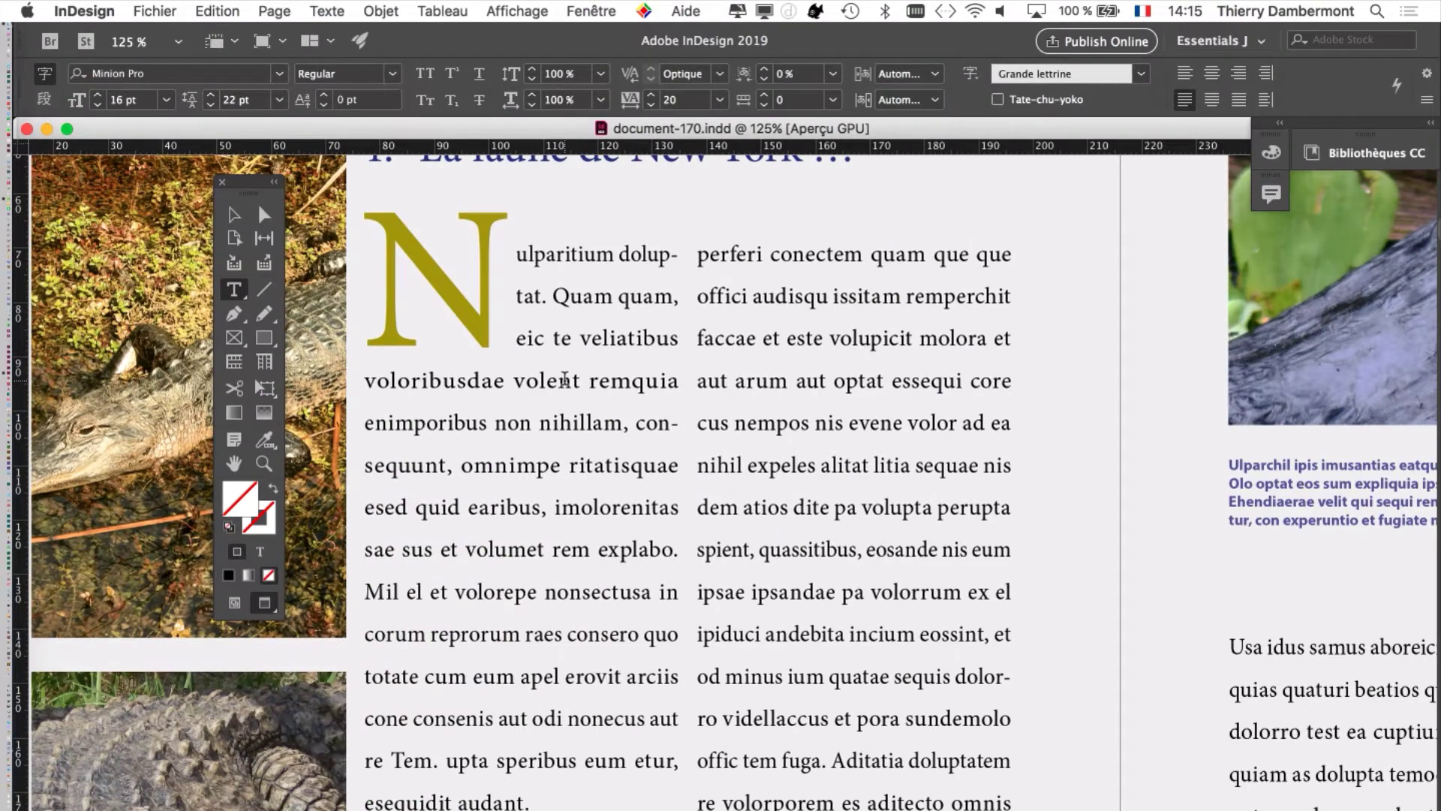
# Step: Display the document at 100% in Normal screen mode, with the toolbox moved clear of the text
pyautogui.press('super+1')
pyautogui.moveTo(266, 187); pyautogui.dragTo(102, 170)
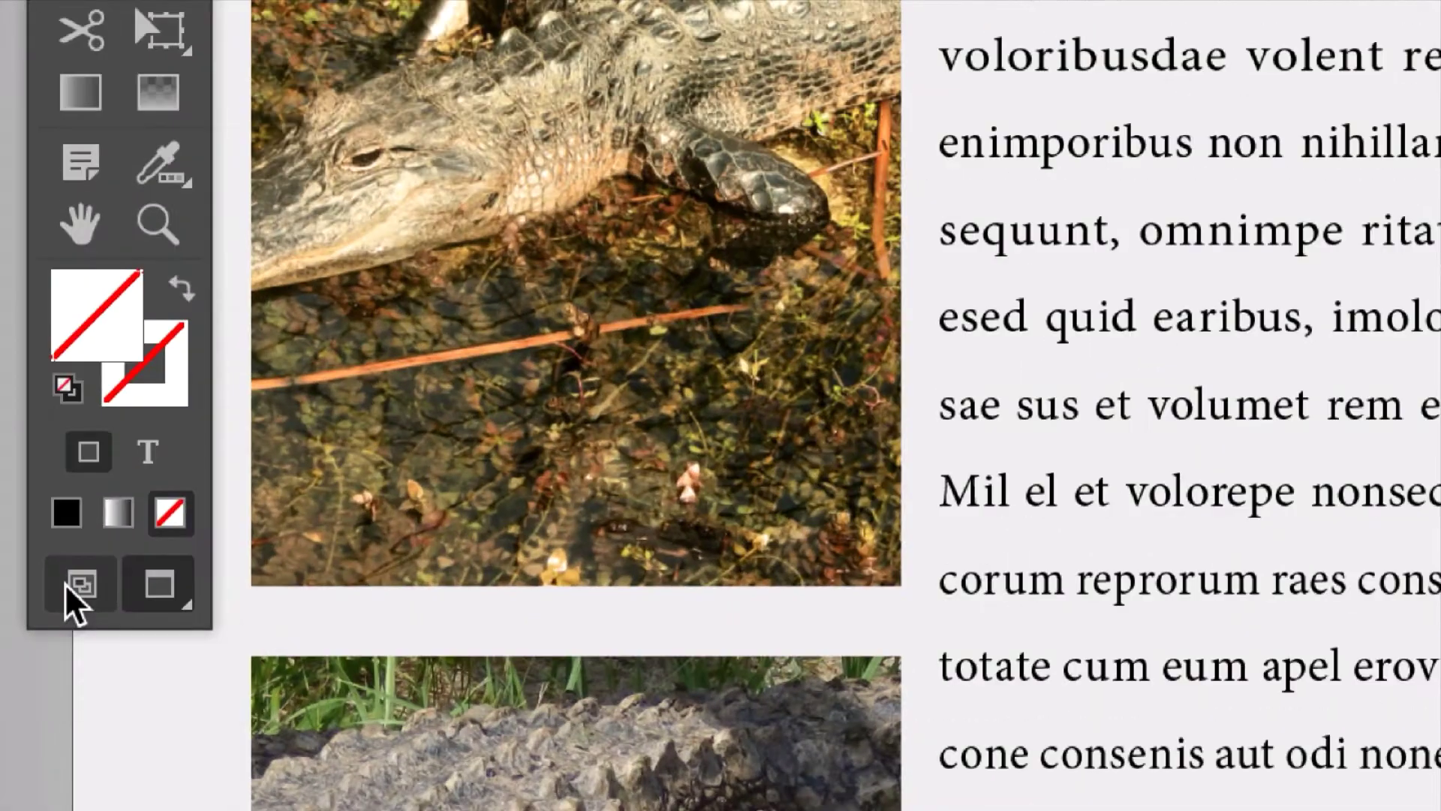
pyautogui.click(65, 583)
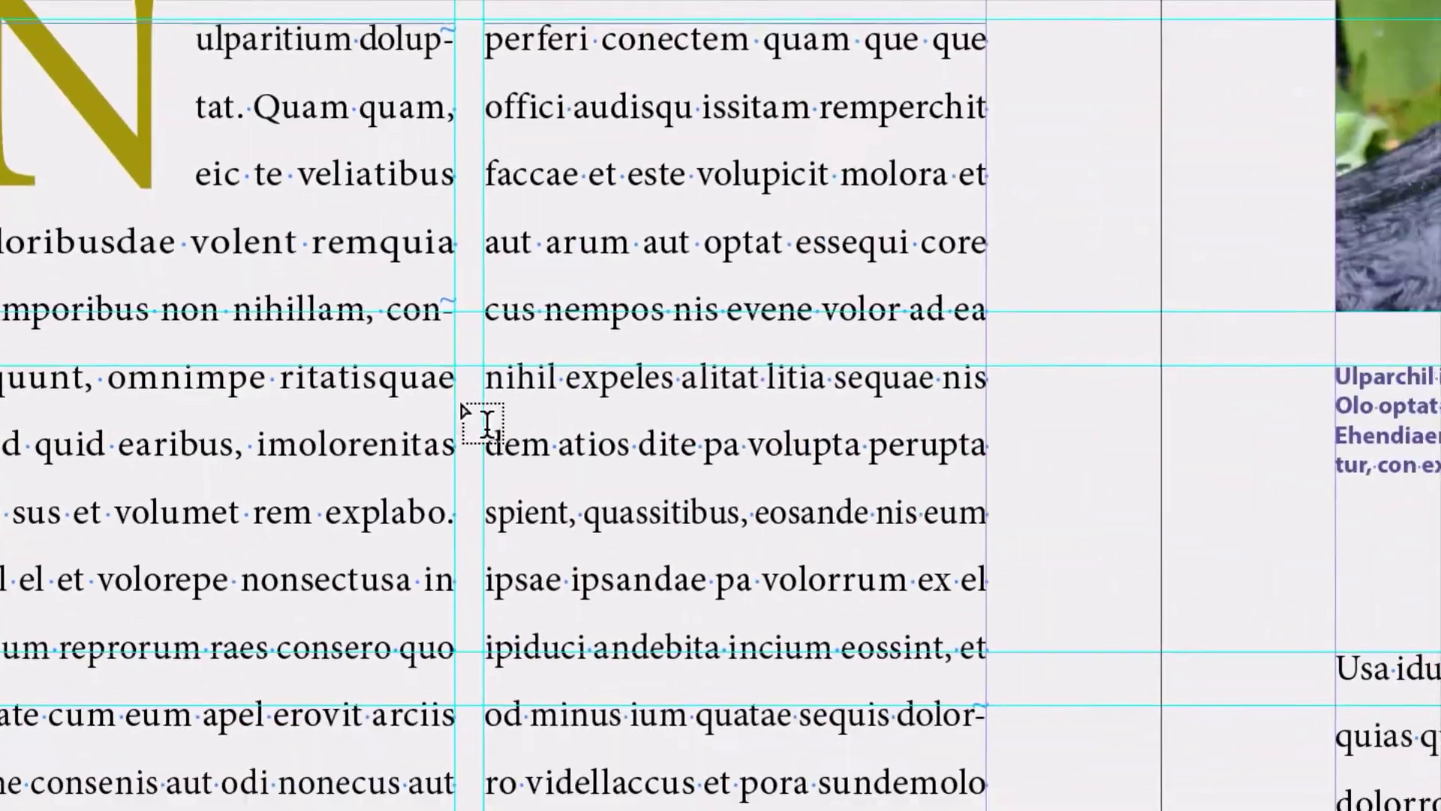
pyautogui.click(266, 444)
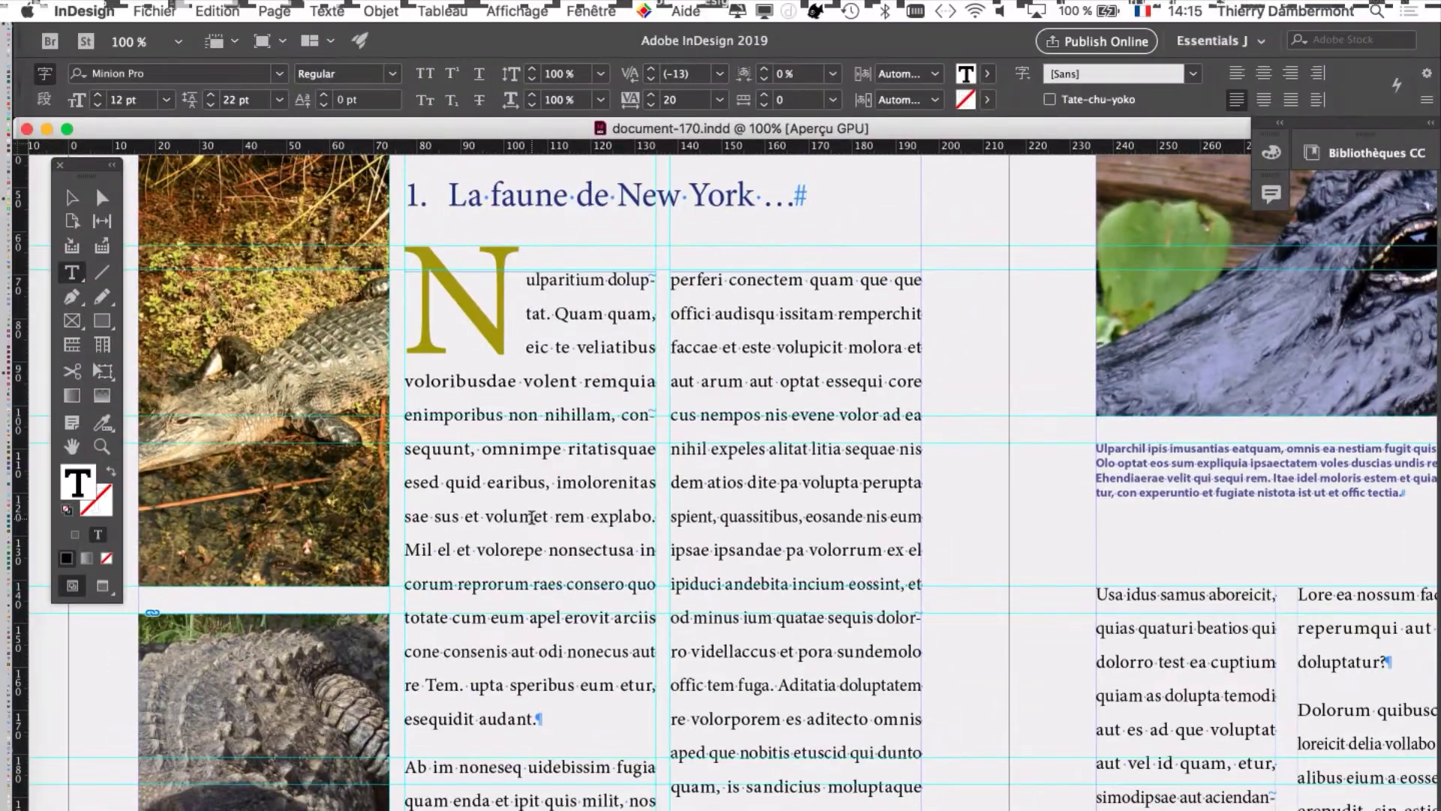
# Step: Open the Layers panel, move it away from the text, and place the text cursor in the drop-cap paragraph
pyautogui.click(616, 11)
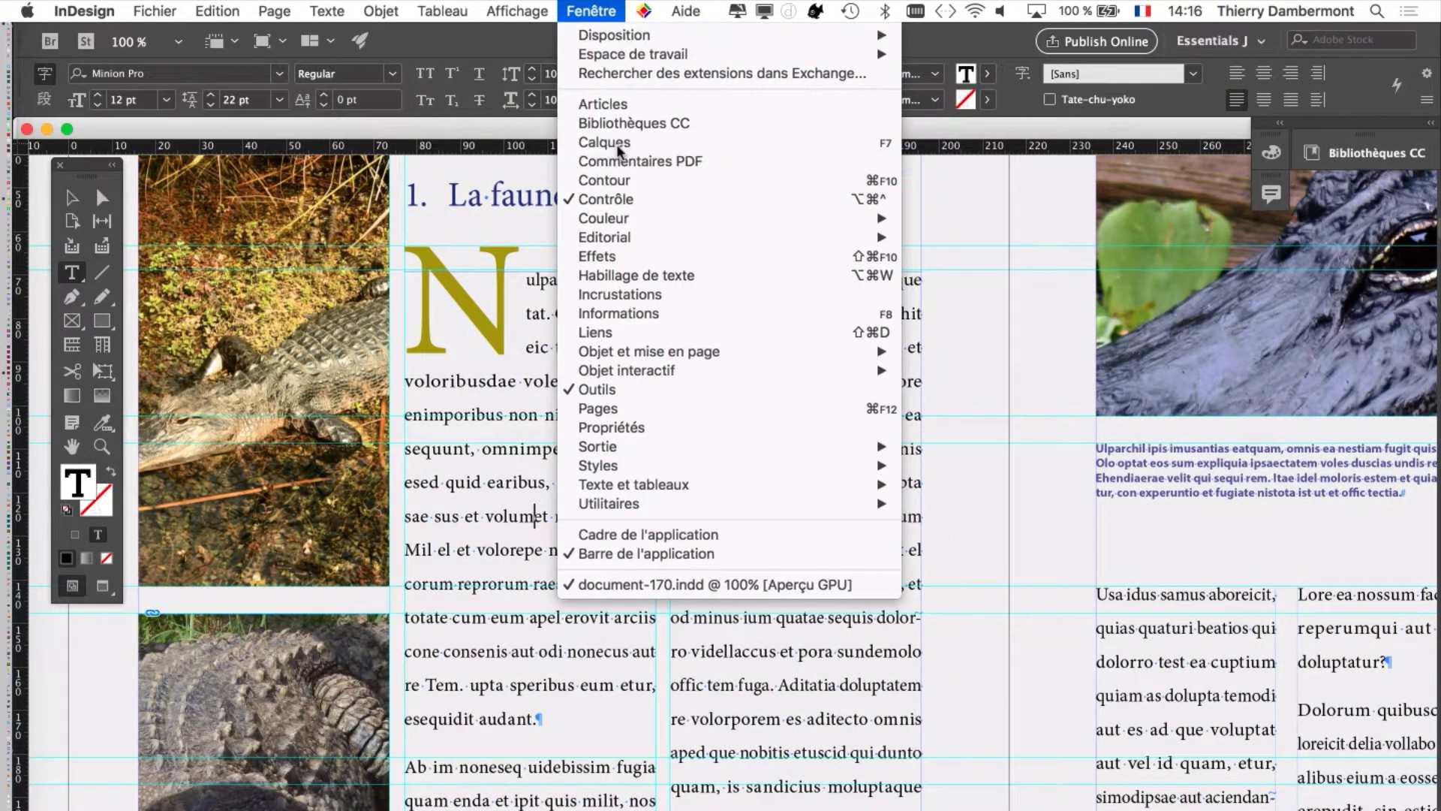
pyautogui.click(617, 147)
pyautogui.moveTo(593, 156); pyautogui.dragTo(1128, 214)
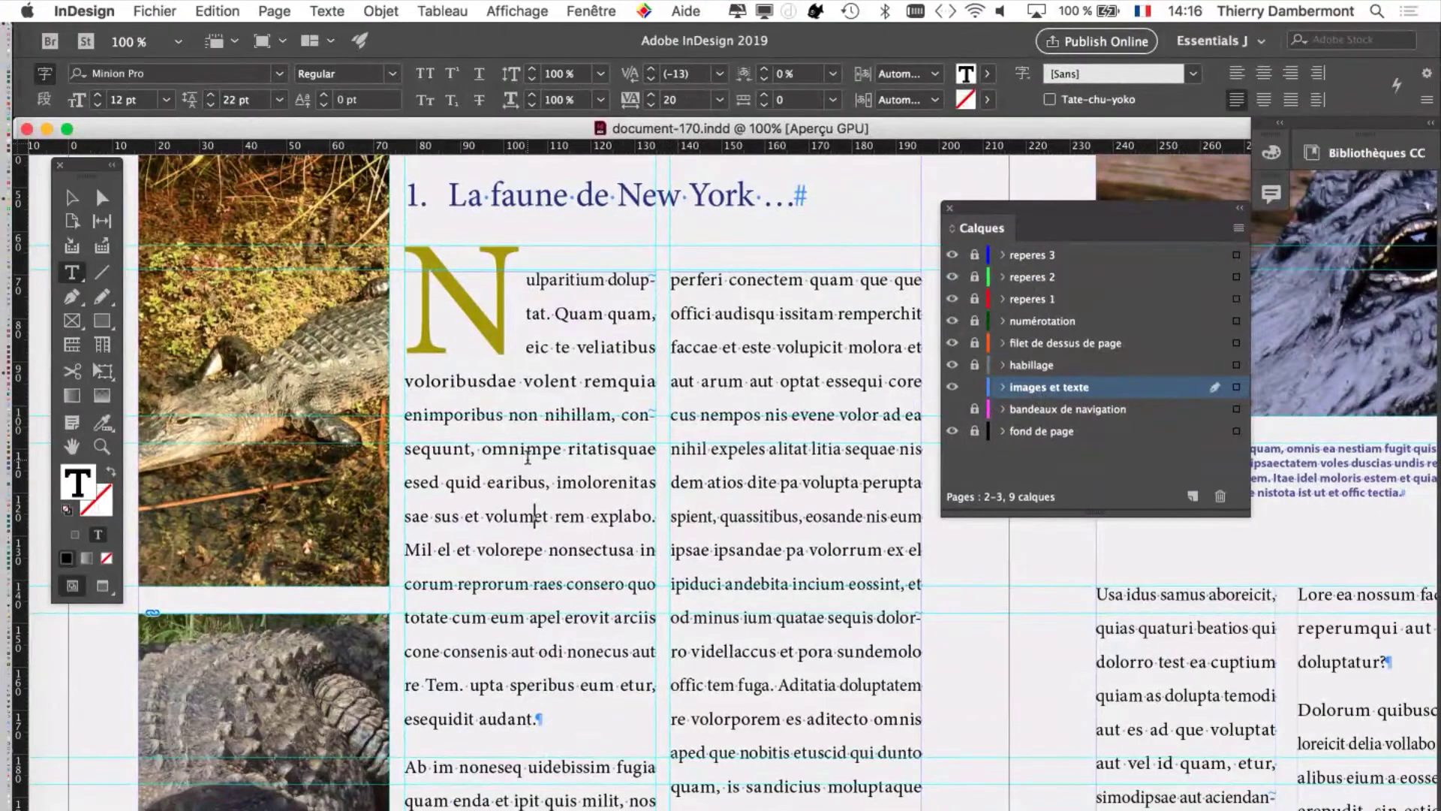
pyautogui.click(540, 446)
pyautogui.click(557, 481)
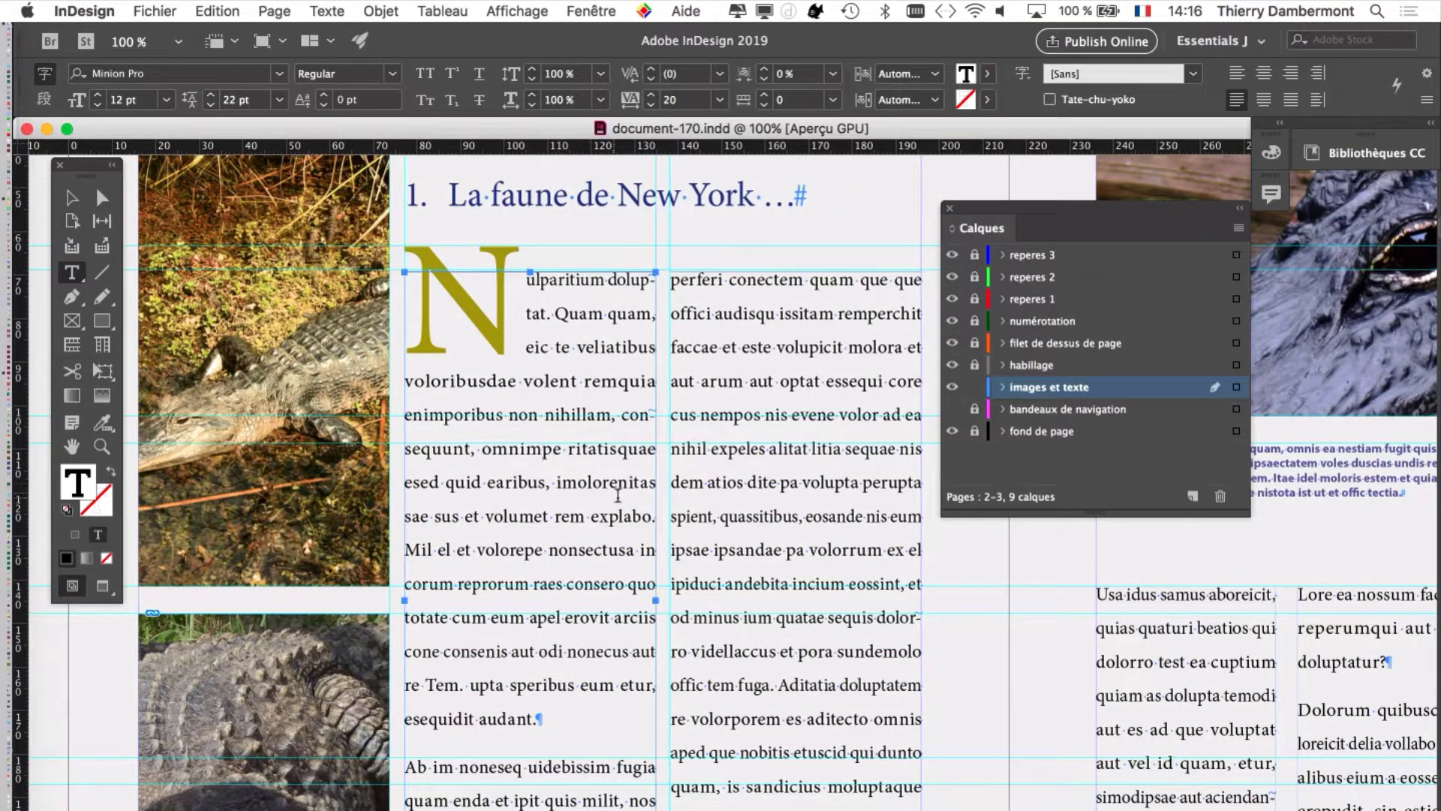
pyautogui.moveTo(980, 210); pyautogui.dragTo(1100, 226)
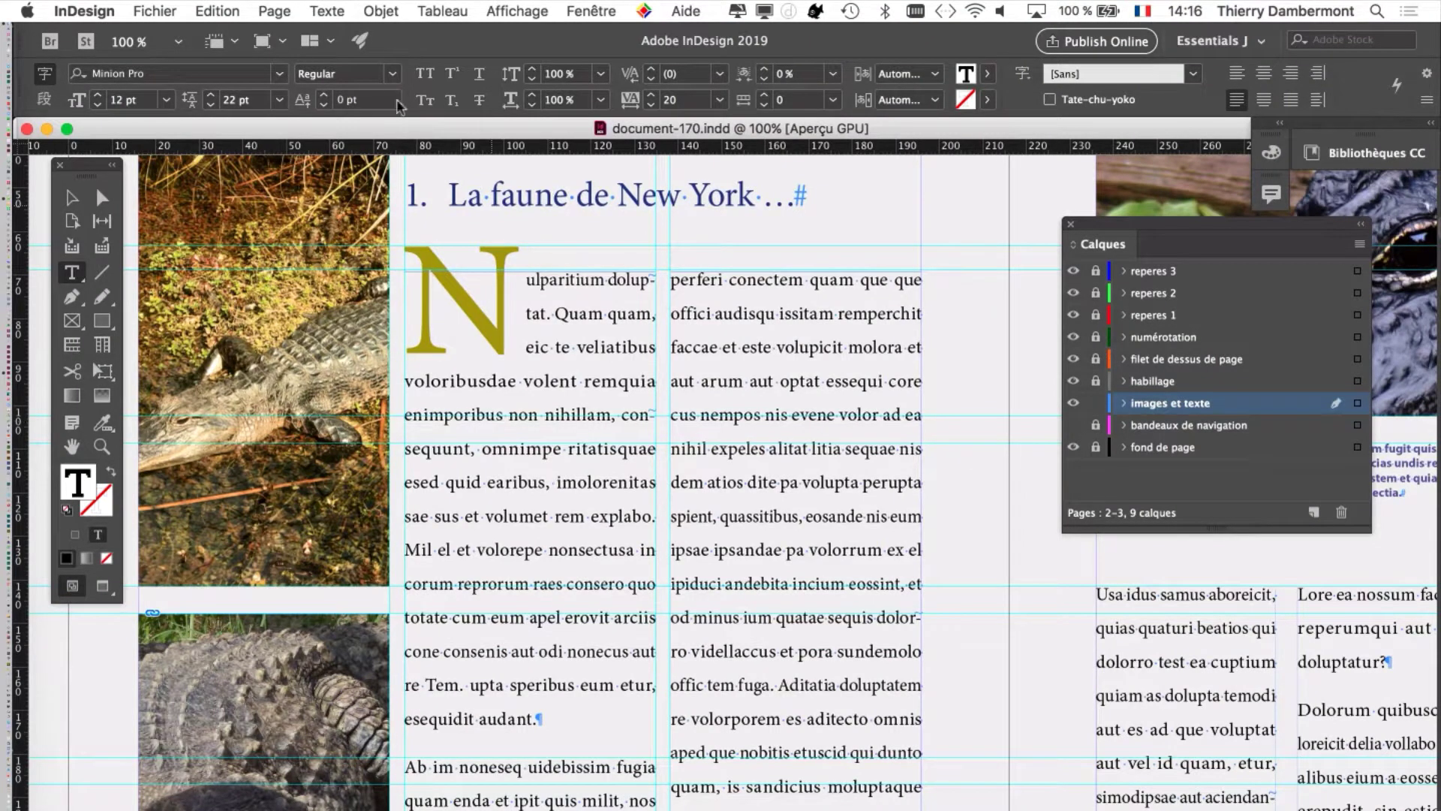
# Step: Open the Paragraph Styles panel, resize it to show all styles, and move it clear of the text columns
pyautogui.click(327, 11)
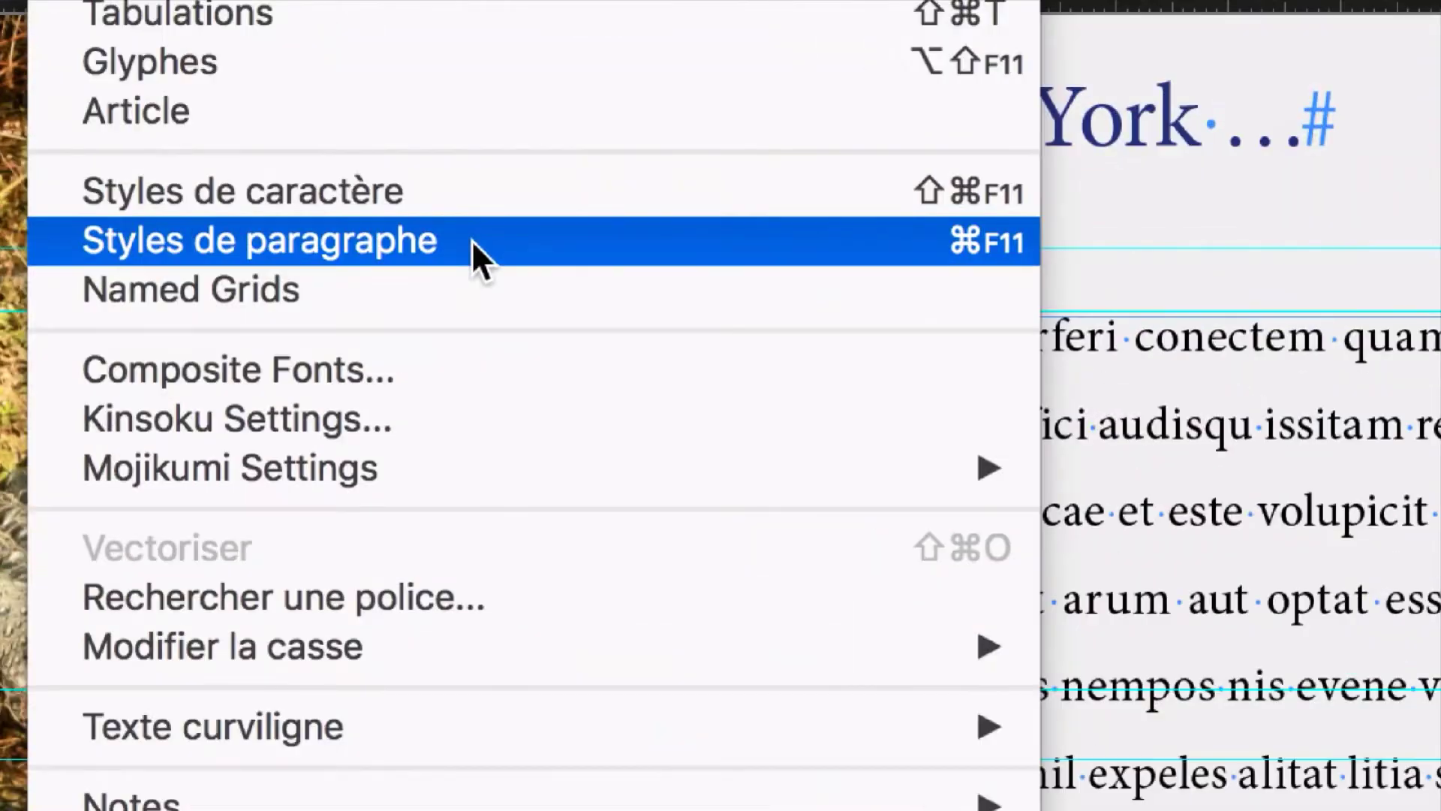
pyautogui.click(473, 241)
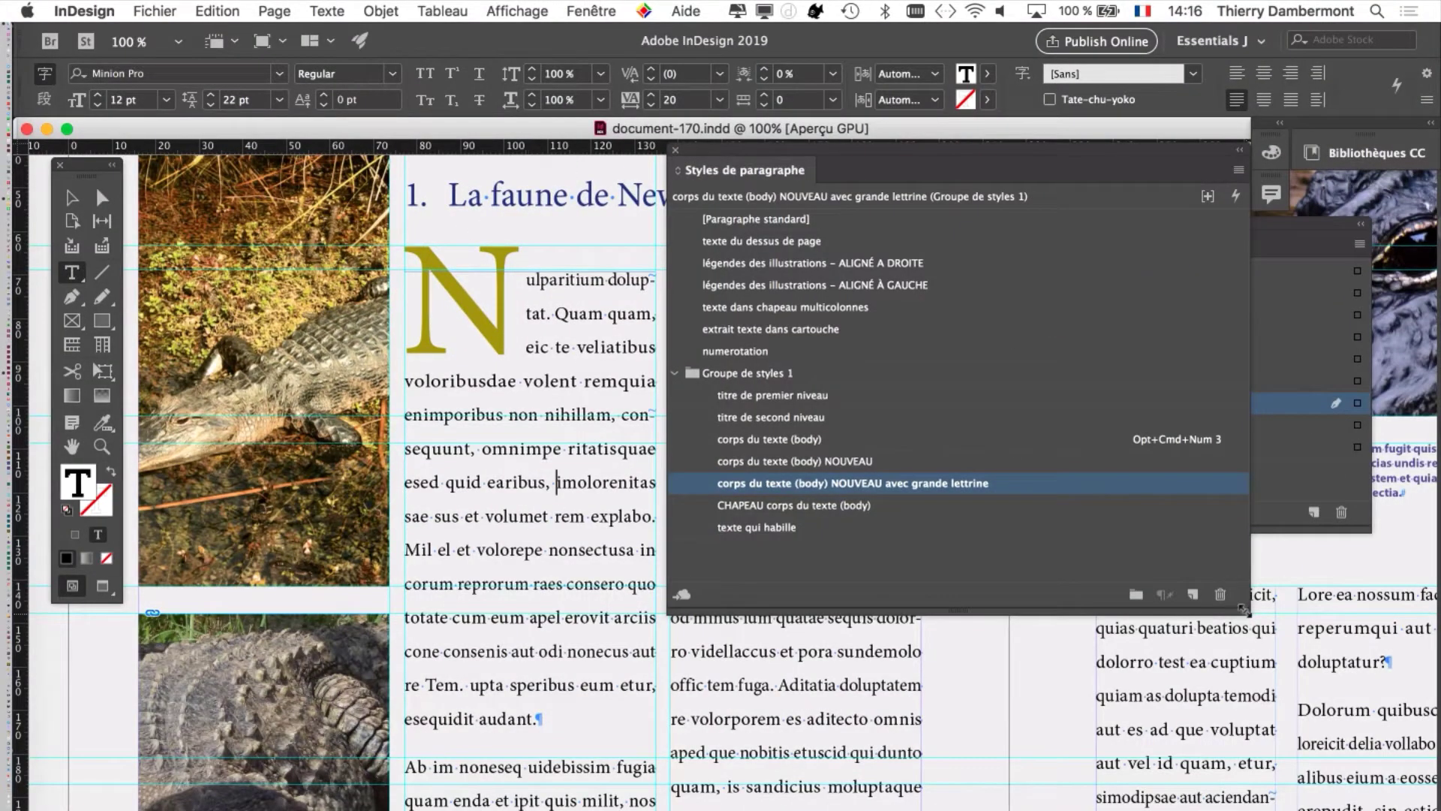
pyautogui.moveTo(1242, 609); pyautogui.dragTo(1119, 659)
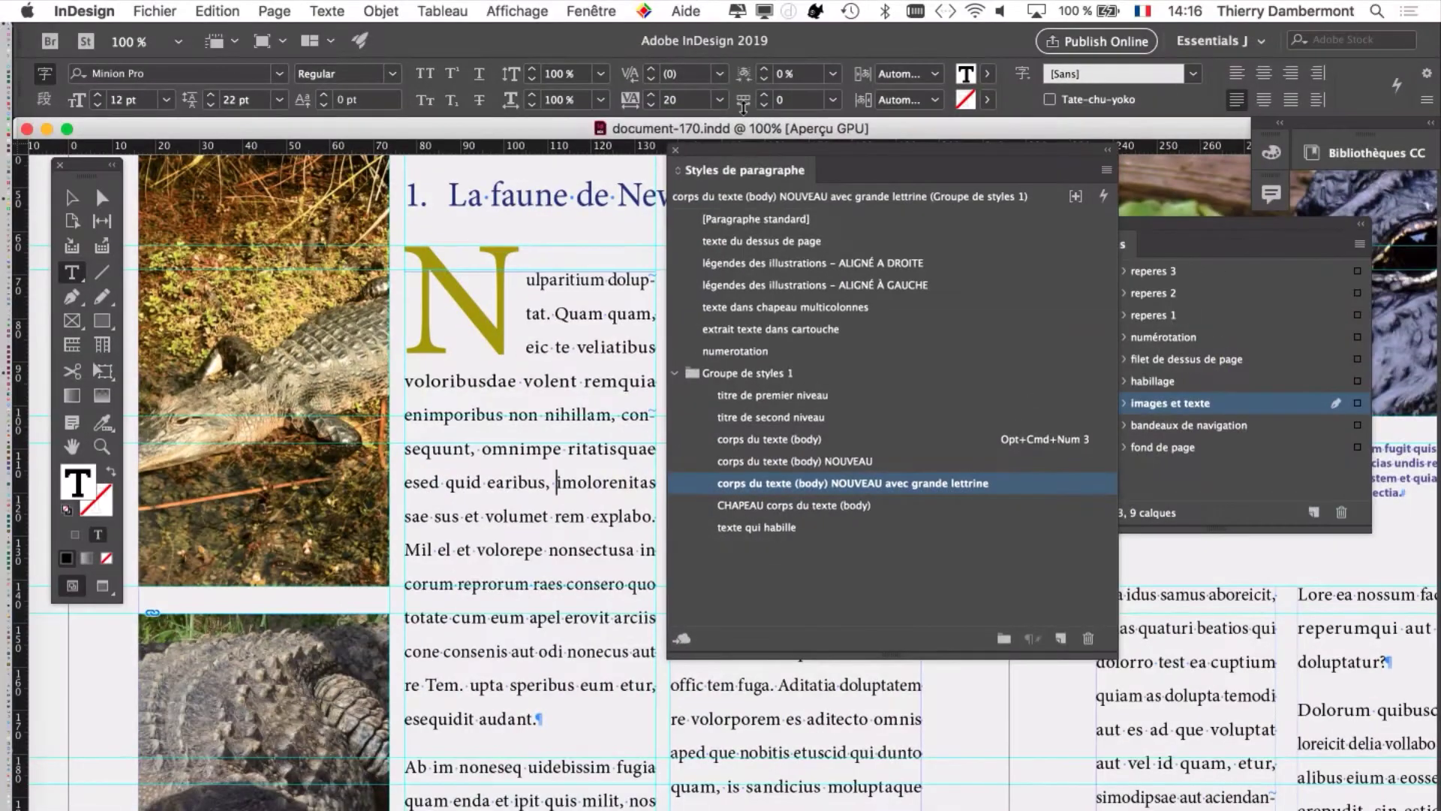
pyautogui.moveTo(760, 154); pyautogui.dragTo(962, 190)
# Step: Place the text cursor in the second column's body text to check its paragraph style
pyautogui.hscroll(10, 455, 330)
pyautogui.scroll(-4, 455, 330)
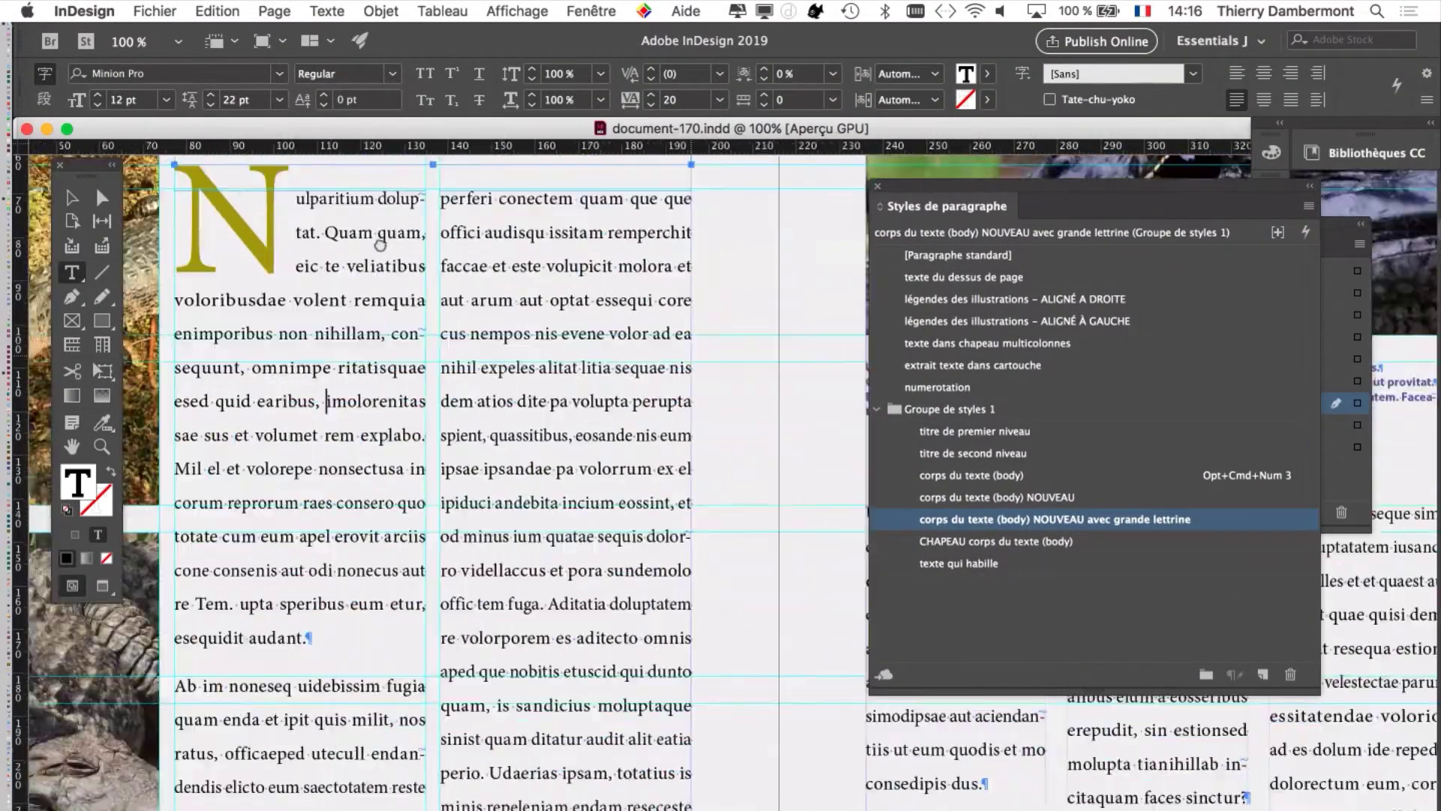
pyautogui.click(466, 336)
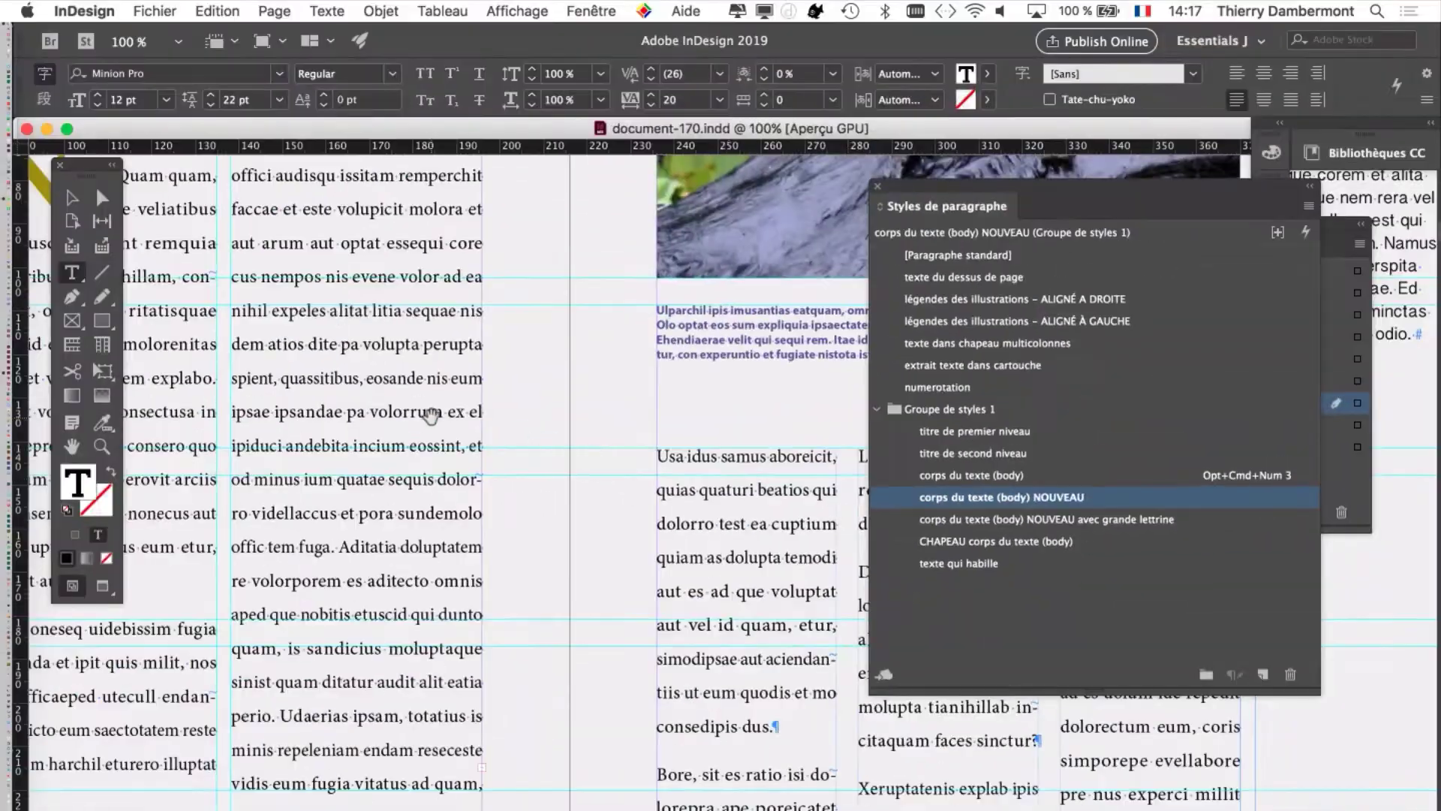
# Step: Examine the body text columns across the spread, comparing the second column with the drop-cap paragraph
pyautogui.moveTo(431, 417); pyautogui.dragTo(784, 565)
pyautogui.hscroll(15, 784, 566)
pyautogui.scroll(-3, 657, 614)
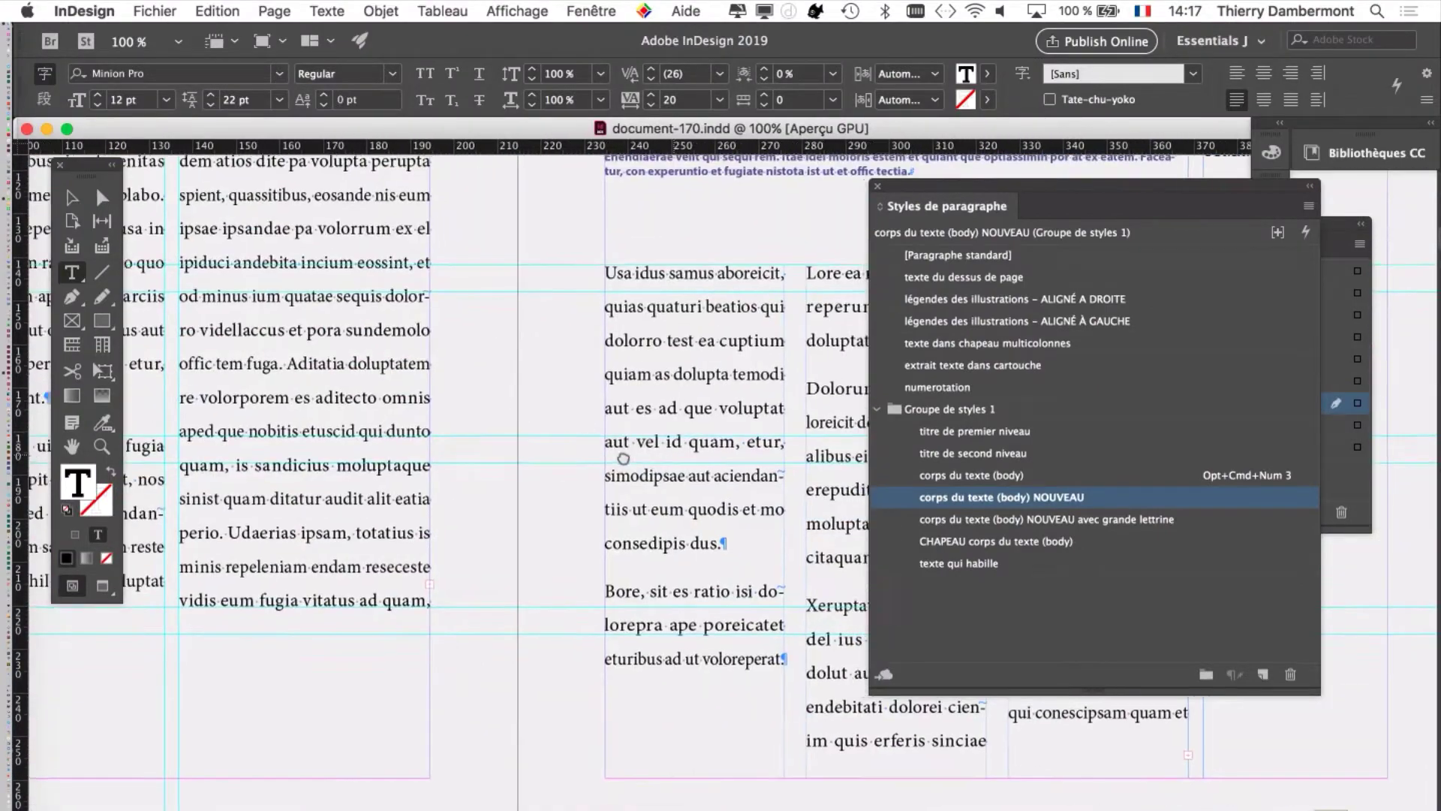
pyautogui.hscroll(-8, 657, 614)
pyautogui.scroll(-3, 657, 614)
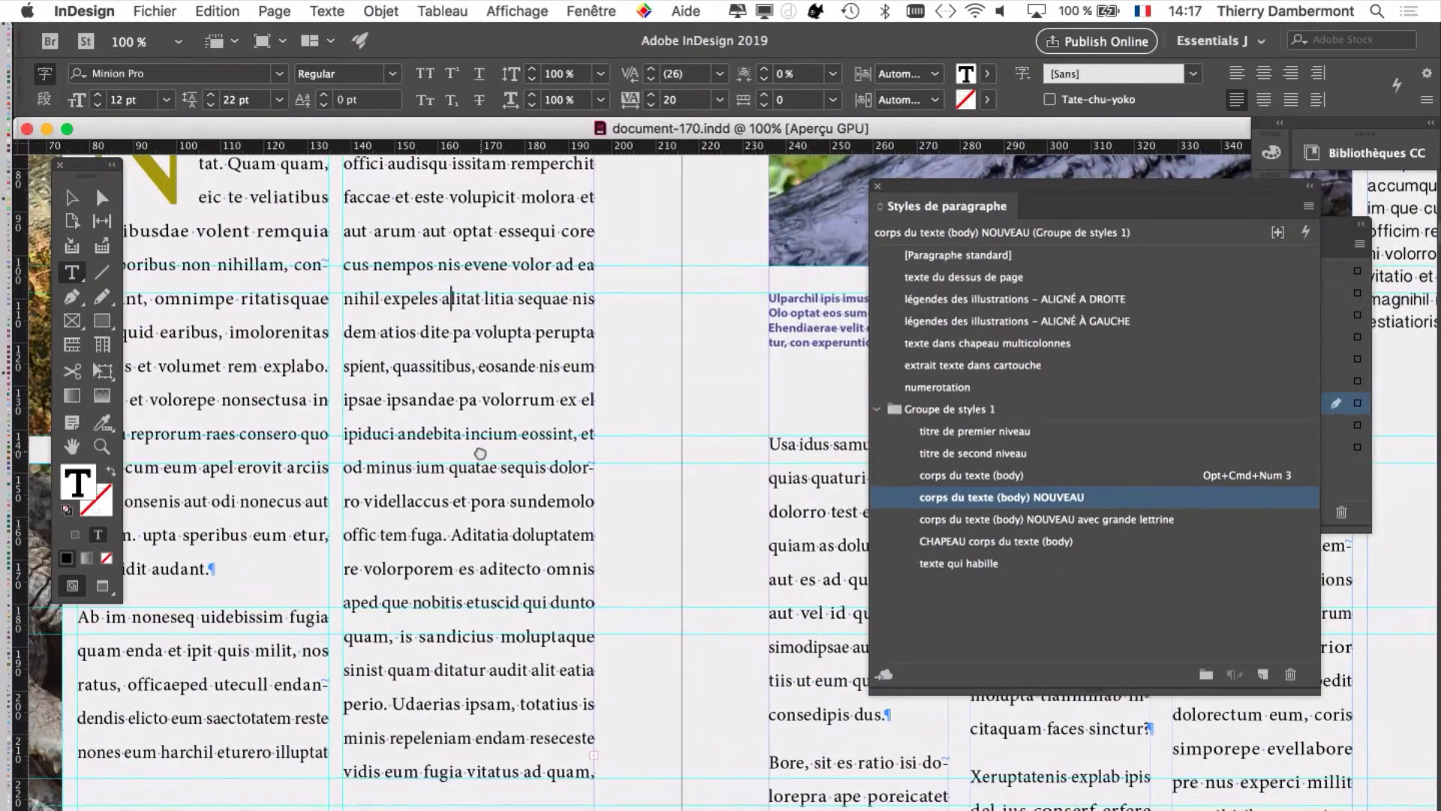
pyautogui.scroll(5, 660, 426)
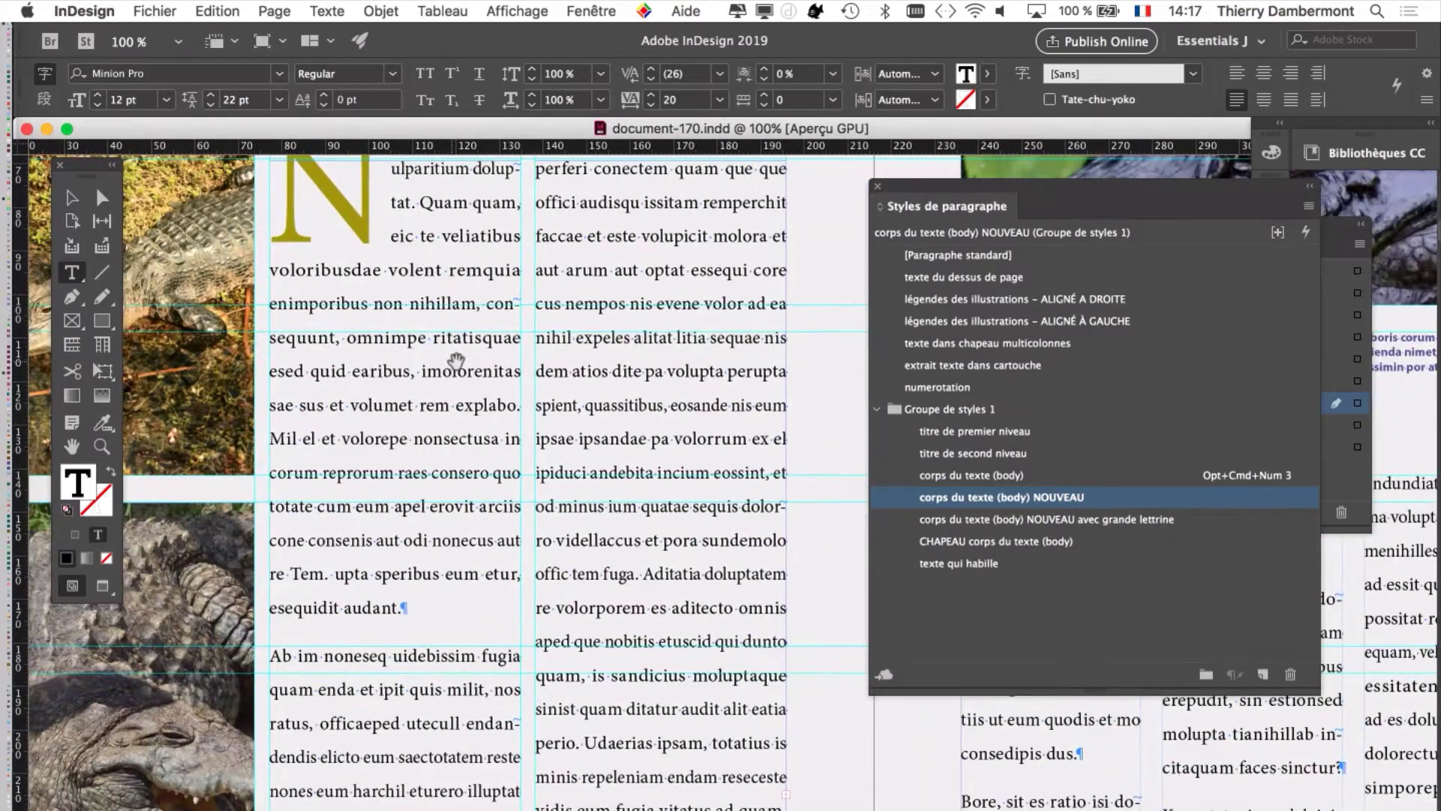
pyautogui.moveTo(456, 361); pyautogui.dragTo(688, 476)
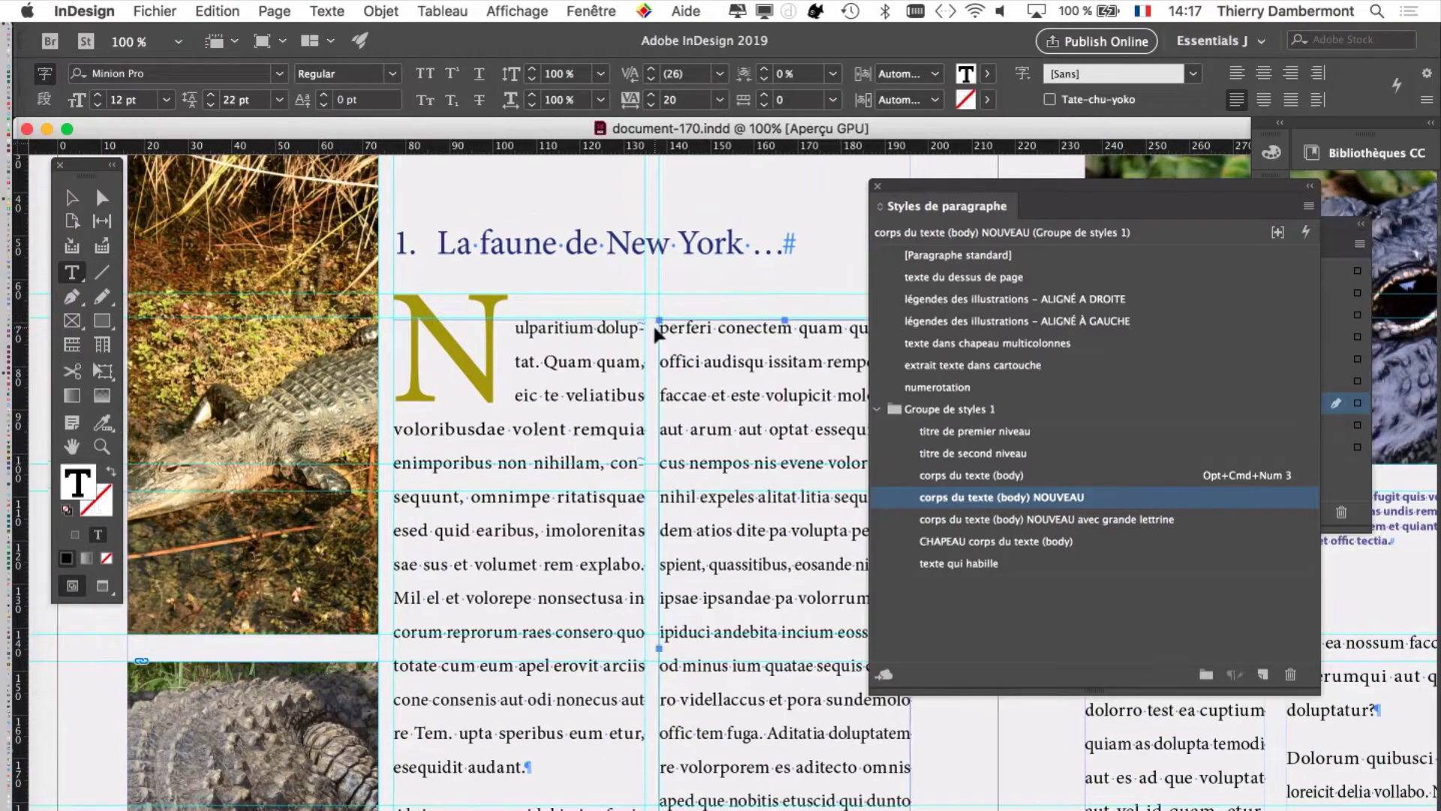
pyautogui.scroll(-5, 653, 324)
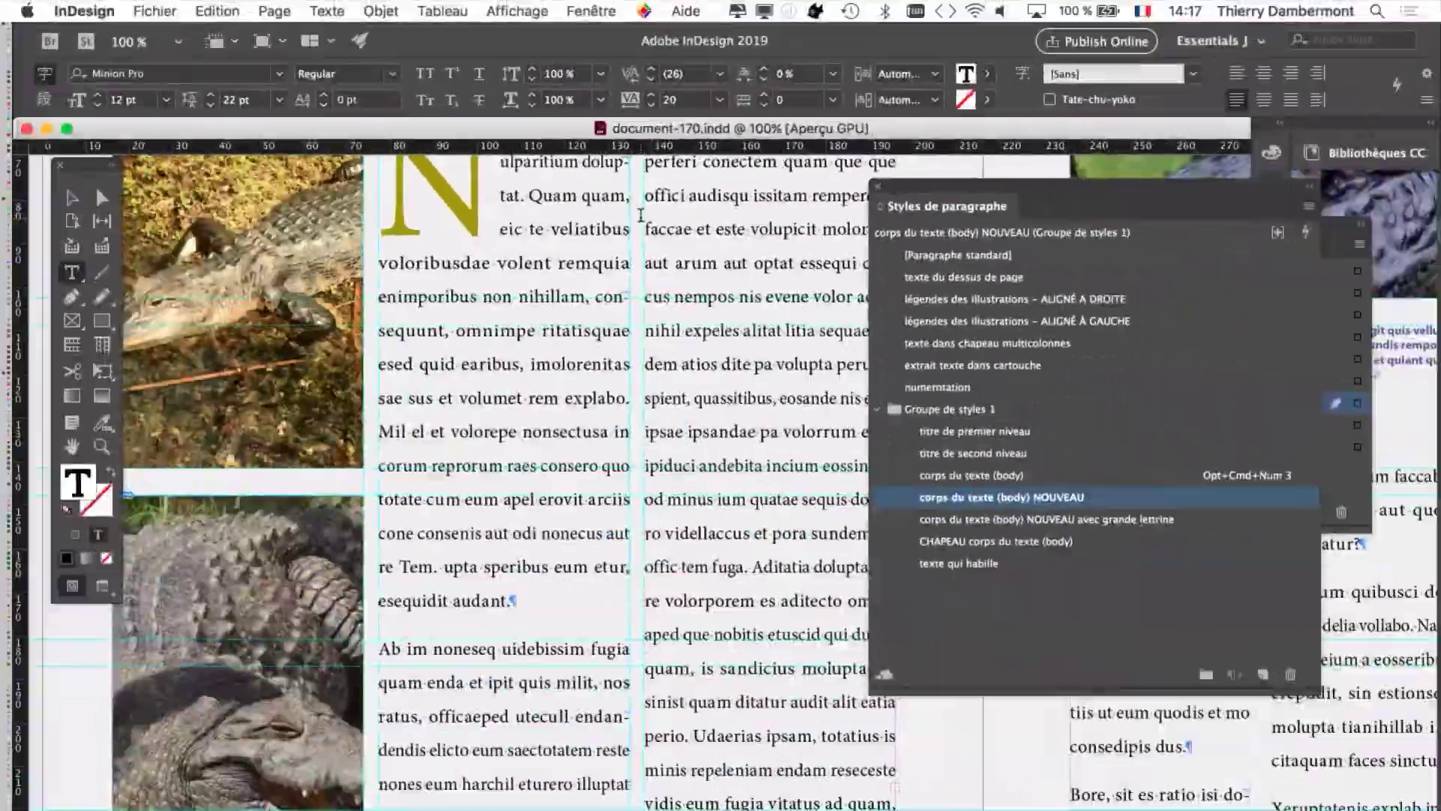
pyautogui.scroll(3, 766, 757)
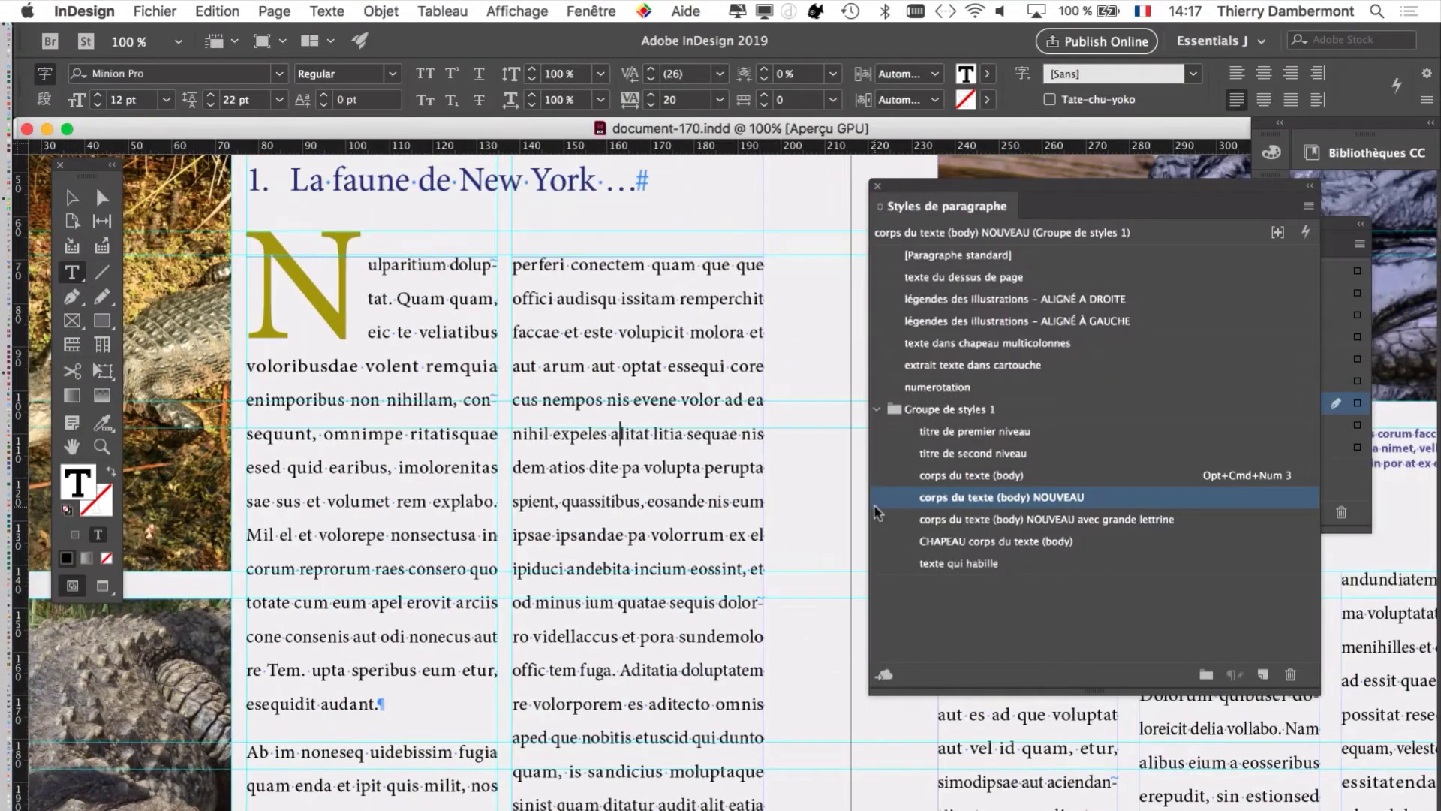
# Step: Select the first column's text frame to check its threading to the second column, viewing the spread at 50%
pyautogui.click(875, 509)
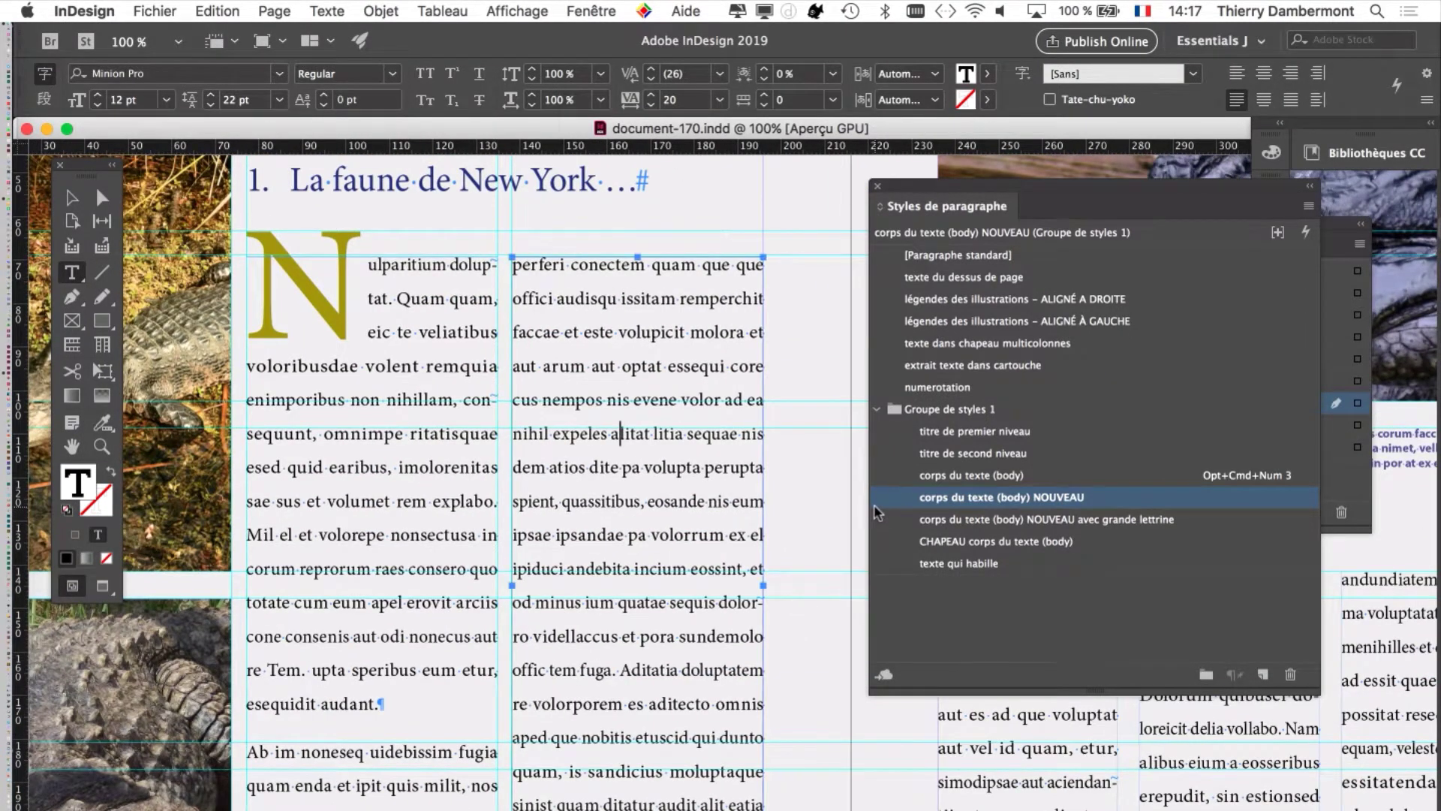
pyautogui.click(69, 199)
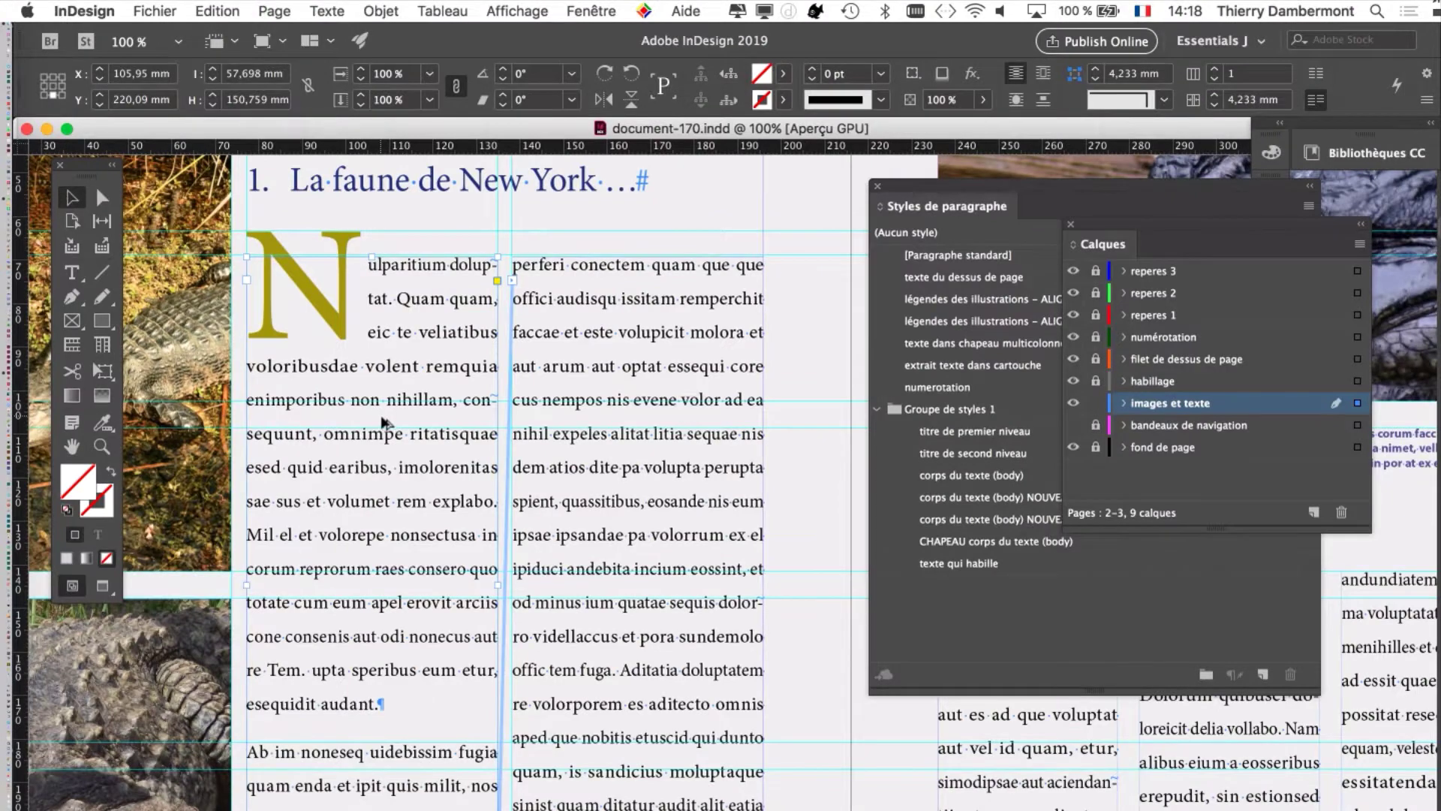
pyautogui.press('super+minus')
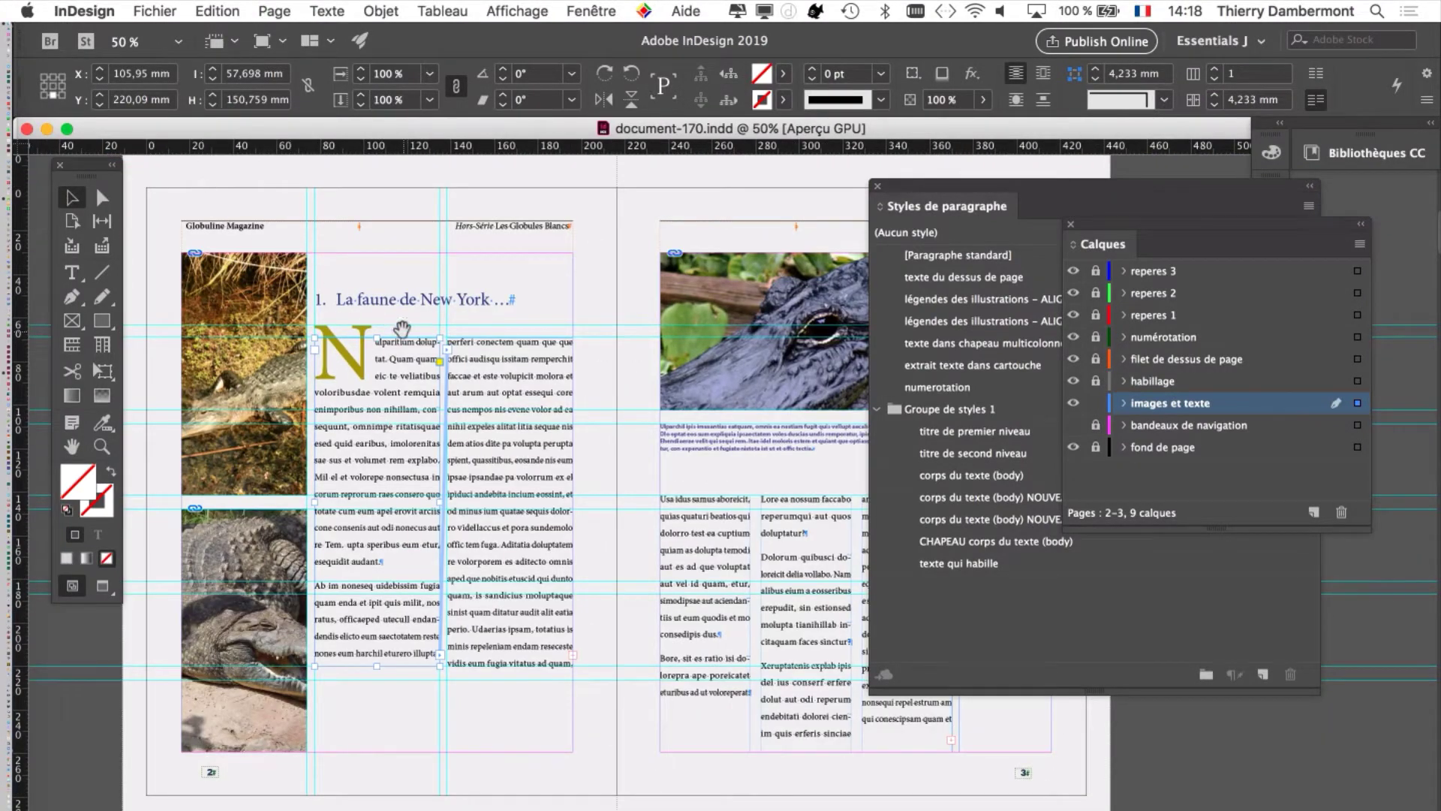
pyautogui.hscroll(-5, 278, 245)
# Step: Deselect the text frame and show the page in Preview mode at 100%
pyautogui.click(278, 245)
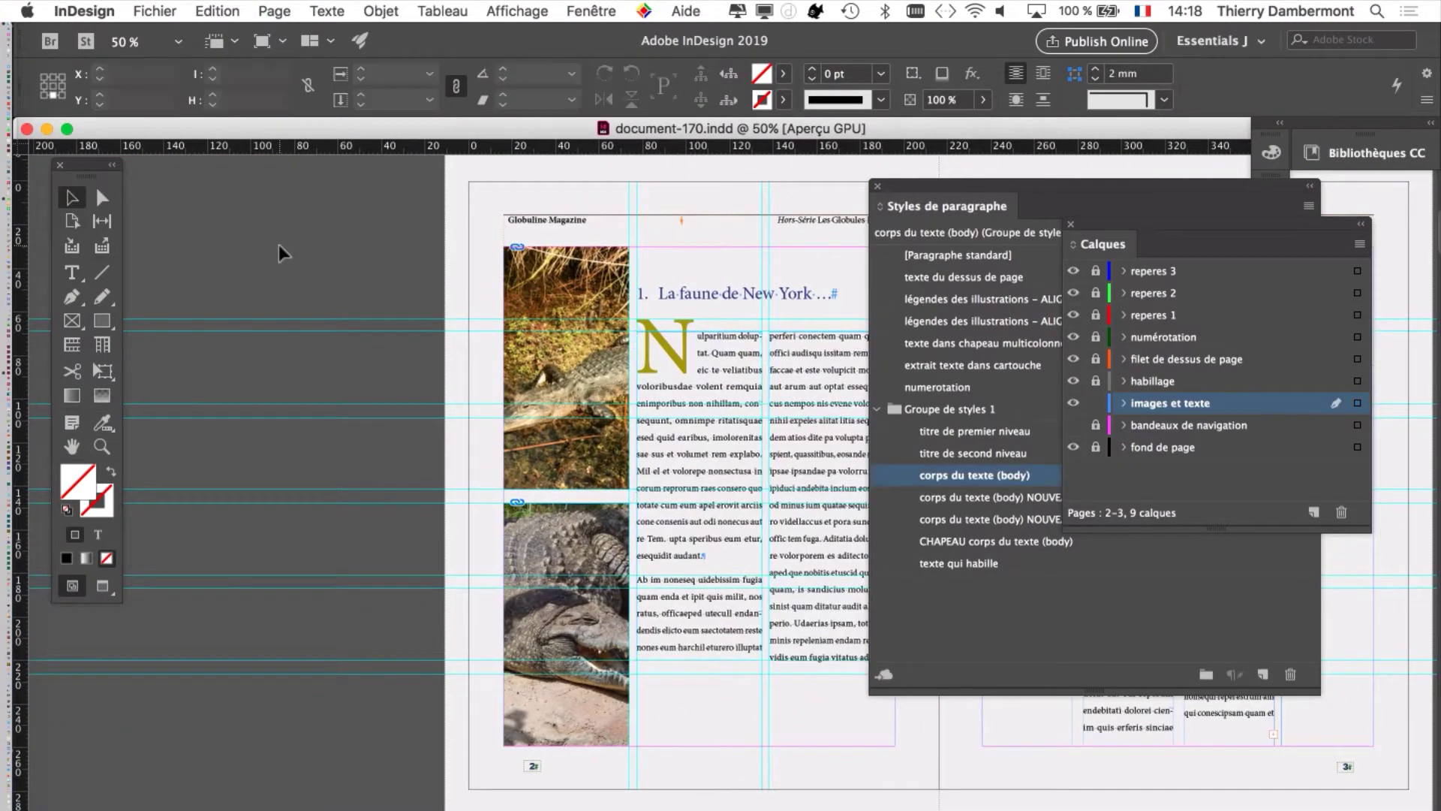
pyautogui.hscroll(4, 278, 245)
pyautogui.scroll(-1, 278, 245)
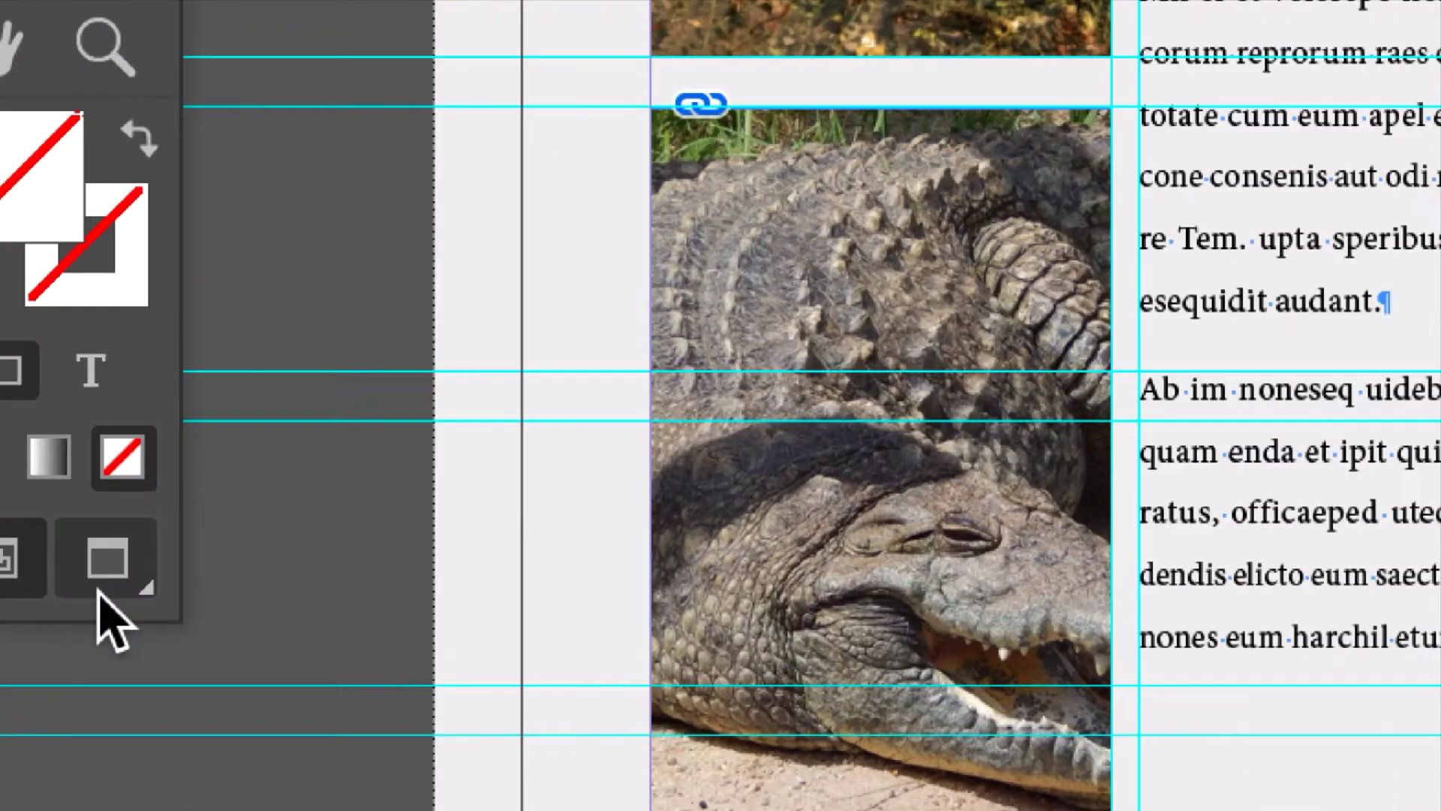
pyautogui.click(100, 593)
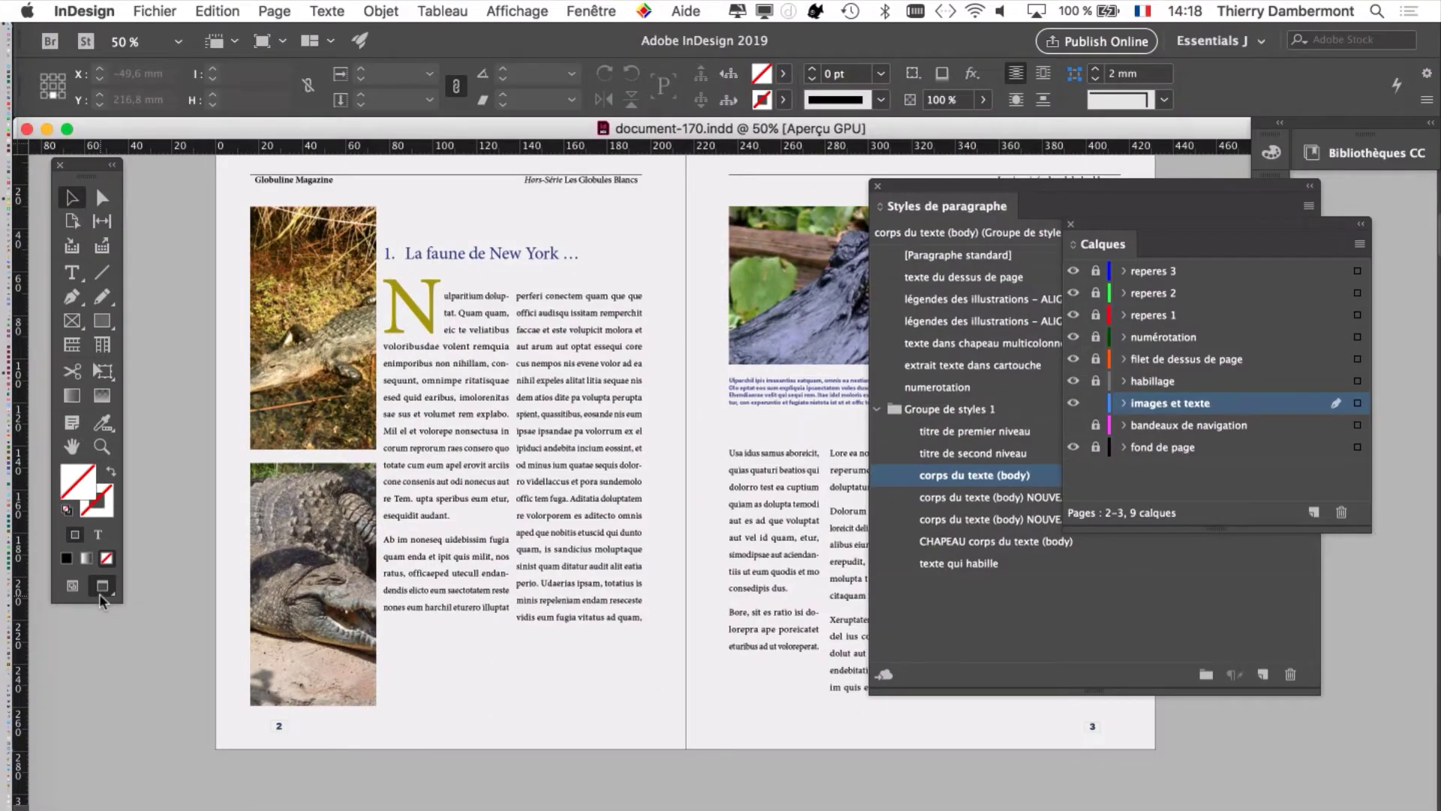
pyautogui.press('super+1')
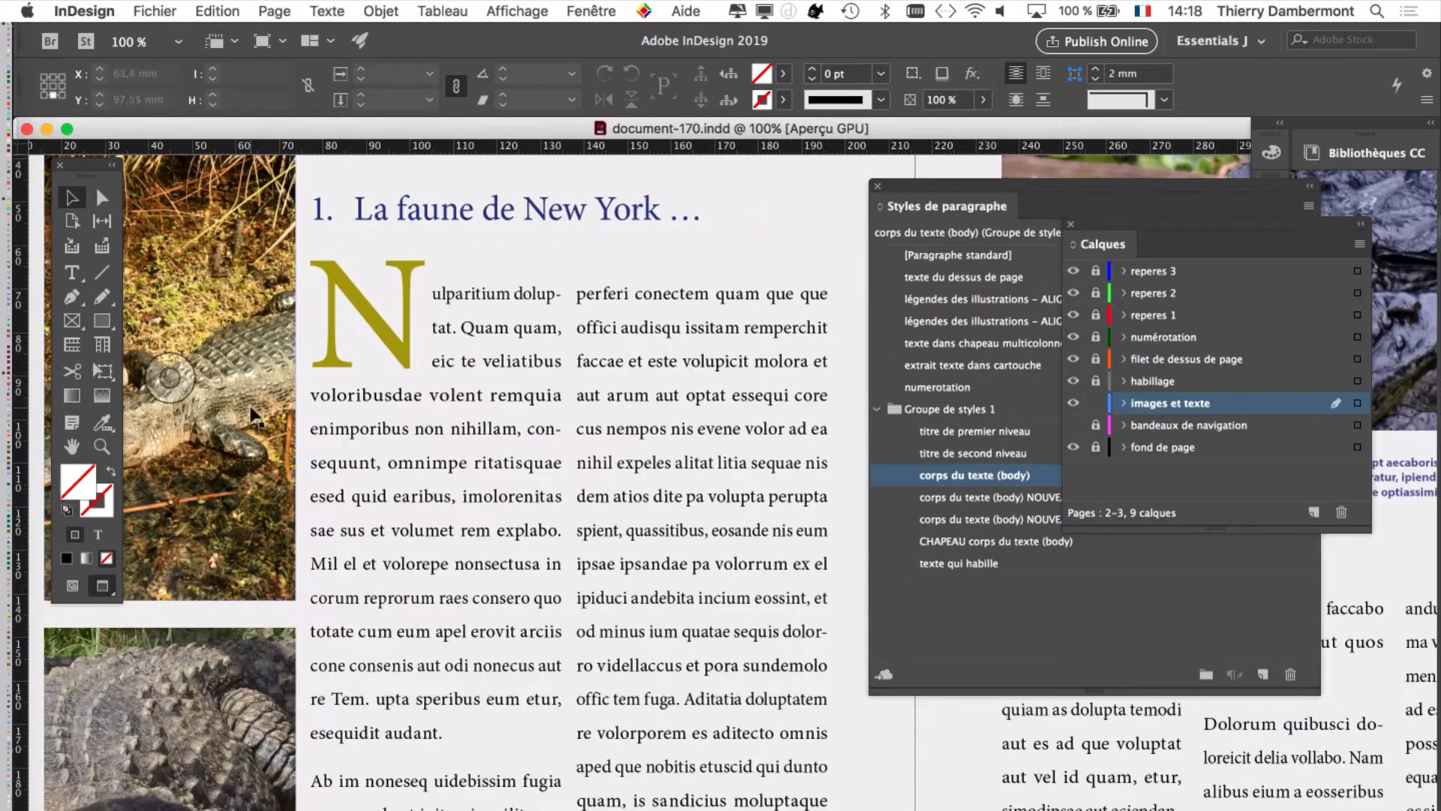
pyautogui.scroll(1, 255, 415)
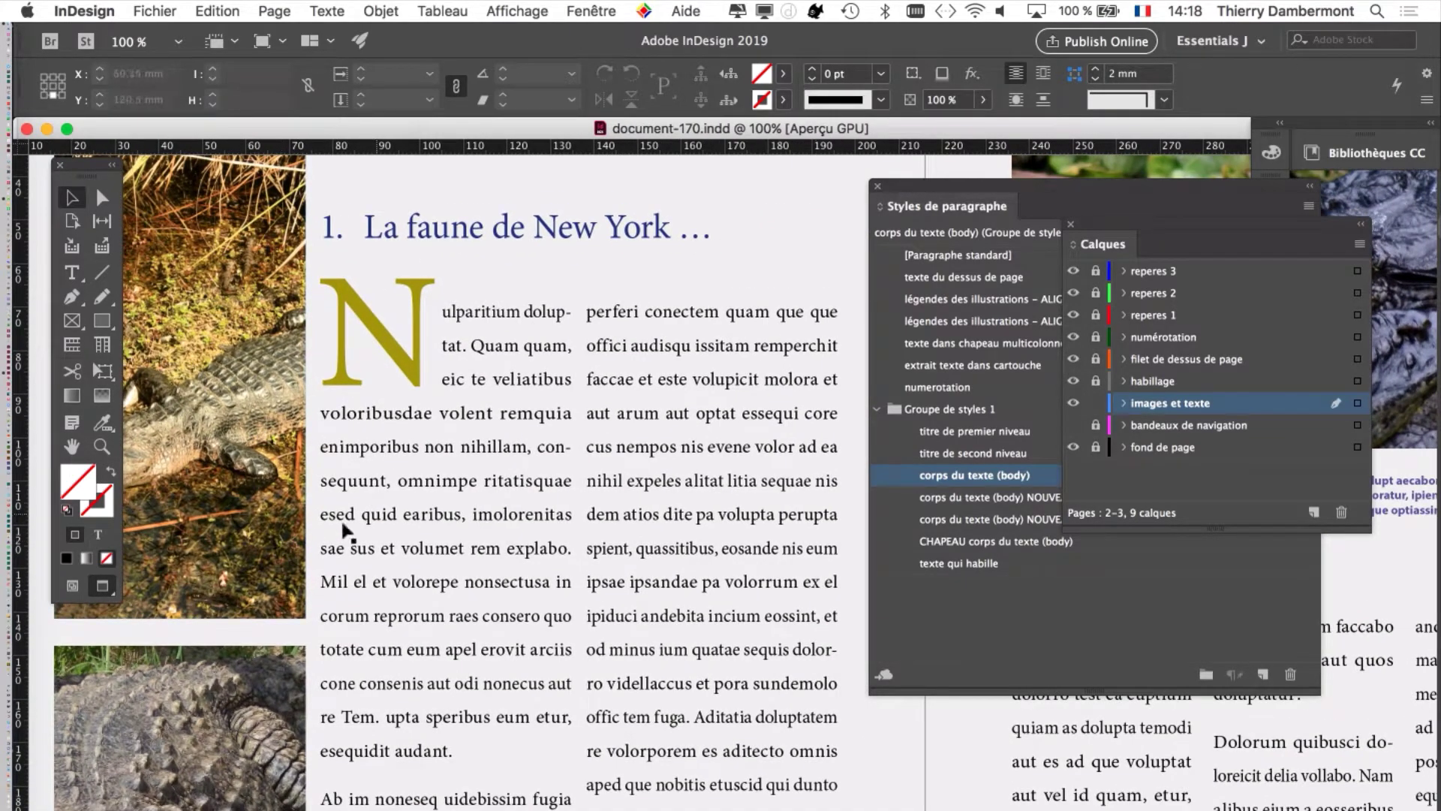
# Step: Close the Layers panel and make the Paragraph Styles panel smaller
pyautogui.click(1072, 225)
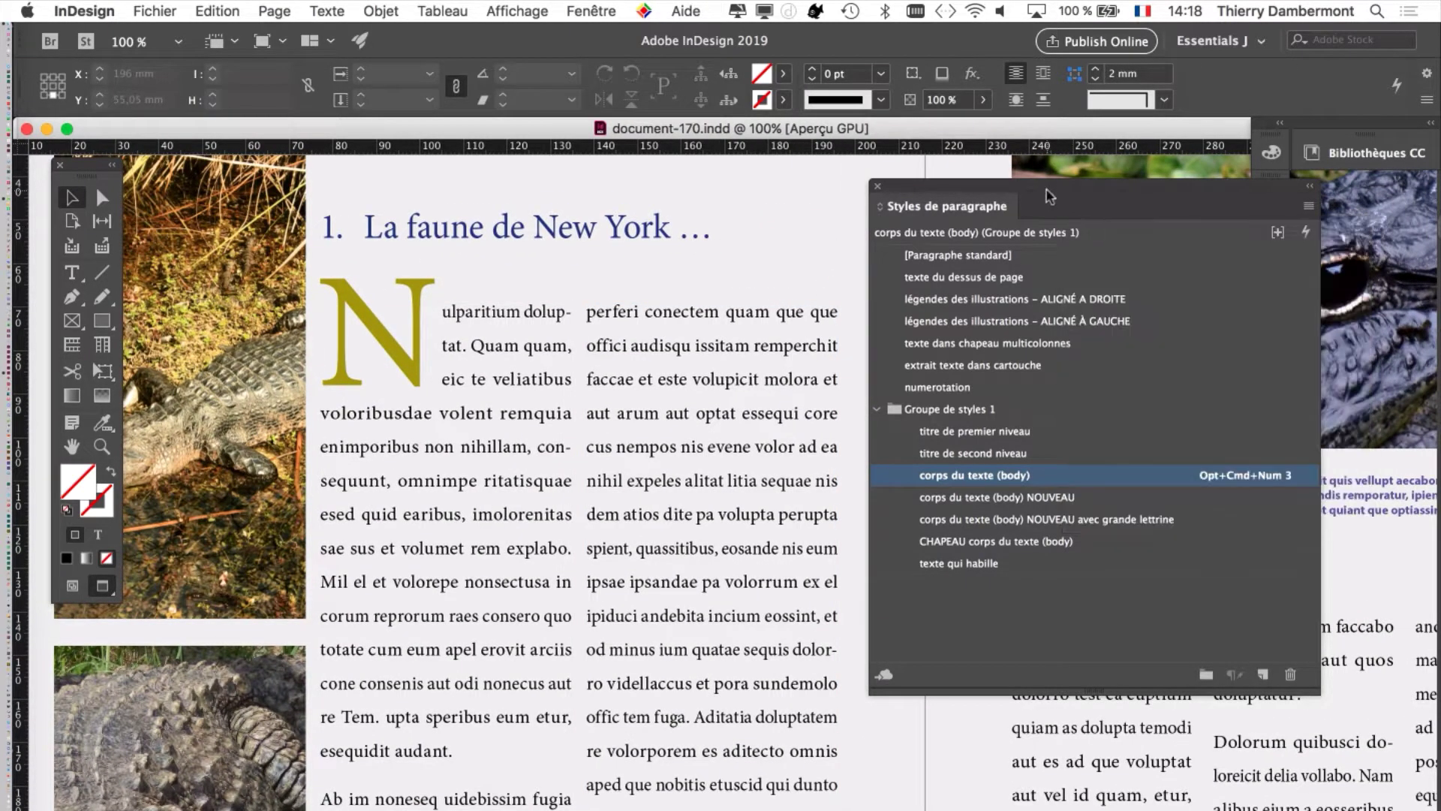
pyautogui.moveTo(1317, 693); pyautogui.dragTo(1246, 626)
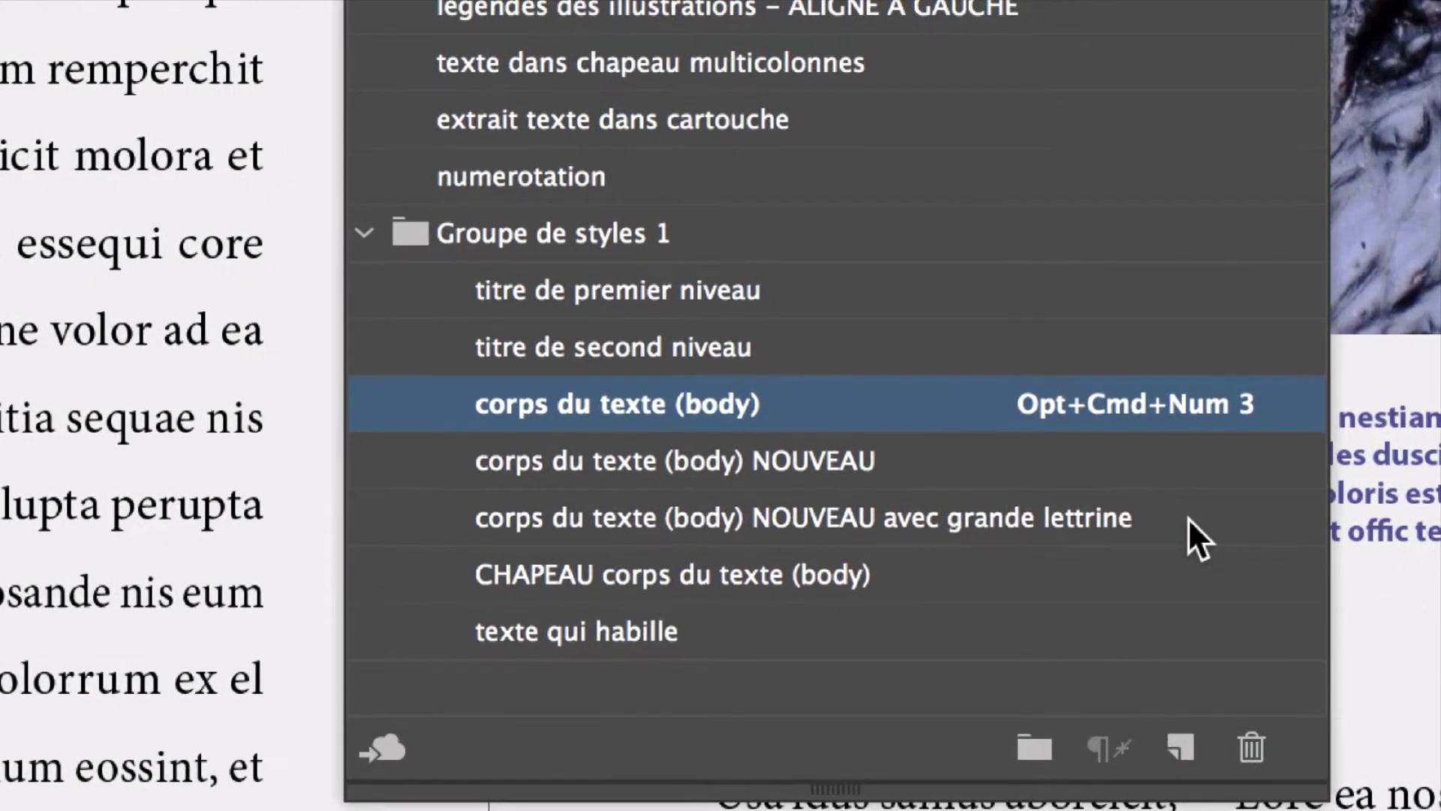
pyautogui.click(1189, 519)
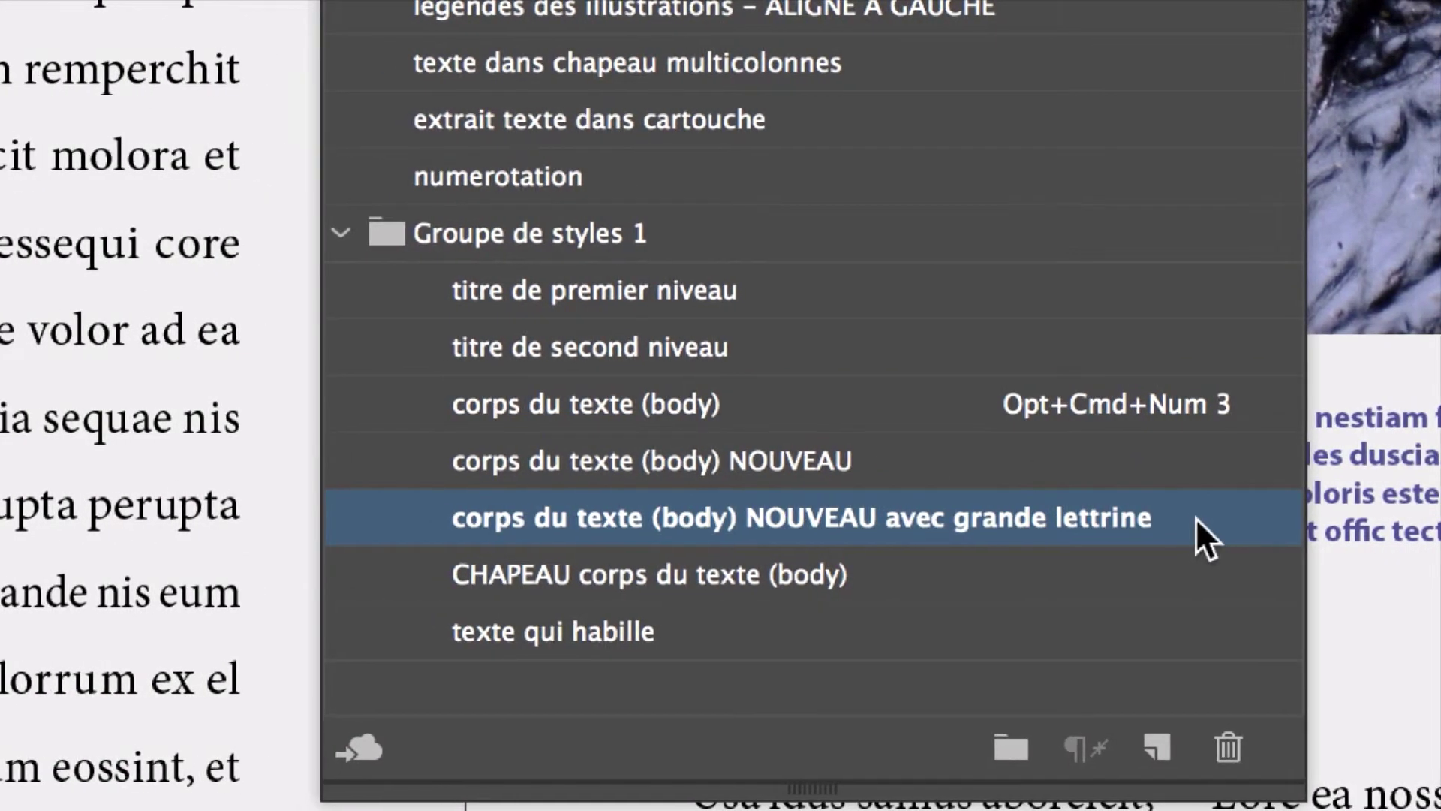
pyautogui.doubleClick(1197, 517)
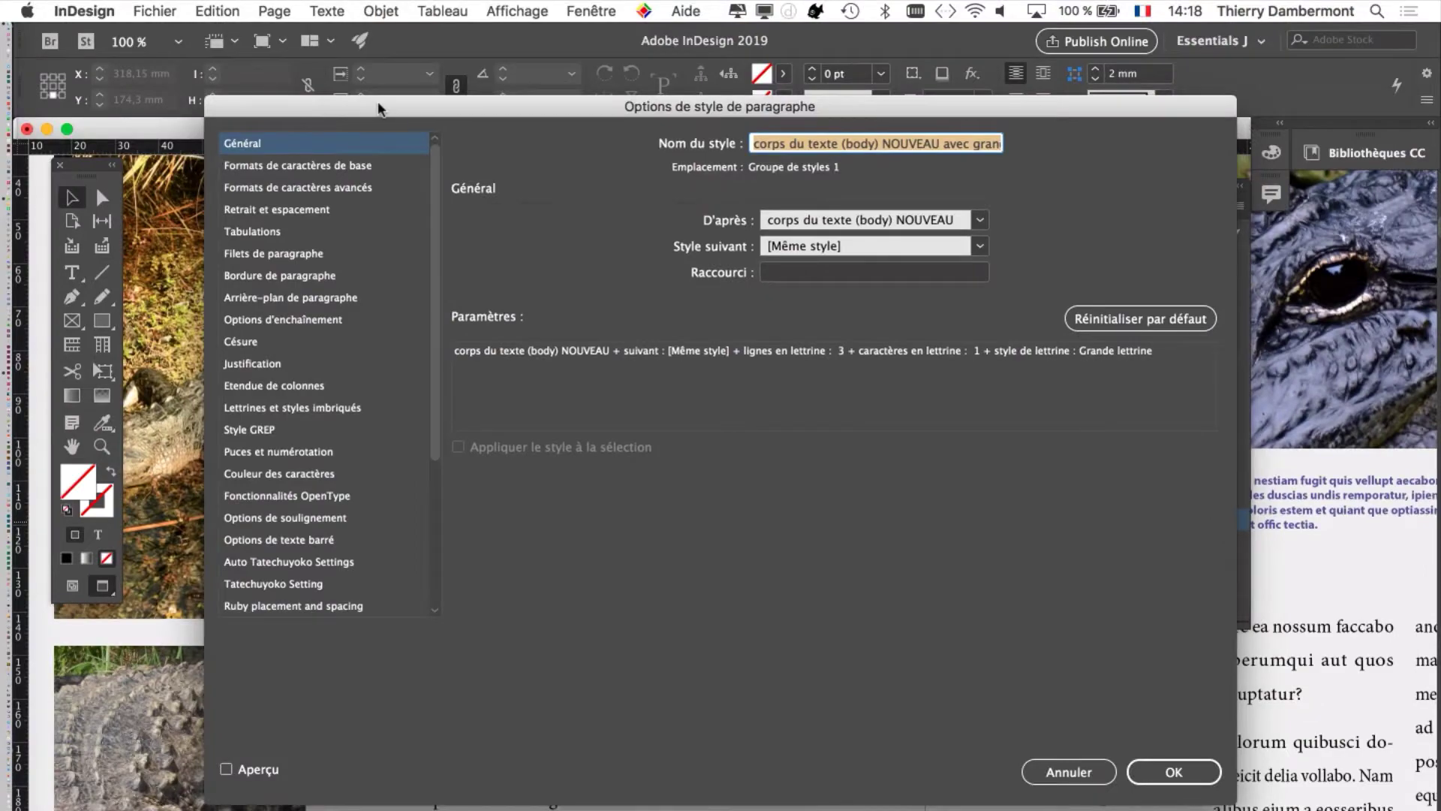
pyautogui.moveTo(377, 101); pyautogui.dragTo(676, 47)
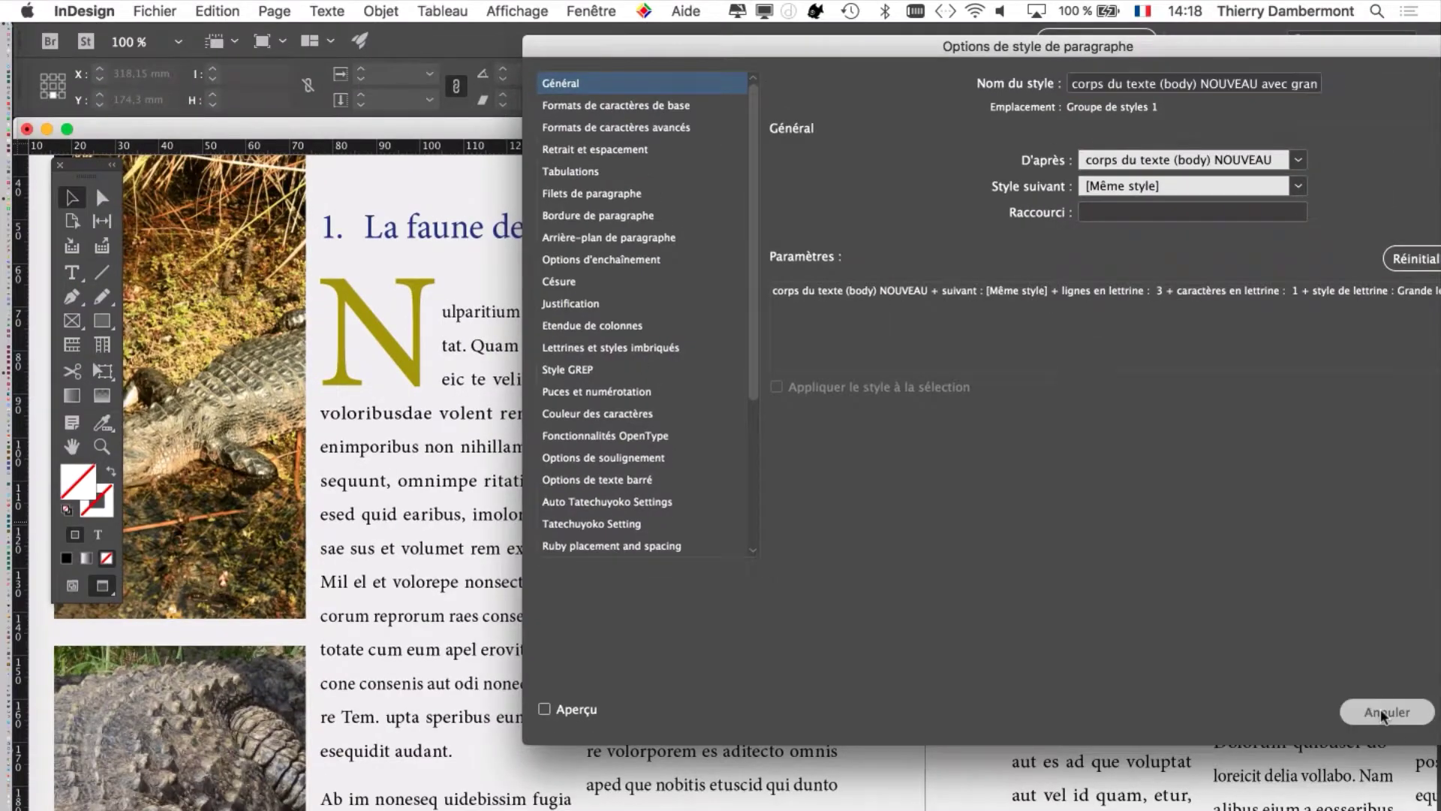
pyautogui.click(1385, 716)
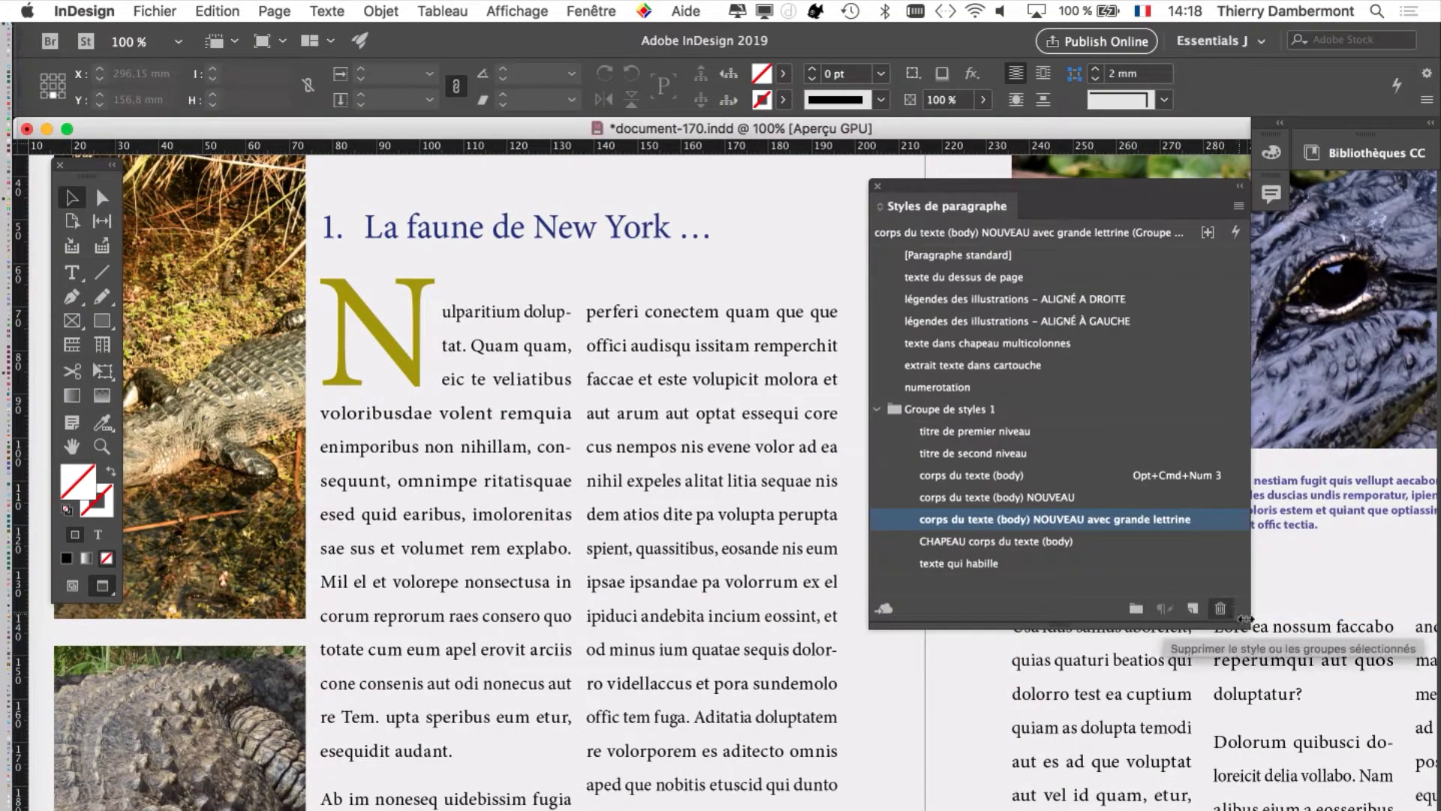
# Step: Widen the Paragraph Styles panel and open the drop cap settings of the style "corps du texte (body) NOUVEAU avec grande lettrine"
pyautogui.moveTo(1246, 622); pyautogui.dragTo(1381, 627)
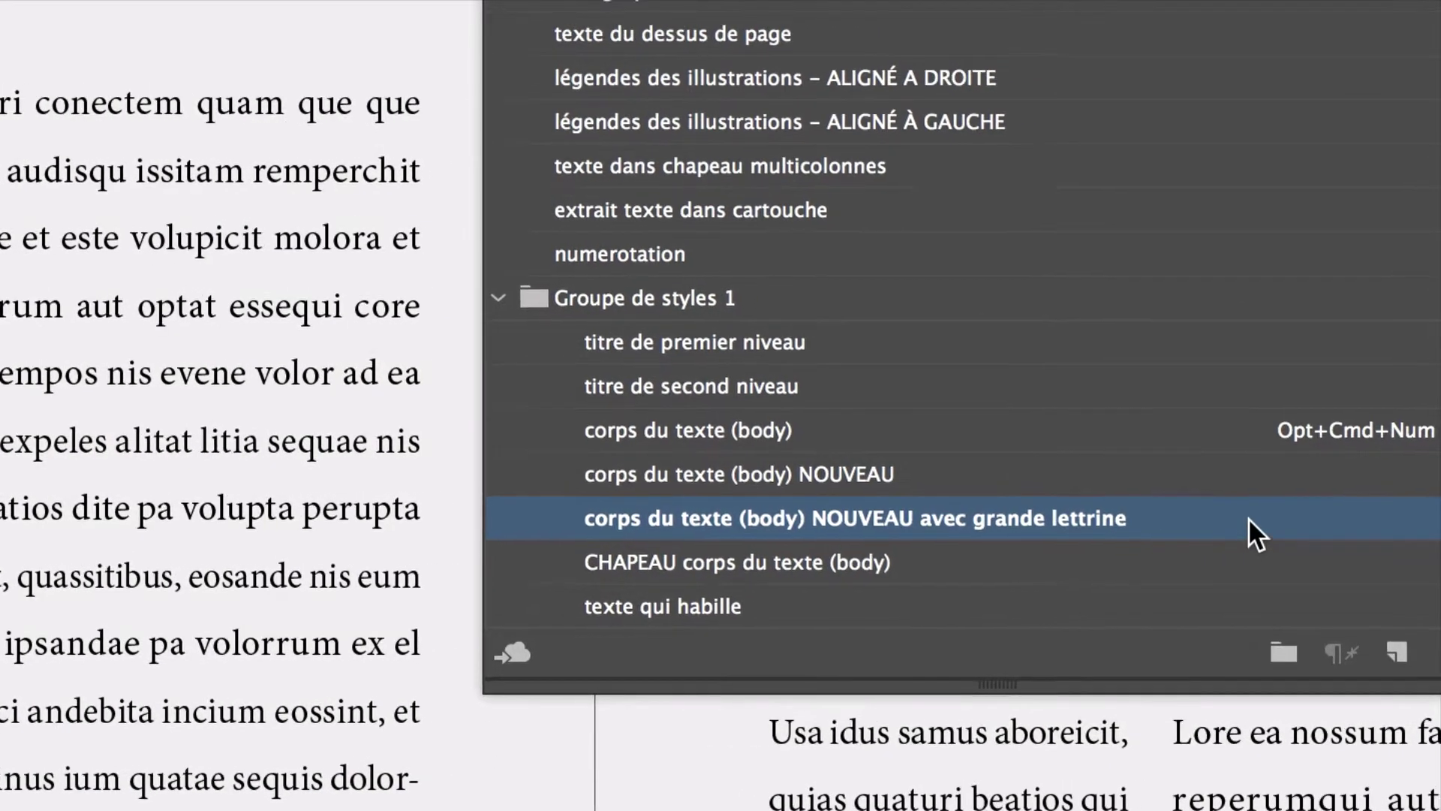
pyautogui.doubleClick(1249, 518)
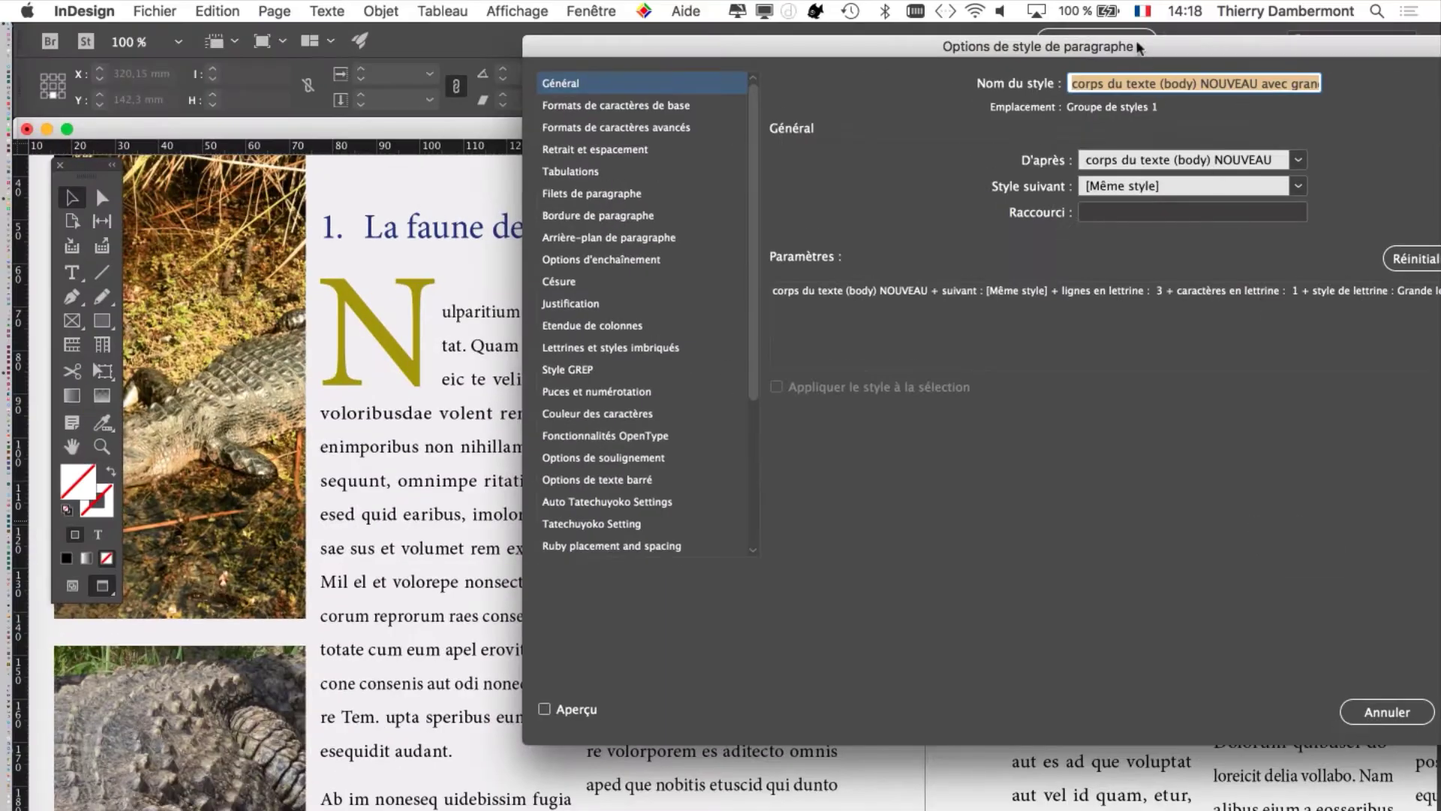
pyautogui.moveTo(1137, 46); pyautogui.dragTo(1231, 43)
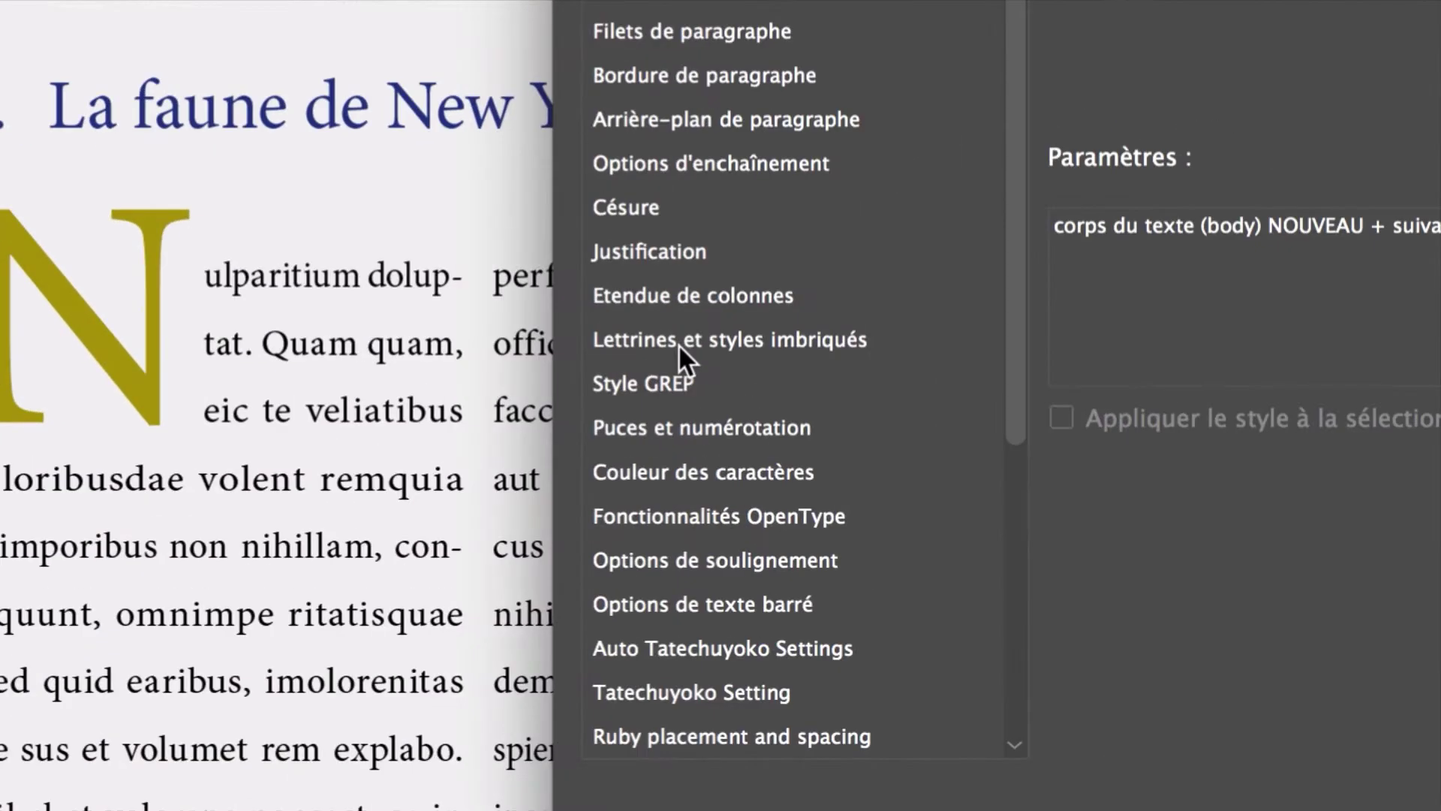
pyautogui.click(679, 345)
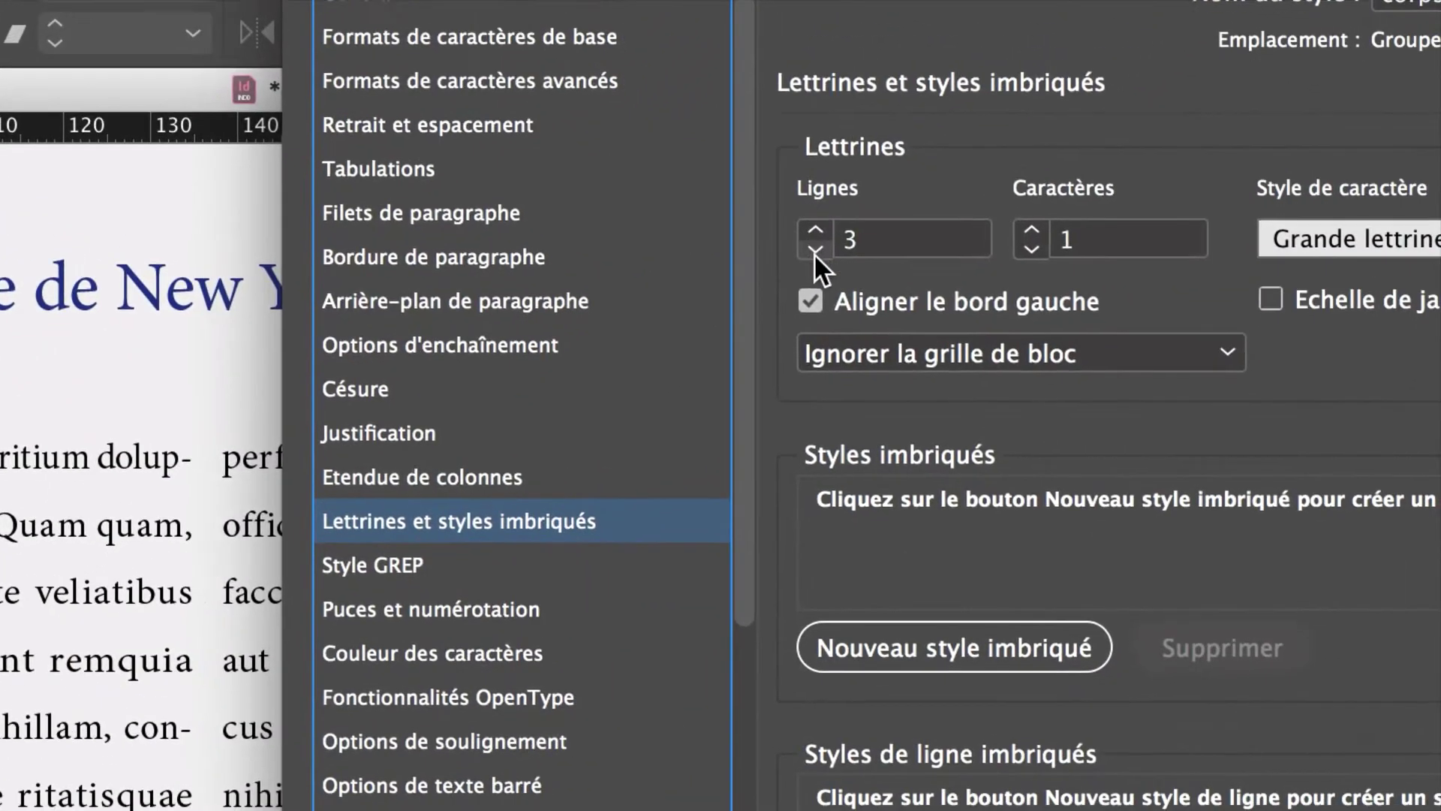
# Step: Turn on the live preview and try drop cap heights of 2, 3 and 4 lines
pyautogui.click(814, 251)
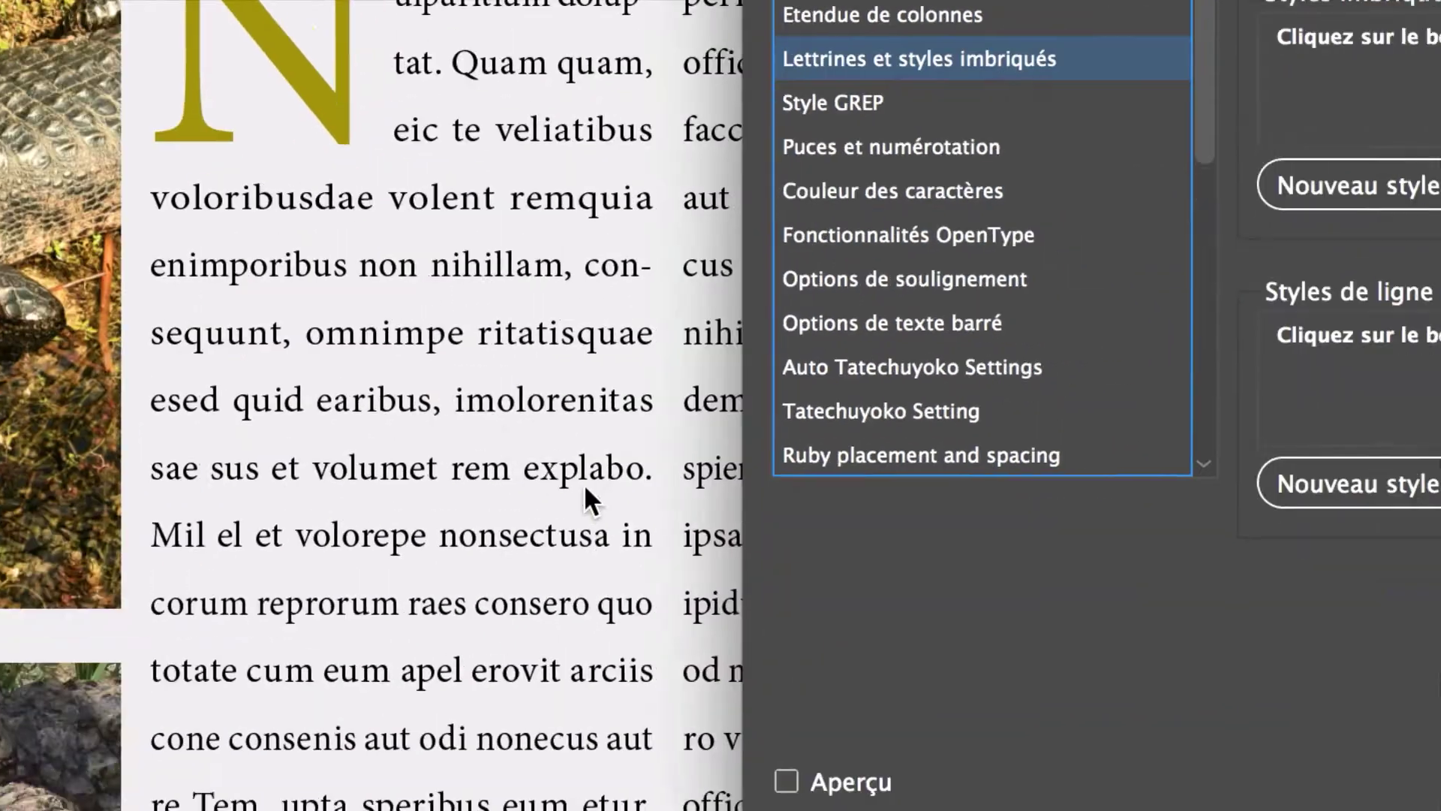
pyautogui.click(786, 781)
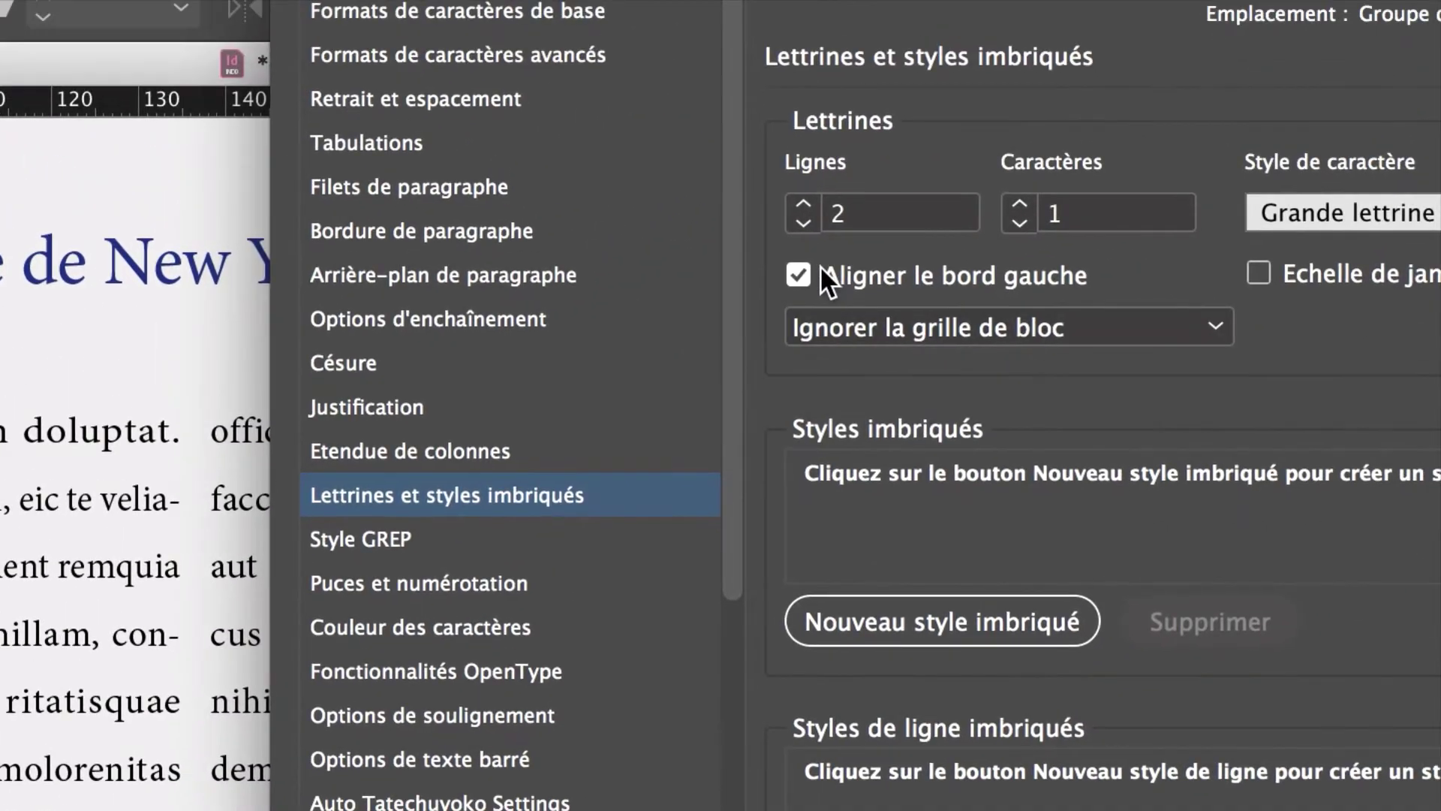
pyautogui.click(804, 204)
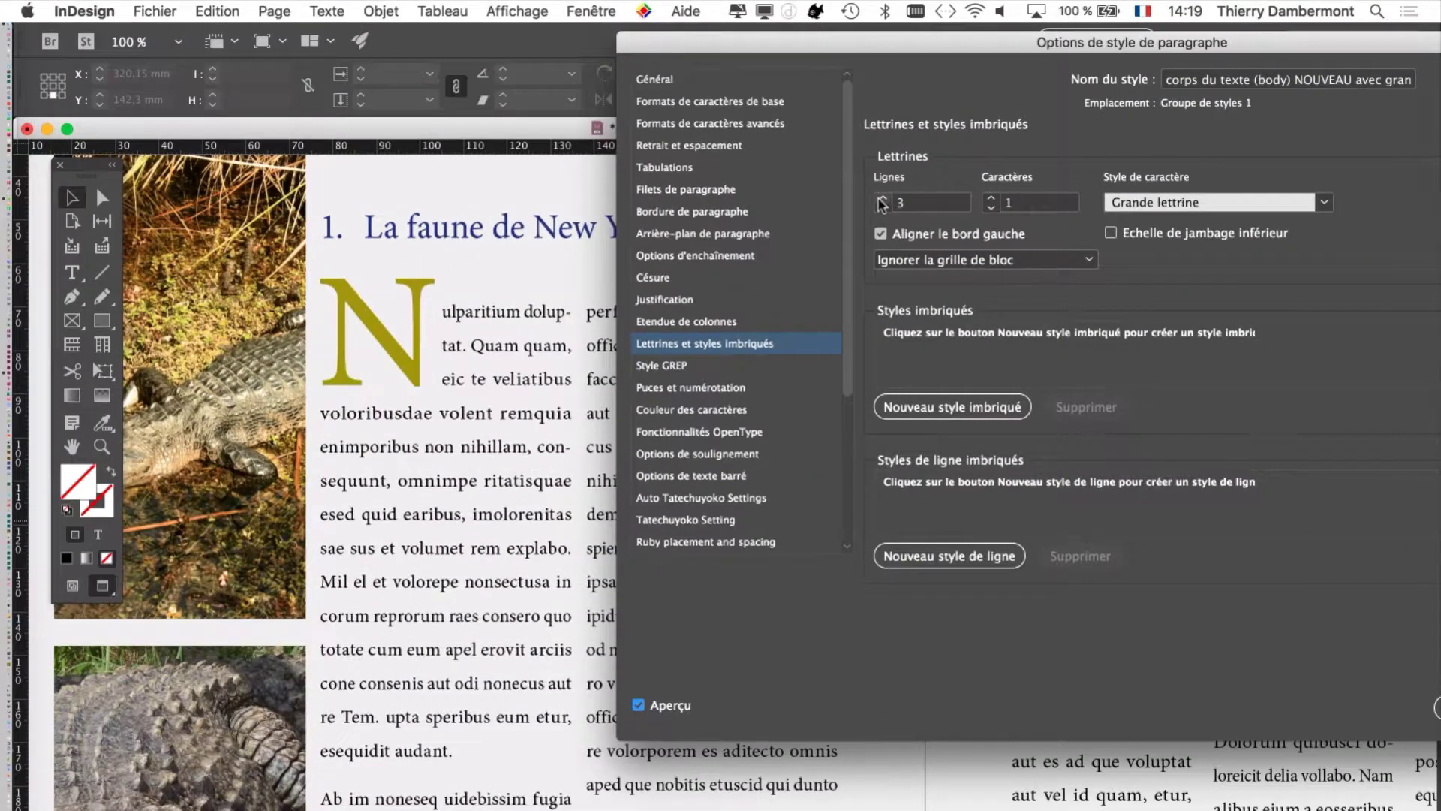
pyautogui.click(882, 200)
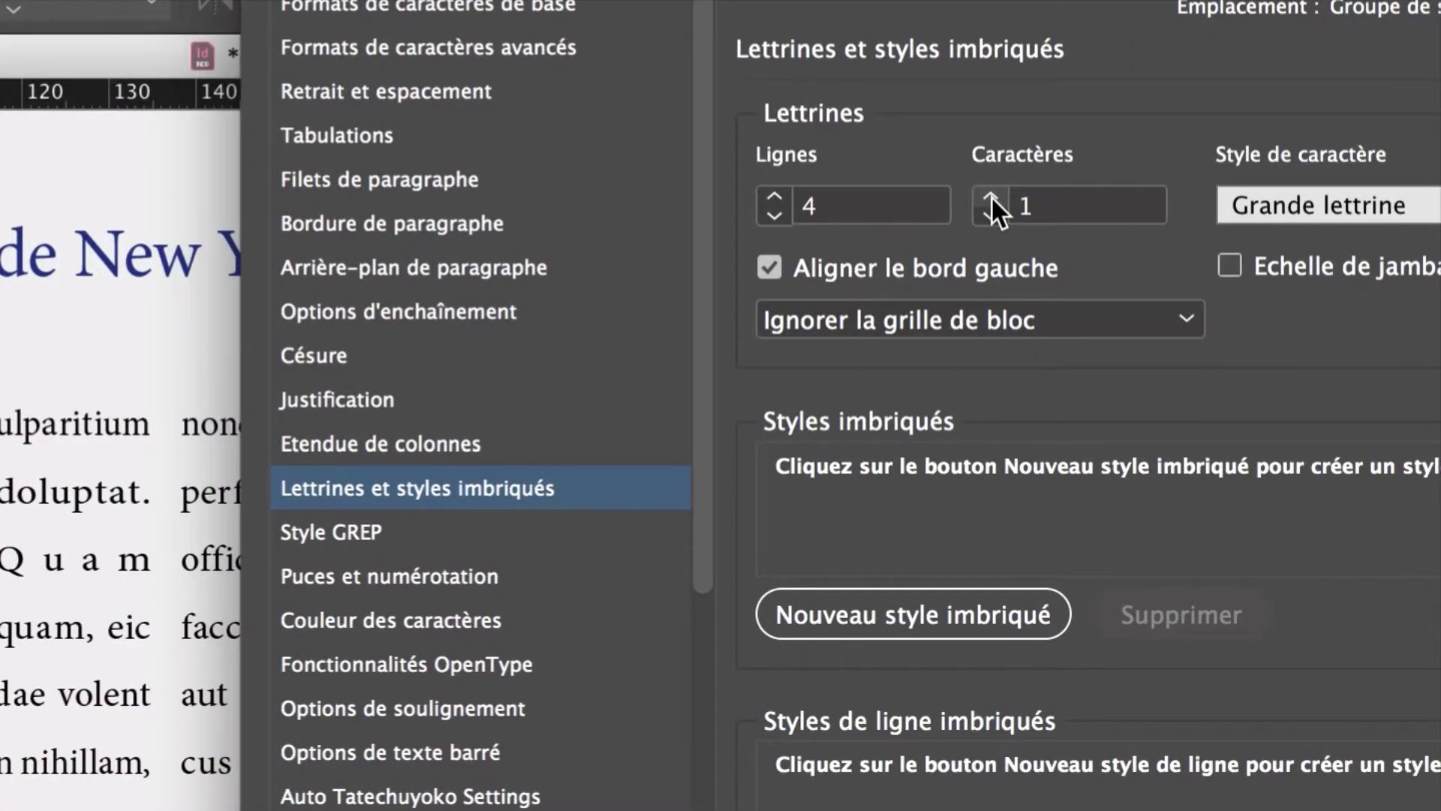
# Step: Try a 3-character drop cap and return it to 1 character, moving the options dialog clear of the text
pyautogui.click(991, 197)
pyautogui.click(991, 197)
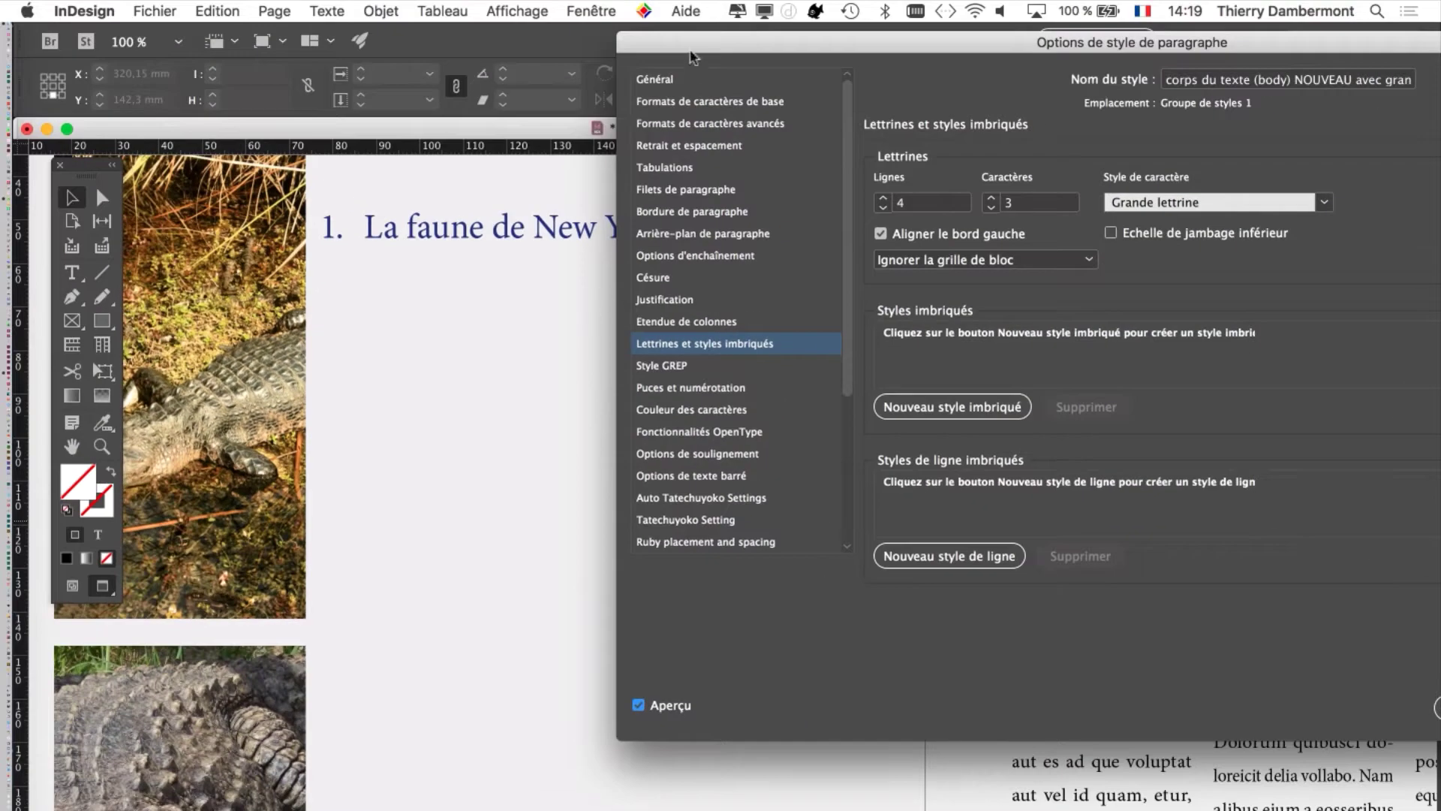
pyautogui.moveTo(709, 33); pyautogui.dragTo(757, 147)
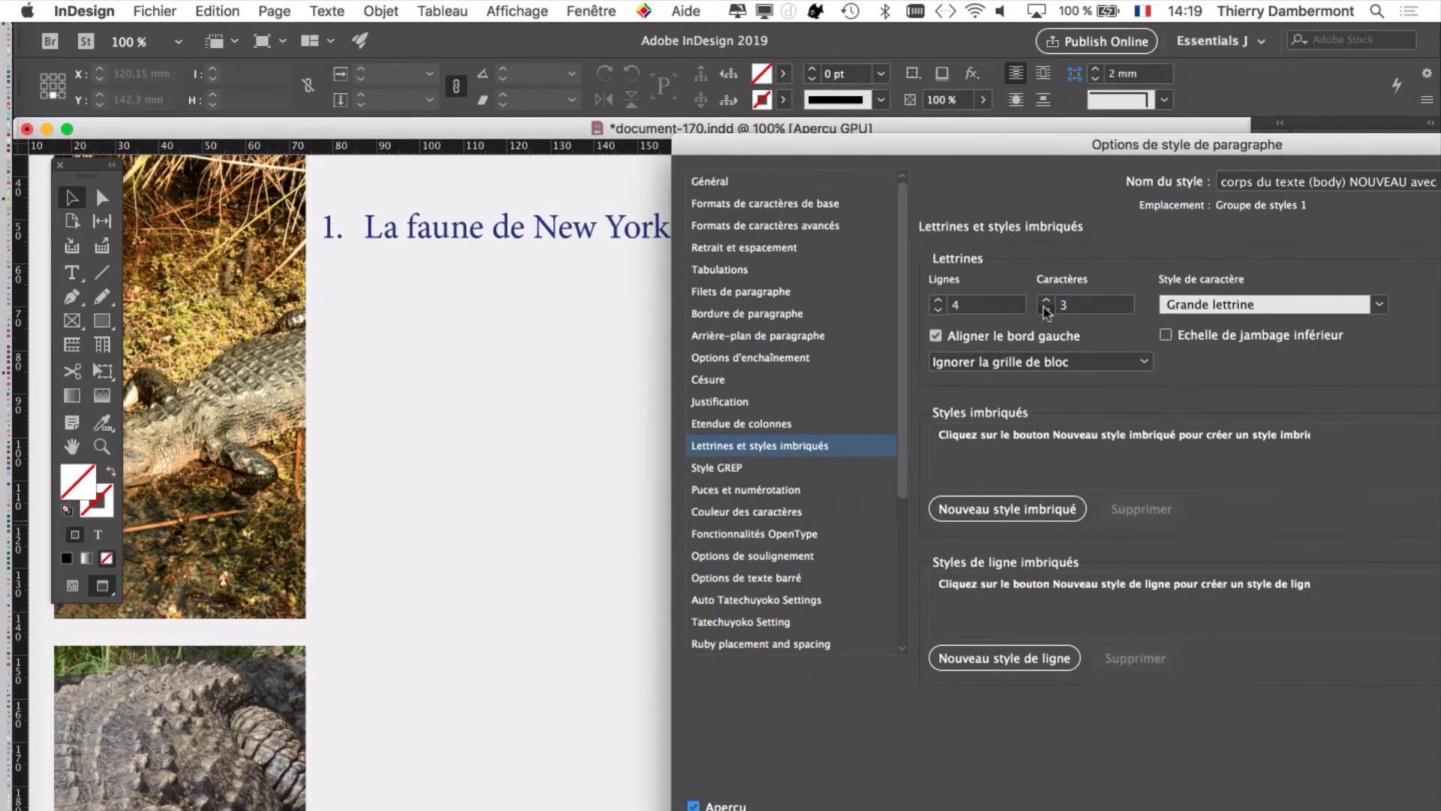
pyautogui.click(1047, 309)
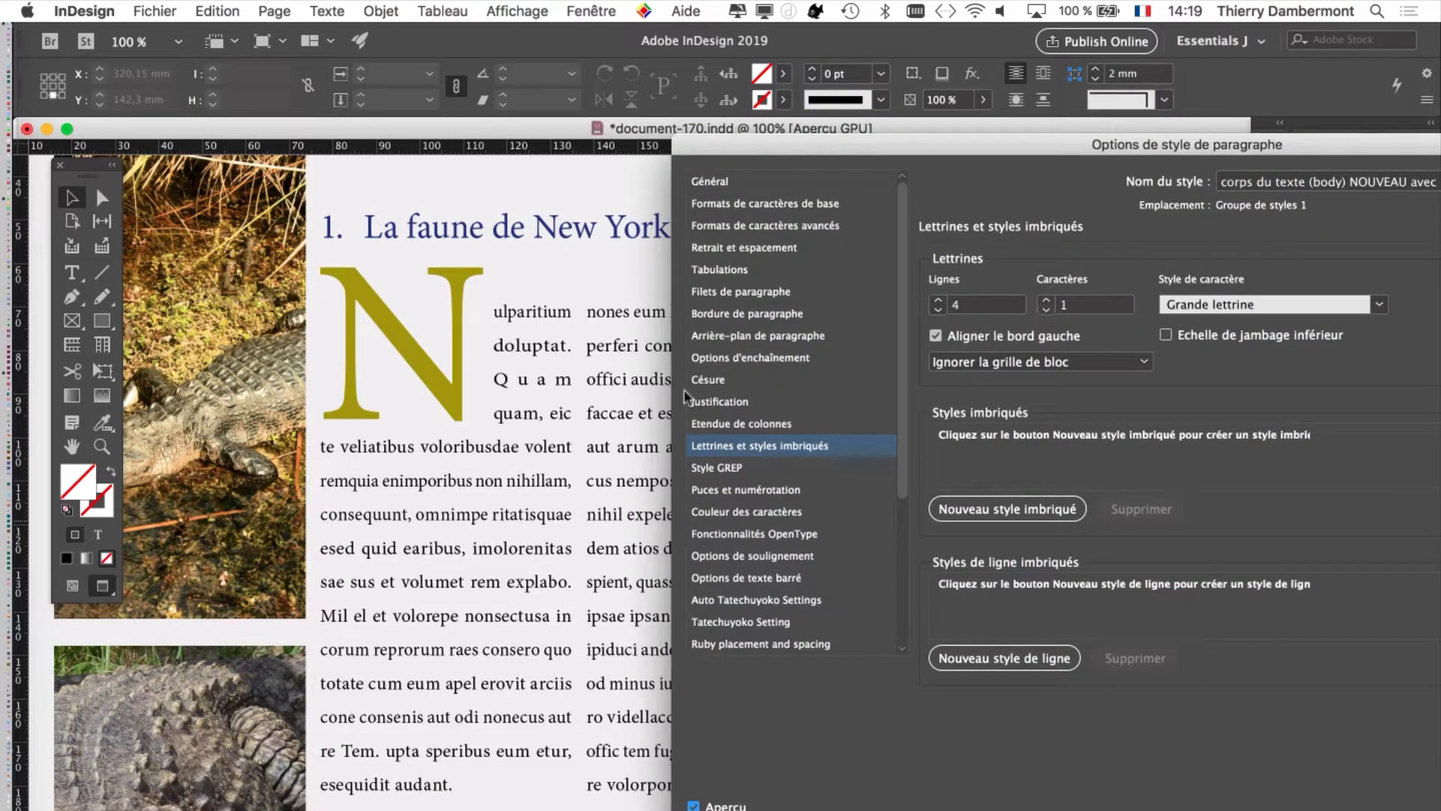
pyautogui.moveTo(744, 149); pyautogui.dragTo(1072, 181)
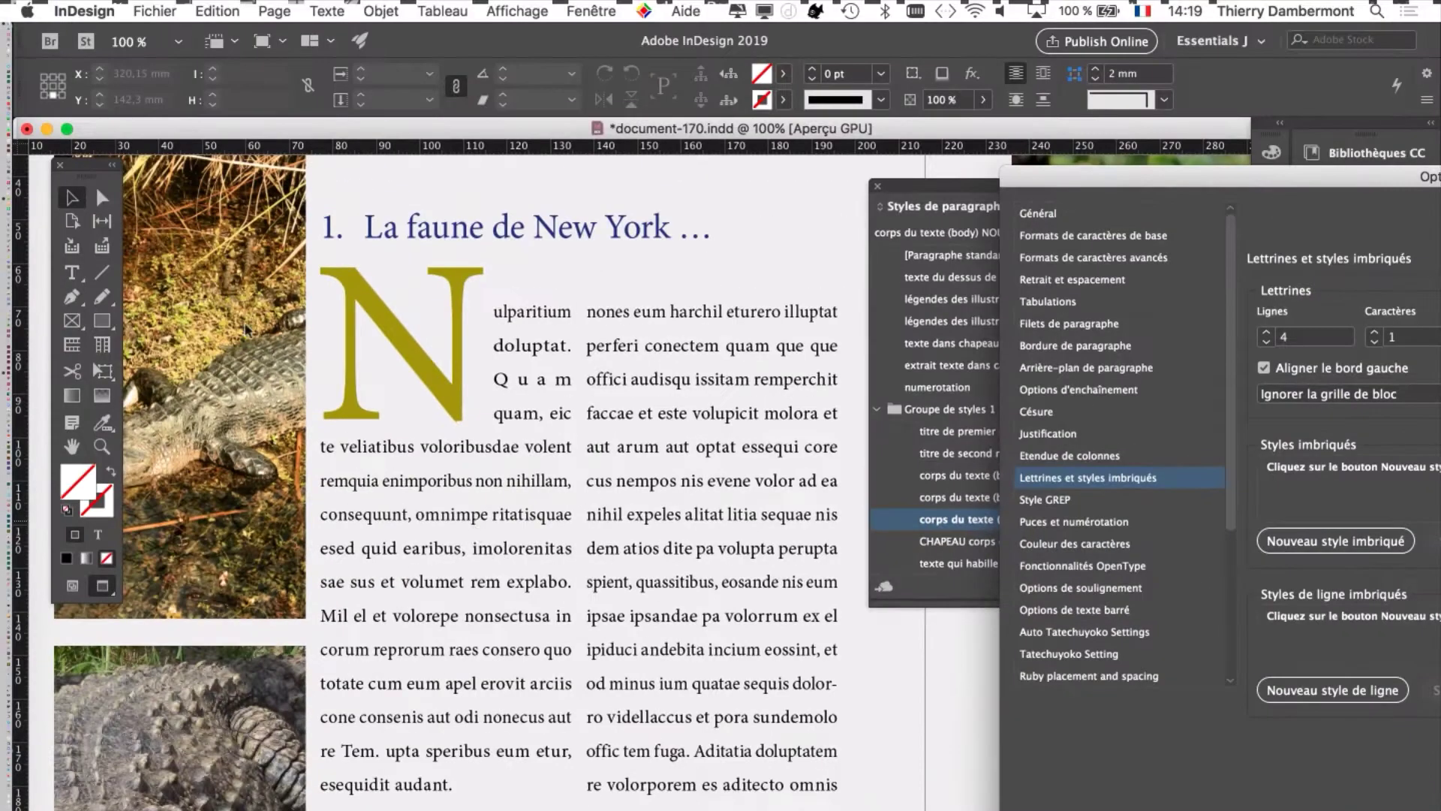
pyautogui.moveTo(1171, 142); pyautogui.dragTo(858, 83)
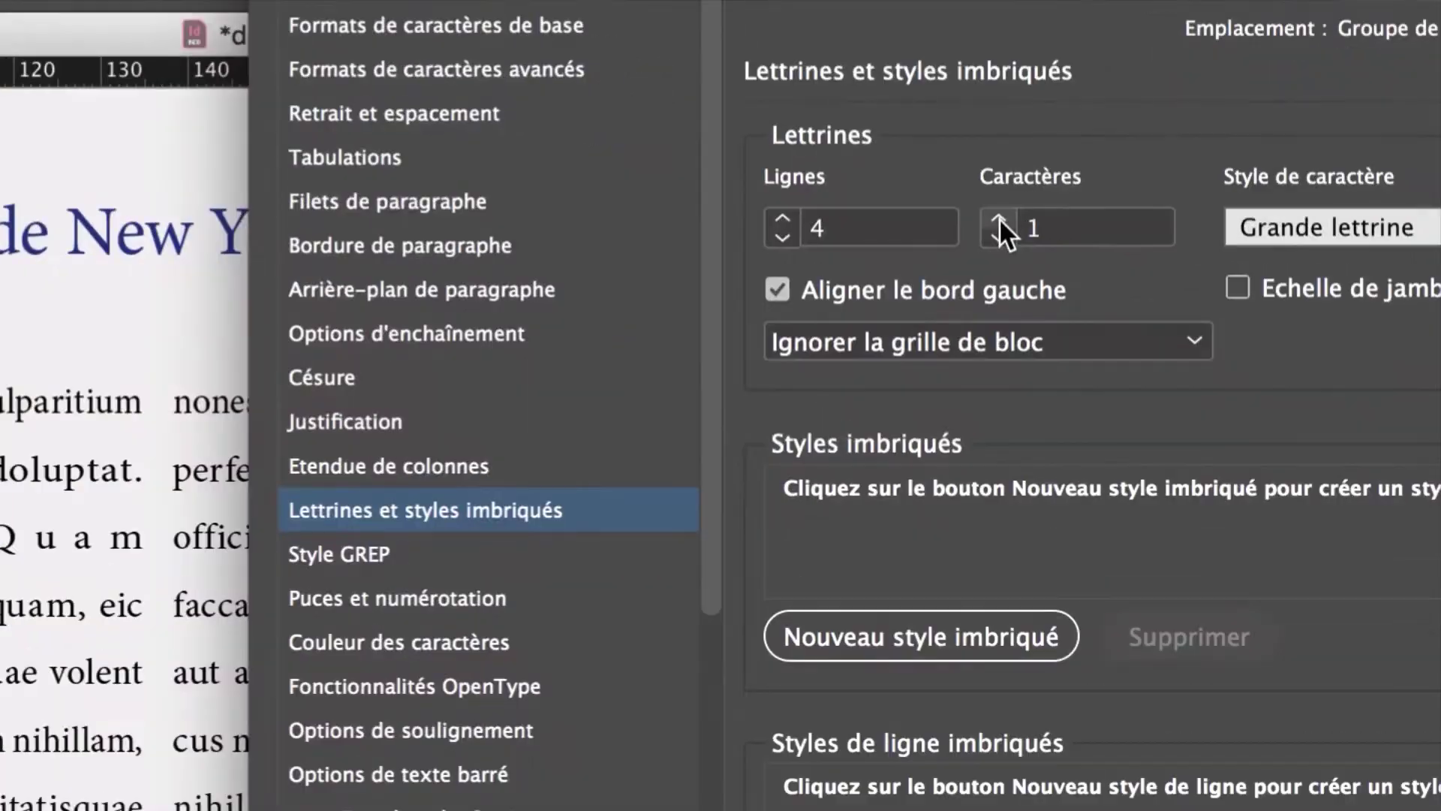
# Step: Try a 2-character drop cap at heights of 4, 3 and 2 lines
pyautogui.click(999, 217)
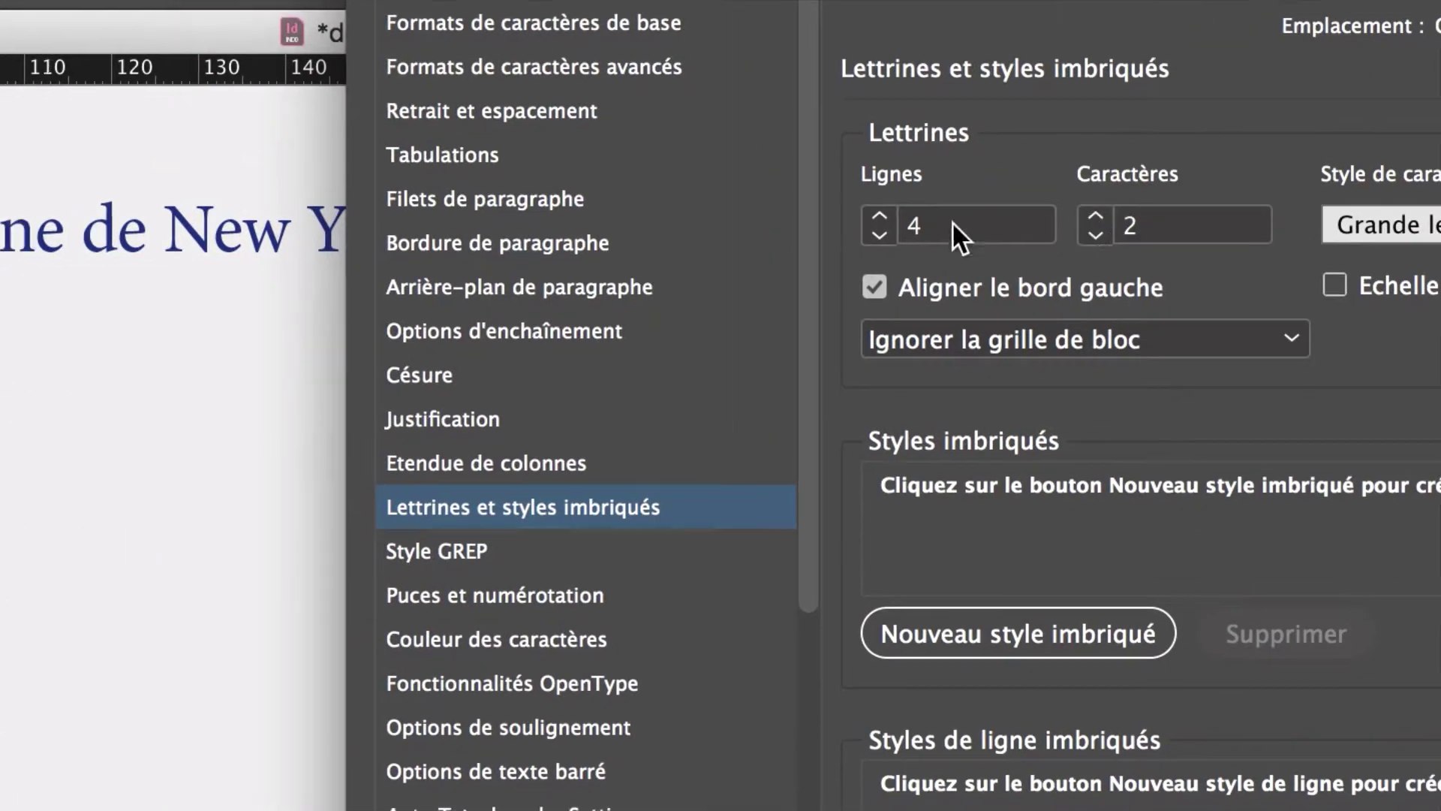
pyautogui.click(929, 224)
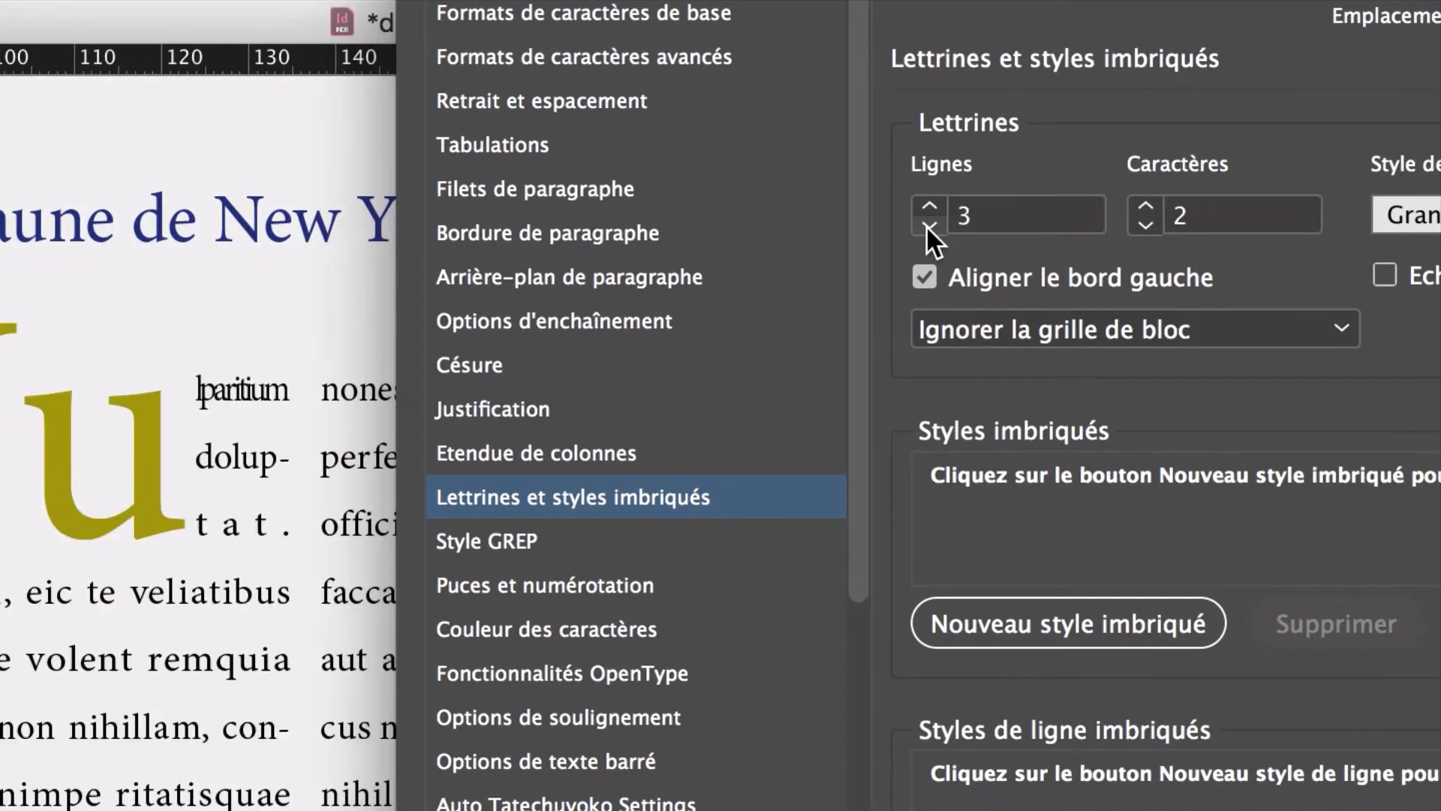
pyautogui.click(928, 225)
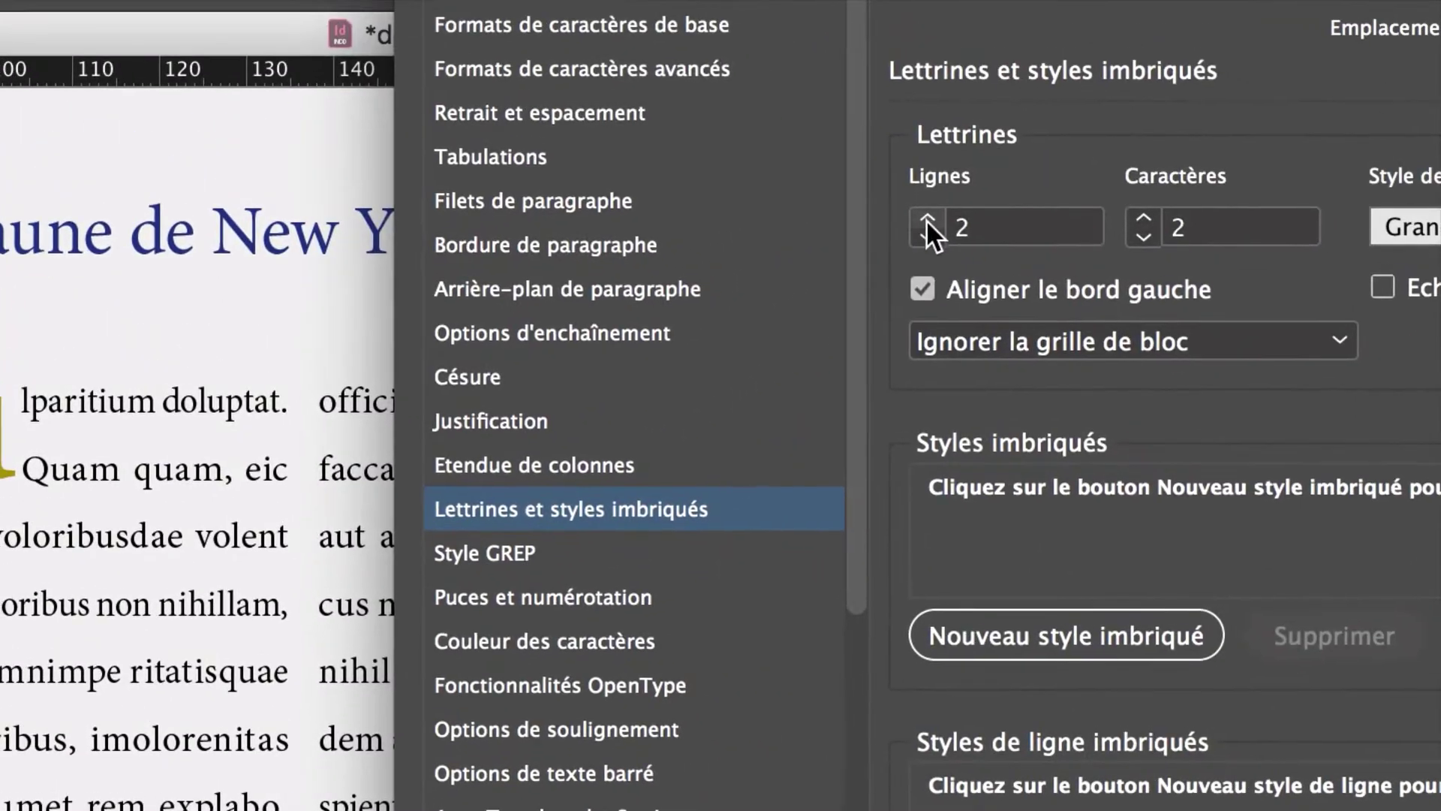
pyautogui.click(927, 219)
pyautogui.click(927, 219)
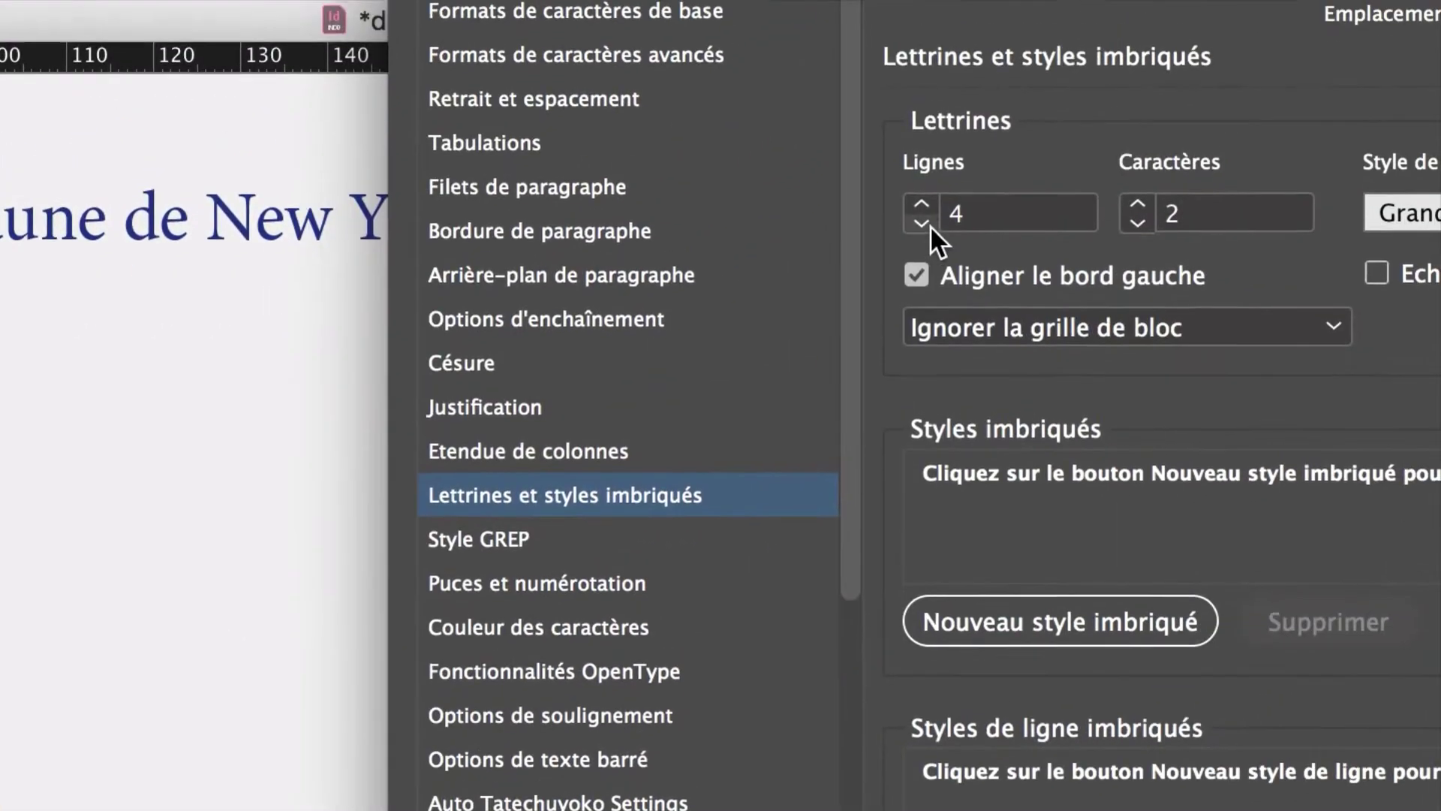
pyautogui.click(927, 235)
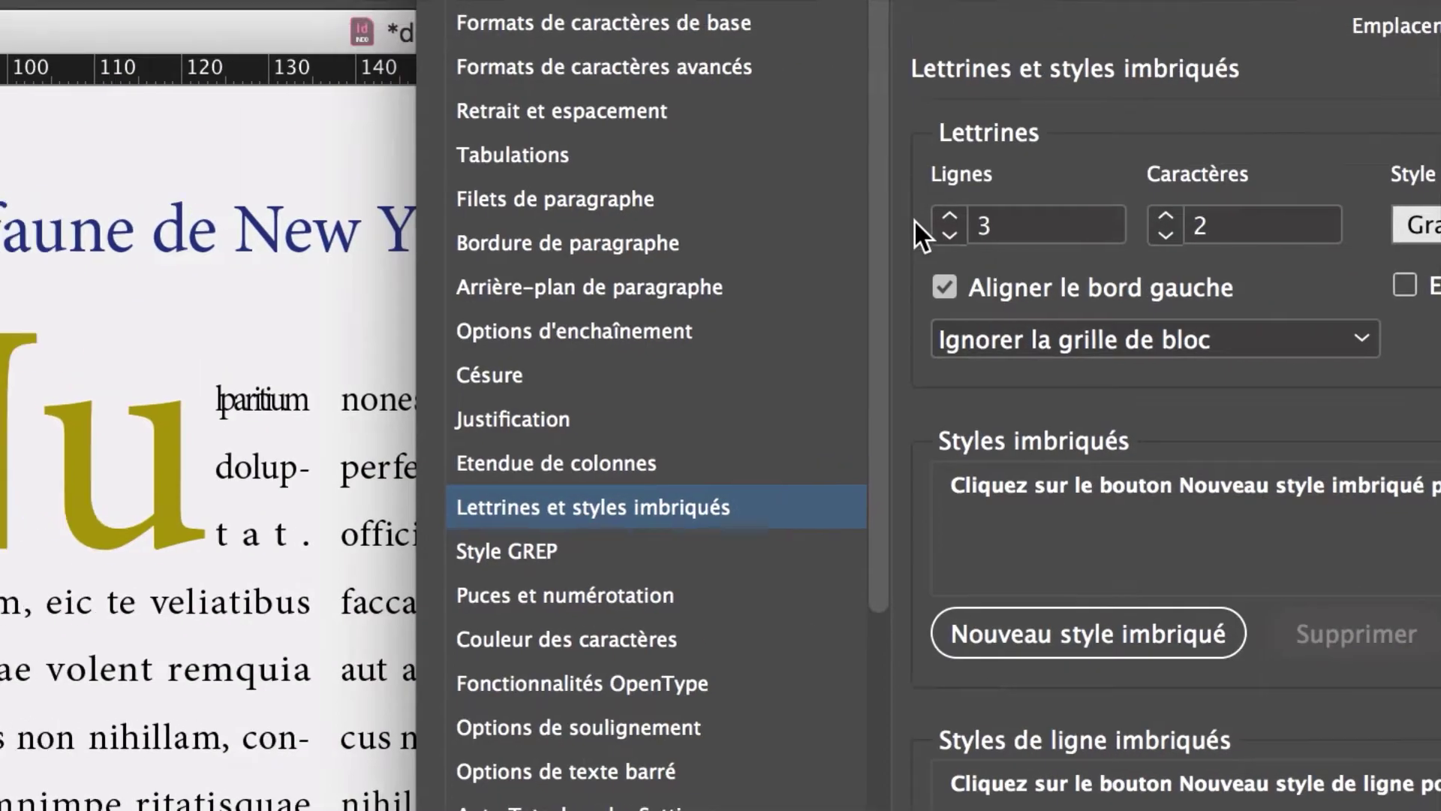
pyautogui.click(894, 211)
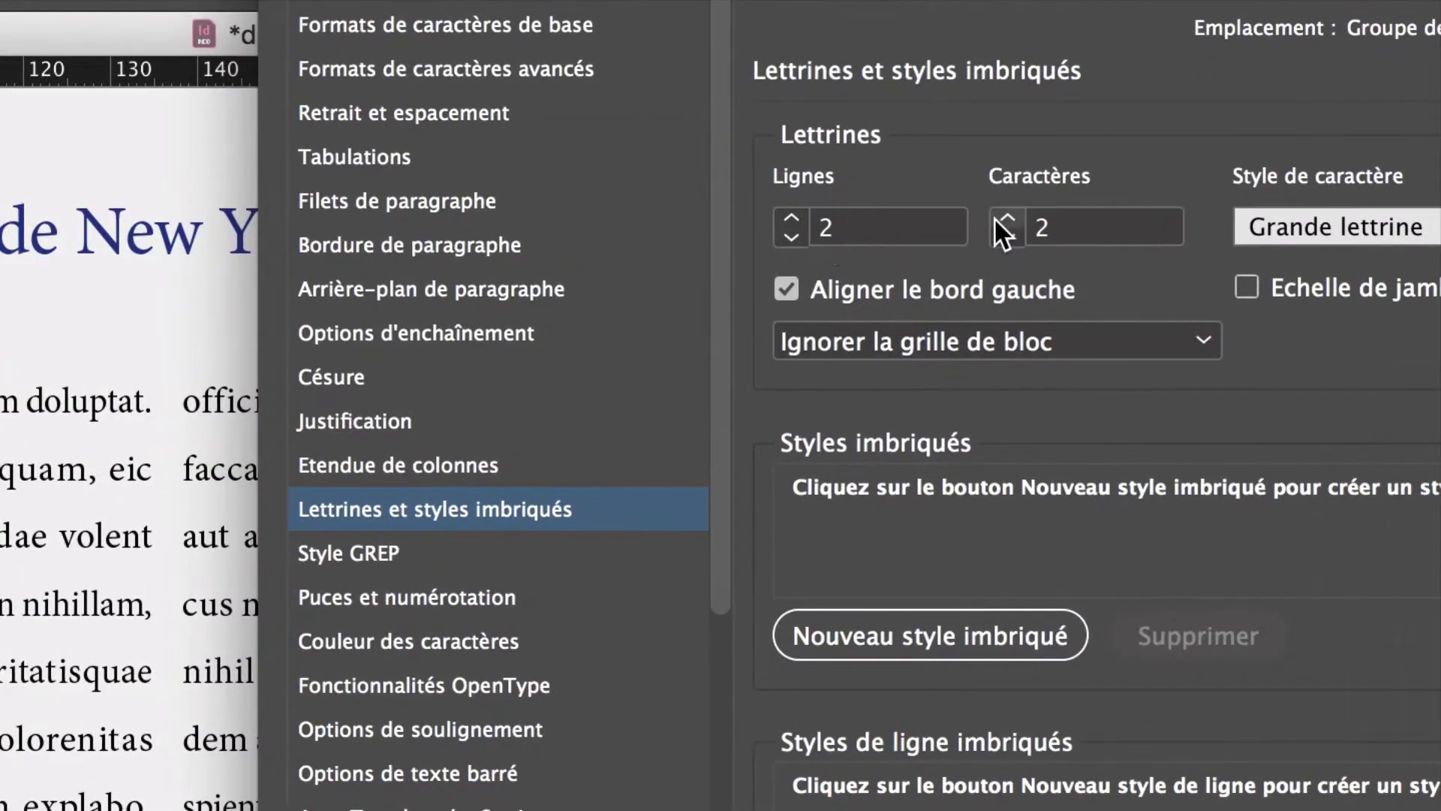
# Step: Set the drop cap to 2 lines and 1 character and apply the paragraph style options
pyautogui.click(1135, 209)
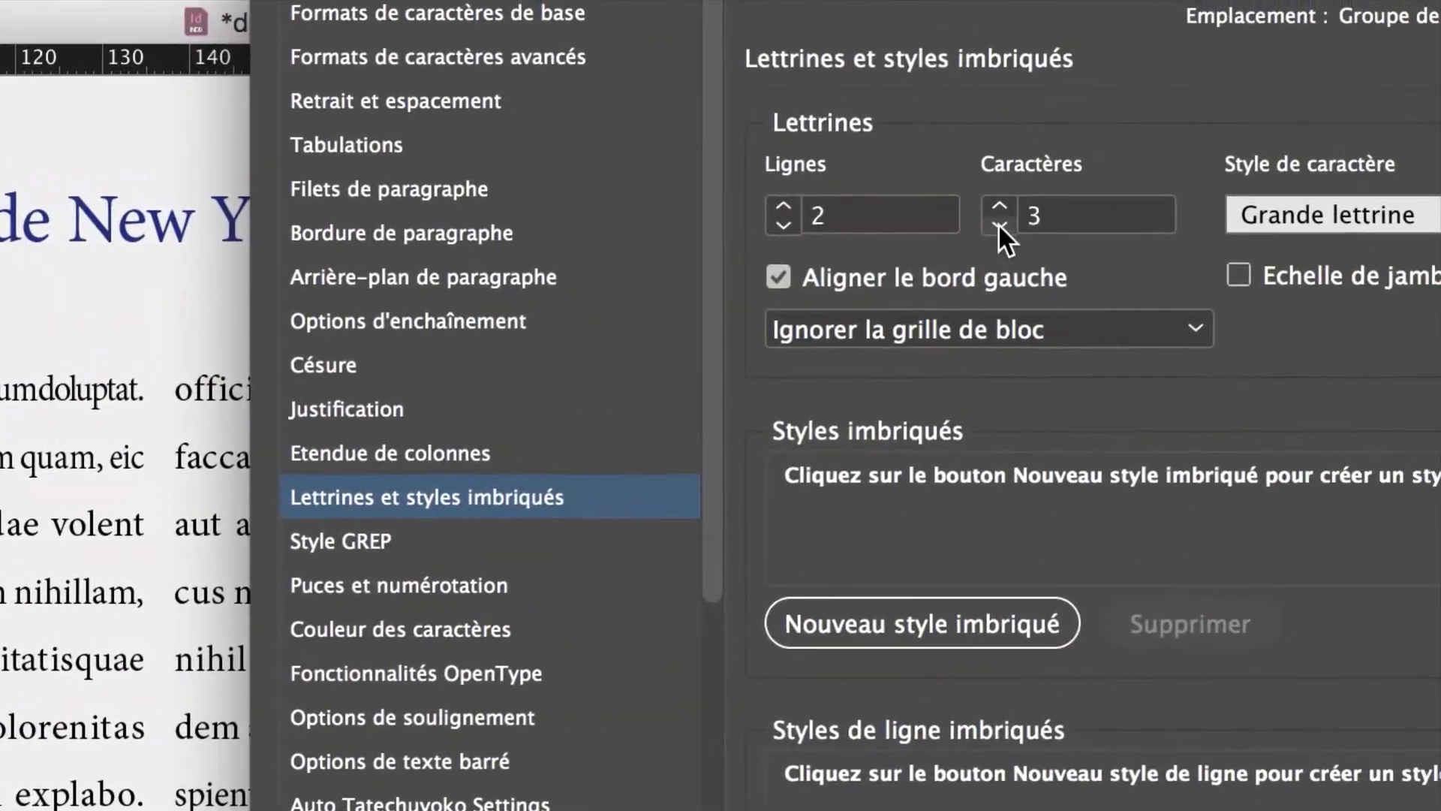
pyautogui.click(1146, 211)
pyautogui.click(1146, 211)
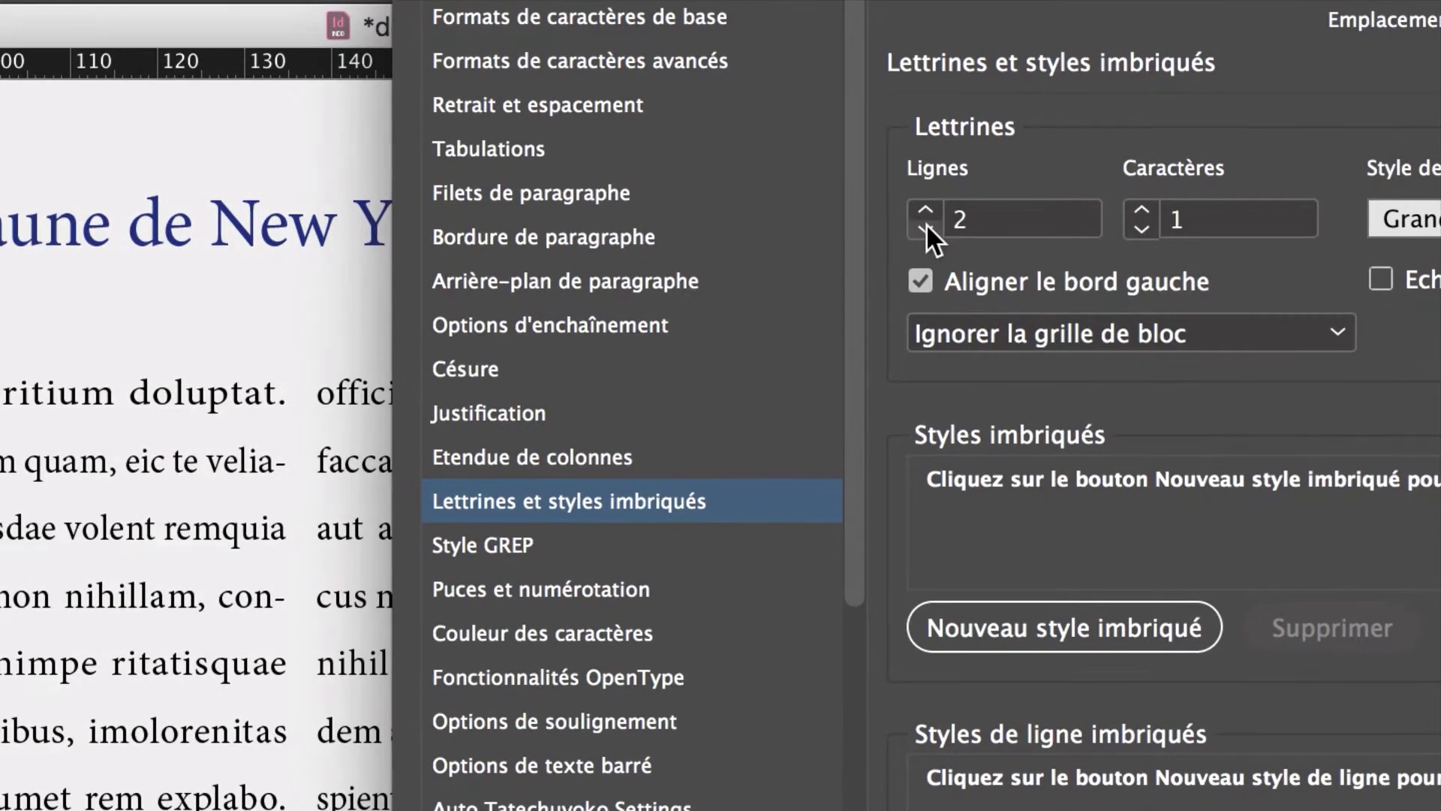
pyautogui.click(926, 215)
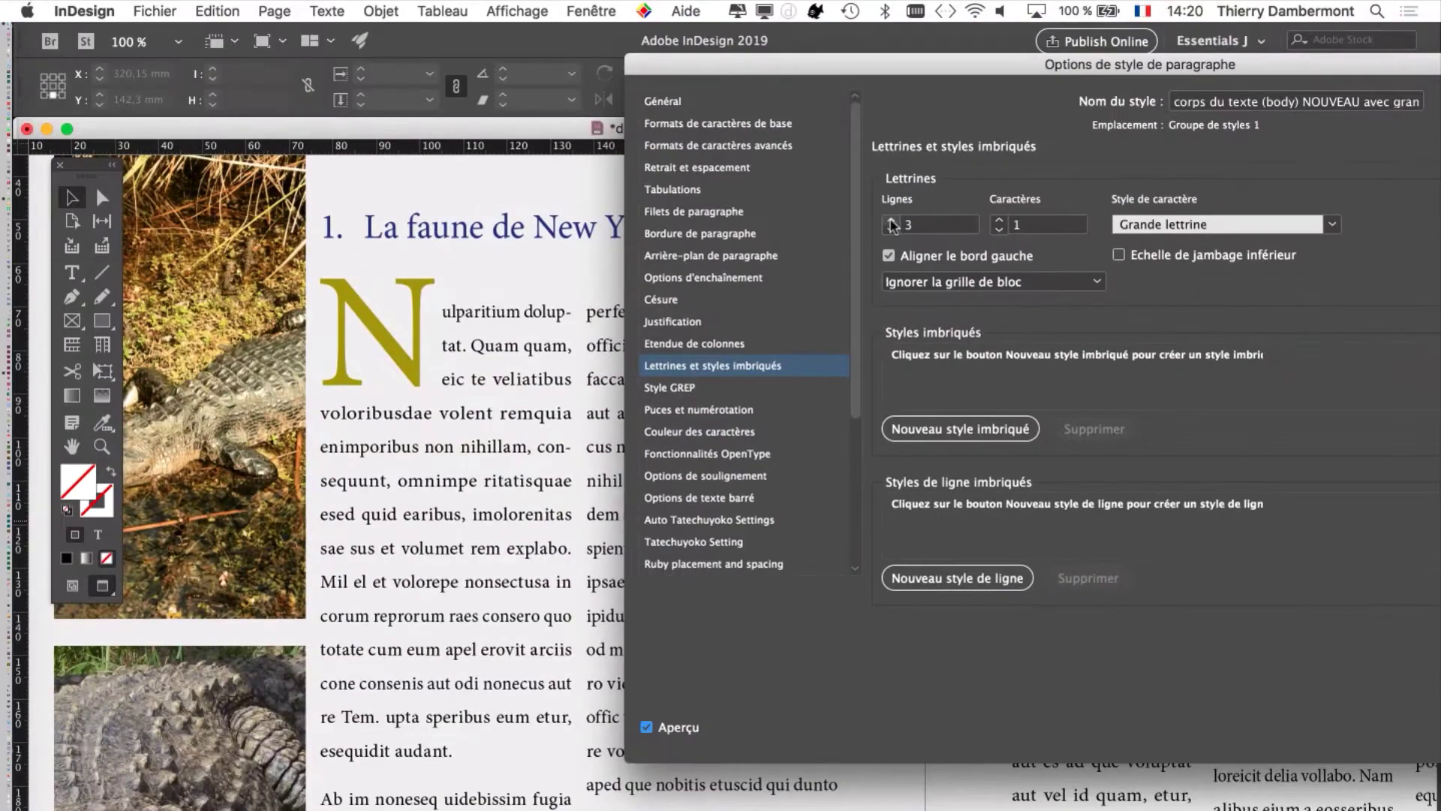
pyautogui.click(891, 230)
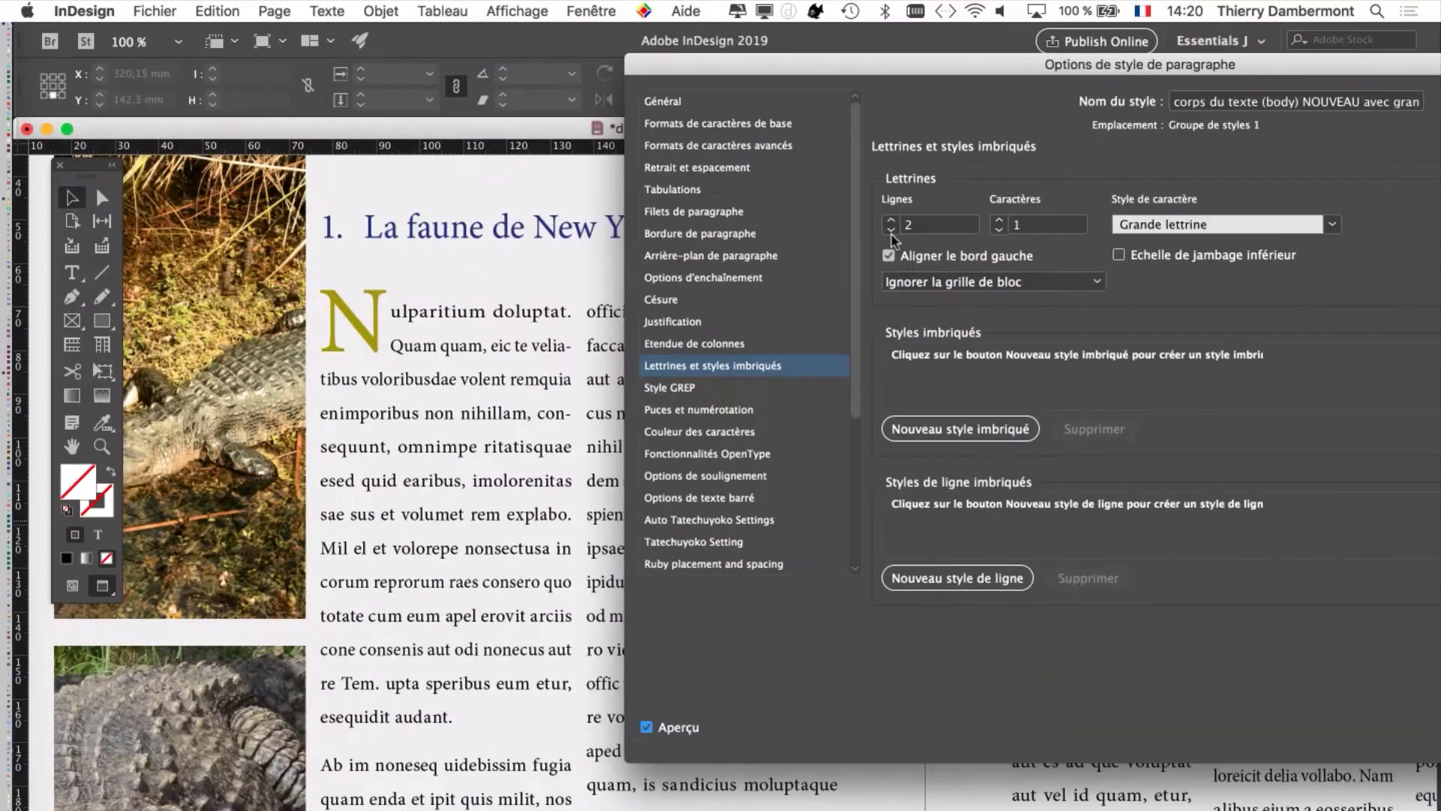
pyautogui.moveTo(1062, 66); pyautogui.dragTo(641, 66)
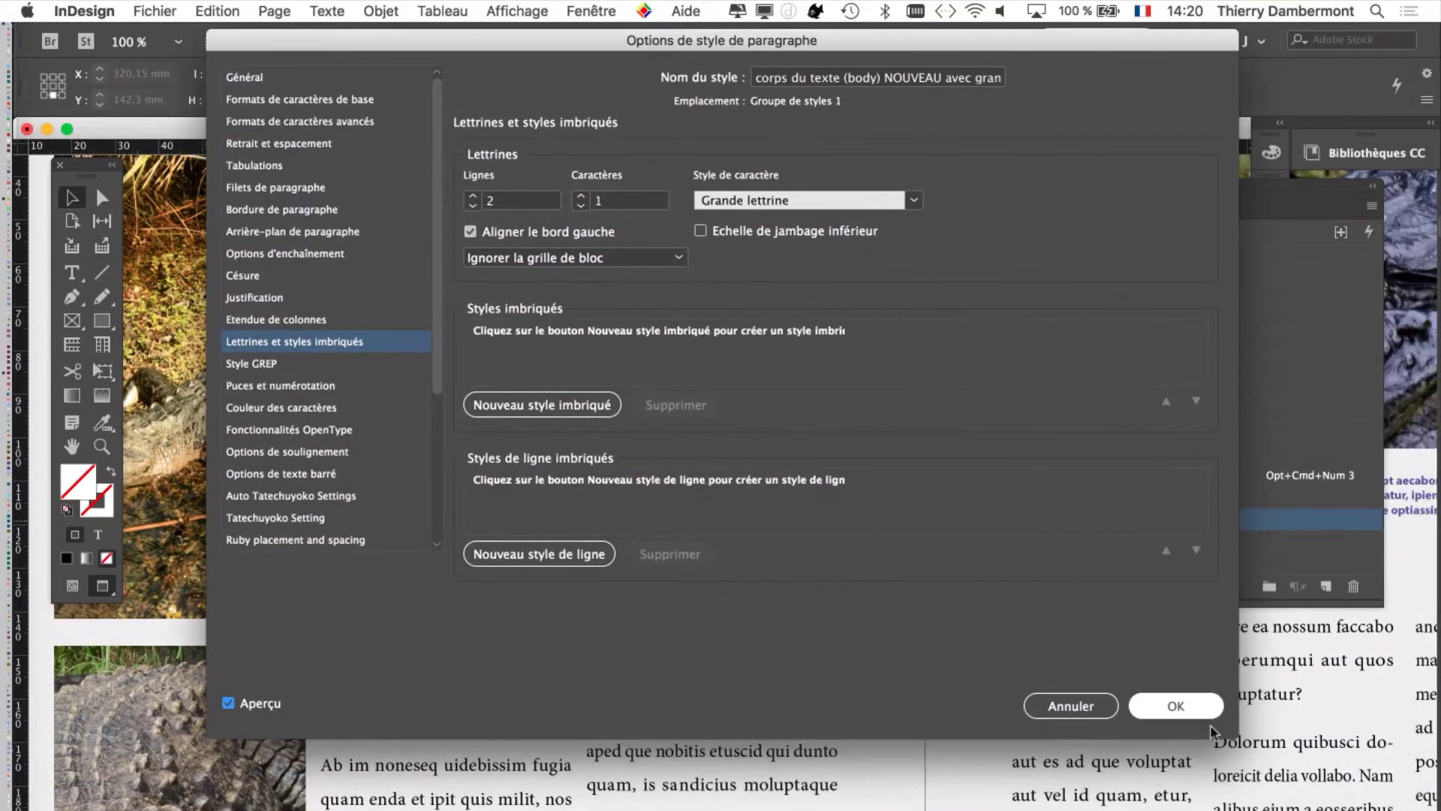
pyautogui.press('Return')
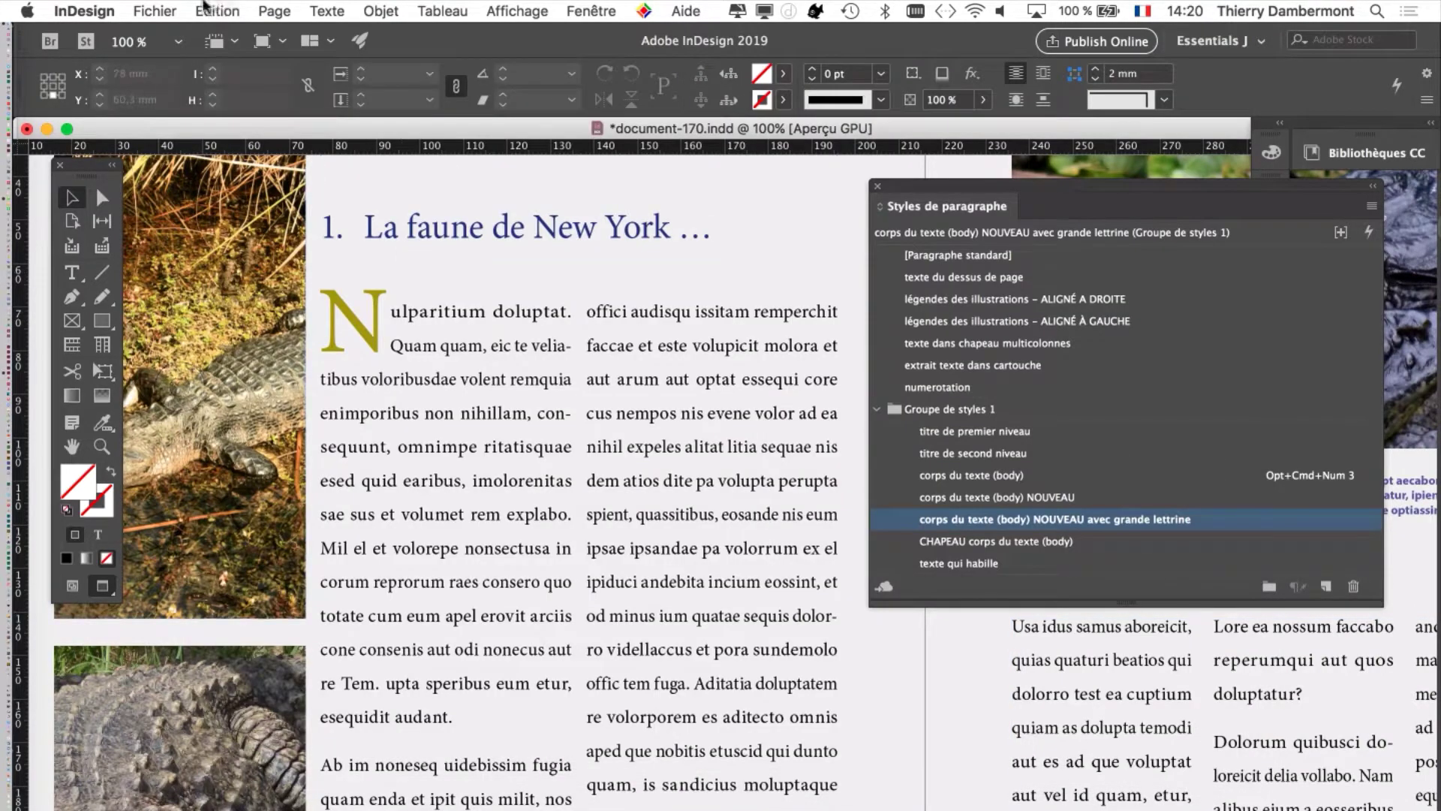
# Step: Save the document as a new version named document-171.indd in the same folder
pyautogui.click(171, 9)
pyautogui.click(203, 160)
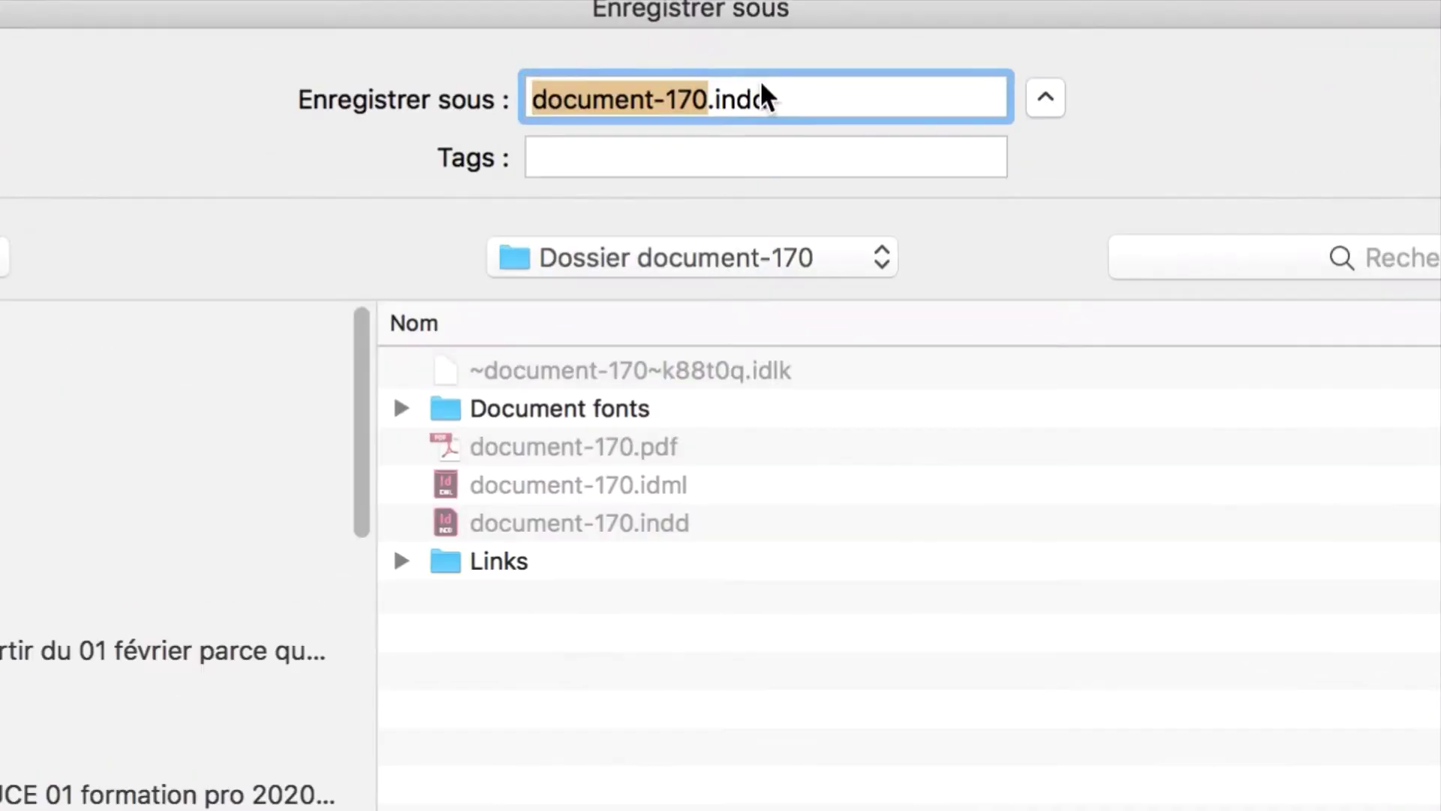
pyautogui.click(758, 91)
pyautogui.moveTo(711, 87); pyautogui.dragTo(695, 87)
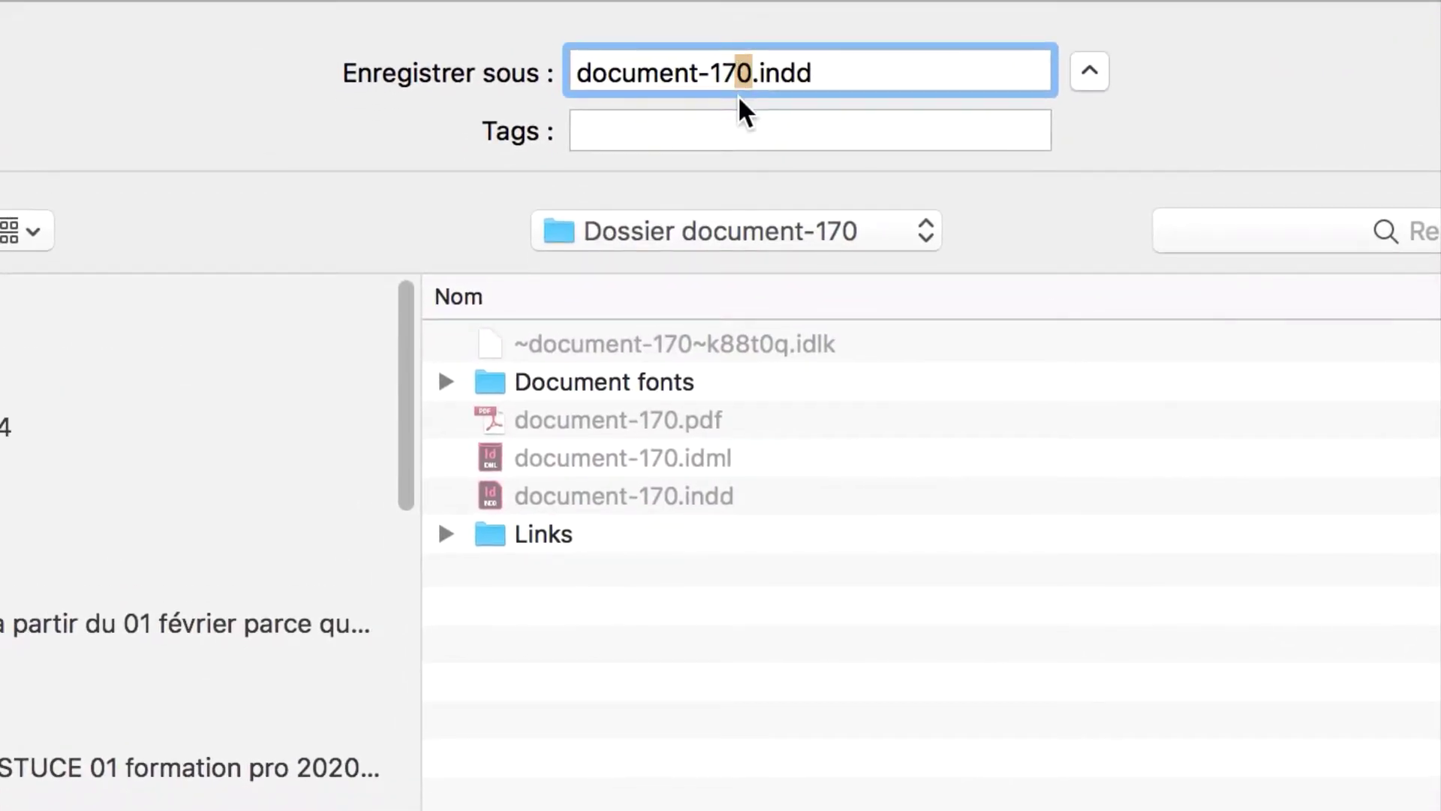
pyautogui.write('1')
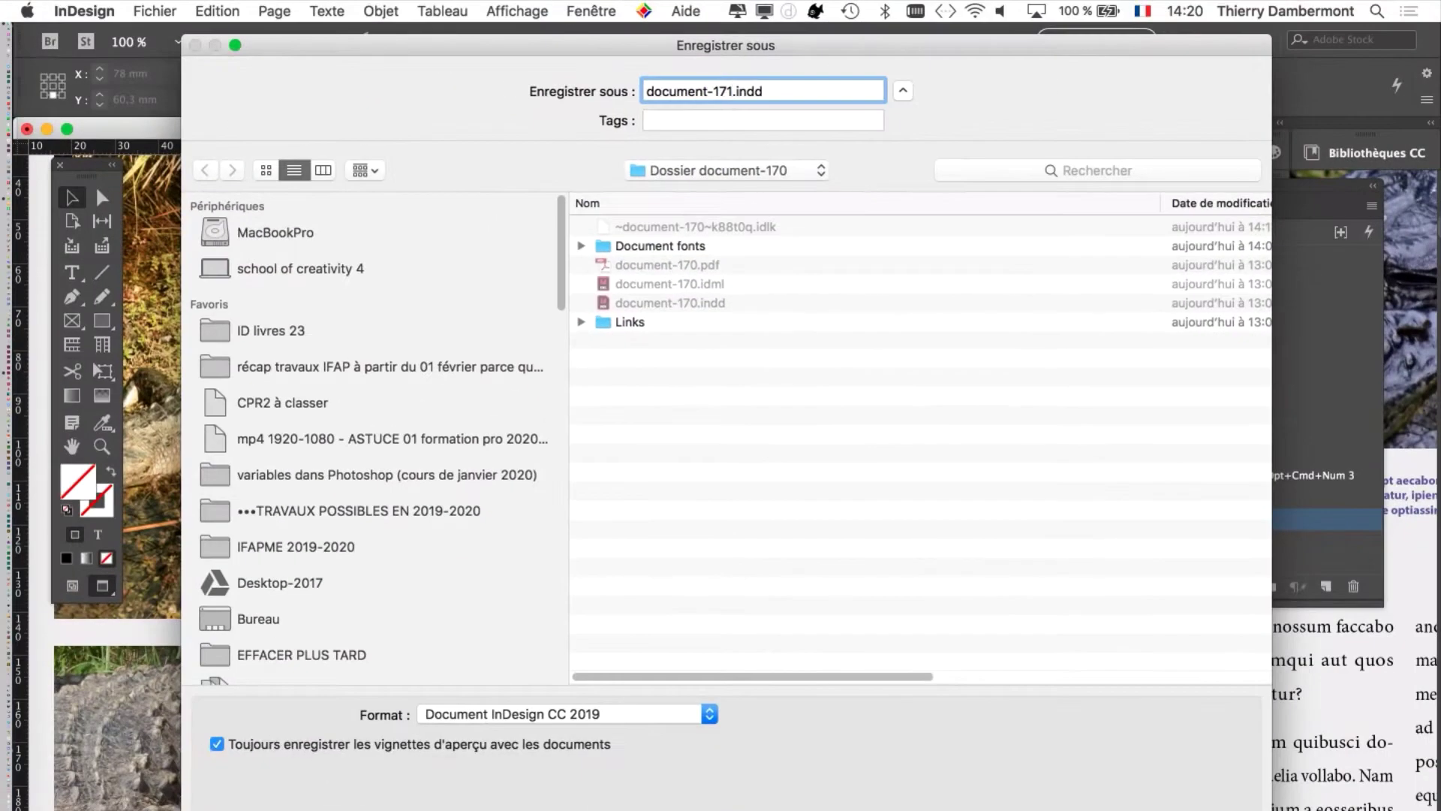
pyautogui.press('Return')
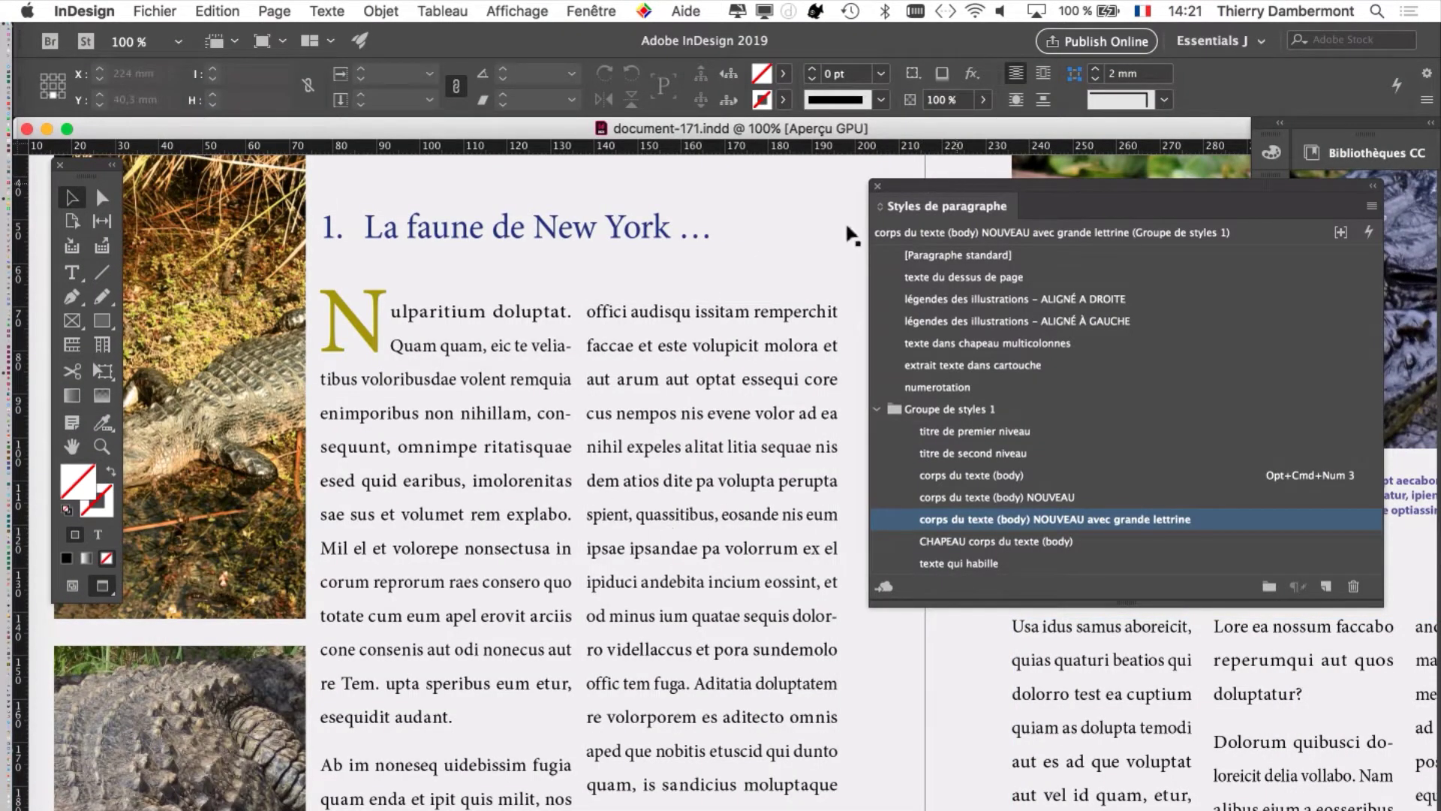
# Step: Examine the two-line drop cap N up close at 200%, checking its position against the top of the text frame
pyautogui.click(438, 349)
pyautogui.press('super+equal')
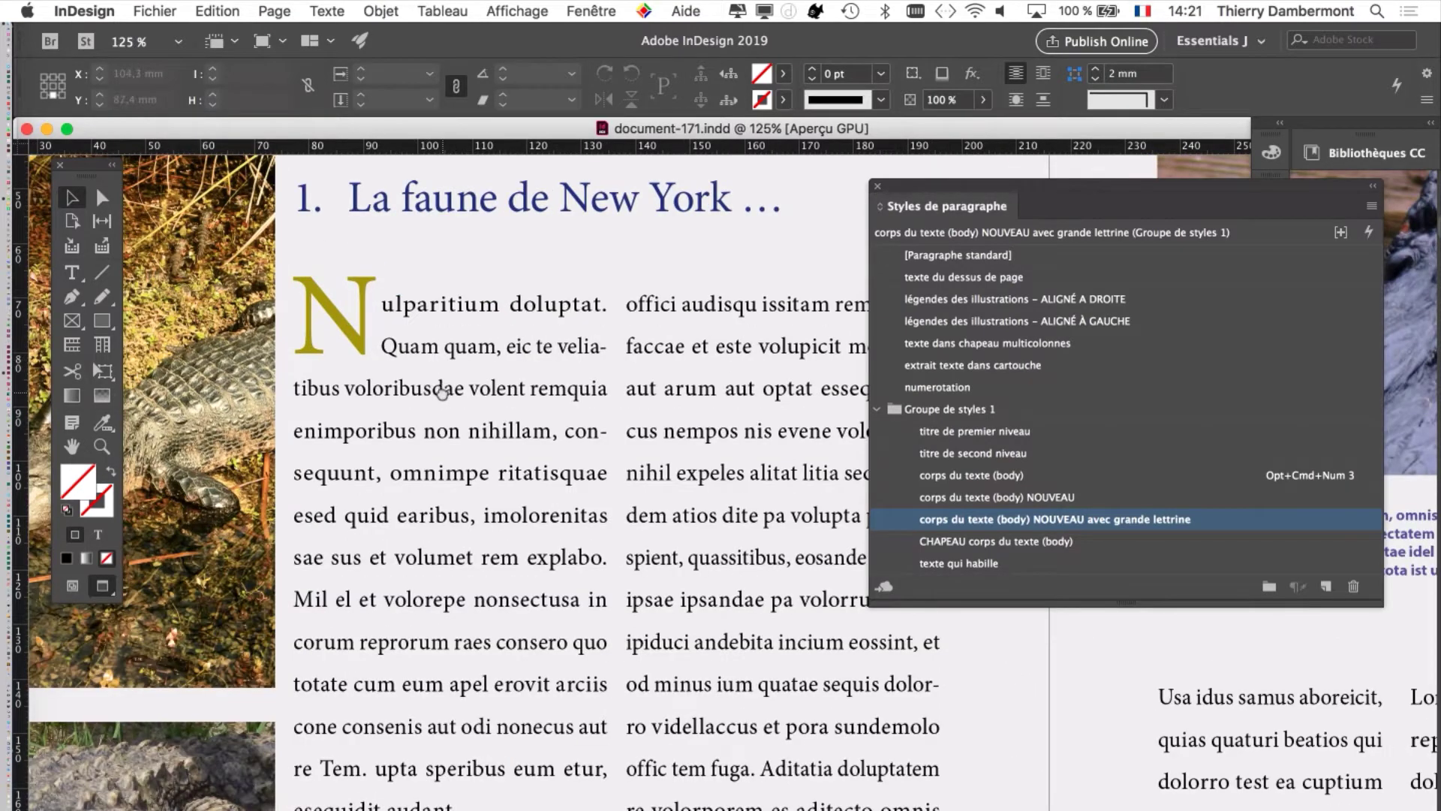
pyautogui.scroll(2, 489, 448)
pyautogui.hscroll(-2, 488, 448)
pyautogui.press('super+equal')
pyautogui.press('super+equal')
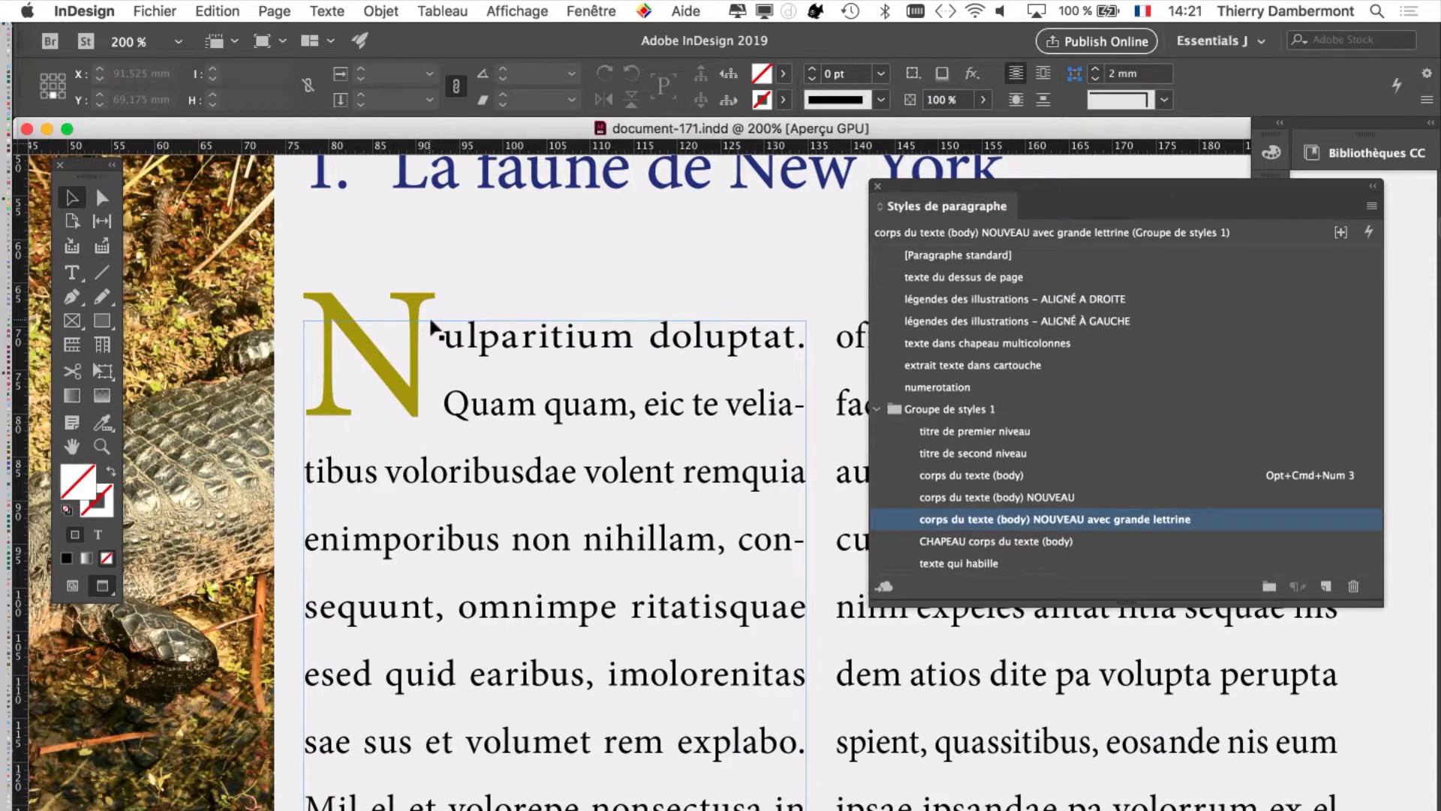
pyautogui.scroll(-1, 563, 408)
pyautogui.scroll(1, 563, 408)
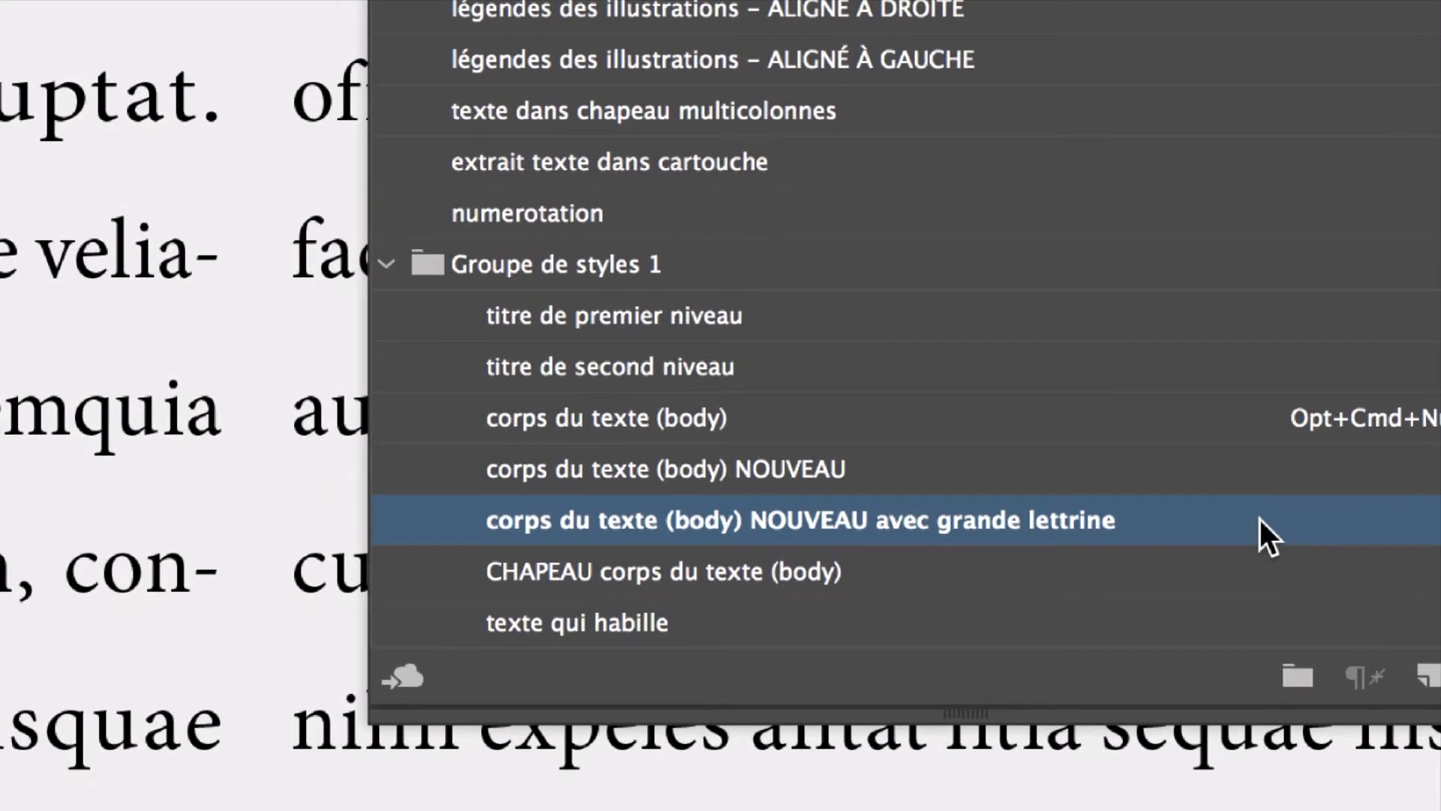
# Step: Review the drop cap settings of the "grande lettrine" body style, cancel the options, and move the Paragraph Styles panel slightly down
pyautogui.doubleClick(1260, 519)
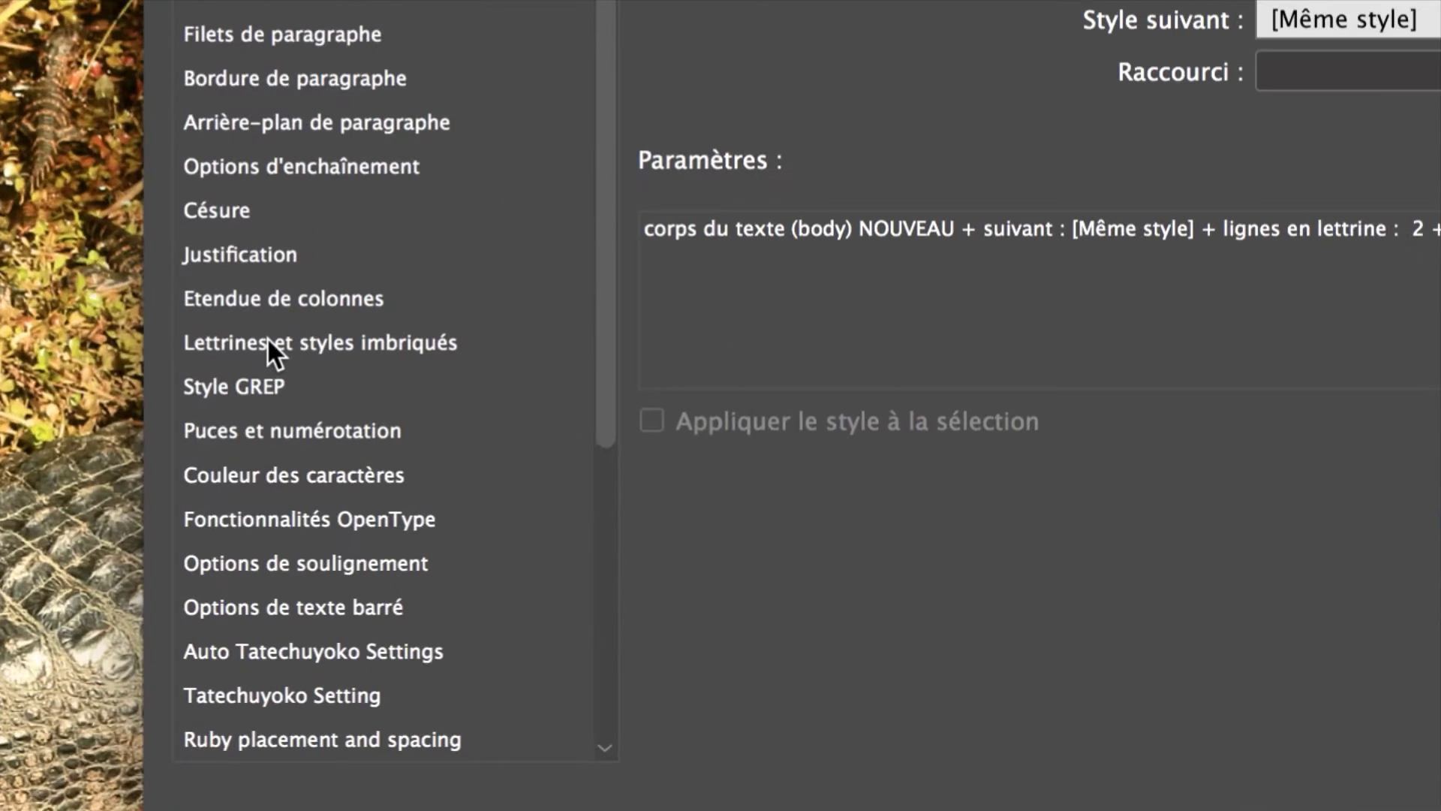
pyautogui.click(268, 343)
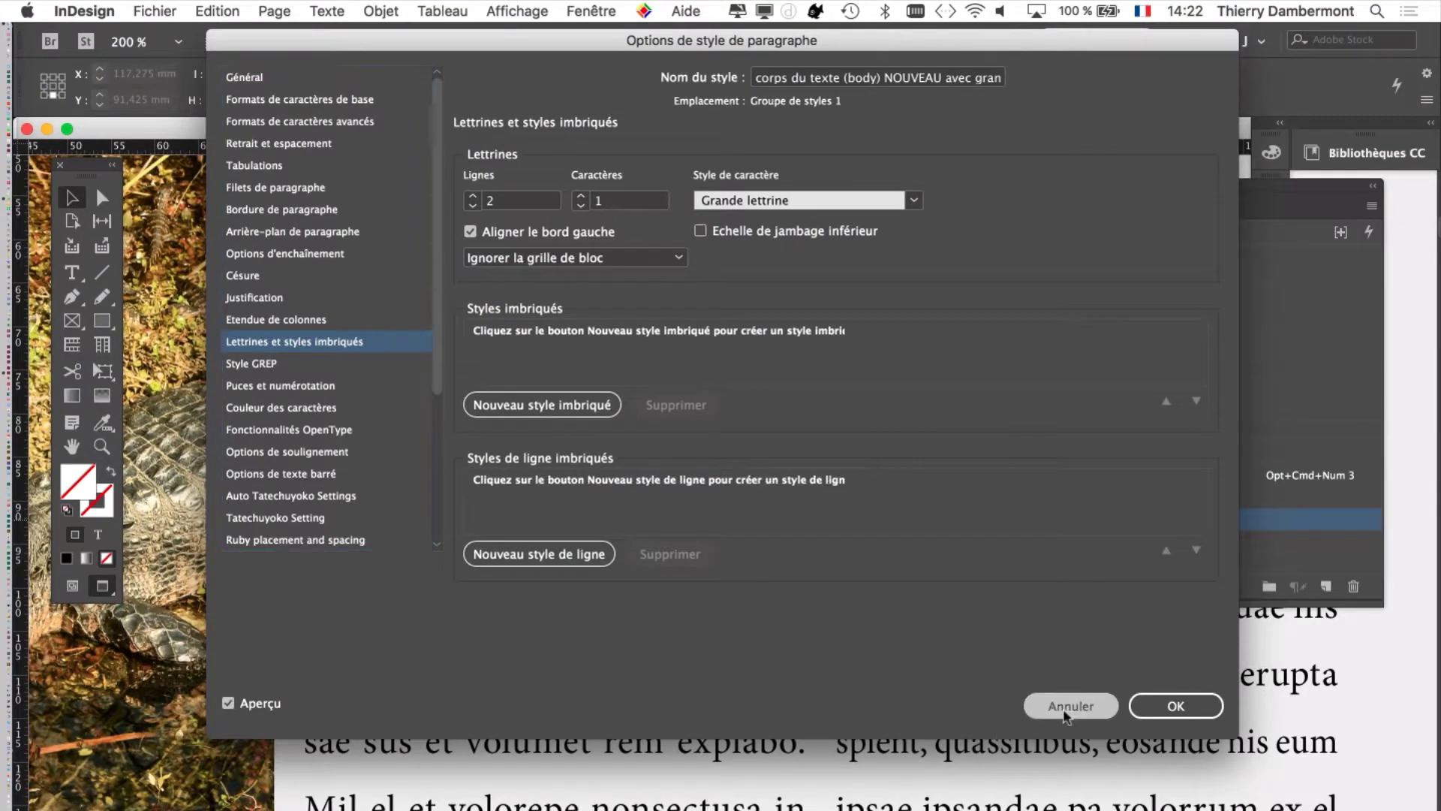
pyautogui.click(1062, 705)
pyautogui.moveTo(918, 190); pyautogui.dragTo(914, 252)
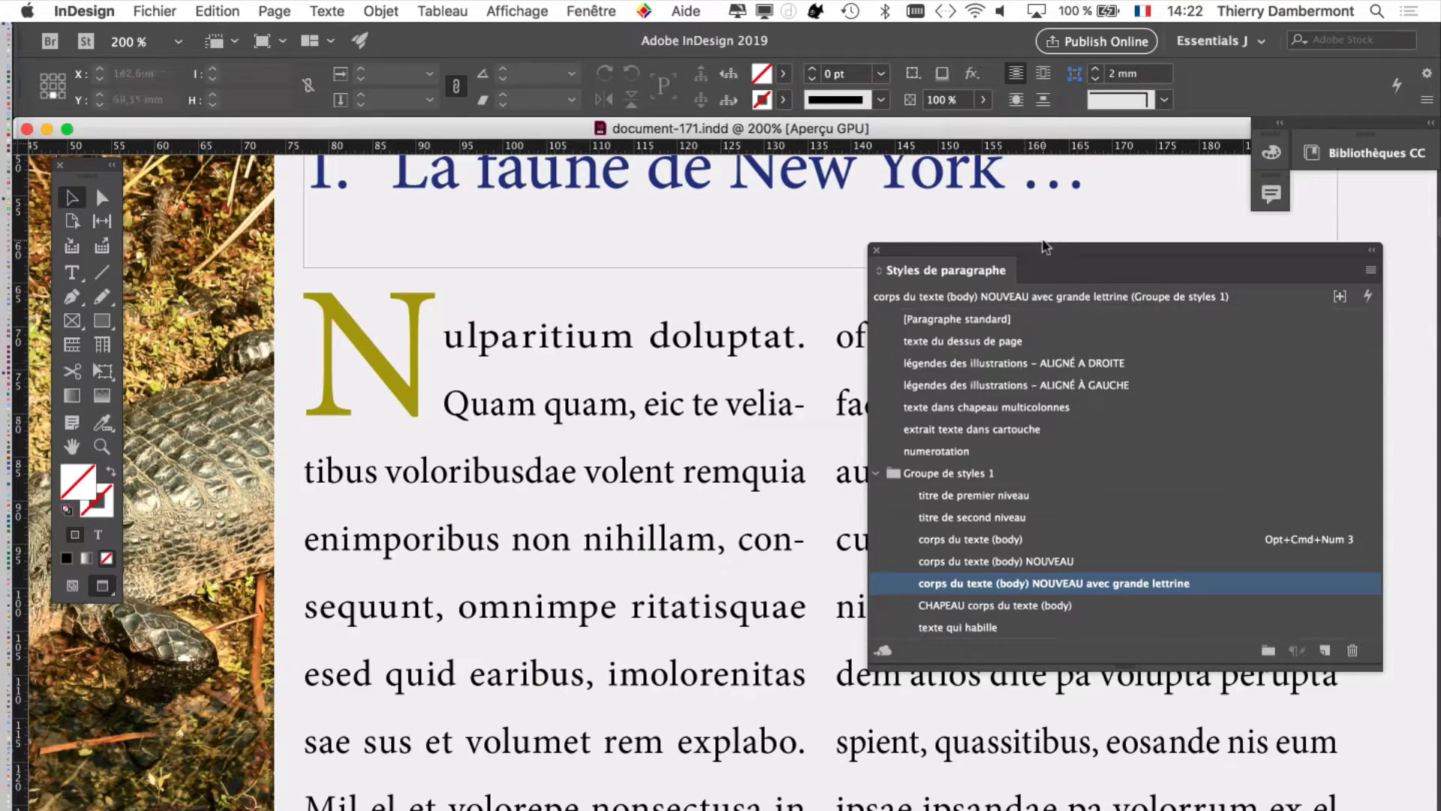
# Step: Display the Character Styles panel and arrange it and the Paragraph Styles panel clear of the drop cap
pyautogui.moveTo(1036, 249); pyautogui.dragTo(950, 214)
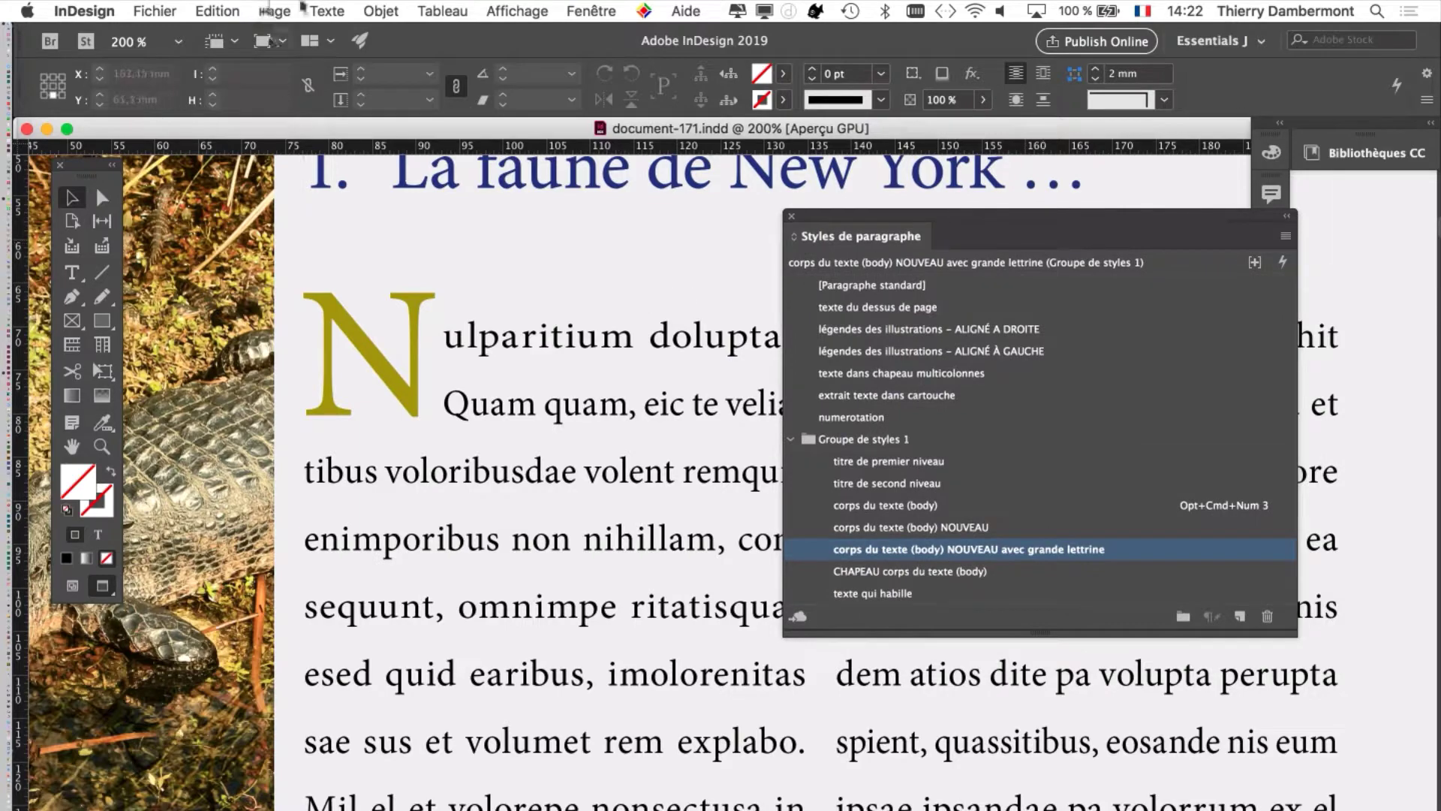
pyautogui.click(322, 11)
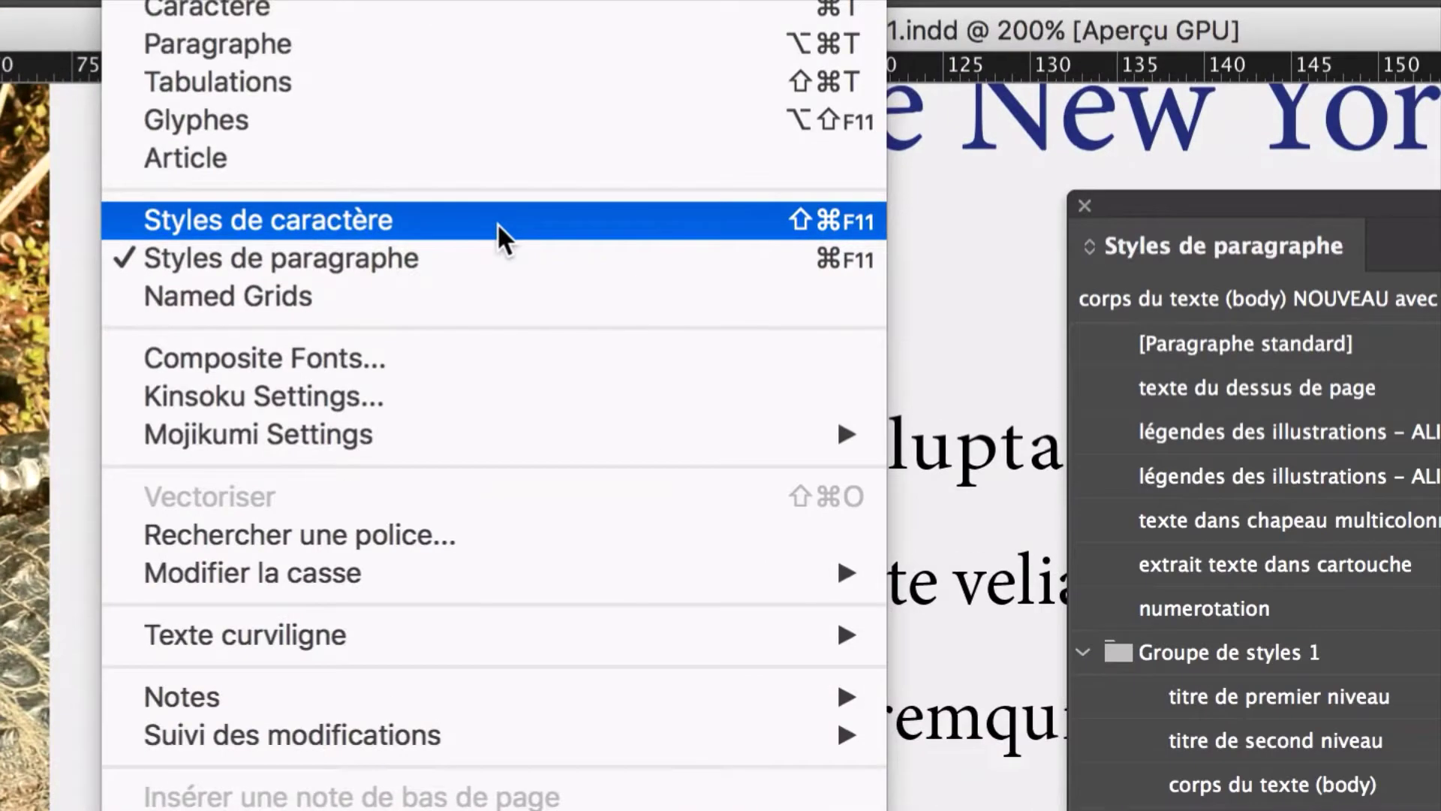
pyautogui.click(497, 223)
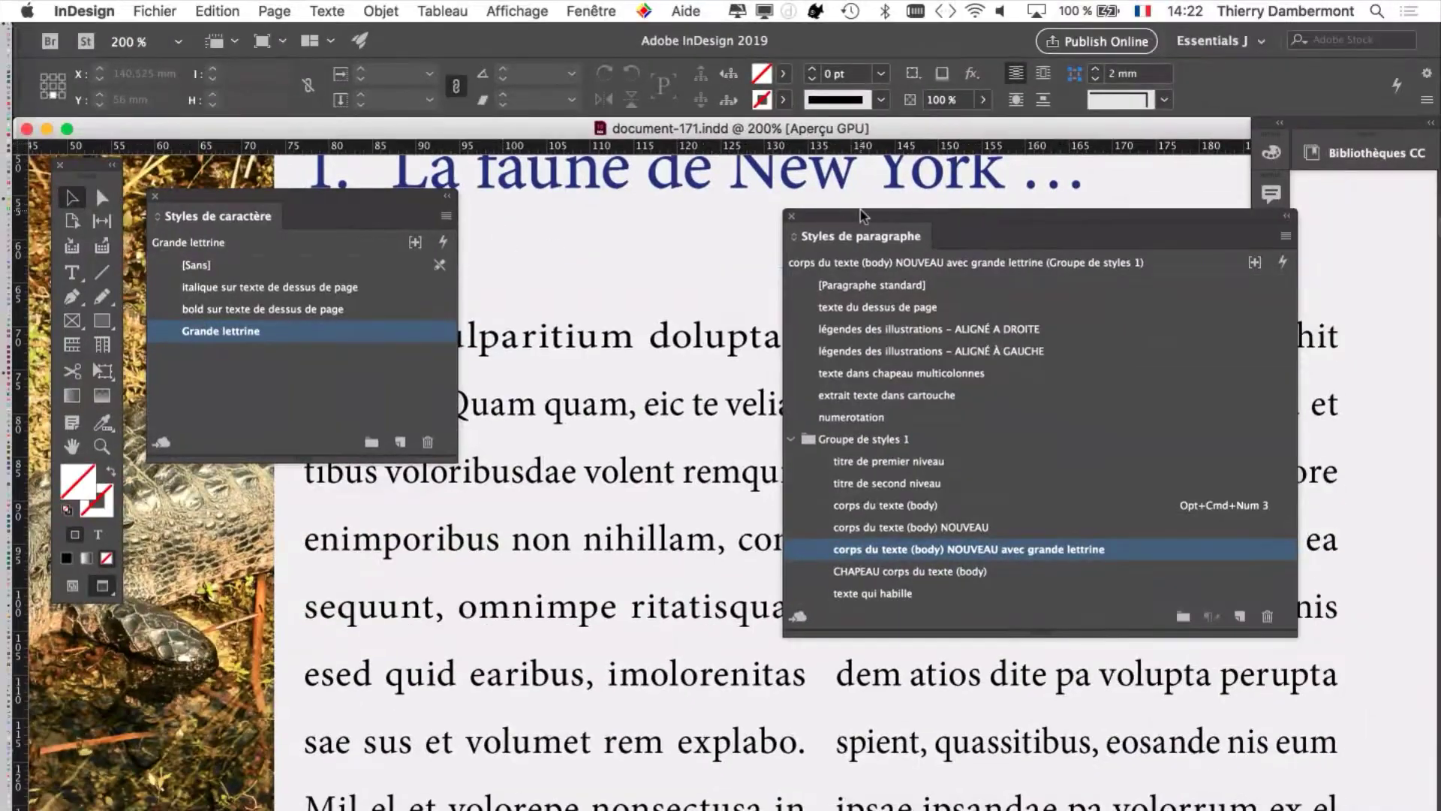
pyautogui.moveTo(862, 216); pyautogui.dragTo(1104, 646)
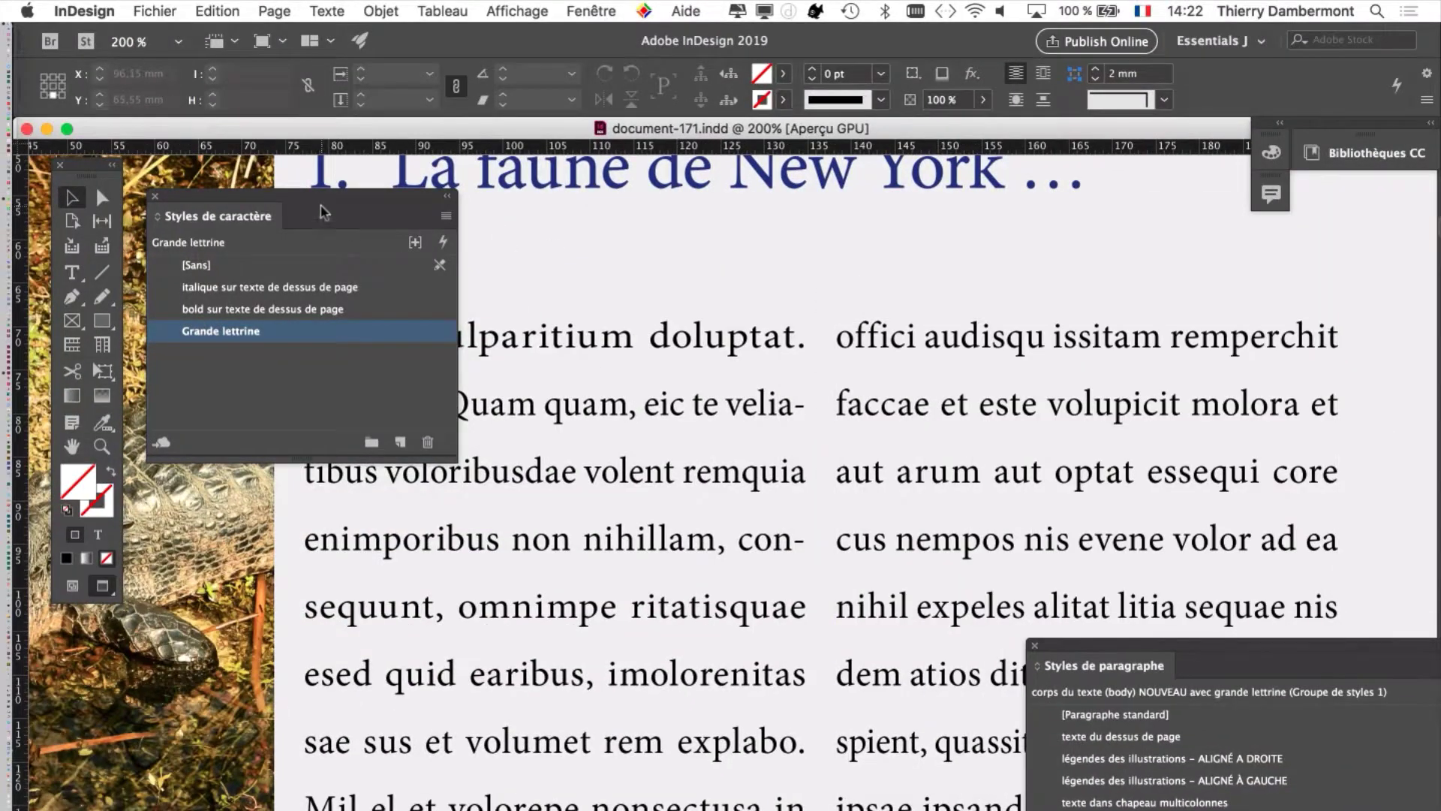
pyautogui.moveTo(328, 203); pyautogui.dragTo(1008, 255)
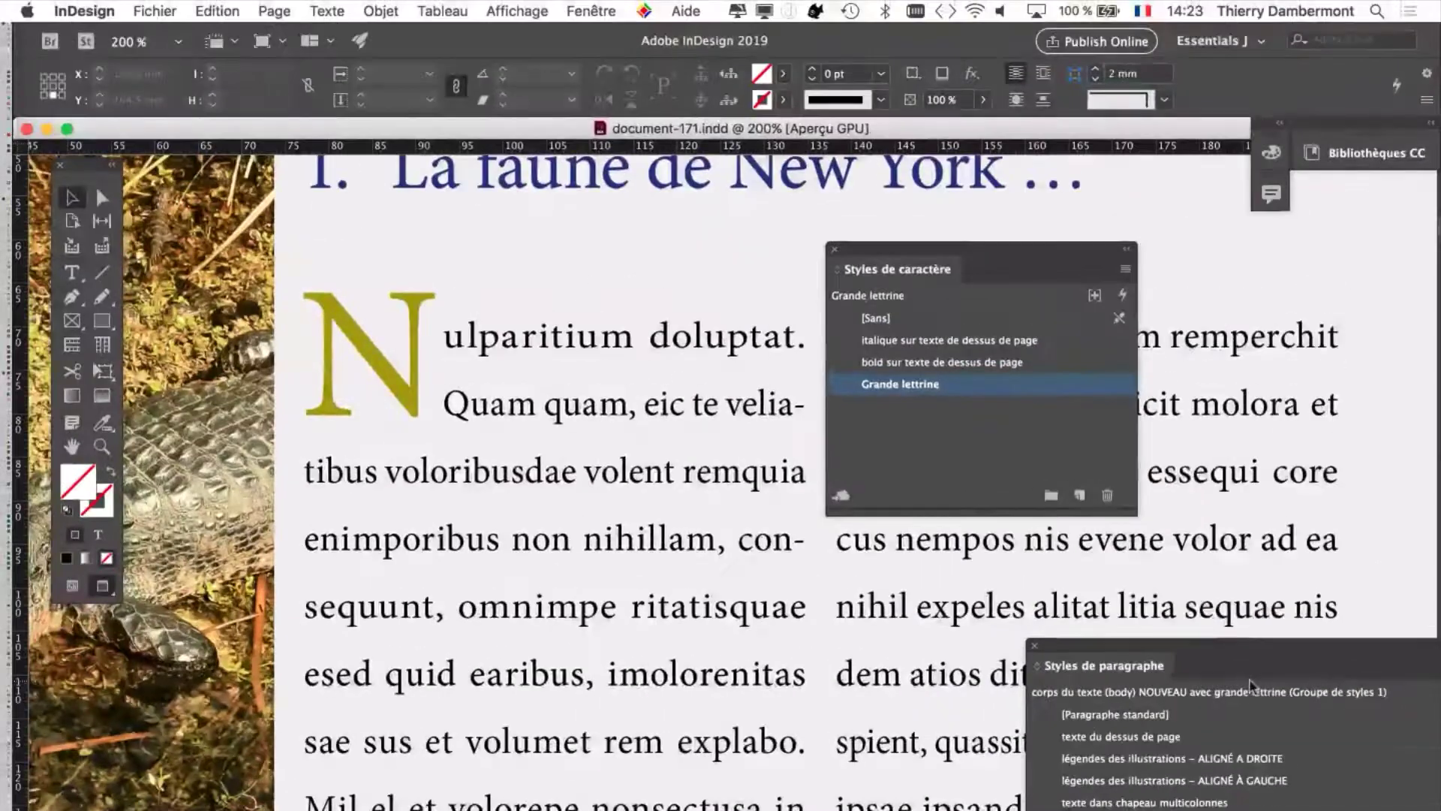
pyautogui.moveTo(1269, 644); pyautogui.dragTo(575, 428)
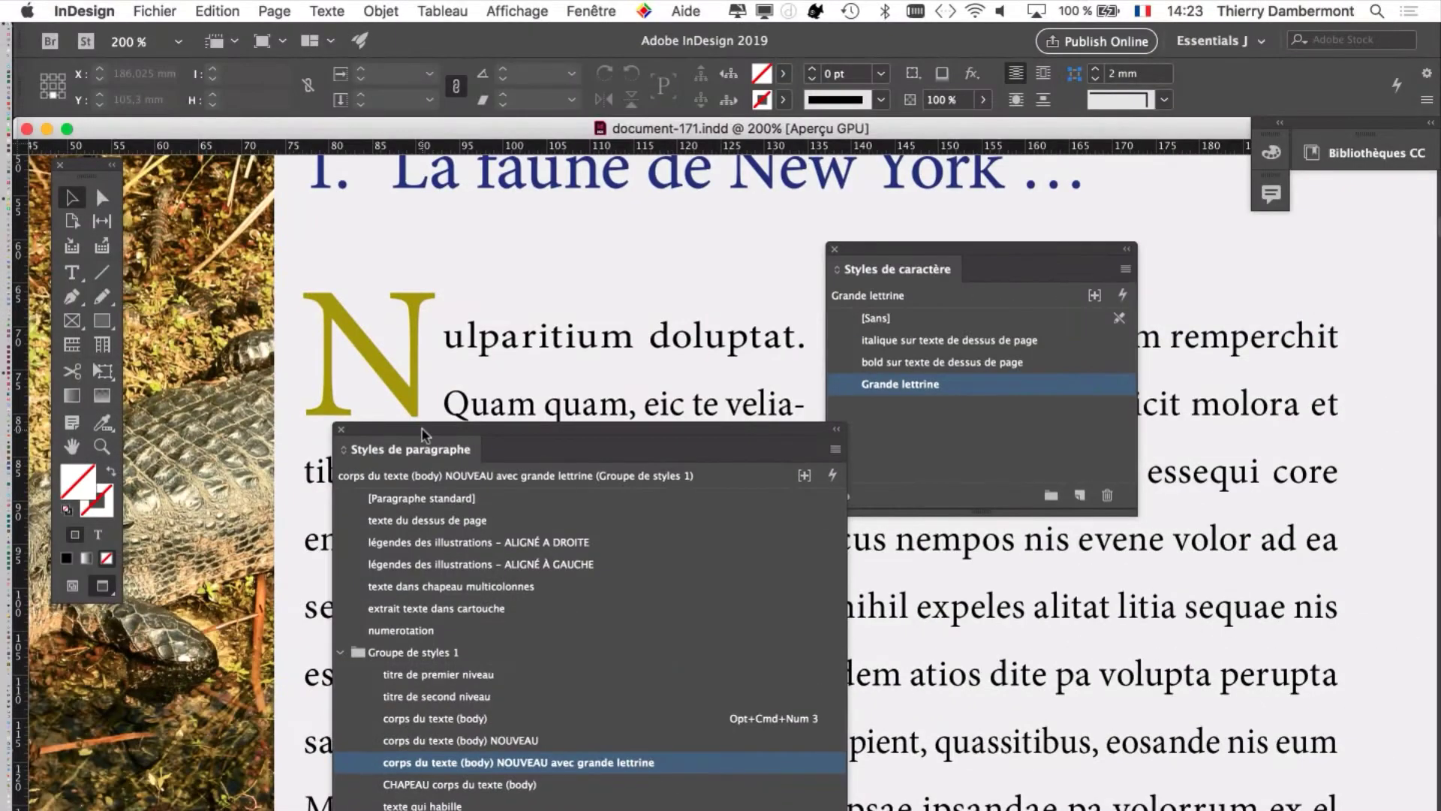
pyautogui.moveTo(422, 434); pyautogui.dragTo(1040, 592)
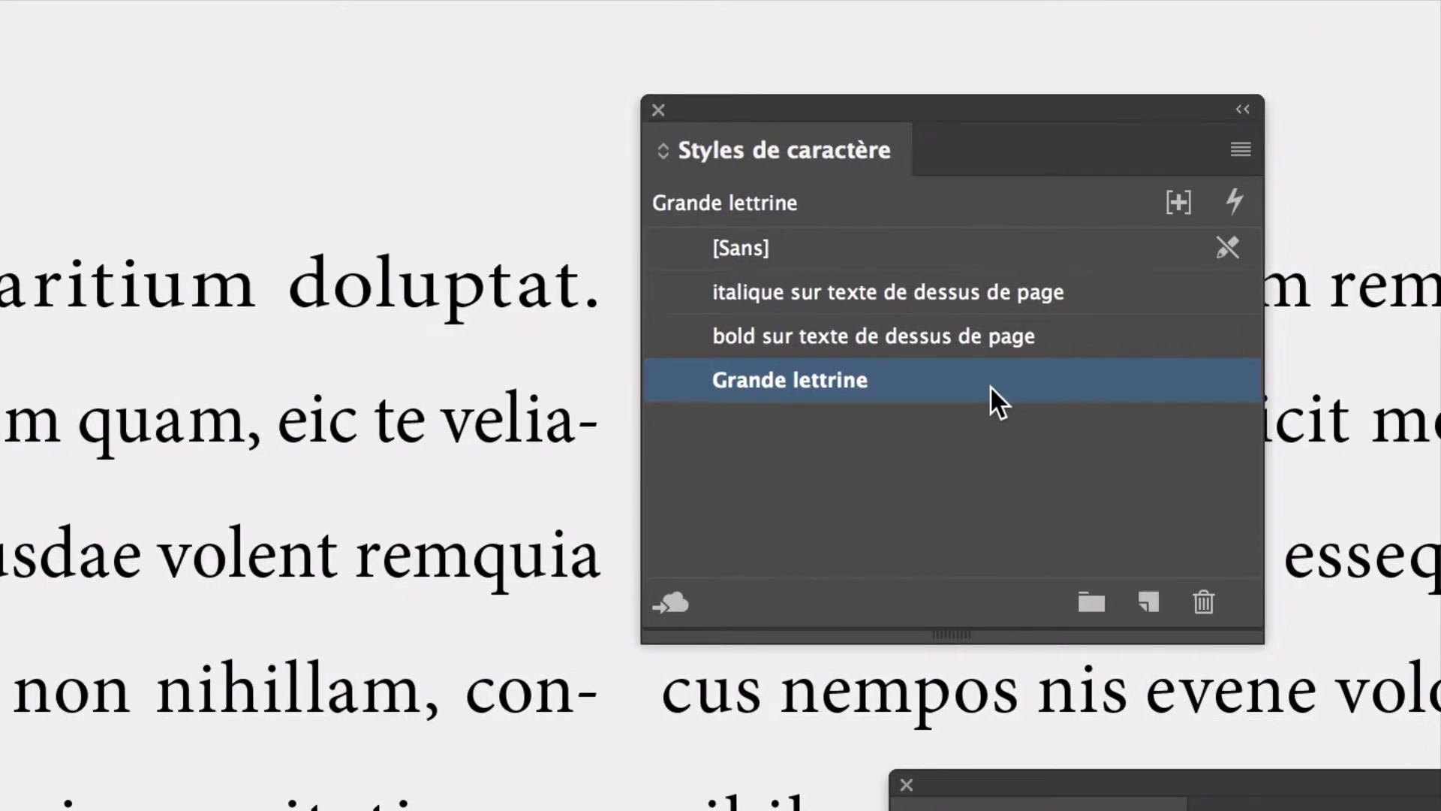
# Step: Review the basic character formats of the Grande lettrine character style and cancel its options
pyautogui.doubleClick(991, 386)
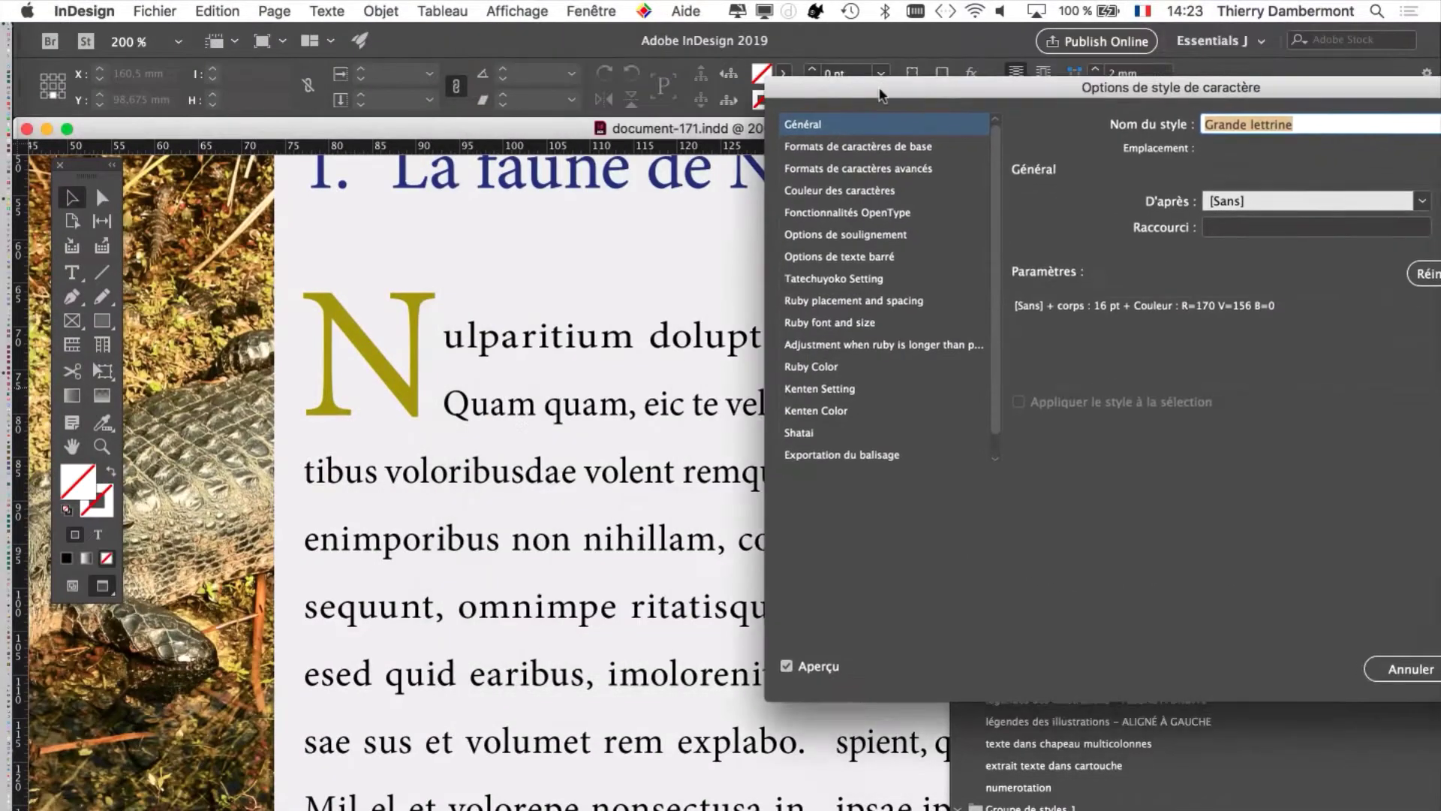
pyautogui.moveTo(880, 95); pyautogui.dragTo(873, 95)
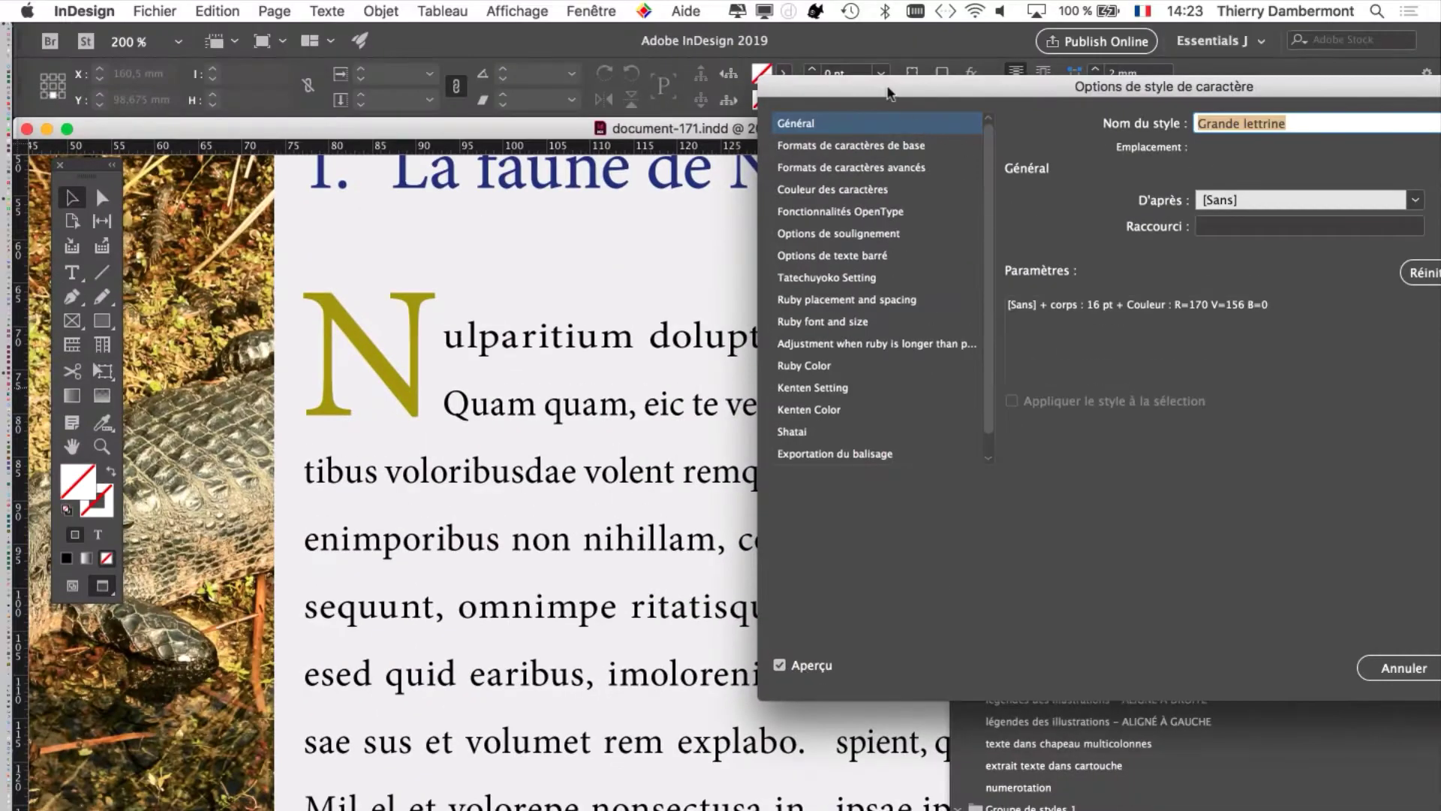
pyautogui.moveTo(883, 126); pyautogui.dragTo(713, 124)
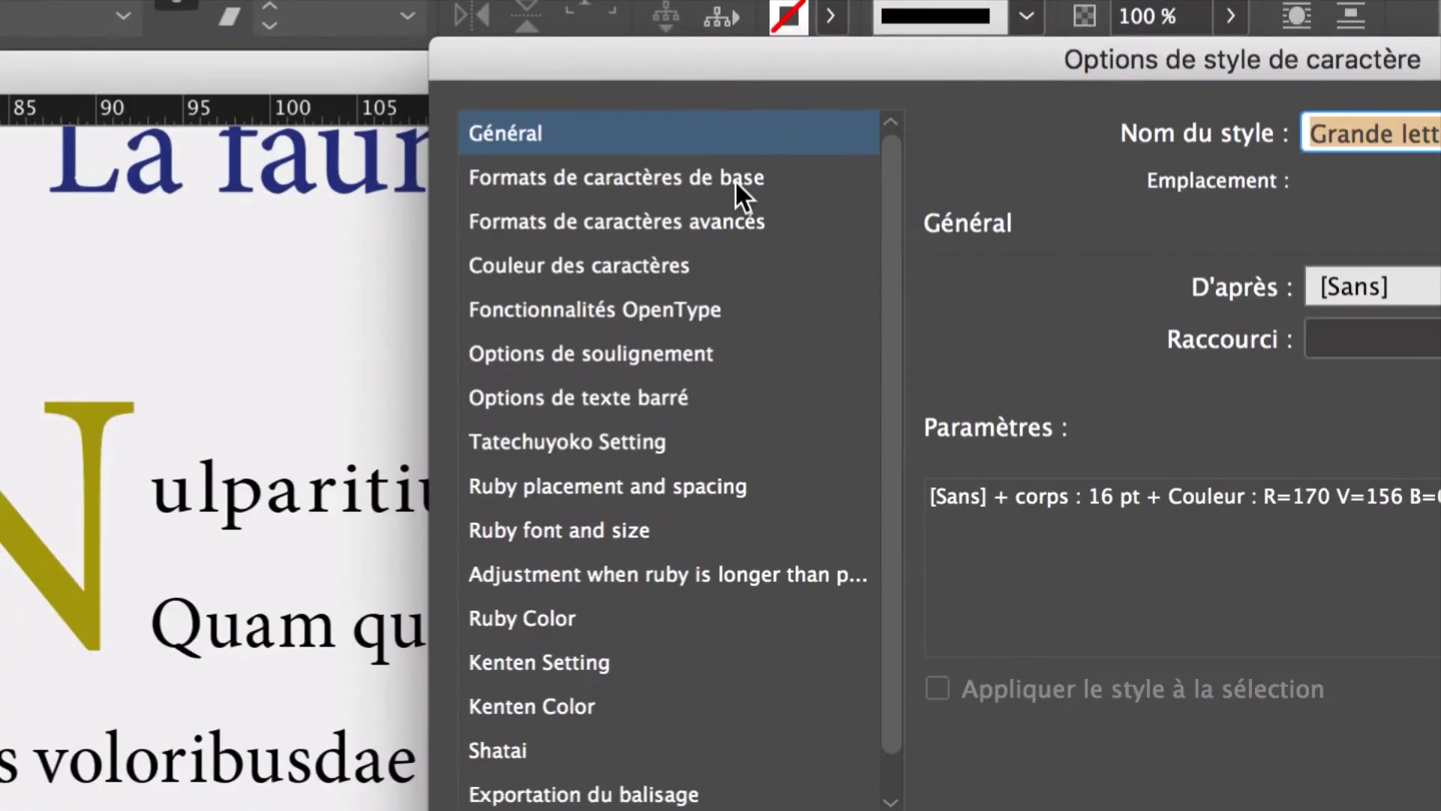
pyautogui.click(736, 181)
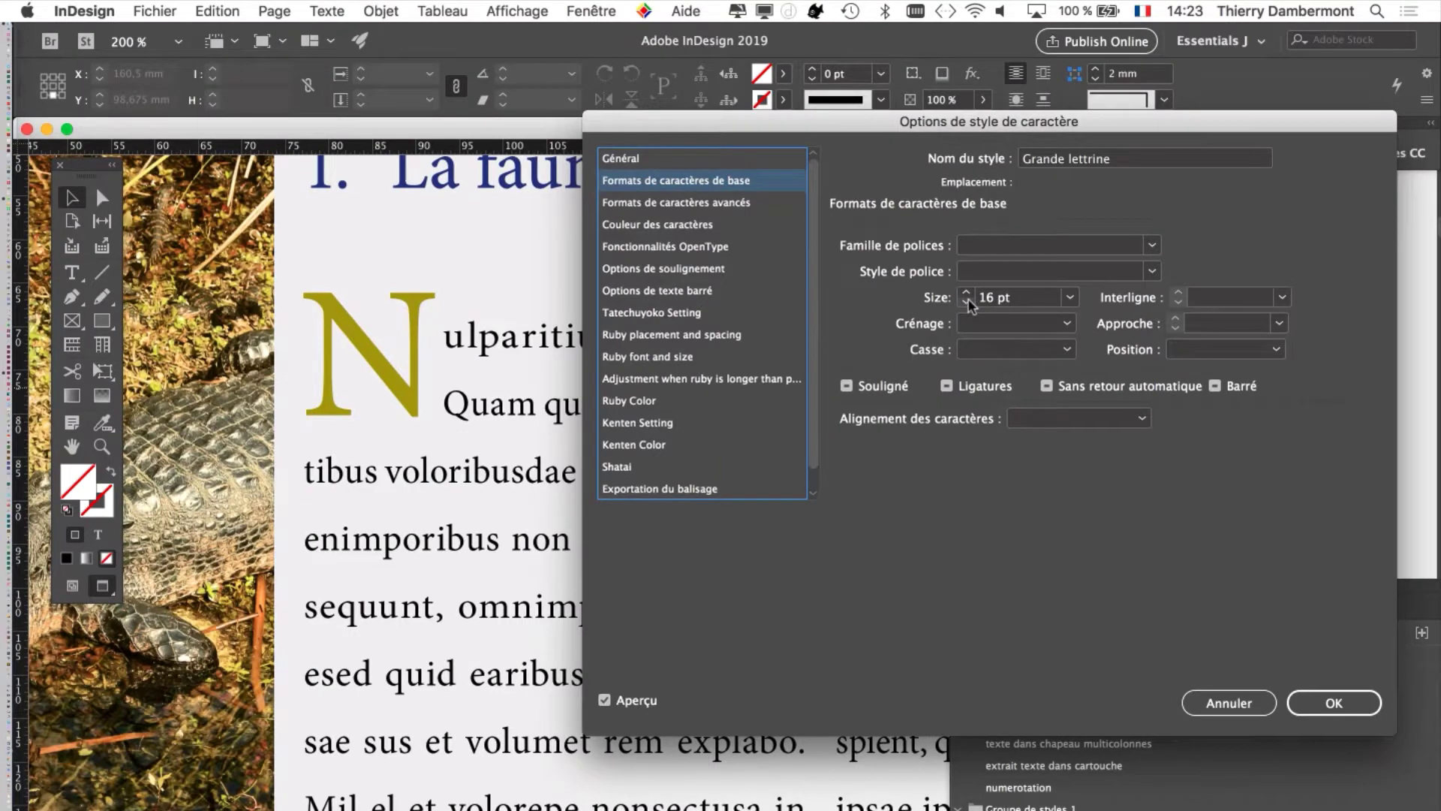
pyautogui.click(1209, 698)
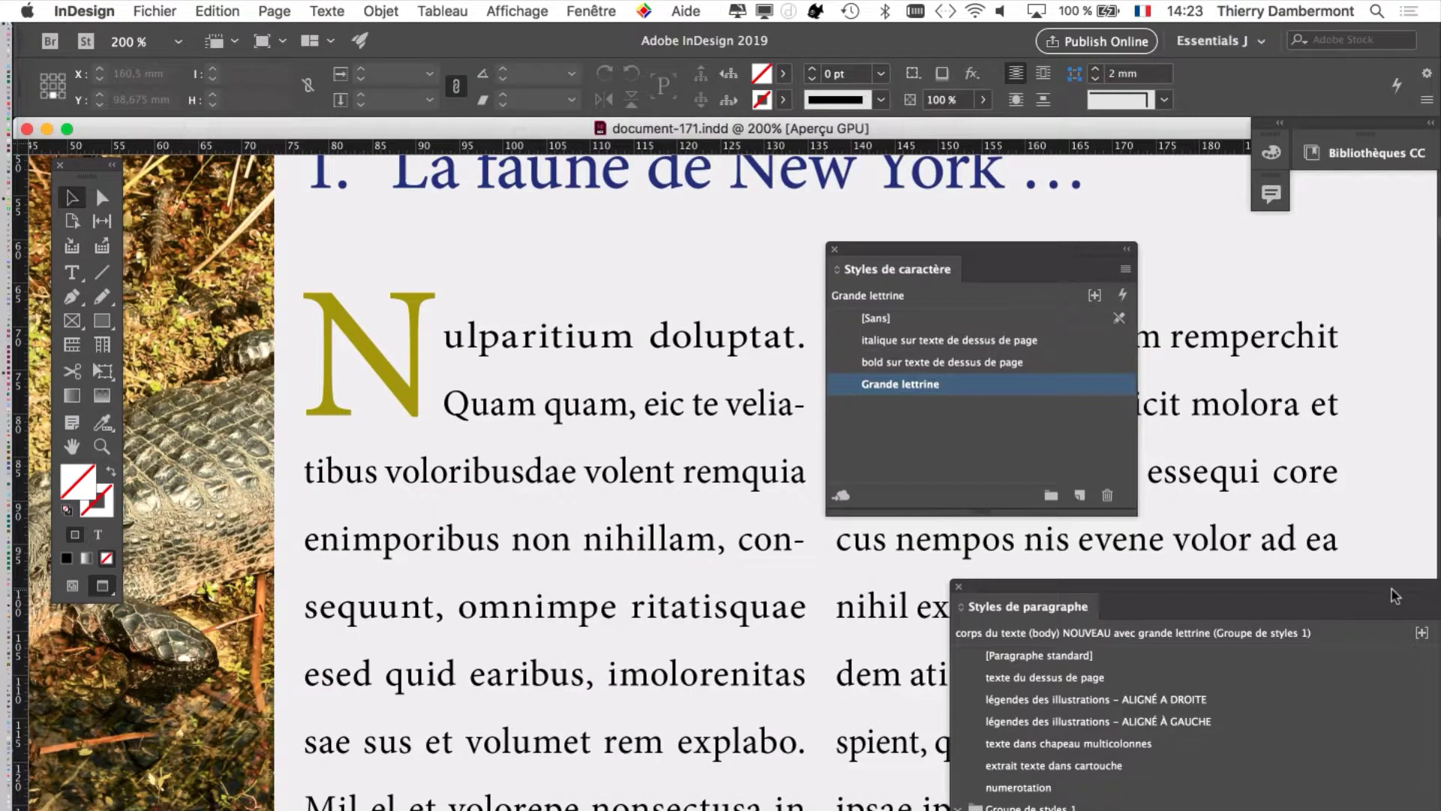
# Step: Check which paragraph style the body text beside the drop cap uses, then return to the Selection tool
pyautogui.moveTo(1395, 595); pyautogui.dragTo(1200, 258)
pyautogui.click(72, 273)
pyautogui.click(581, 346)
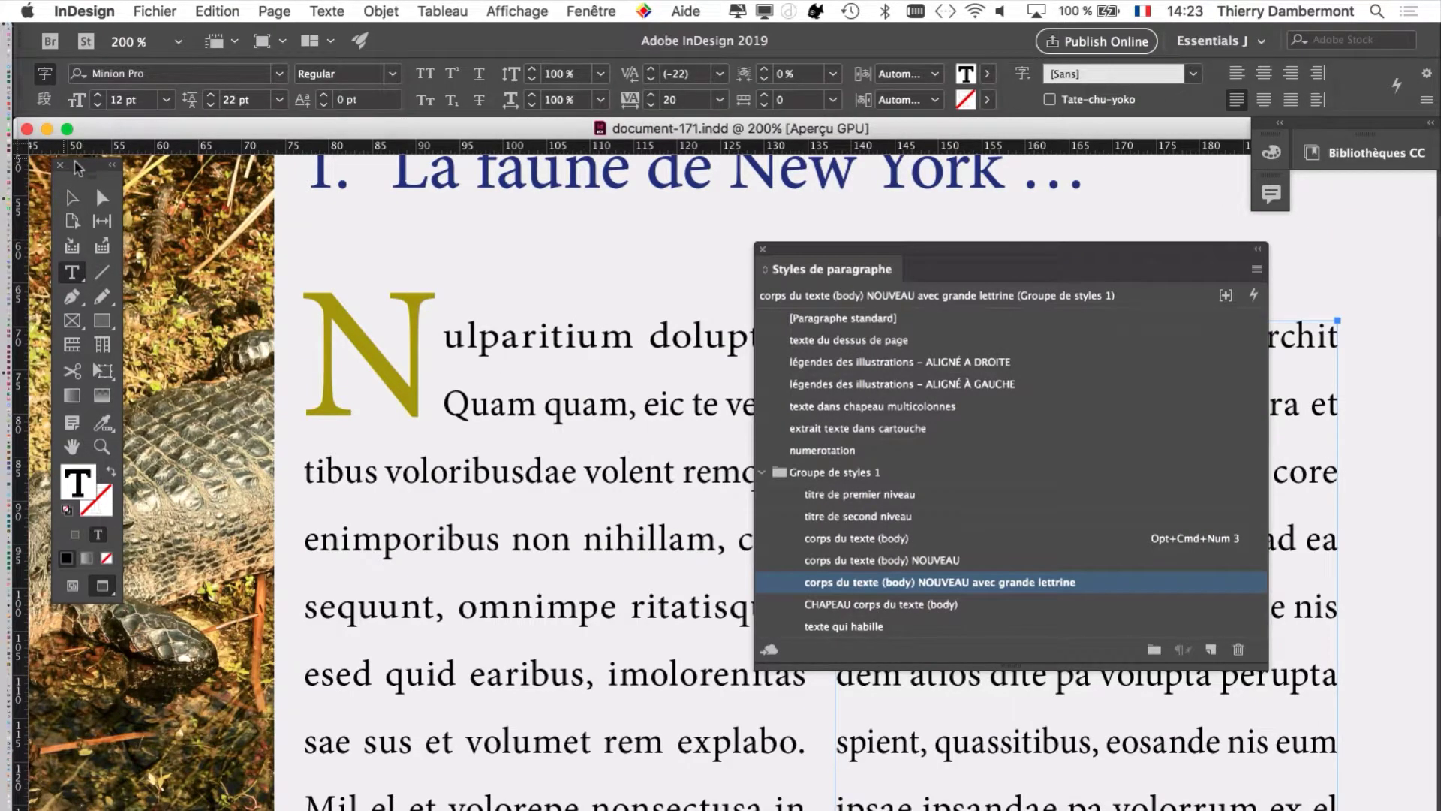
pyautogui.moveTo(75, 162); pyautogui.dragTo(445, 219)
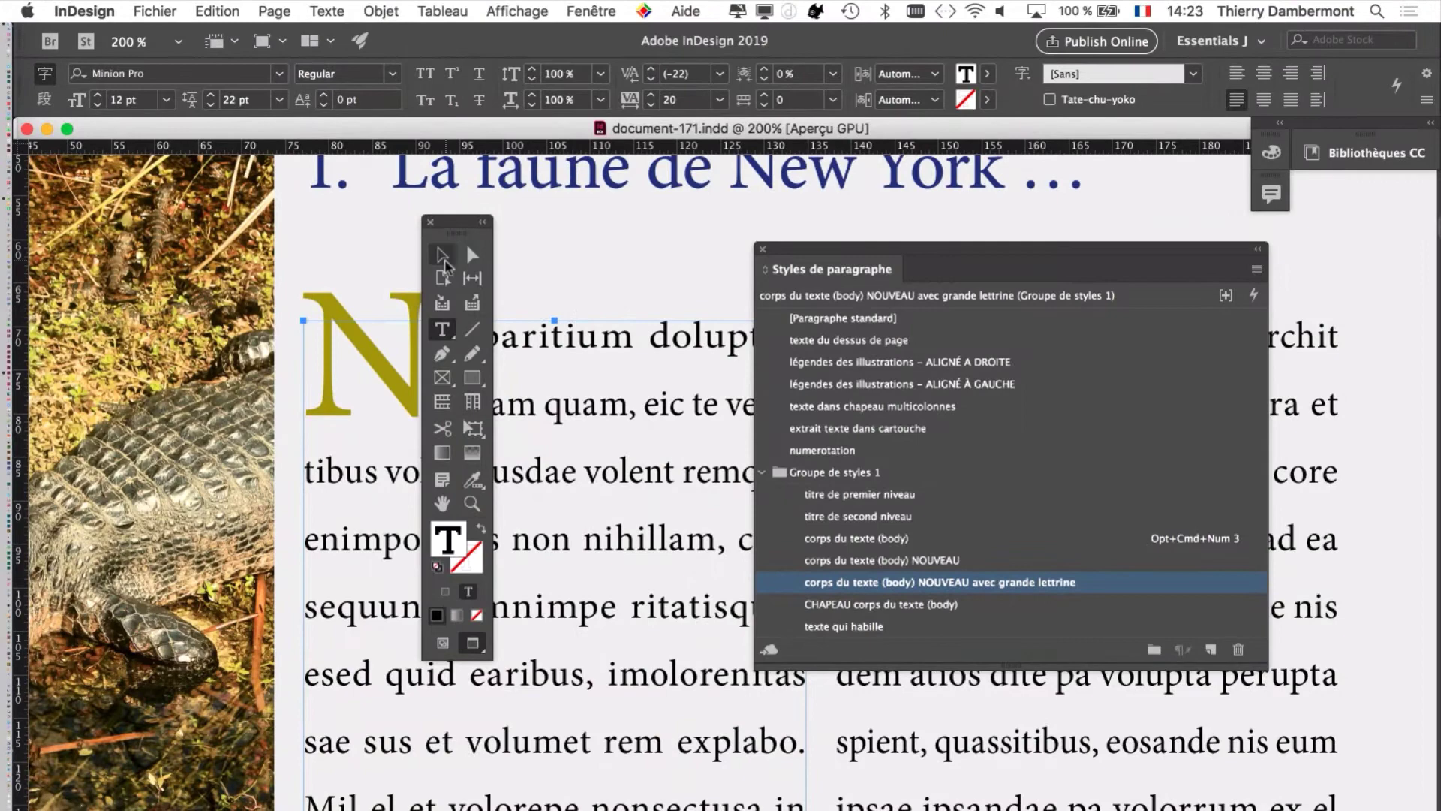
pyautogui.press('Escape')
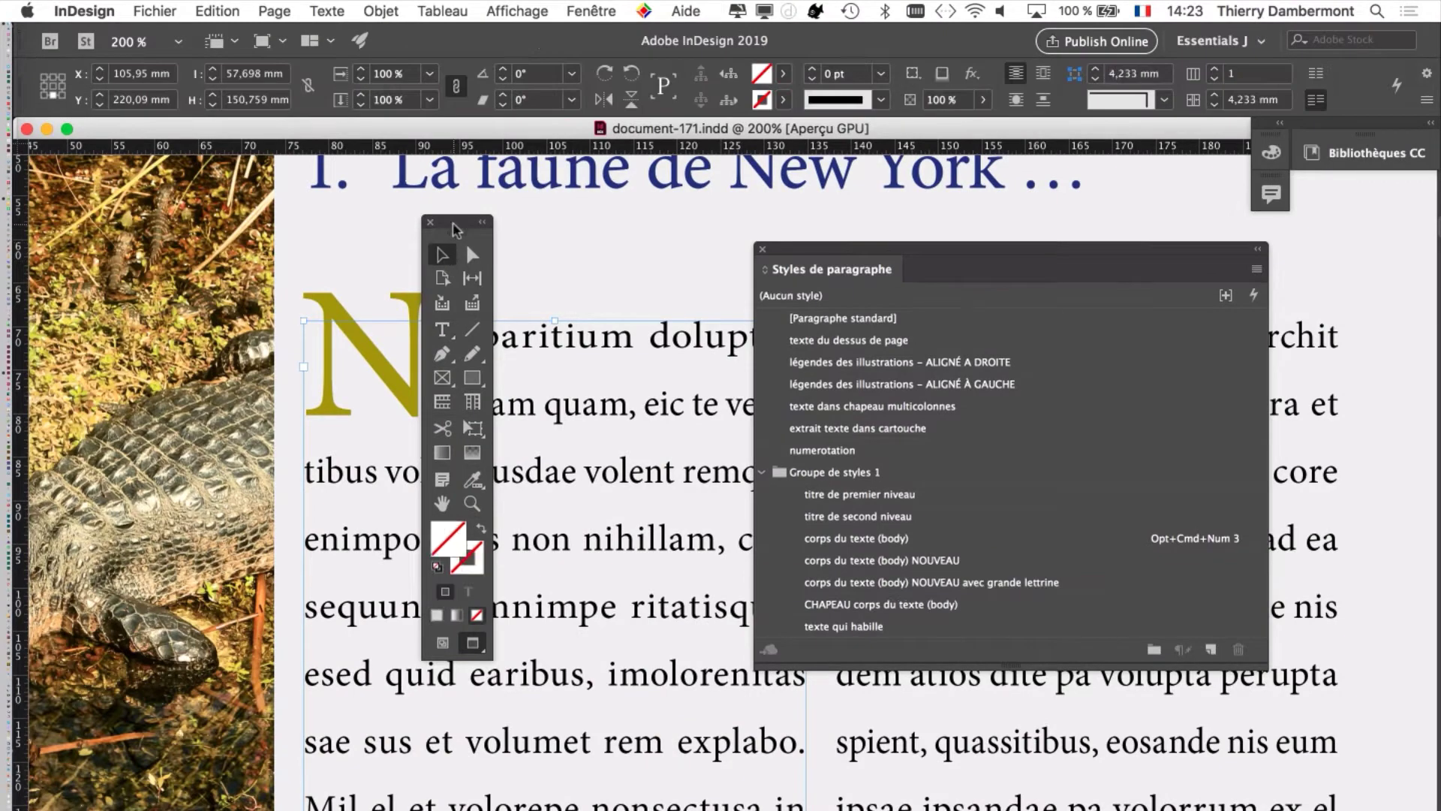
pyautogui.moveTo(455, 229); pyautogui.dragTo(76, 228)
# Step: Deselect the body text frame and close the Paragraph Styles panel
pyautogui.scroll(-4, 347, 437)
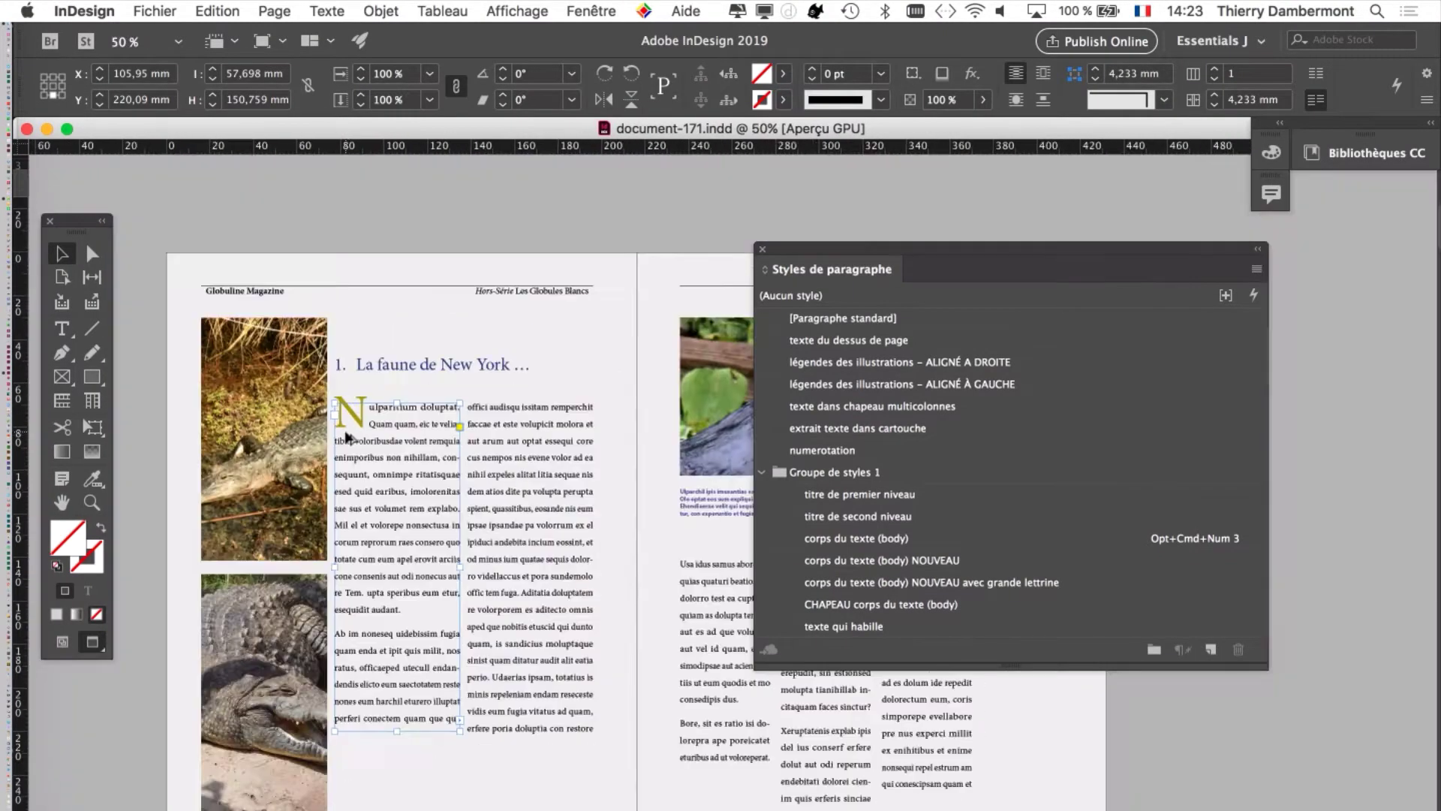
pyautogui.click(322, 225)
pyautogui.scroll(3, 422, 485)
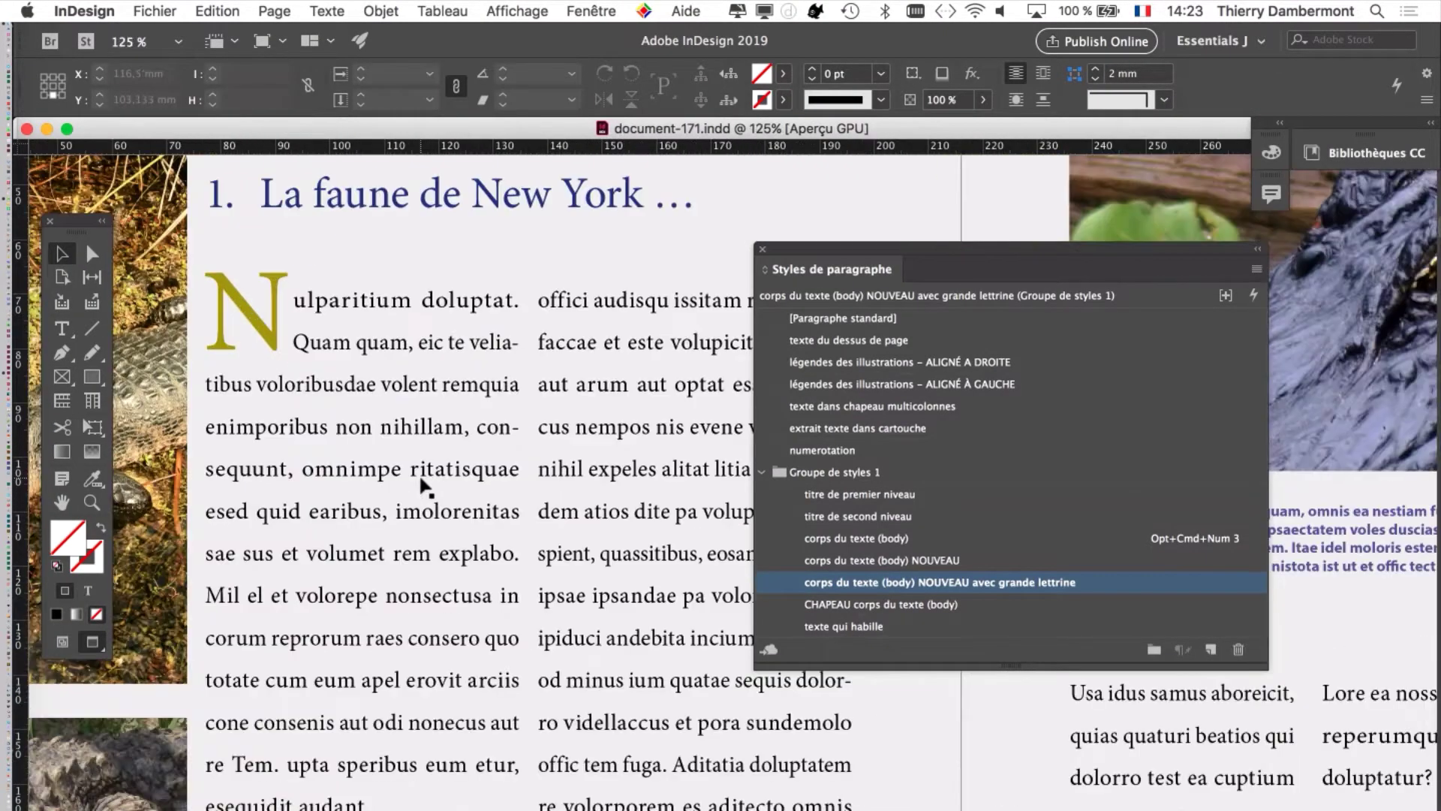
pyautogui.scroll(1, 357, 448)
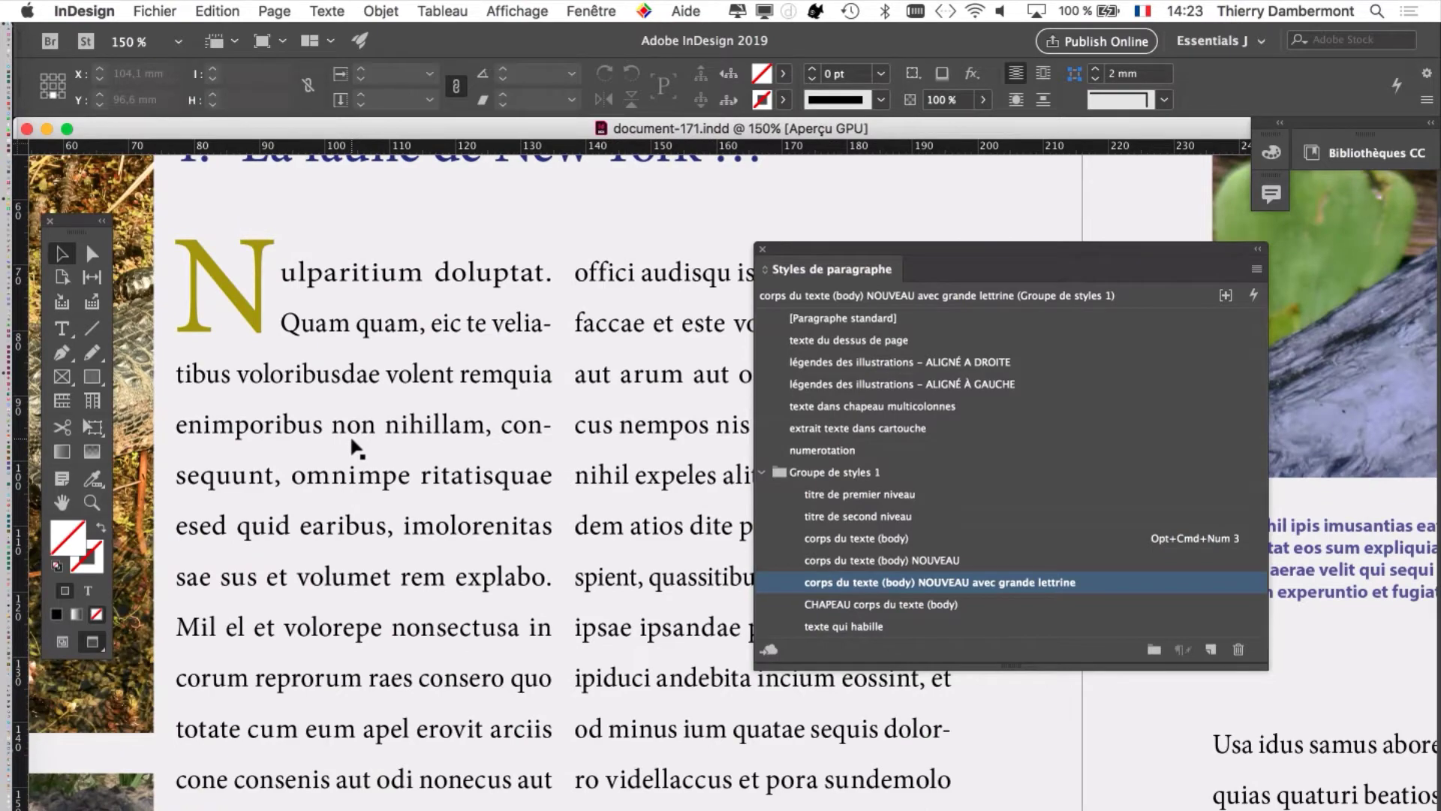
pyautogui.hscroll(-3, 352, 440)
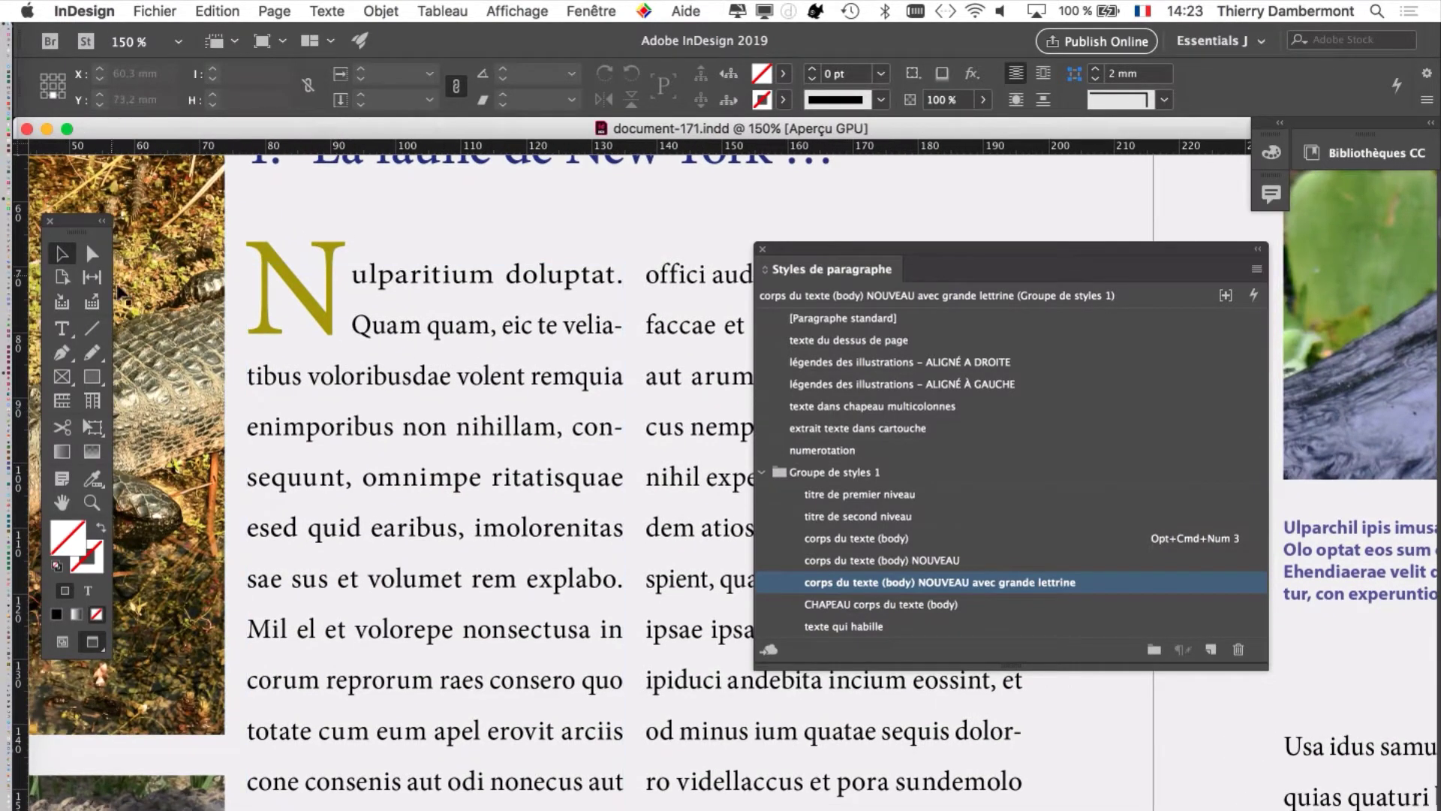
pyautogui.click(764, 250)
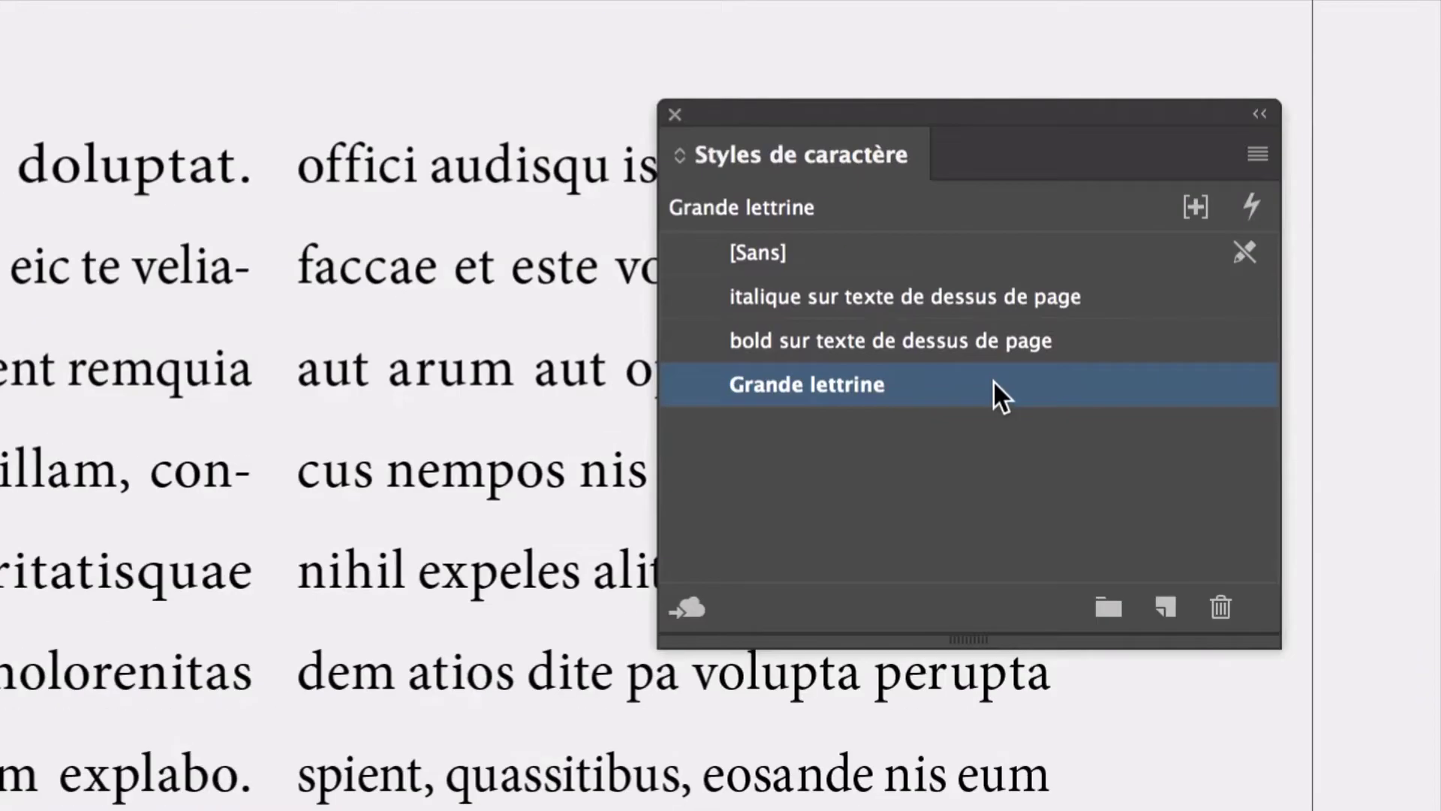
# Step: Open the options of the Grande lettrine character style and position the dialog so the drop cap stays visible
pyautogui.doubleClick(994, 383)
pyautogui.click(766, 250)
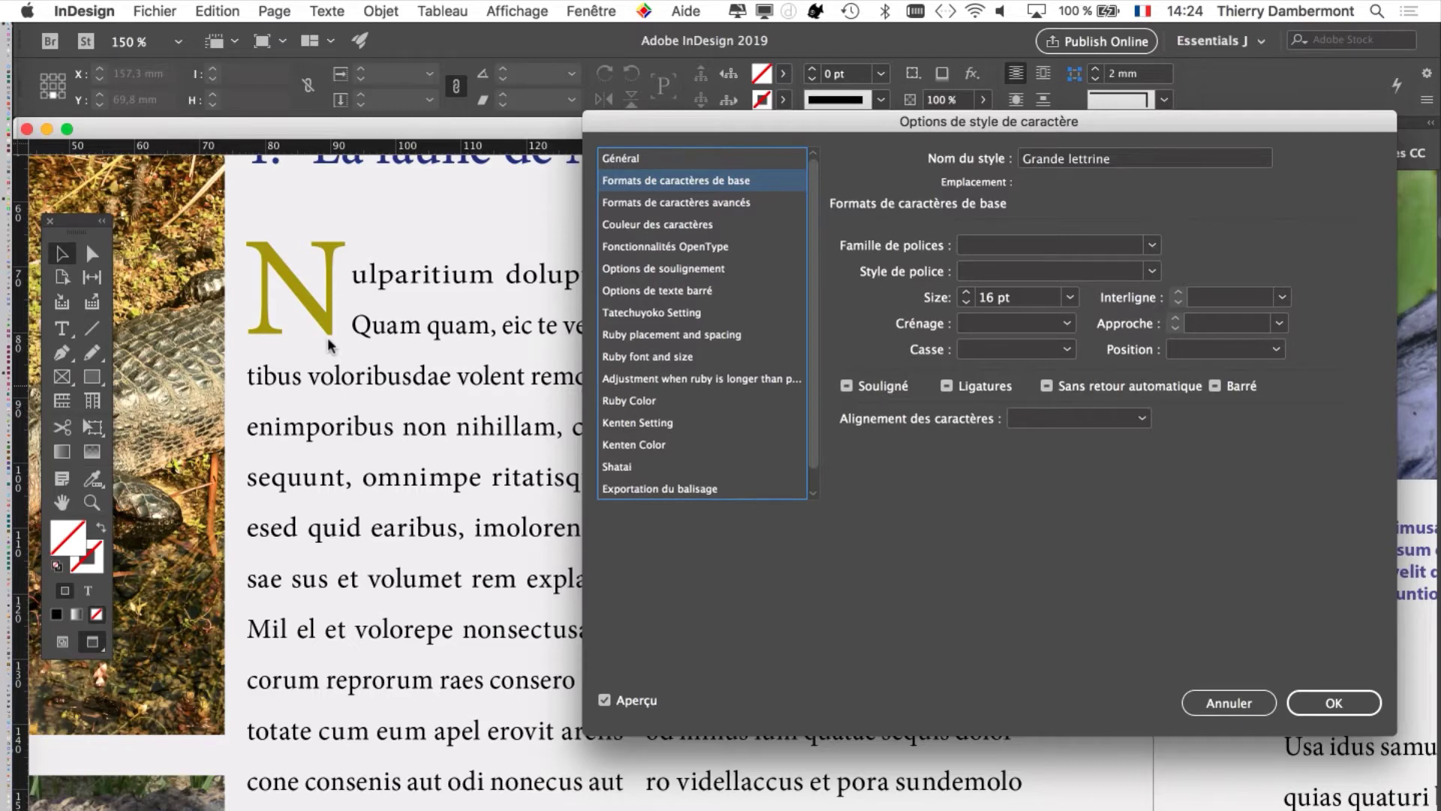
pyautogui.moveTo(1000, 126); pyautogui.dragTo(1033, 161)
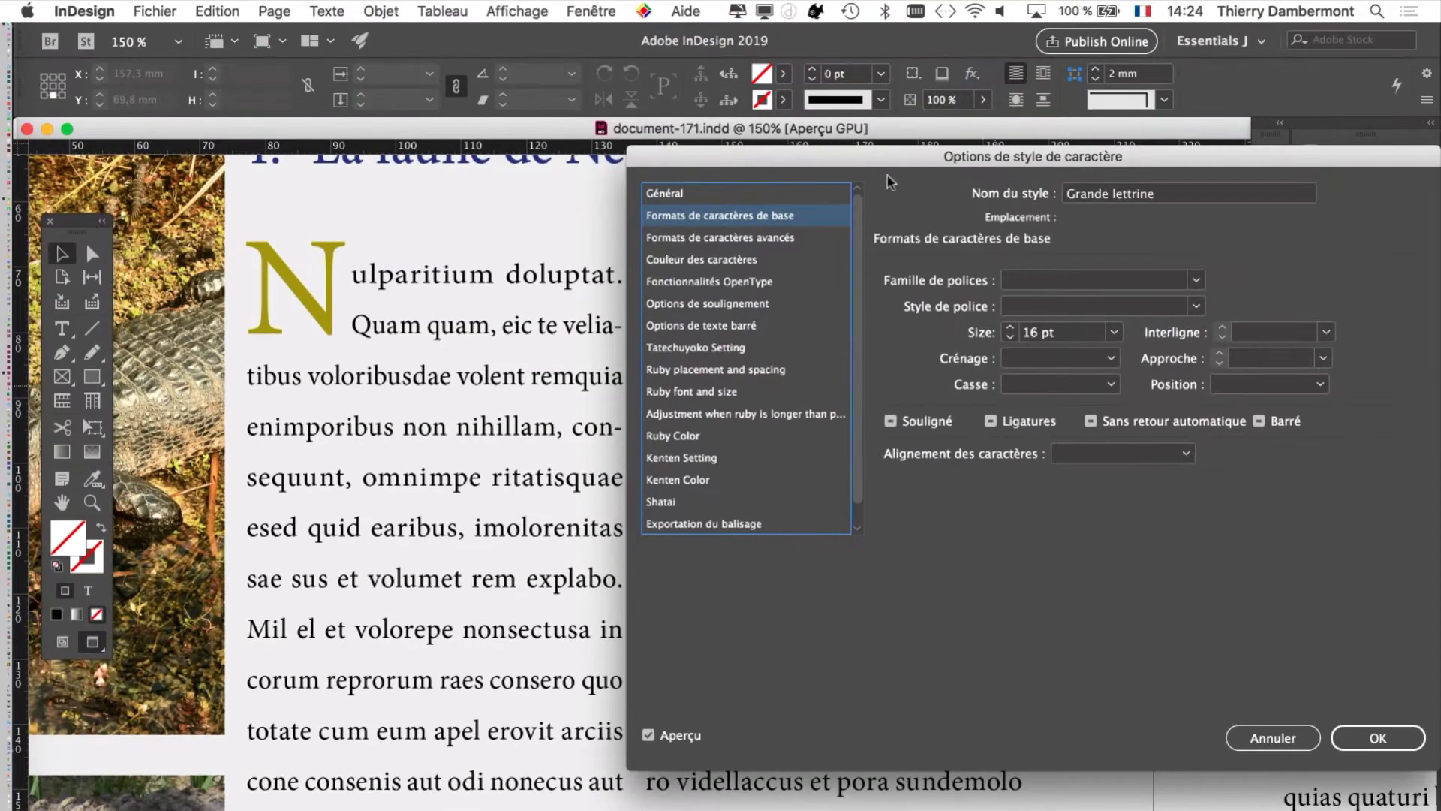
pyautogui.moveTo(935, 346); pyautogui.dragTo(943, 211)
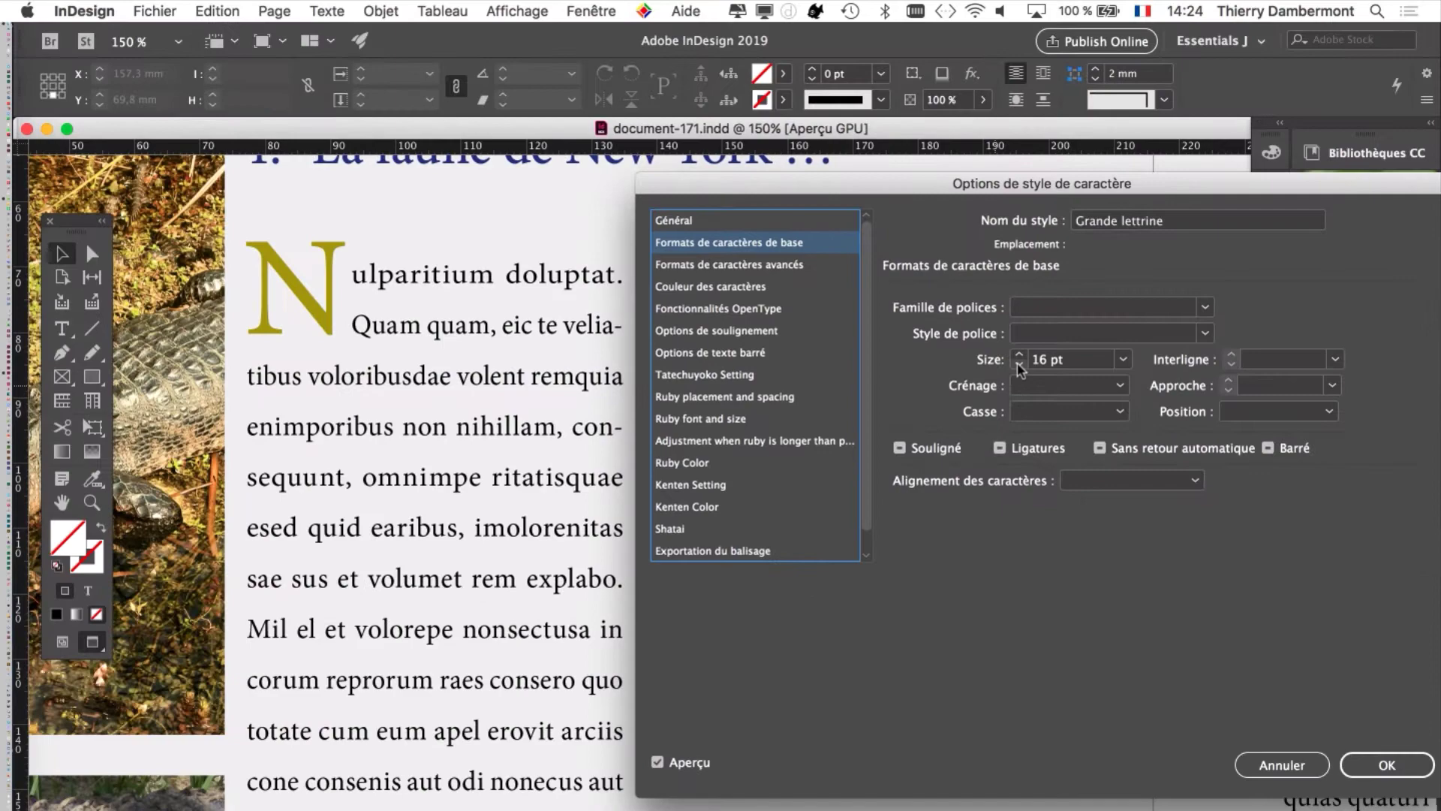
# Step: Try reducing the Grande lettrine character size to 12 pt with the preview on
pyautogui.click(1019, 365)
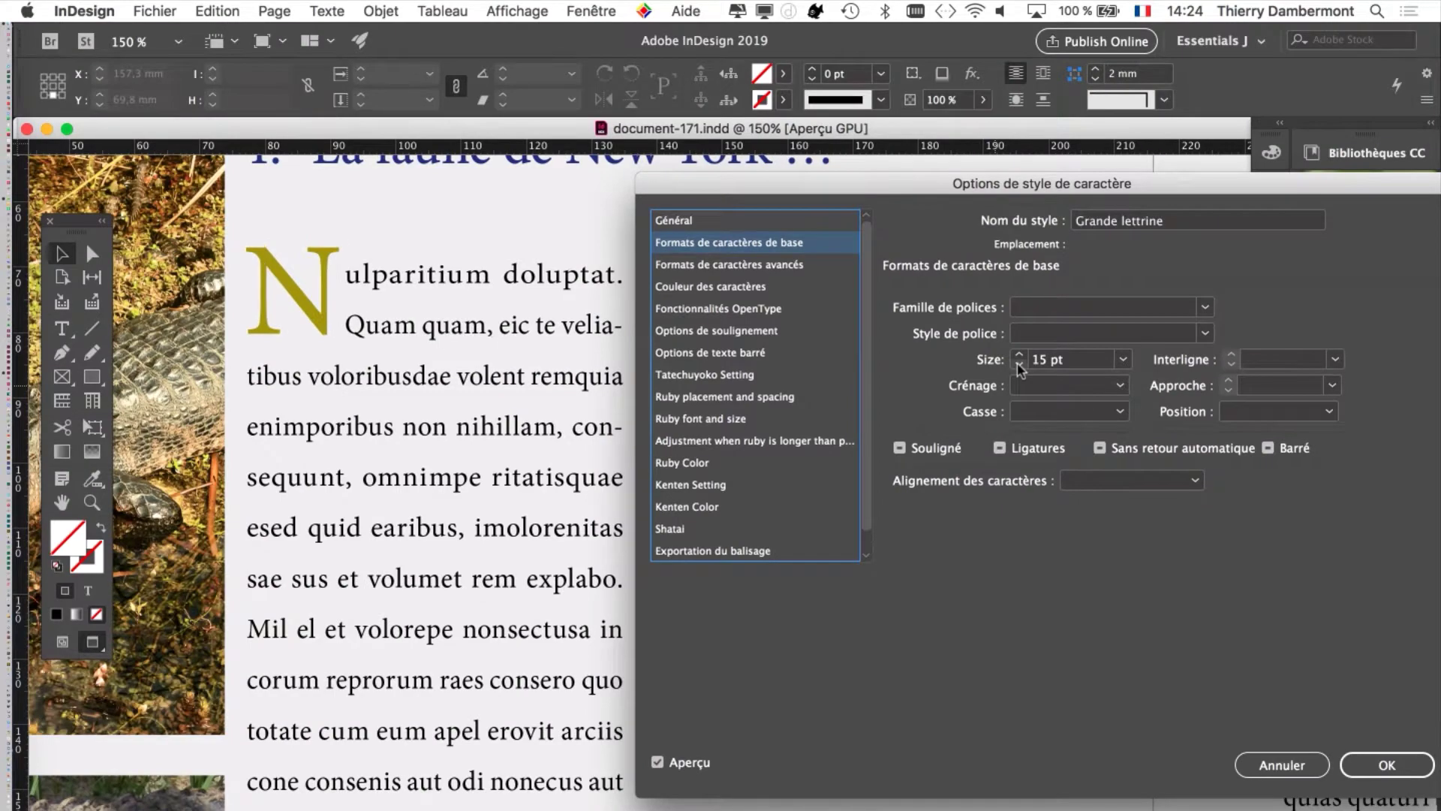
pyautogui.click(1019, 365)
pyautogui.click(1019, 365)
pyautogui.click(1018, 365)
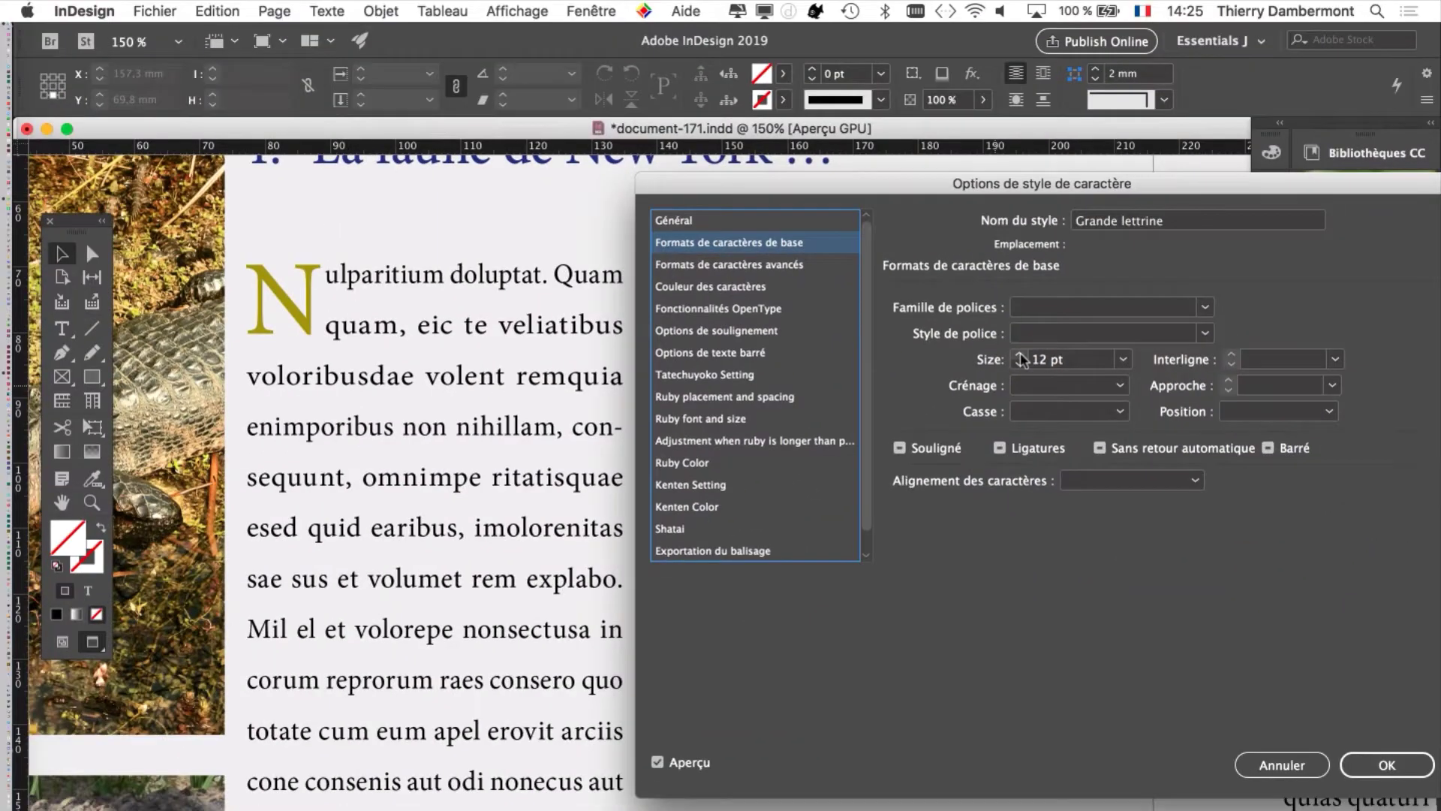
# Step: Try enlarging the Grande lettrine character size step by step to 22 pt
pyautogui.click(1021, 357)
pyautogui.click(1021, 357)
pyautogui.click(1021, 357)
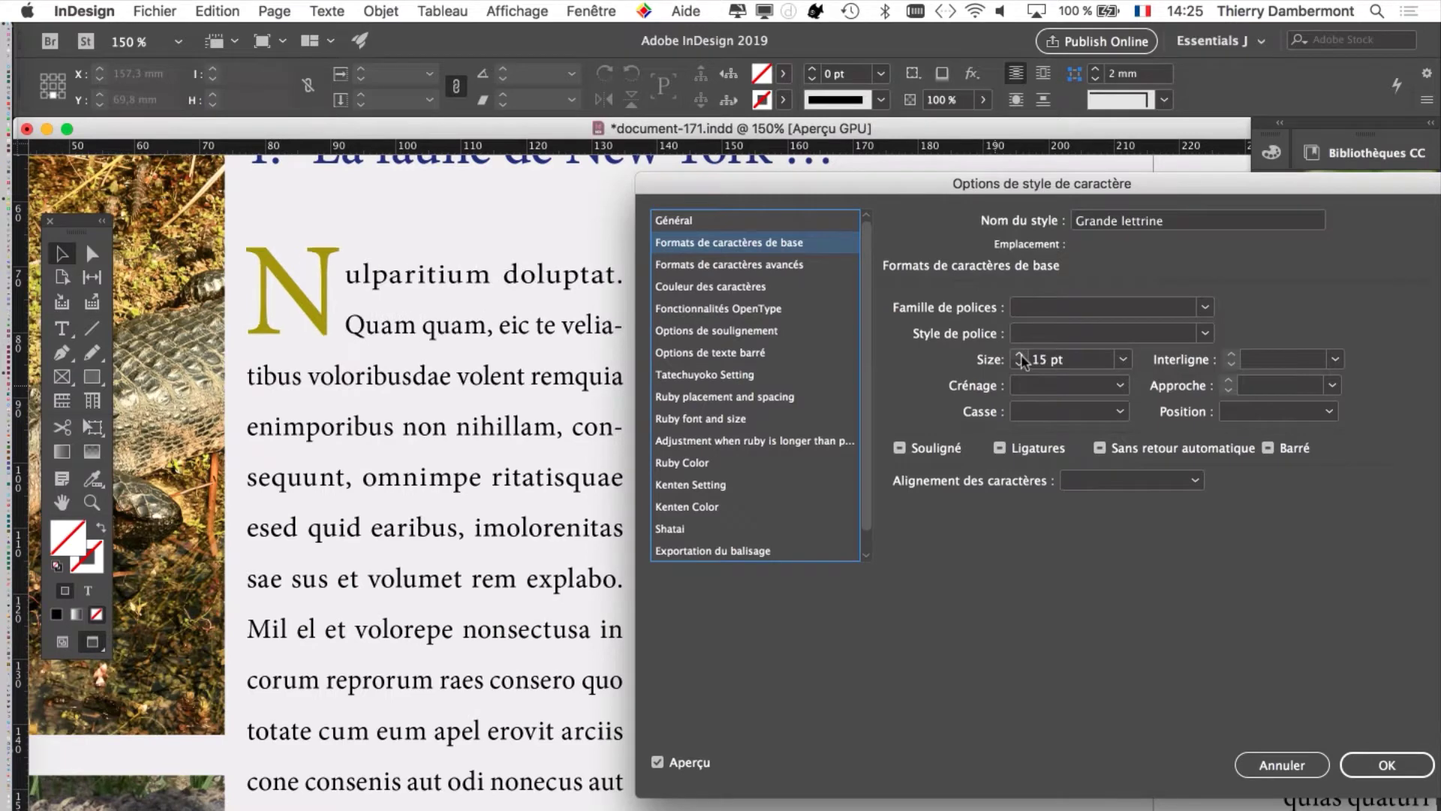
pyautogui.click(1021, 357)
pyautogui.click(1021, 356)
pyautogui.click(1021, 357)
pyautogui.click(1020, 357)
pyautogui.click(1021, 356)
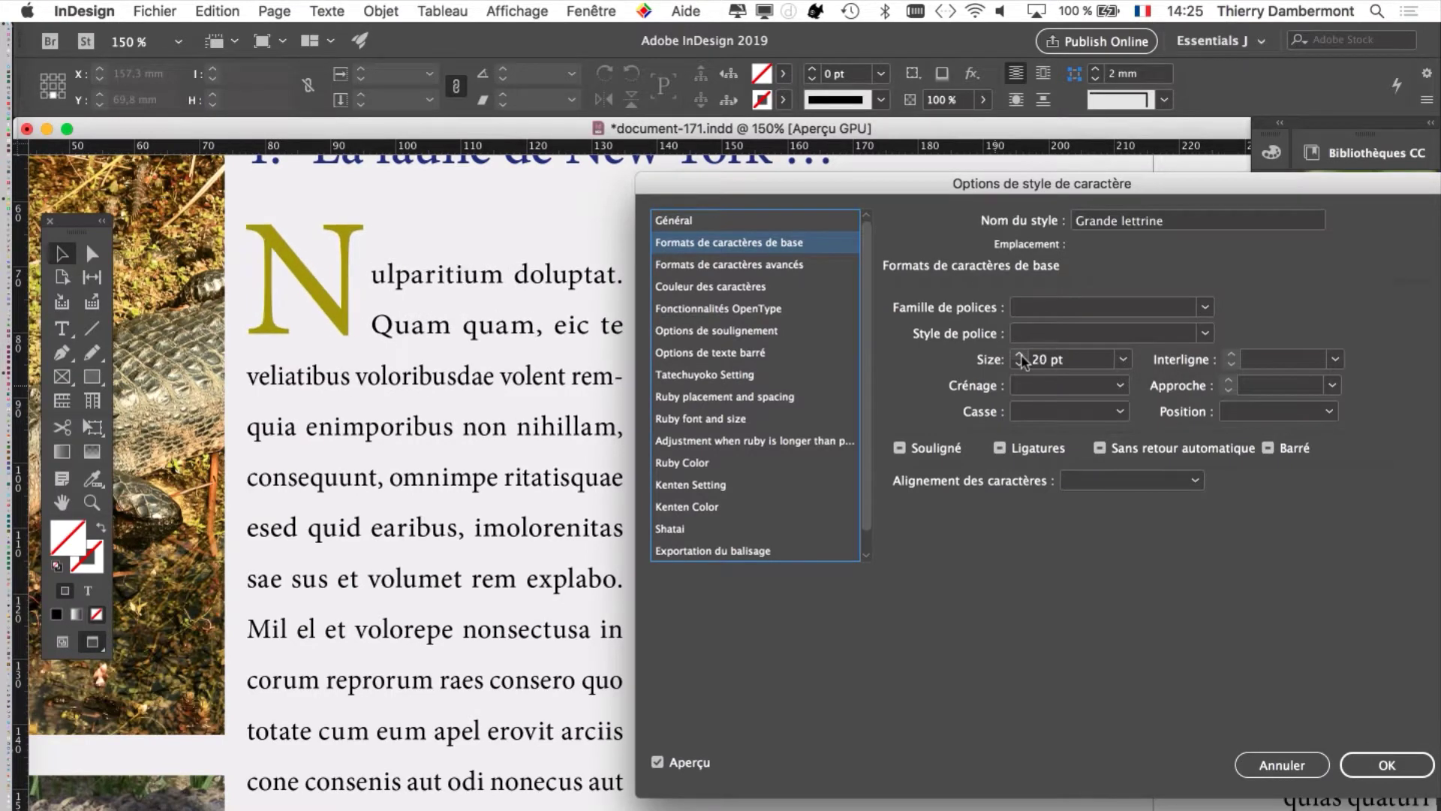
pyautogui.click(1021, 357)
pyautogui.click(1020, 356)
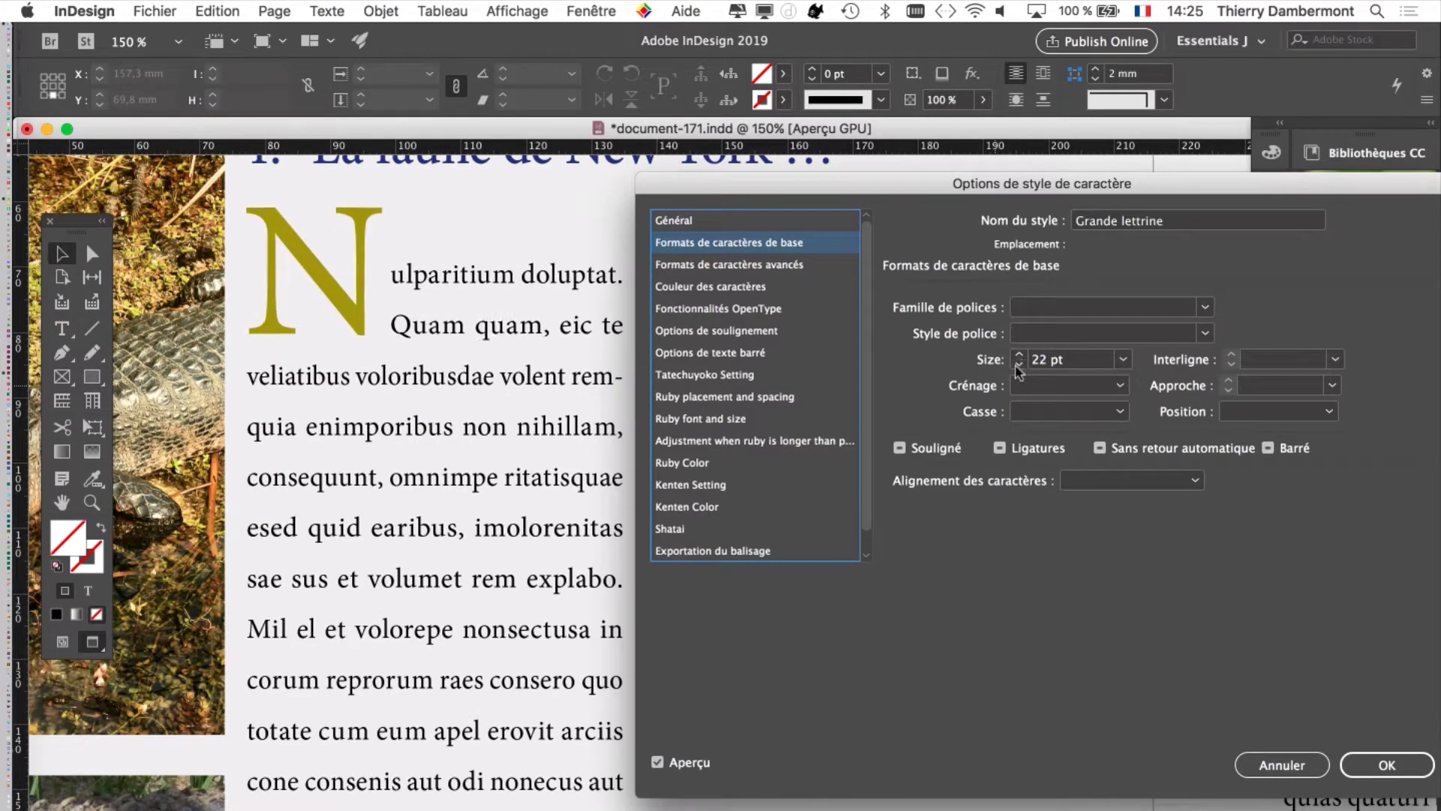
# Step: Bring the Grande lettrine character size back down to 16 pt
pyautogui.click(1018, 366)
pyautogui.click(1019, 365)
pyautogui.click(1018, 366)
pyautogui.click(1019, 366)
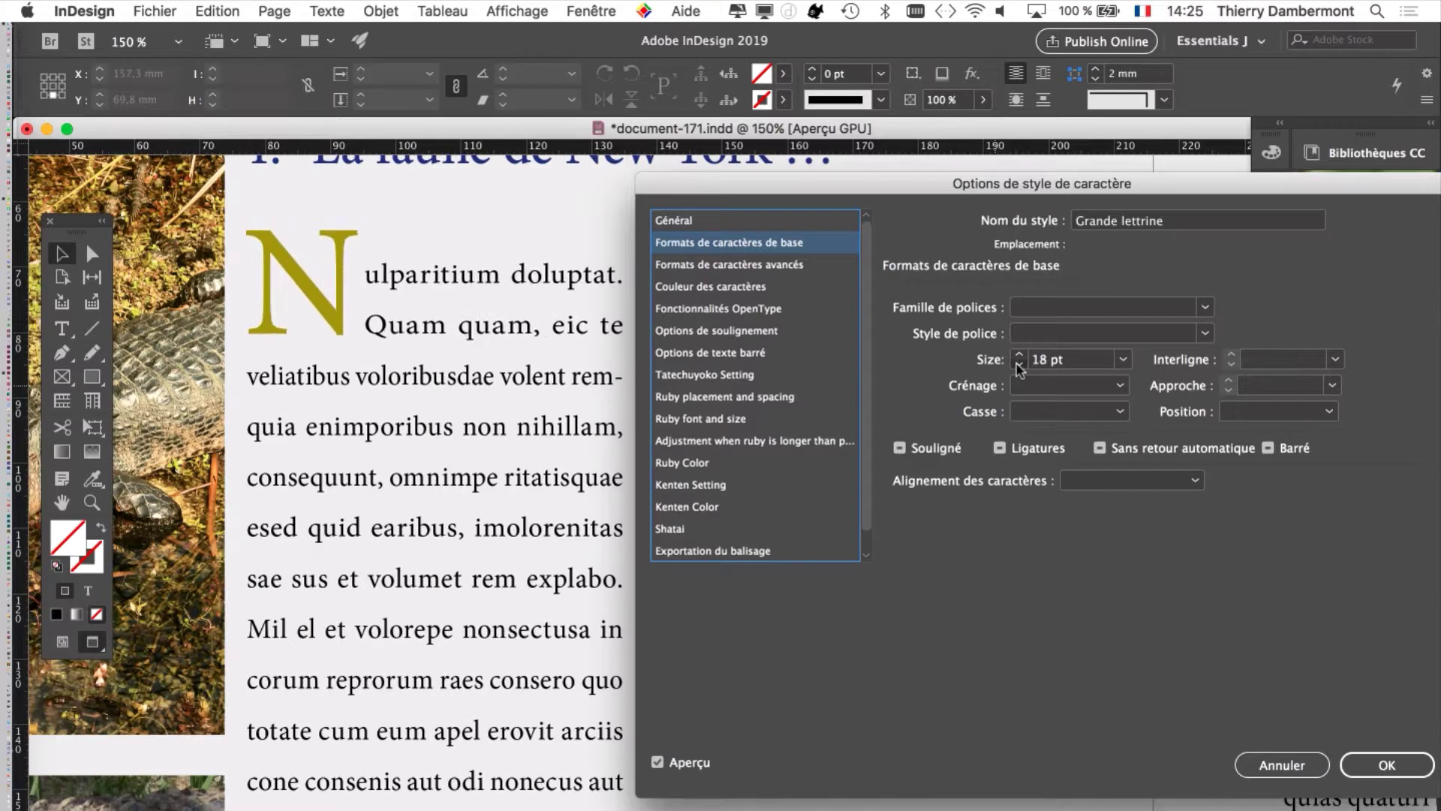
pyautogui.click(1019, 365)
pyautogui.click(1021, 358)
pyautogui.click(1018, 366)
pyautogui.click(1019, 365)
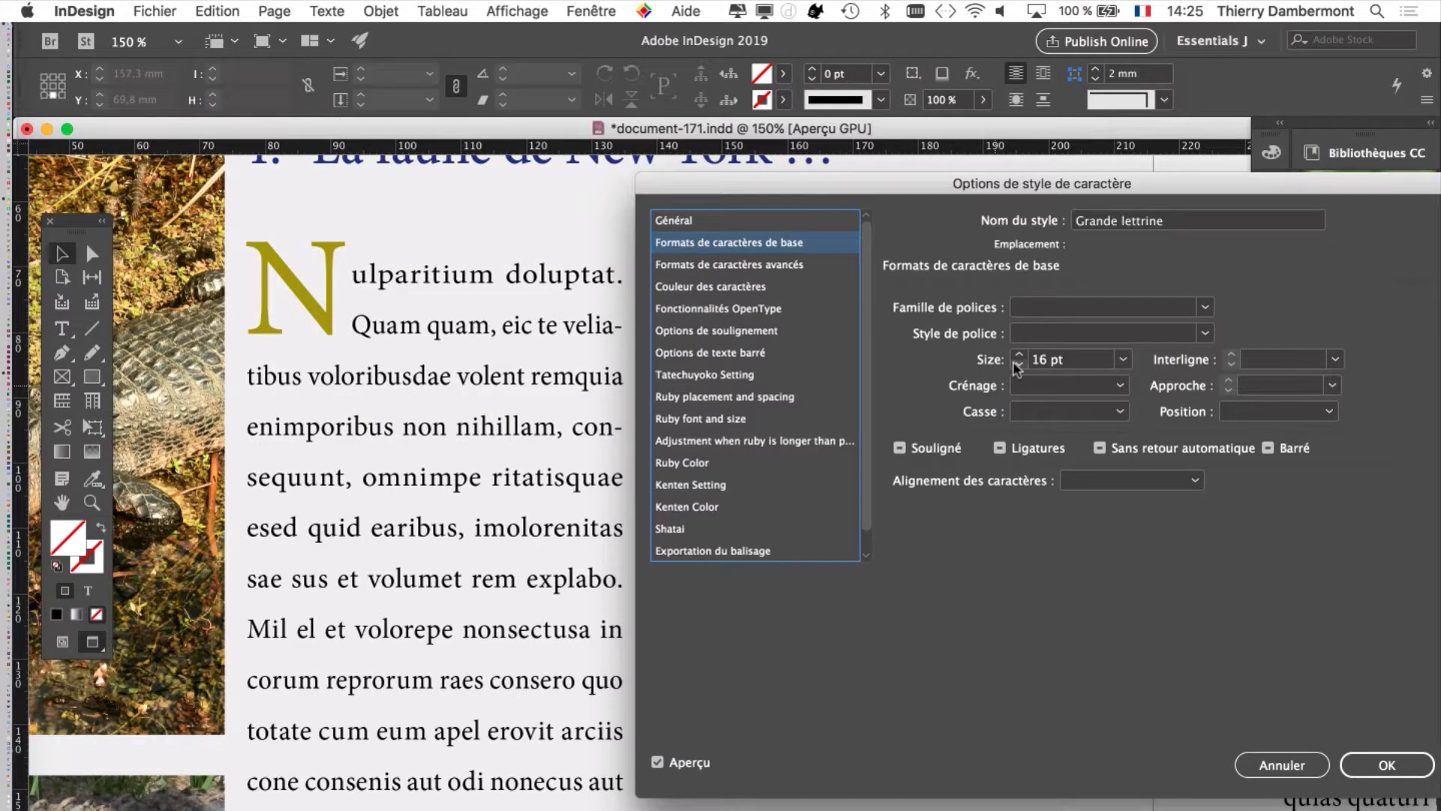
# Step: Set the character colour of the Grande lettrine style to the green swatch R=29 G=124 B=52
pyautogui.moveTo(869, 186); pyautogui.dragTo(815, 96)
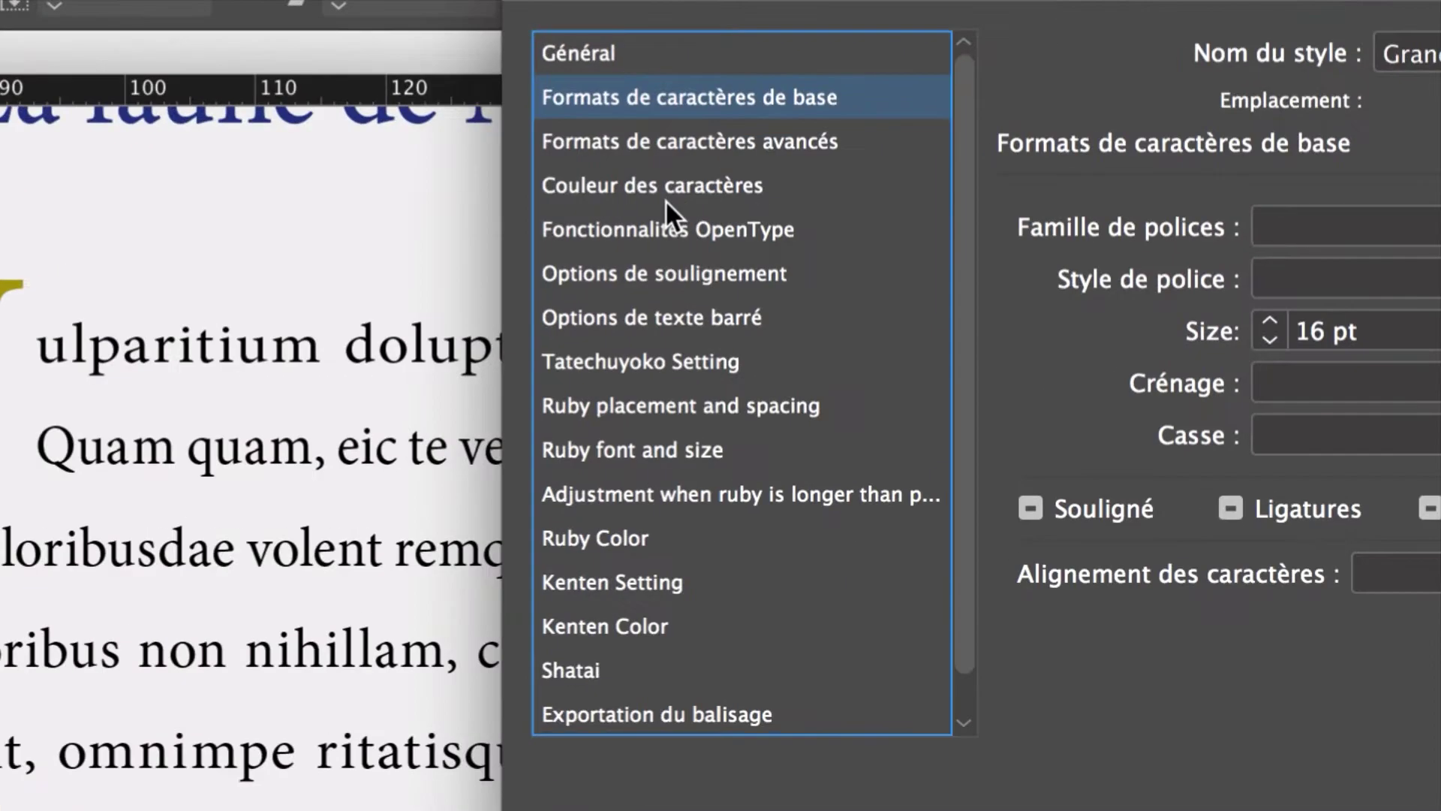
pyautogui.click(666, 200)
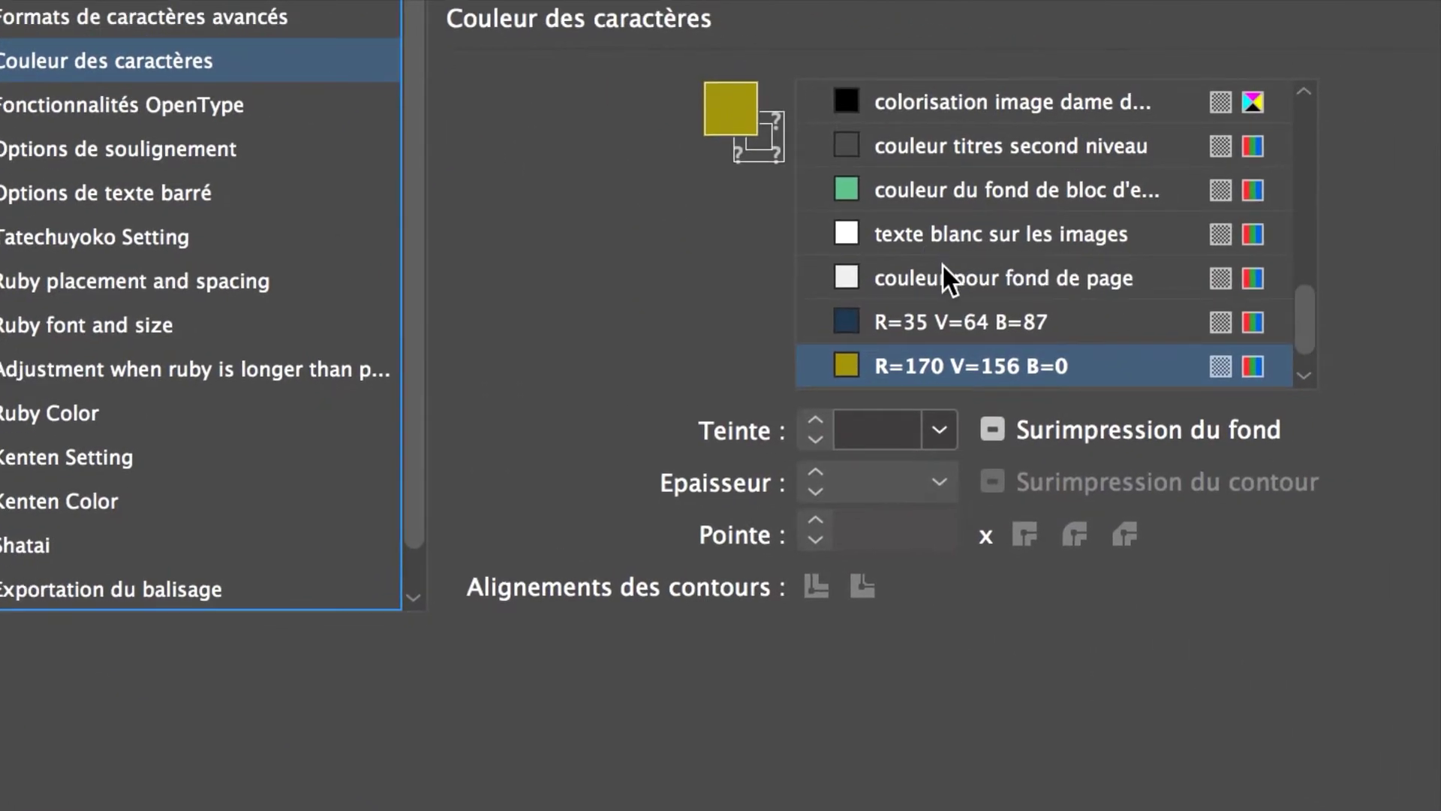
pyautogui.scroll(-1, 945, 212)
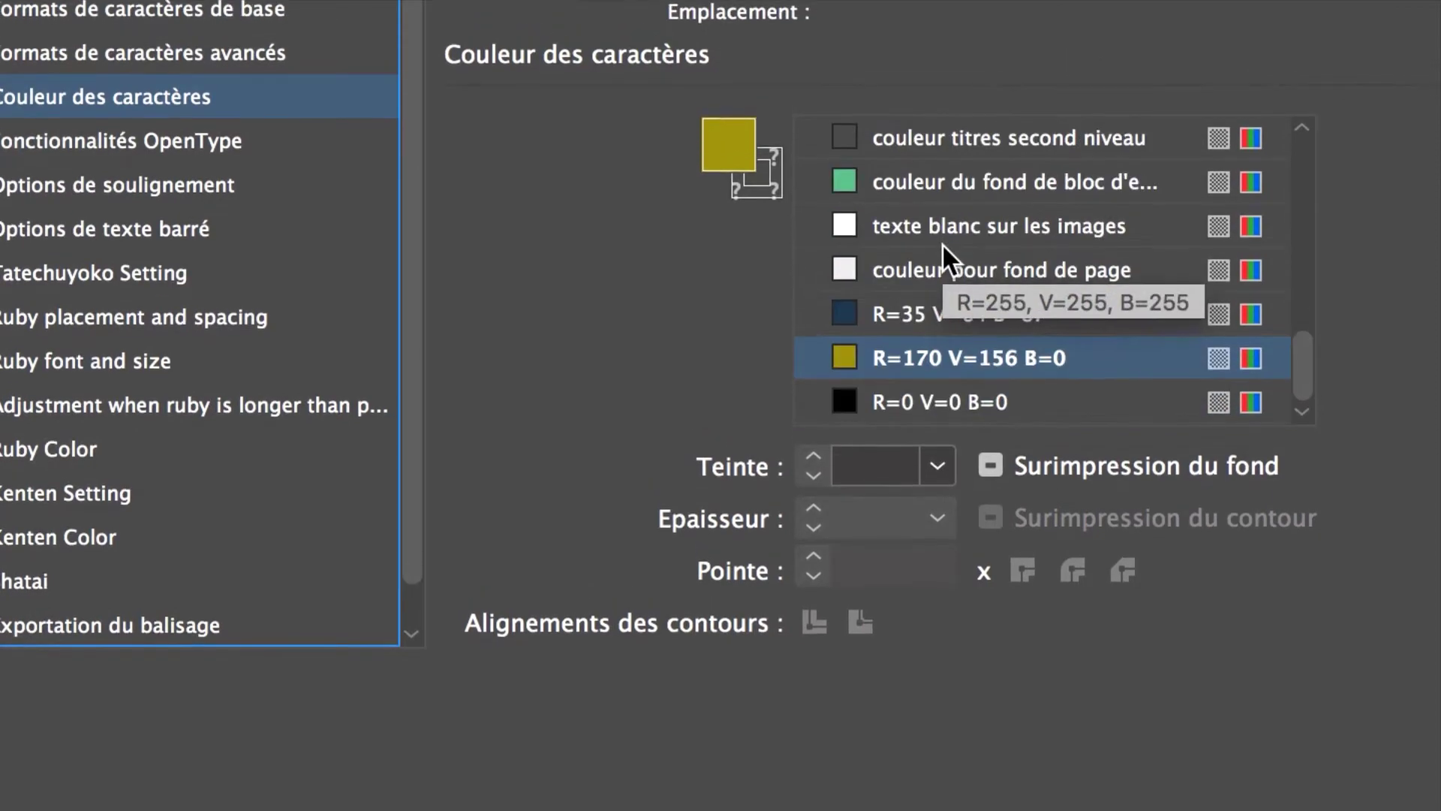
pyautogui.scroll(5, 945, 210)
pyautogui.click(167, 107)
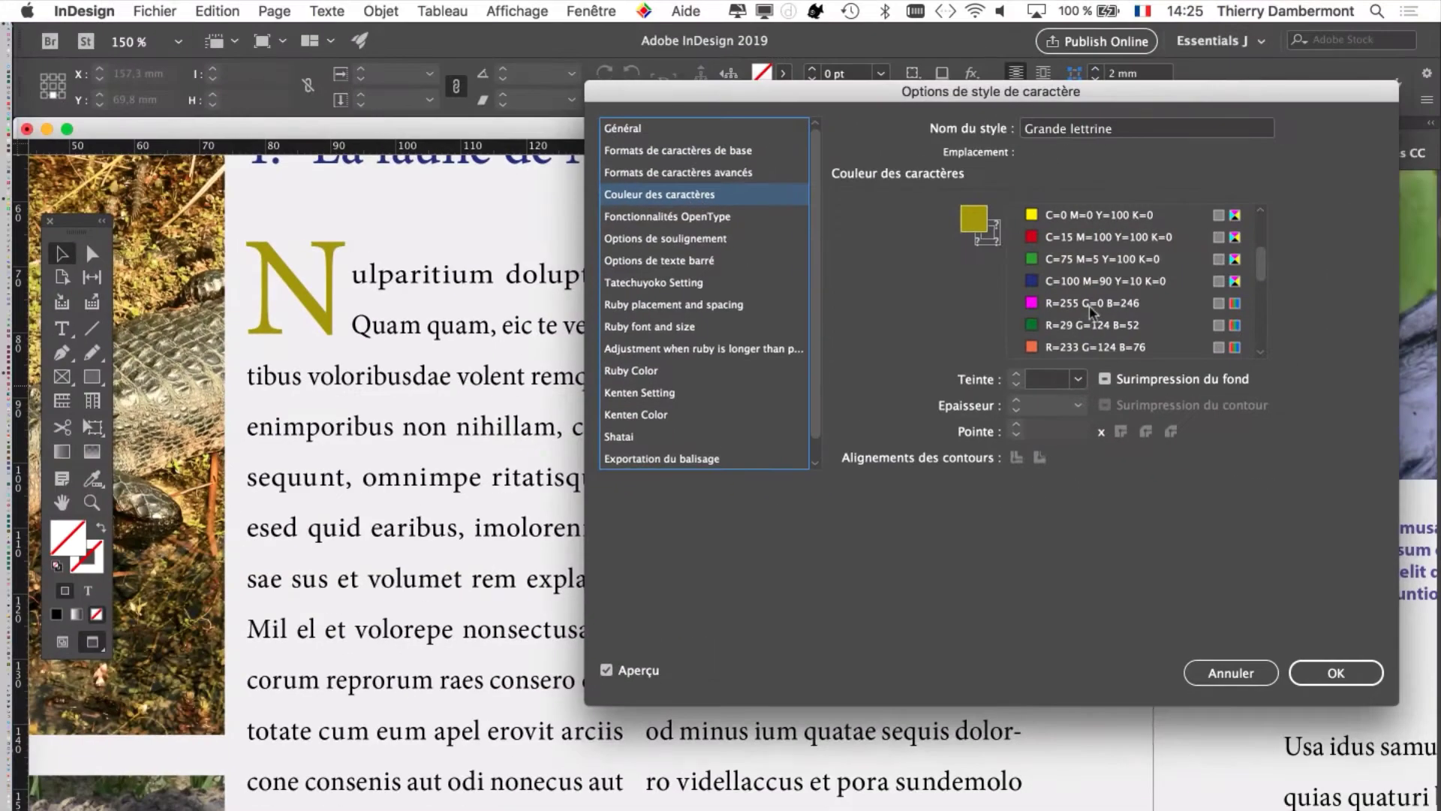
pyautogui.click(1419, 413)
pyautogui.click(1088, 325)
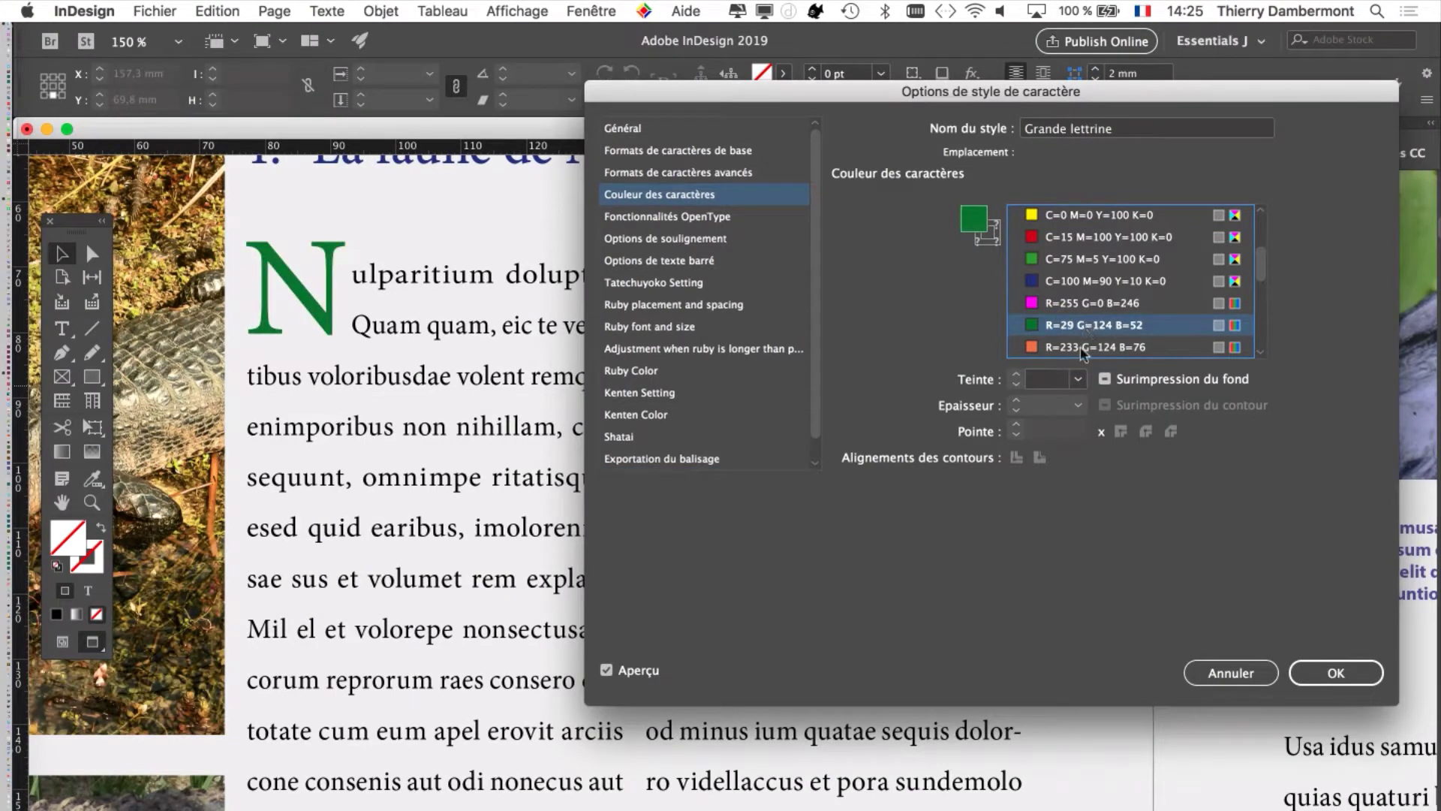
# Step: Try several existing swatches as the Grande lettrine character colour, including green, yellow and R=146 G=135 B=153
pyautogui.click(1082, 350)
pyautogui.click(1084, 326)
pyautogui.click(1087, 302)
pyautogui.click(1085, 259)
pyautogui.scroll(3, 1085, 259)
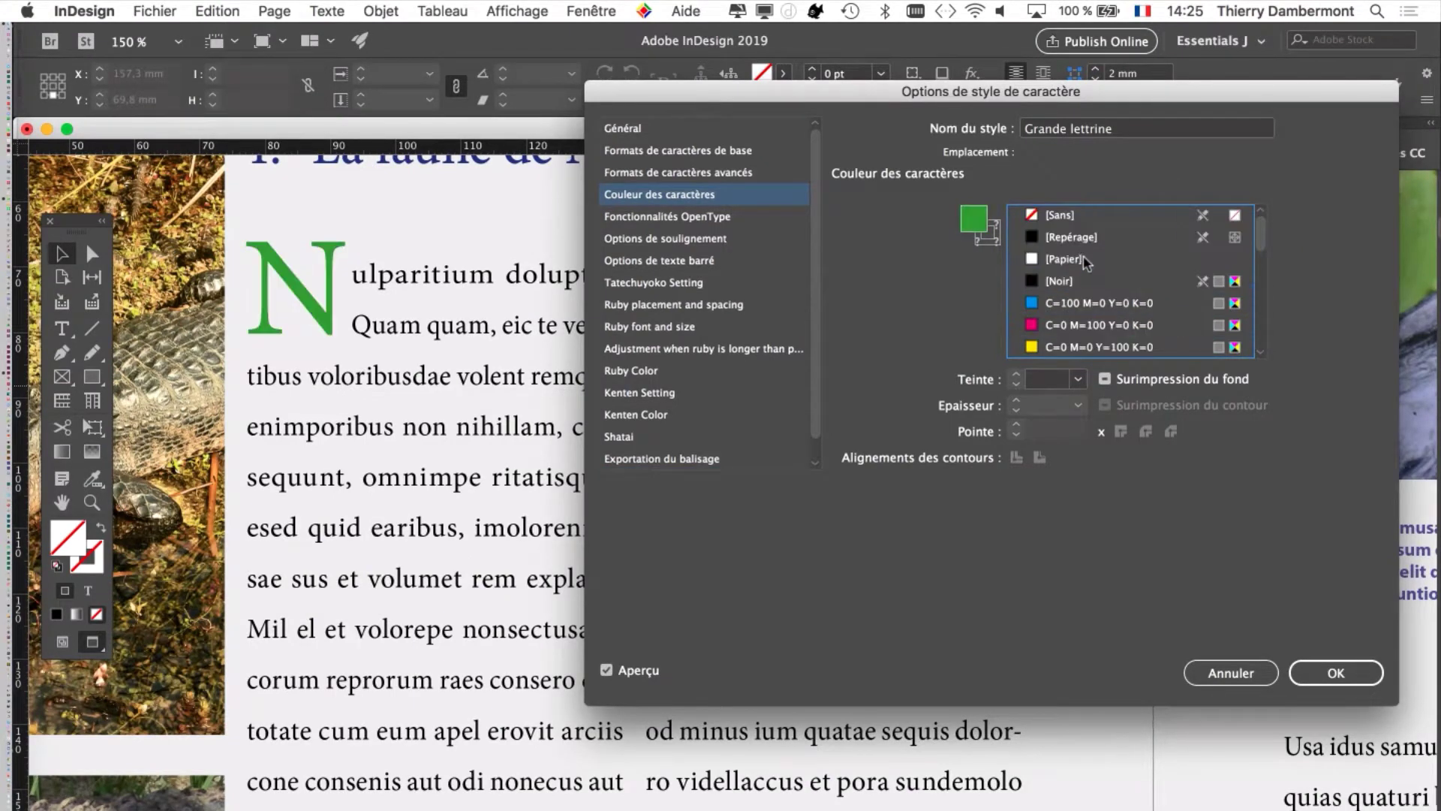
pyautogui.click(1081, 325)
pyautogui.click(1085, 346)
pyautogui.scroll(-3, 1083, 330)
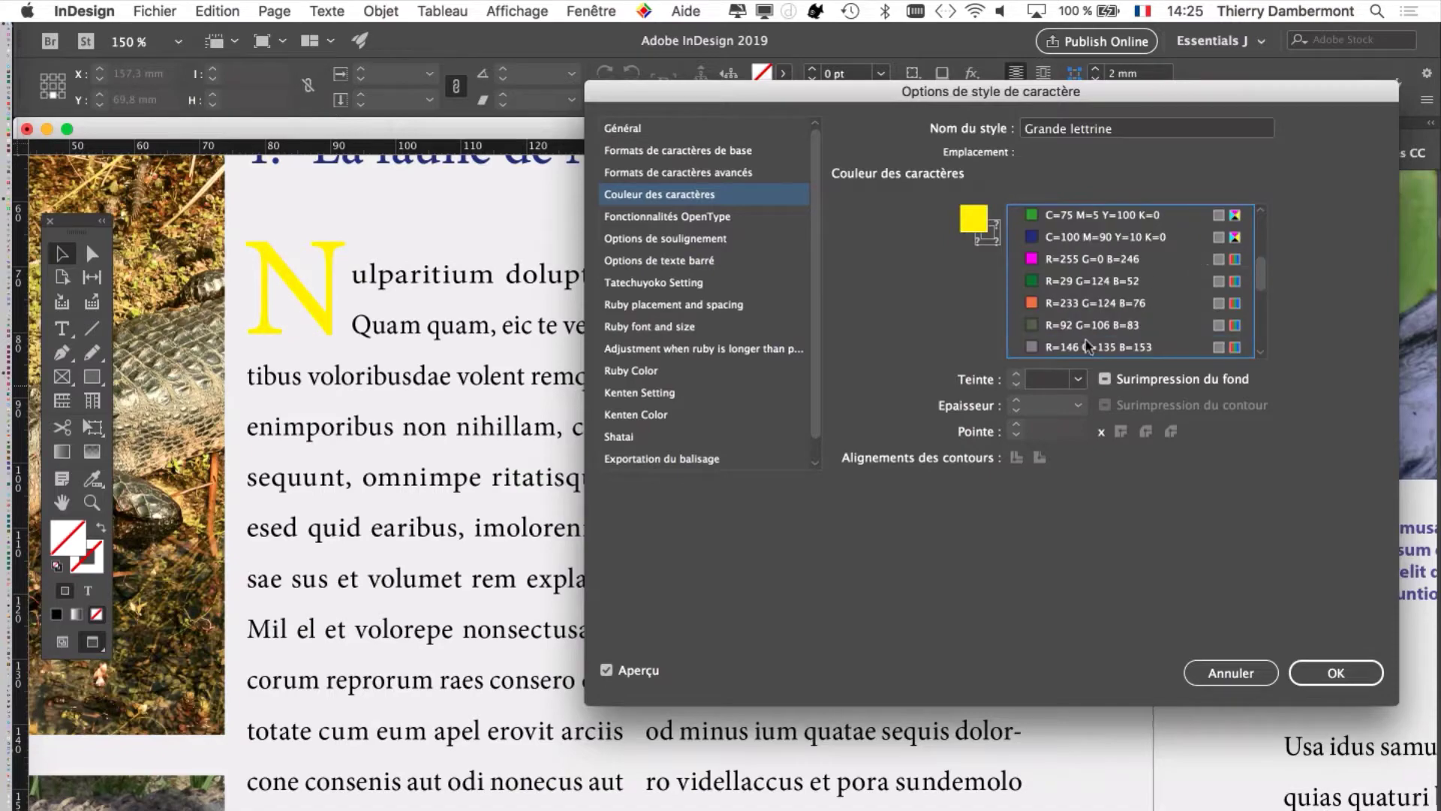
pyautogui.click(1082, 324)
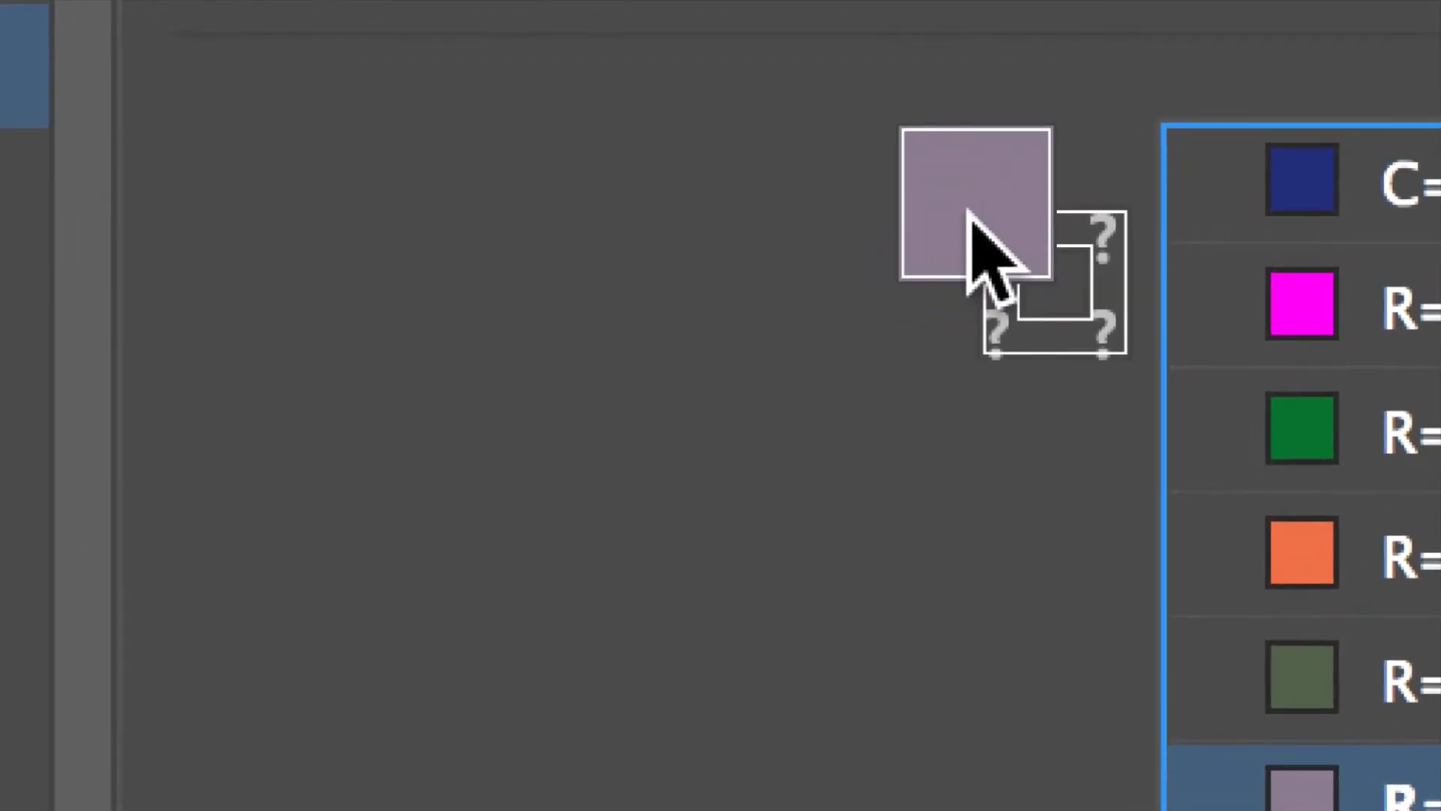
# Step: Create a new RVB colour swatch from the style's character colour with Rouge 175, Vert 102 and Bleu 212
pyautogui.doubleClick(969, 213)
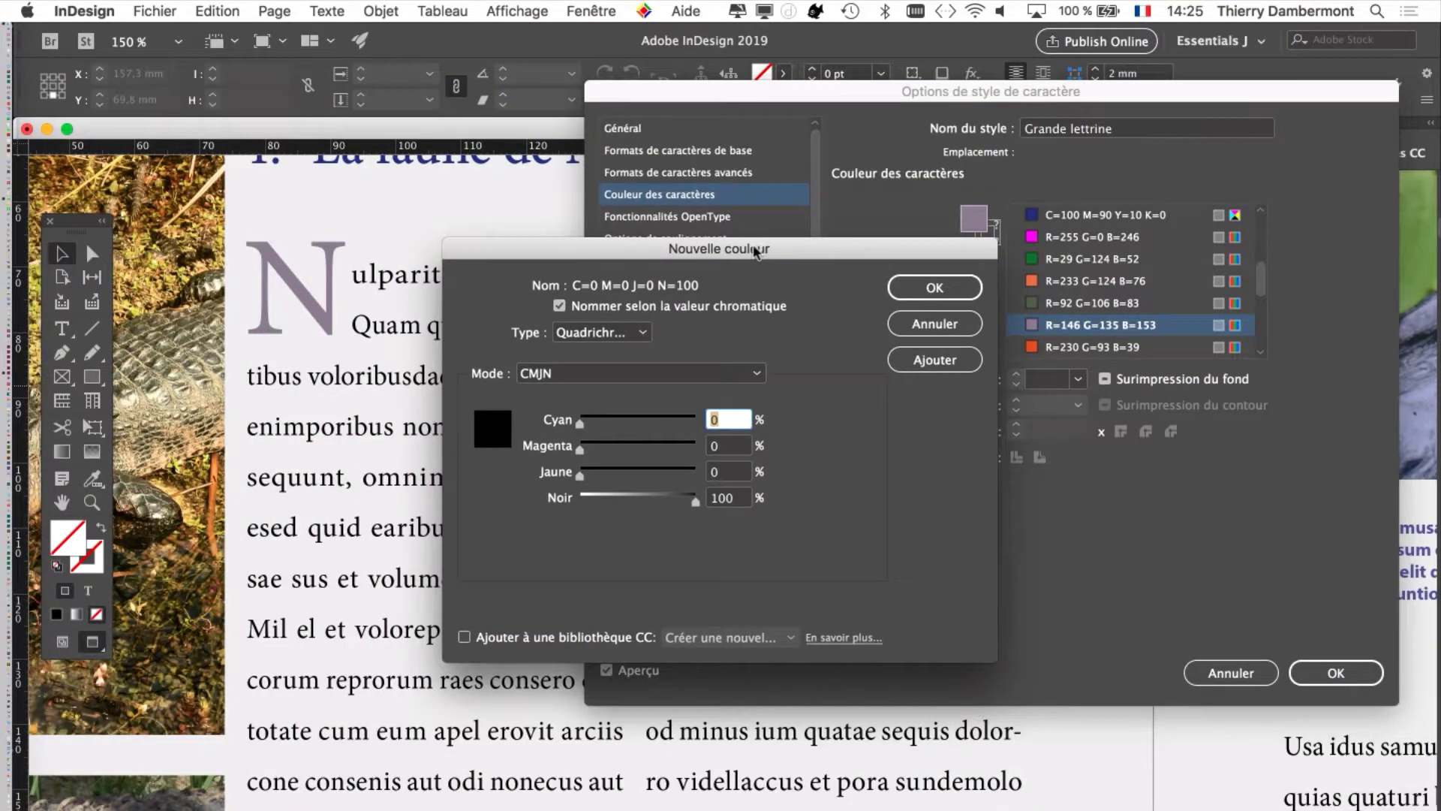
pyautogui.moveTo(657, 250); pyautogui.dragTo(944, 164)
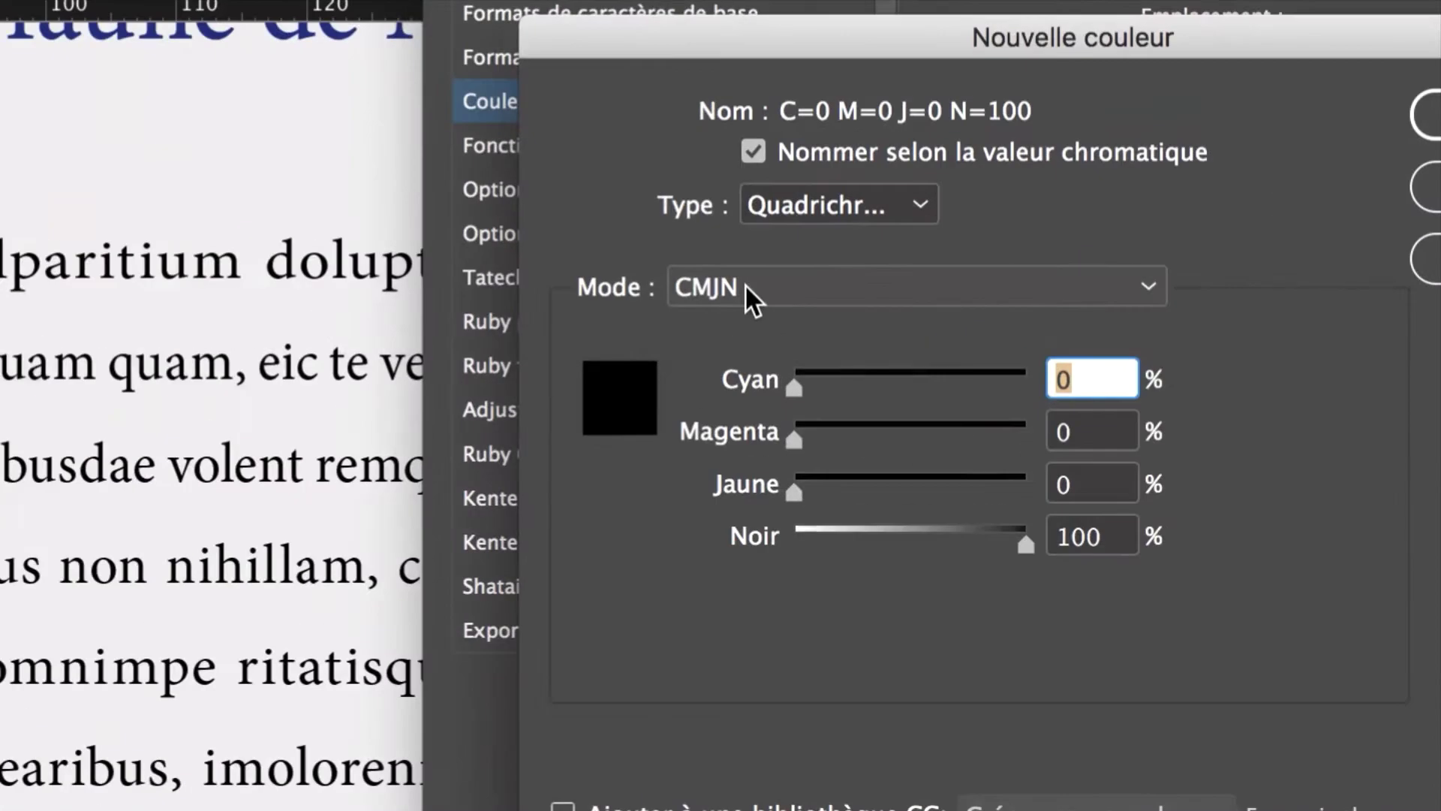
pyautogui.click(747, 288)
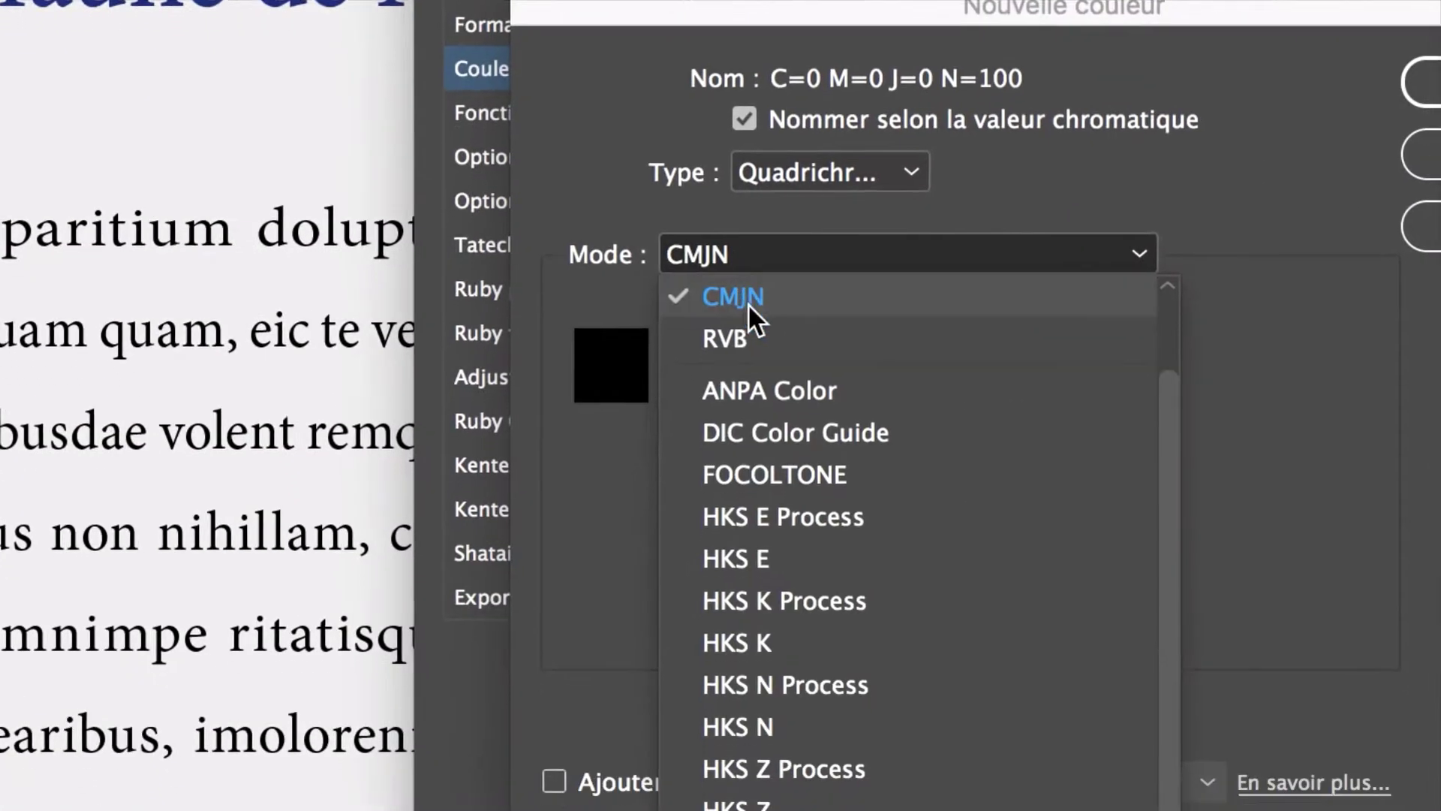
pyautogui.click(752, 315)
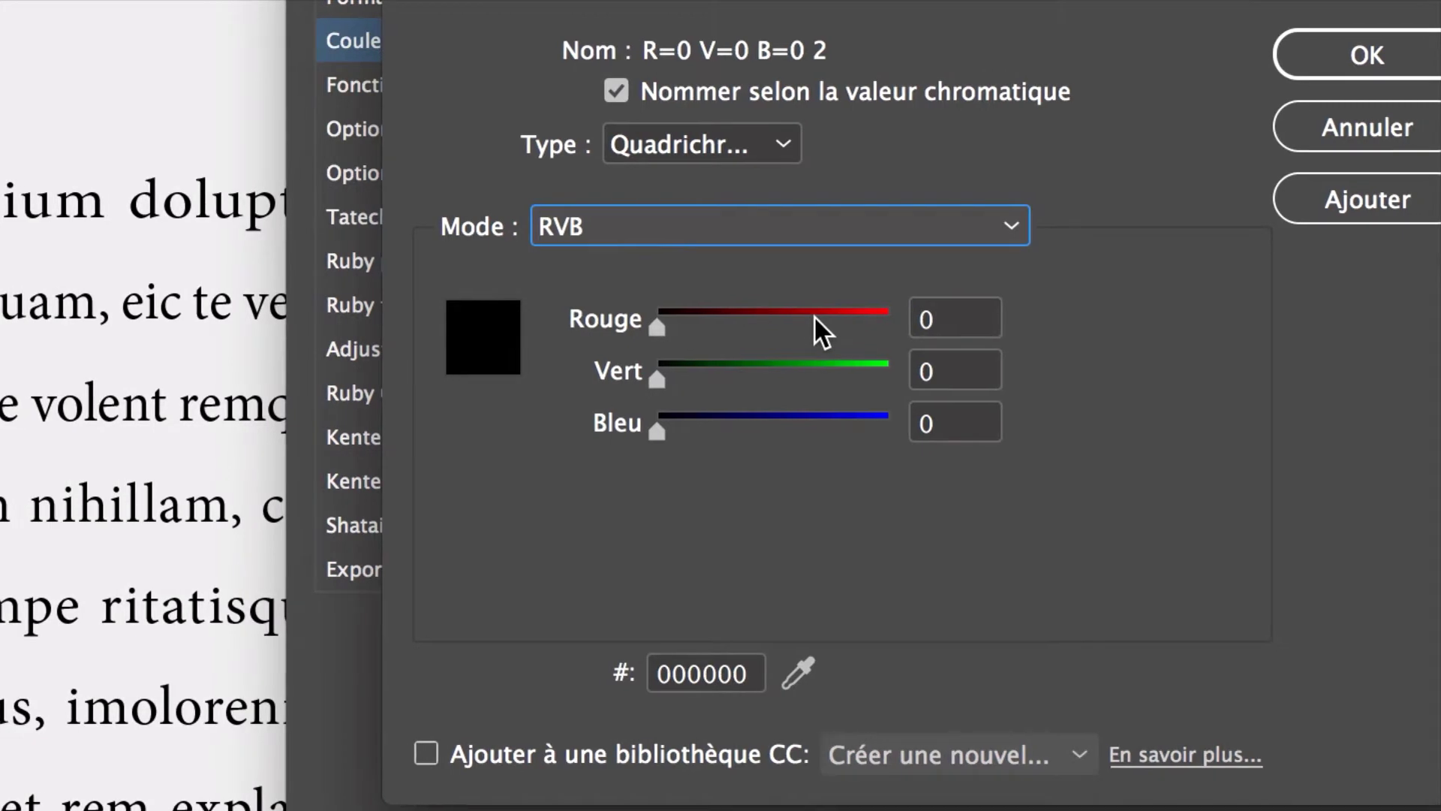
pyautogui.click(822, 315)
pyautogui.click(817, 336)
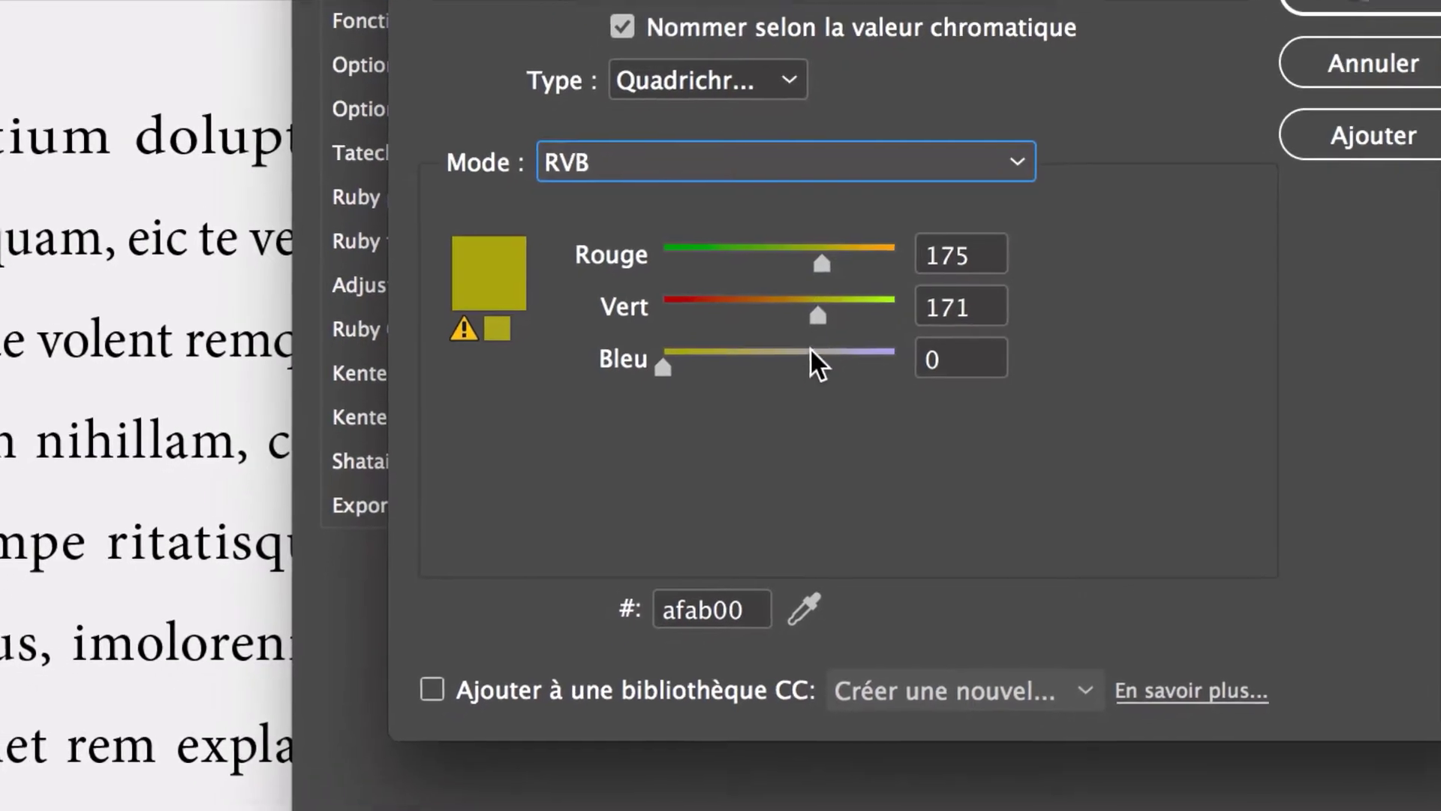
pyautogui.click(844, 377)
pyautogui.click(722, 313)
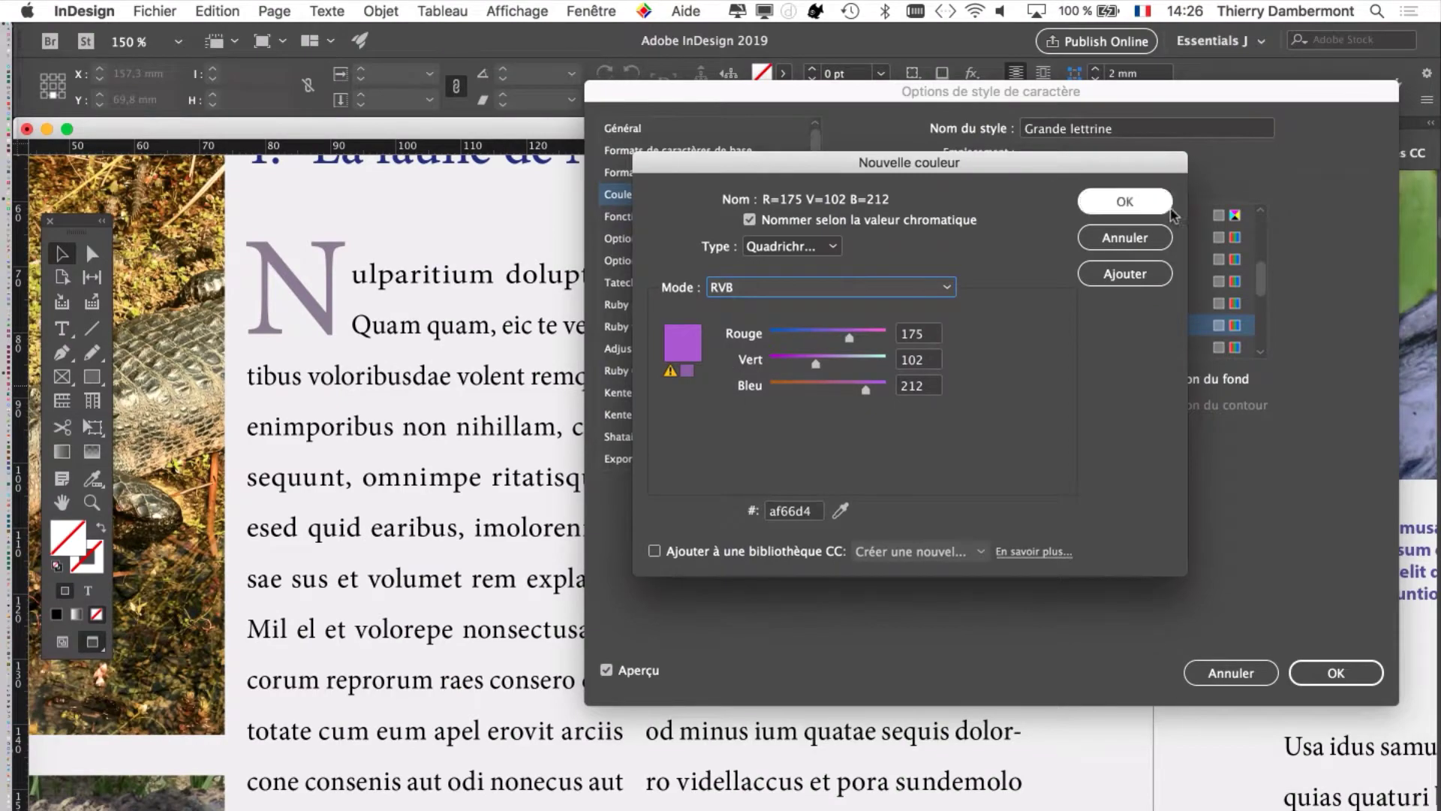
pyautogui.press('Return')
# Step: Apply the R=175 V=102 B=212 swatch as the Grande lettrine character colour and confirm the style options
pyautogui.scroll(-5, 1149, 210)
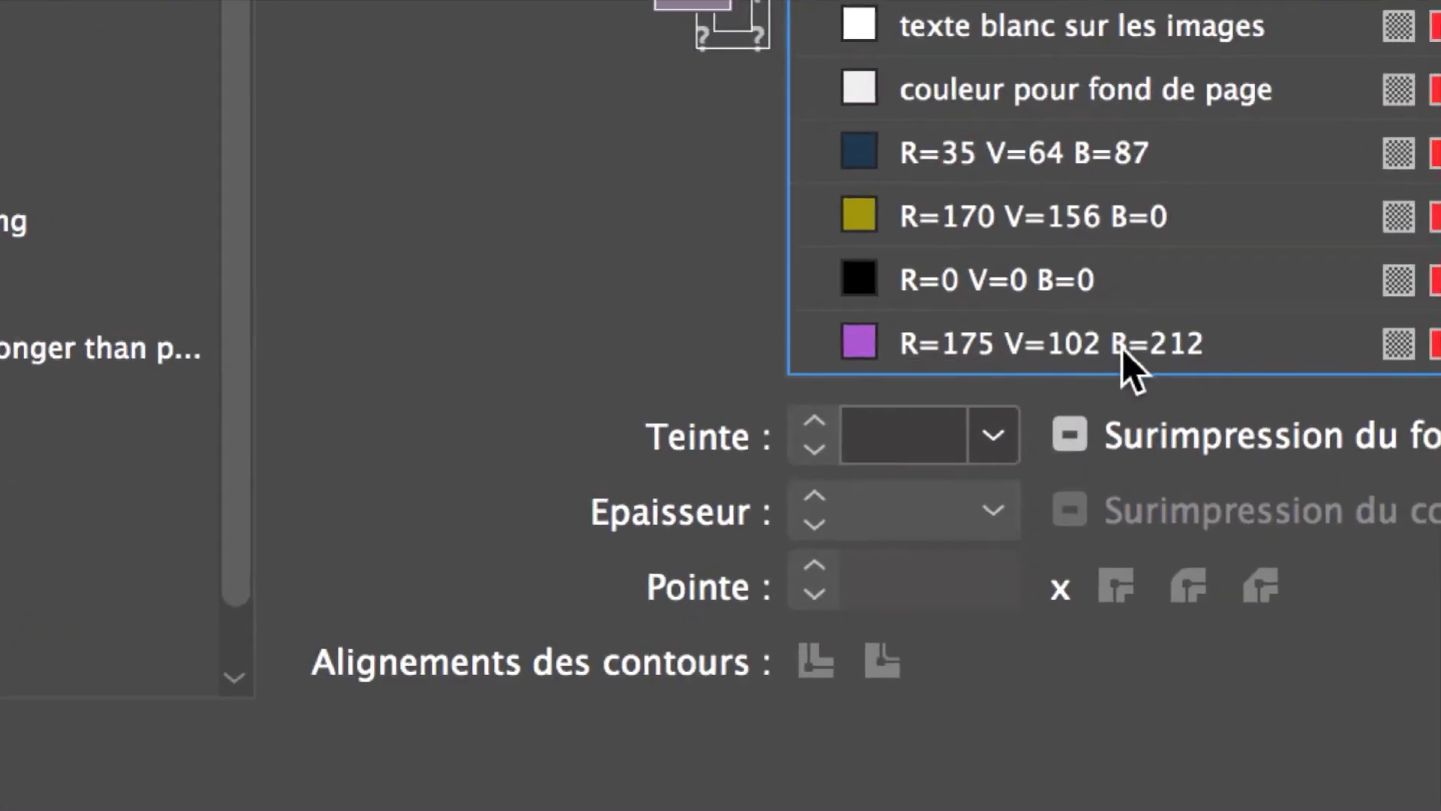
pyautogui.click(1151, 345)
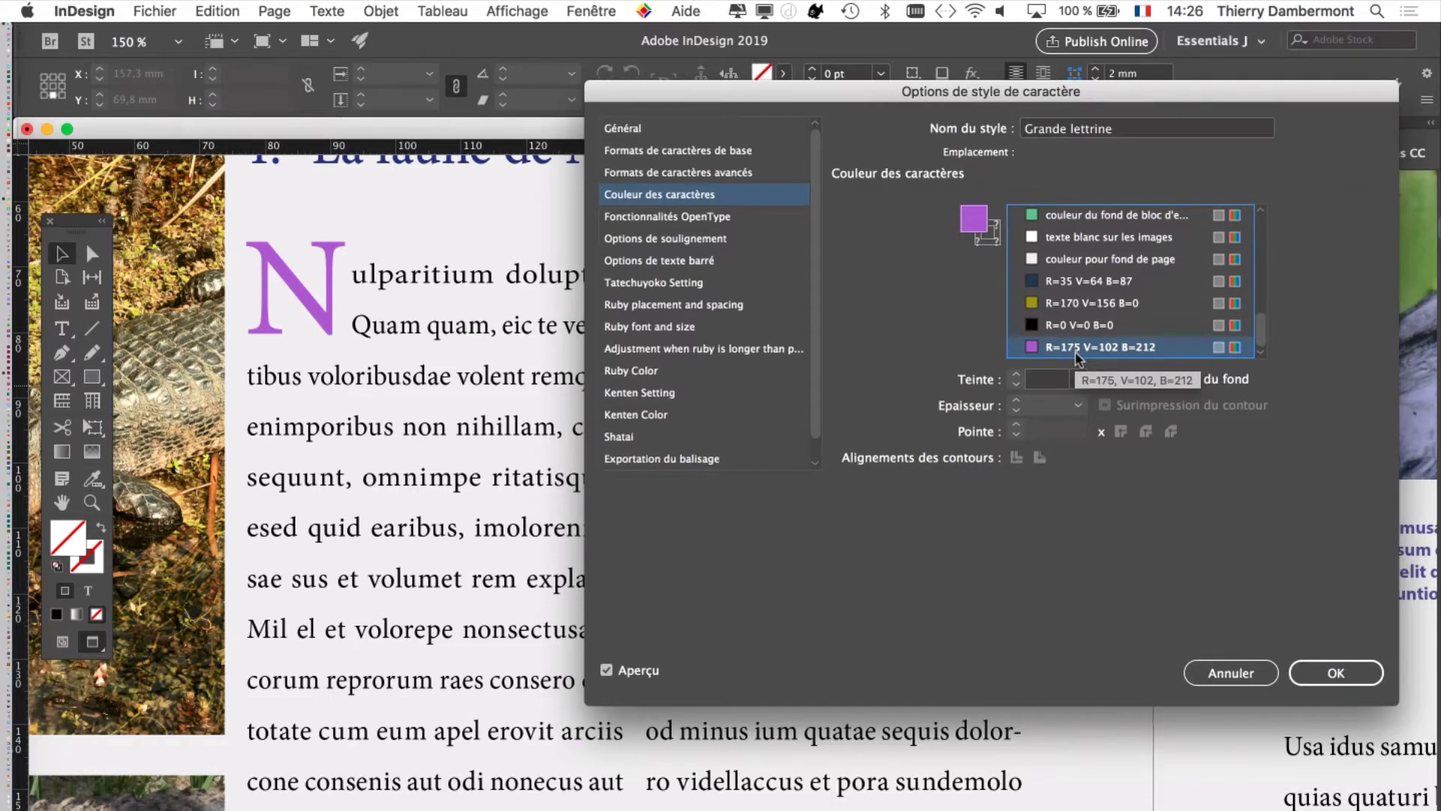
pyautogui.scroll(3, 1081, 336)
pyautogui.scroll(-3, 1081, 336)
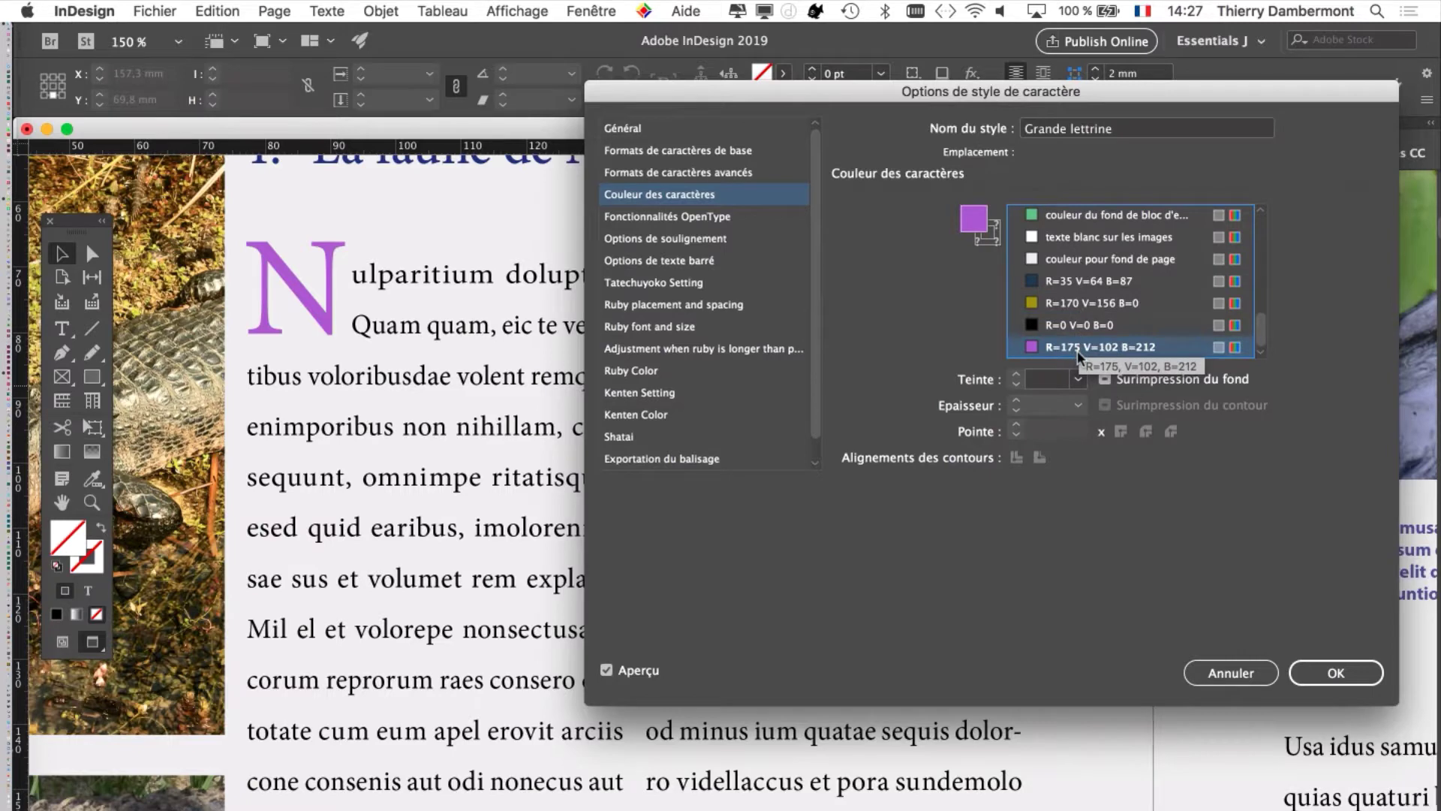
pyautogui.click(1337, 672)
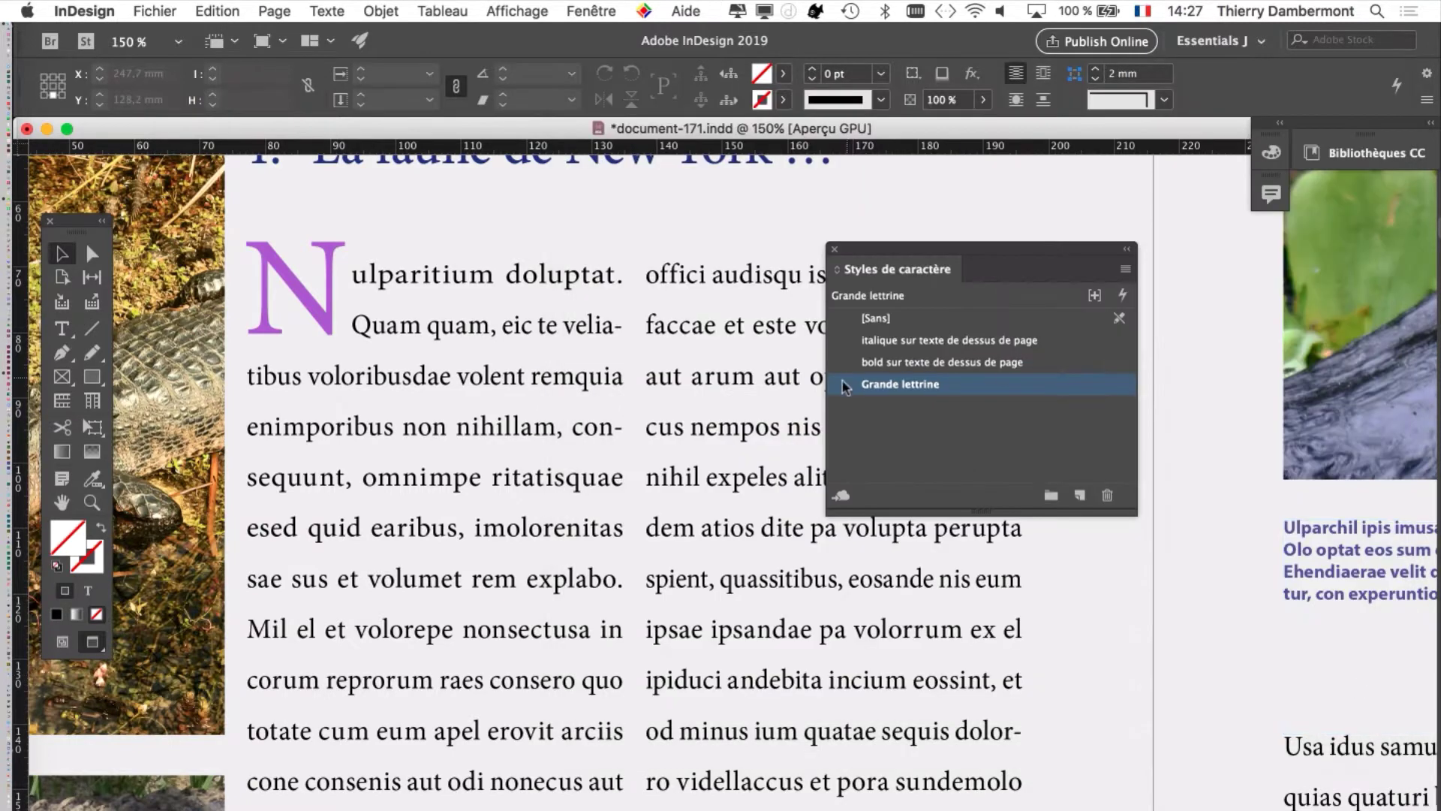
# Step: Display the document's swatches beside the character styles, enlarged enough to read the full list and the long swatch names
pyautogui.moveTo(912, 250); pyautogui.dragTo(922, 182)
pyautogui.click(590, 11)
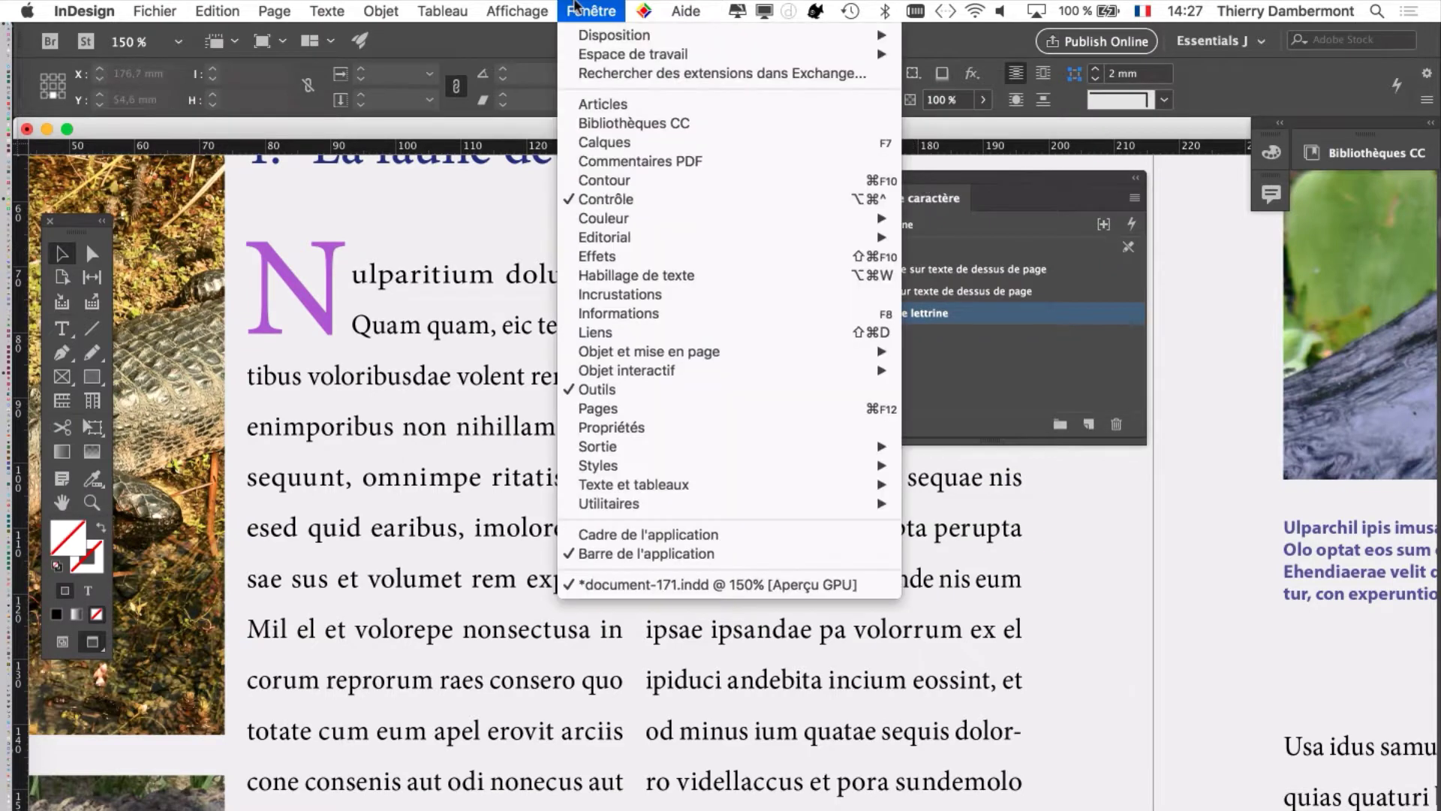
pyautogui.moveTo(619, 219)
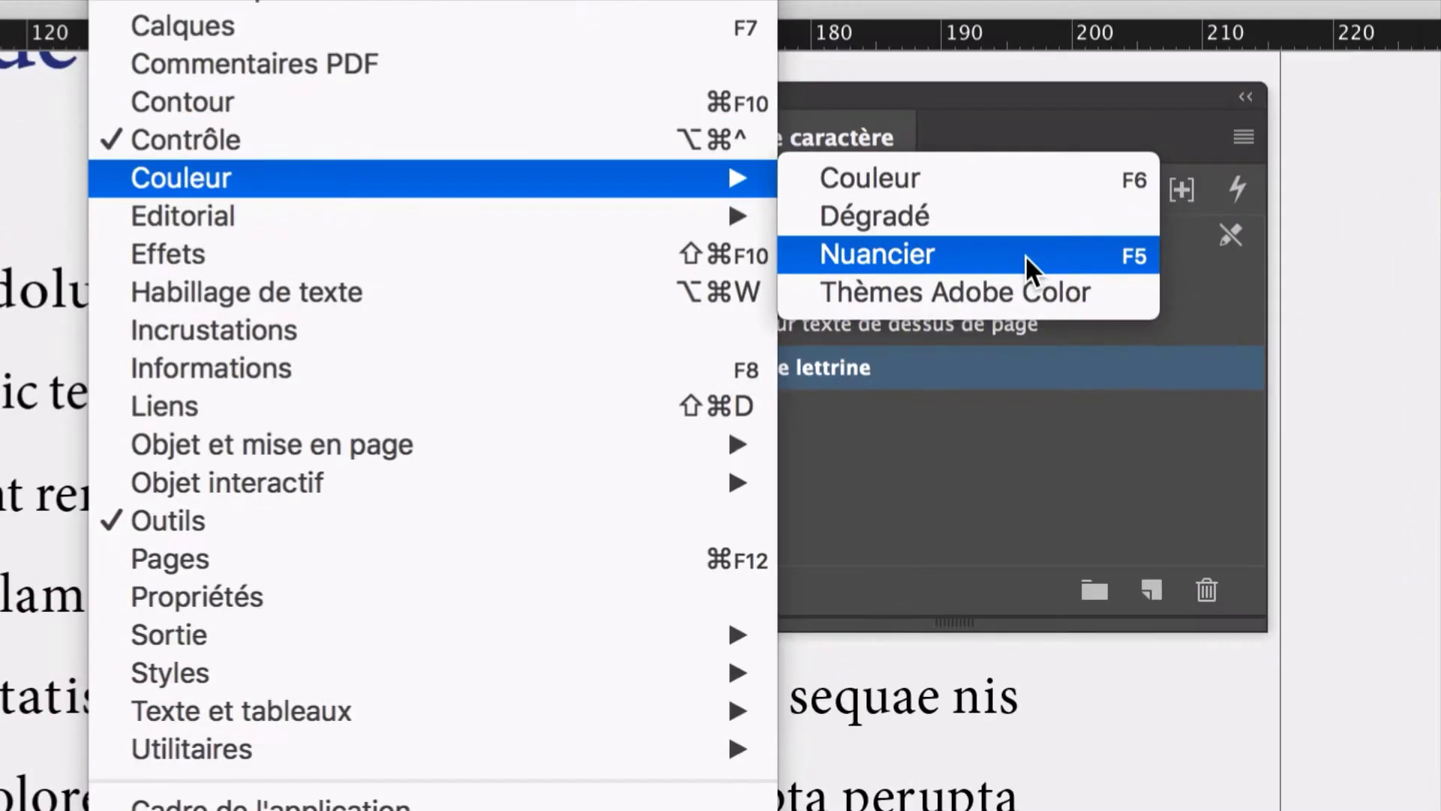
pyautogui.click(1026, 257)
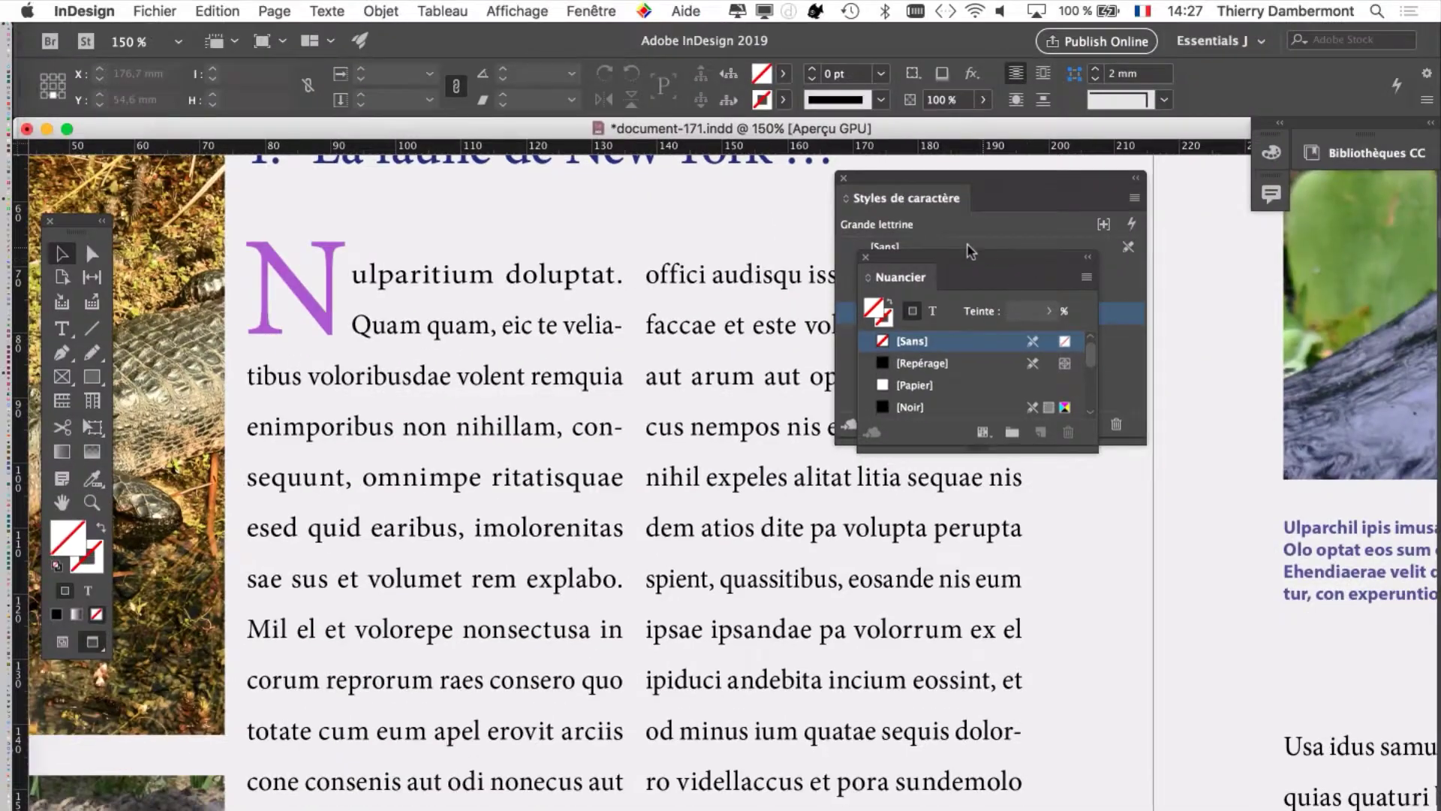
pyautogui.moveTo(1025, 255); pyautogui.dragTo(317, 117)
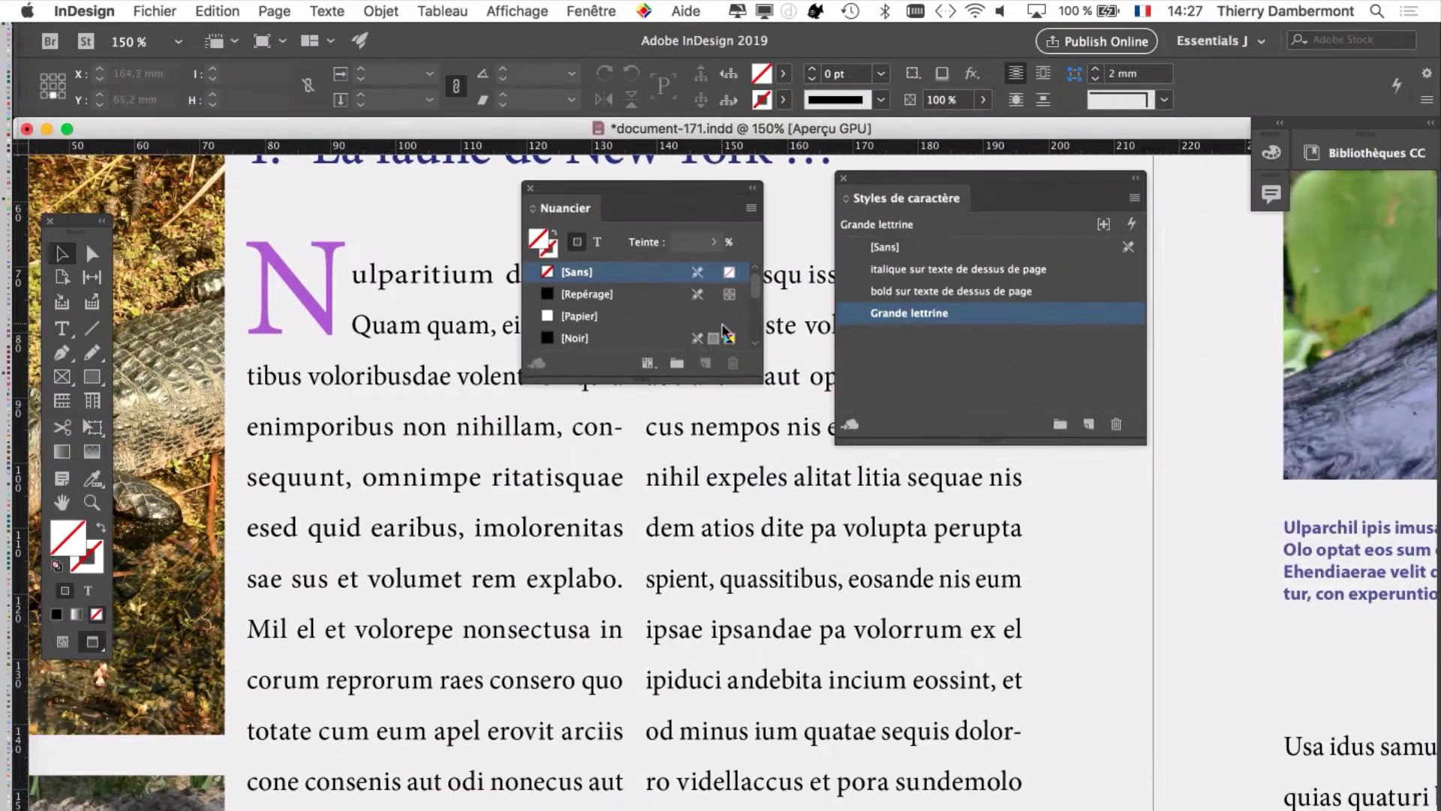
pyautogui.moveTo(759, 383); pyautogui.dragTo(767, 690)
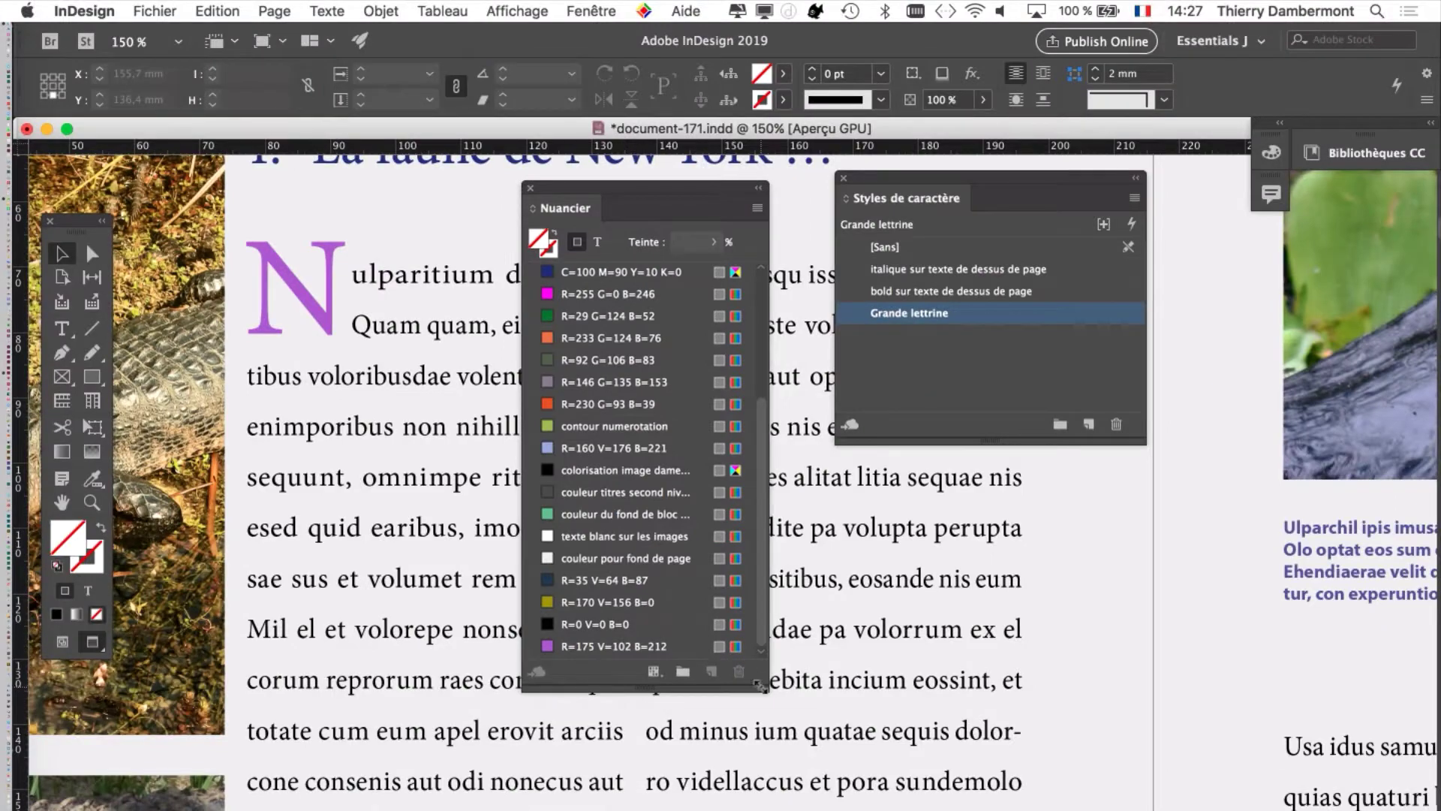
pyautogui.moveTo(837, 713); pyautogui.dragTo(1024, 738)
pyautogui.moveTo(895, 705); pyautogui.dragTo(869, 704)
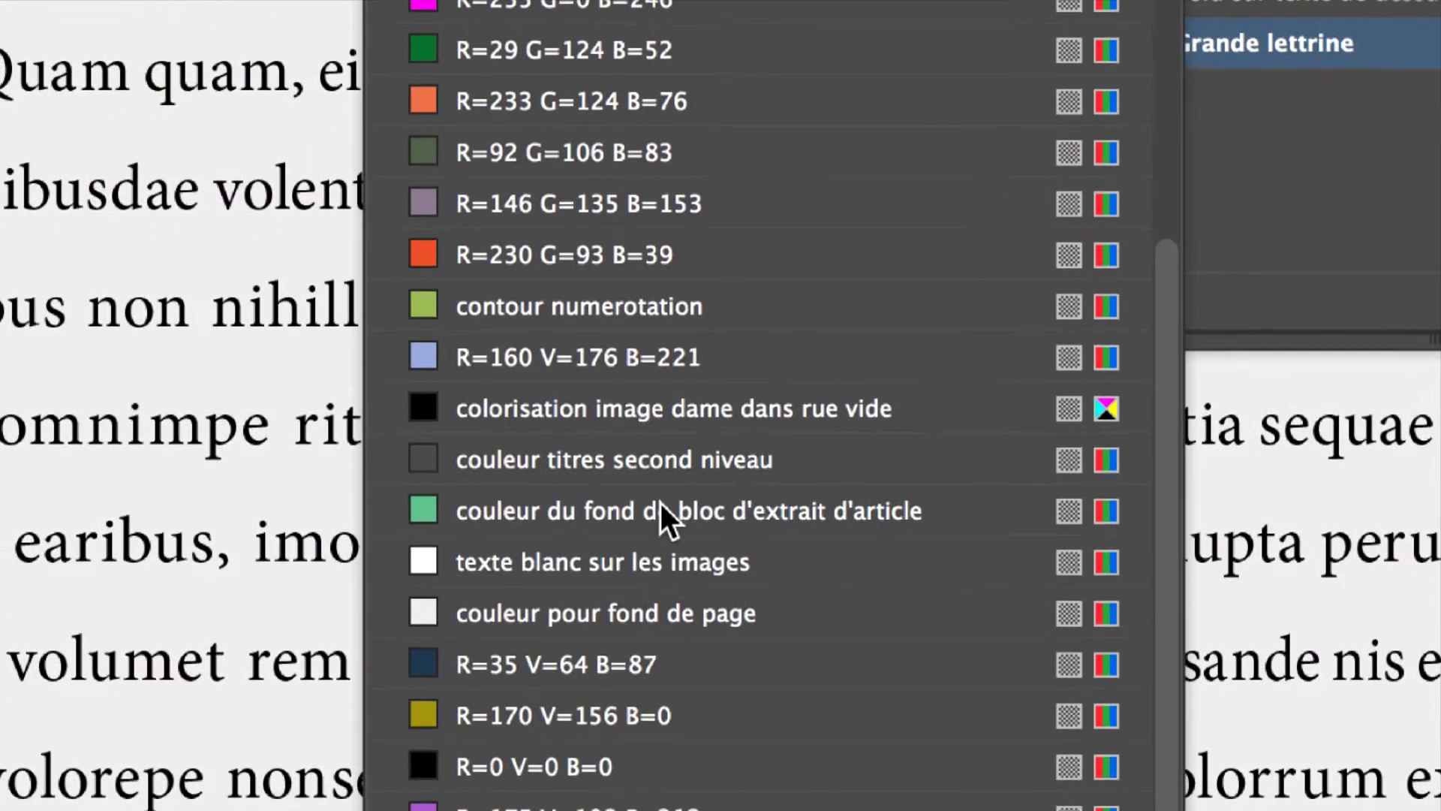
pyautogui.moveTo(660, 504)
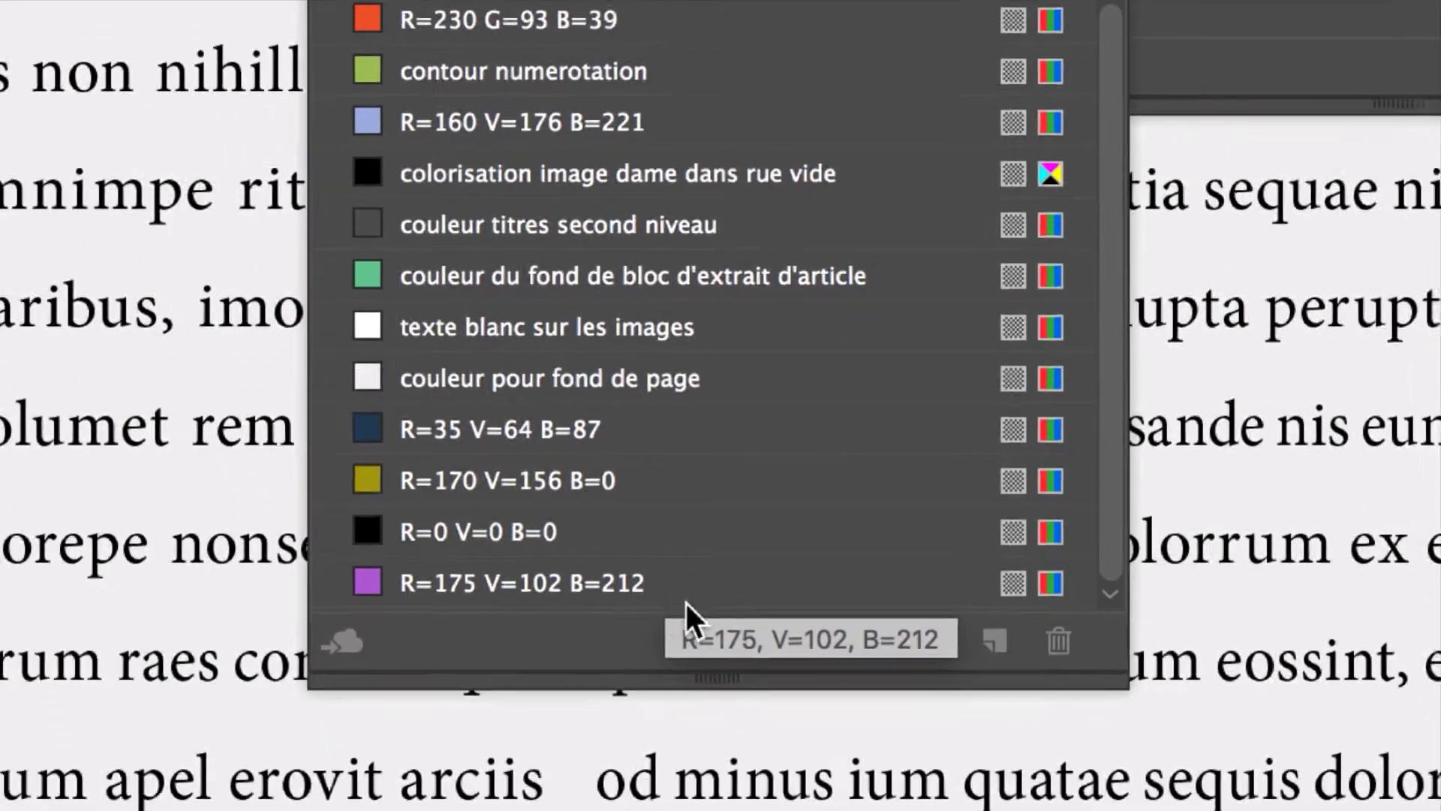
# Step: Rename the purple R=175 V=102 B=212 swatch "couleur pour grande lettrine" instead of naming it by its colour value
pyautogui.click(725, 675)
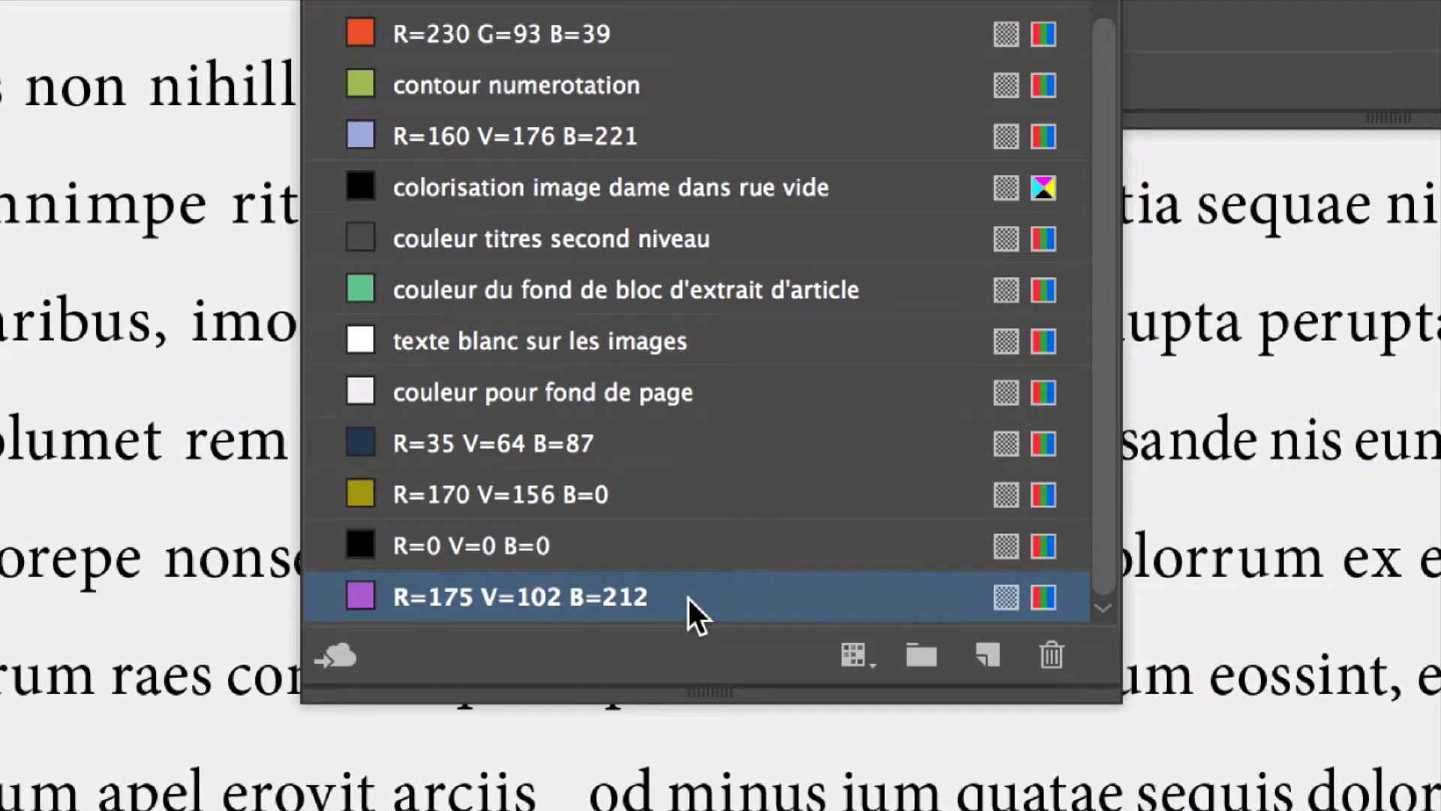
pyautogui.doubleClick(687, 598)
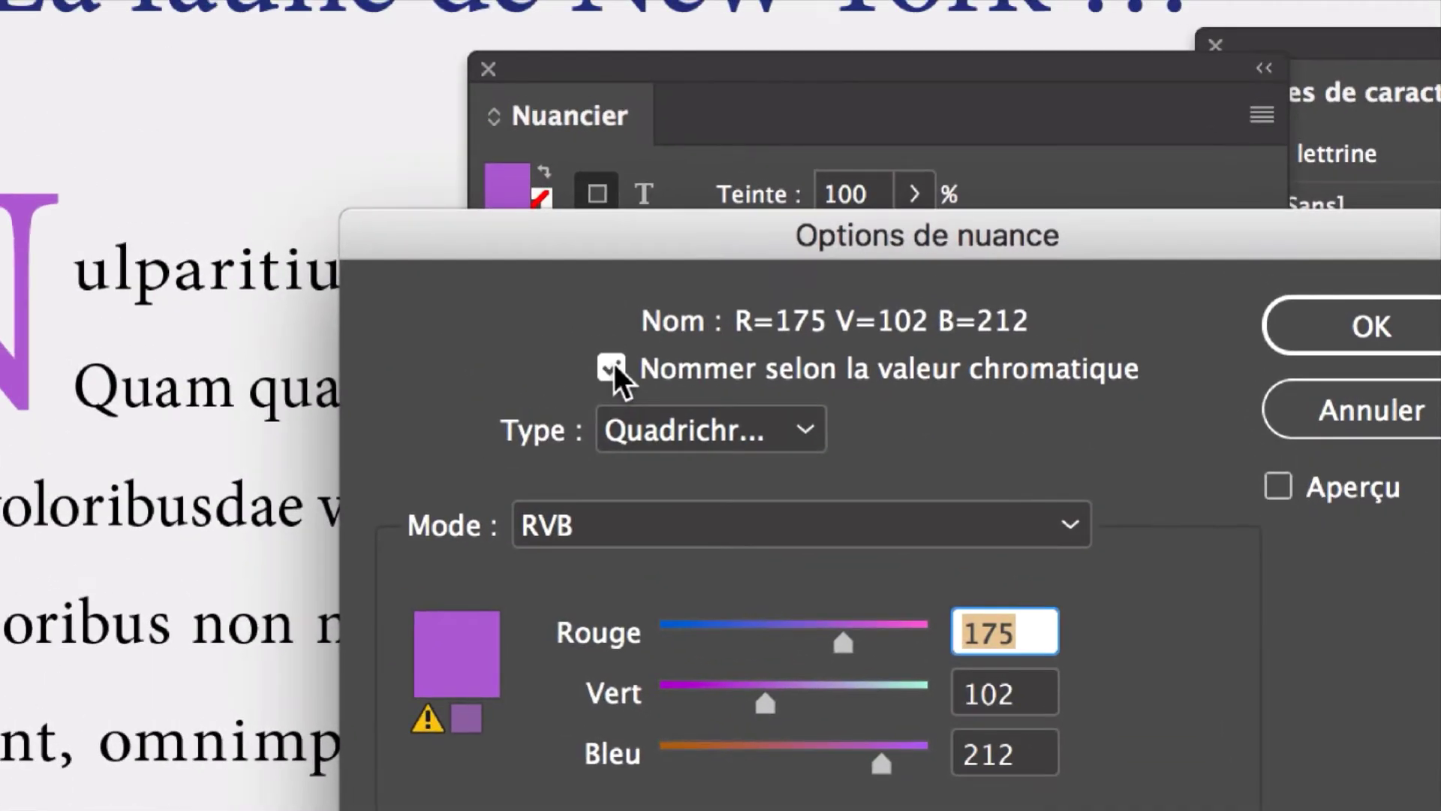
pyautogui.click(557, 245)
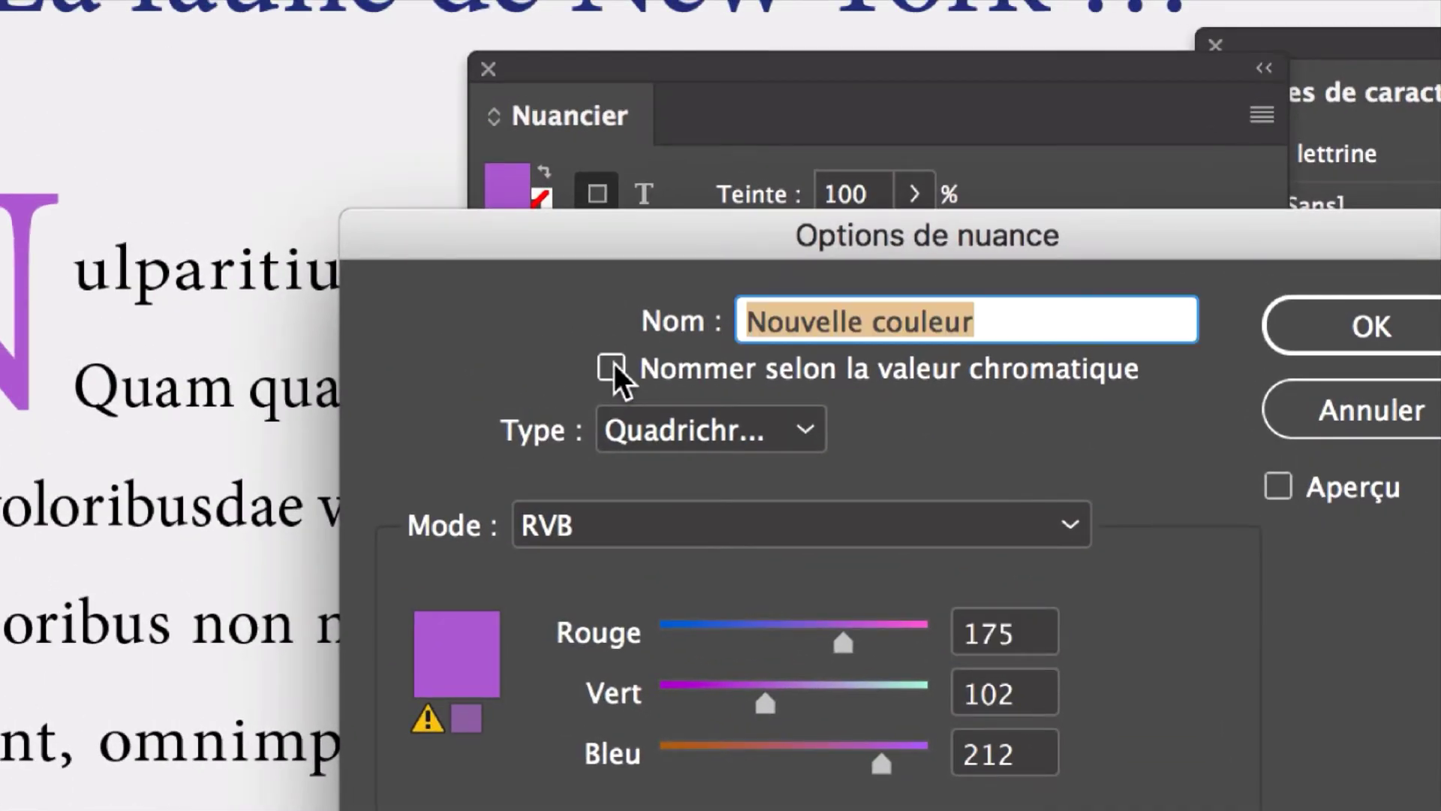
pyautogui.write('couleur pour ')
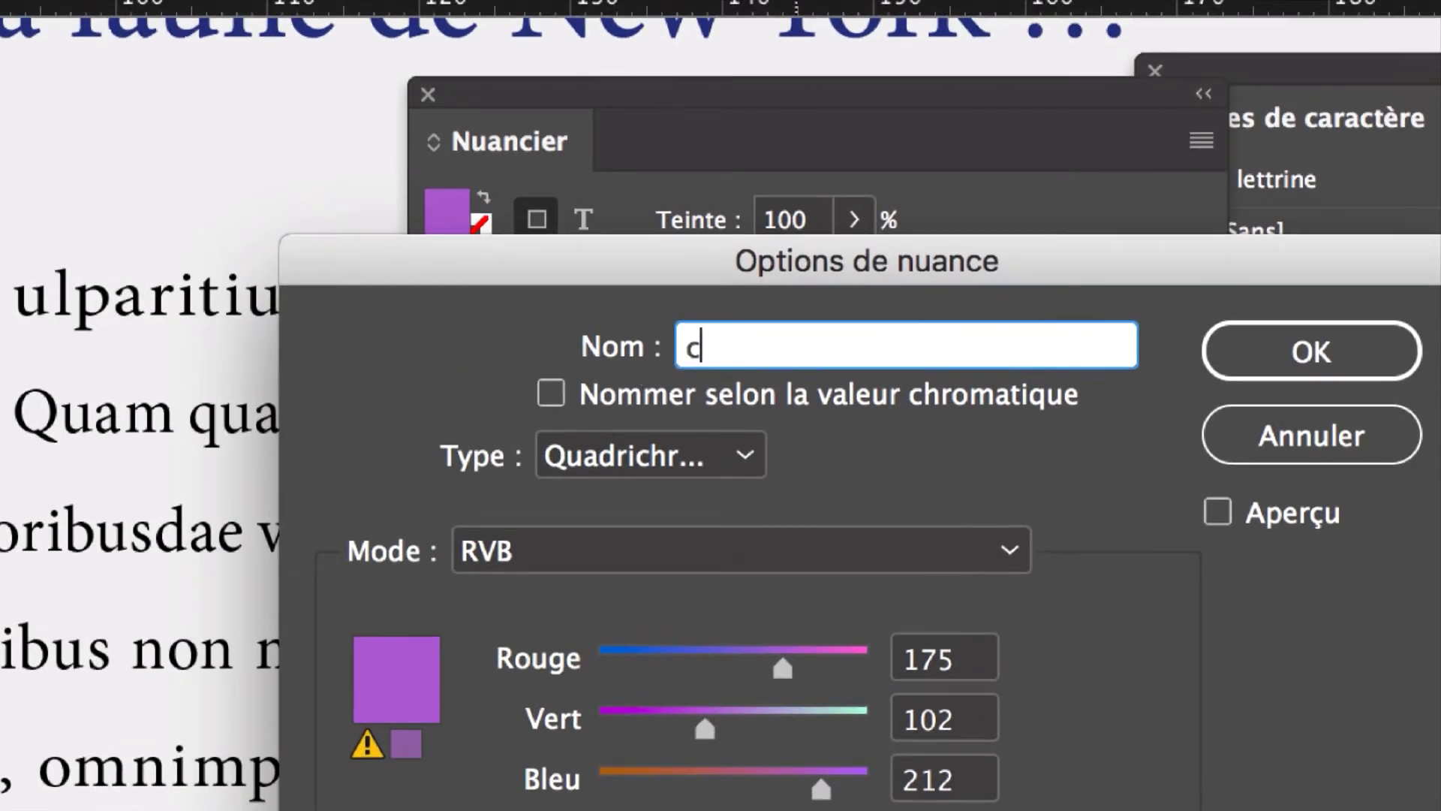
pyautogui.write('grande lettrine')
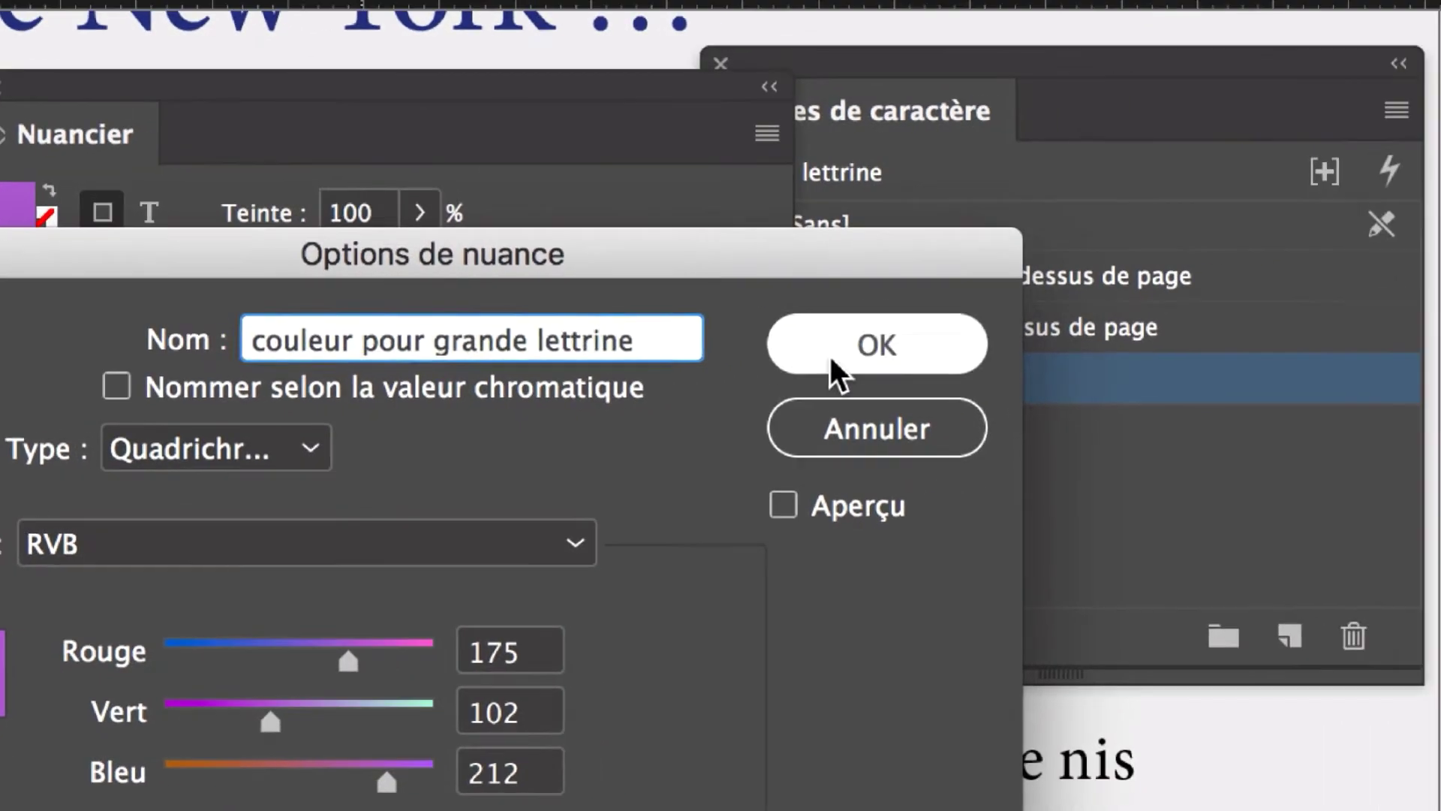
pyautogui.click(1272, 342)
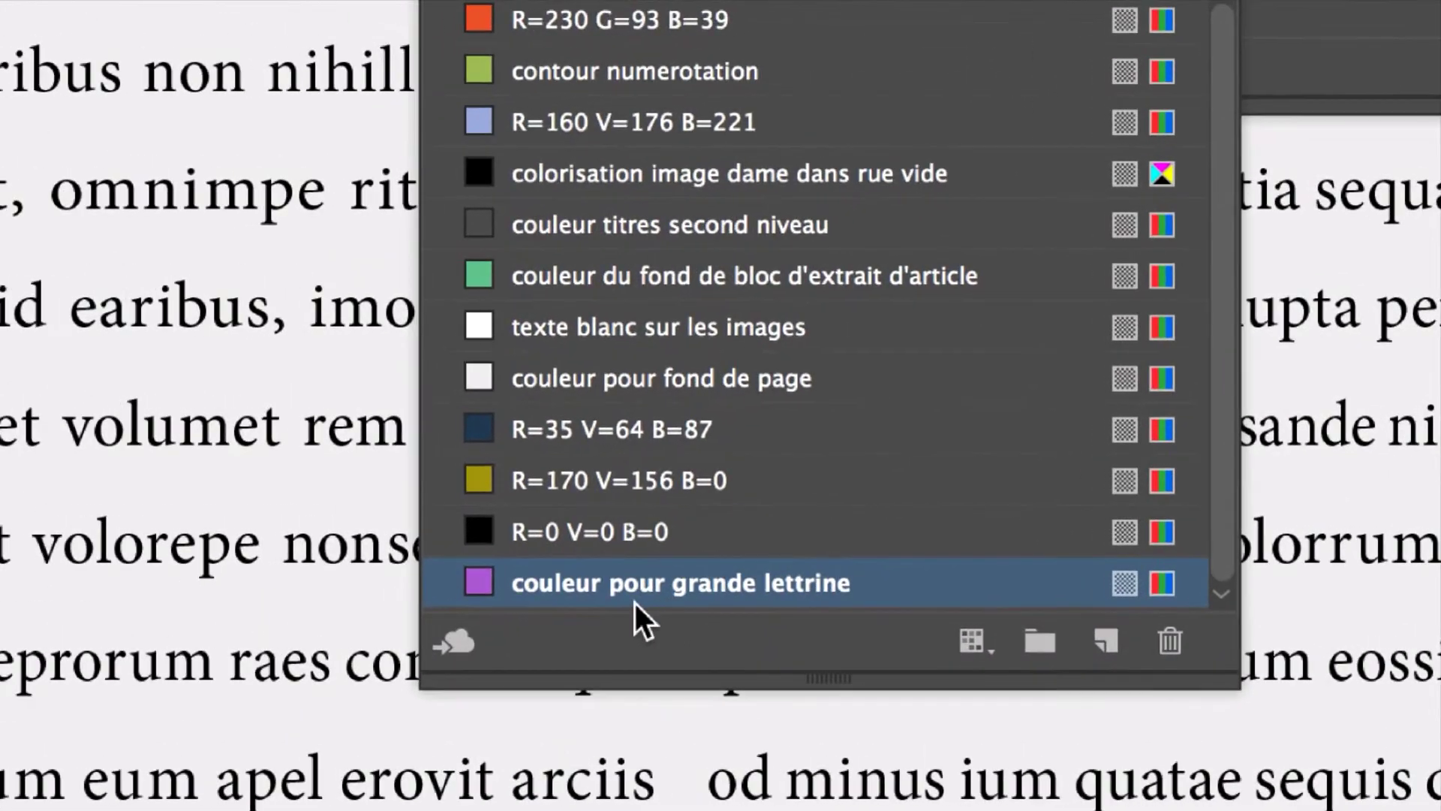
# Step: Clear the character styles and the swatches off the page by closing both
pyautogui.moveTo(530, 693)
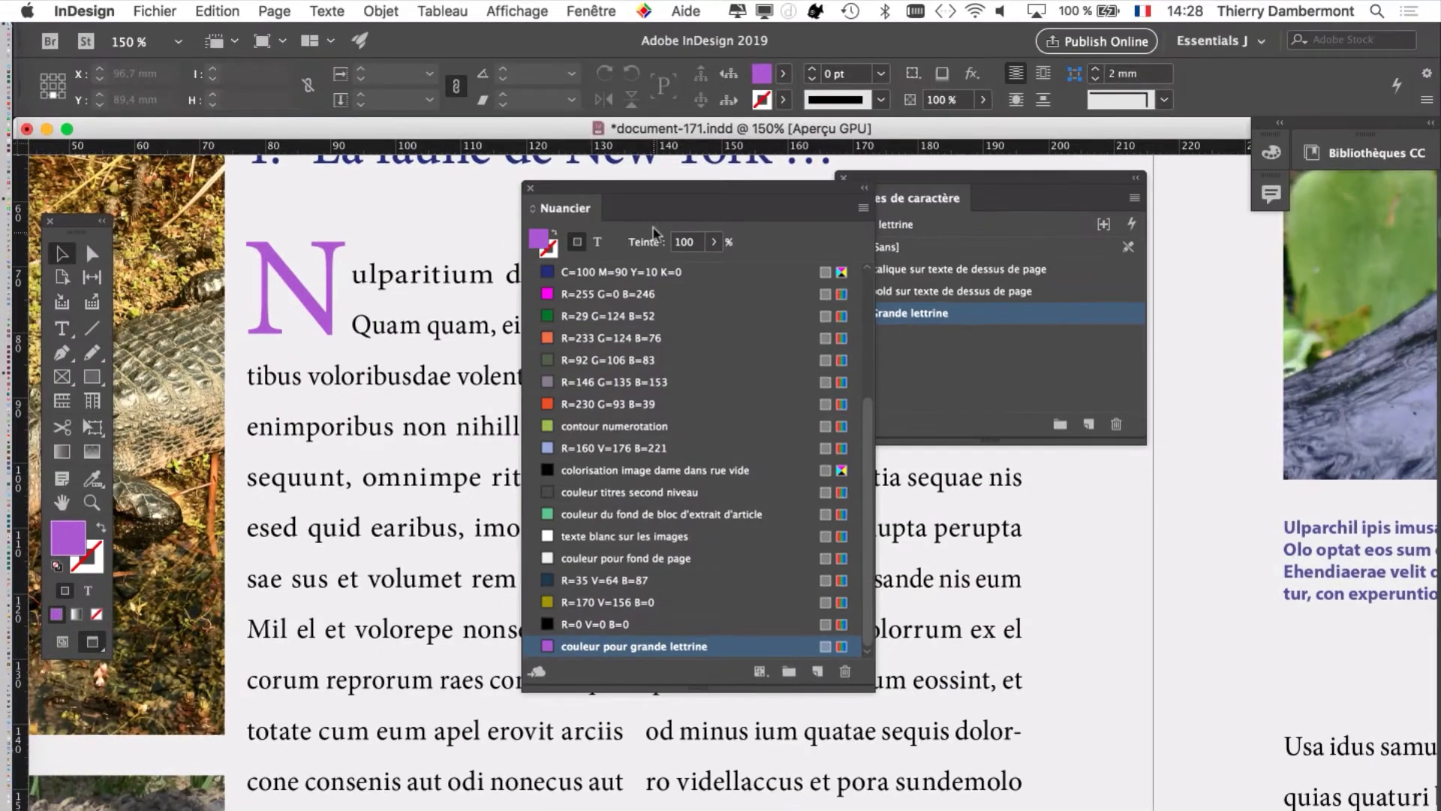
pyautogui.moveTo(642, 193); pyautogui.dragTo(1046, 353)
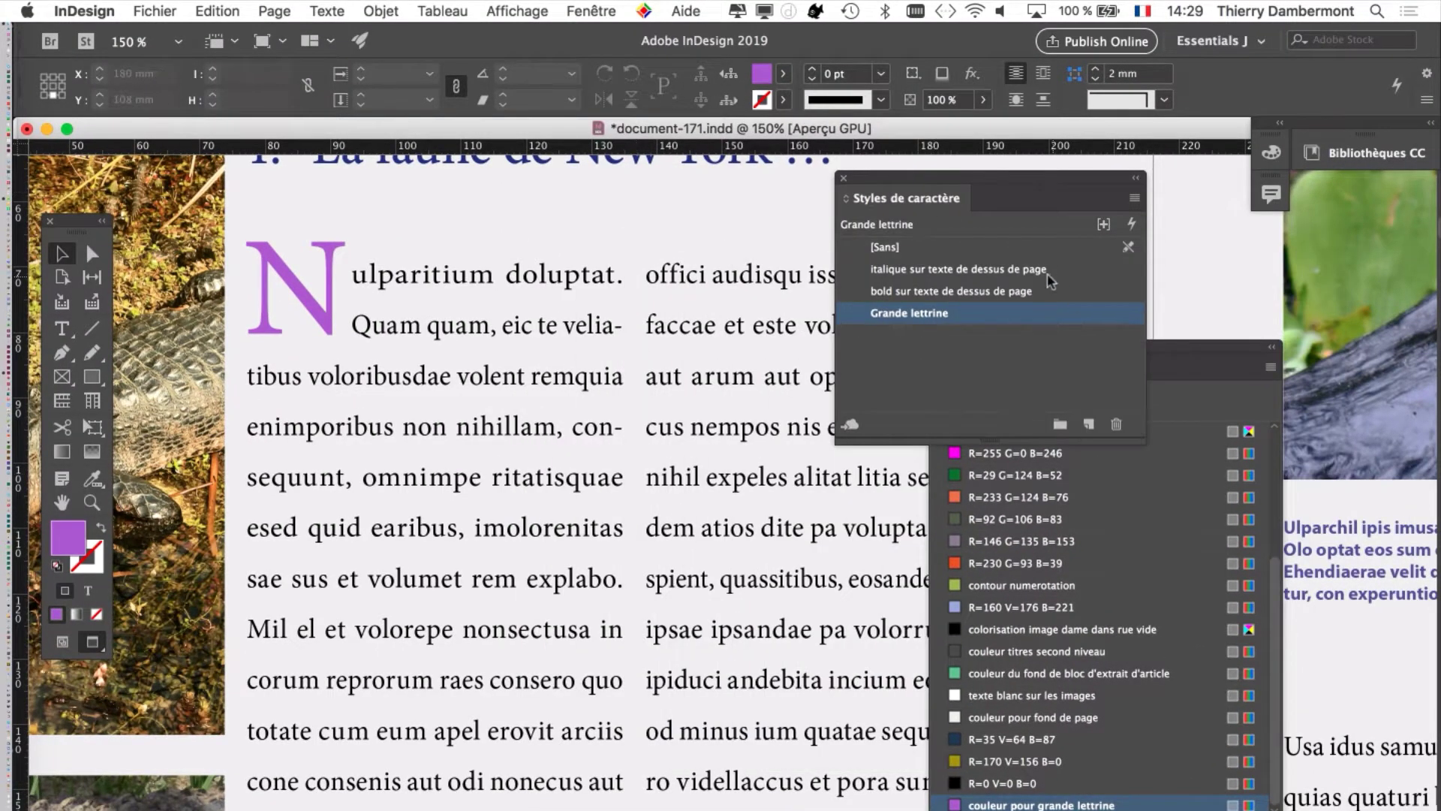
pyautogui.click(844, 177)
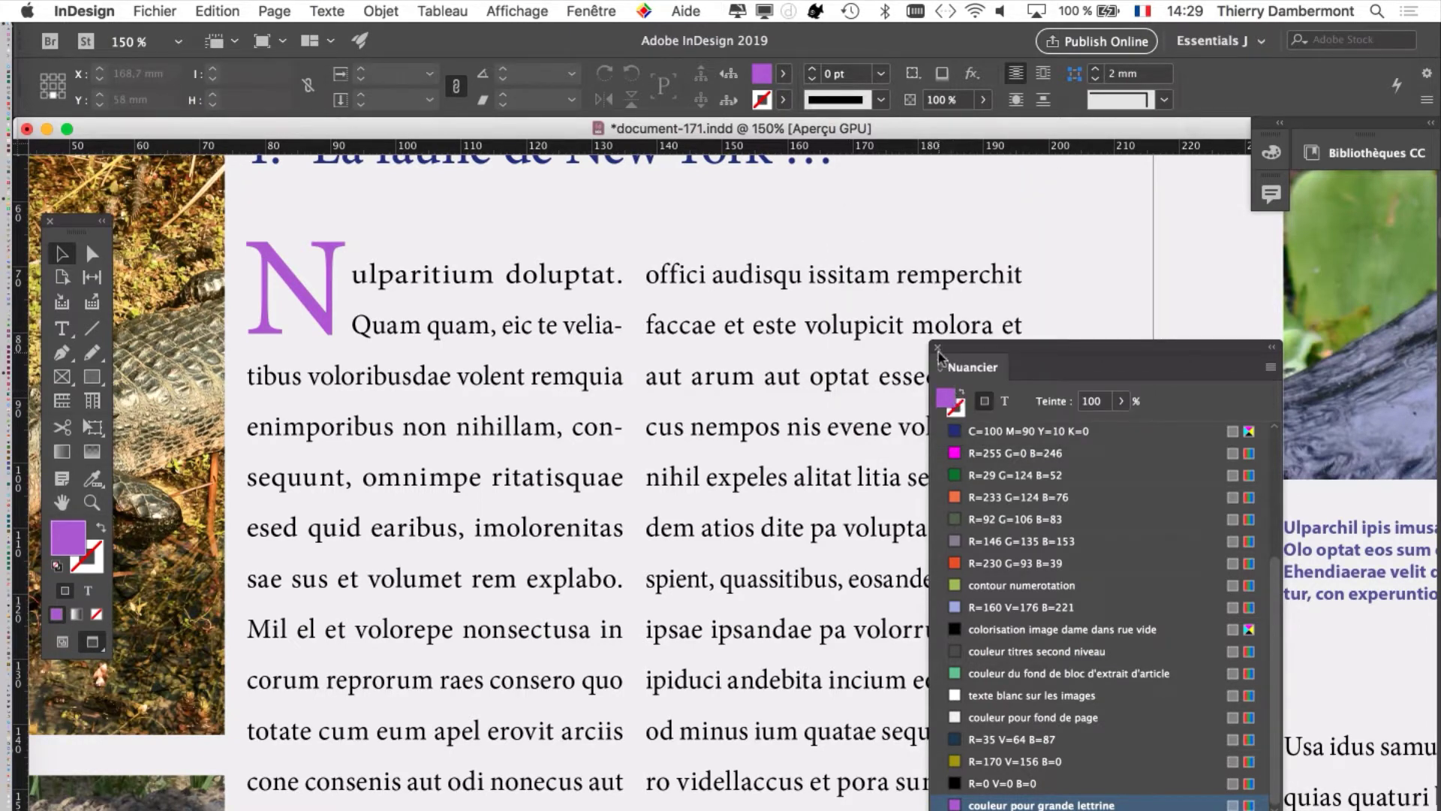
pyautogui.click(849, 417)
# Step: Save the document under the new name document-172.indd in the Dossier document-170 folder
pyautogui.click(166, 10)
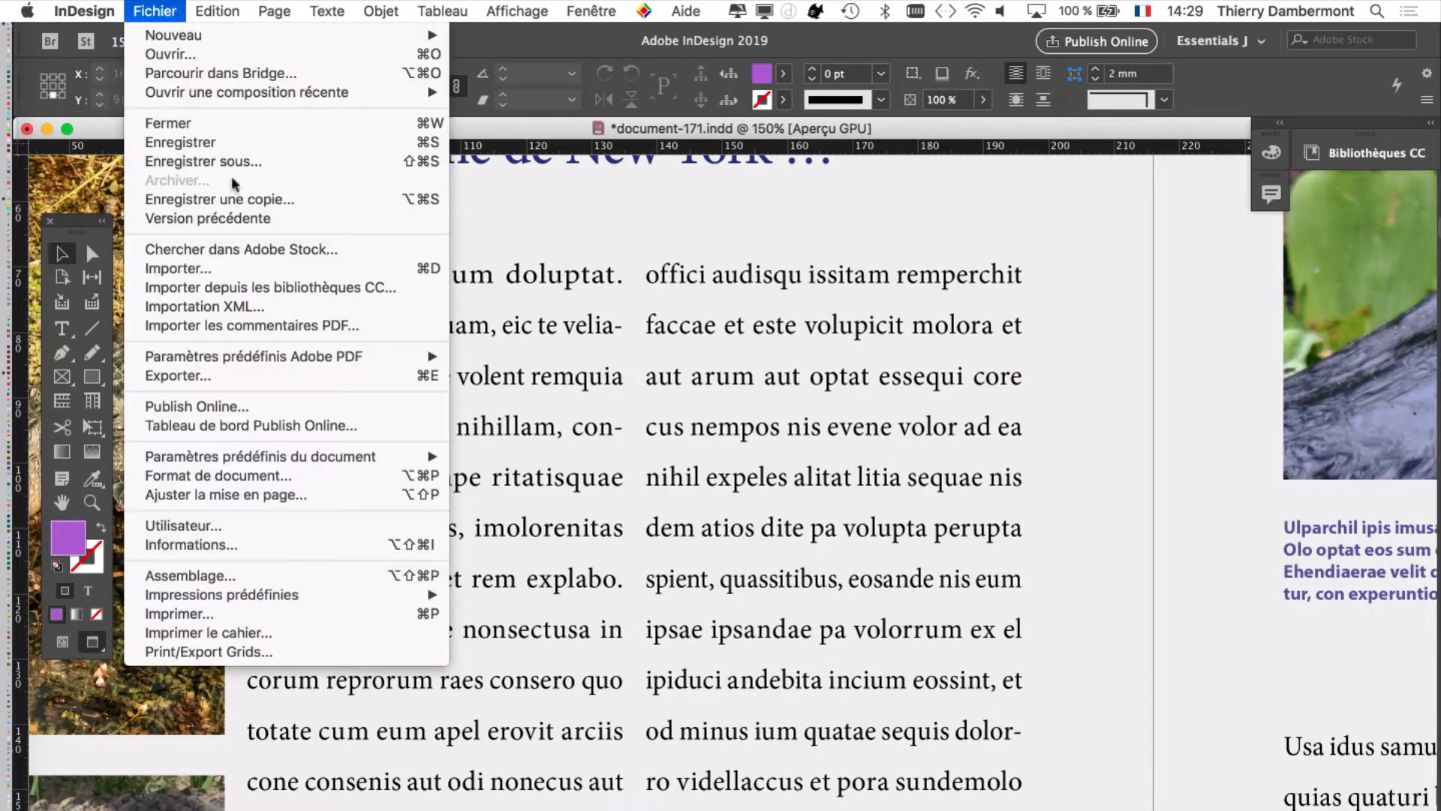
pyautogui.click(233, 162)
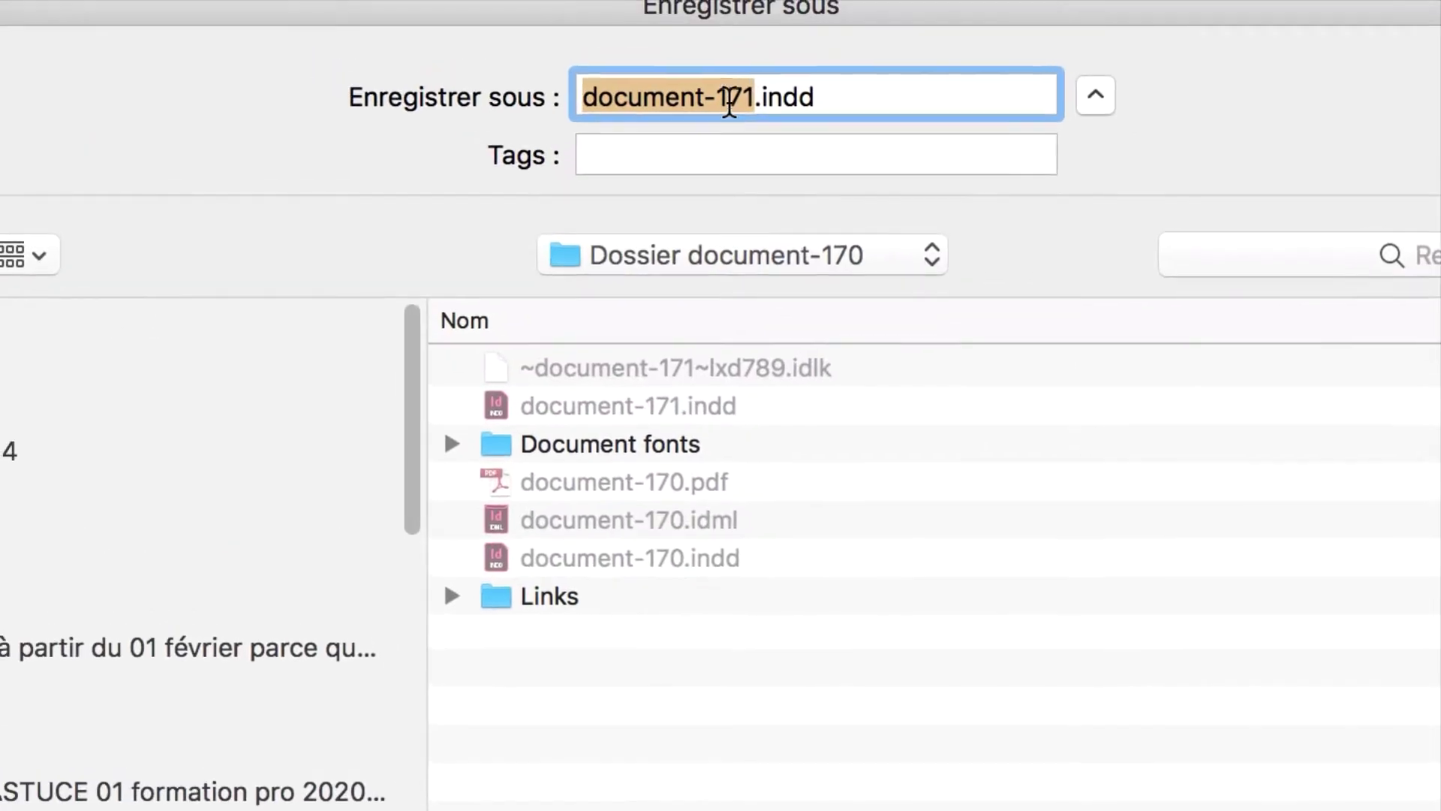
pyautogui.click(726, 93)
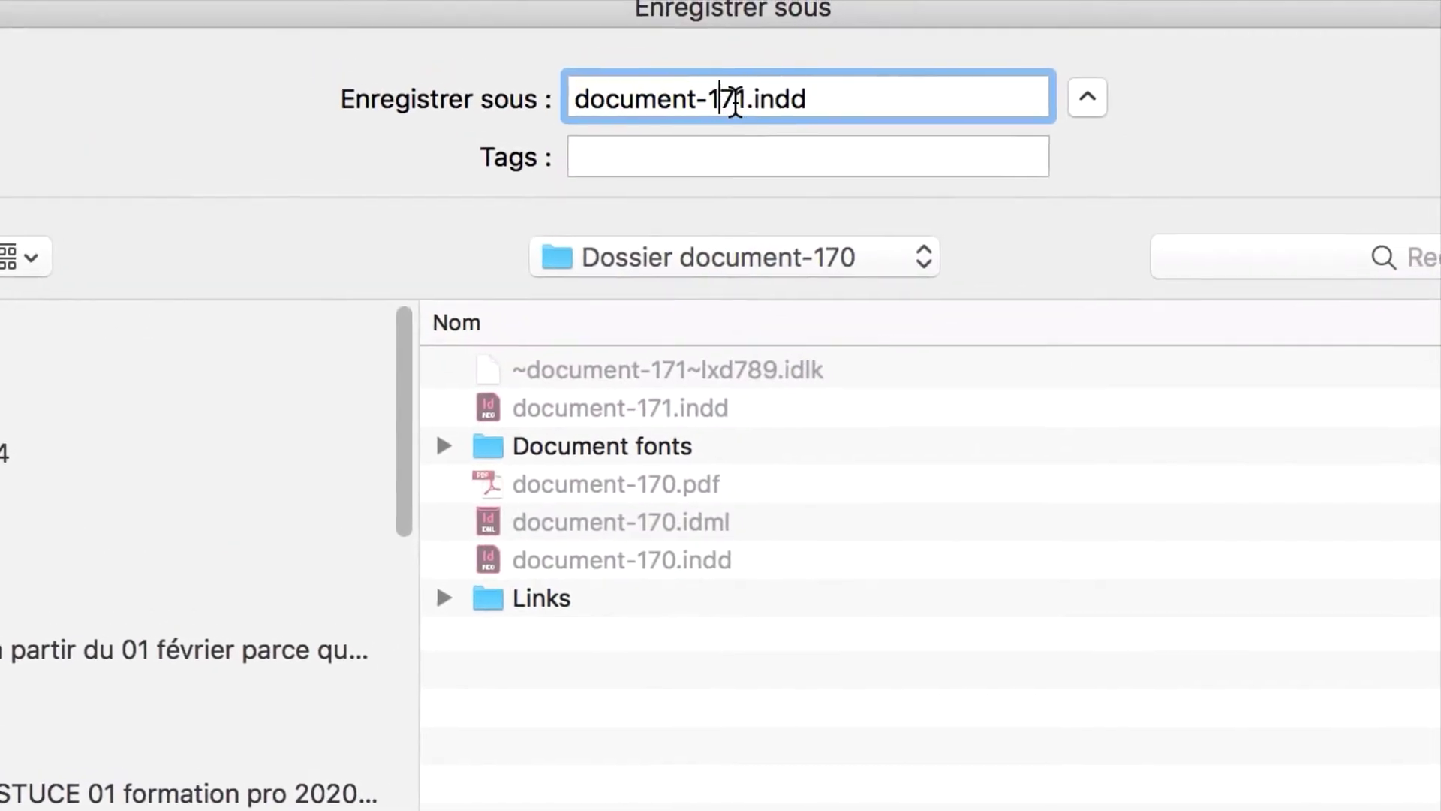
pyautogui.click(736, 103)
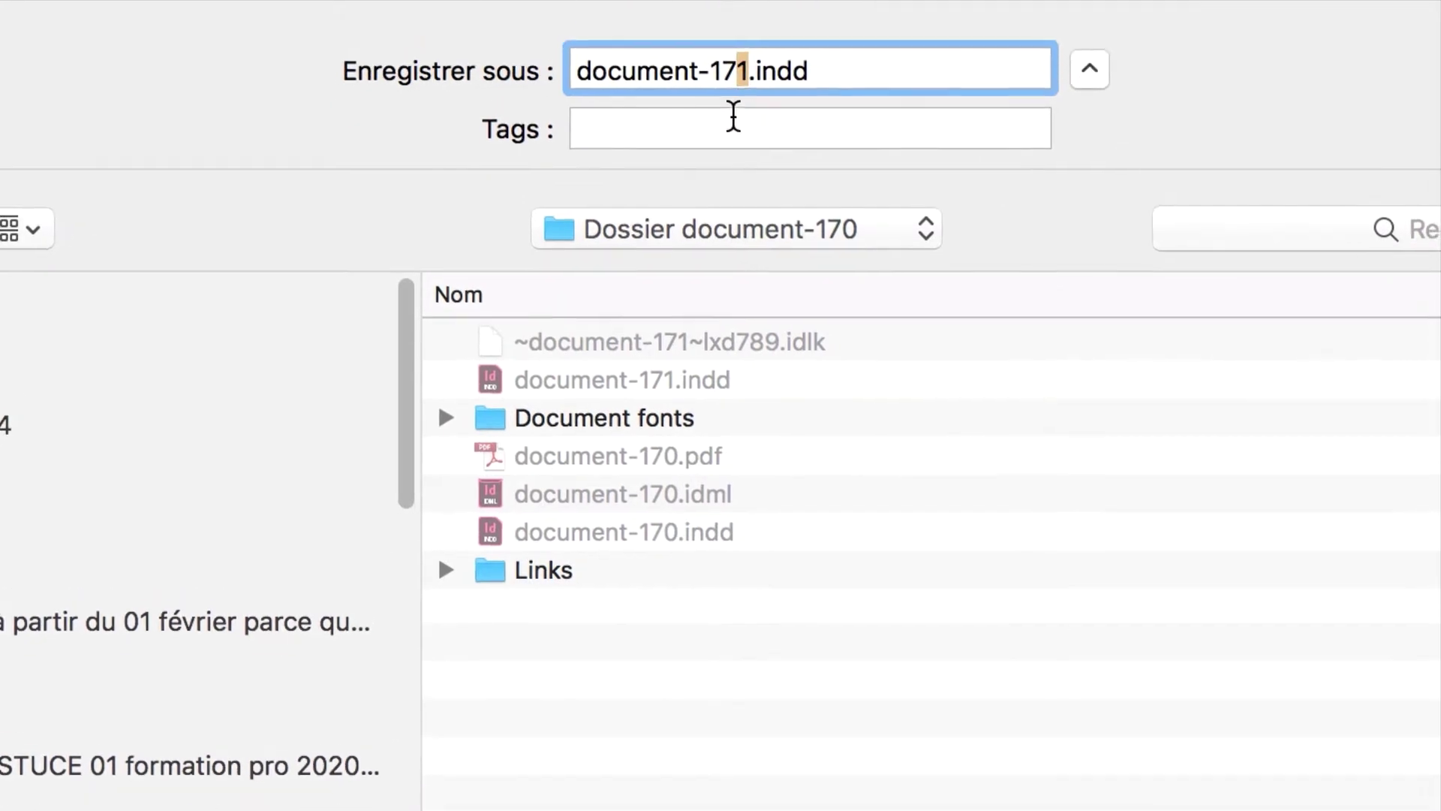
pyautogui.press('BackSpace')
pyautogui.write('2')
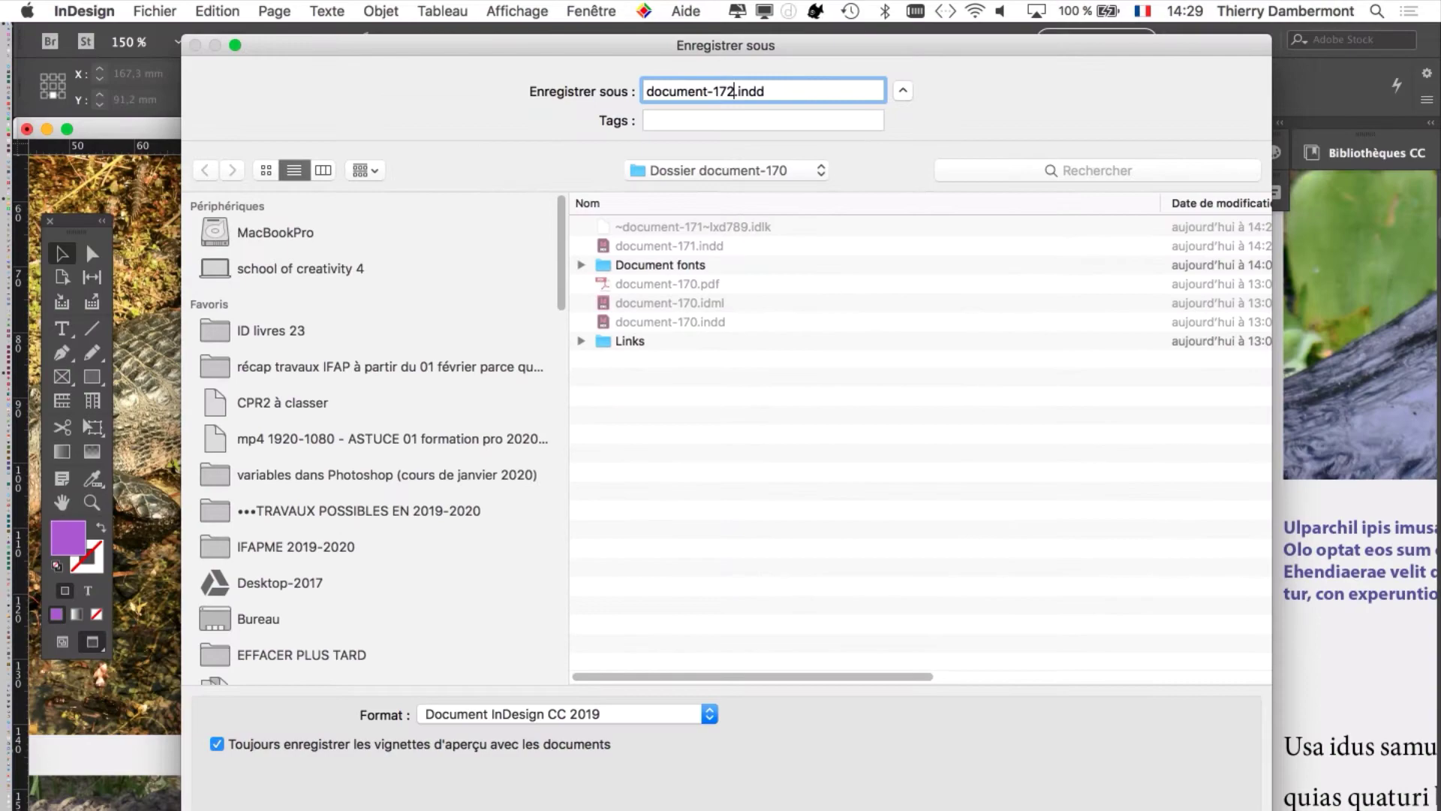
pyautogui.press('Return')
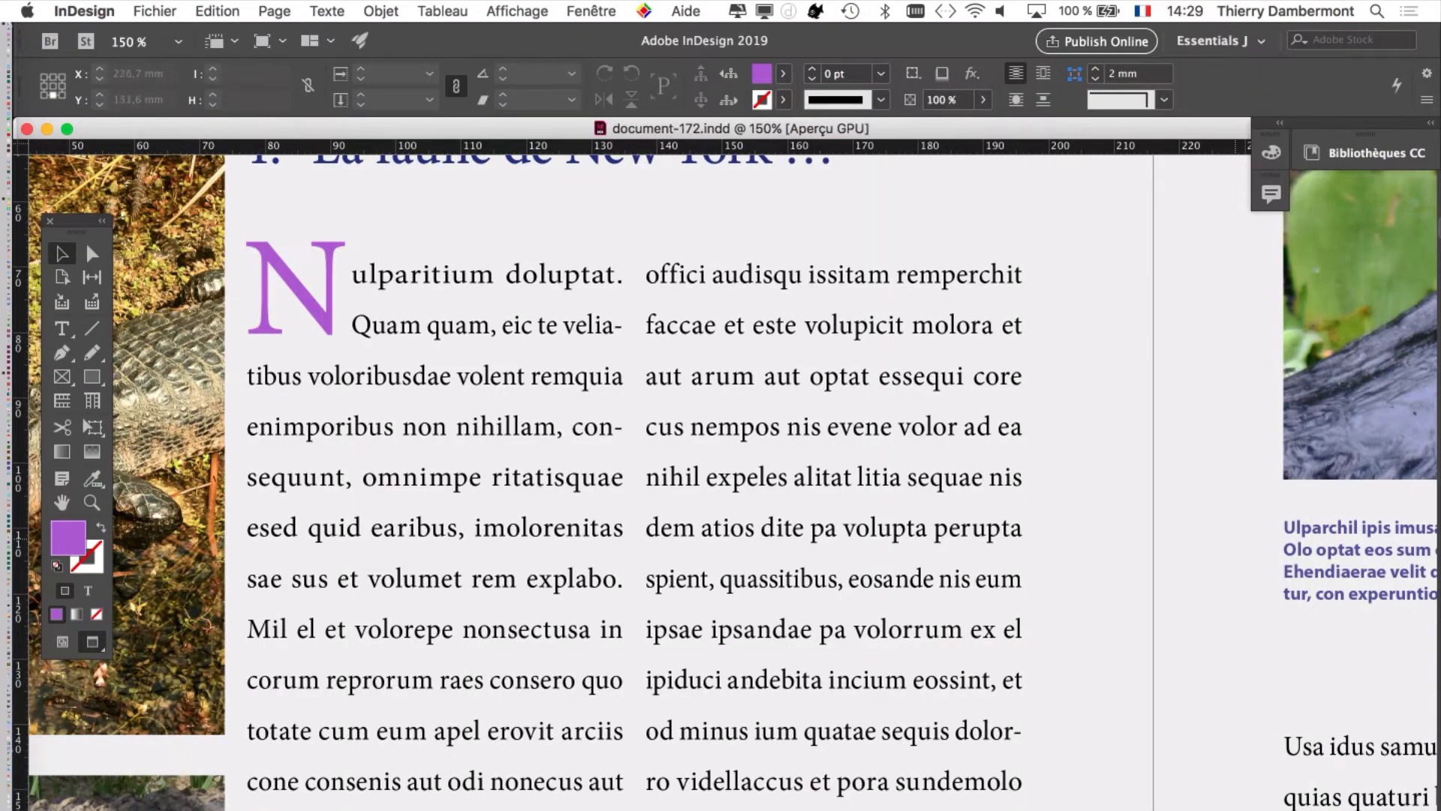
# Step: Zoom out to 75% around the opening article and leave preview mode to show guides, frame edges and hidden characters
pyautogui.press('super+minus')
pyautogui.press('super+minus')
pyautogui.press('super+minus')
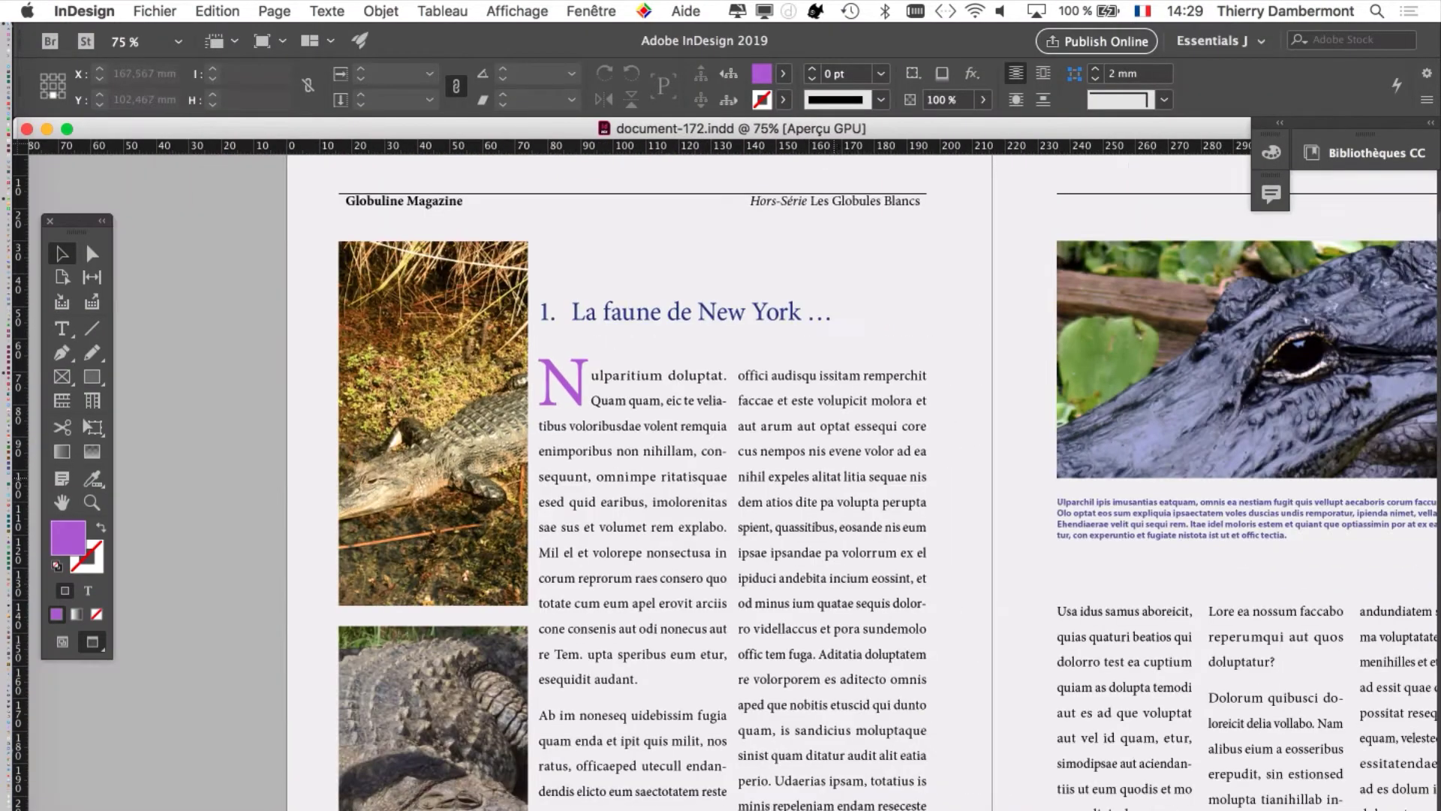
pyautogui.scroll(-5, 721, 473)
pyautogui.hscroll(3, 721, 473)
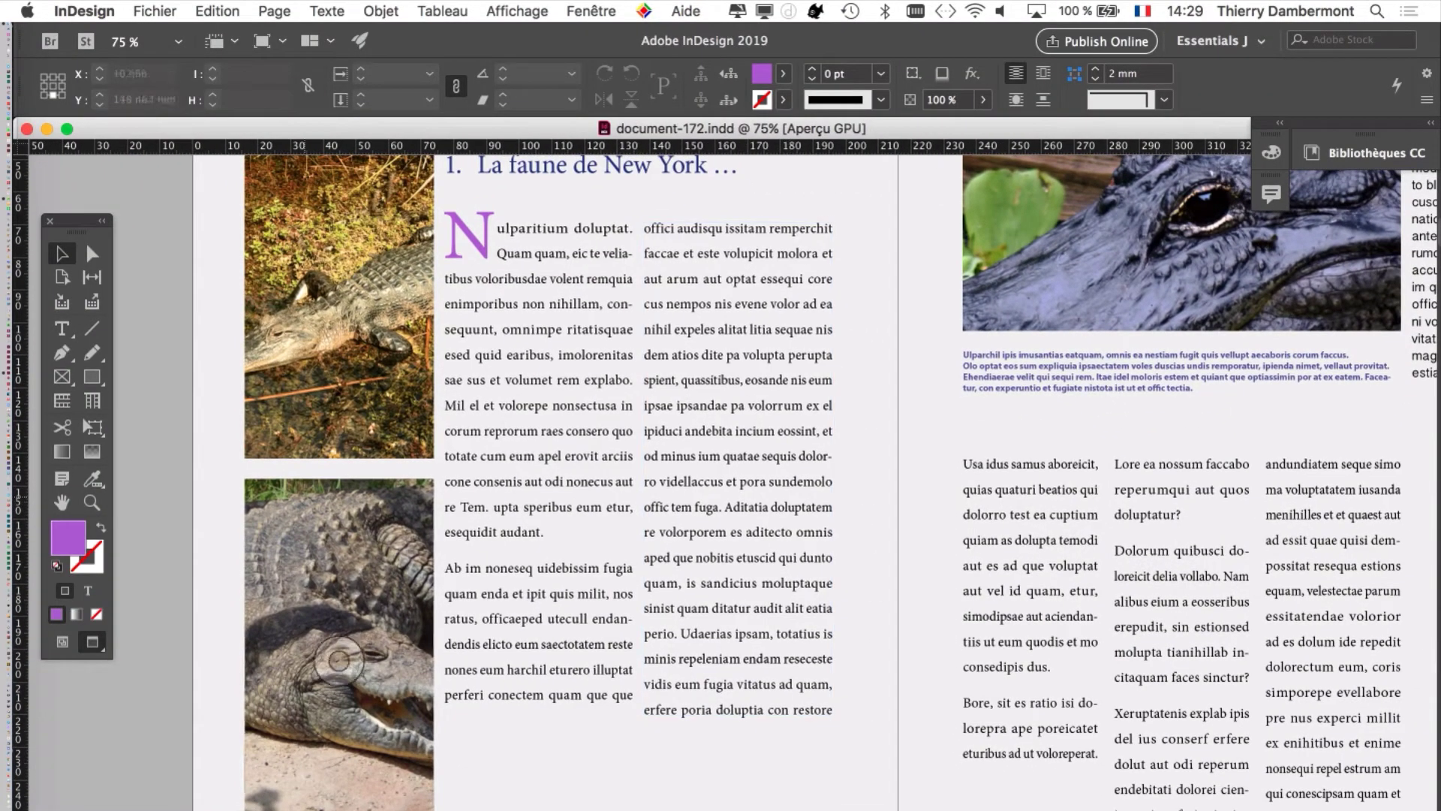
pyautogui.press('w')
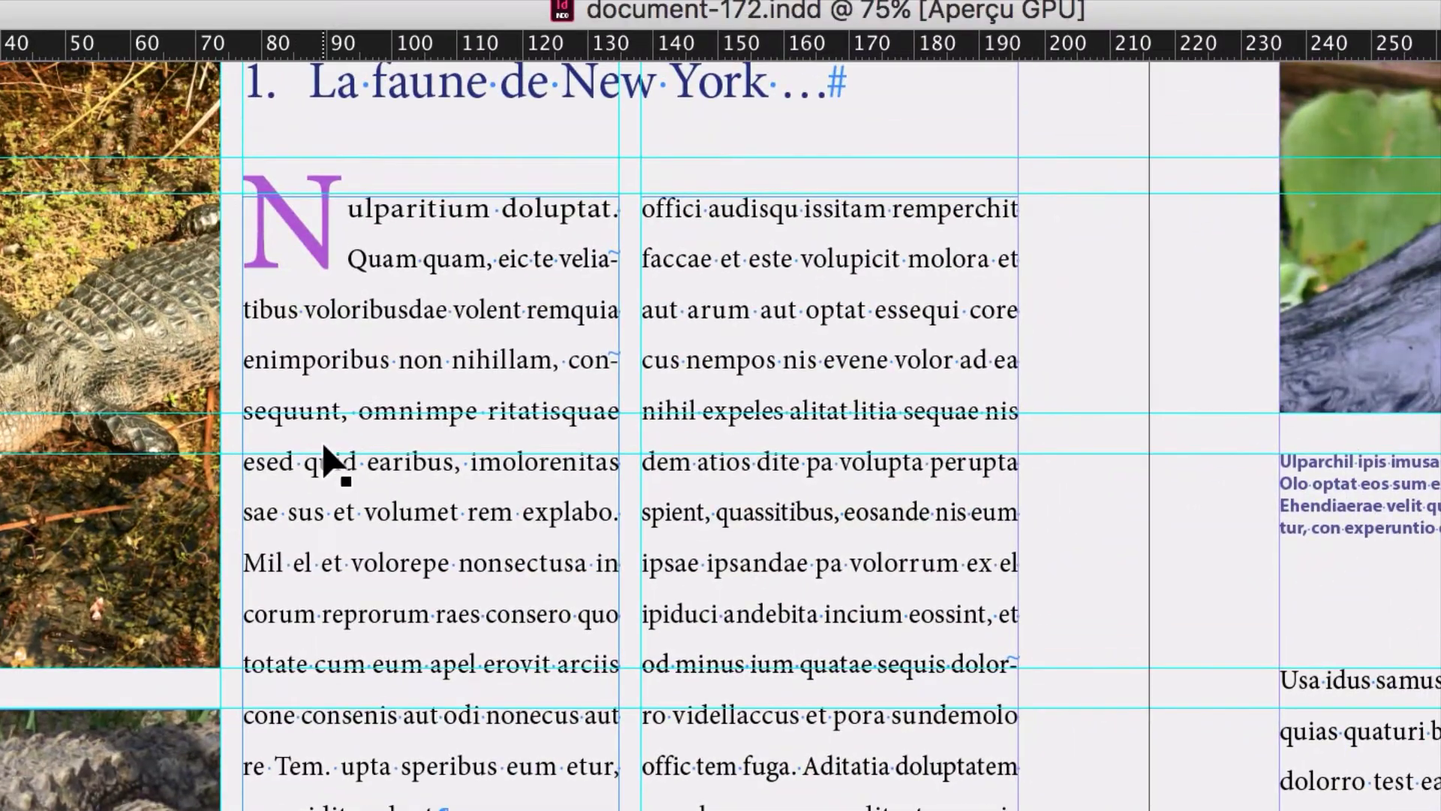
# Step: Select the article's two linked column frames in turn to examine how their justified text is threaded
pyautogui.click(532, 349)
pyautogui.click(660, 451)
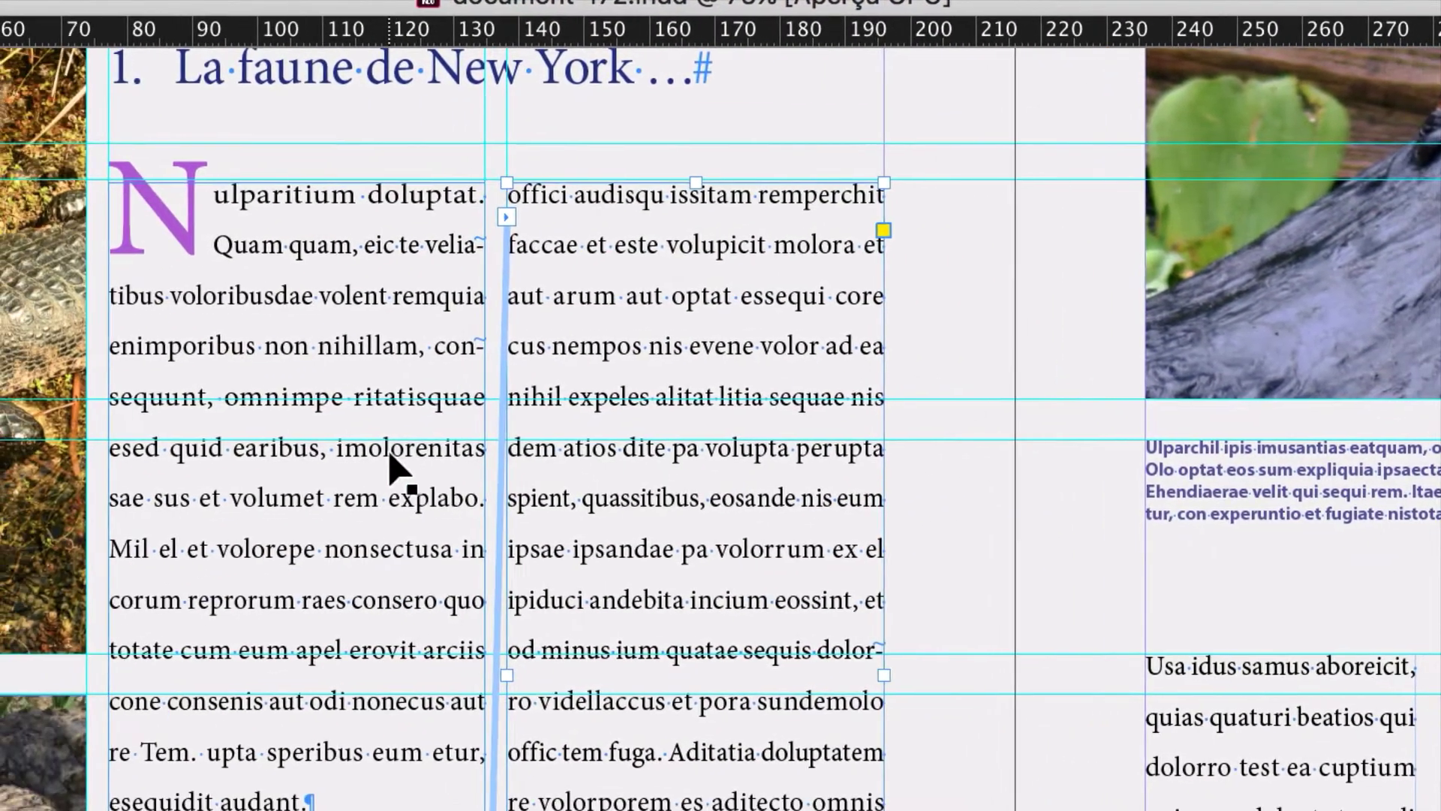
pyautogui.click(214, 485)
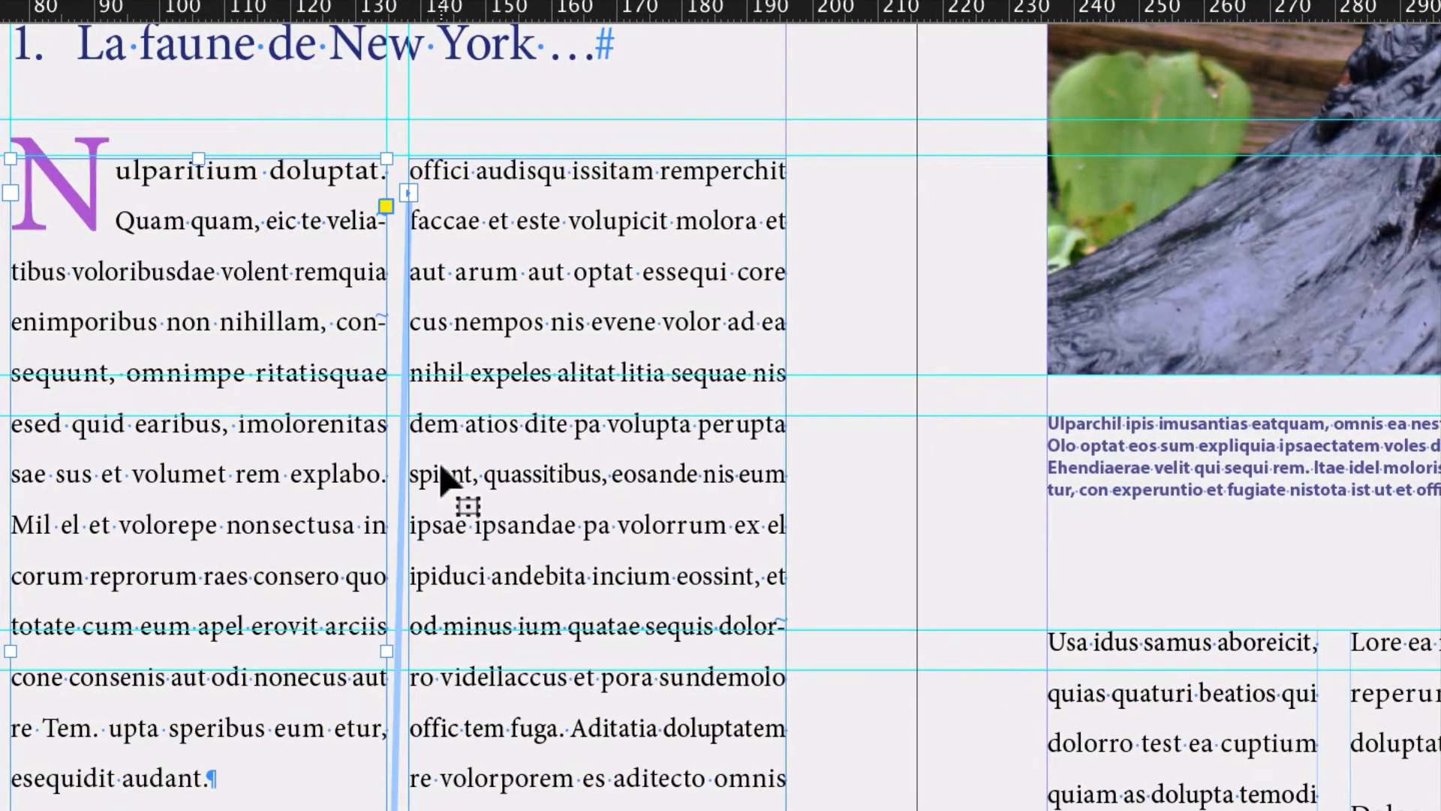
pyautogui.click(541, 504)
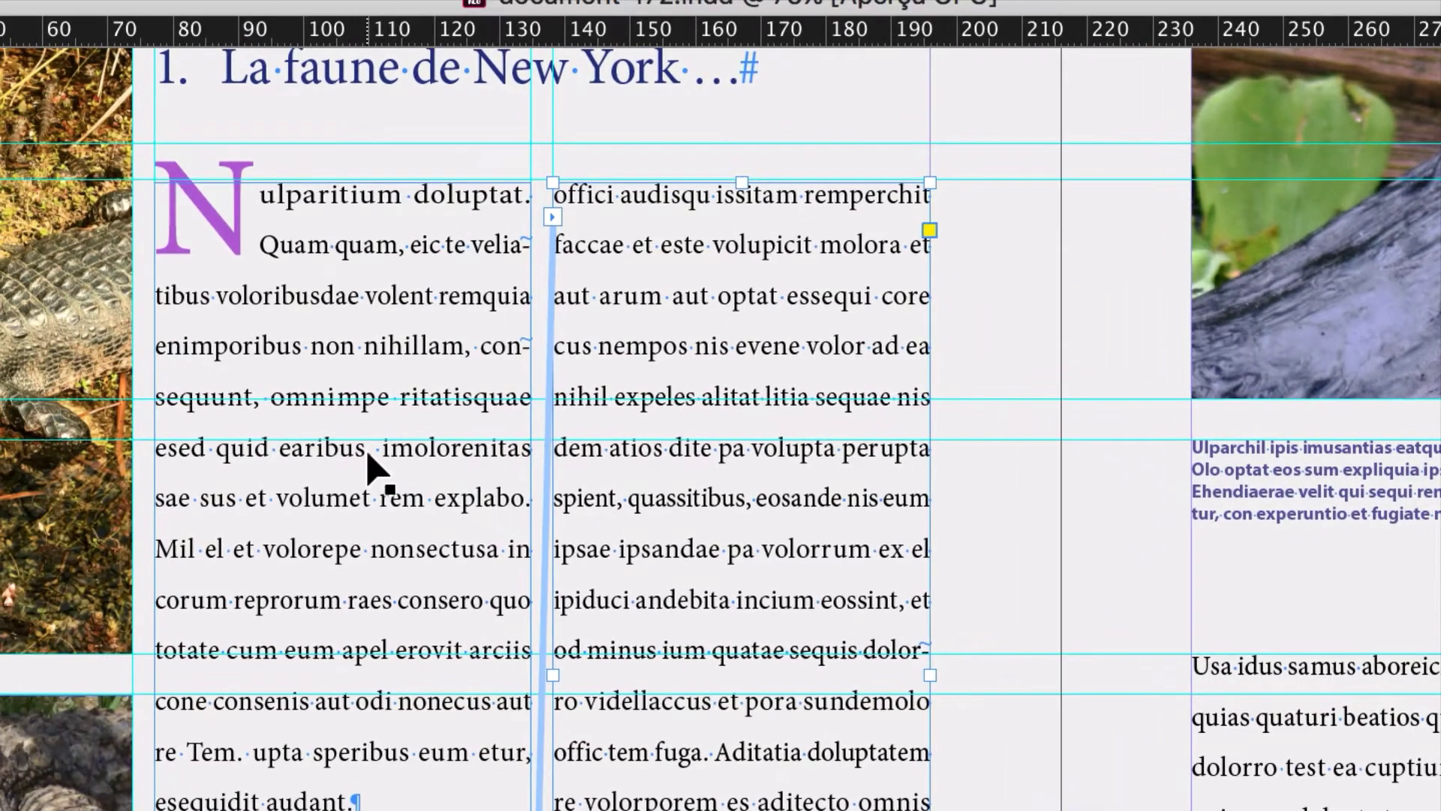
pyautogui.click(211, 434)
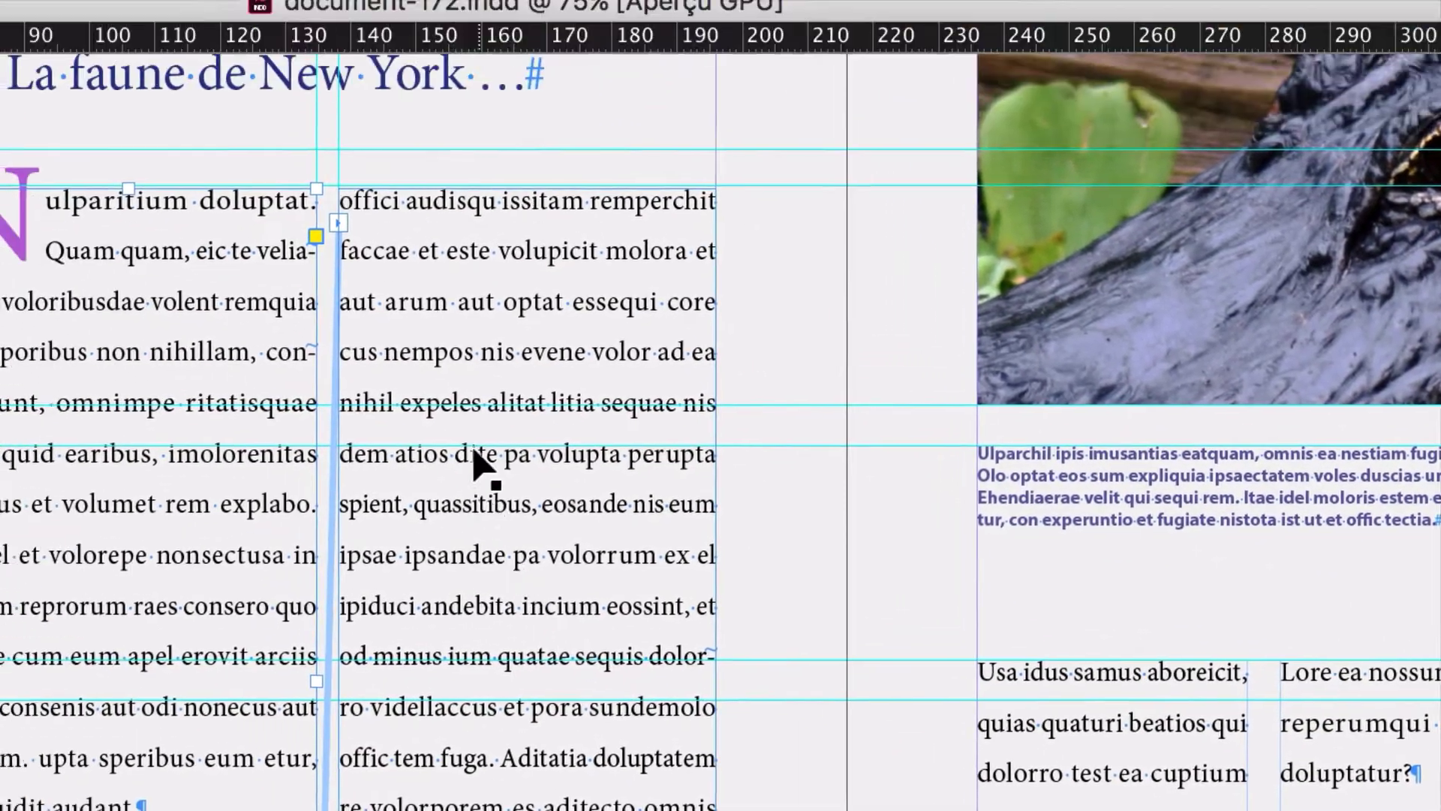
# Step: Try replacing the two columns with one by deleting the second text frame and widening the first across both columns
pyautogui.click(474, 462)
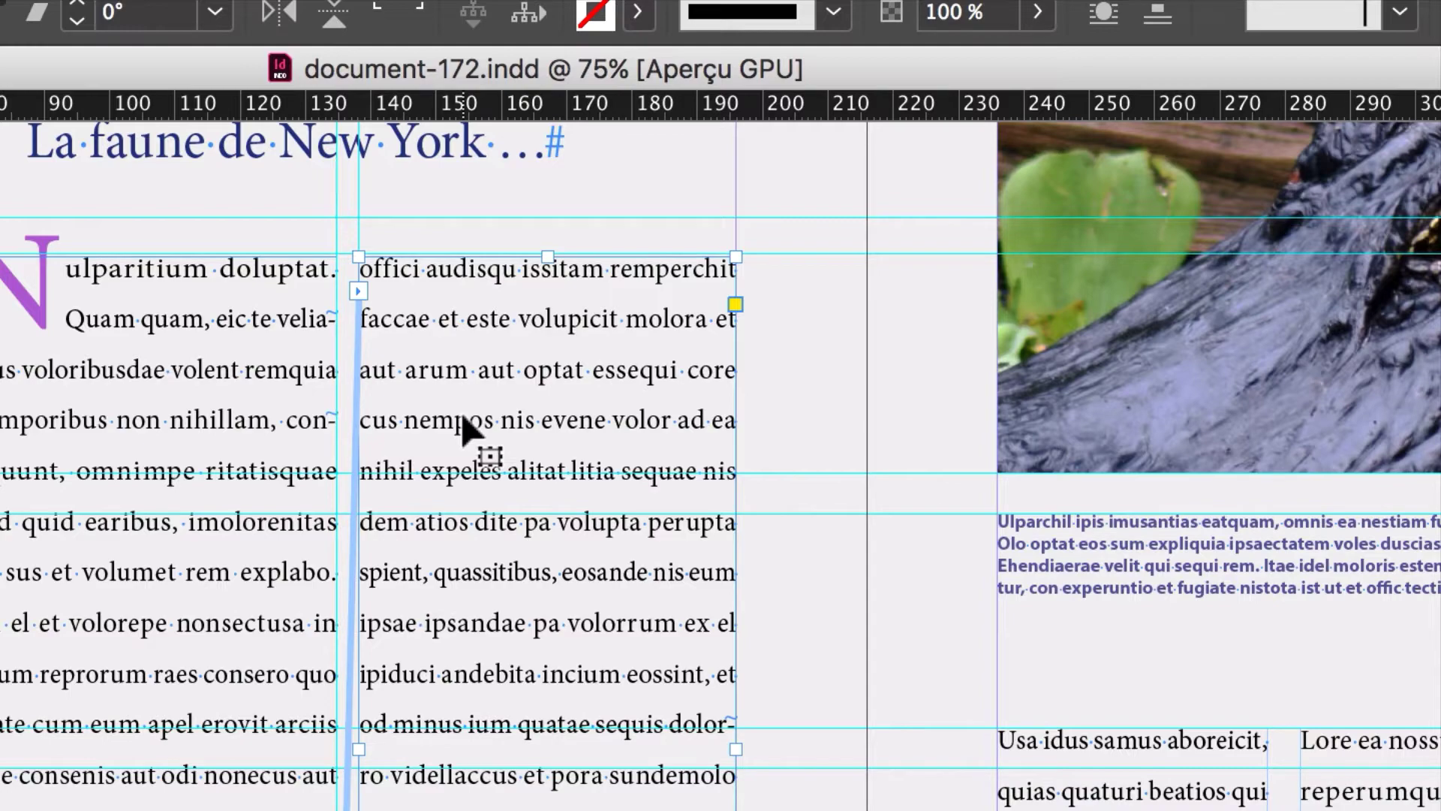
pyautogui.press('Delete')
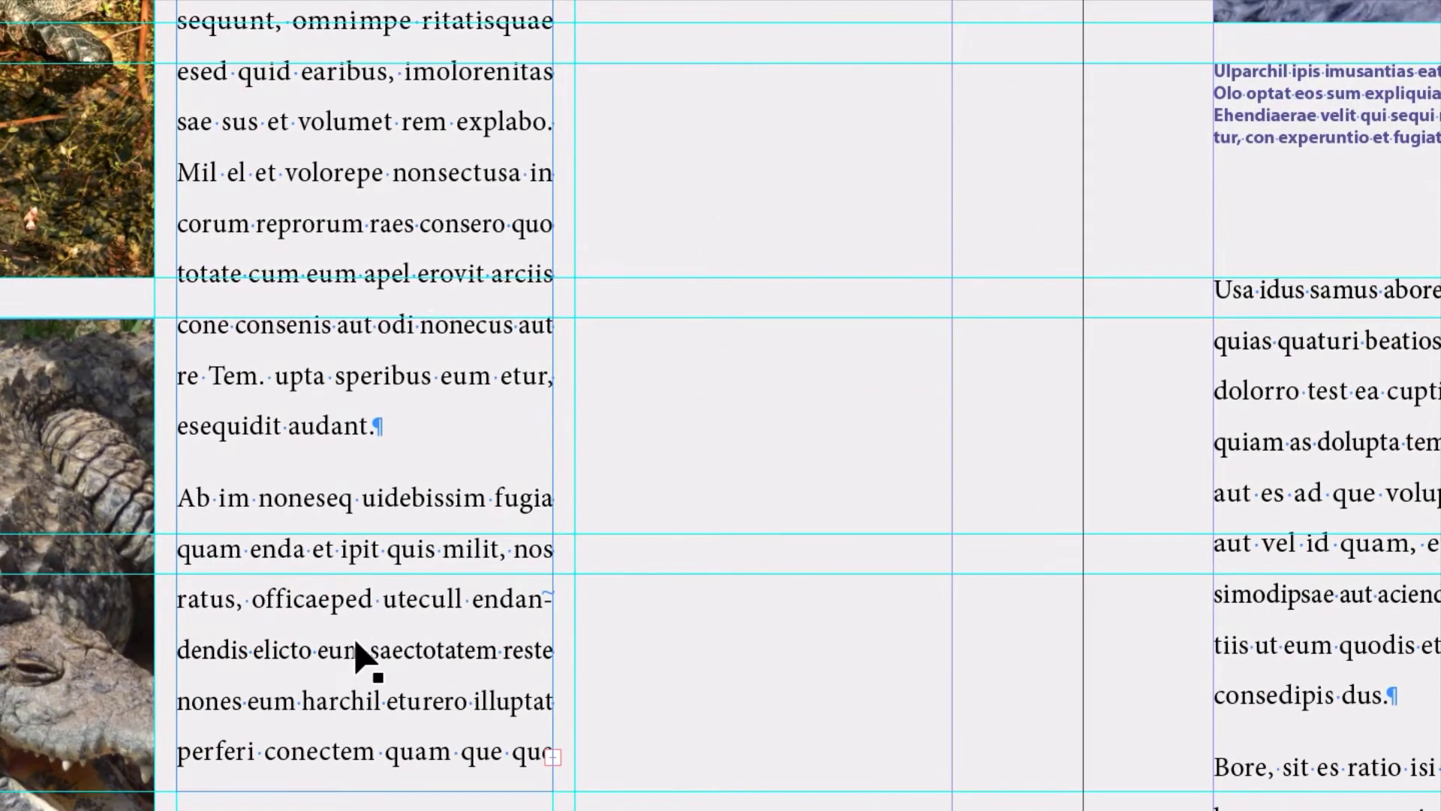
pyautogui.click(356, 650)
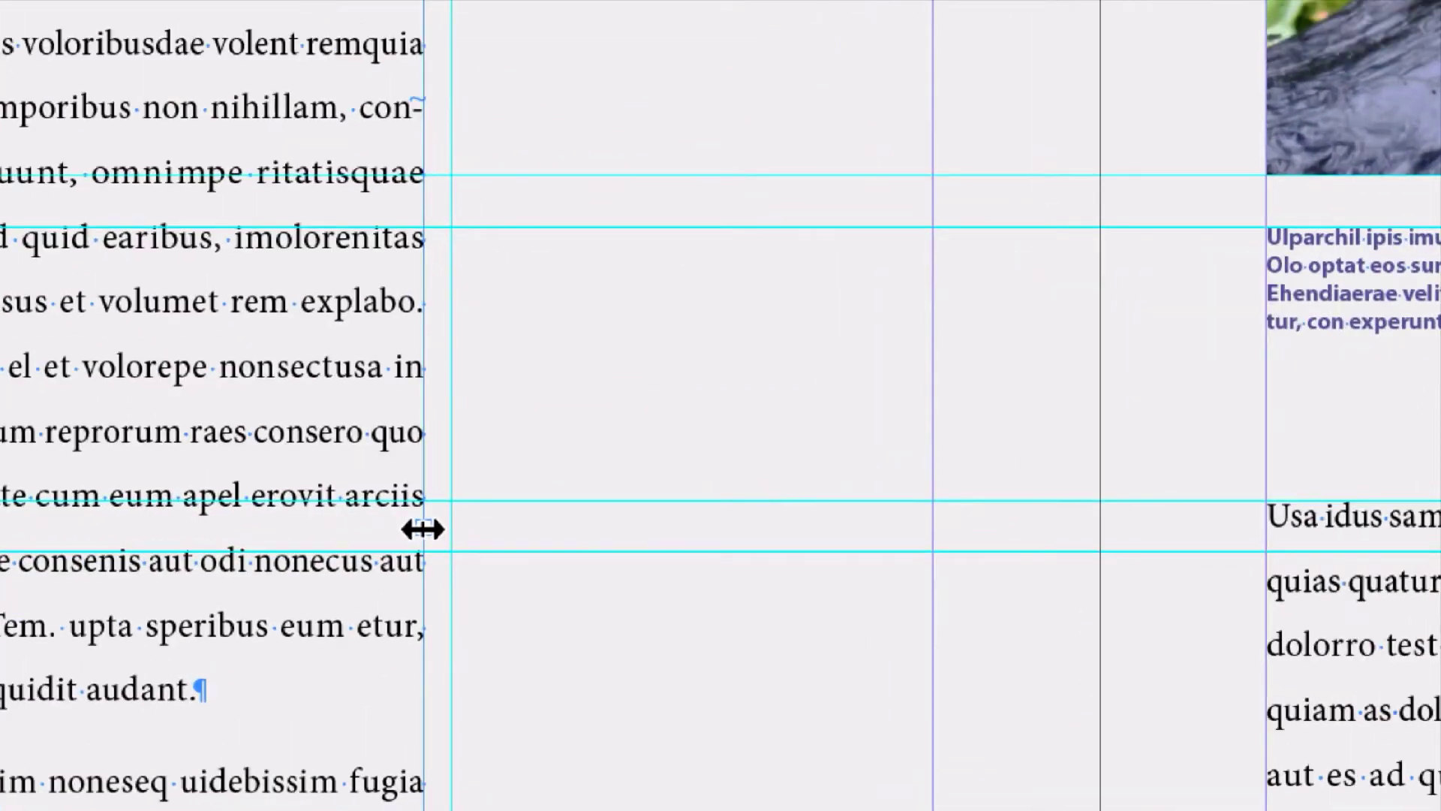
pyautogui.moveTo(423, 530); pyautogui.dragTo(567, 533)
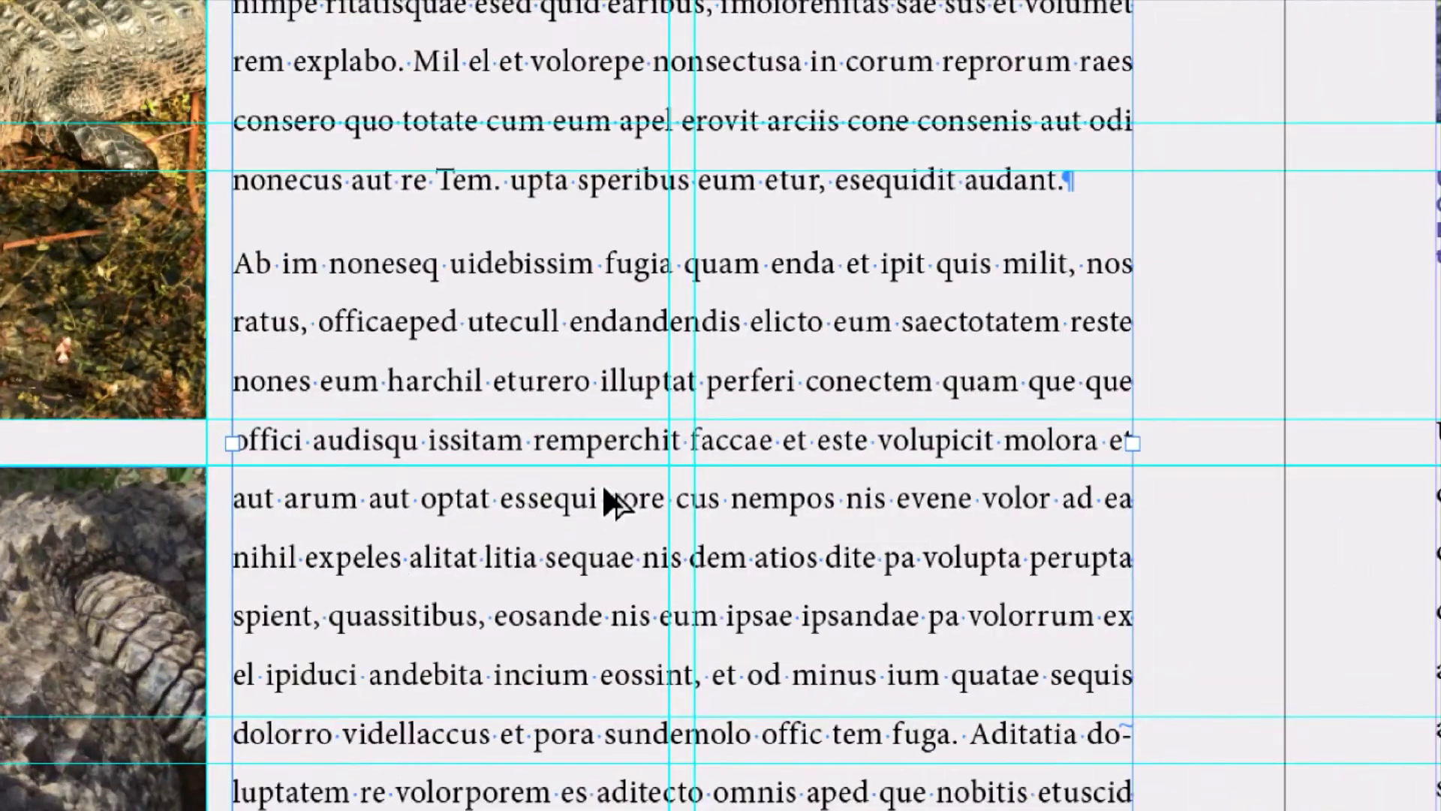
pyautogui.press('Up')
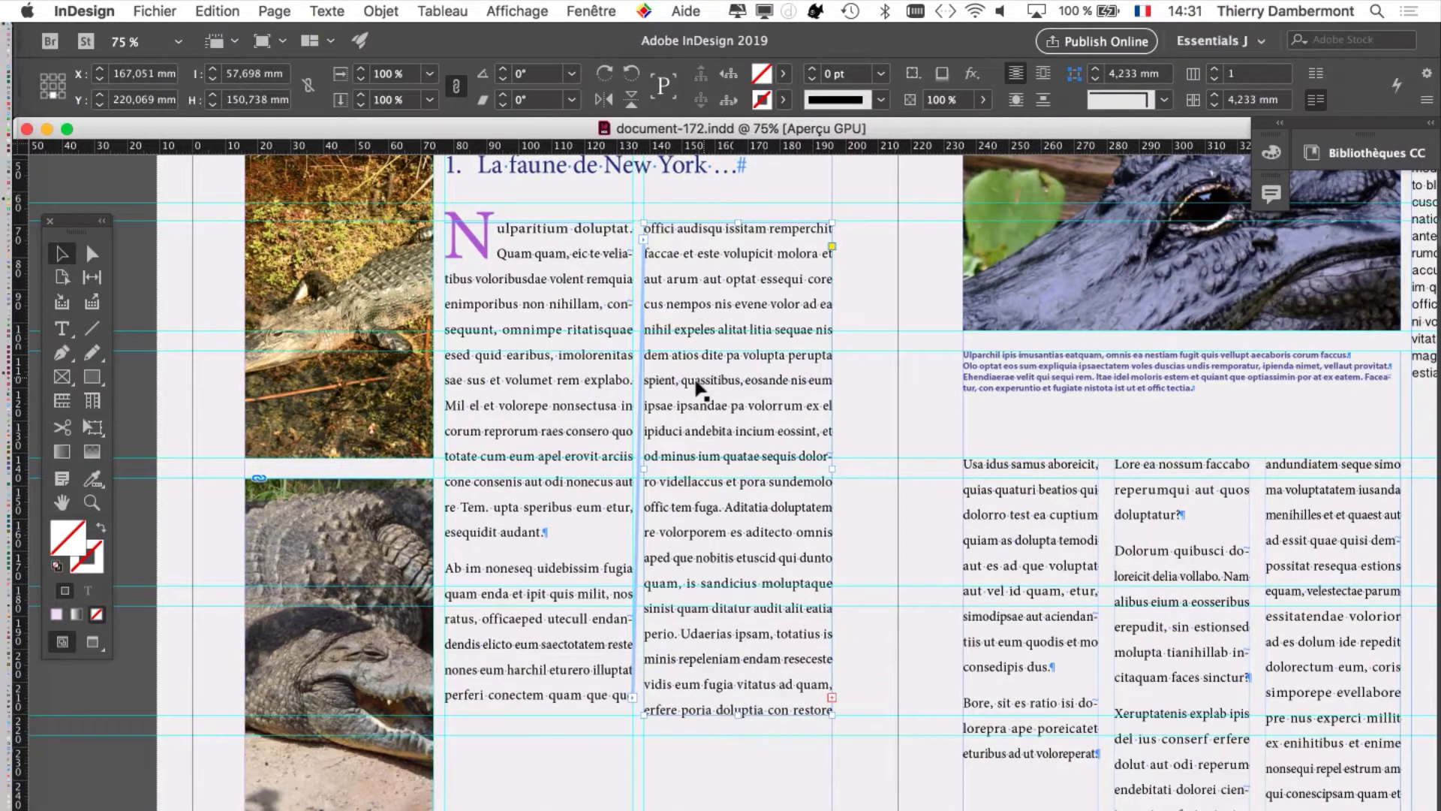
# Step: Open the options of the first column's paragraph style, corps du texte (body) NOUVEAU avec grande lettrine, keeping the column in view
pyautogui.click(61, 328)
pyautogui.click(549, 329)
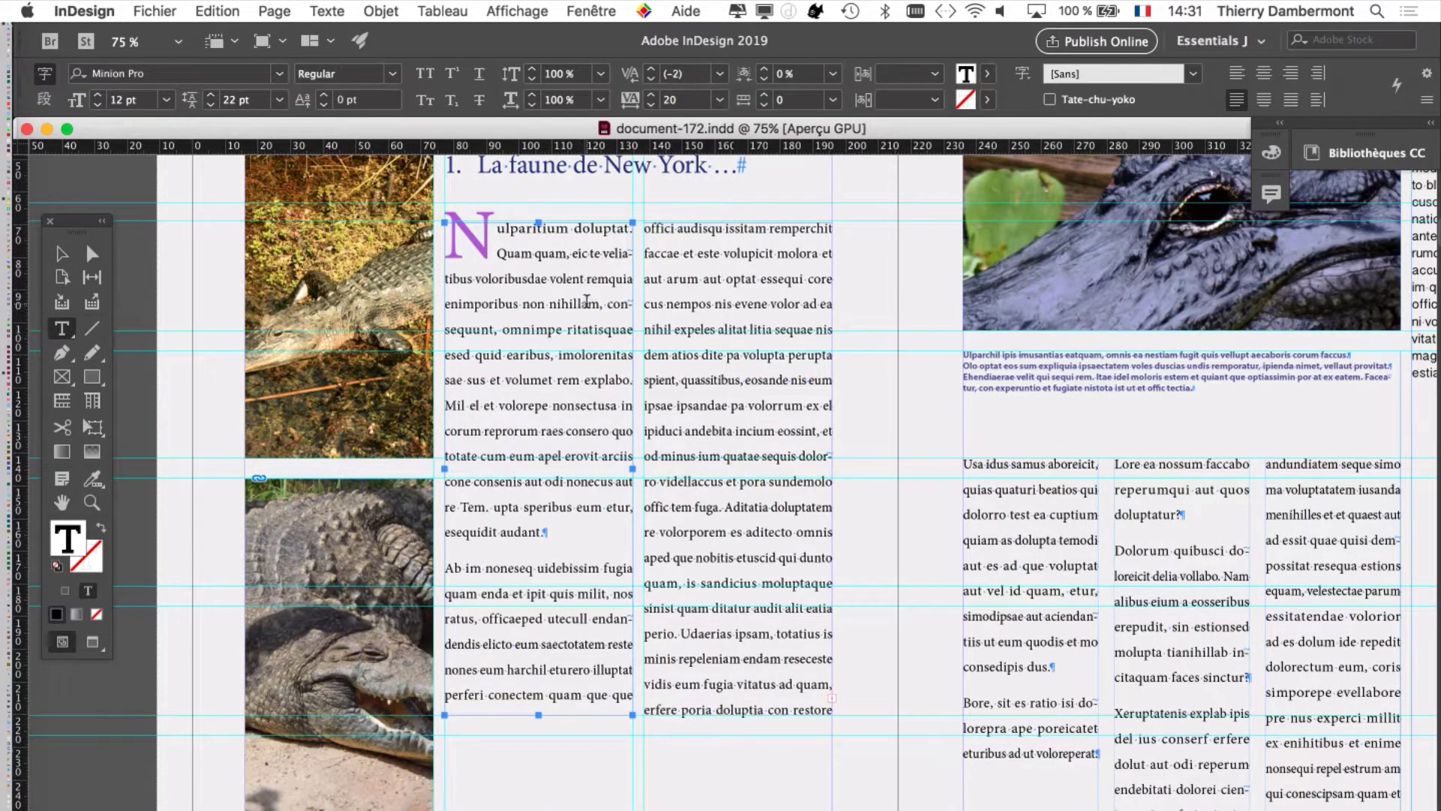
pyautogui.click(327, 11)
pyautogui.click(389, 242)
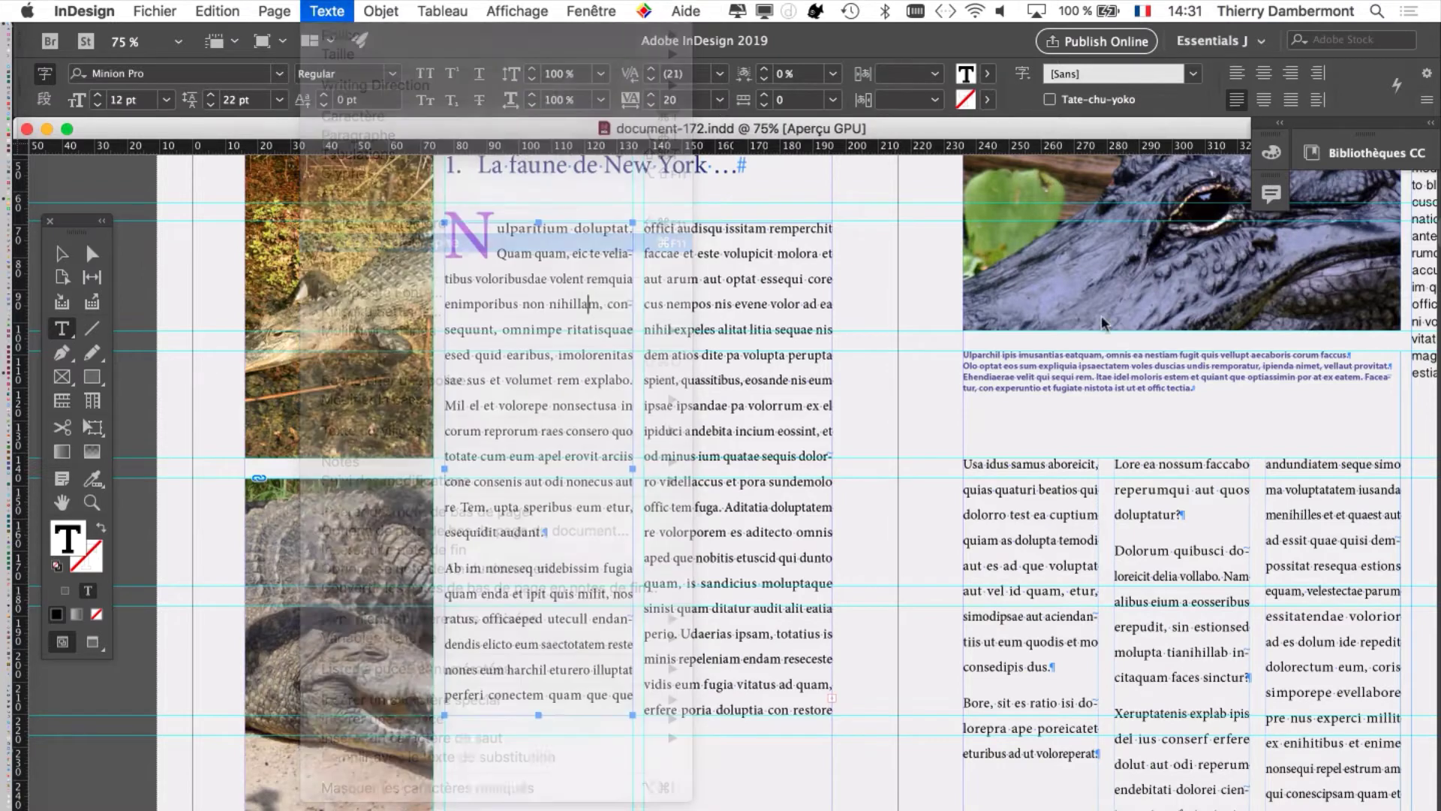
pyautogui.moveTo(890, 242); pyautogui.dragTo(921, 148)
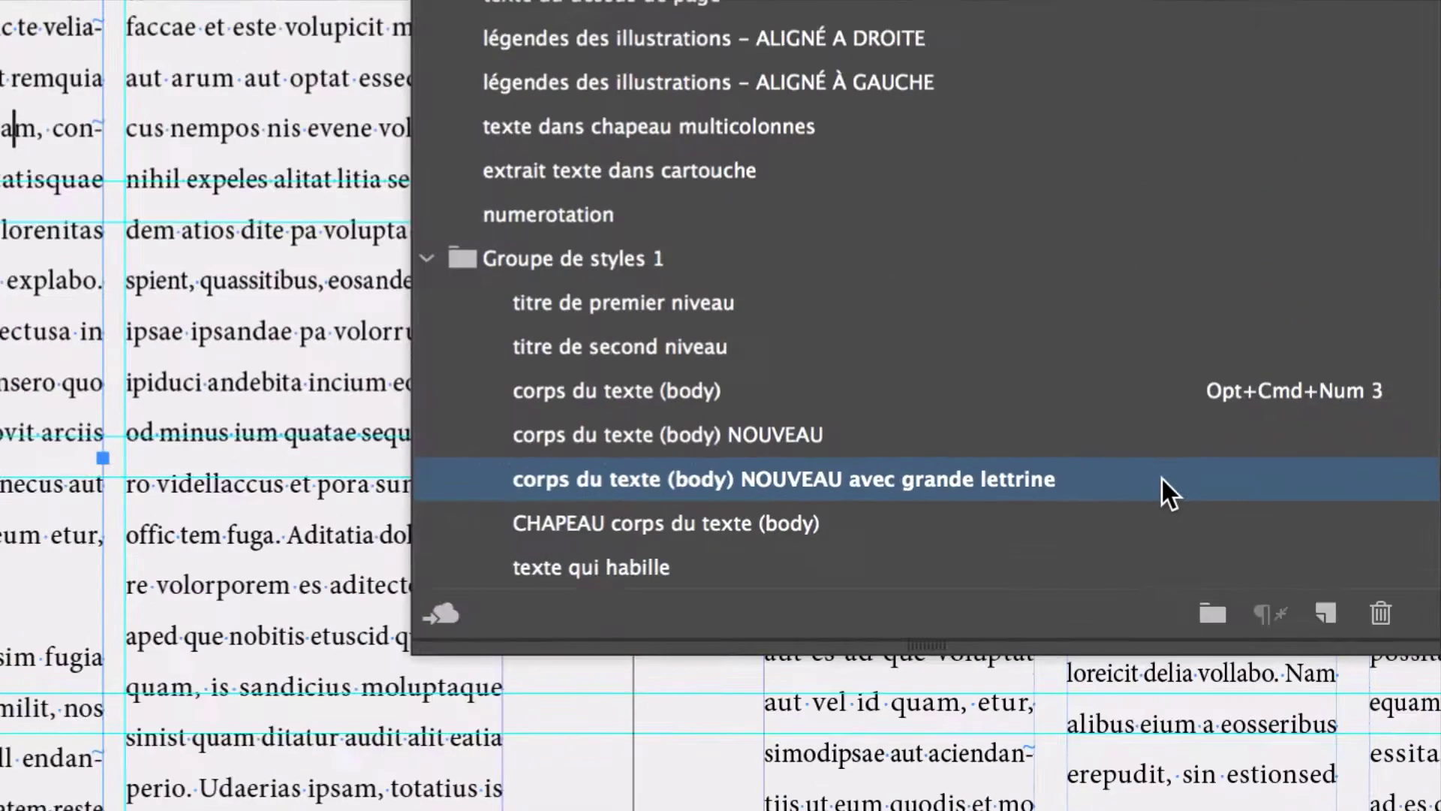
pyautogui.doubleClick(1162, 490)
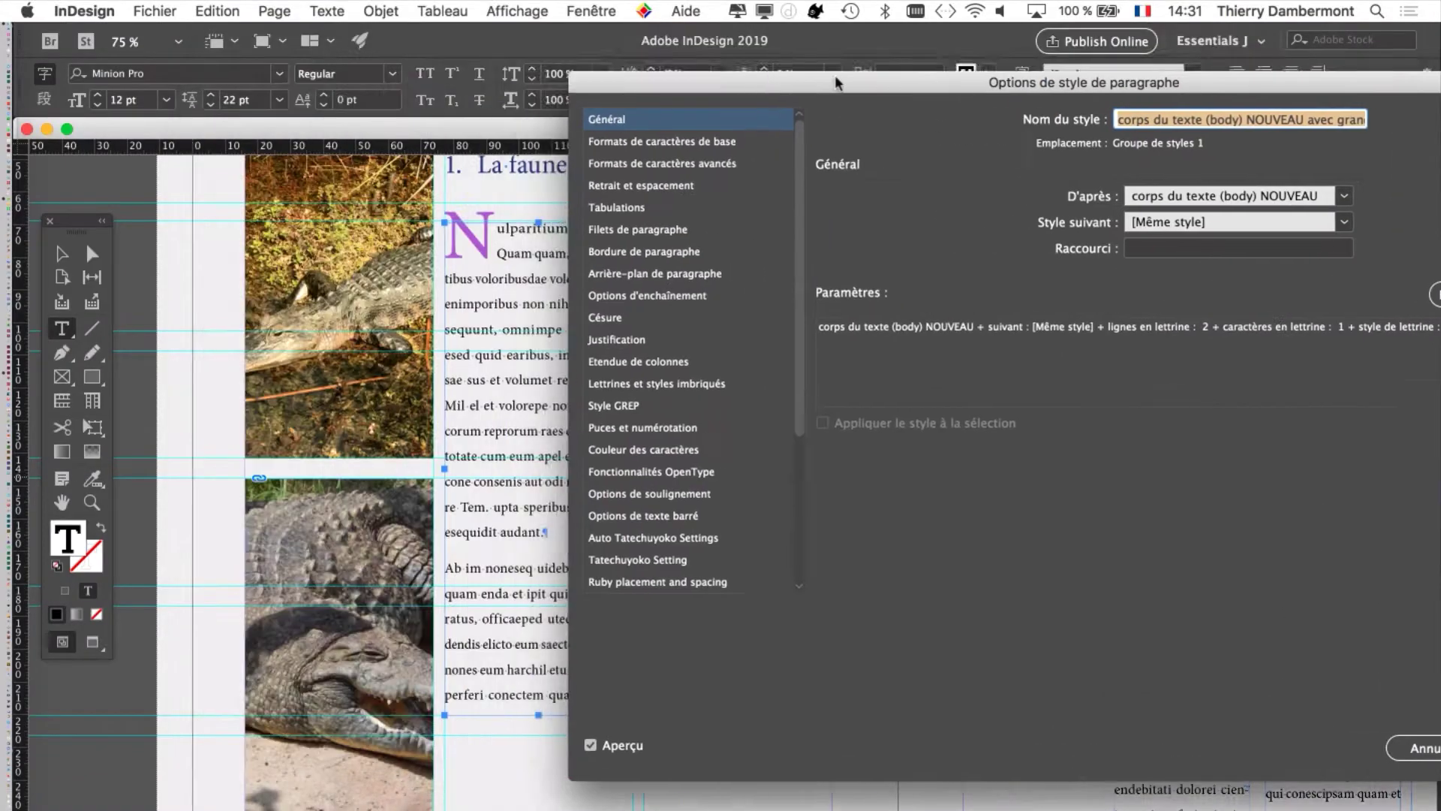
pyautogui.moveTo(674, 59); pyautogui.dragTo(794, 67)
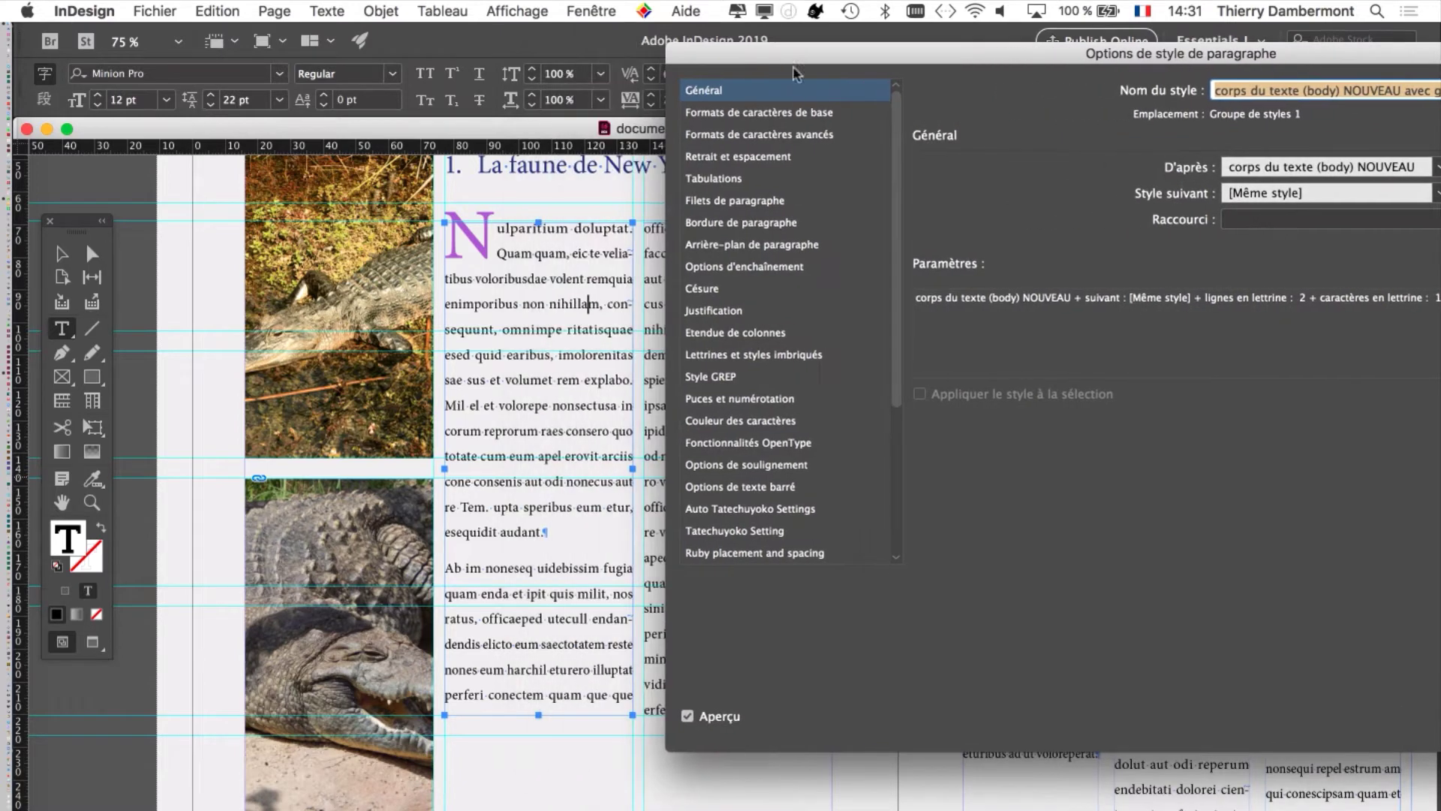
# Step: Look through the paragraph style's option categories and bring up its Justification settings
pyautogui.scroll(-3, 804, 428)
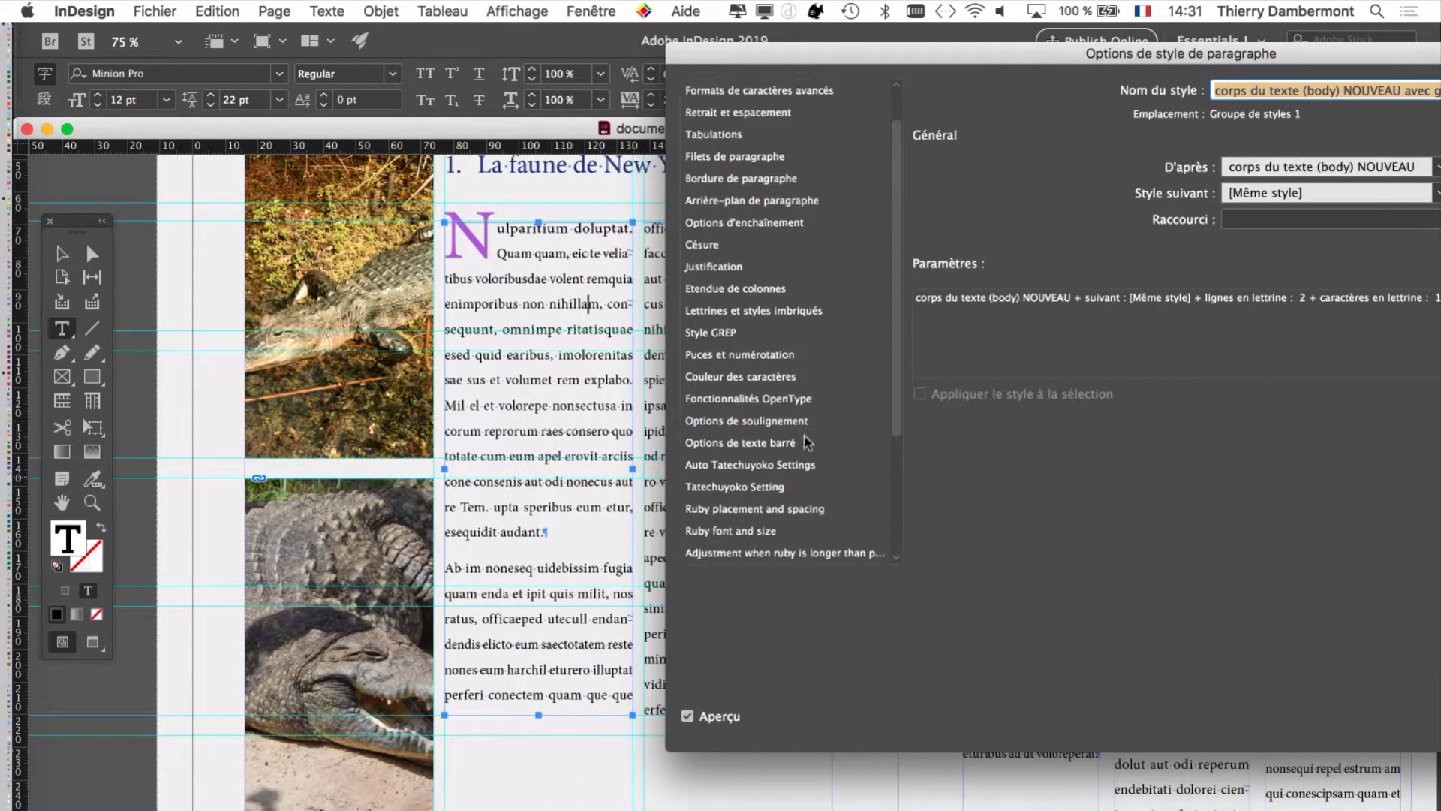
pyautogui.scroll(3, 804, 423)
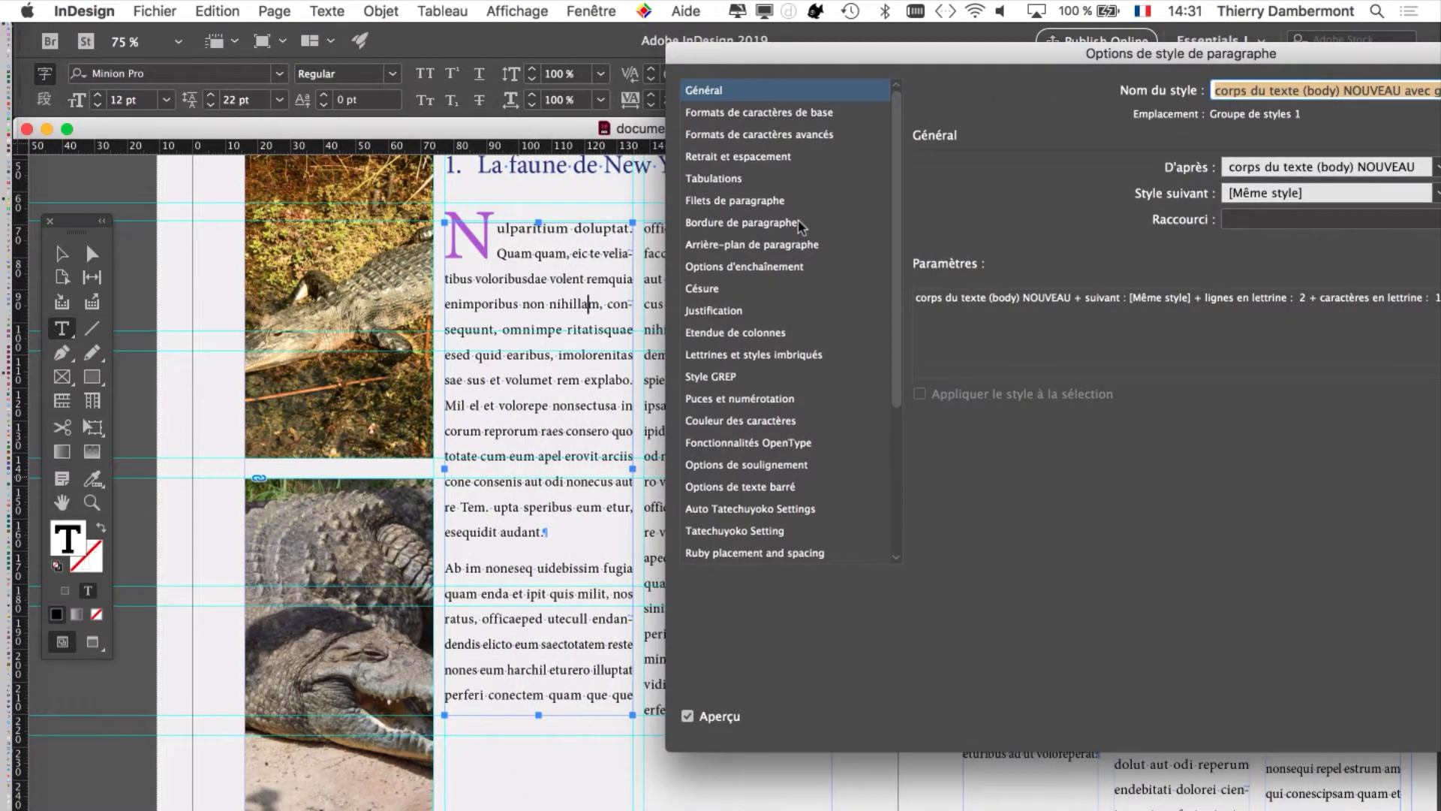
pyautogui.scroll(-8, 793, 433)
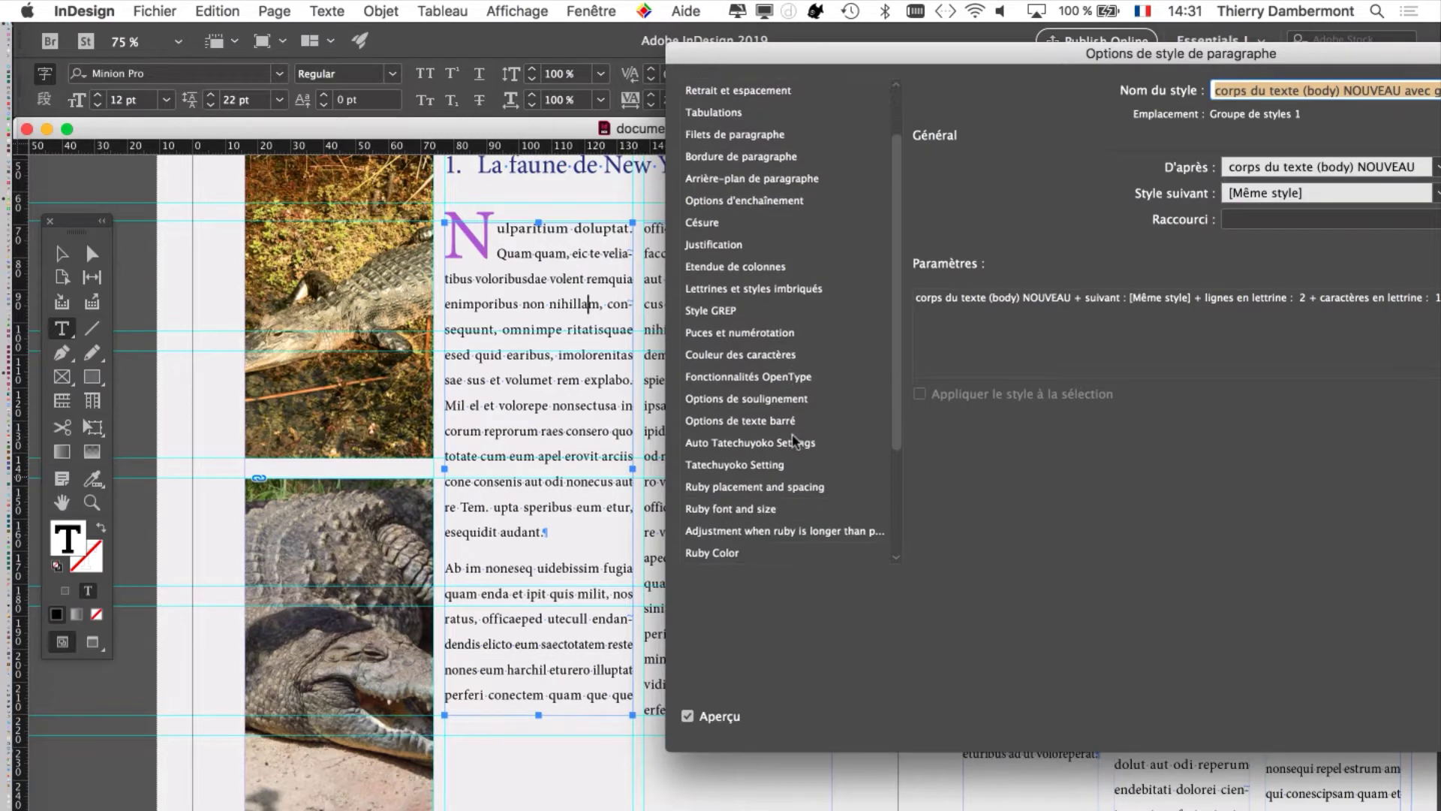
pyautogui.scroll(-2, 795, 440)
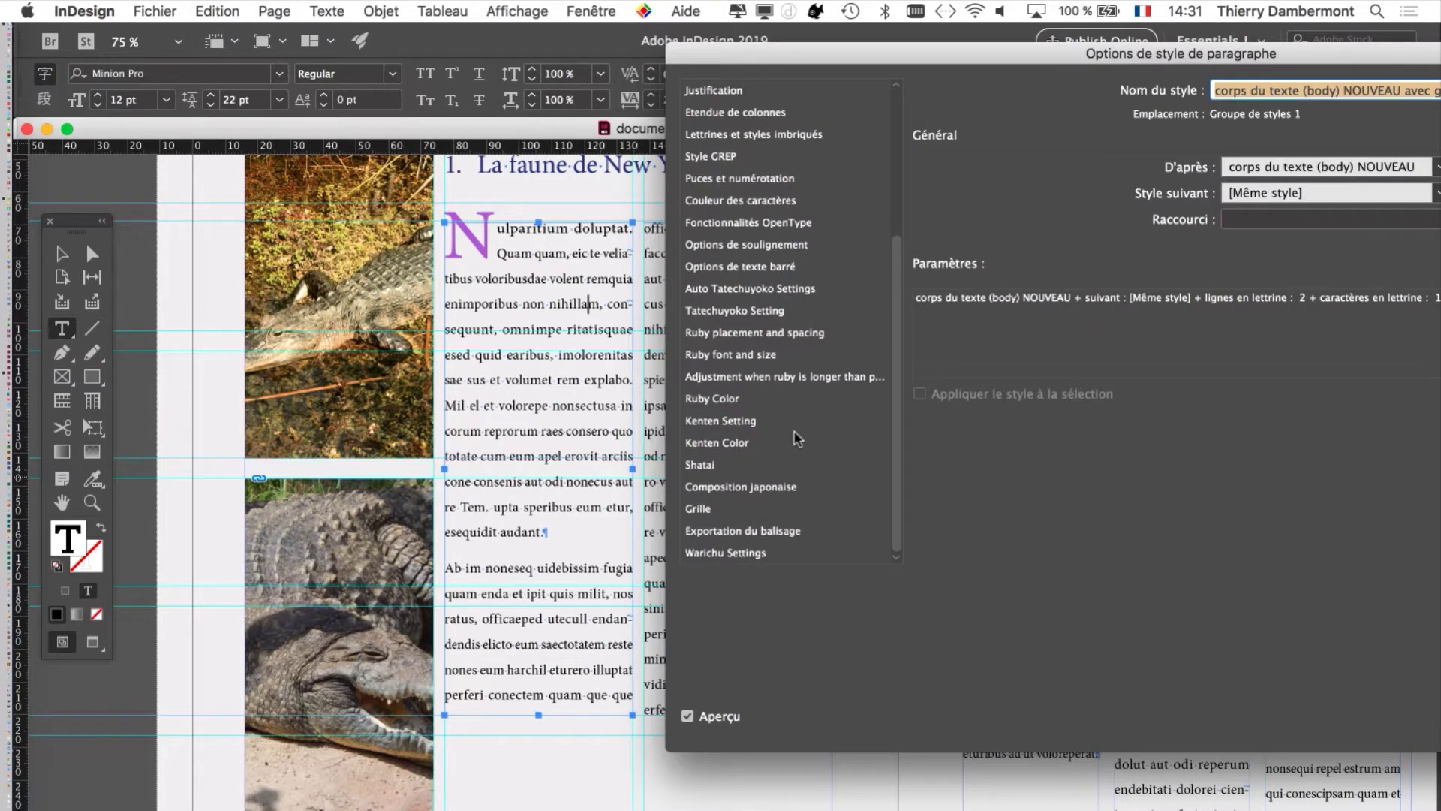
pyautogui.scroll(8, 797, 439)
pyautogui.scroll(2, 798, 436)
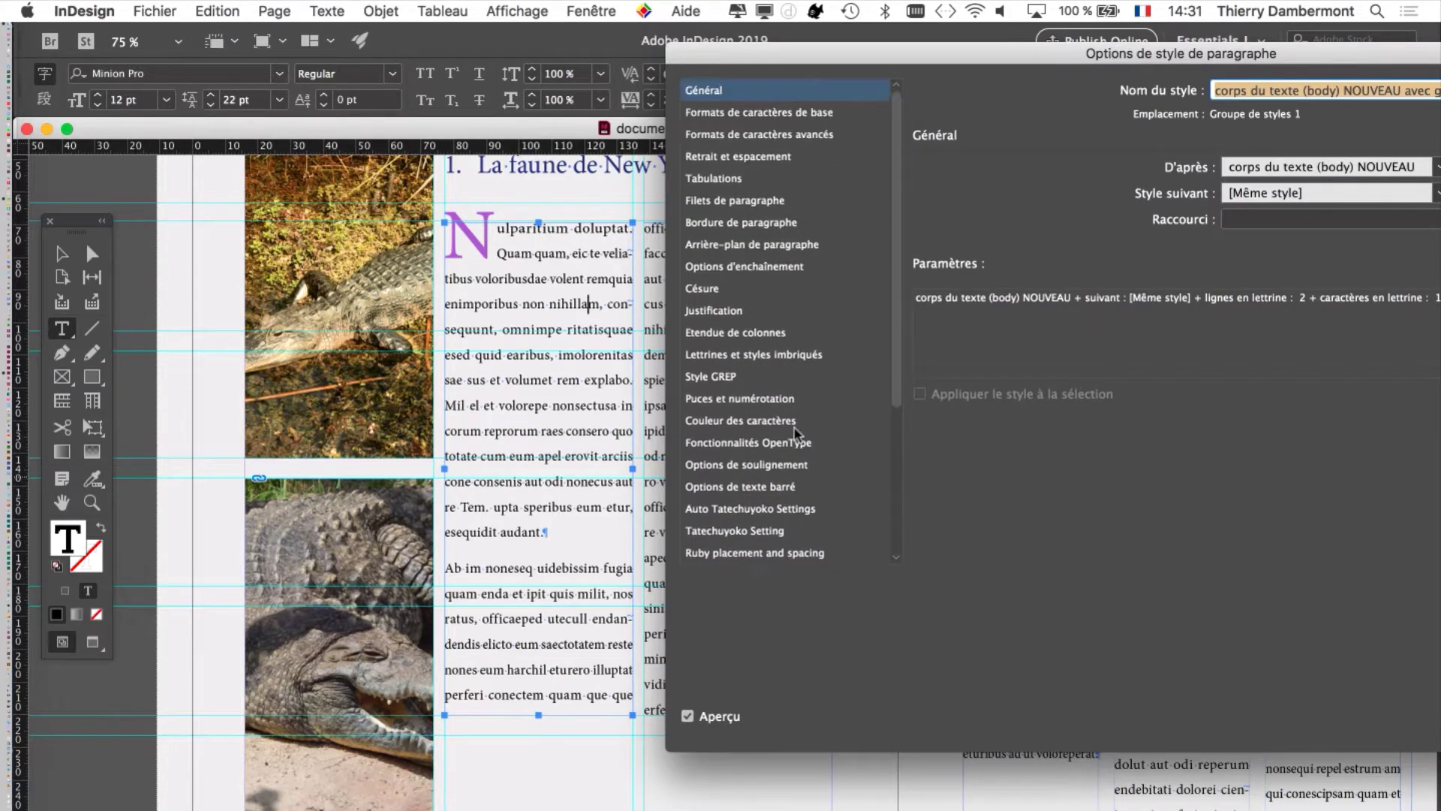
pyautogui.click(770, 312)
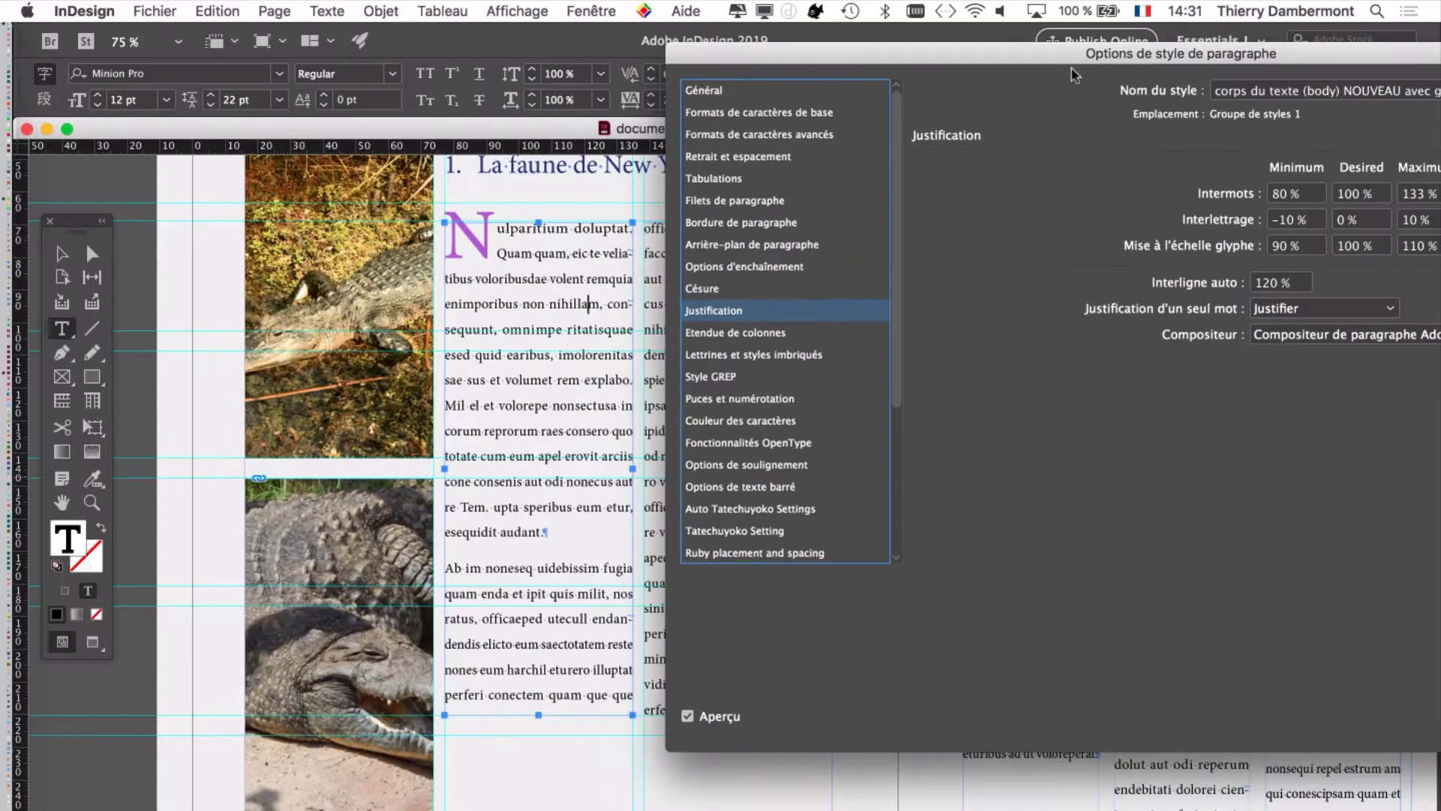
pyautogui.moveTo(1069, 59); pyautogui.dragTo(720, 302)
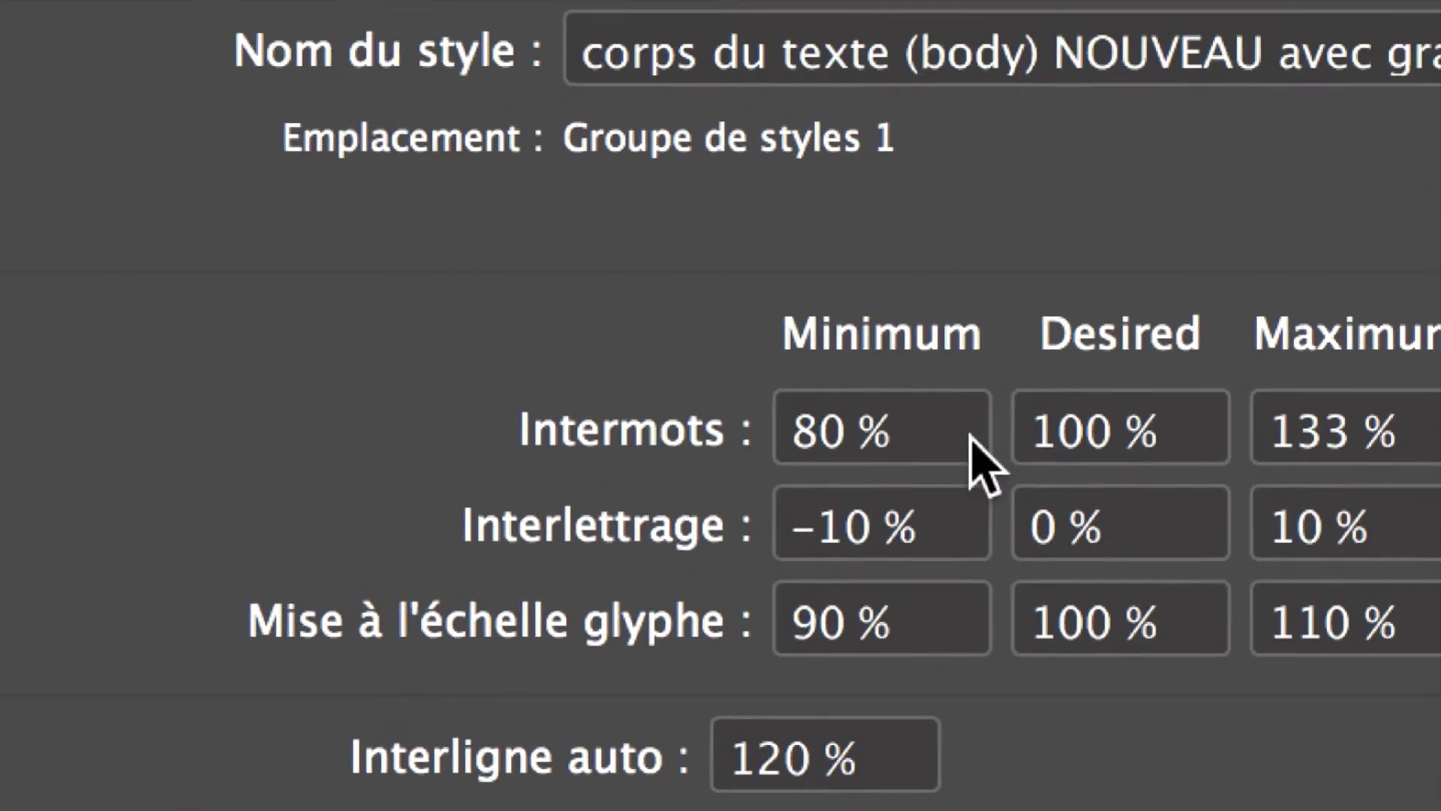
# Step: Examine the minimum and maximum word spacing (Intermots) allowed by the style's justification
pyautogui.moveTo(939, 424); pyautogui.dragTo(784, 422)
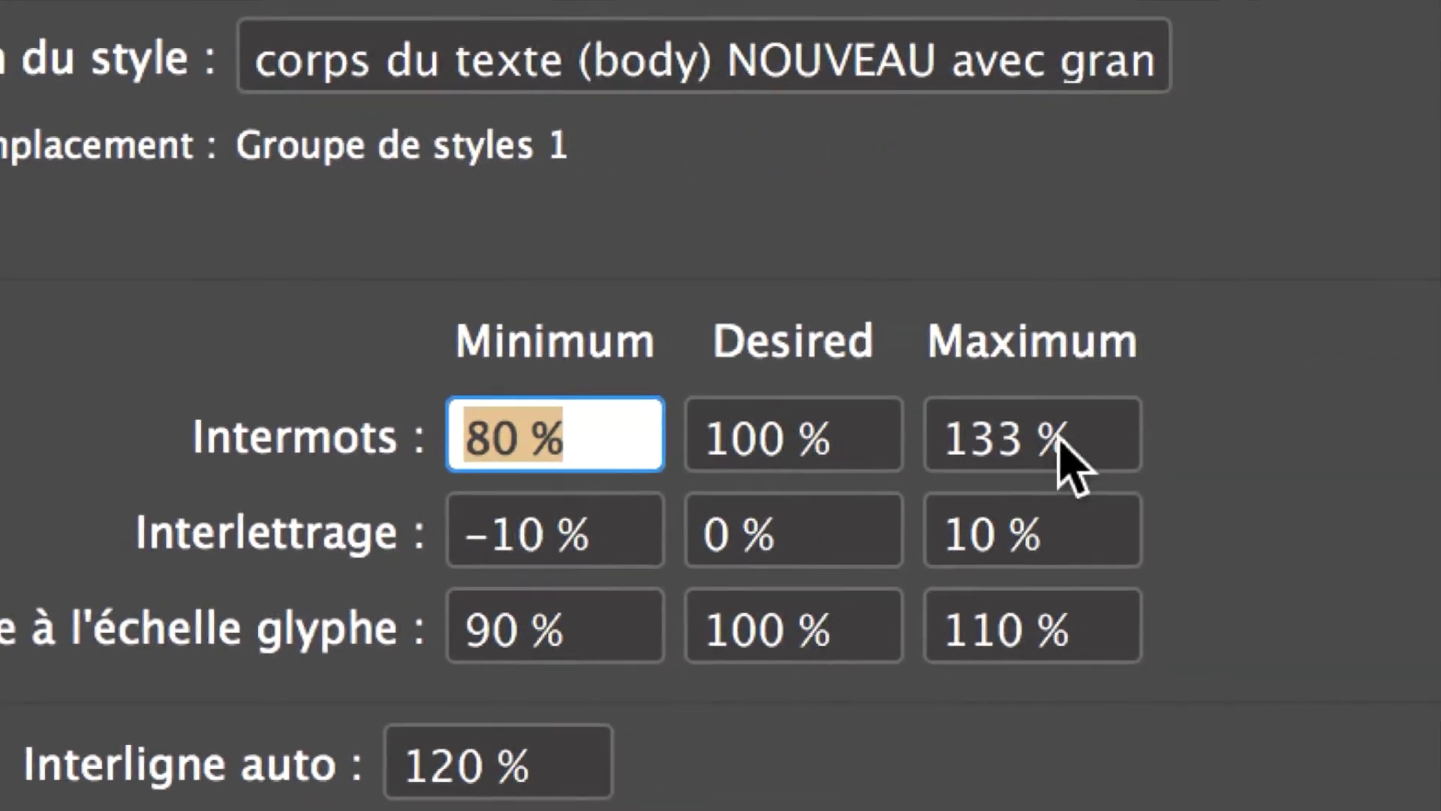
pyautogui.moveTo(1438, 449); pyautogui.dragTo(1335, 439)
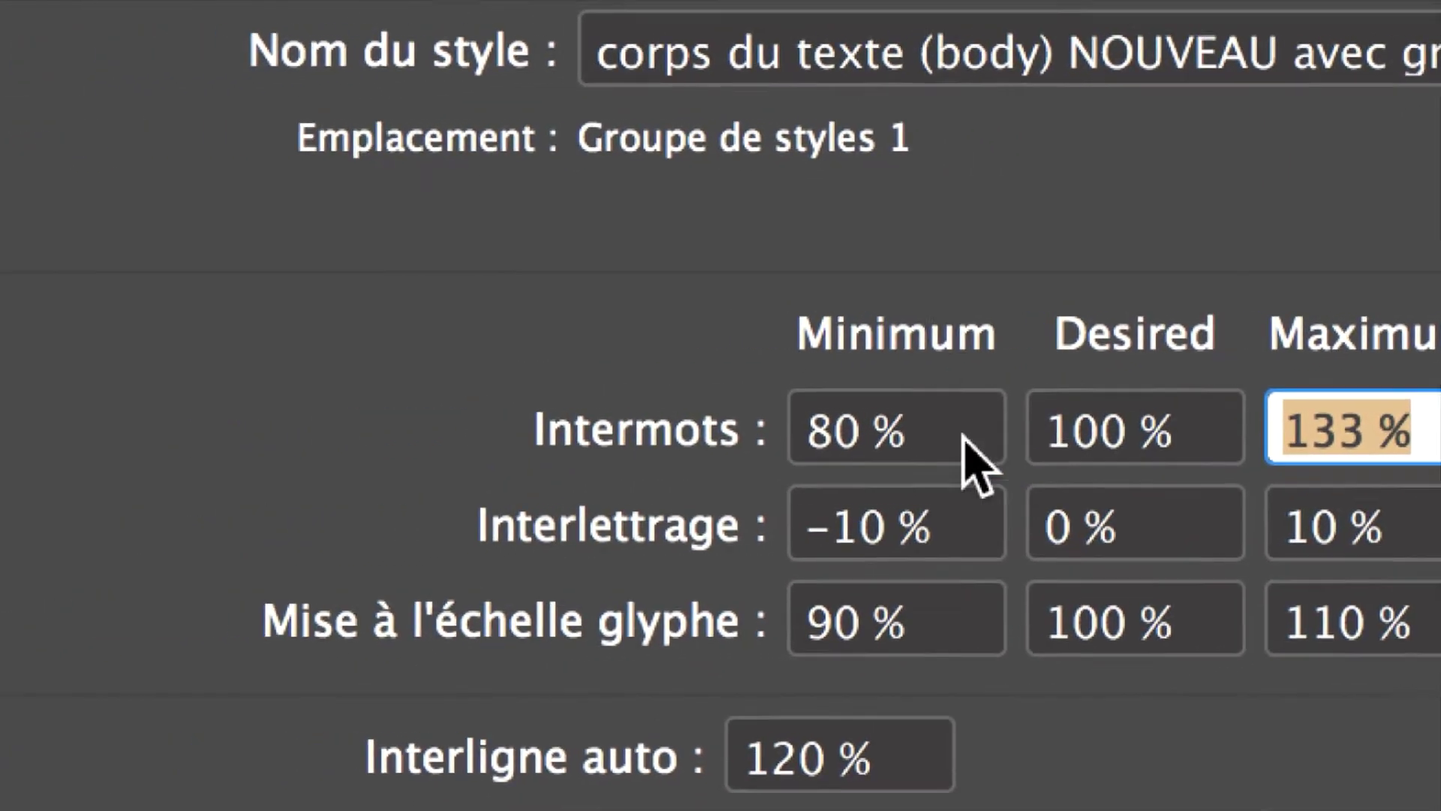
pyautogui.moveTo(749, 451); pyautogui.dragTo(595, 432)
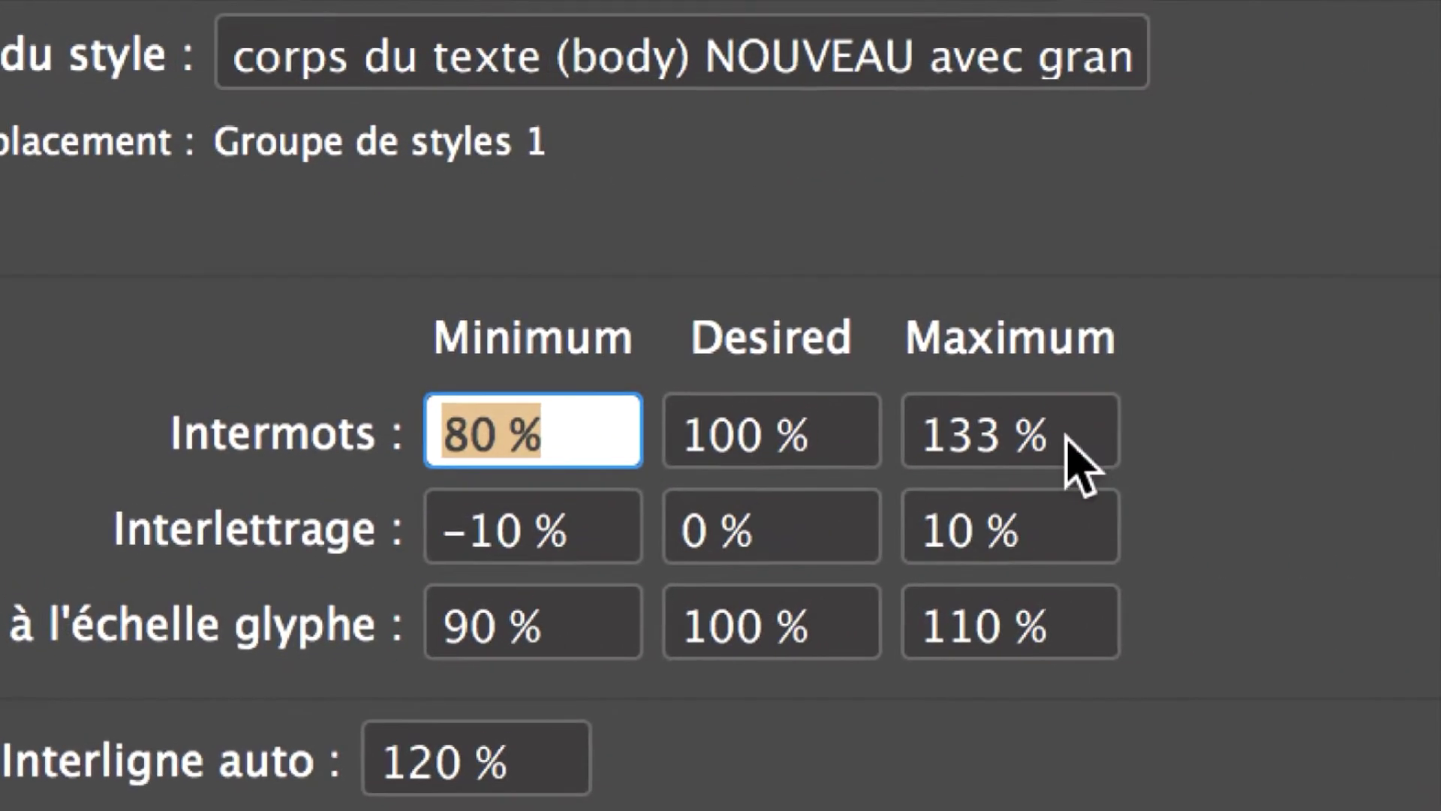
pyautogui.click(1362, 416)
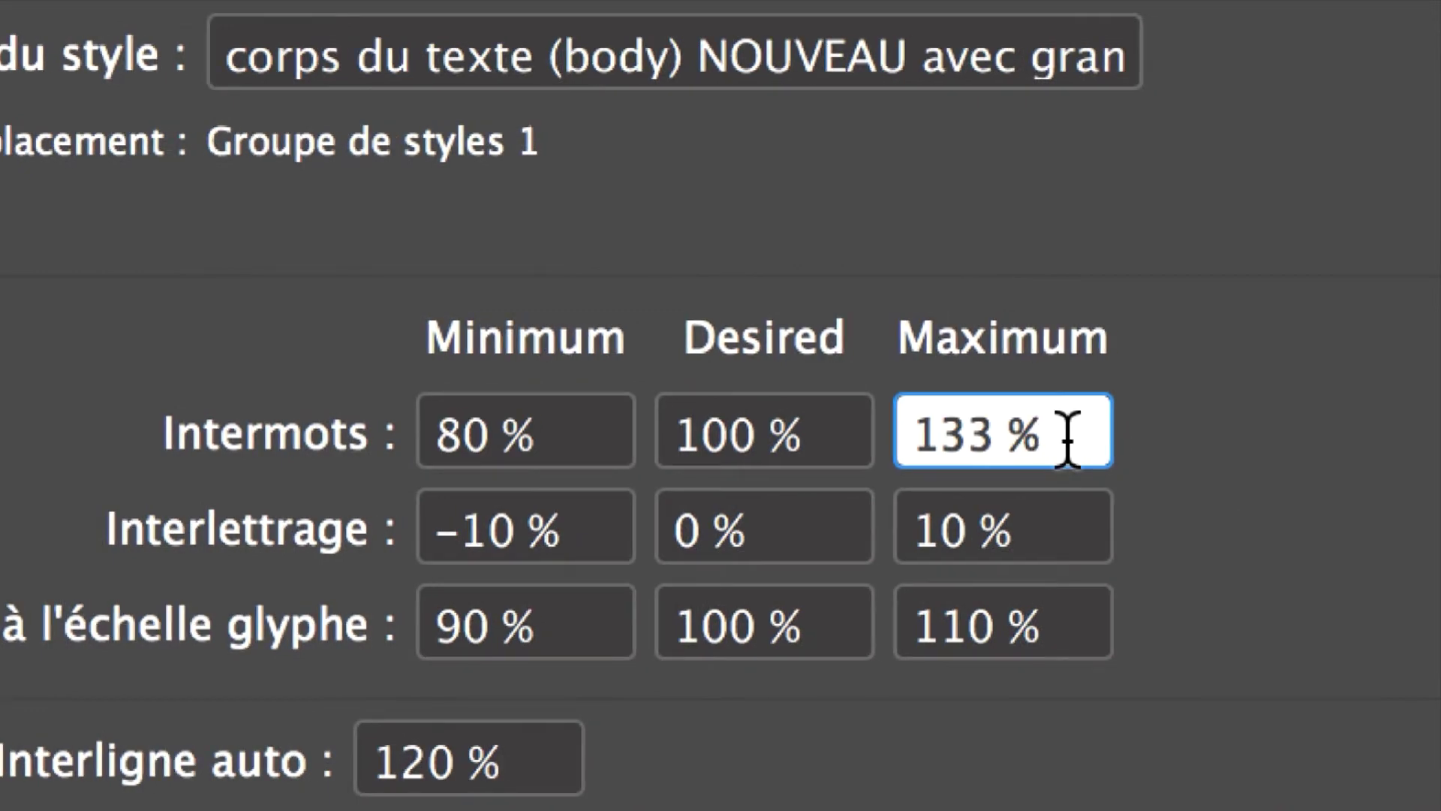
pyautogui.moveTo(1067, 439); pyautogui.dragTo(856, 460)
pyautogui.click(525, 439)
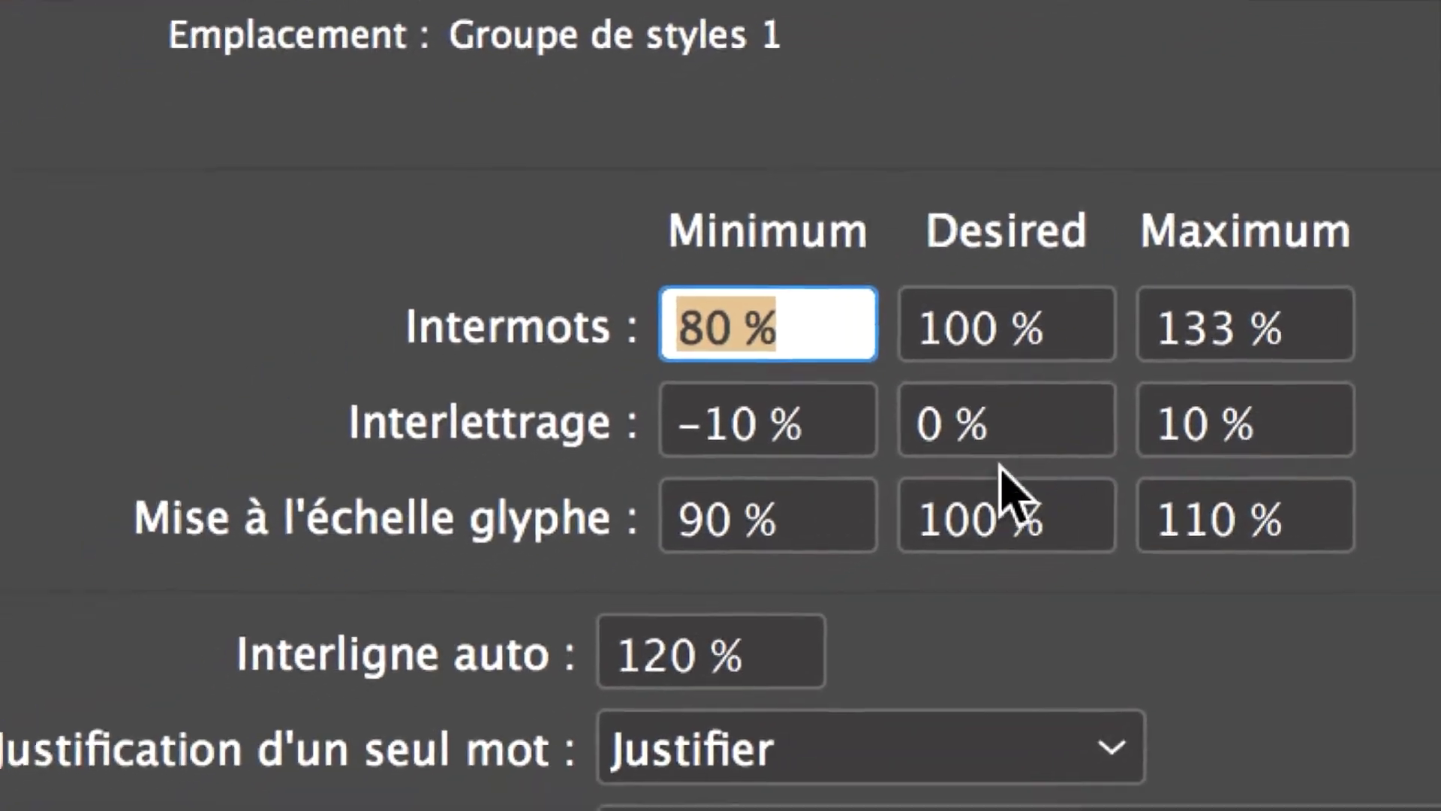
# Step: Examine the minimum glyph scaling and the minimum and maximum letter spacing (Interlettrage) allowed by the style
pyautogui.click(557, 612)
pyautogui.moveTo(957, 487); pyautogui.dragTo(826, 477)
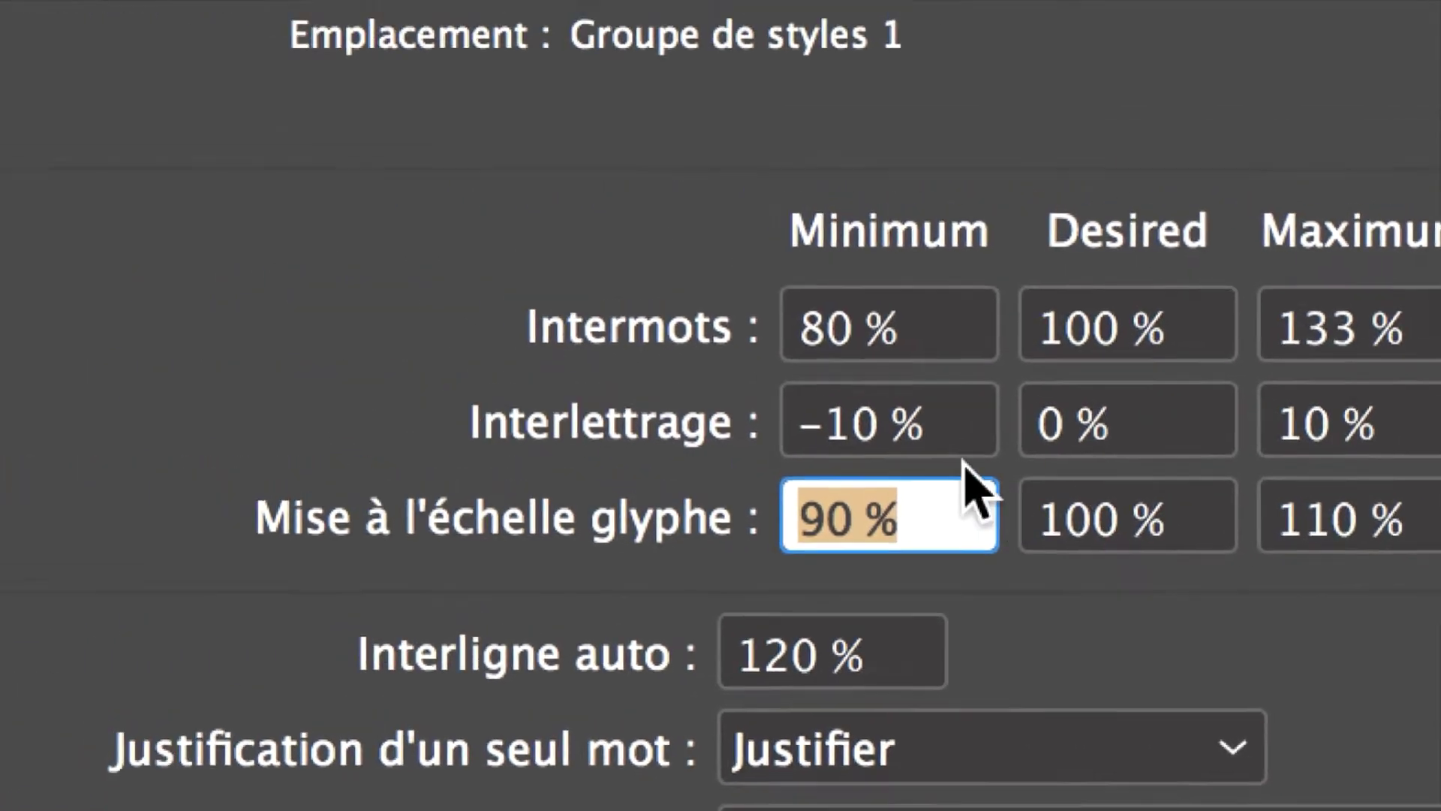
pyautogui.click(949, 440)
pyautogui.moveTo(949, 439); pyautogui.dragTo(792, 431)
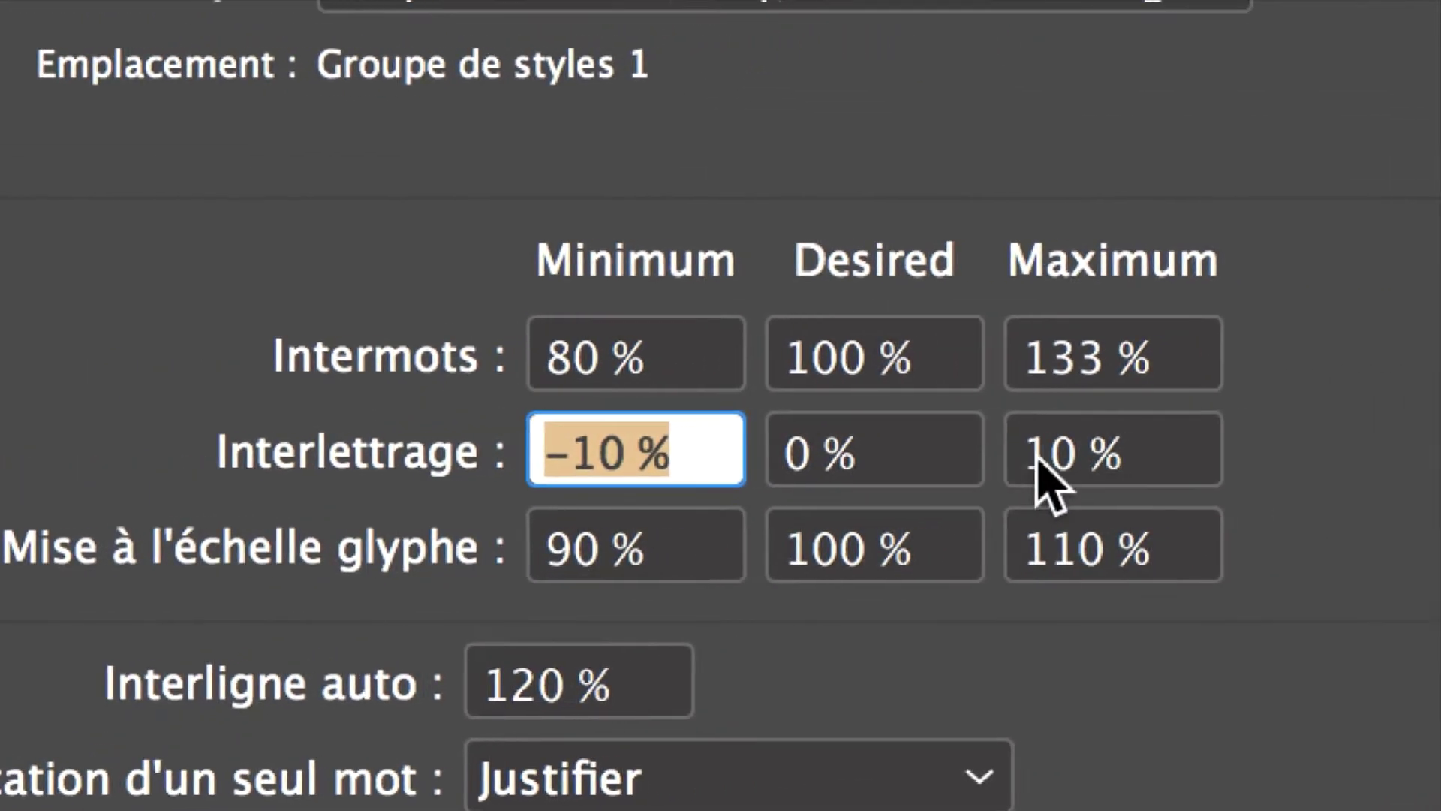
pyautogui.moveTo(1126, 451); pyautogui.dragTo(1014, 451)
# Step: Compare the minimum, desired and maximum word spacing with the minimum letter spacing in the justification settings
pyautogui.moveTo(710, 359); pyautogui.dragTo(543, 355)
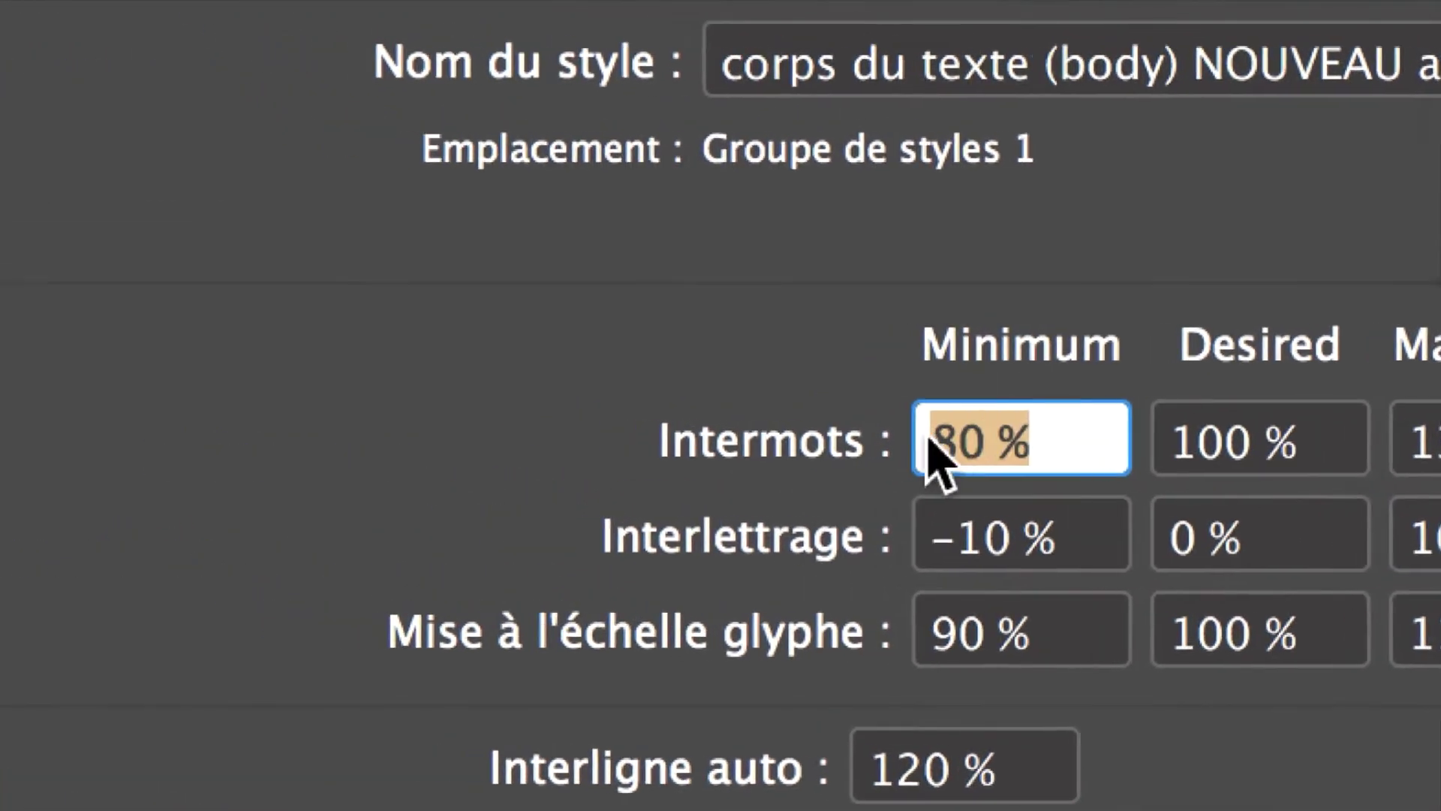
pyautogui.moveTo(1351, 458); pyautogui.dragTo(1086, 431)
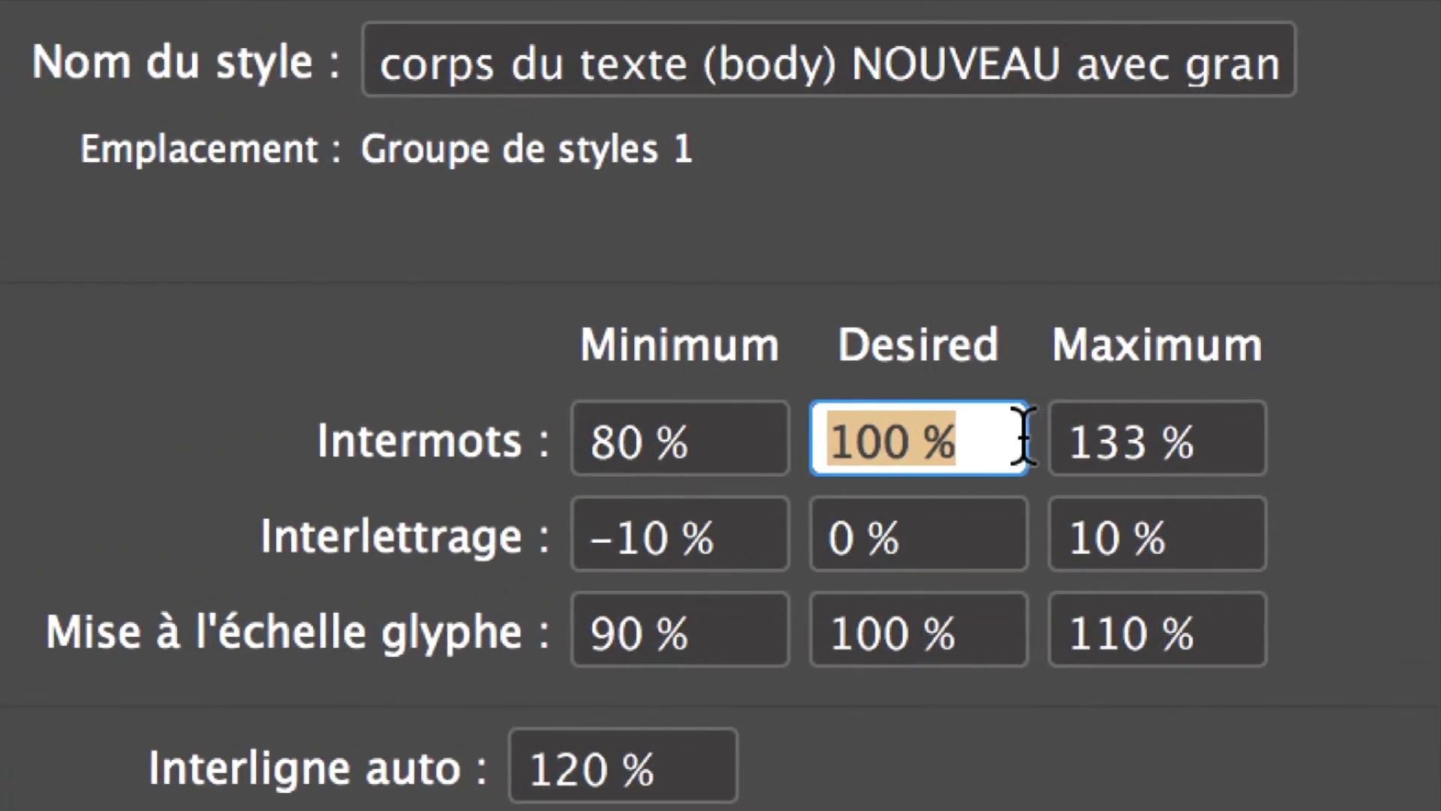
pyautogui.moveTo(1208, 450); pyautogui.dragTo(1078, 438)
pyautogui.click(701, 534)
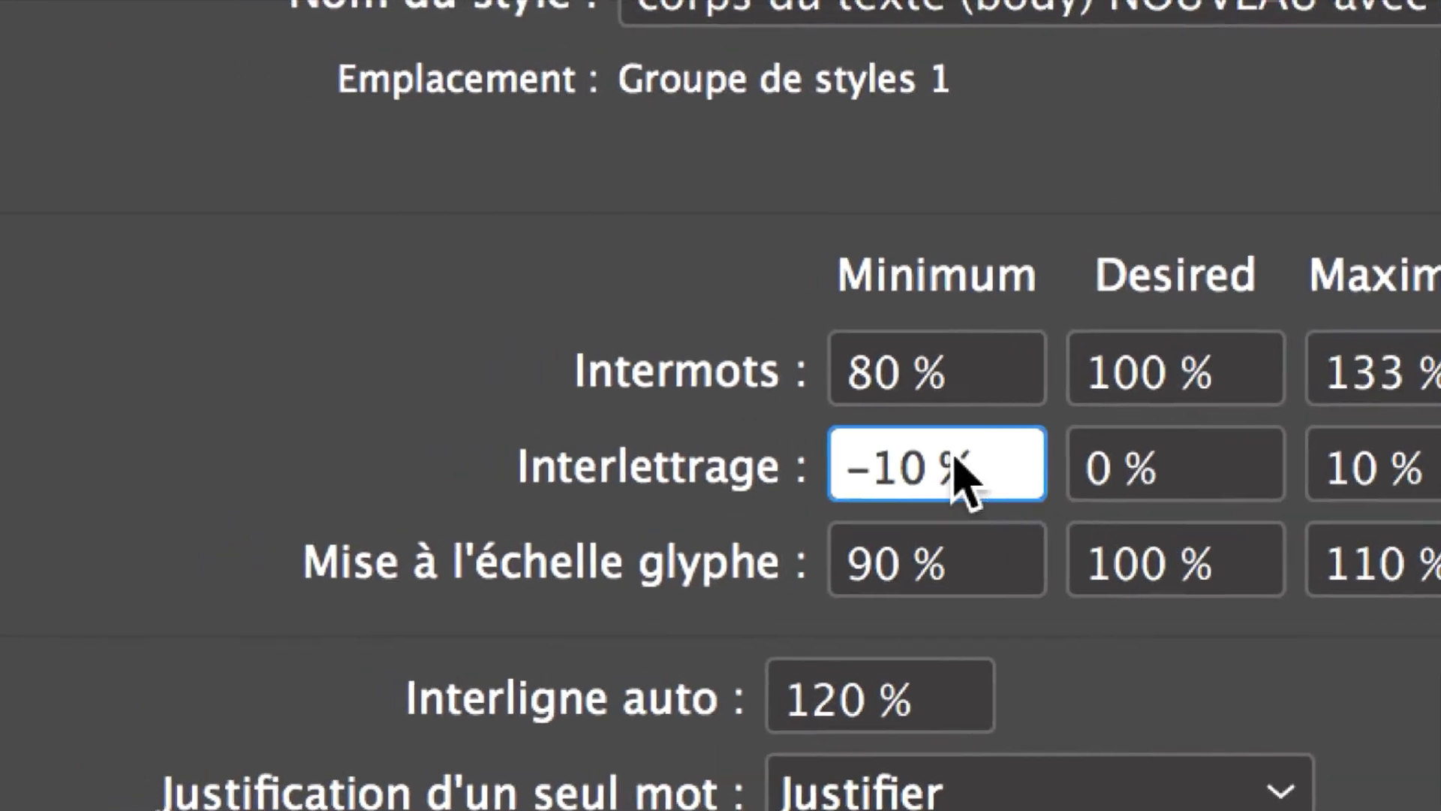
pyautogui.moveTo(964, 472); pyautogui.dragTo(846, 470)
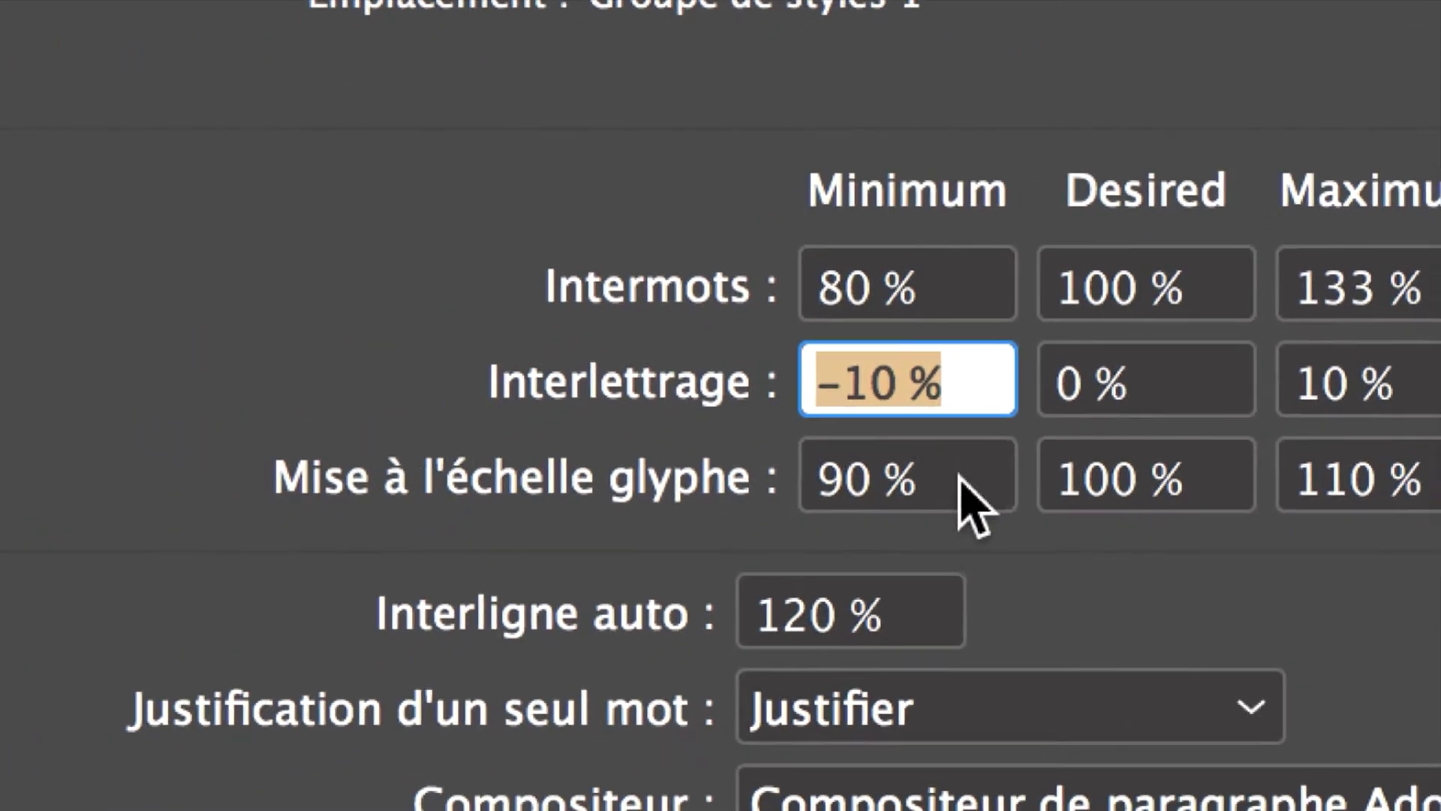
# Step: Examine the minimum and maximum glyph scaling in the justification settings and leave the paragraph style options without changes
pyautogui.moveTo(775, 547); pyautogui.dragTo(630, 541)
pyautogui.moveTo(1253, 539); pyautogui.dragTo(1175, 539)
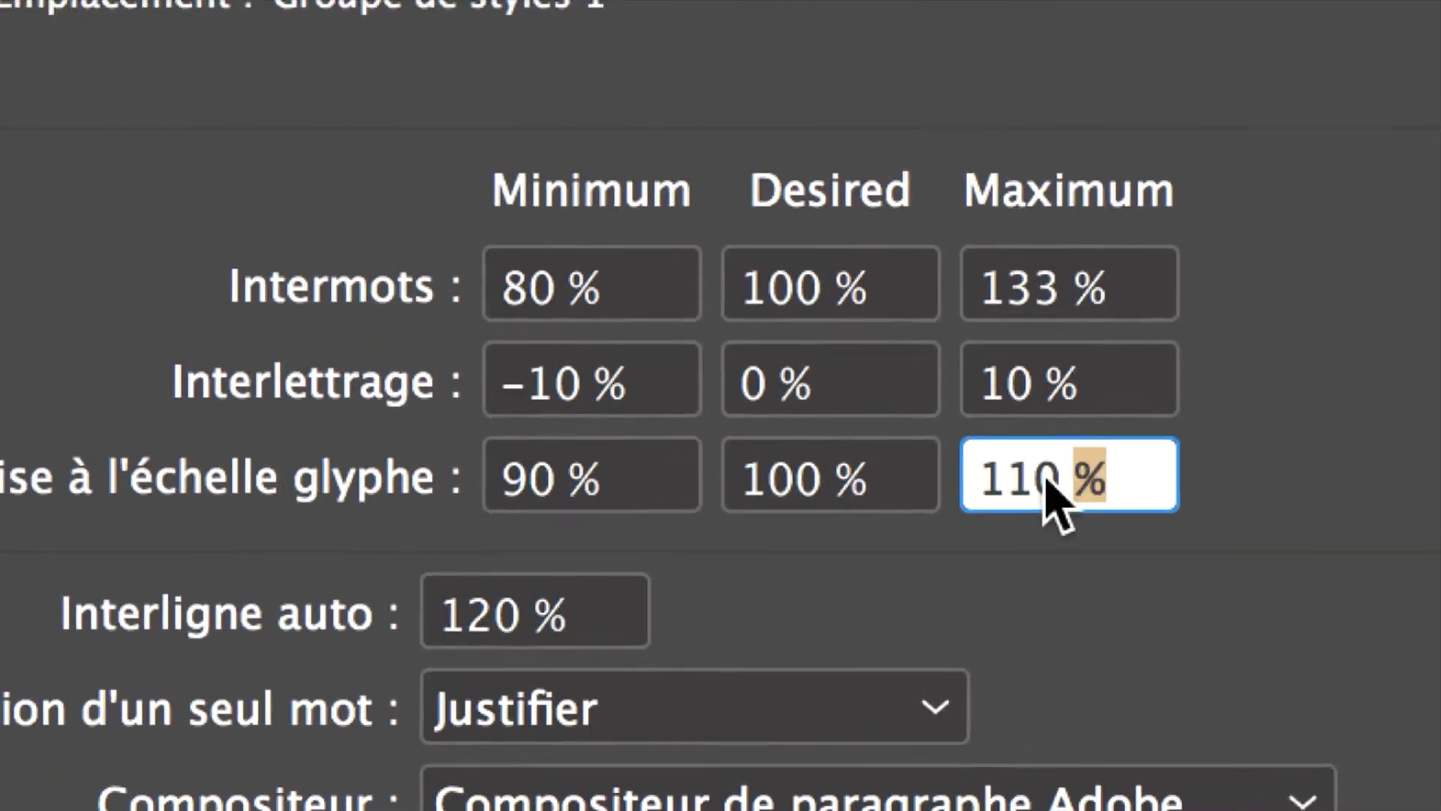
pyautogui.moveTo(1046, 482); pyautogui.dragTo(1002, 481)
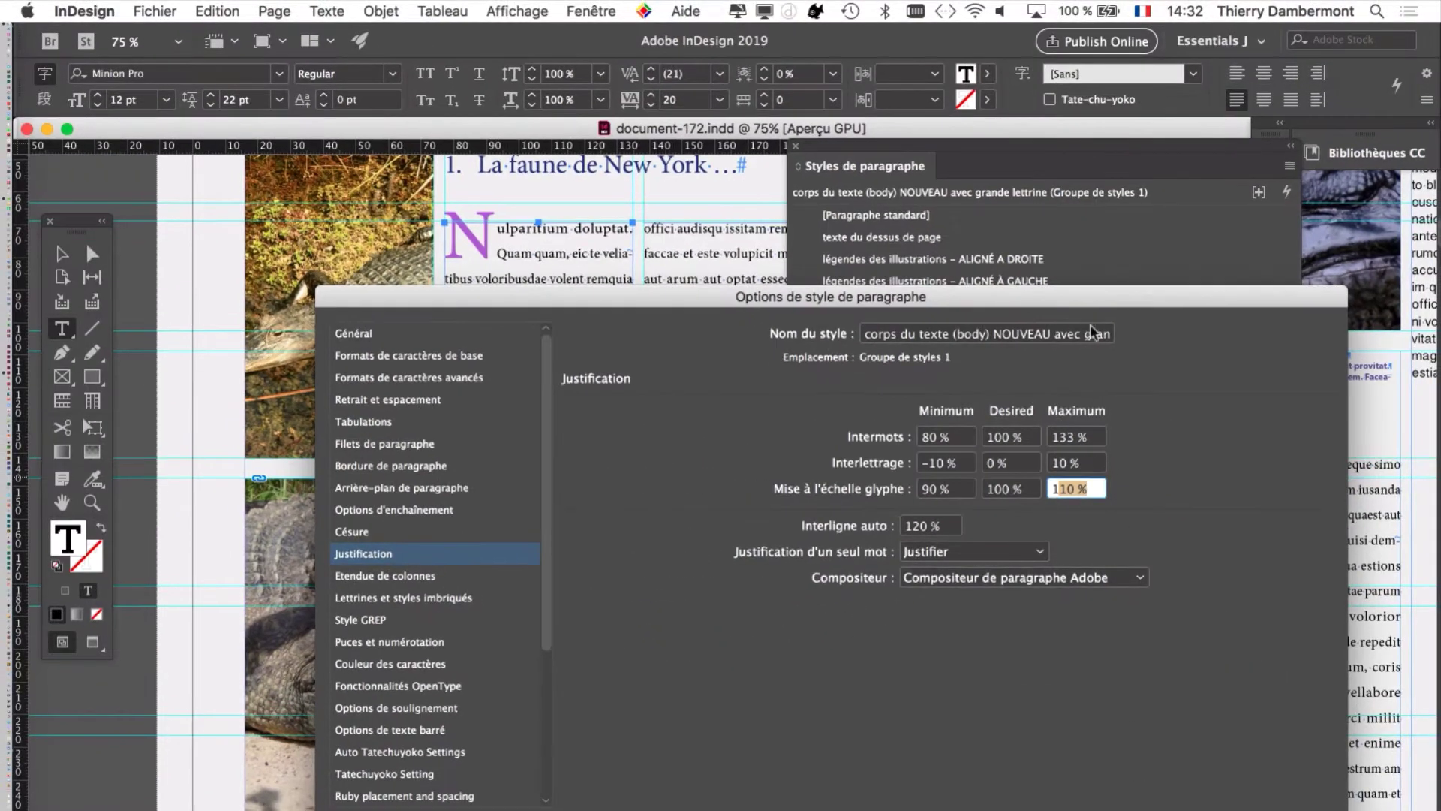
pyautogui.moveTo(1108, 304); pyautogui.dragTo(1189, 160)
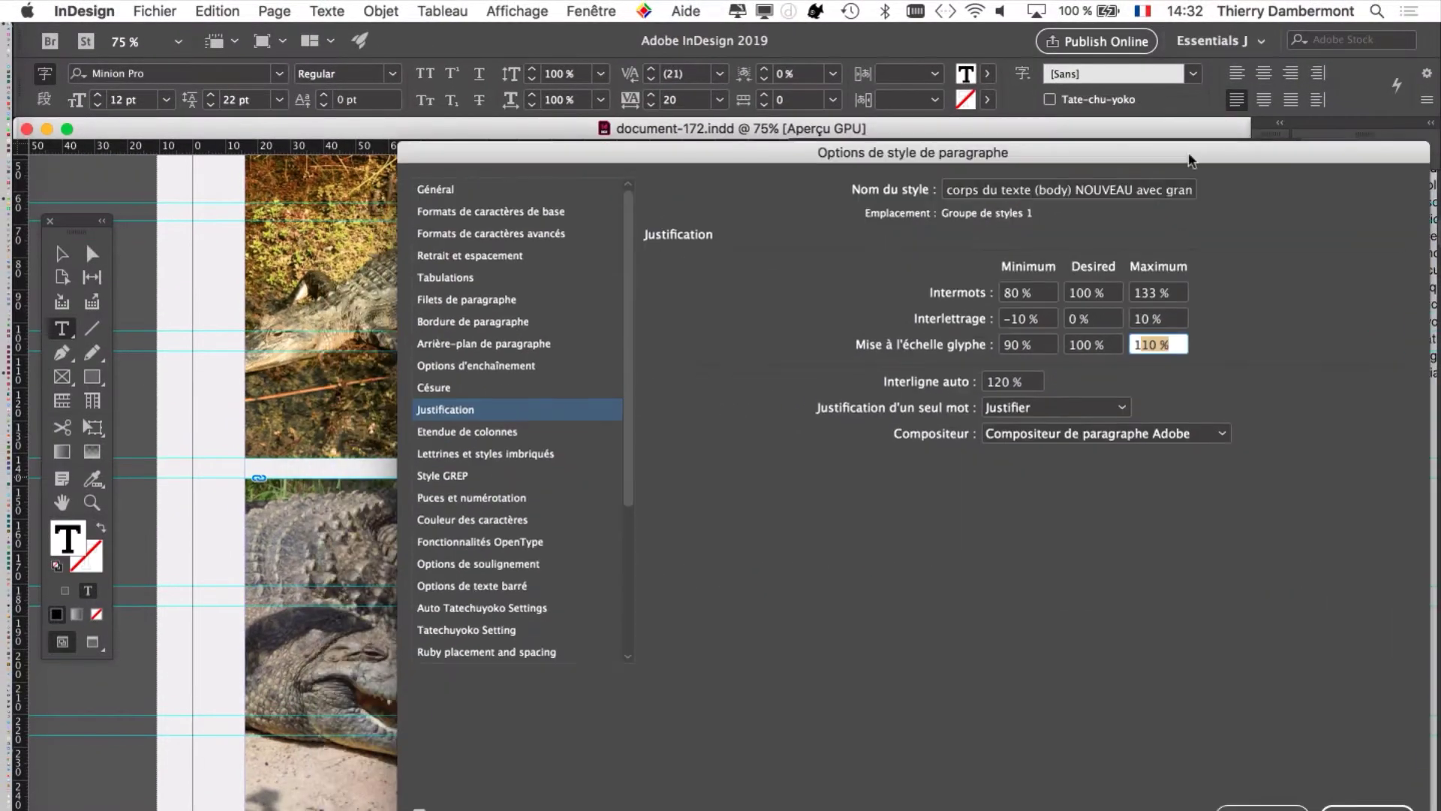
pyautogui.click(1271, 803)
# Step: Delete the second-column text frame on page 2 and widen the first text frame across both columns, to about 119 mm
pyautogui.moveTo(880, 145); pyautogui.dragTo(1019, 179)
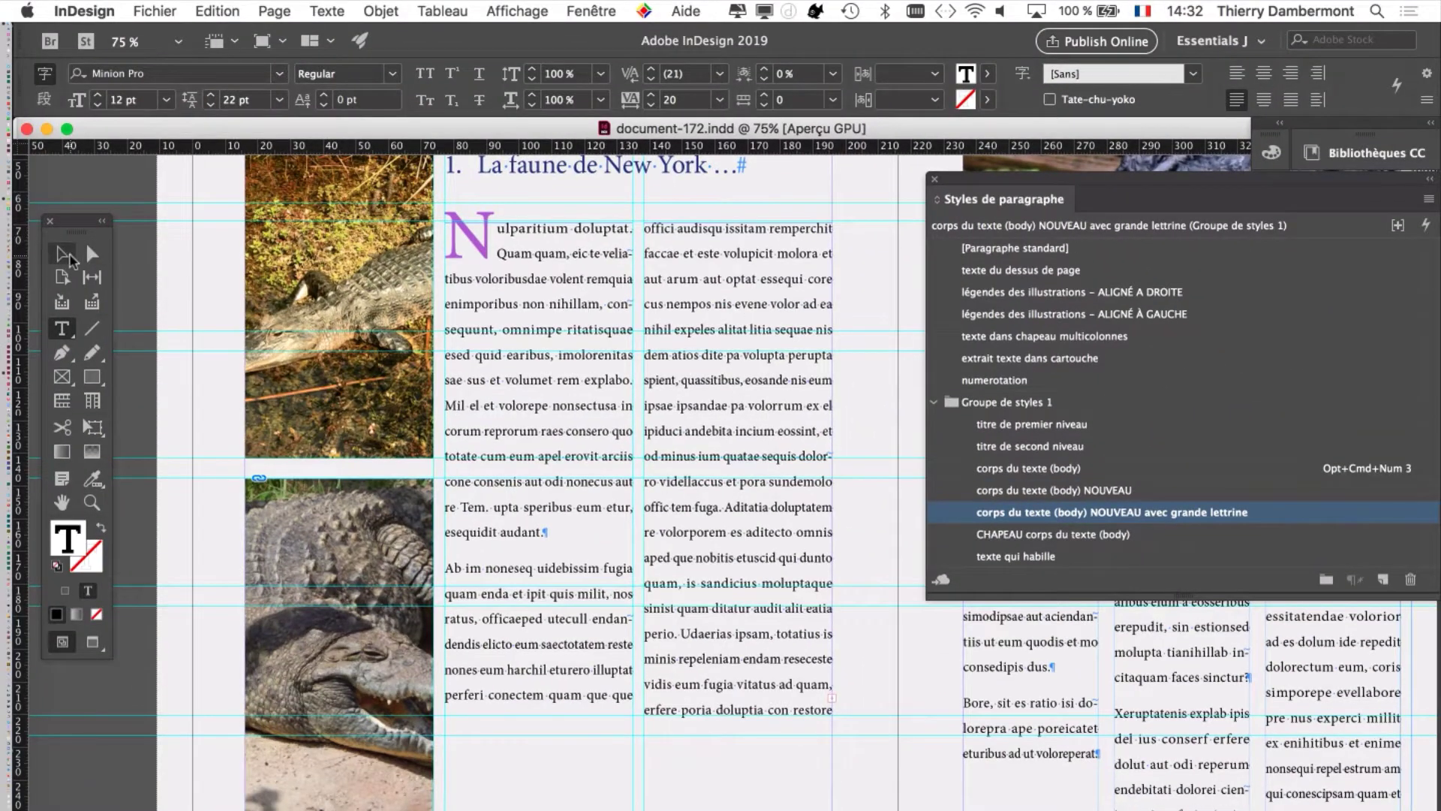
pyautogui.click(68, 257)
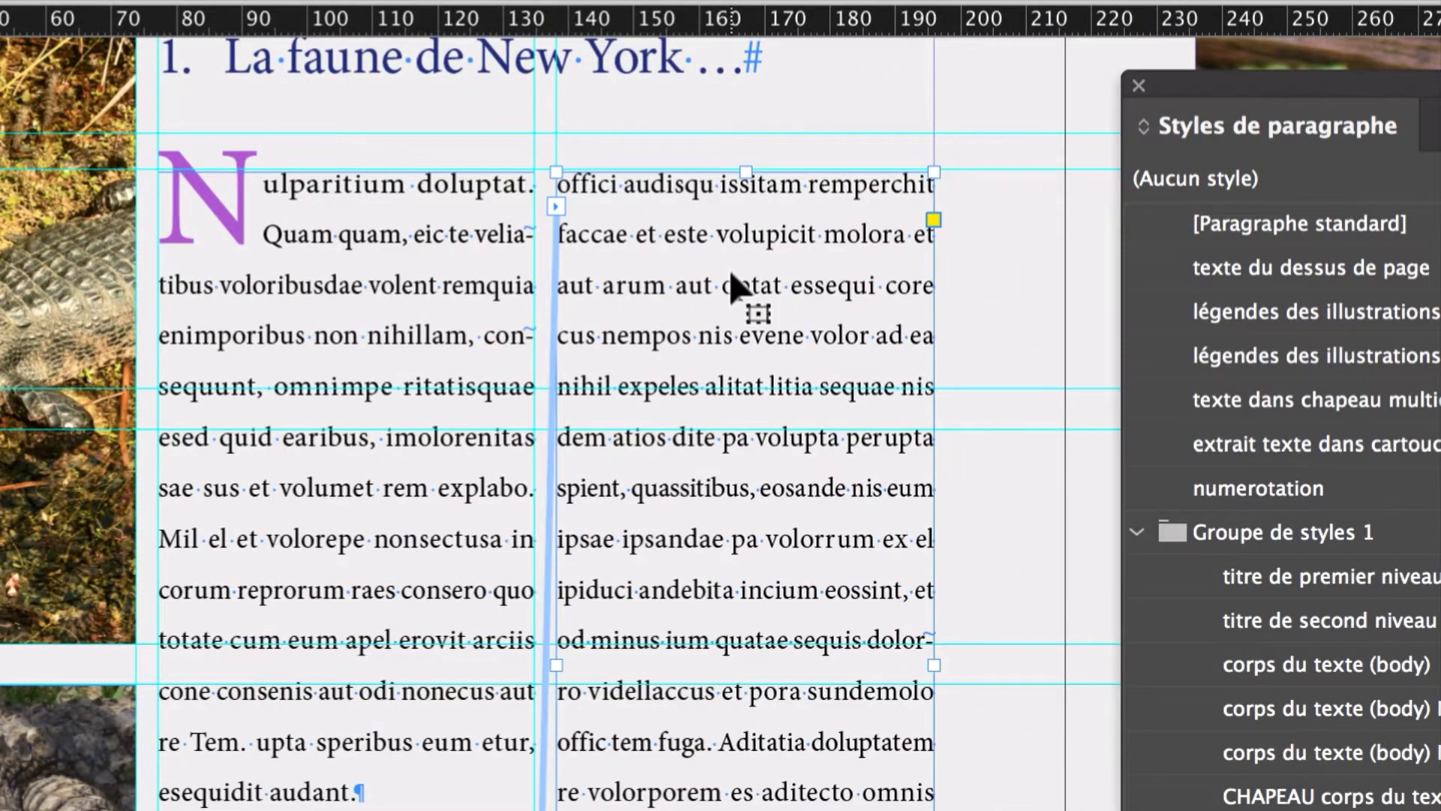
pyautogui.press('Delete')
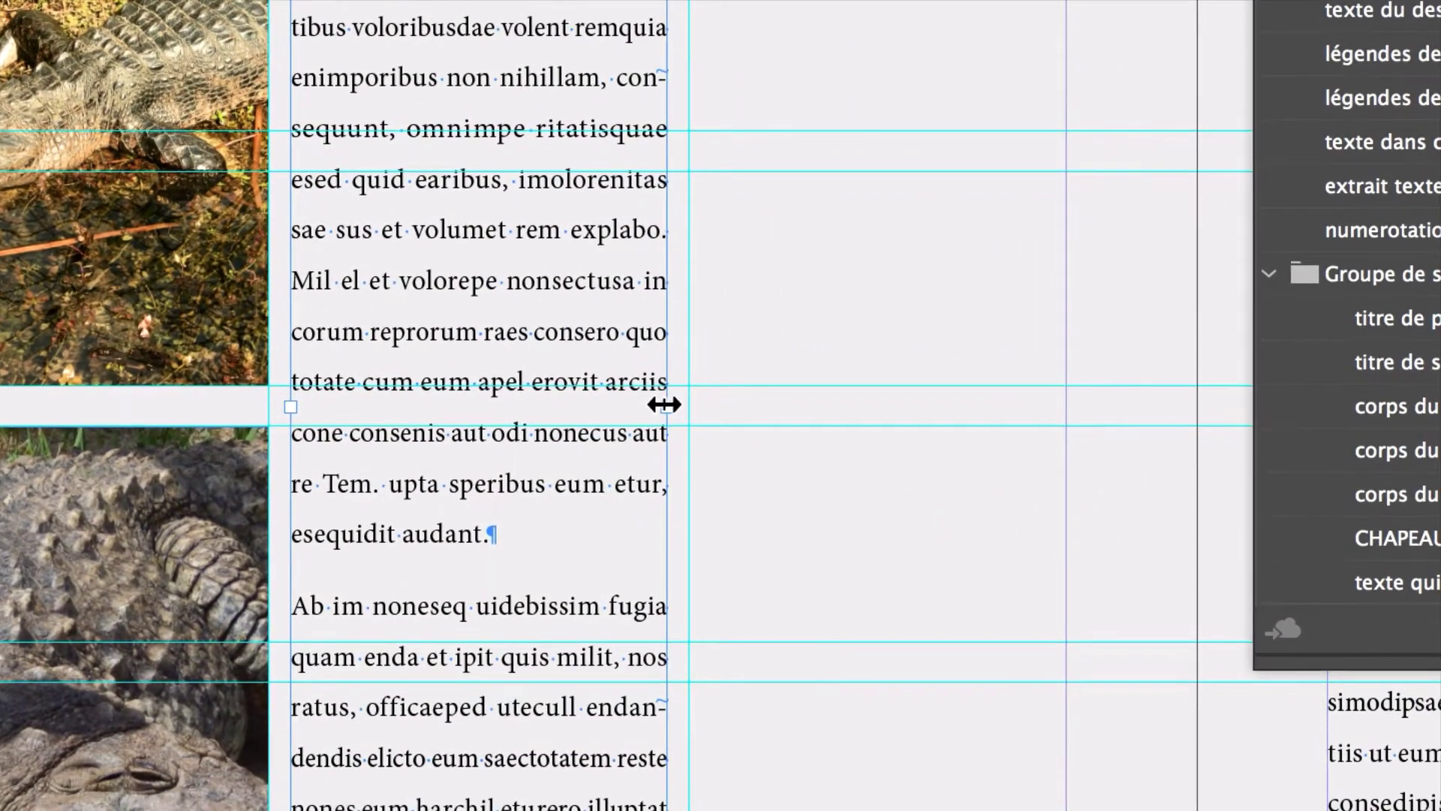
pyautogui.moveTo(722, 460); pyautogui.dragTo(768, 452)
pyautogui.moveTo(681, 399); pyautogui.dragTo(1010, 395)
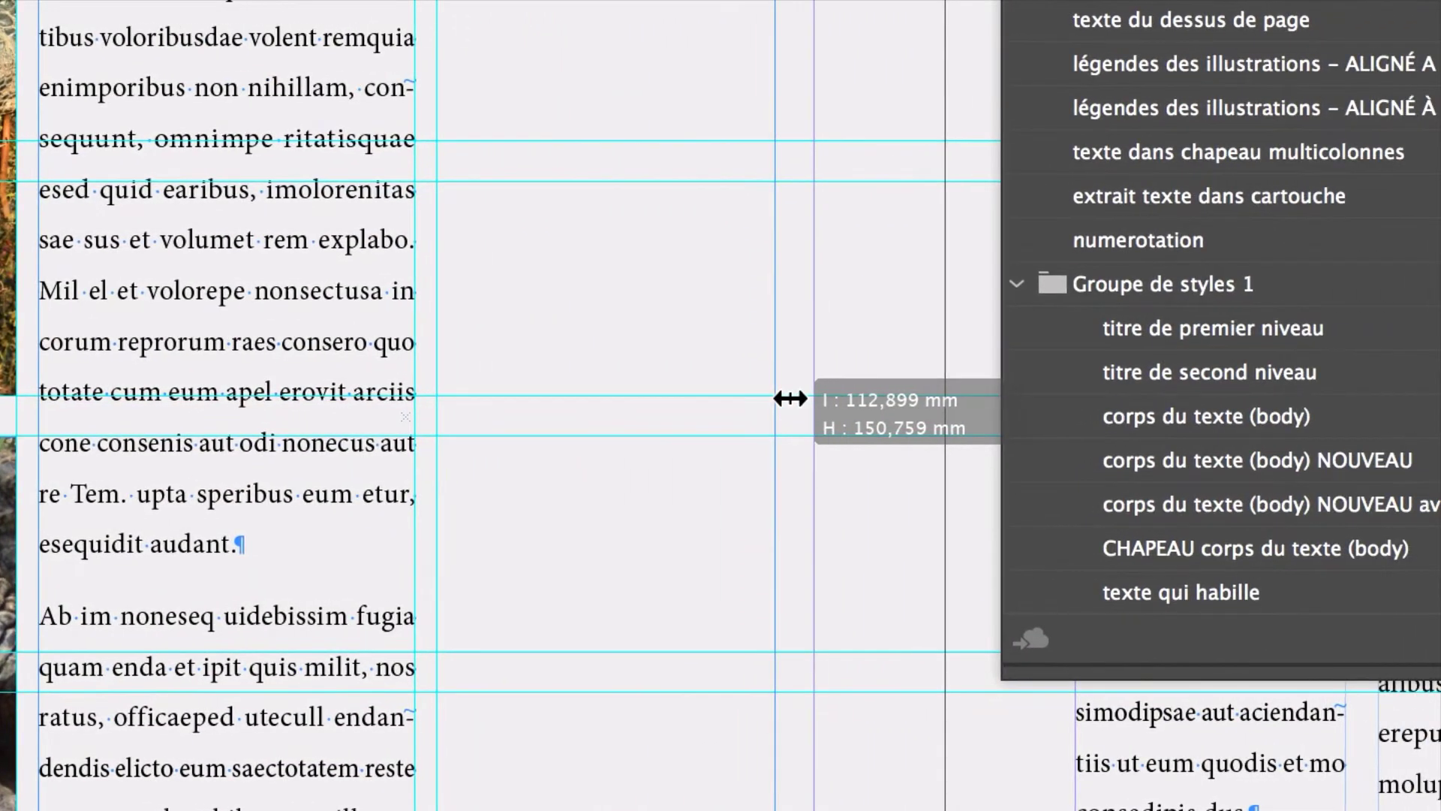
pyautogui.moveTo(790, 399)
pyautogui.mouseDown()
pyautogui.moveTo(811, 395)
pyautogui.moveTo(714, 395)
pyautogui.moveTo(808, 412)
pyautogui.mouseUp()
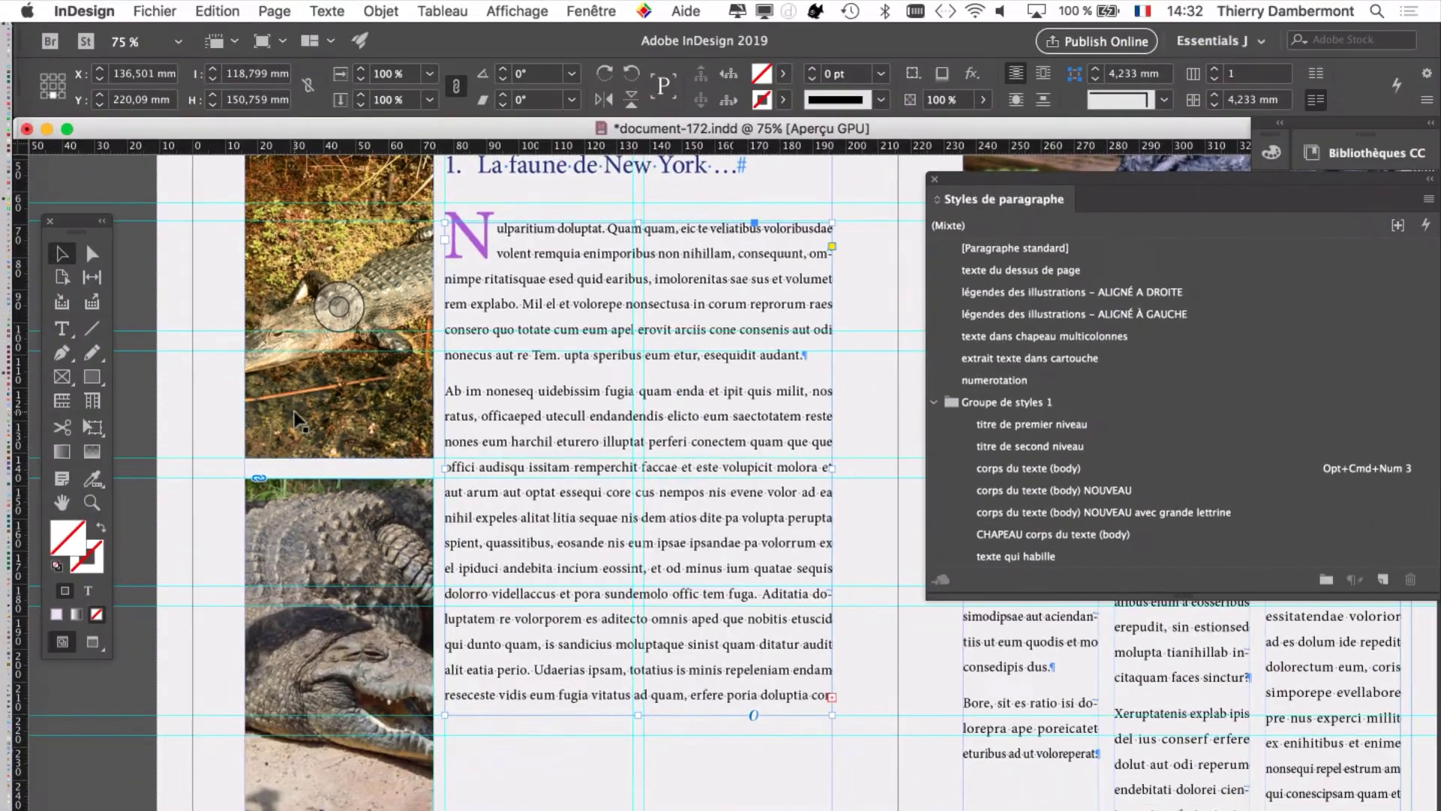
# Step: Show the document in preview mode with nothing selected and display the whole spread of pages 2 and 3 at 50%
pyautogui.click(101, 647)
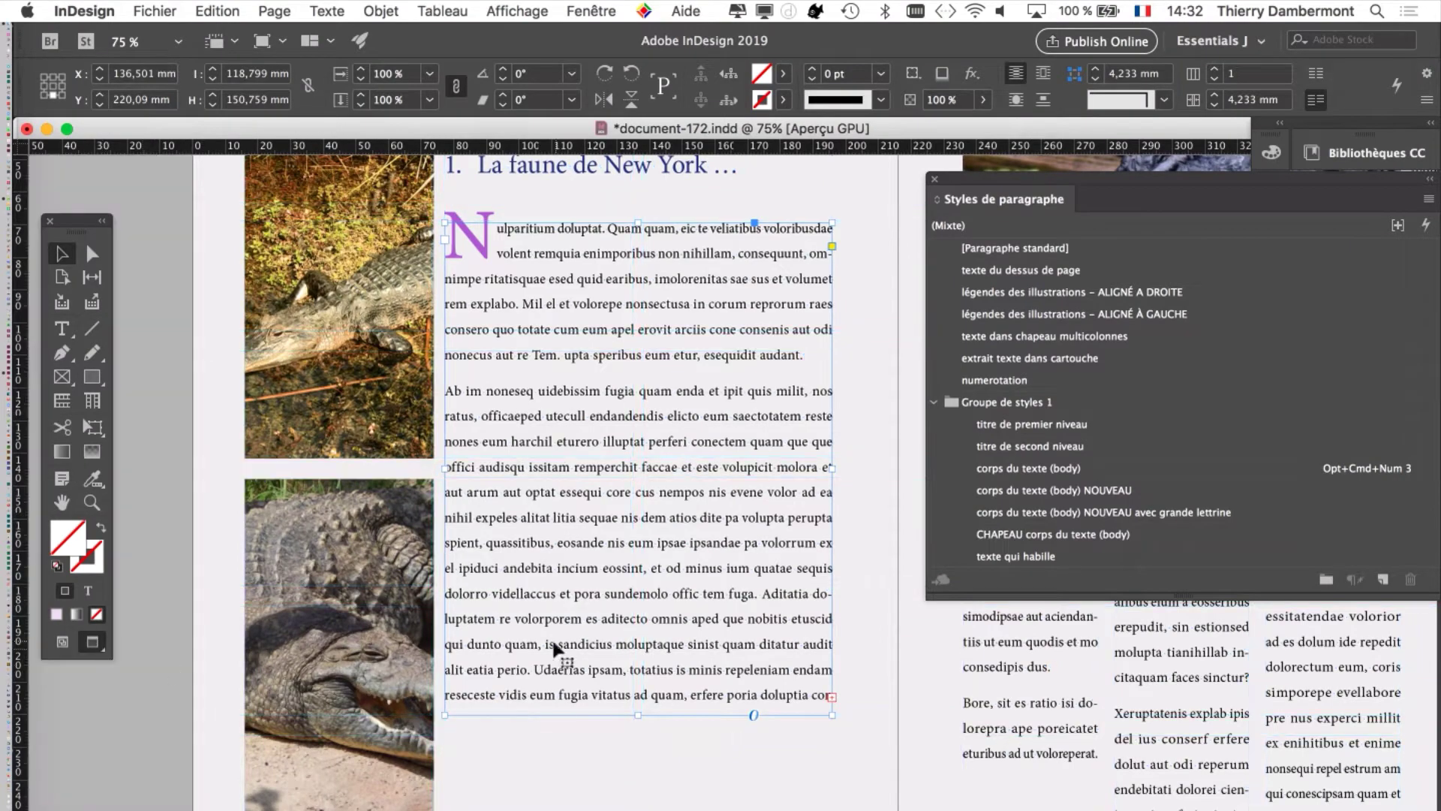
pyautogui.click(158, 631)
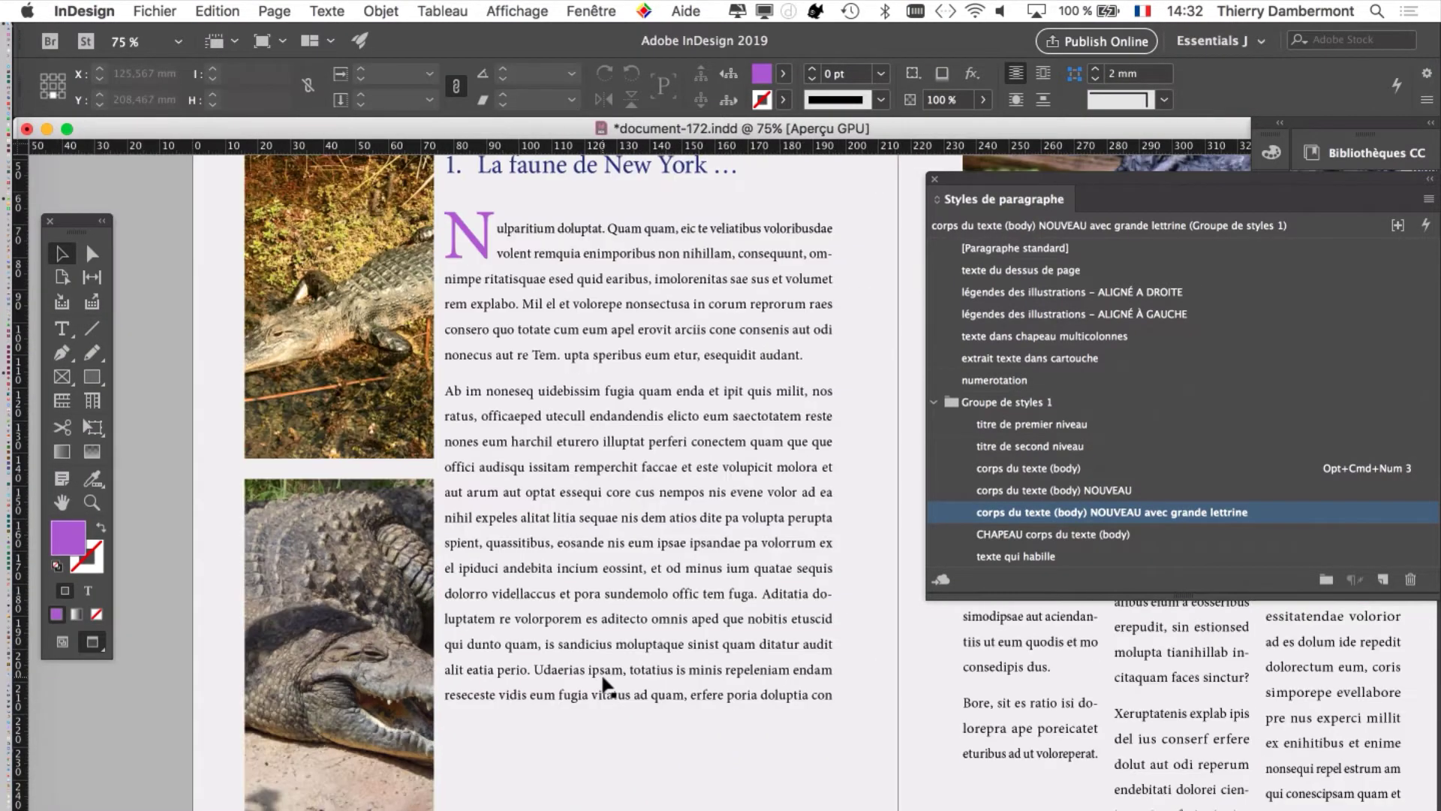
pyautogui.press('super+minus')
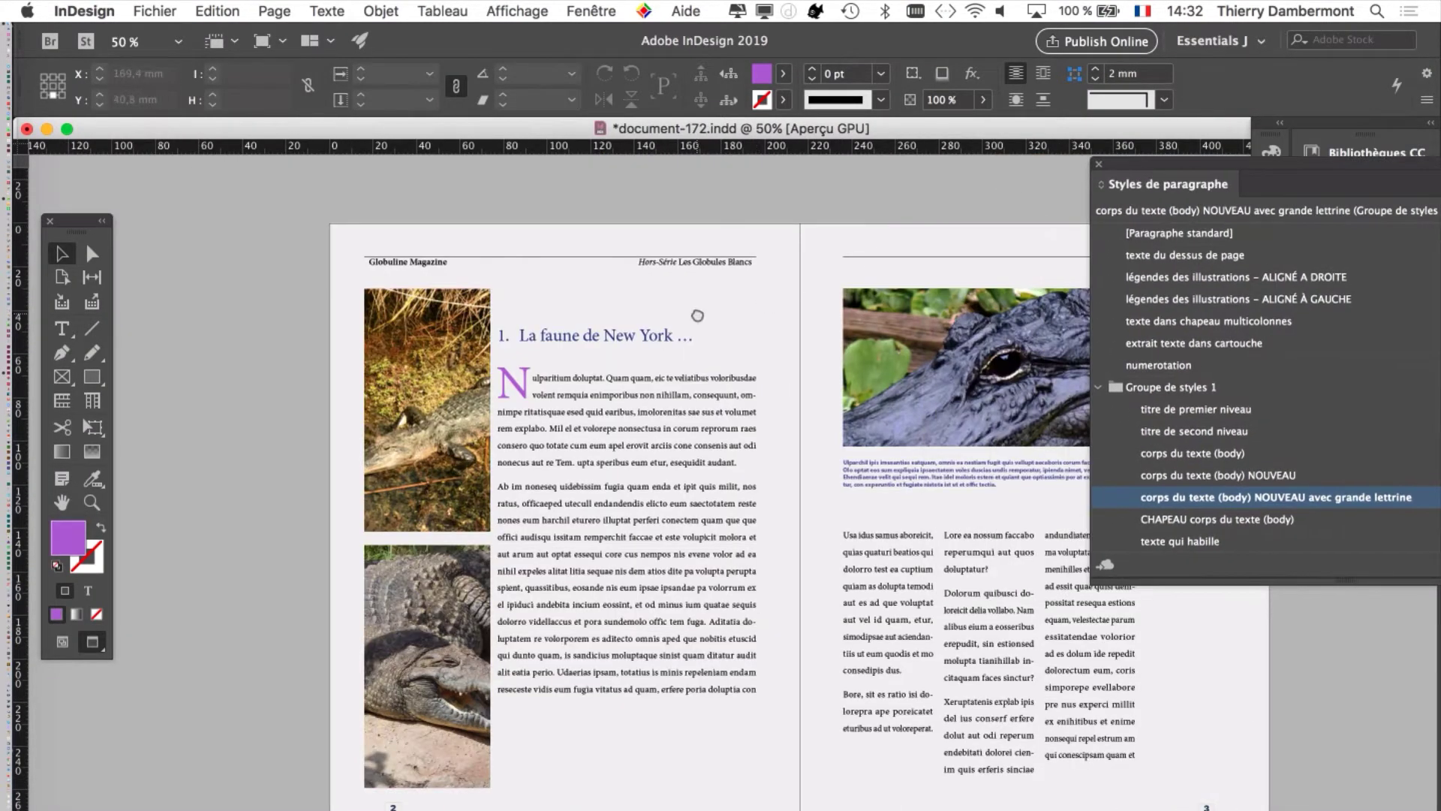
pyautogui.moveTo(698, 315); pyautogui.dragTo(482, 241)
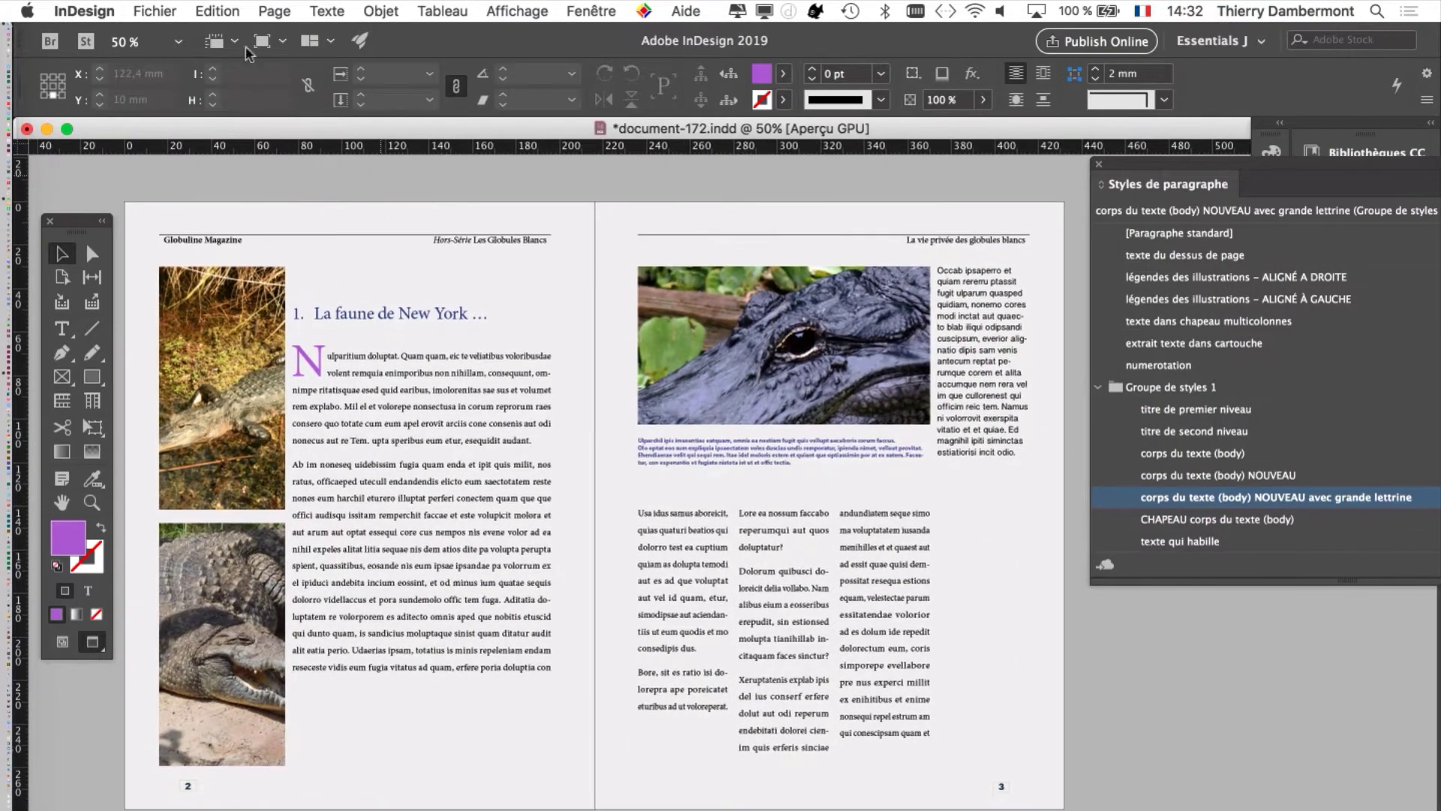
# Step: Look through the document setup (Format de document) and the layout adjustment options (Ajuster la mise en page) without applying changes
pyautogui.click(155, 11)
pyautogui.click(313, 480)
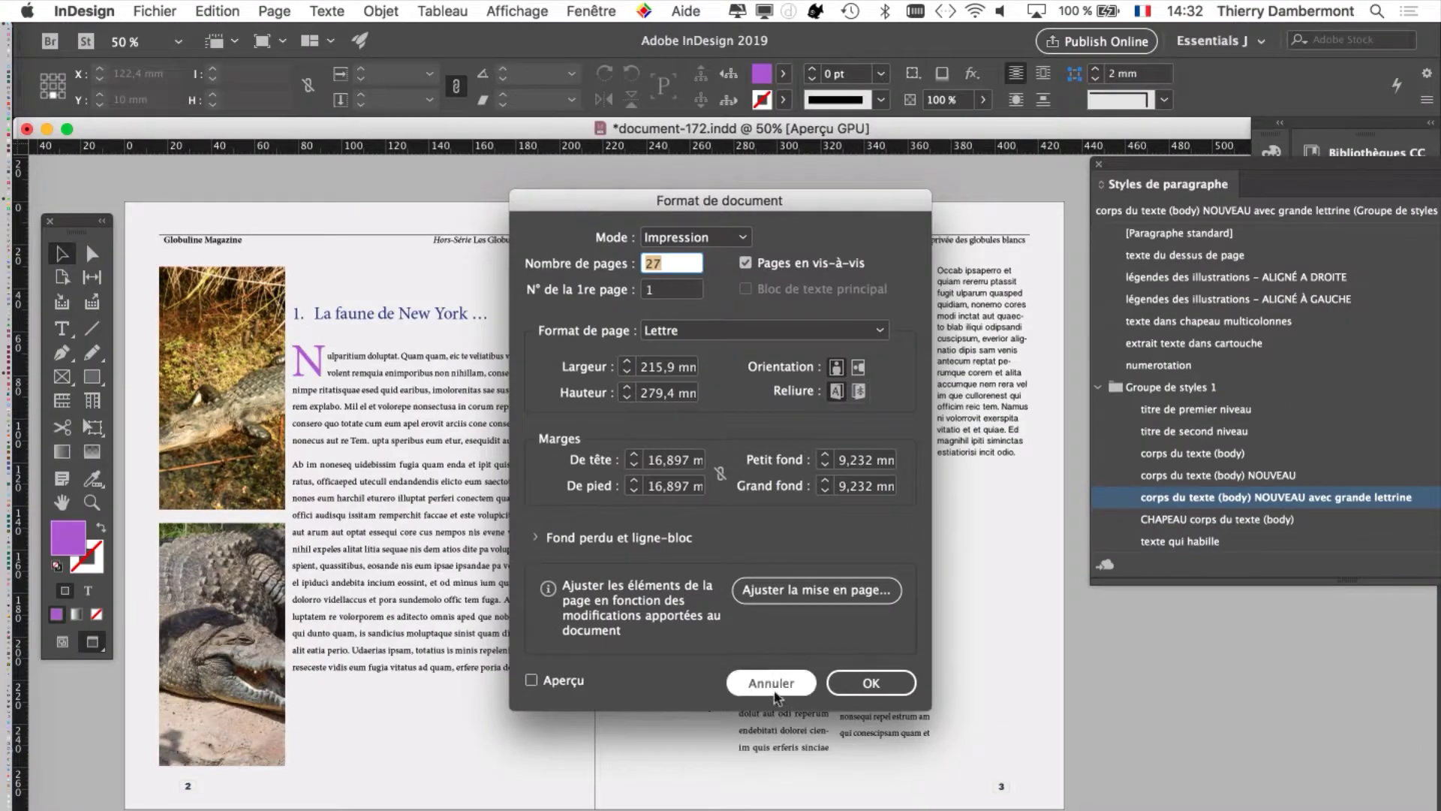
pyautogui.click(771, 682)
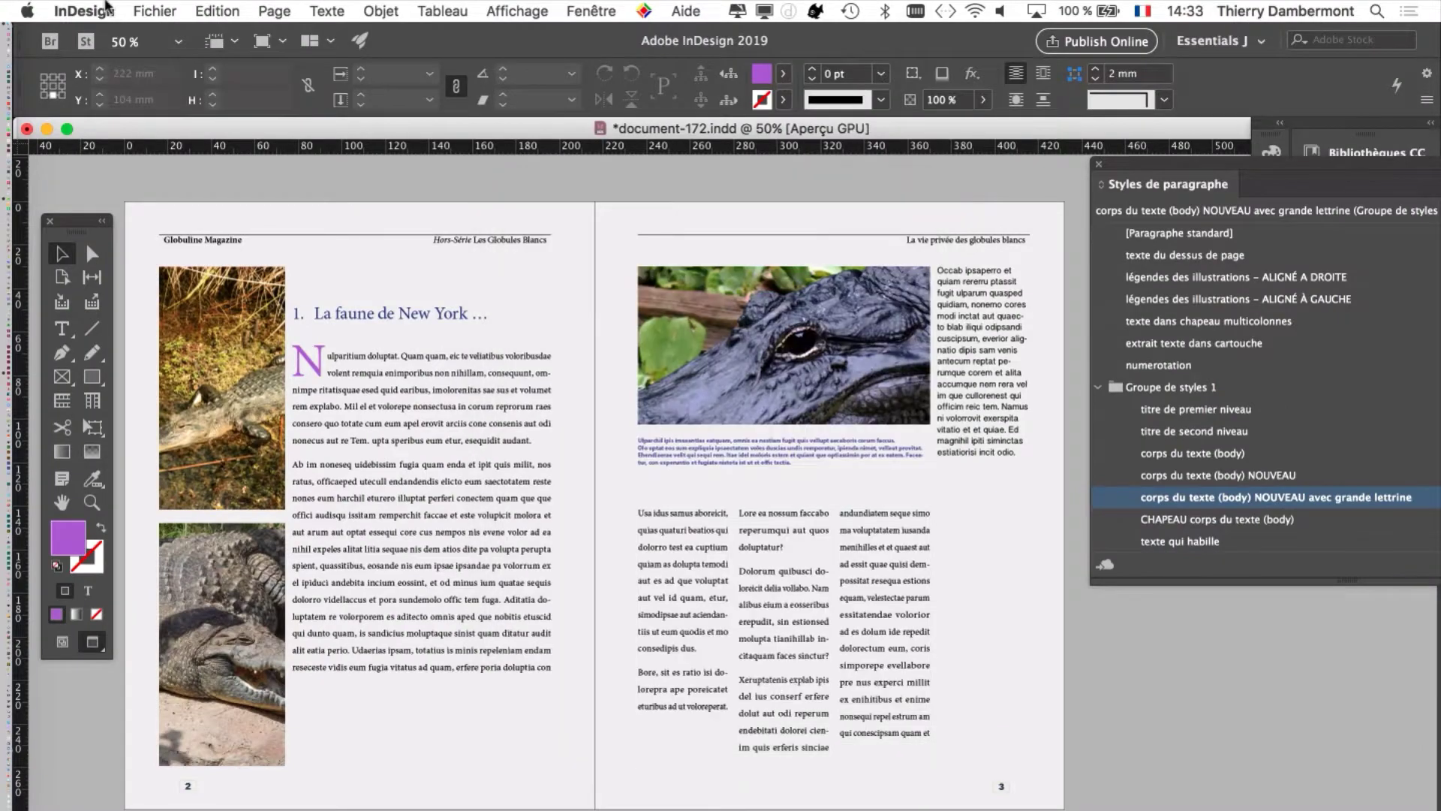
pyautogui.click(154, 11)
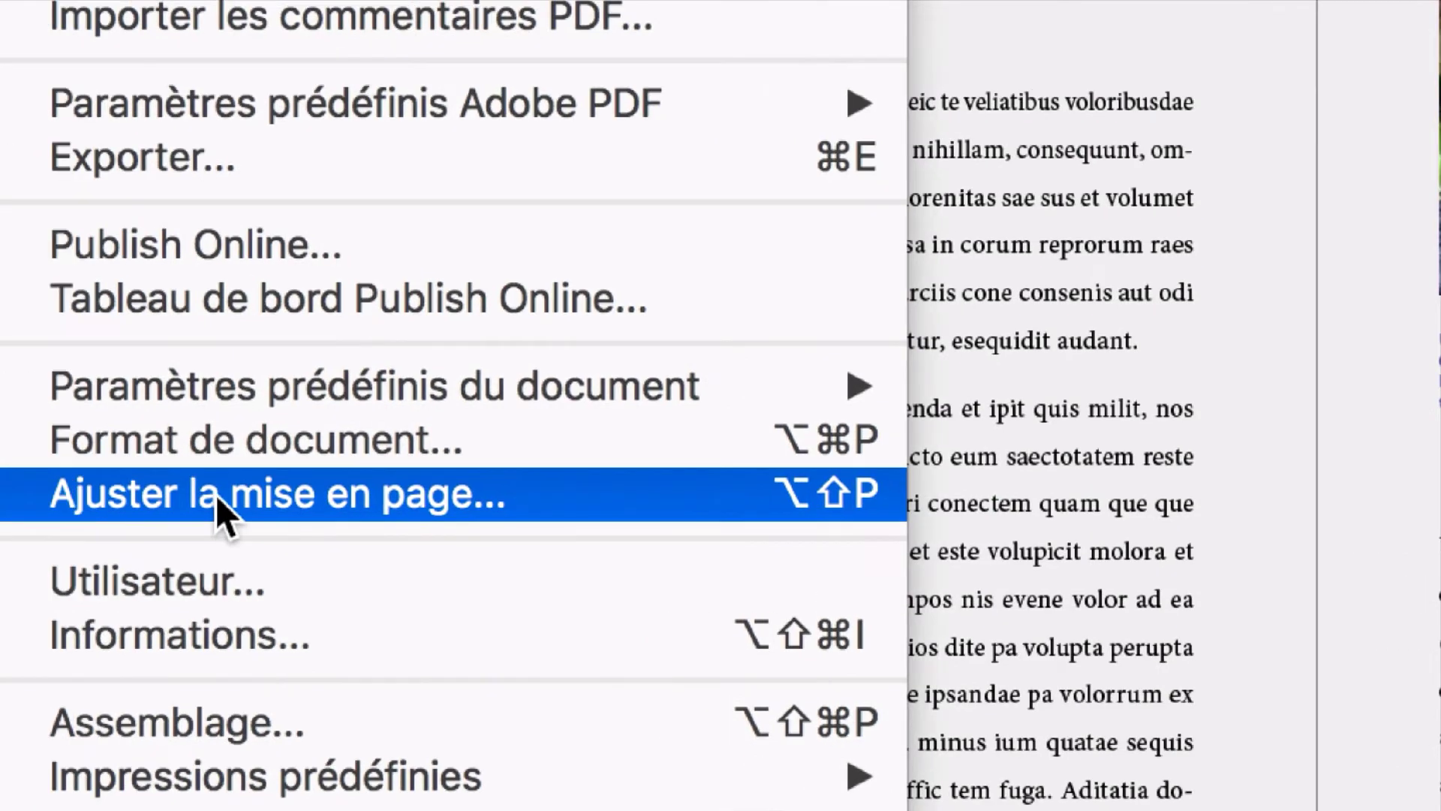
pyautogui.click(252, 494)
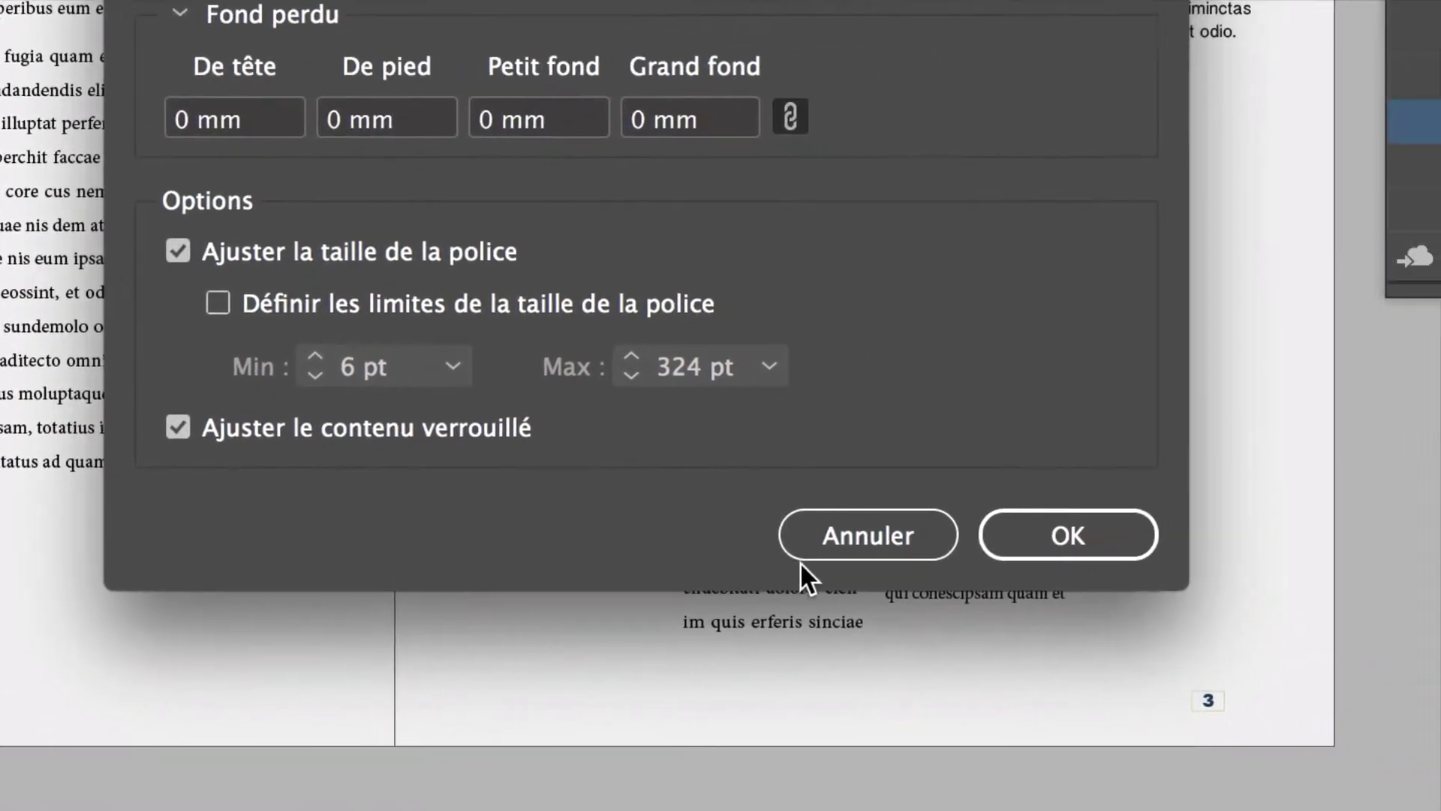
pyautogui.click(1205, 629)
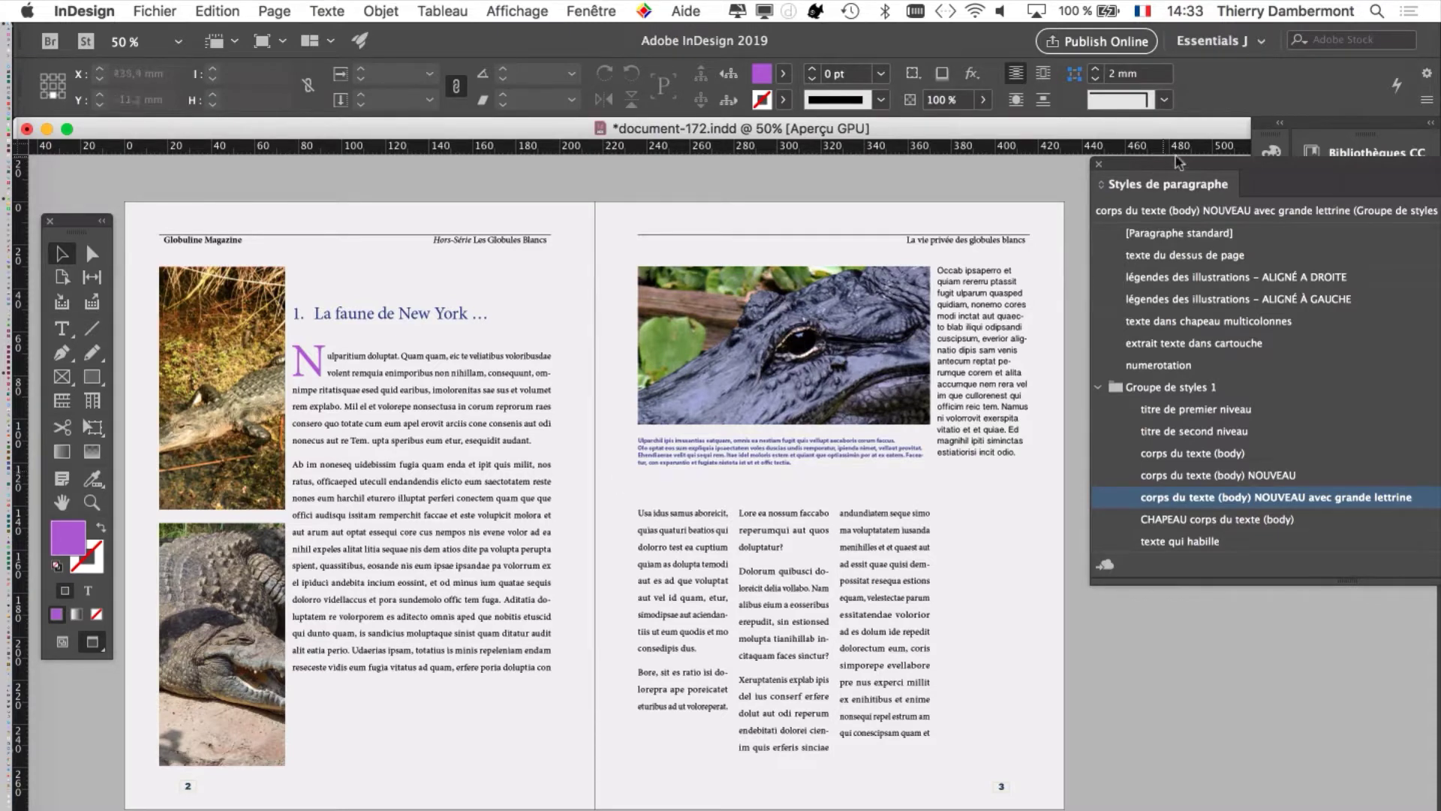
# Step: Move the paragraph styles aside and display the layers (Calques) with the upper alligator photo on page 2 selected
pyautogui.moveTo(1137, 163); pyautogui.dragTo(1159, 253)
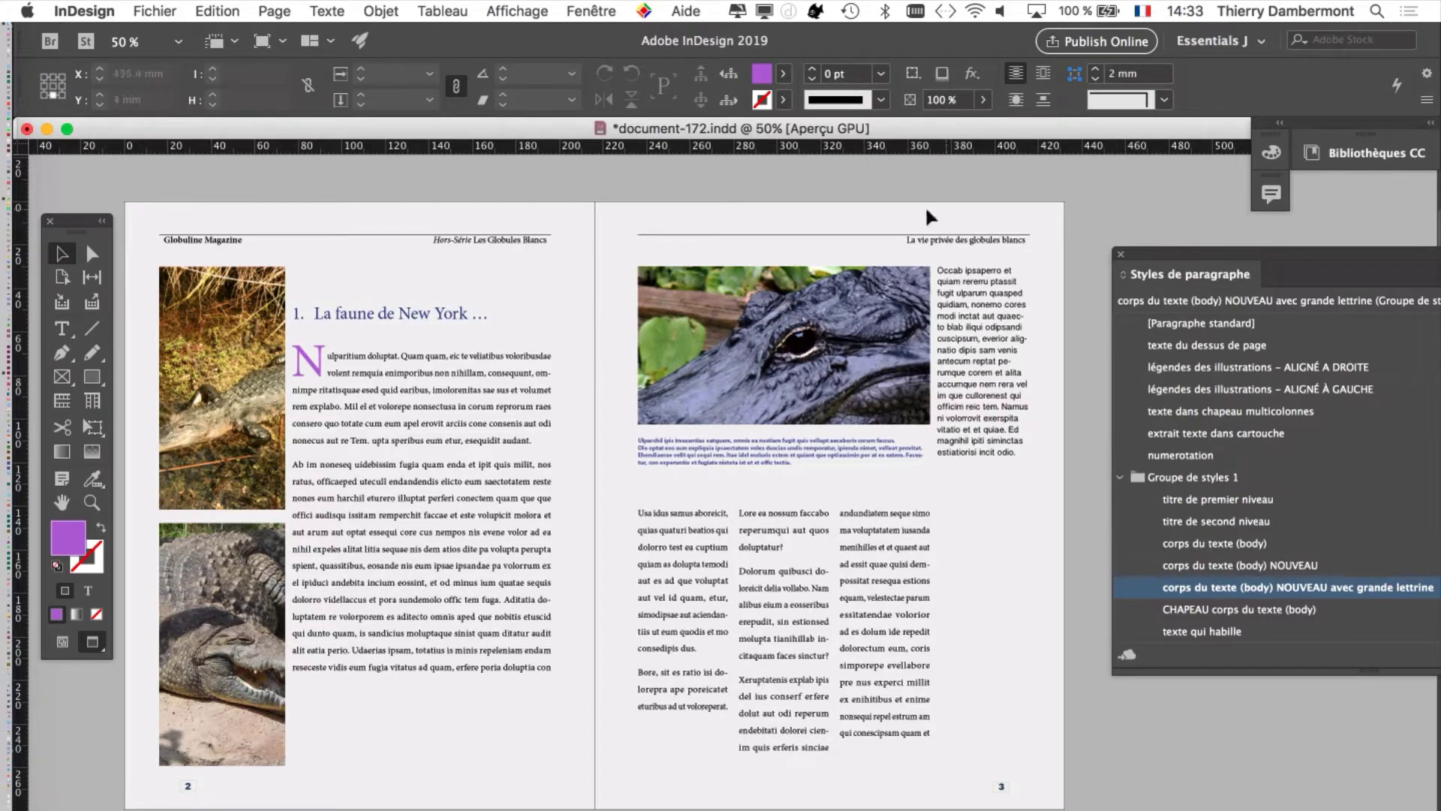
pyautogui.hscroll(-5, 415, 408)
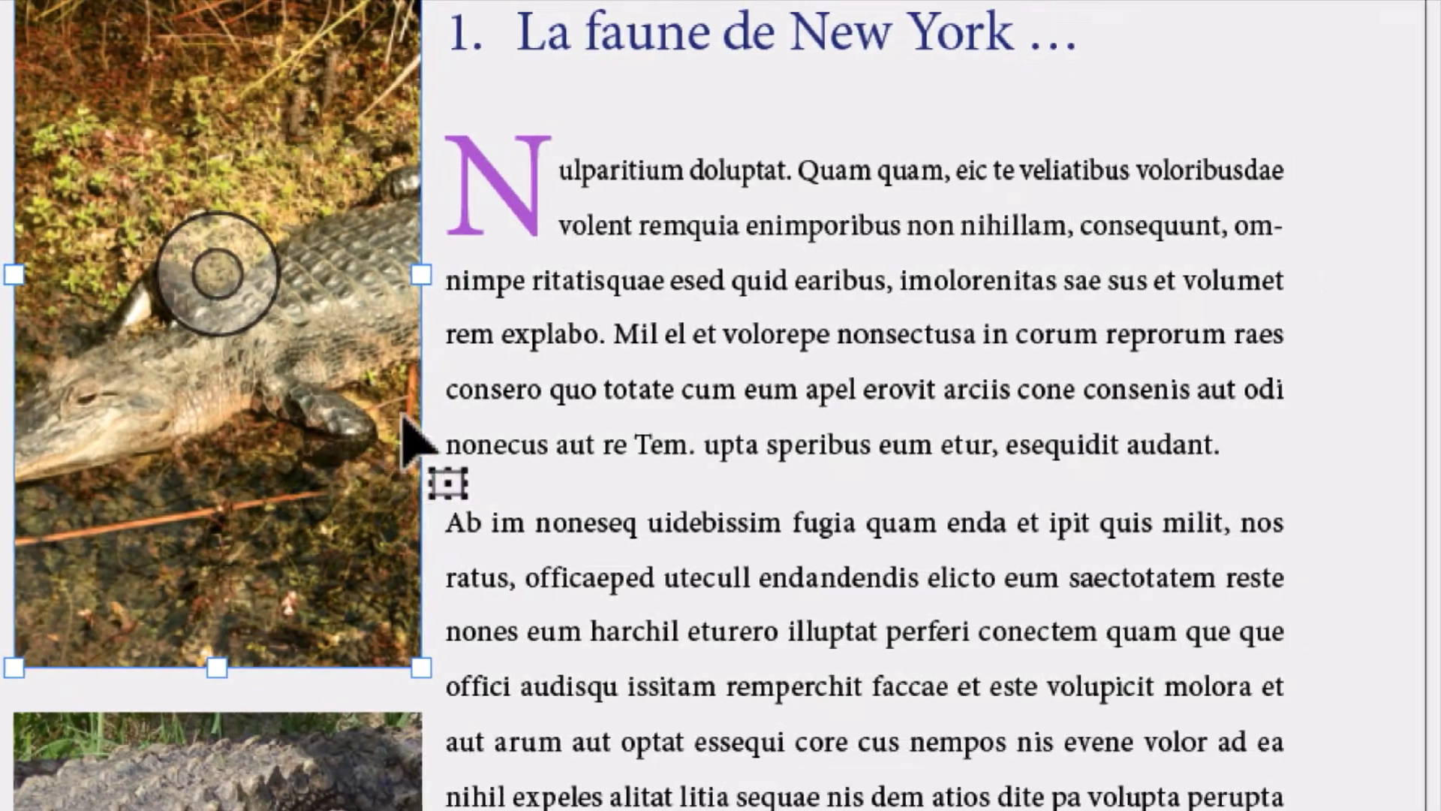
pyautogui.click(539, 414)
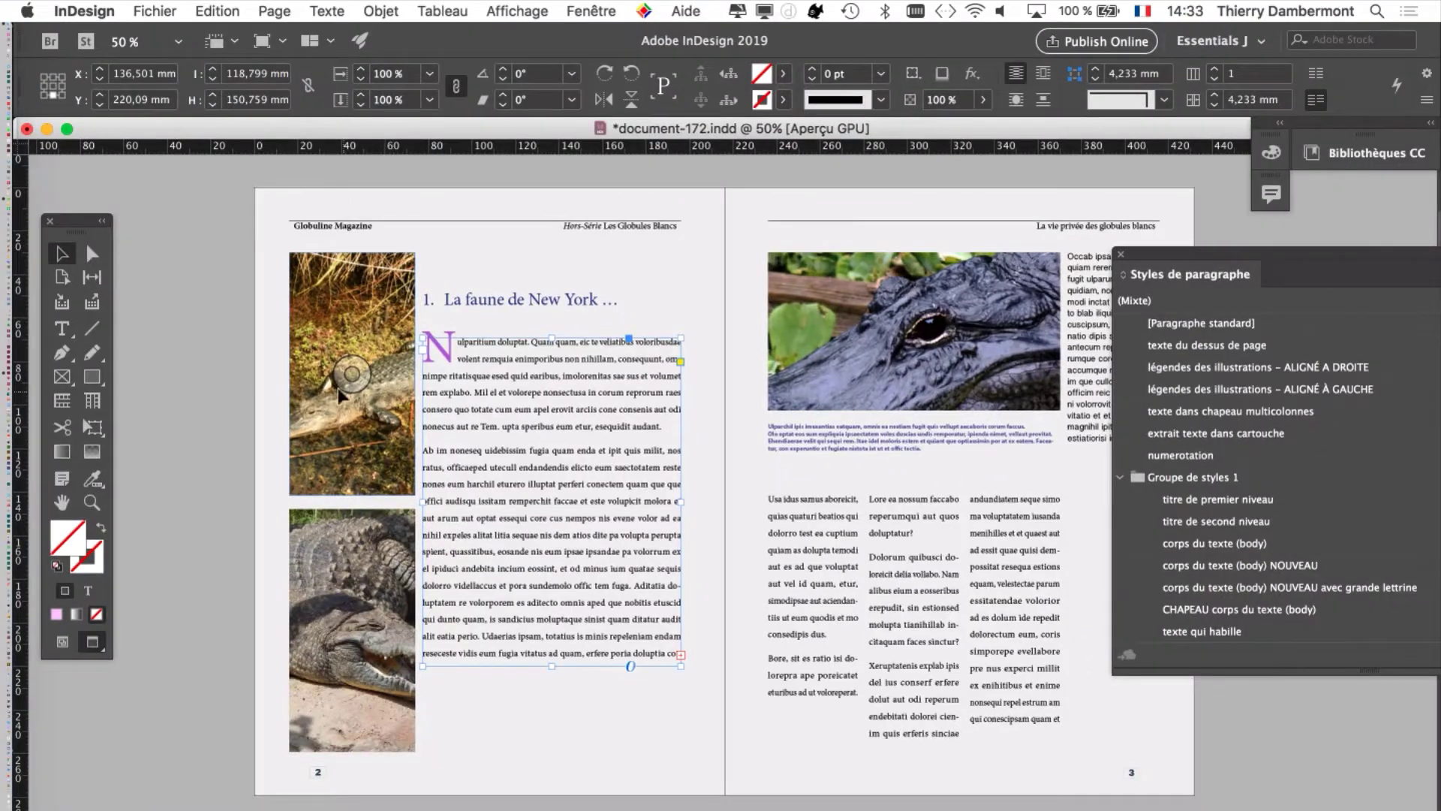
pyautogui.click(183, 398)
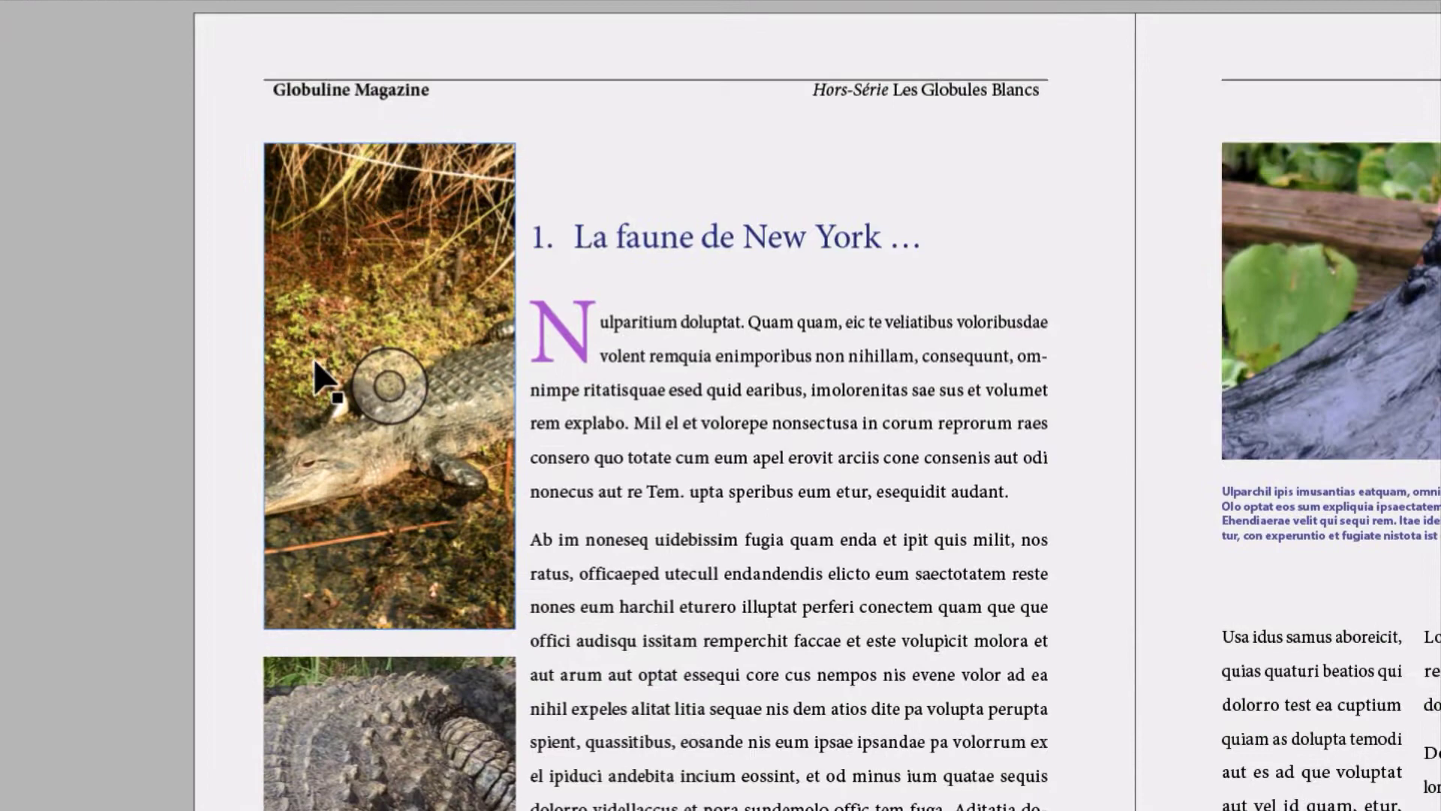
pyautogui.click(315, 364)
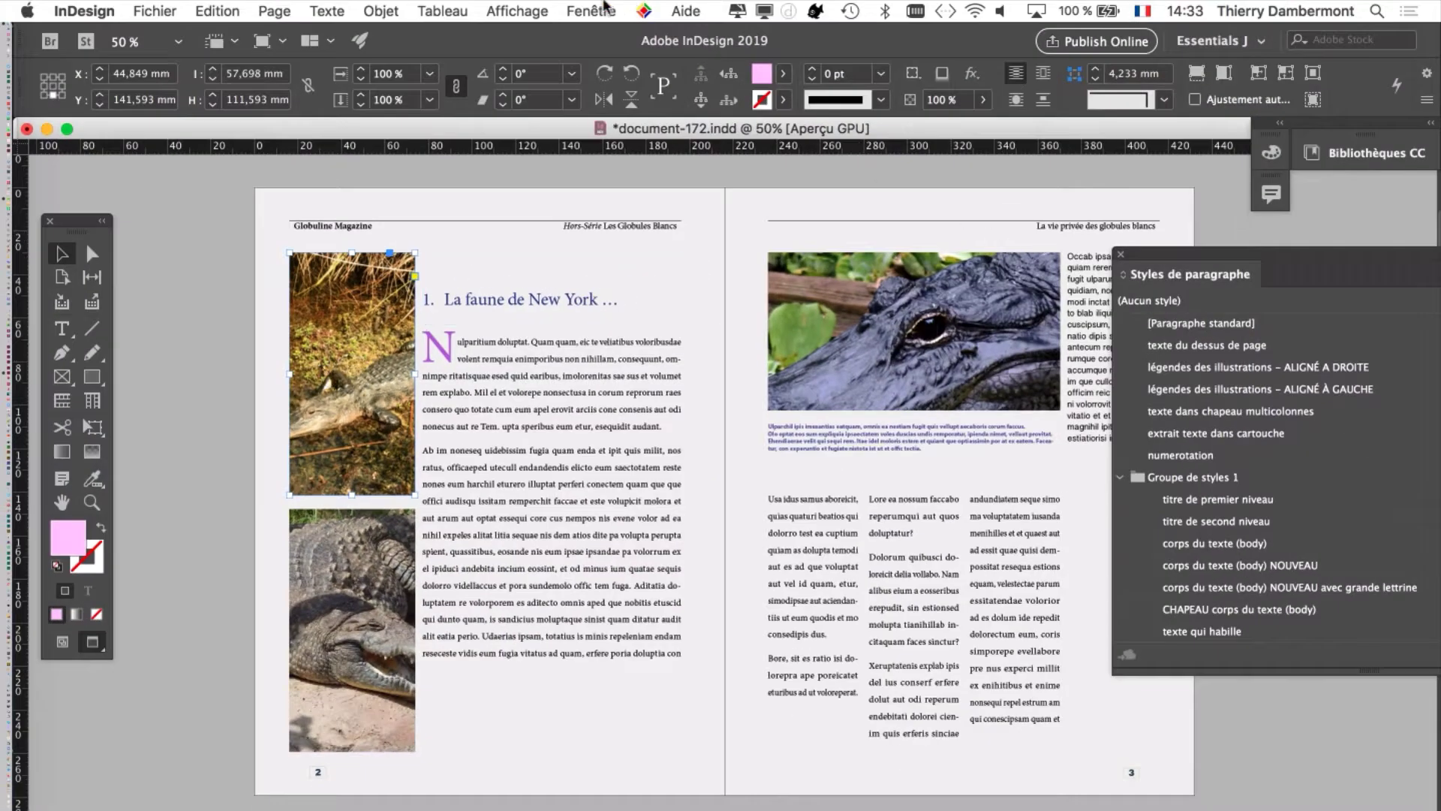
pyautogui.click(605, 9)
pyautogui.click(600, 141)
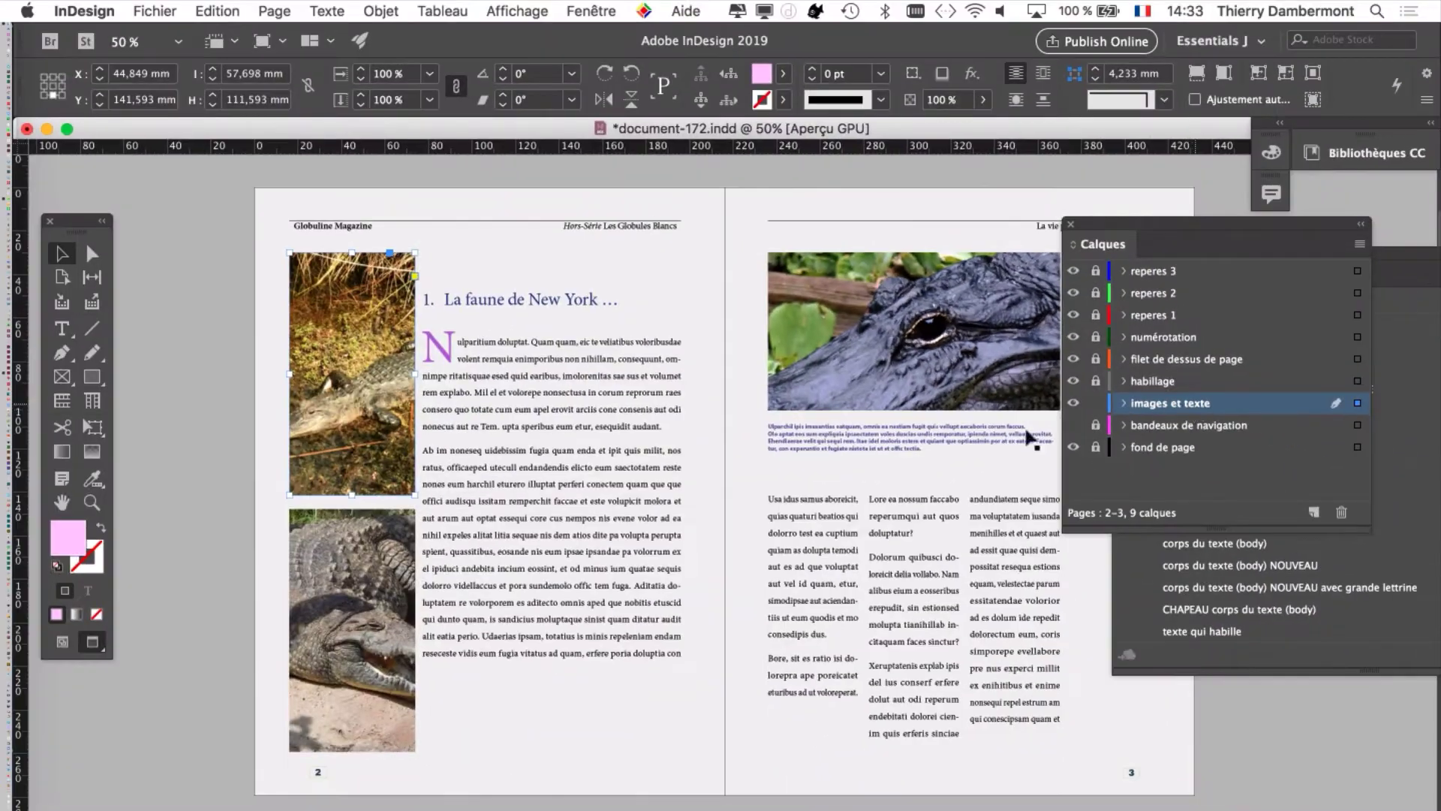
# Step: Select both alligator photos on page 2 together
pyautogui.click(211, 461)
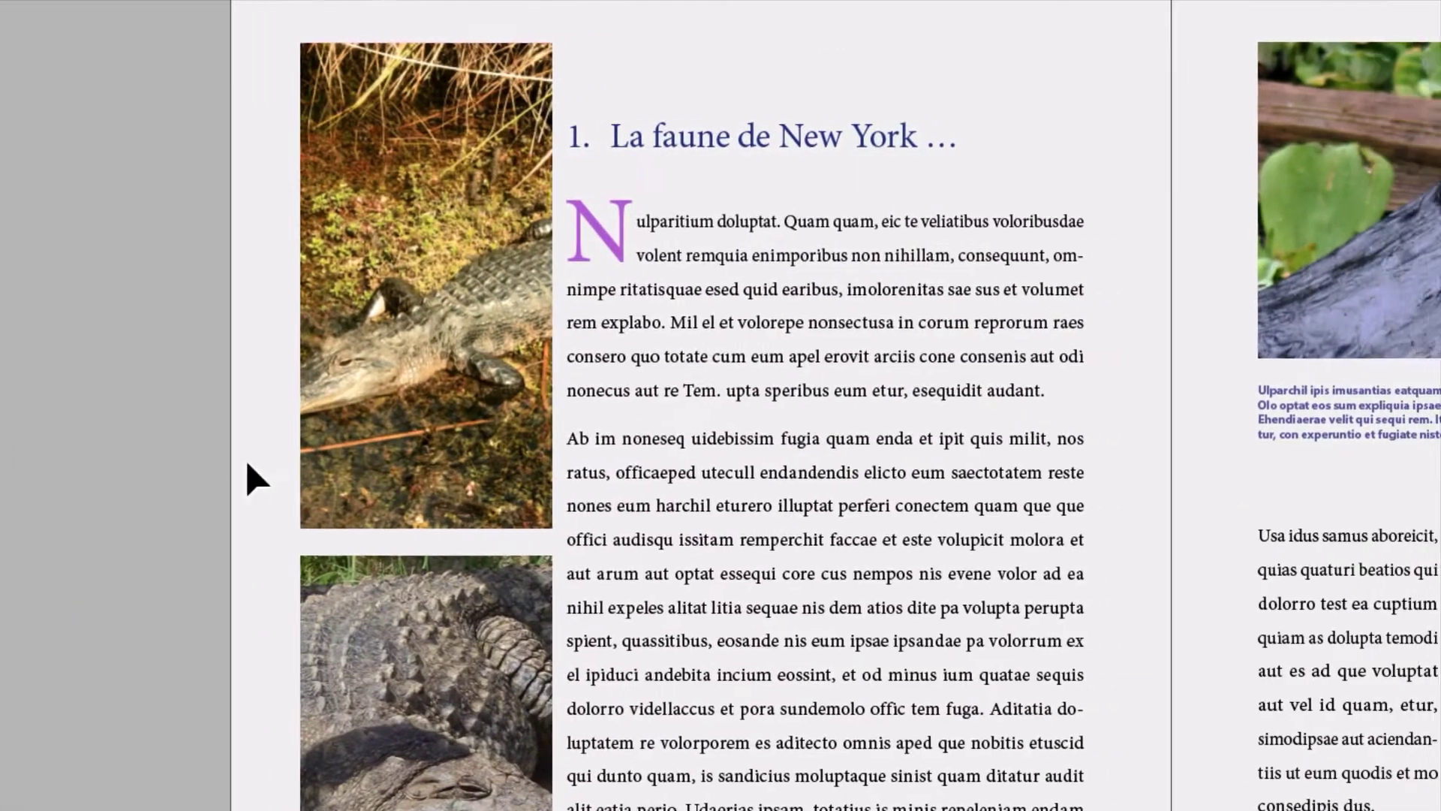
pyautogui.click(540, 345)
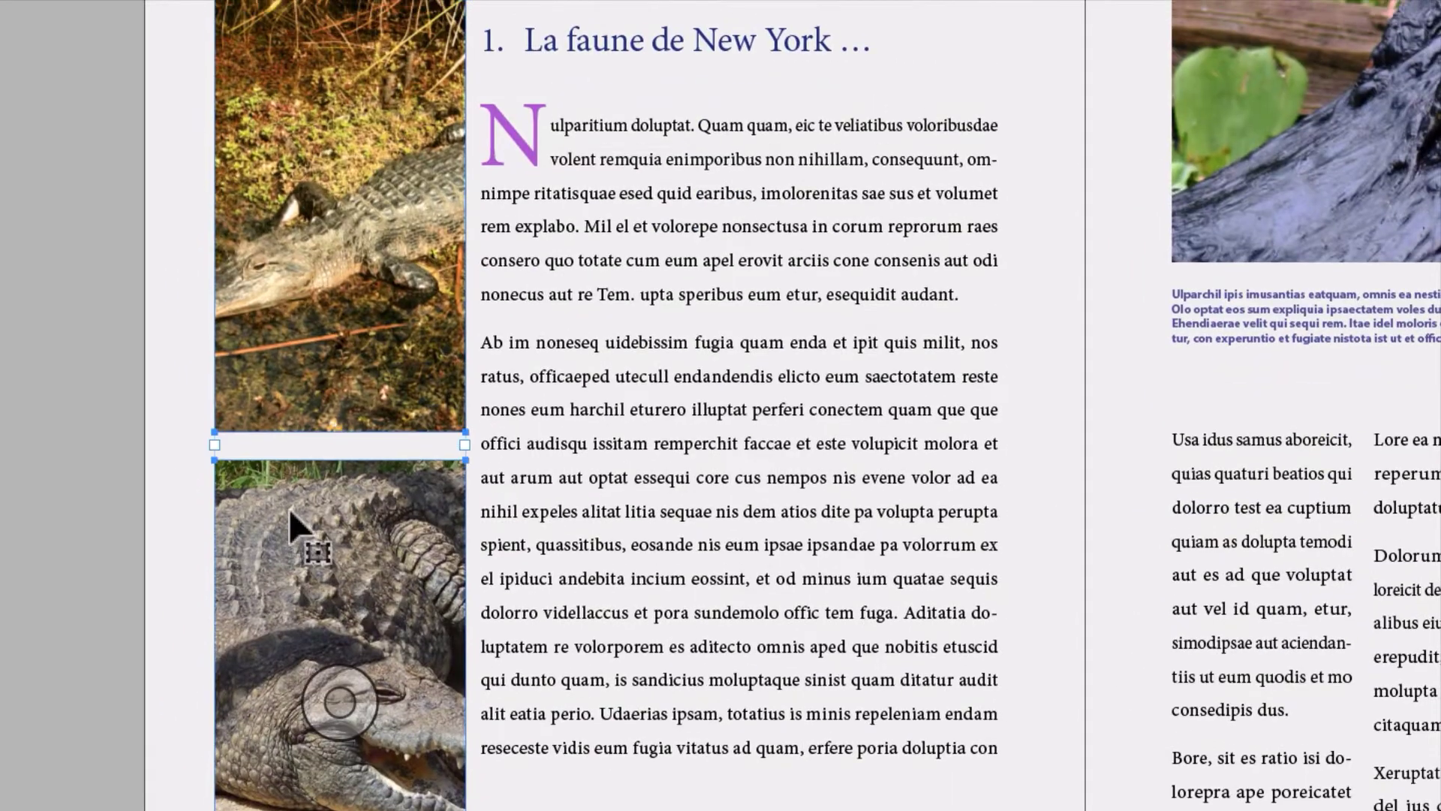
pyautogui.moveTo(165, 358); pyautogui.dragTo(306, 553)
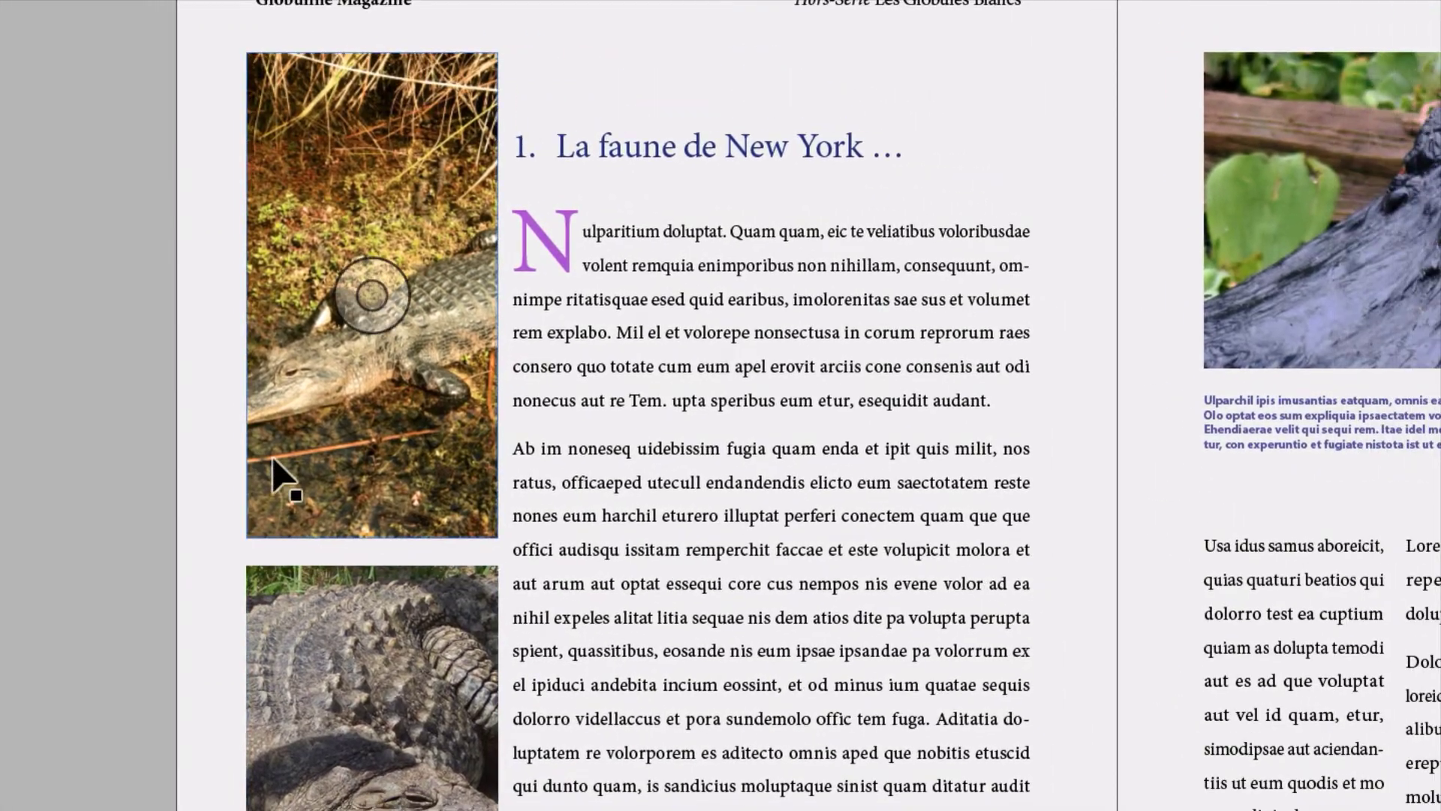
pyautogui.keyDown('shift'); pyautogui.click(272, 624); pyautogui.keyUp('shift')
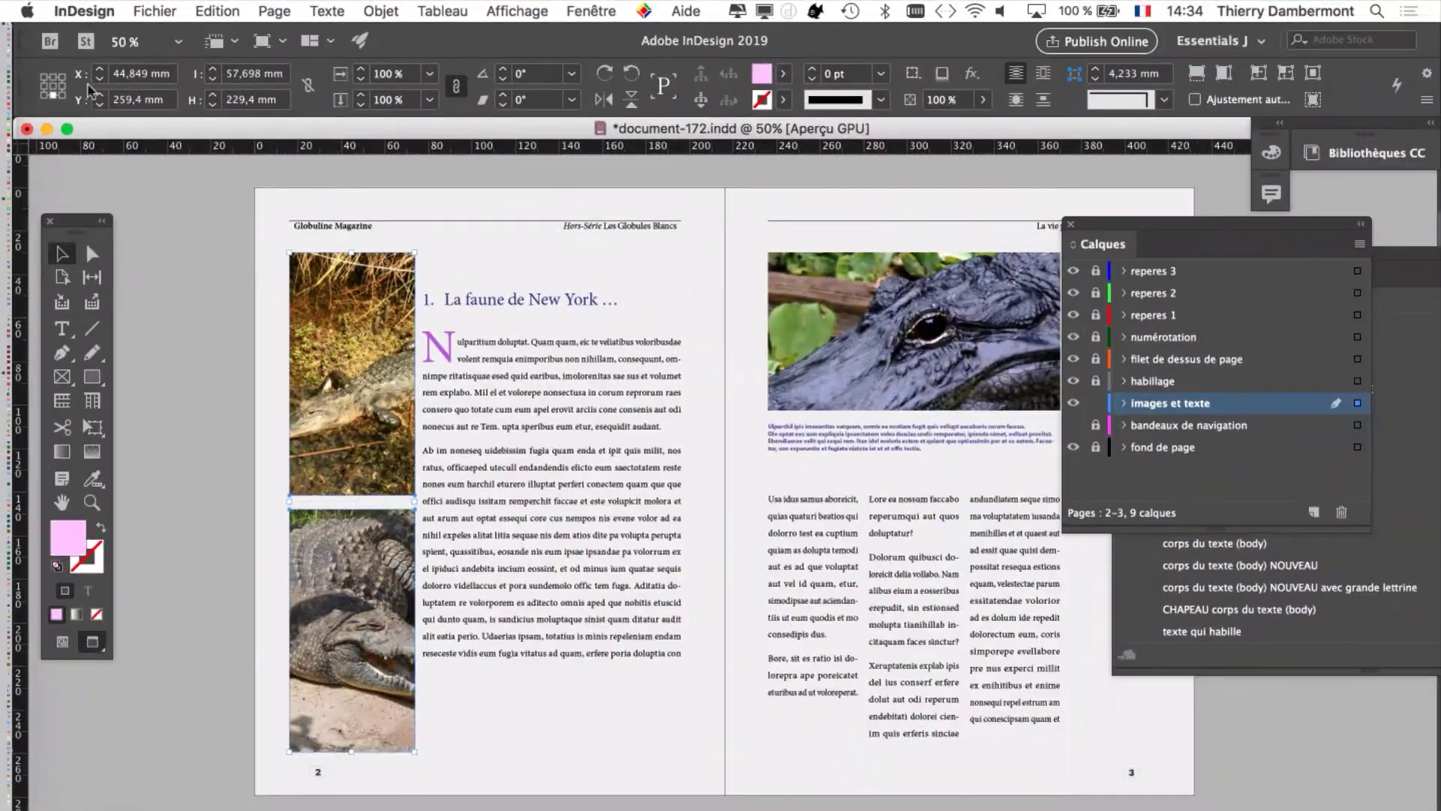
# Step: View the Transformation values of the two selected photos and close them again
pyautogui.click(584, 12)
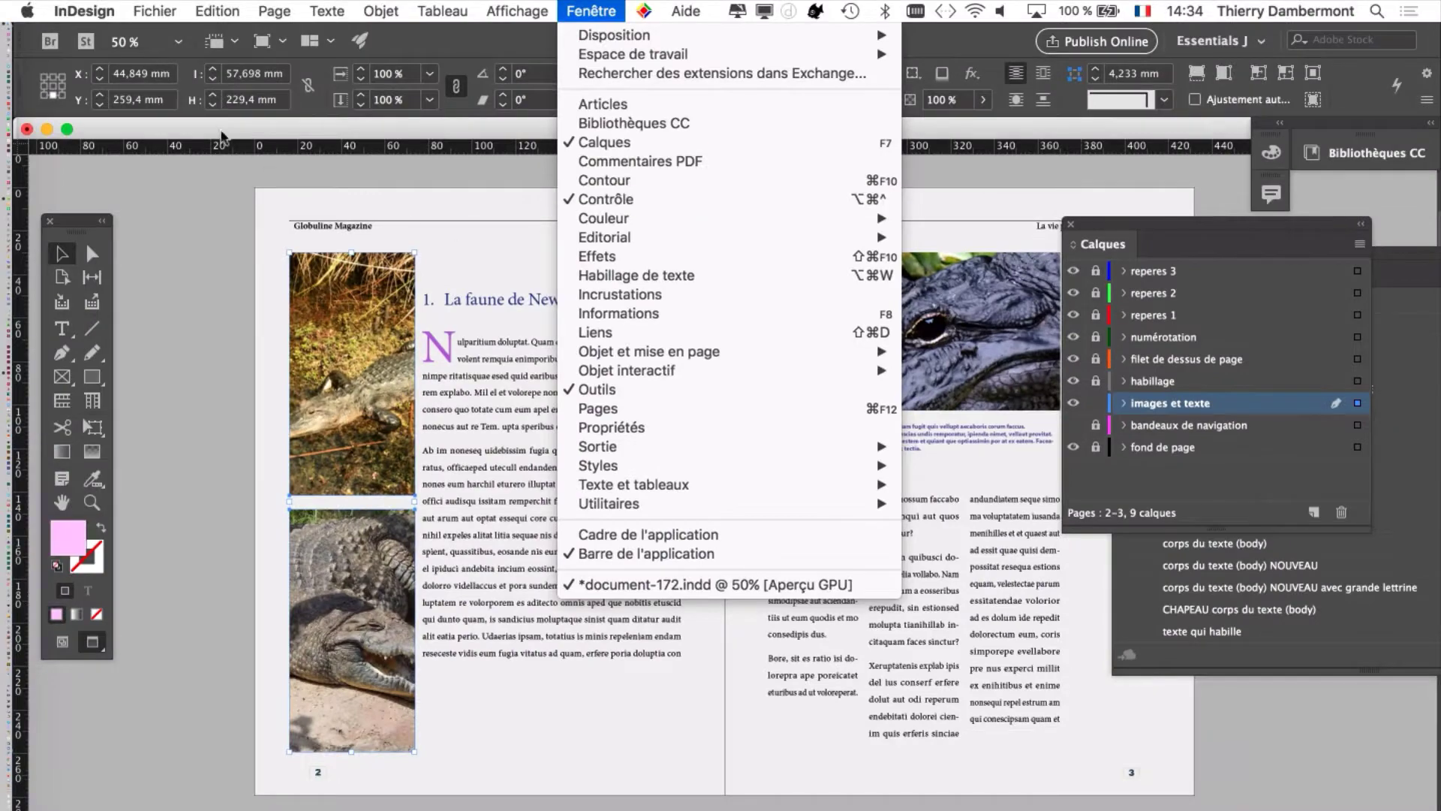
pyautogui.click(222, 136)
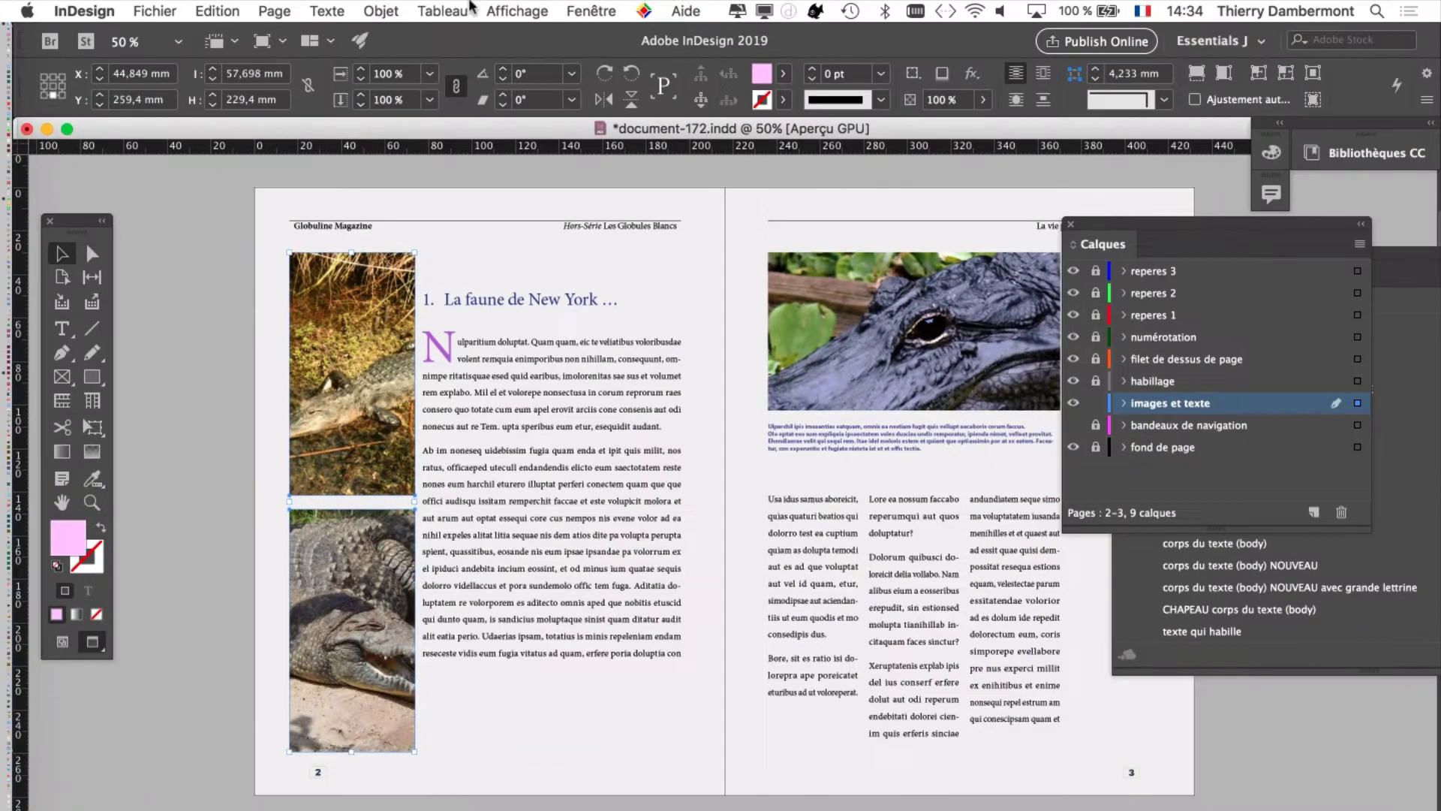
pyautogui.click(590, 10)
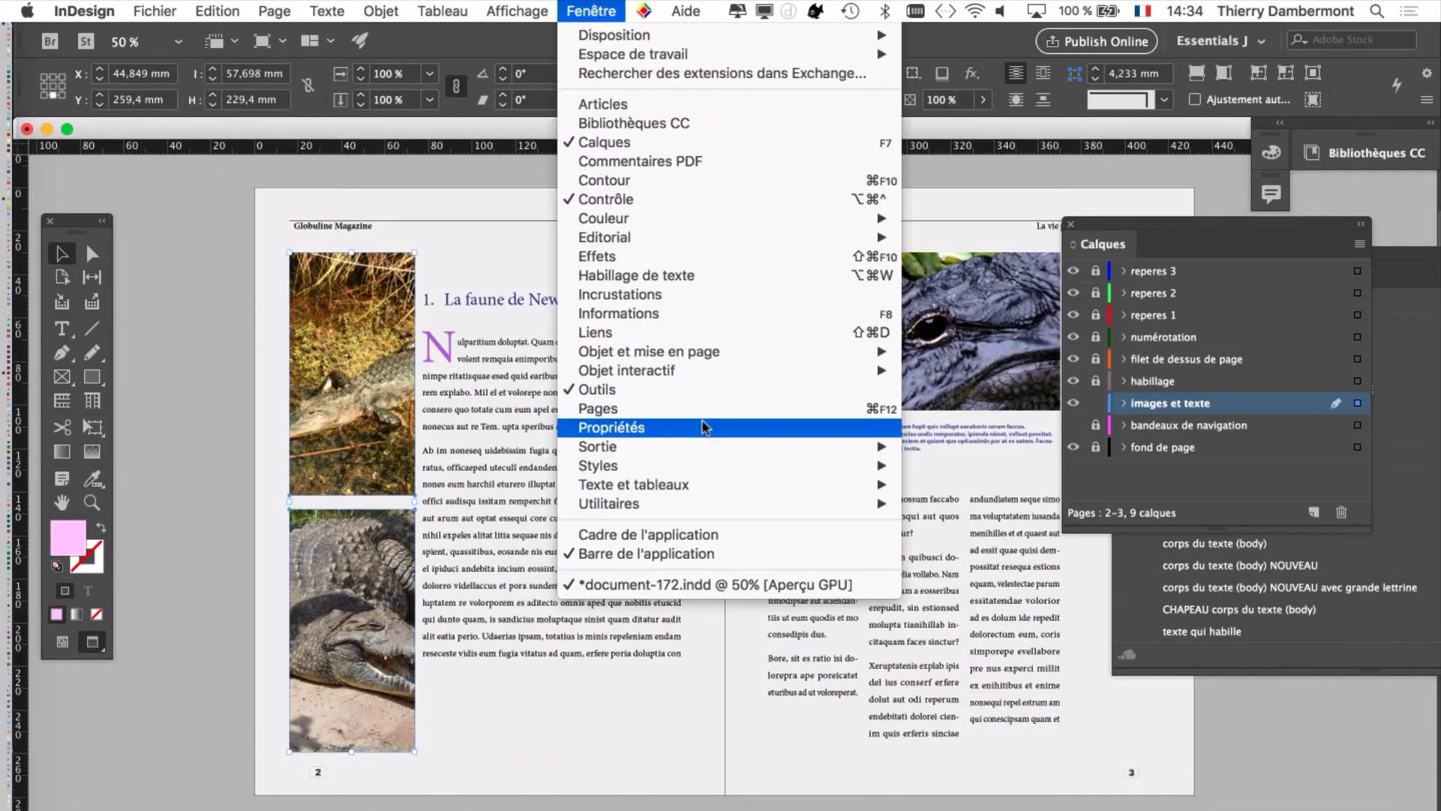
pyautogui.moveTo(862, 355)
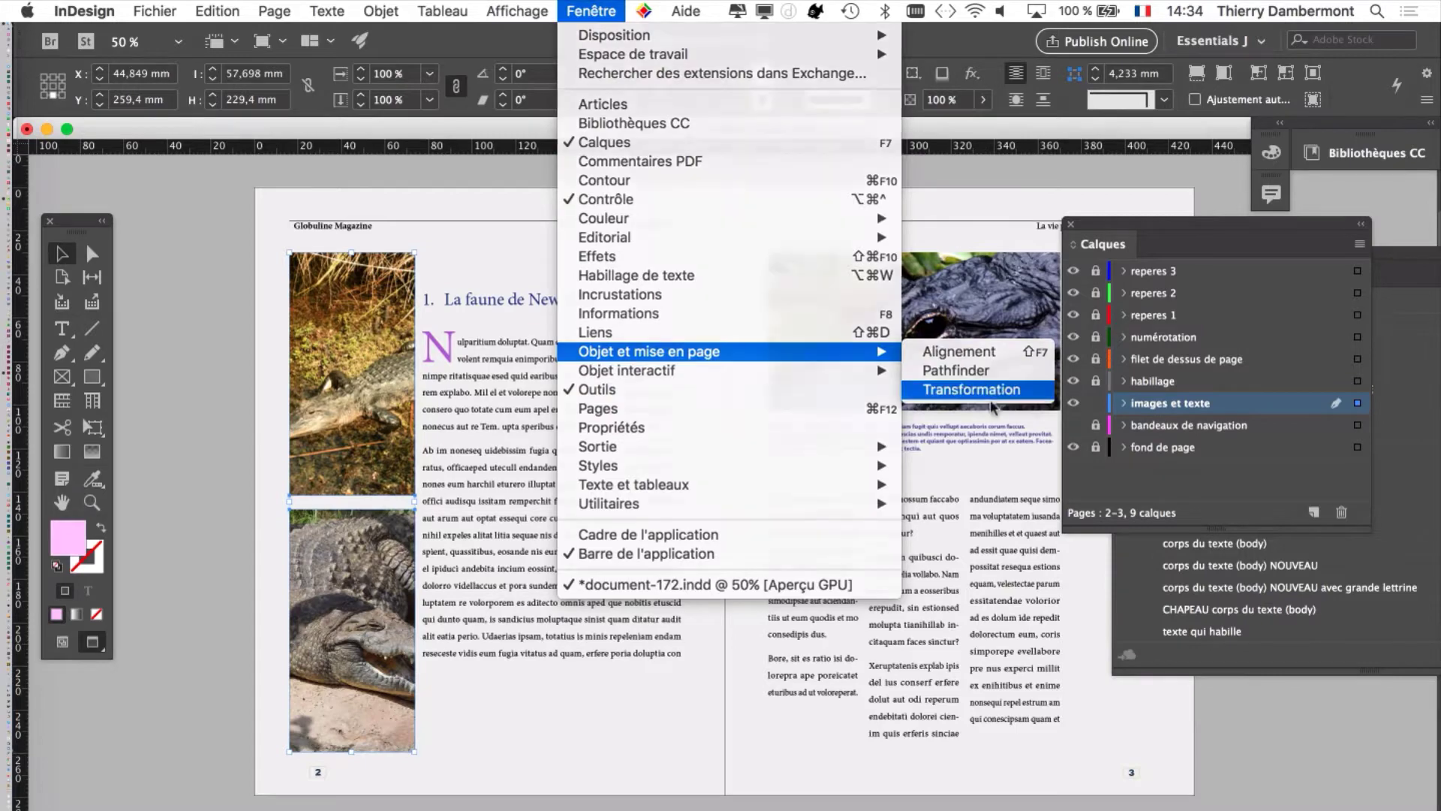
pyautogui.click(992, 389)
pyautogui.moveTo(549, 187); pyautogui.dragTo(799, 285)
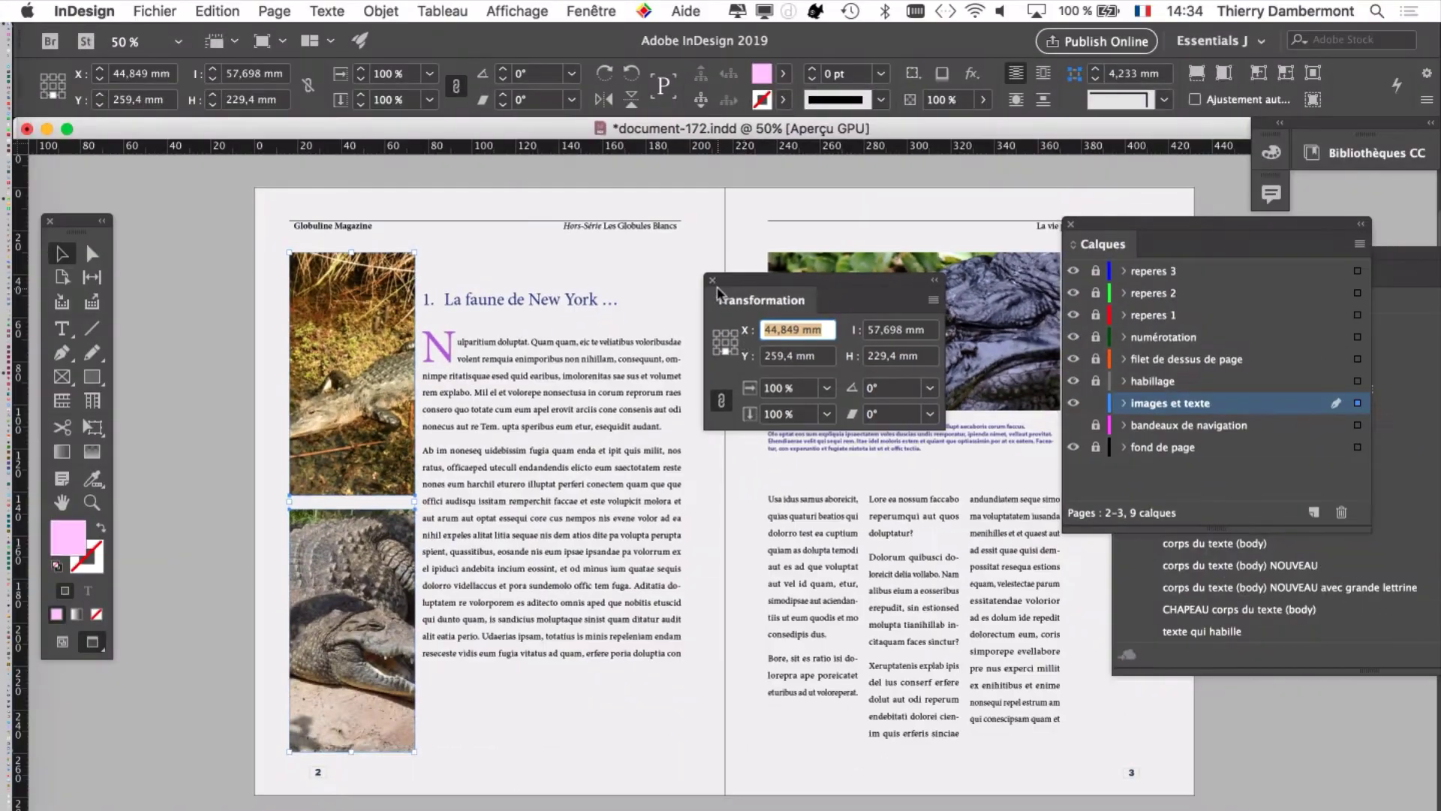
pyautogui.click(712, 281)
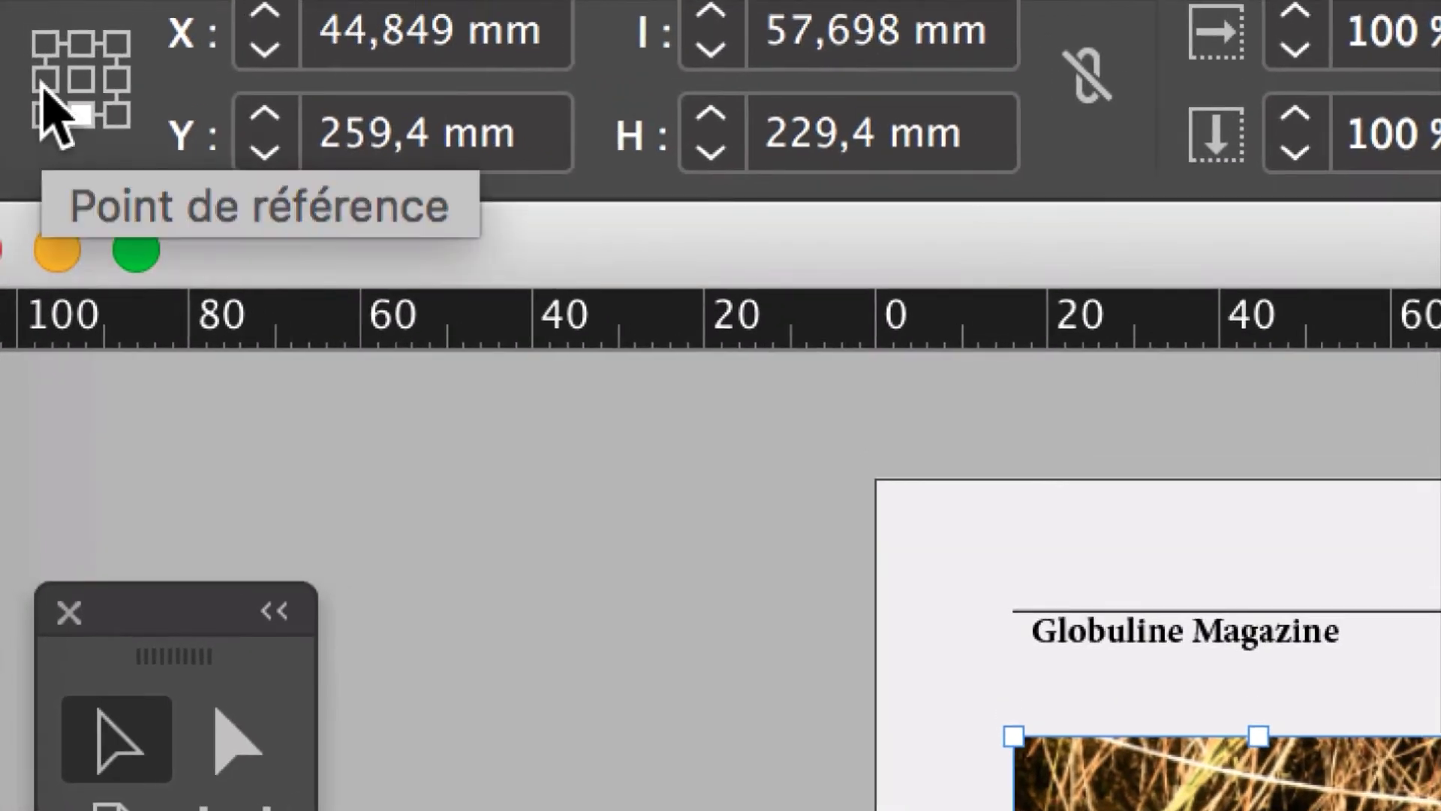
# Step: Anchor the two selected alligator photos at their left-centre reference point, reduce their width to 52 mm and deselect them
pyautogui.click(42, 84)
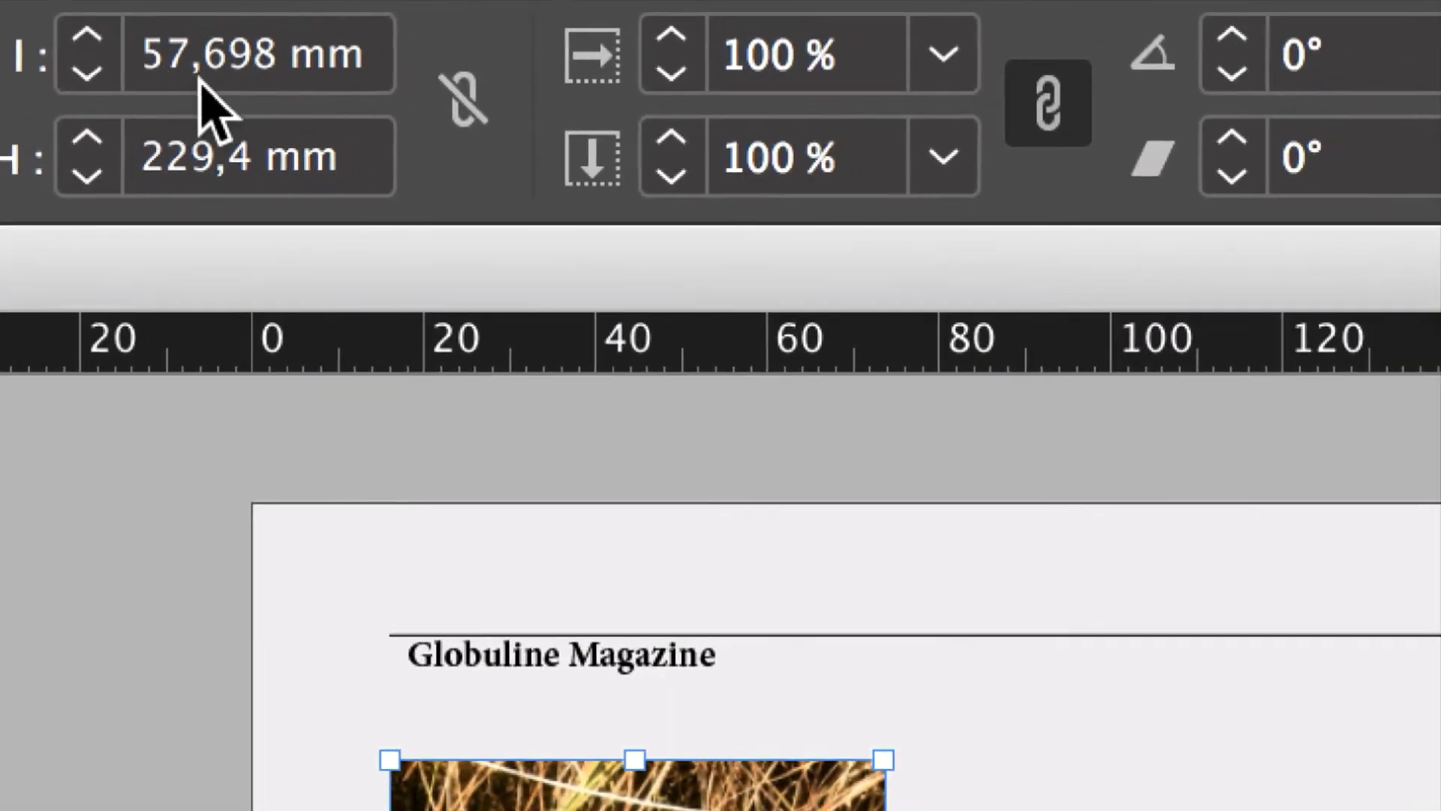
pyautogui.moveTo(216, 75); pyautogui.dragTo(74, 75)
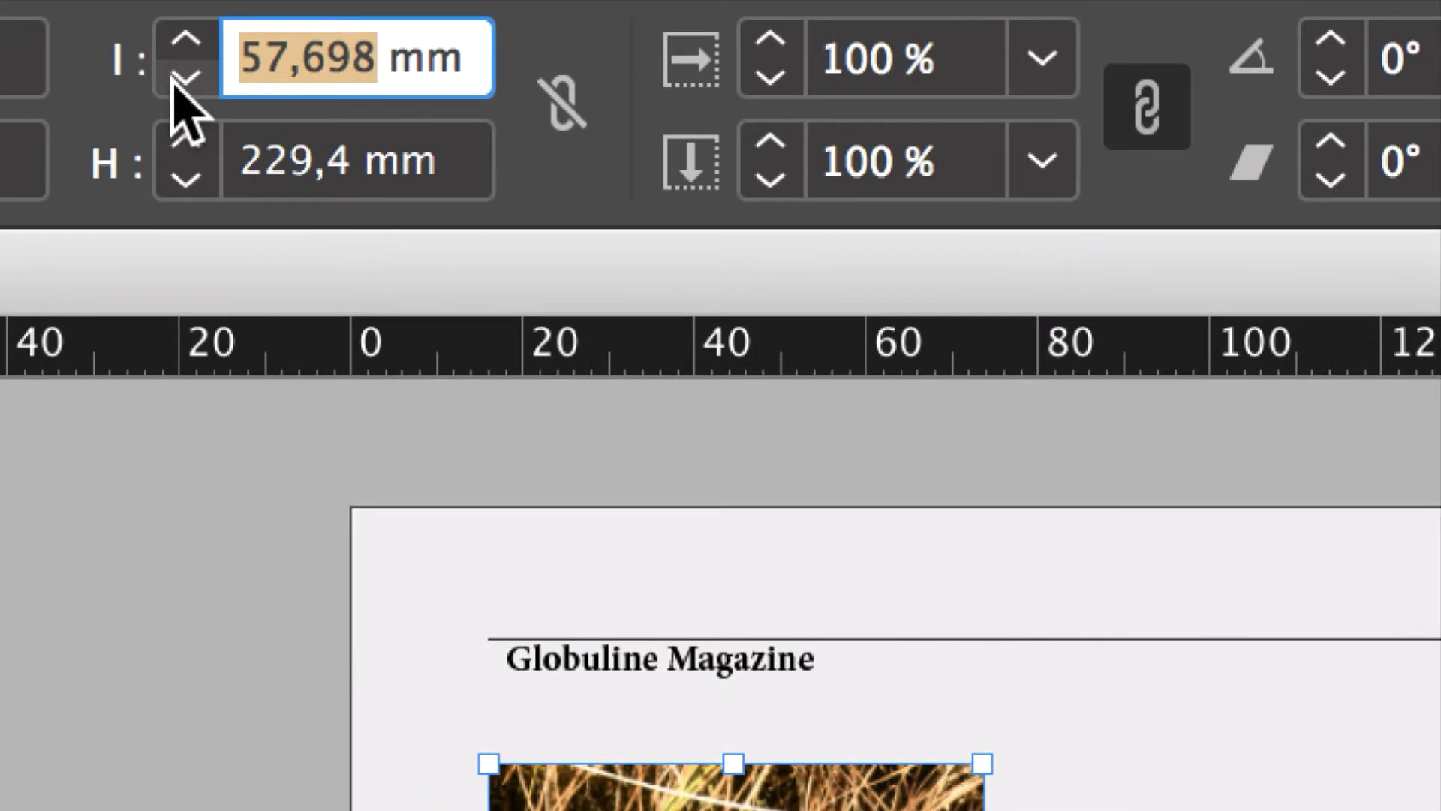
pyautogui.write('57')
pyautogui.press('Return')
pyautogui.click(175, 78)
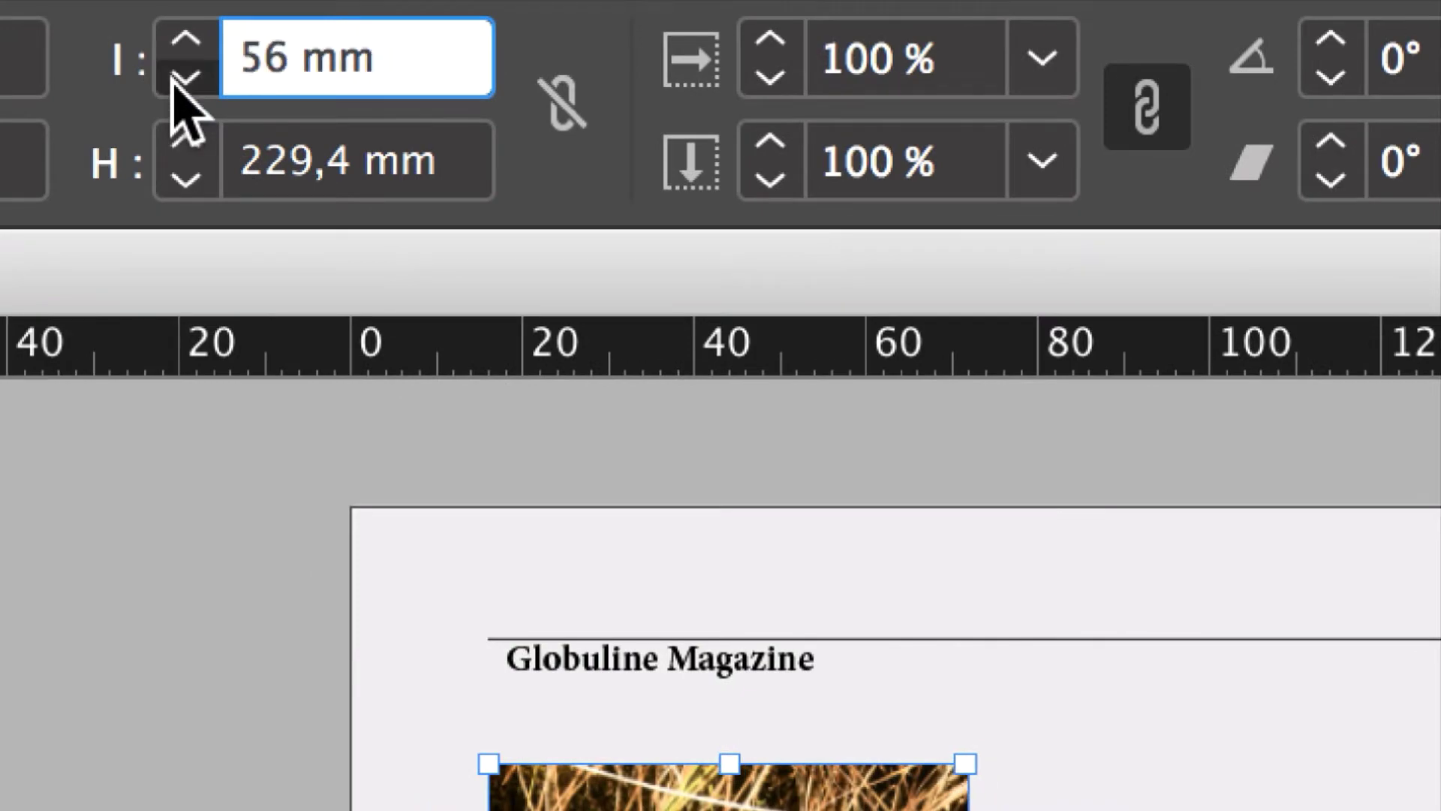
pyautogui.click(175, 78)
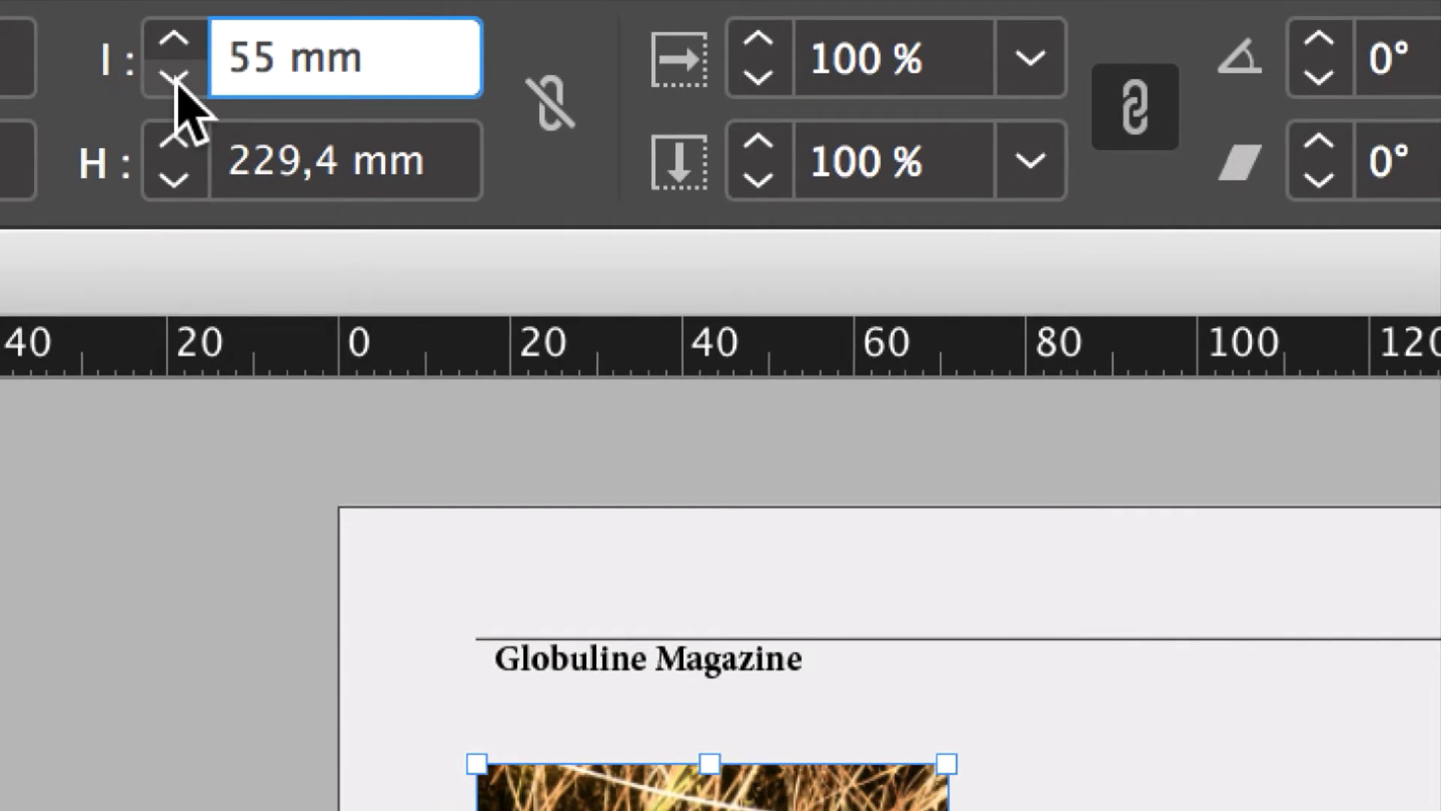
pyautogui.click(175, 78)
pyautogui.click(174, 78)
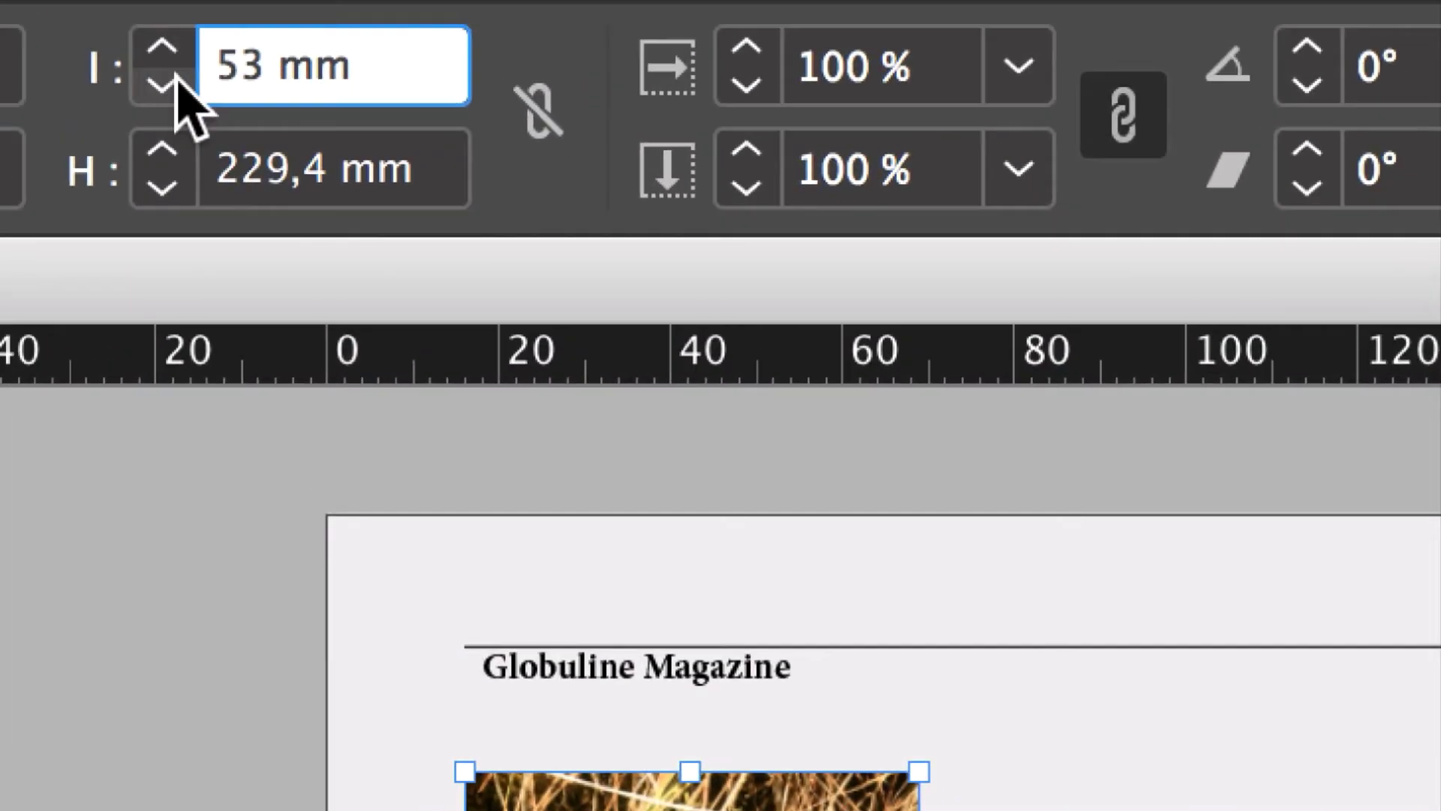
pyautogui.click(175, 78)
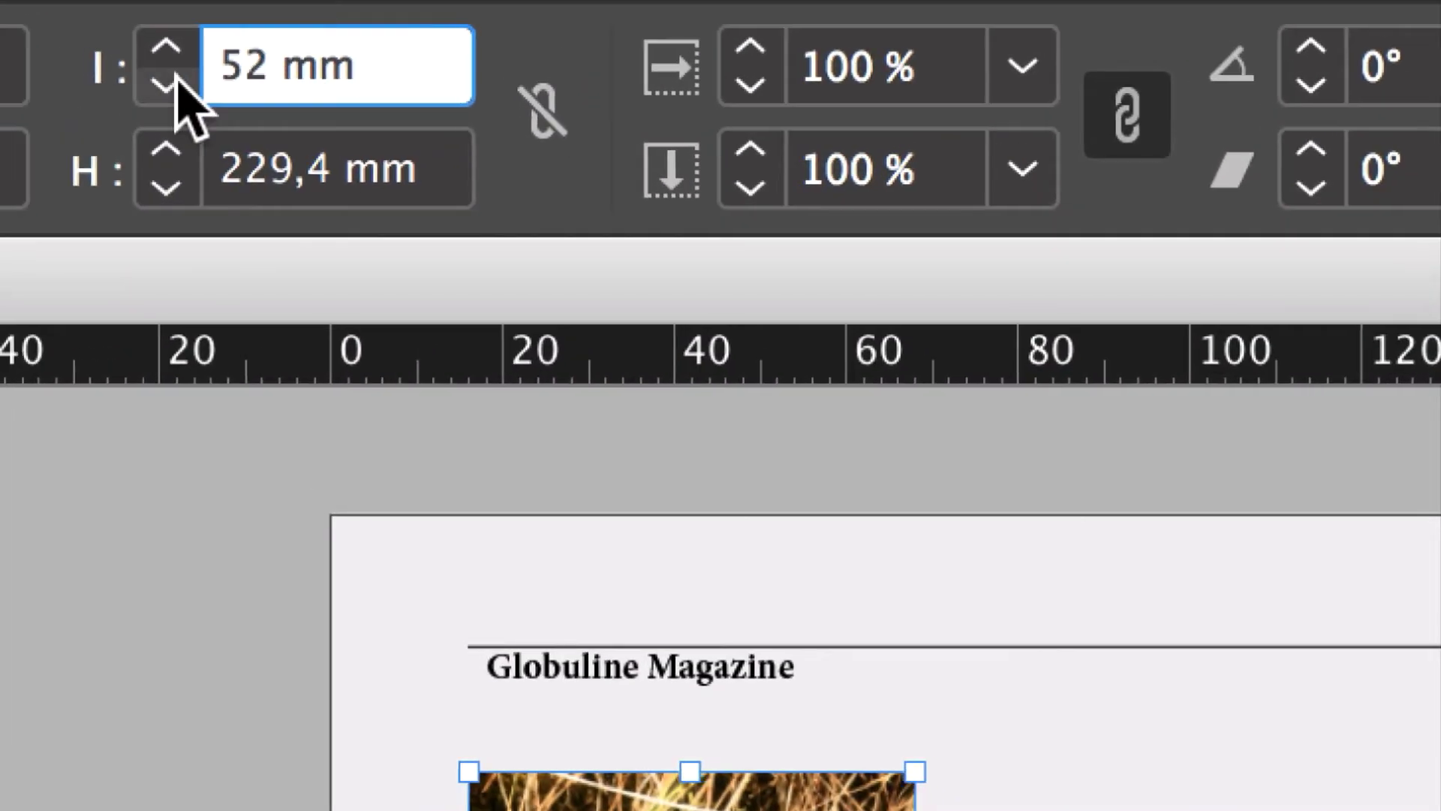
pyautogui.click(175, 78)
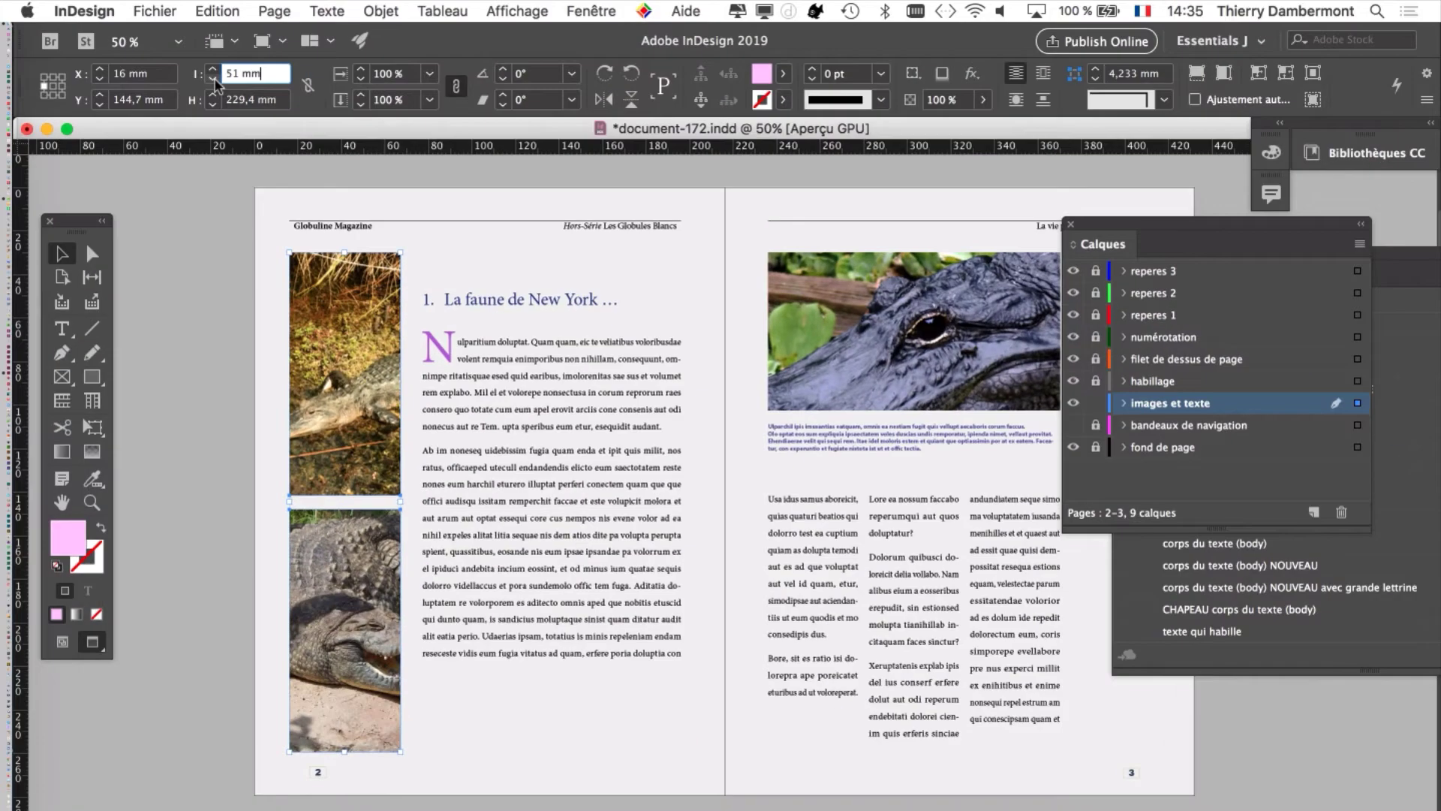
pyautogui.click(166, 48)
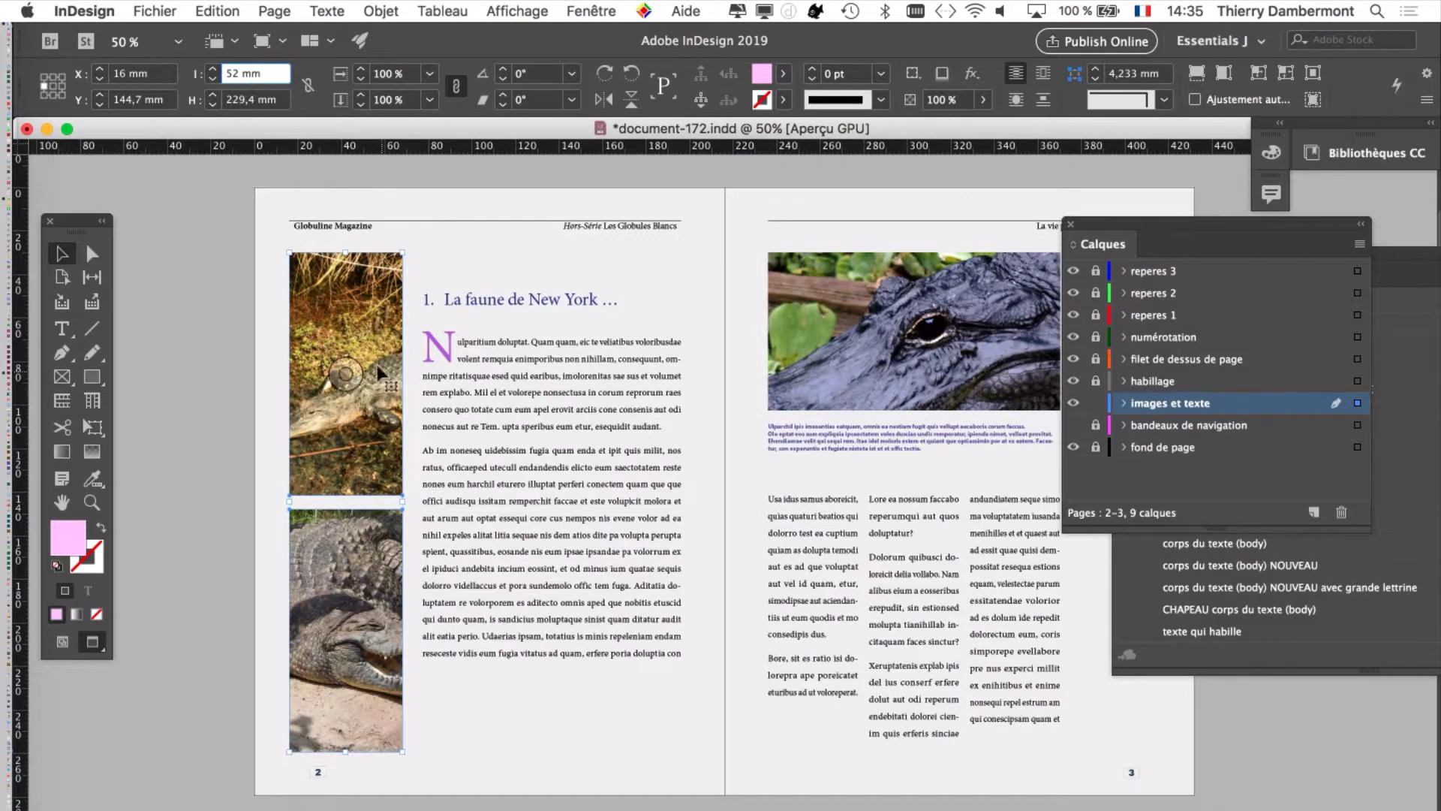
pyautogui.click(165, 317)
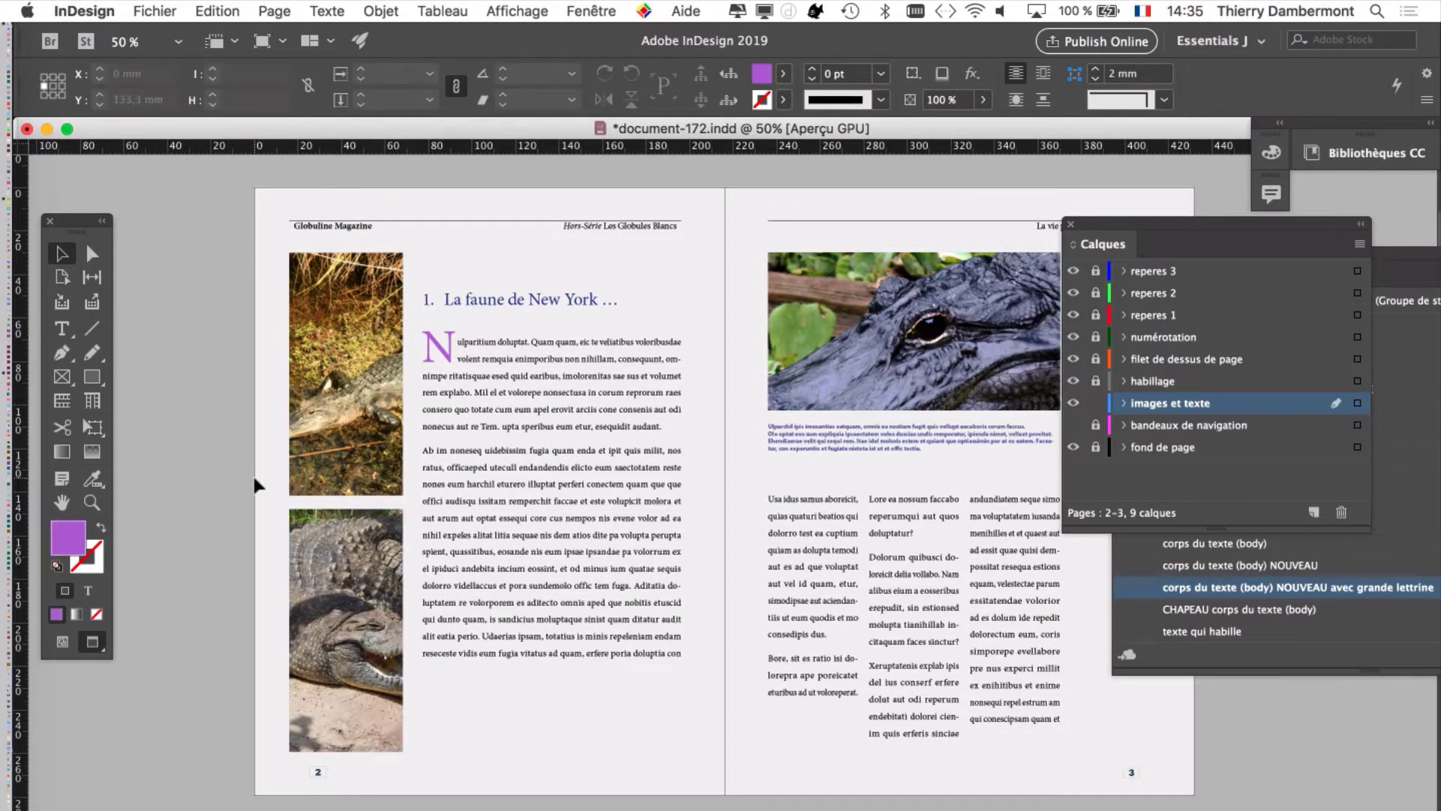
# Step: Shift the upper alligator image about 14 mm to the right within its frame on page 2, keeping the frame in place
pyautogui.click(468, 549)
pyautogui.click(452, 723)
pyautogui.keyDown('super'); pyautogui.click(268, 386); pyautogui.keyUp('super')
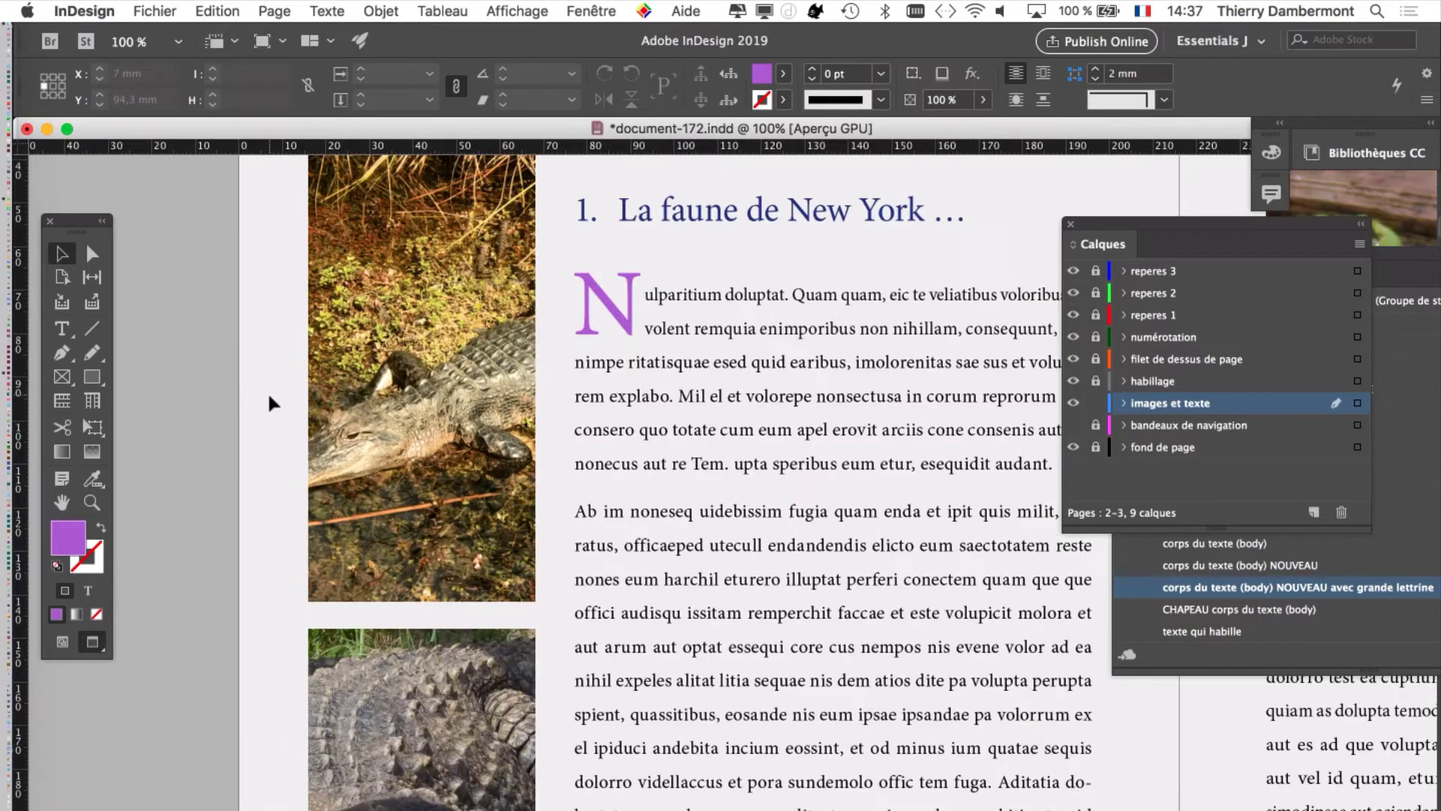
pyautogui.press('super+equal')
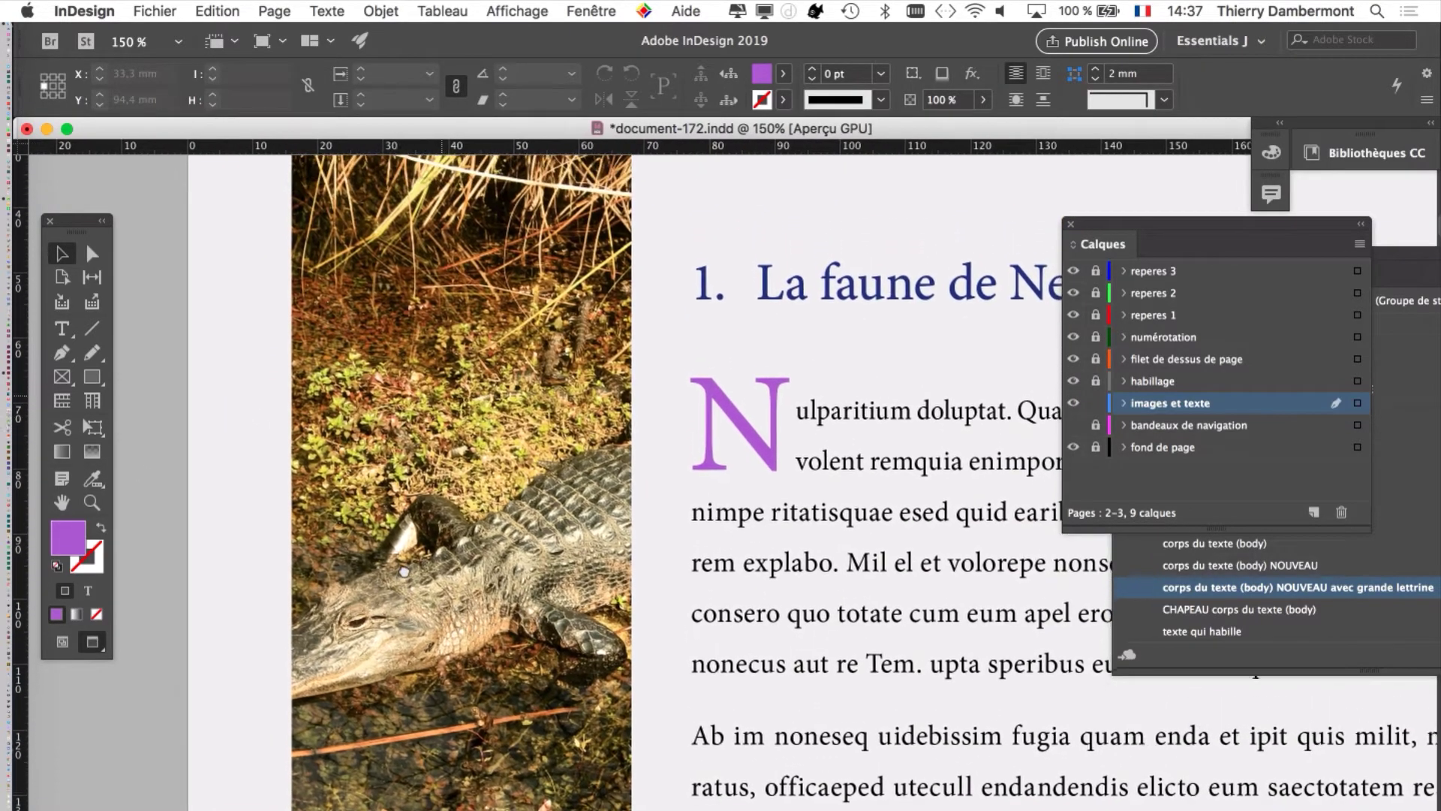
pyautogui.press('super+minus')
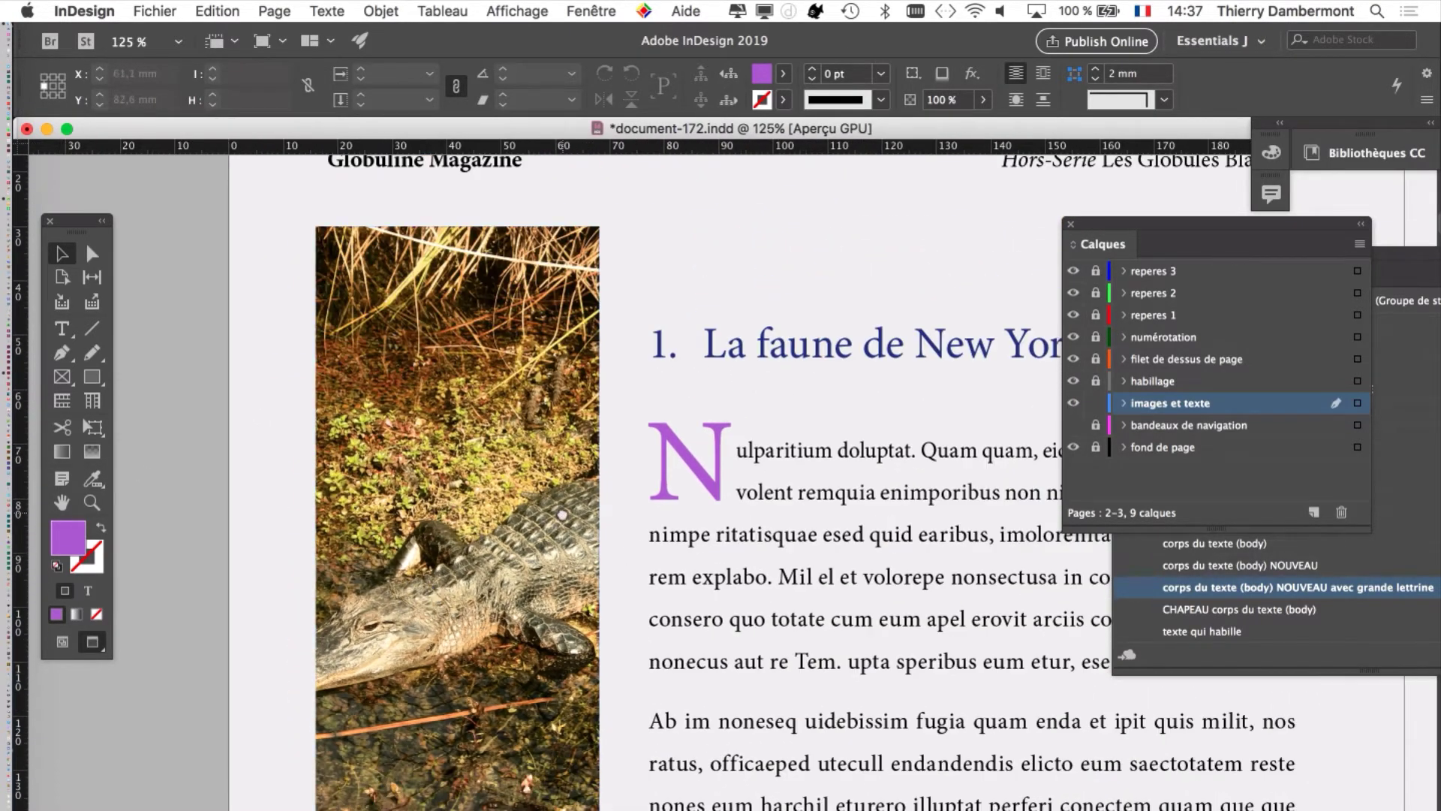
pyautogui.moveTo(453, 529); pyautogui.dragTo(457, 496)
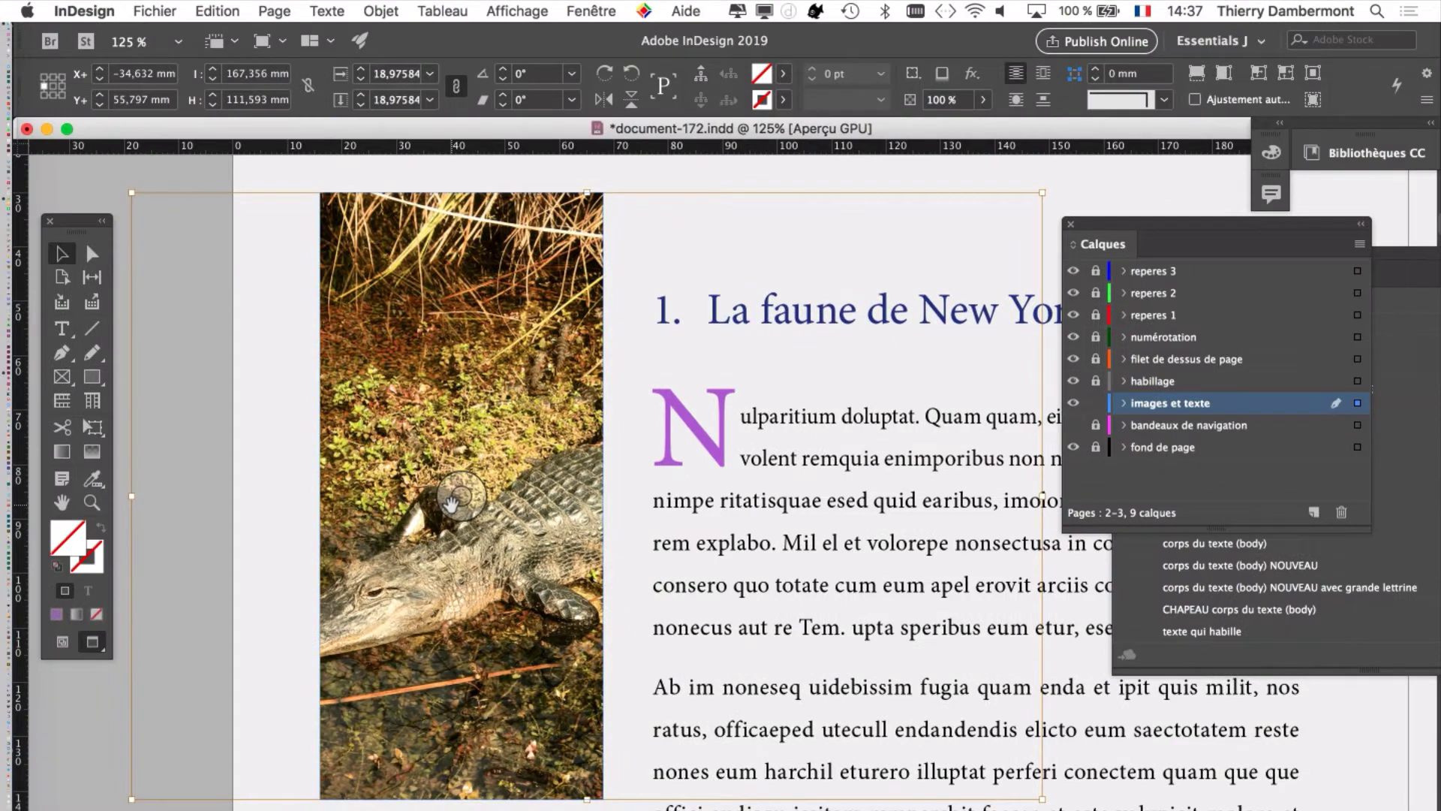
pyautogui.keyDown('alt'); pyautogui.keyDown('super'); pyautogui.click(451, 503); pyautogui.keyUp('super'); pyautogui.keyUp('alt')
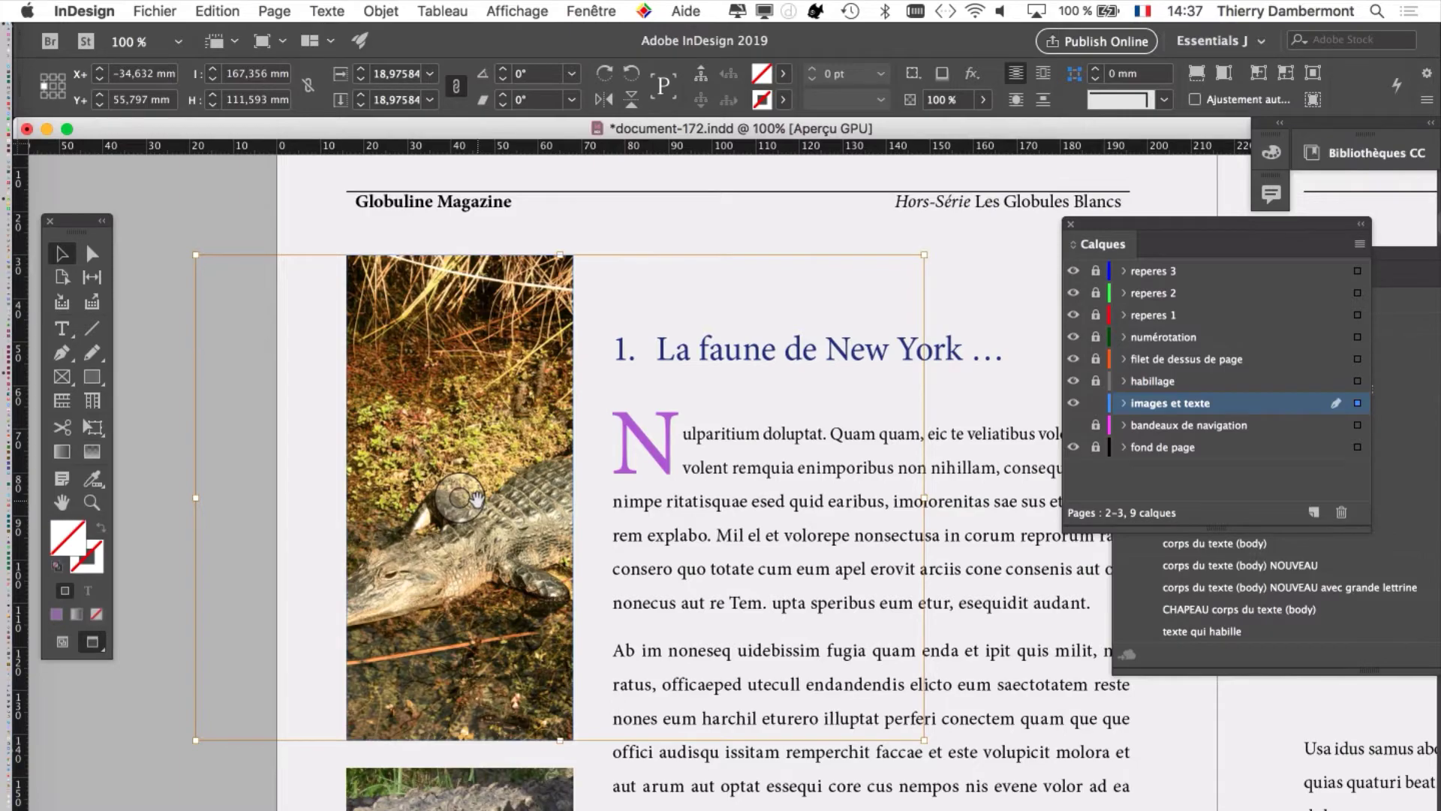
pyautogui.moveTo(477, 498); pyautogui.dragTo(541, 504)
pyautogui.scroll(-1, 615, 644)
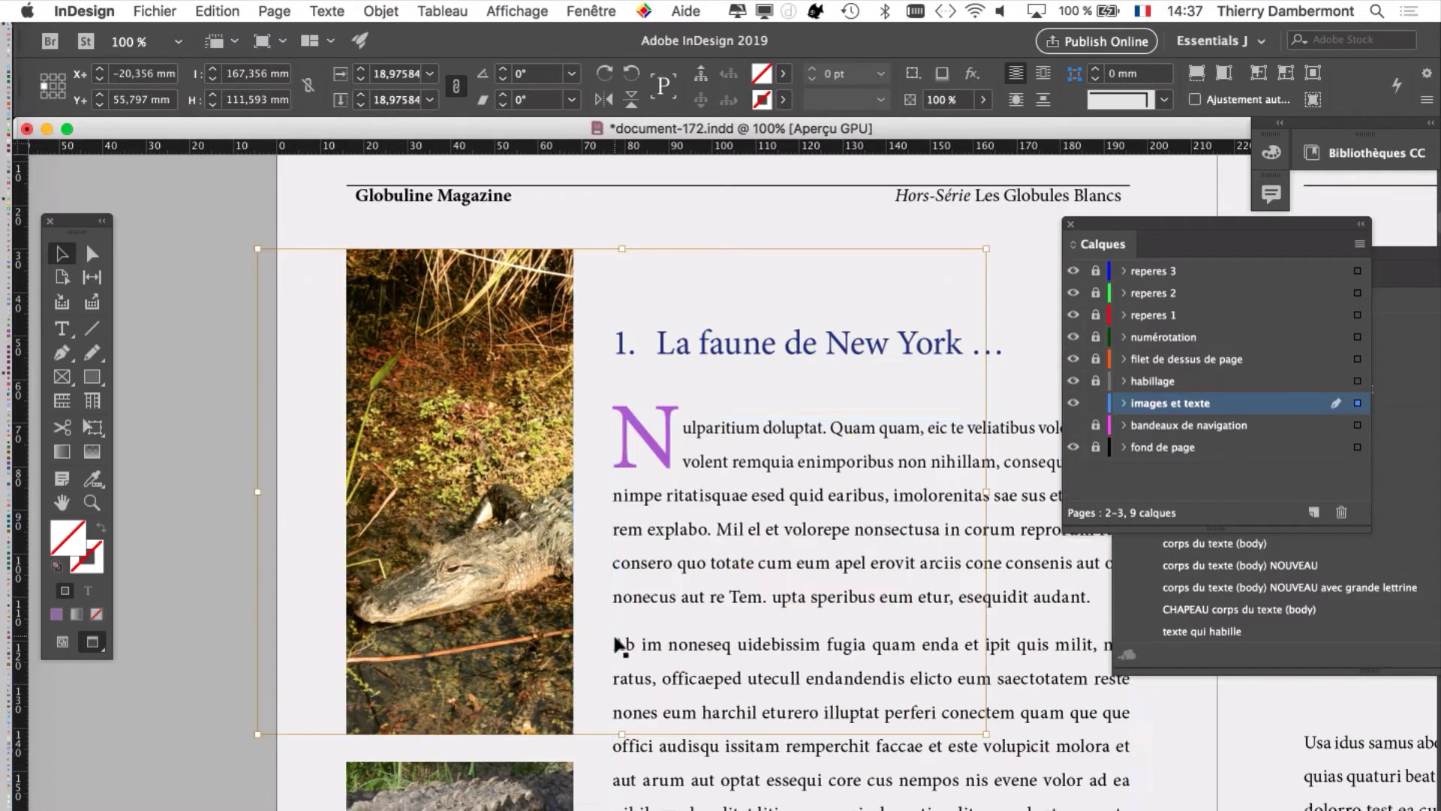
# Step: Shift the lower crocodile photo left inside its frame on page 2, to about X -68 mm
pyautogui.scroll(-15, 616, 644)
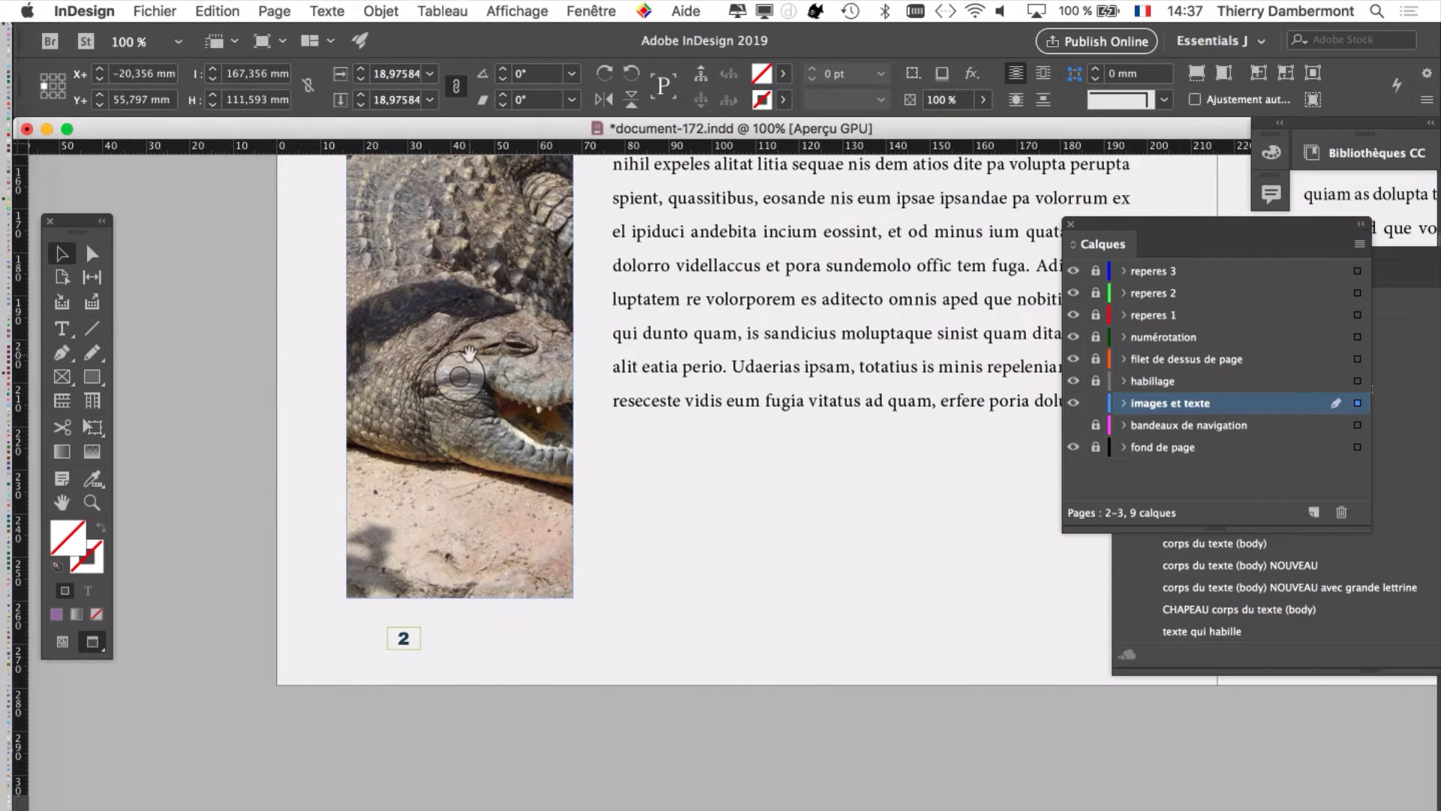
pyautogui.scroll(2, 469, 353)
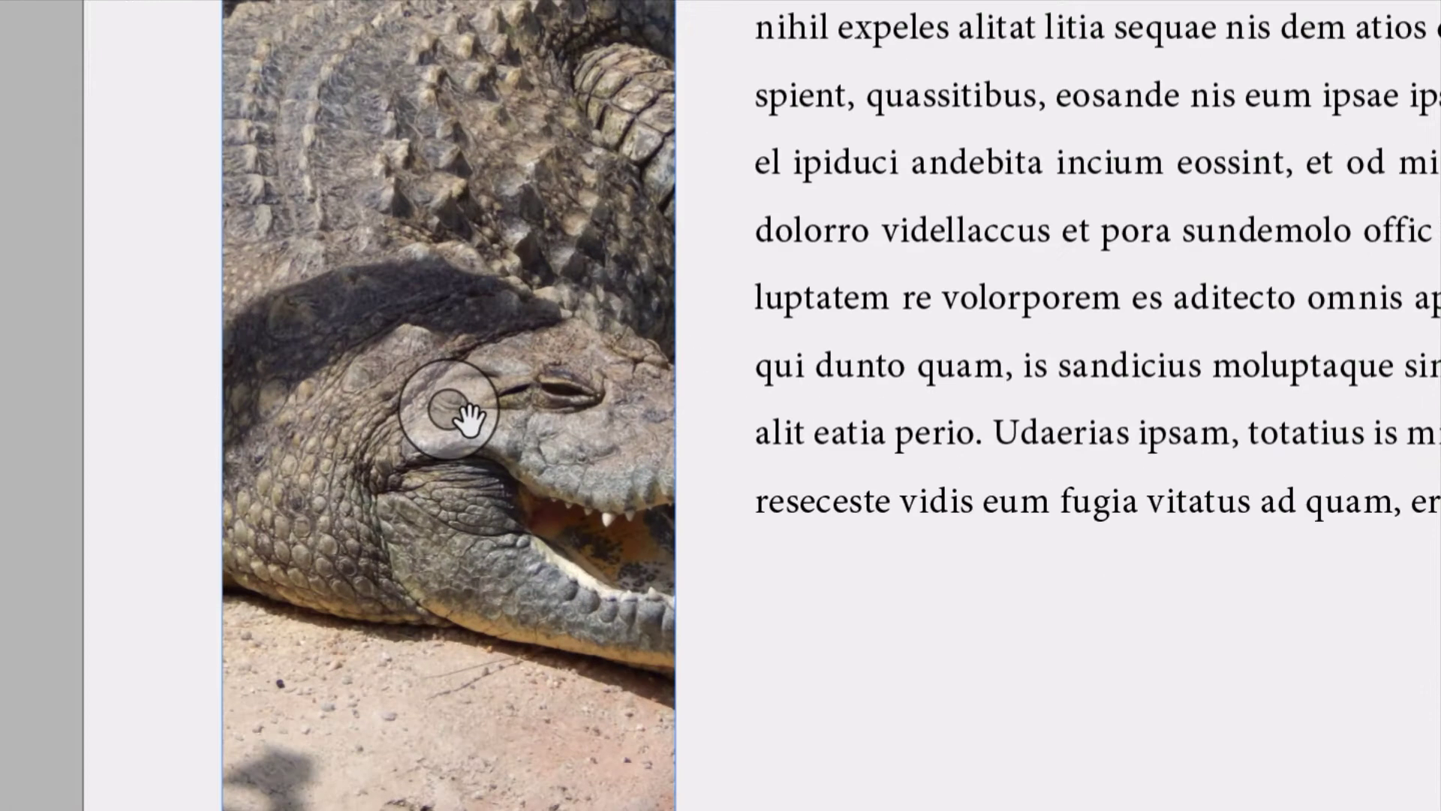
pyautogui.click(466, 413)
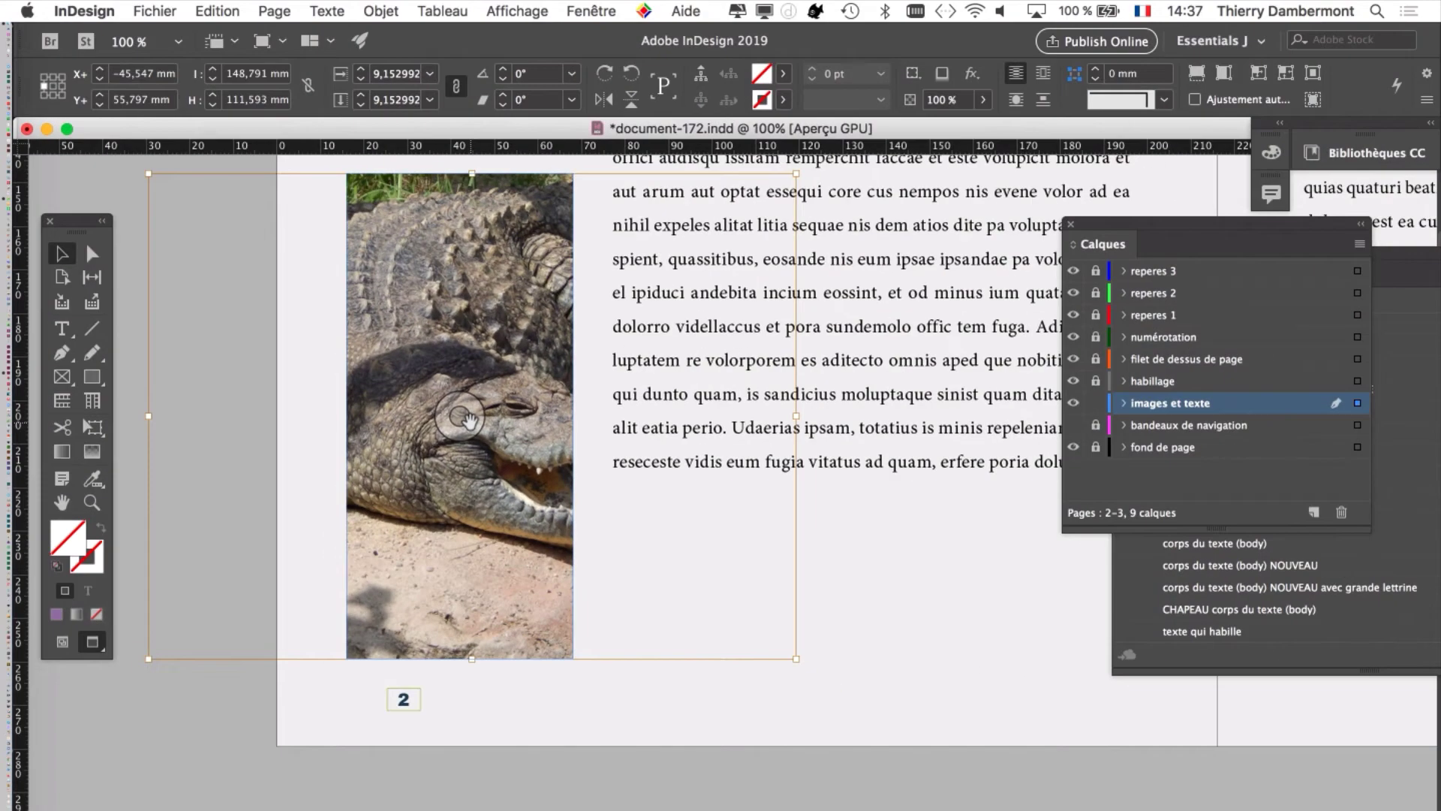
pyautogui.moveTo(462, 416); pyautogui.dragTo(373, 425)
pyautogui.click(559, 716)
pyautogui.press('super+minus')
pyautogui.press('super+minus')
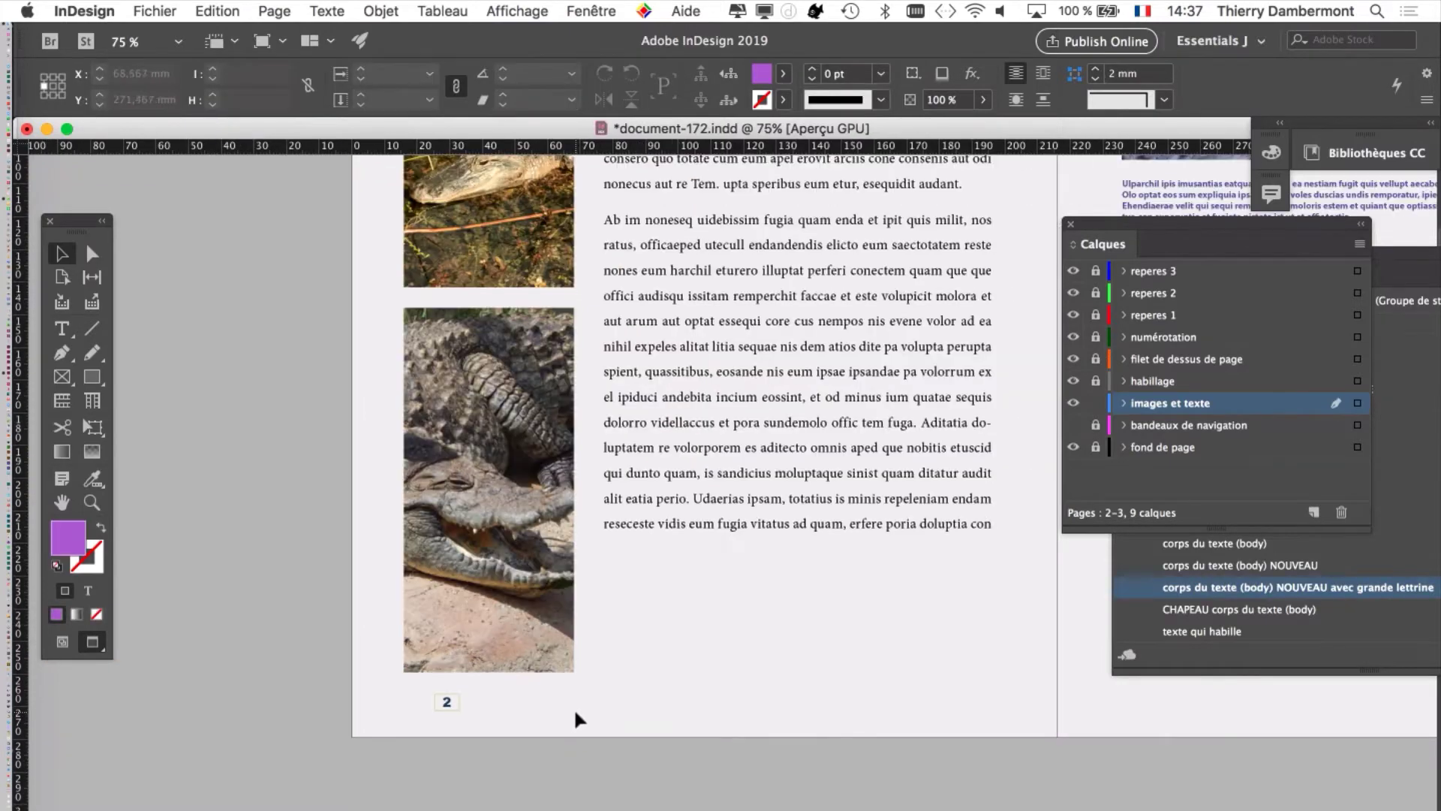
pyautogui.scroll(2, 806, 582)
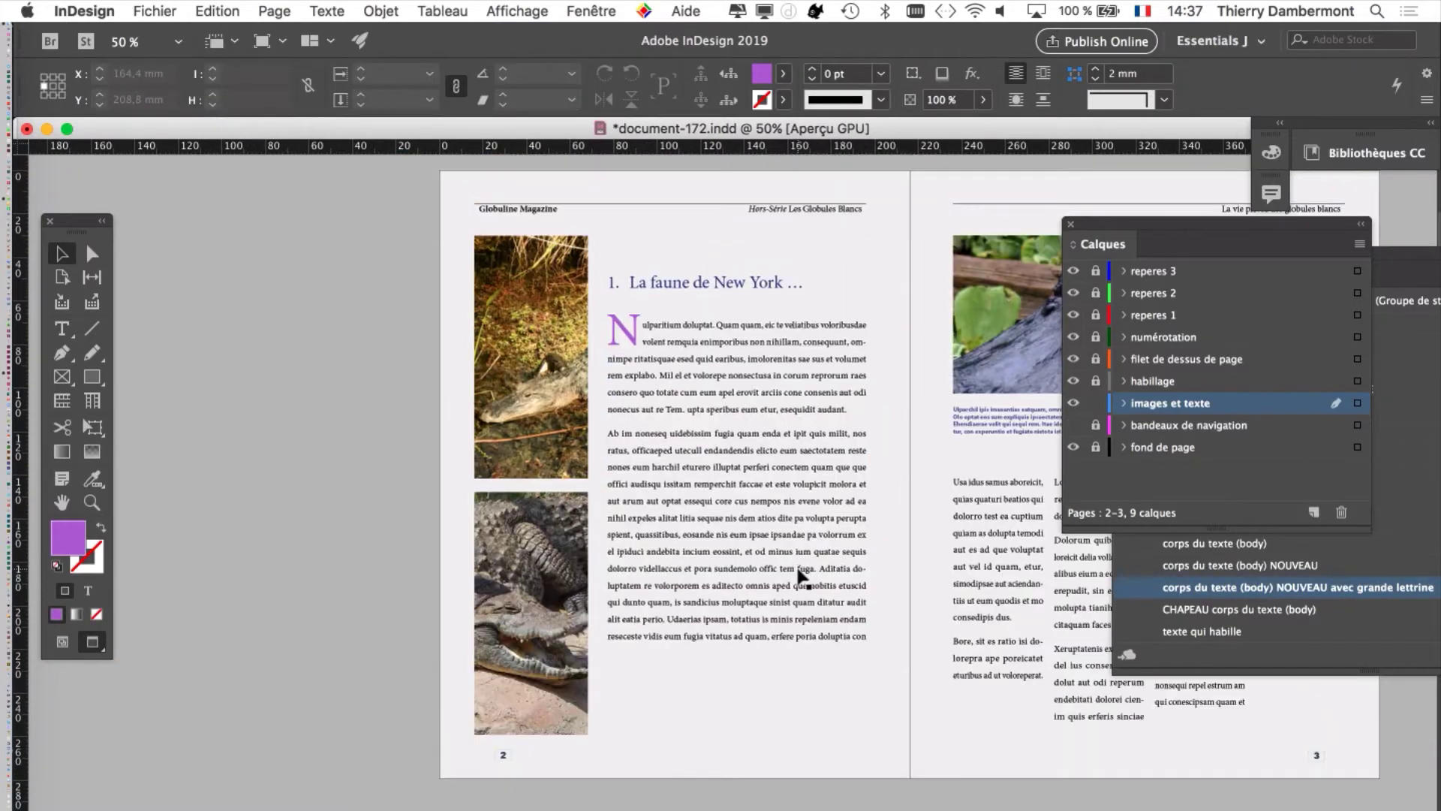
# Step: Save a copy of the document as document-173.indd in the folder Dossier document-170
pyautogui.click(155, 11)
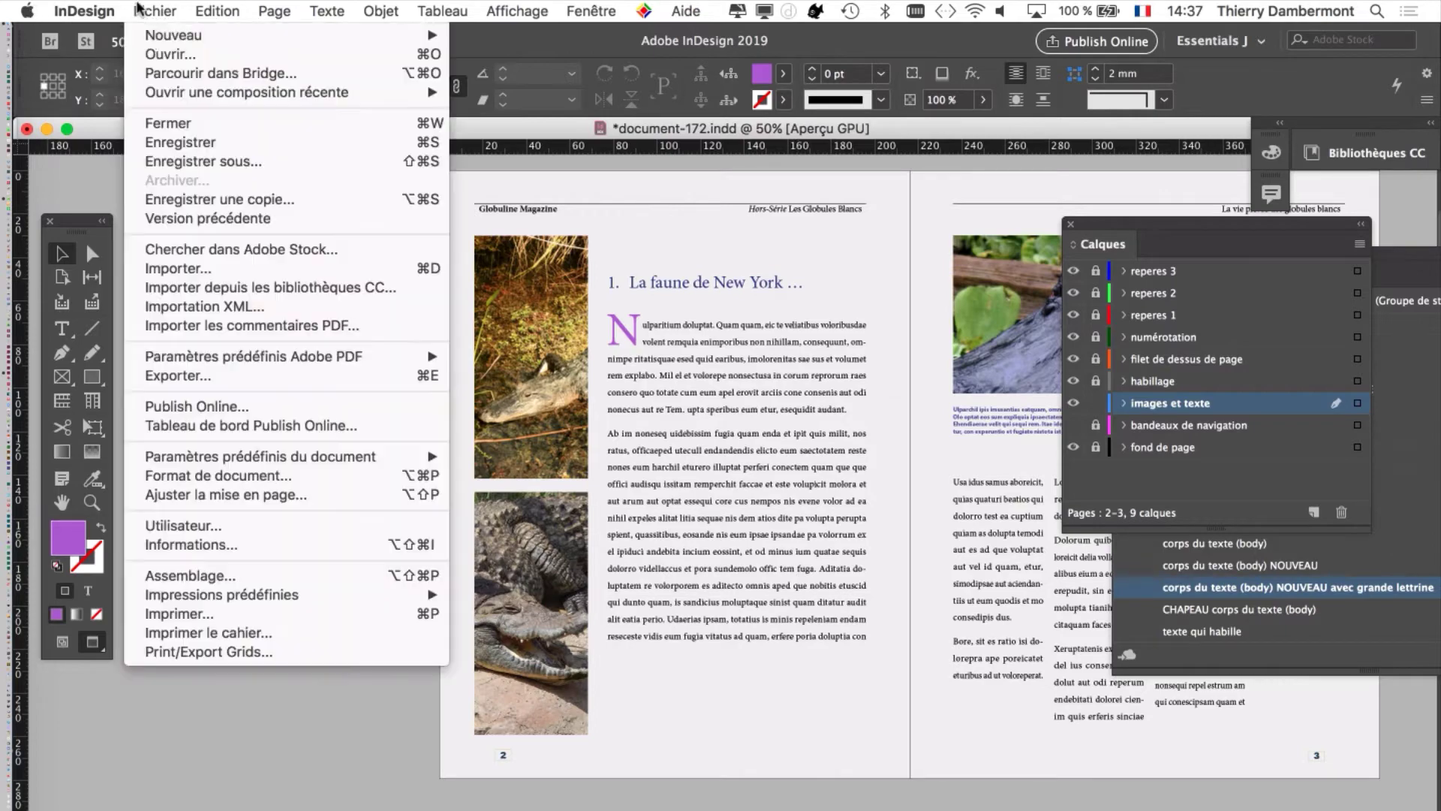
pyautogui.click(317, 165)
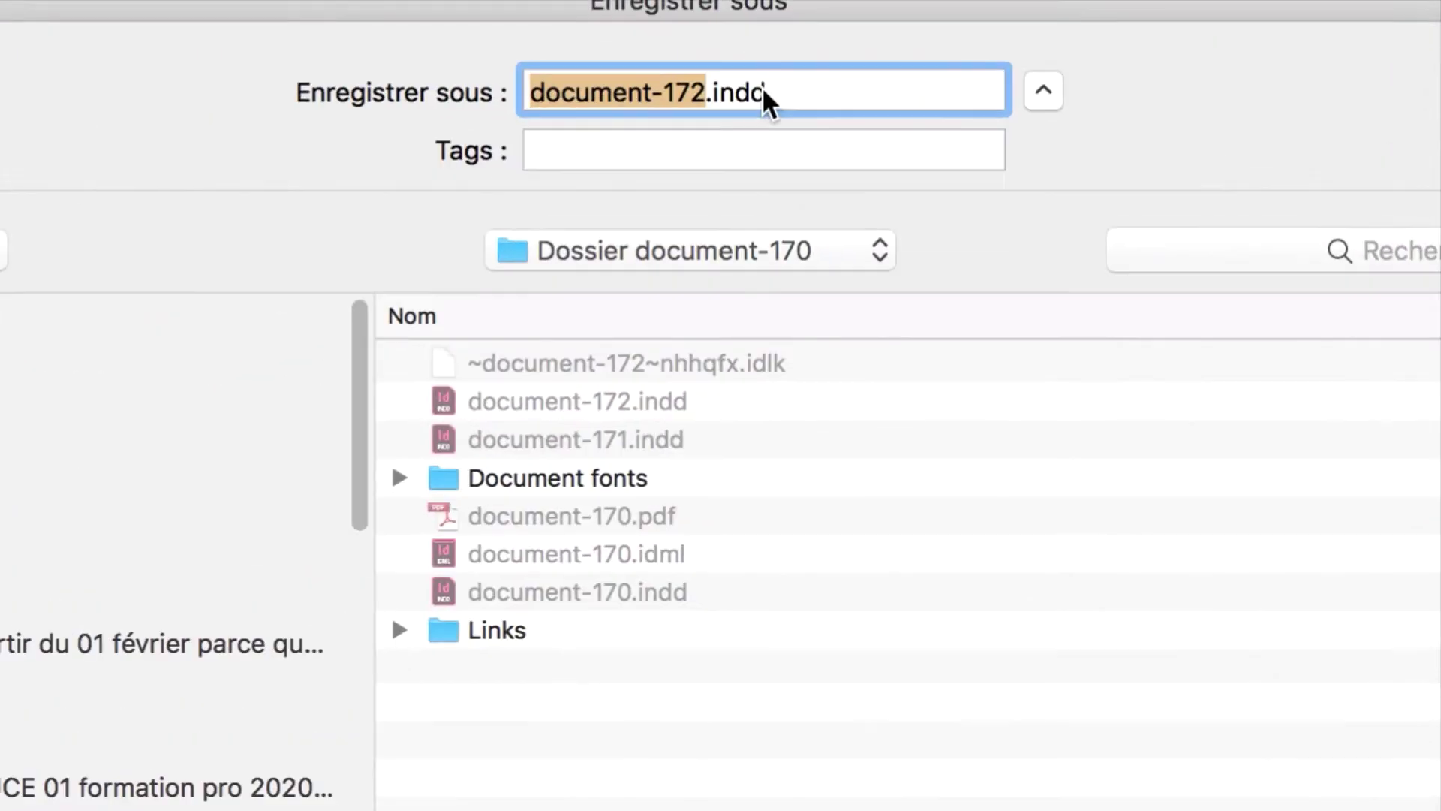
pyautogui.click(762, 91)
pyautogui.moveTo(735, 91); pyautogui.dragTo(727, 91)
pyautogui.write('3')
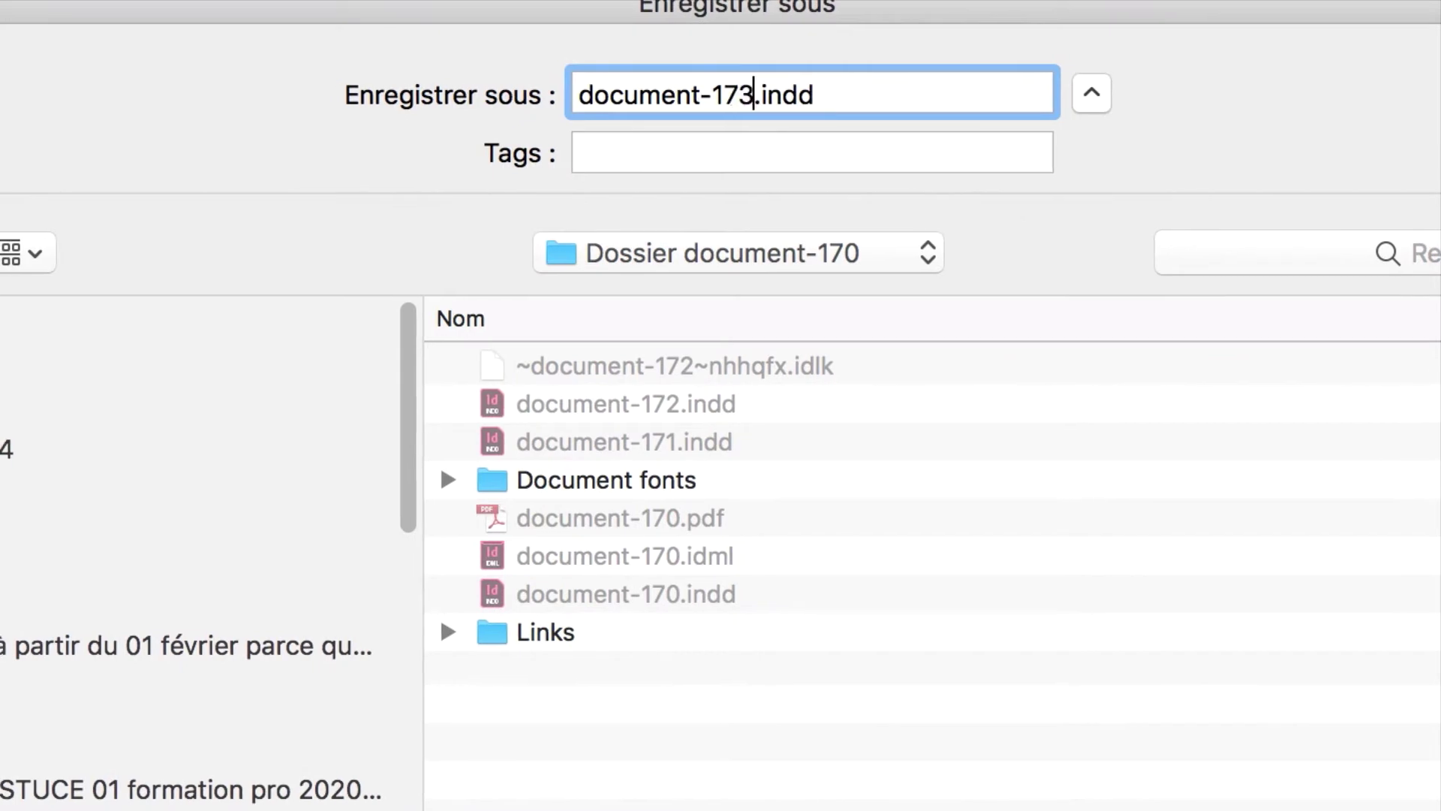
pyautogui.press('Return')
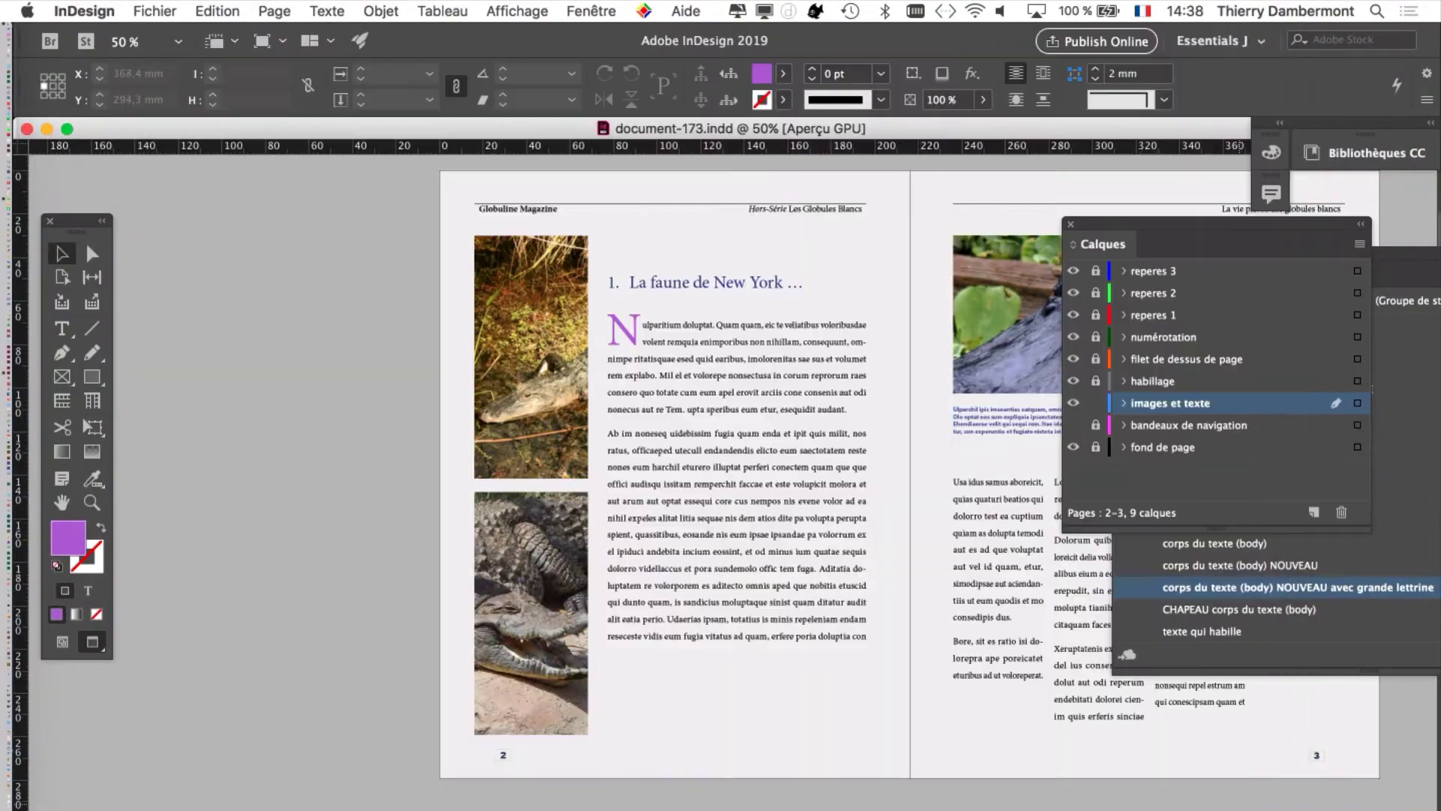
# Step: Enlarge the upper alligator photo inside its frame on page 2 to about 54.6% scale with the Free Transform tool
pyautogui.click(848, 490)
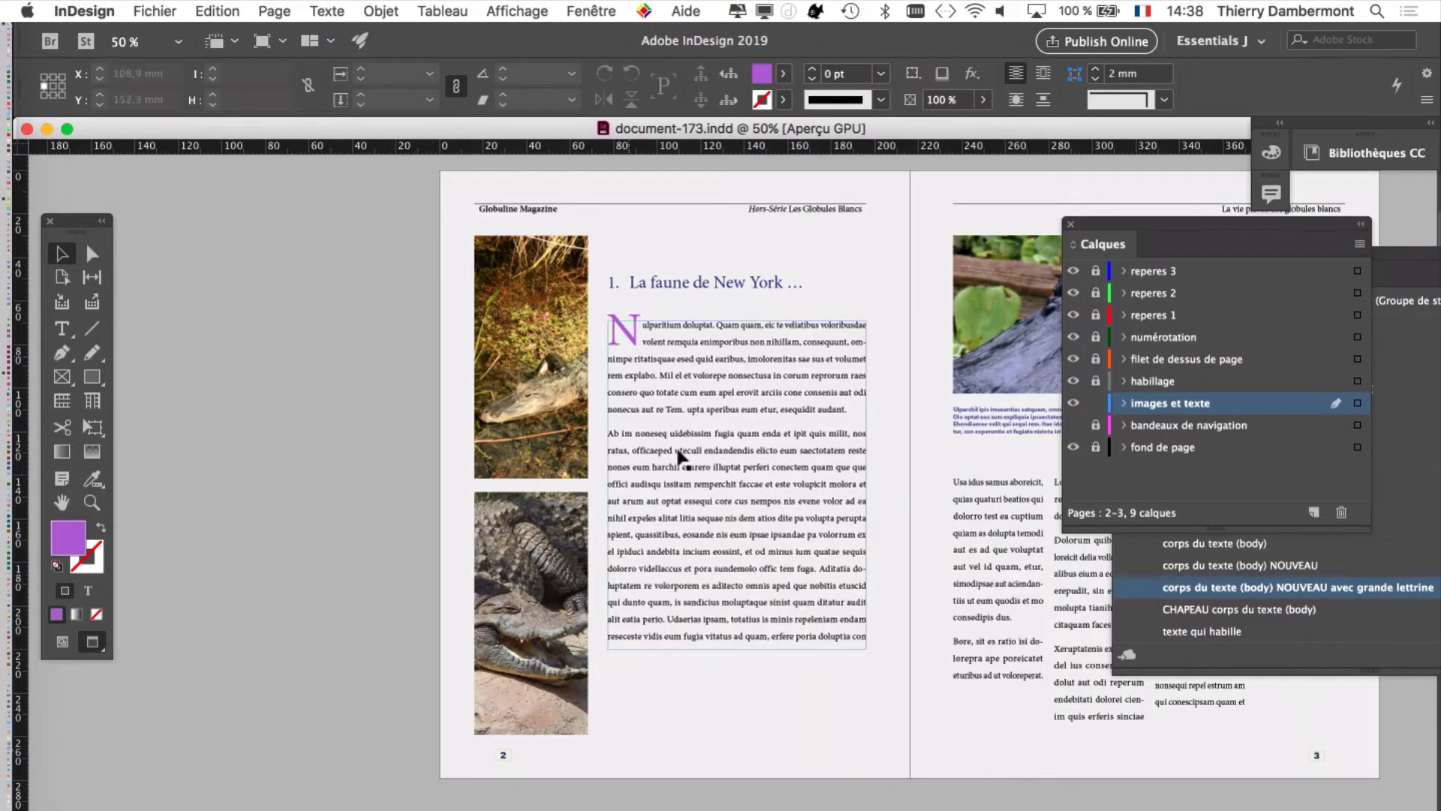
pyautogui.click(538, 540)
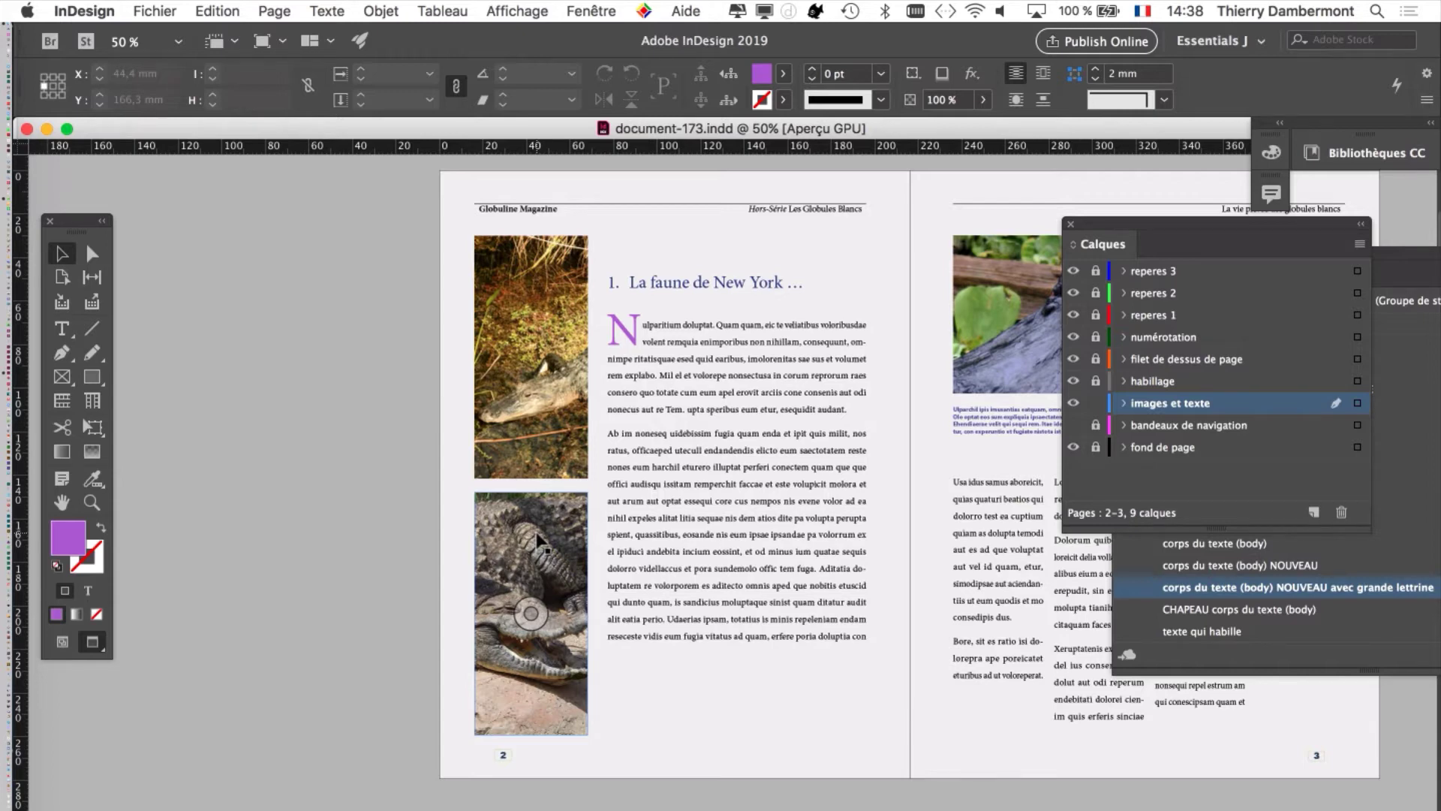
pyautogui.scroll(1, 480, 469)
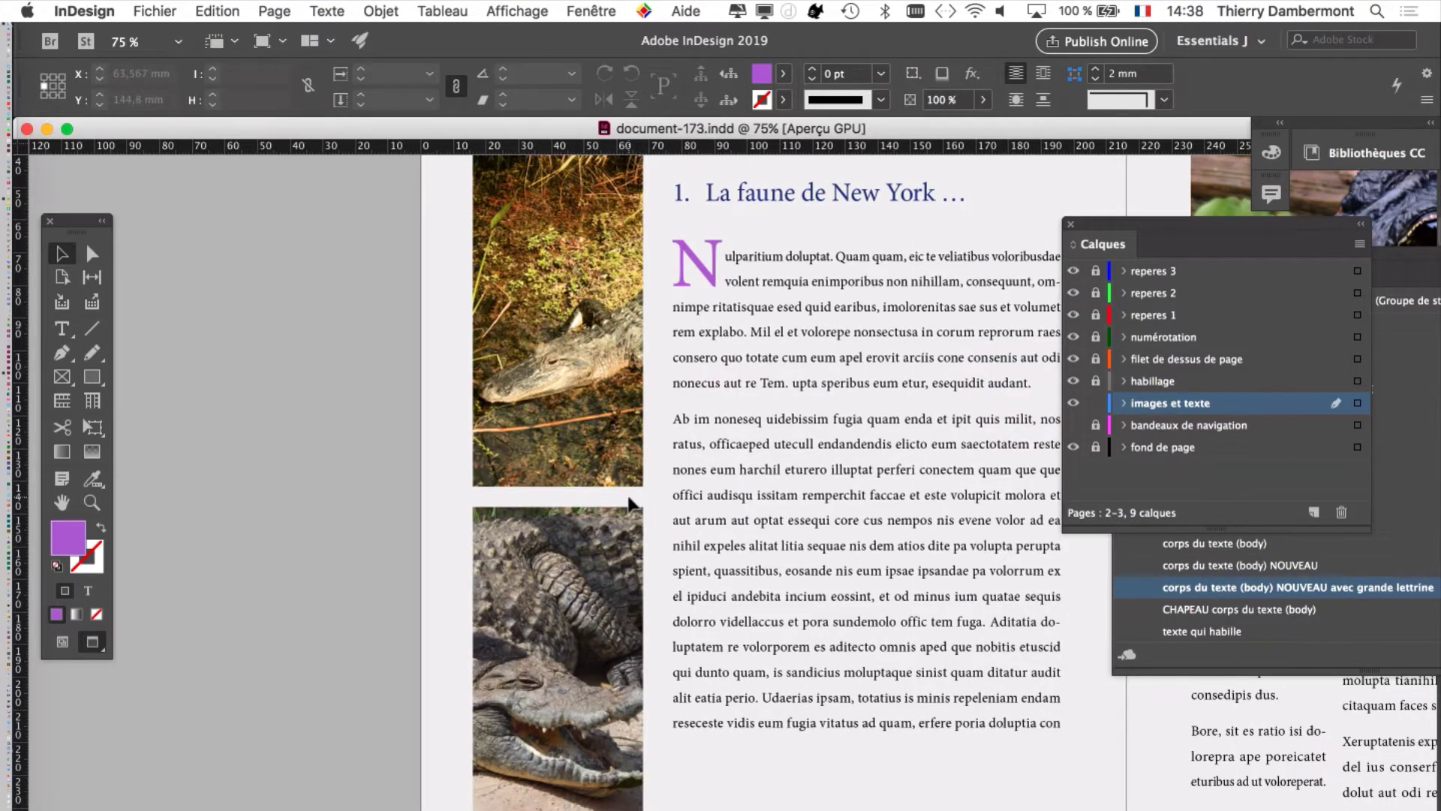
pyautogui.scroll(2, 629, 501)
pyautogui.scroll(2, 629, 502)
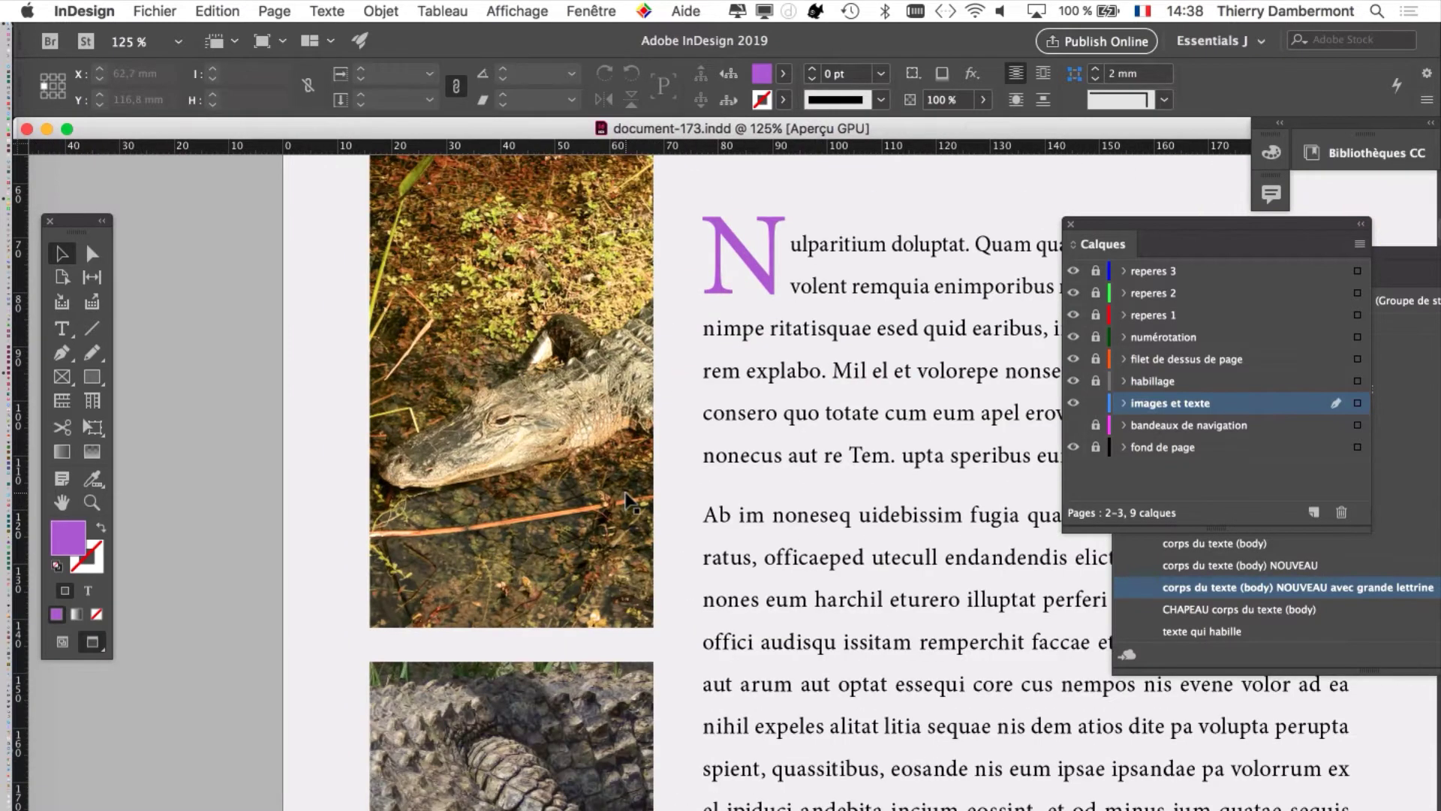
pyautogui.scroll(2, 629, 502)
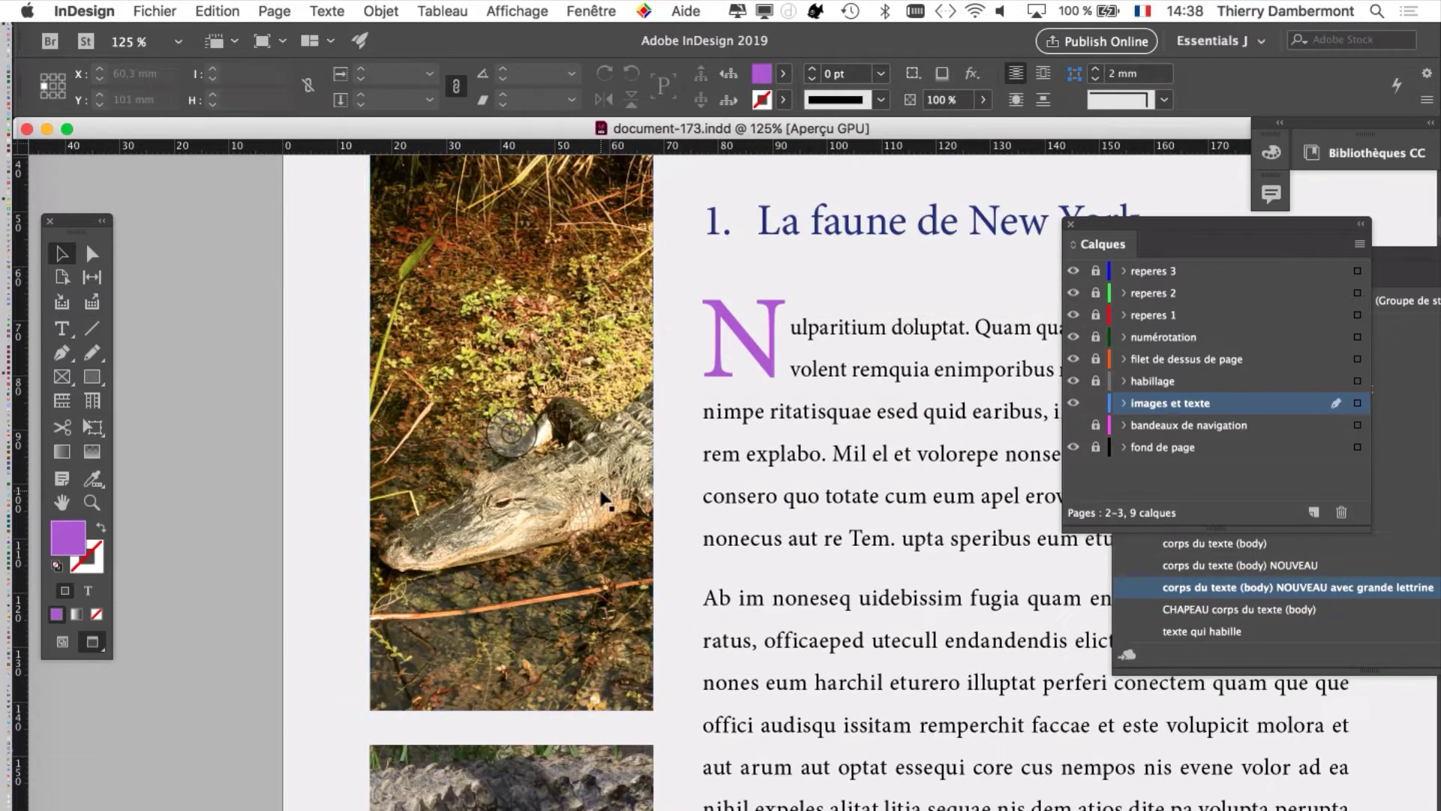
pyautogui.click(518, 435)
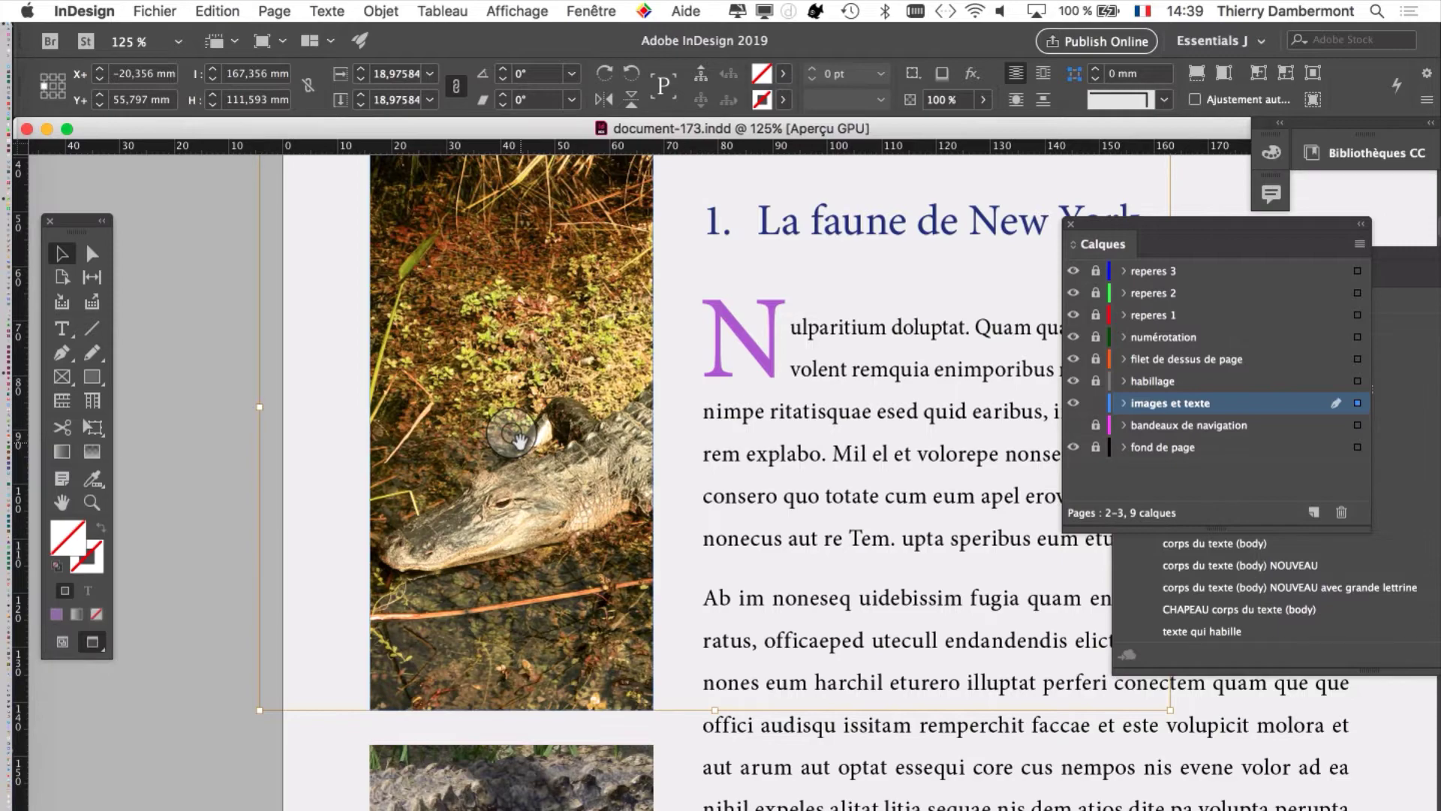
pyautogui.scroll(-2, 518, 435)
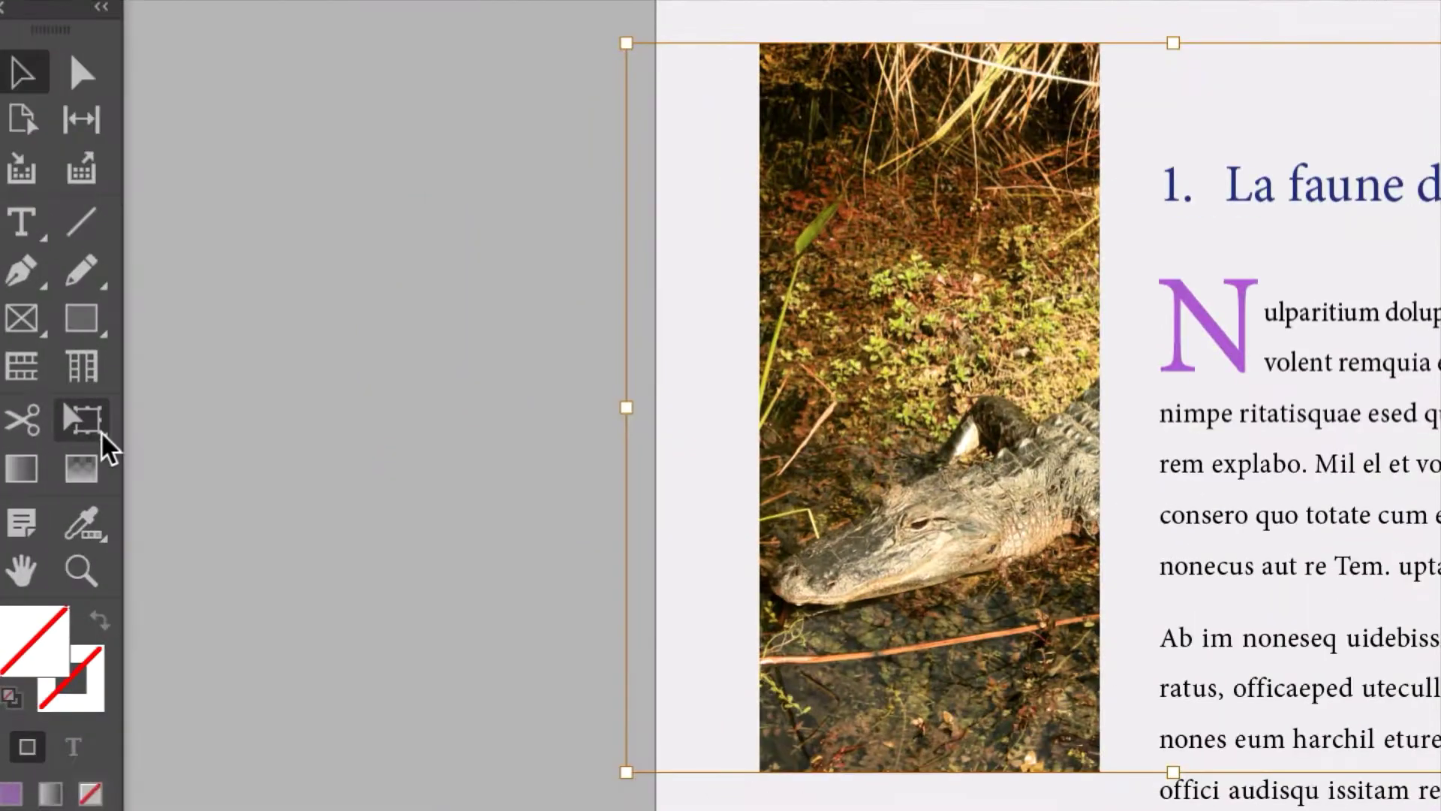
pyautogui.click(100, 431)
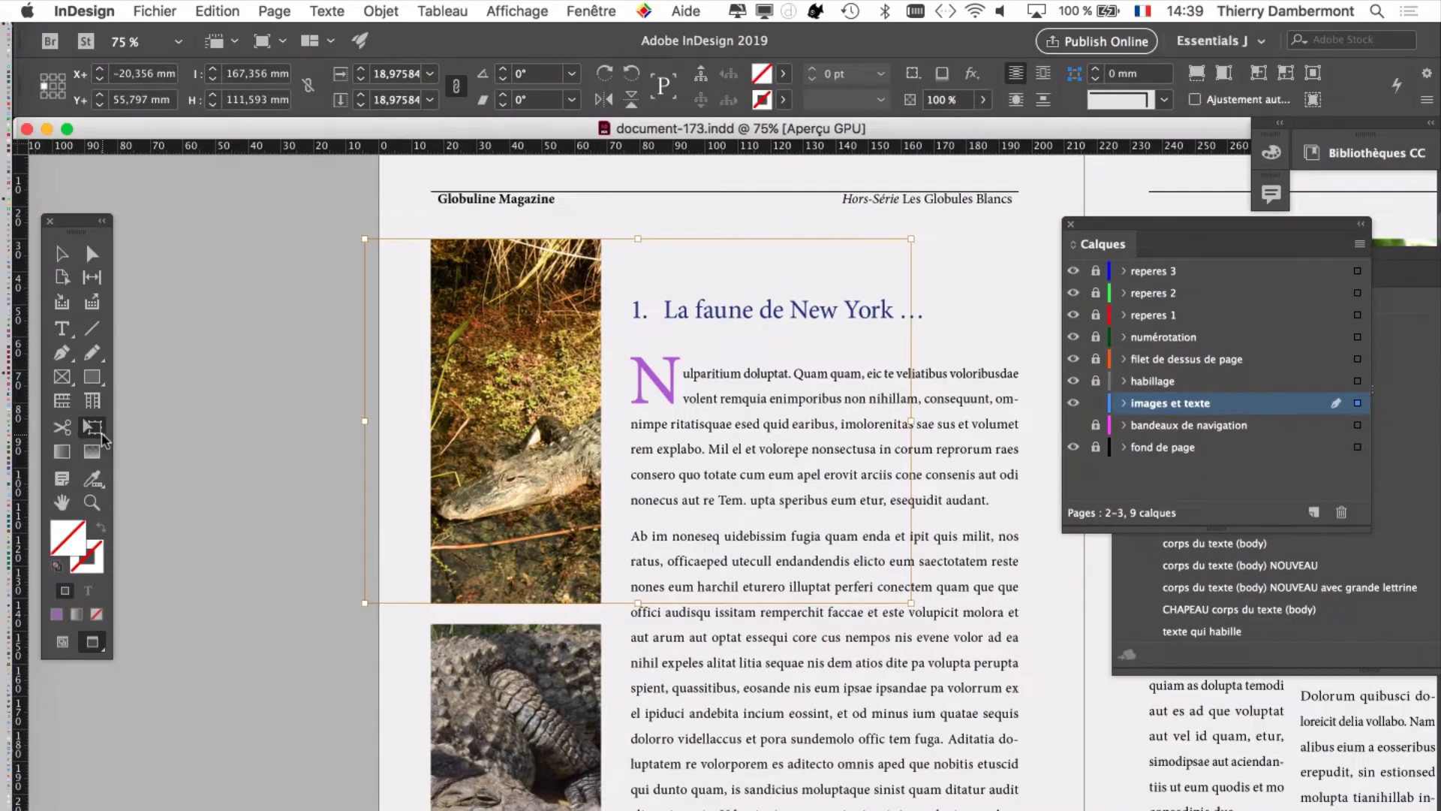
pyautogui.scroll(-1, 802, 643)
pyautogui.scroll(-1, 797, 639)
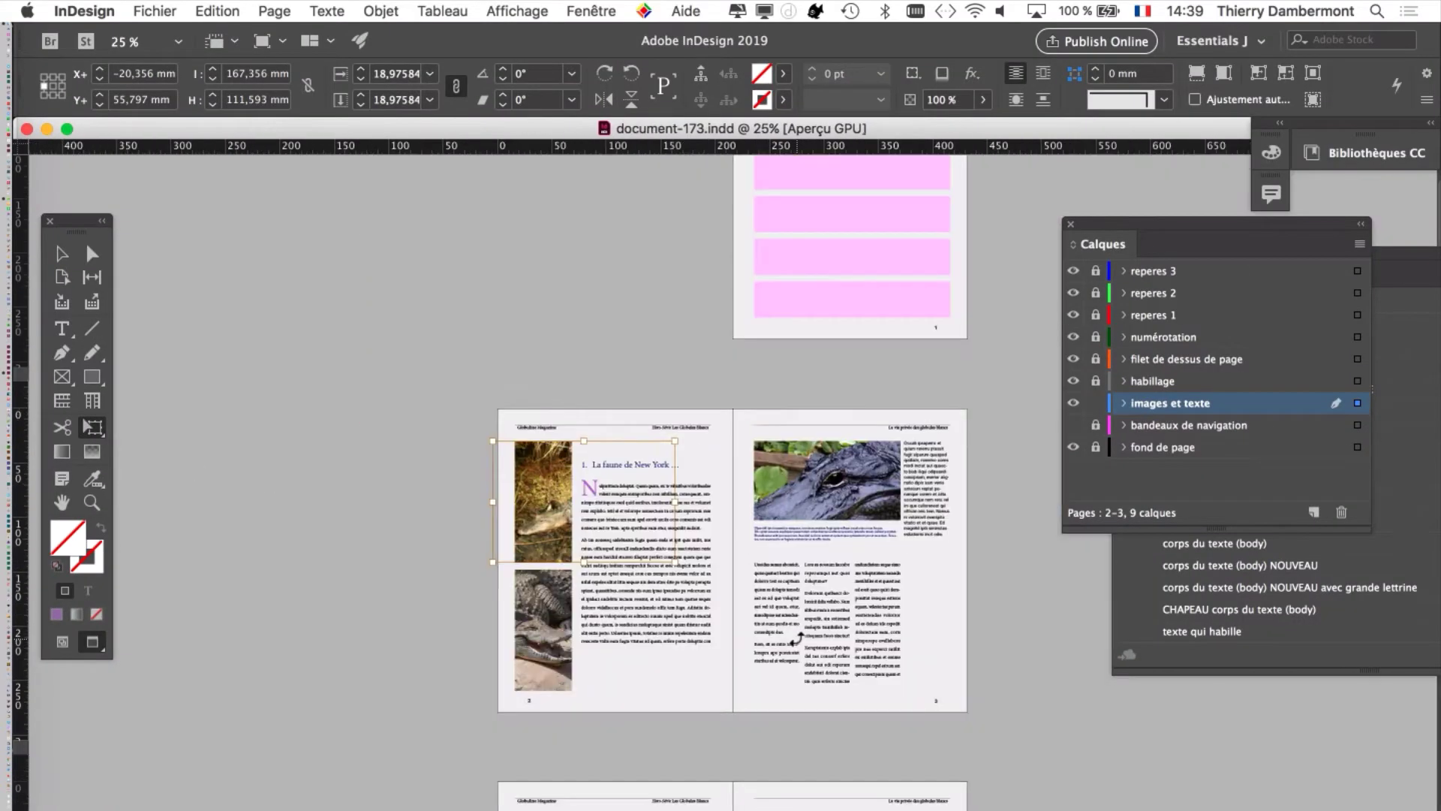
pyautogui.scroll(1, 622, 608)
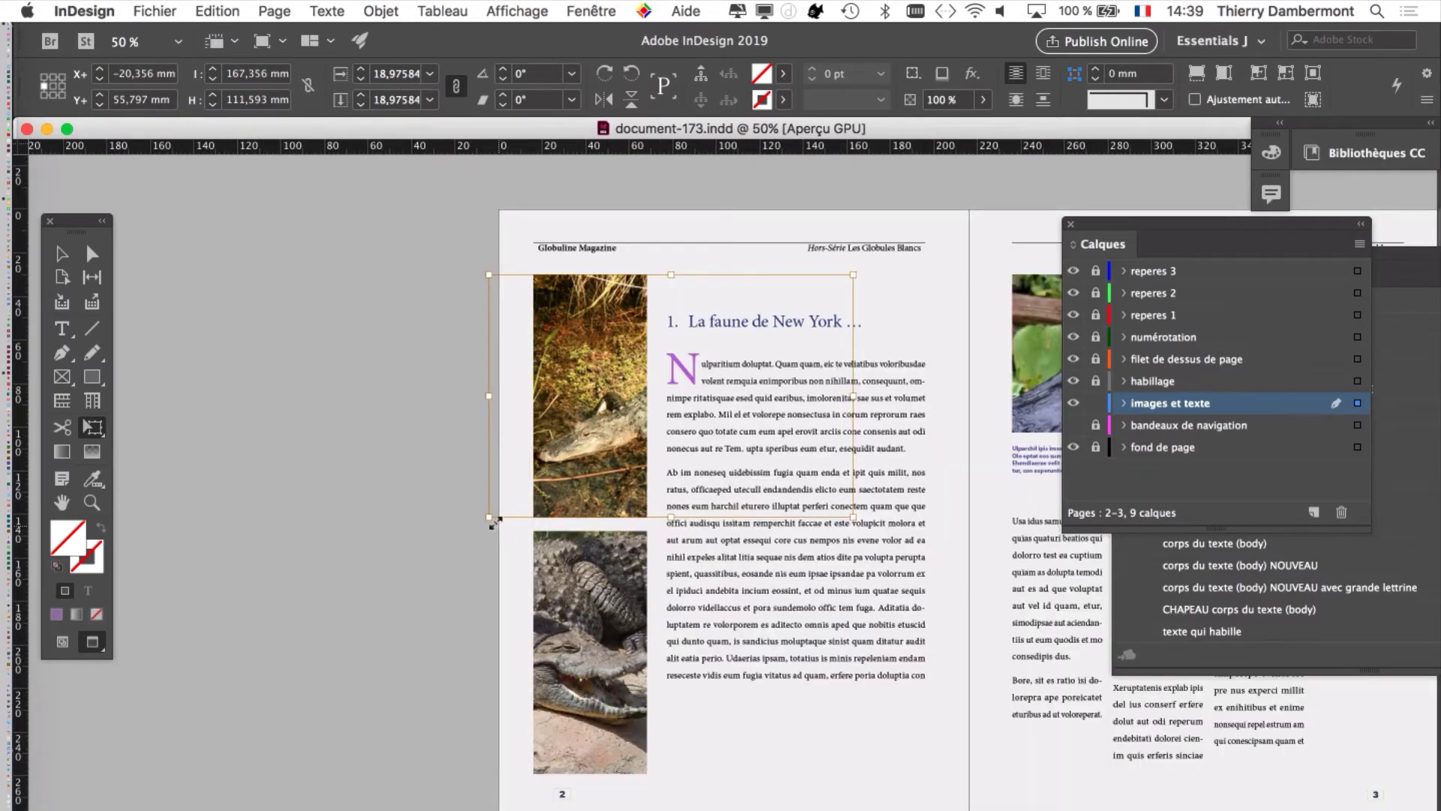
pyautogui.moveTo(486, 518); pyautogui.dragTo(154, 757)
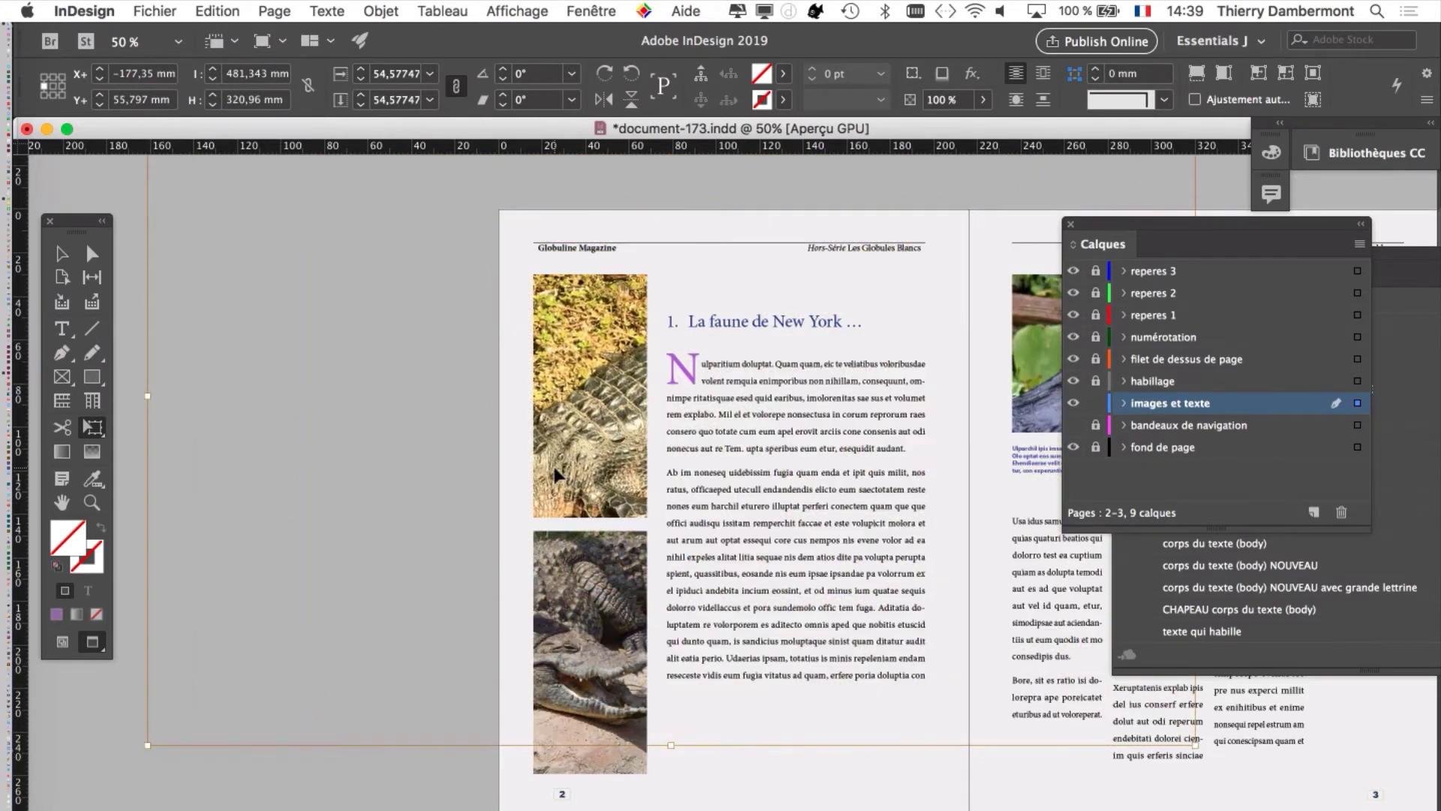
# Step: Reposition the enlarged upper photo to about X -98 mm, Y -17 mm so its frame shows the alligator's eye, then deselect it
pyautogui.moveTo(556, 474); pyautogui.dragTo(735, 298)
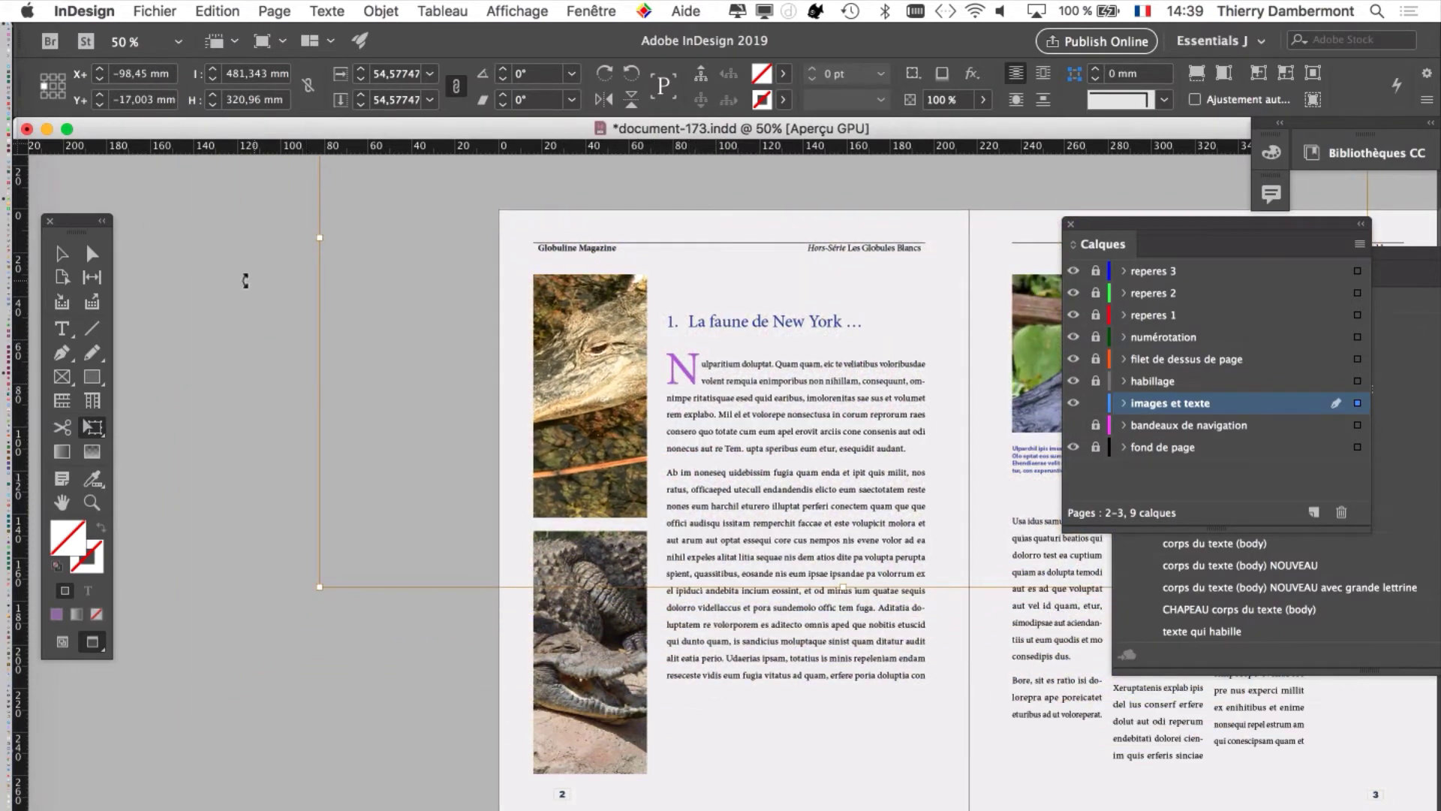
pyautogui.click(64, 255)
pyautogui.click(402, 721)
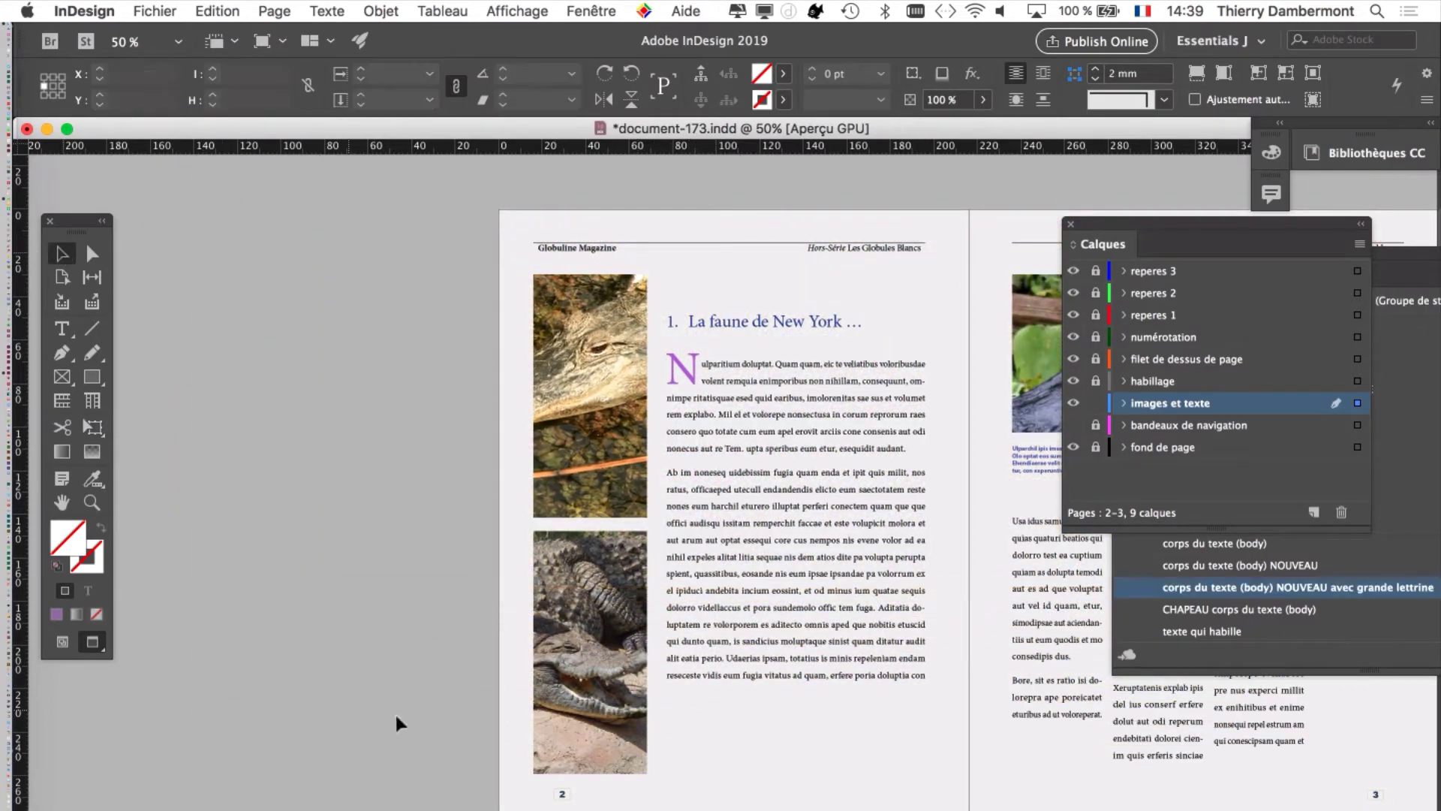
# Step: Enlarge the lower crocodile photo inside its frame to about 21% scale and move it up and left to frame the eye and jaws
pyautogui.click(583, 654)
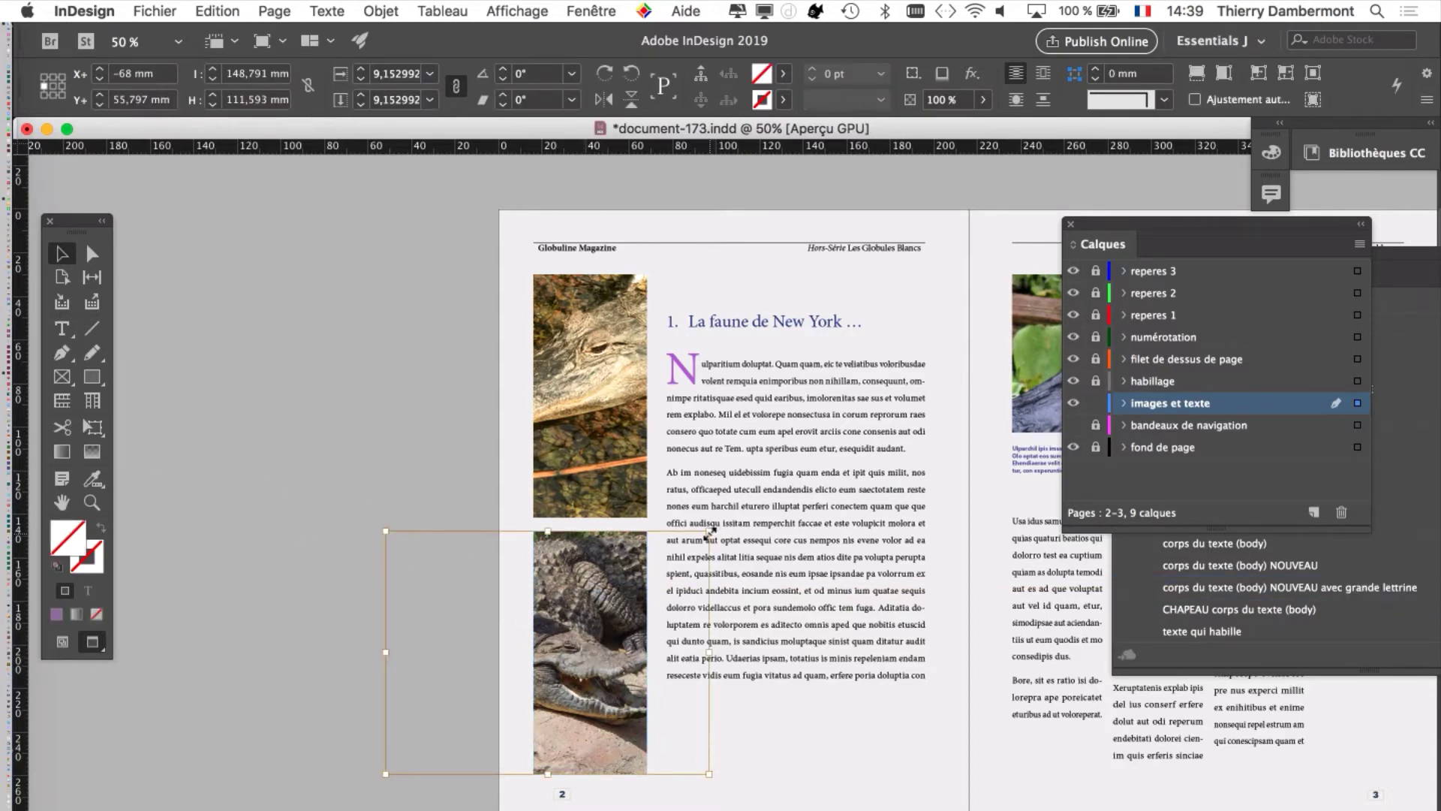
pyautogui.moveTo(711, 530); pyautogui.dragTo(919, 374)
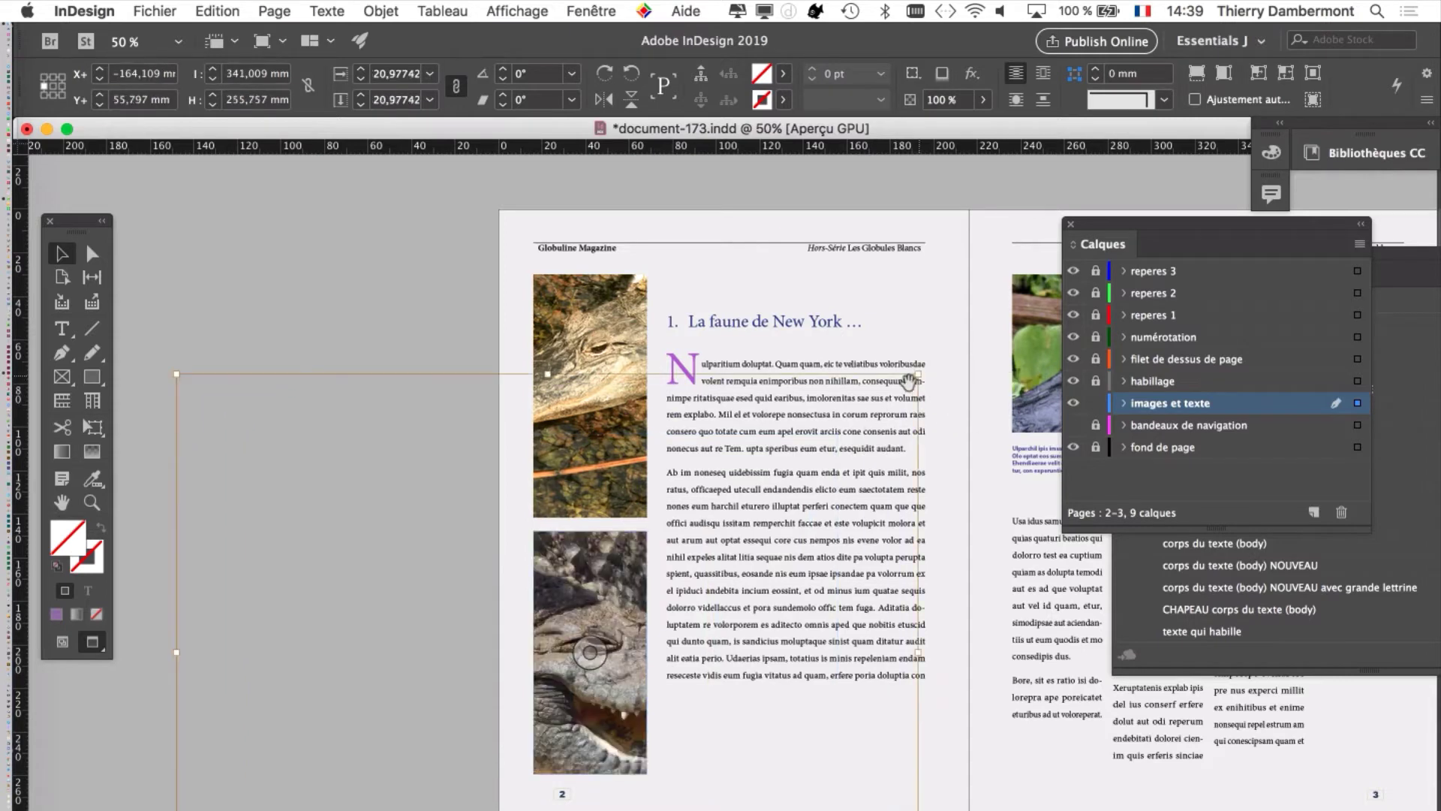
pyautogui.moveTo(614, 717); pyautogui.dragTo(600, 683)
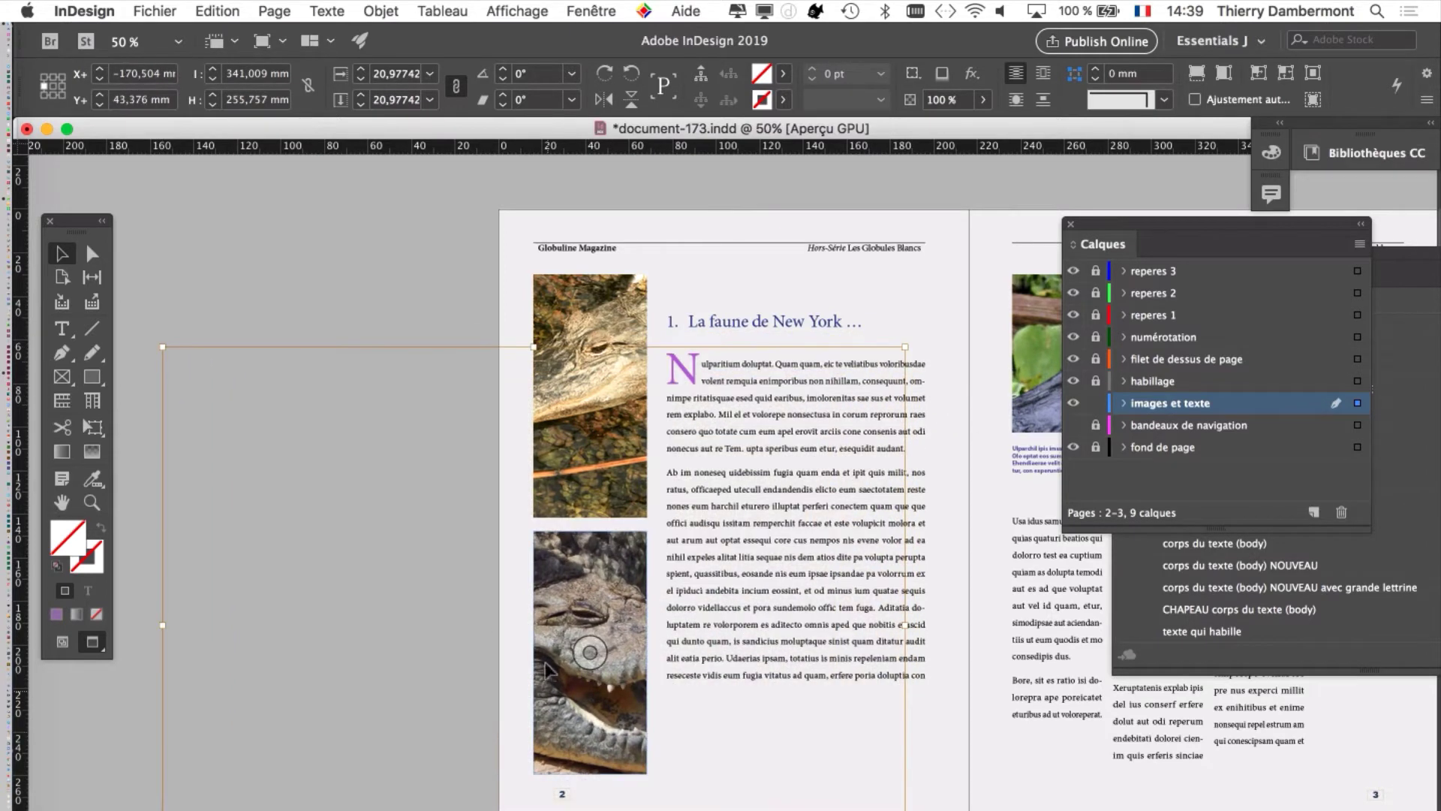
pyautogui.click(222, 274)
pyautogui.scroll(2, 667, 749)
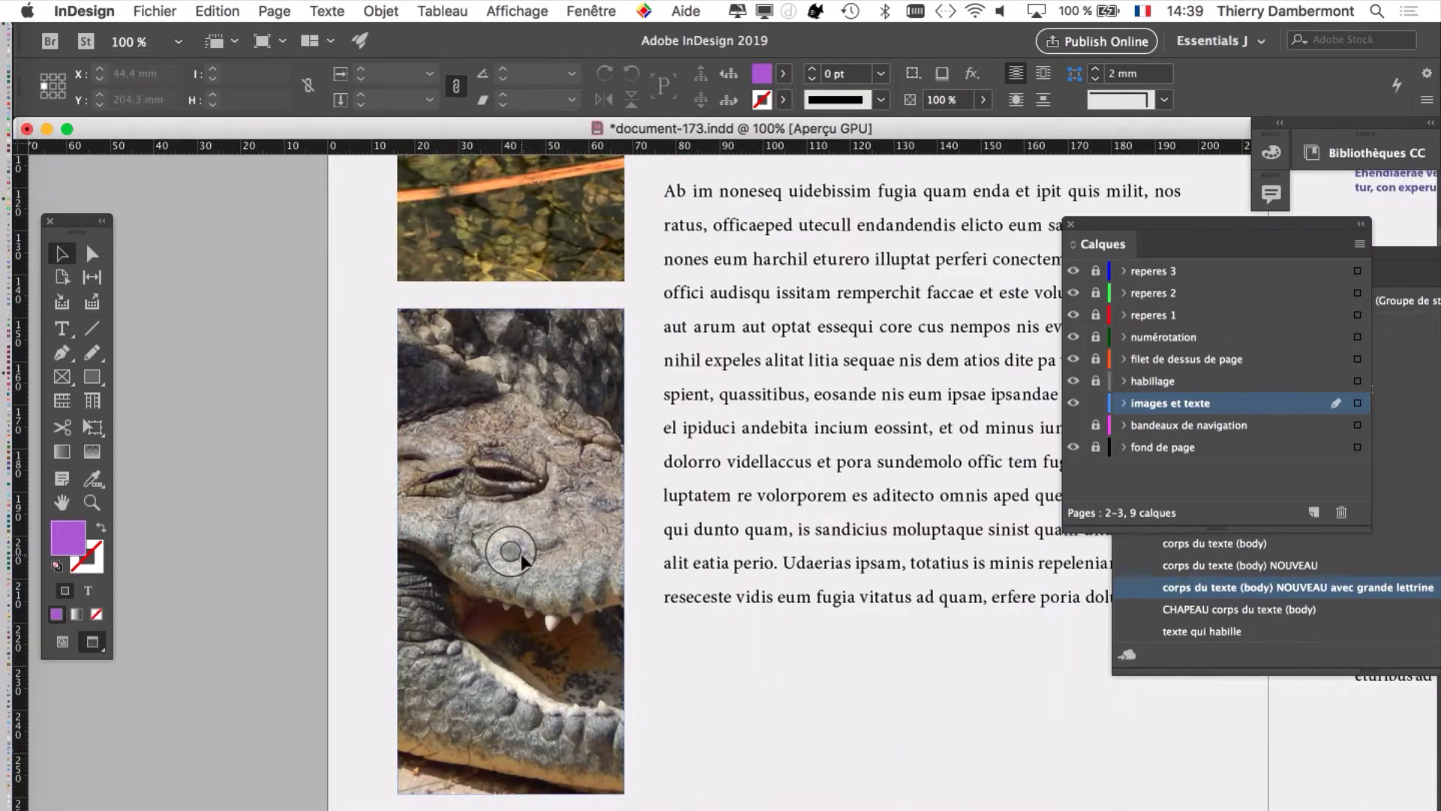
pyautogui.moveTo(522, 559); pyautogui.dragTo(496, 546)
pyautogui.click(628, 597)
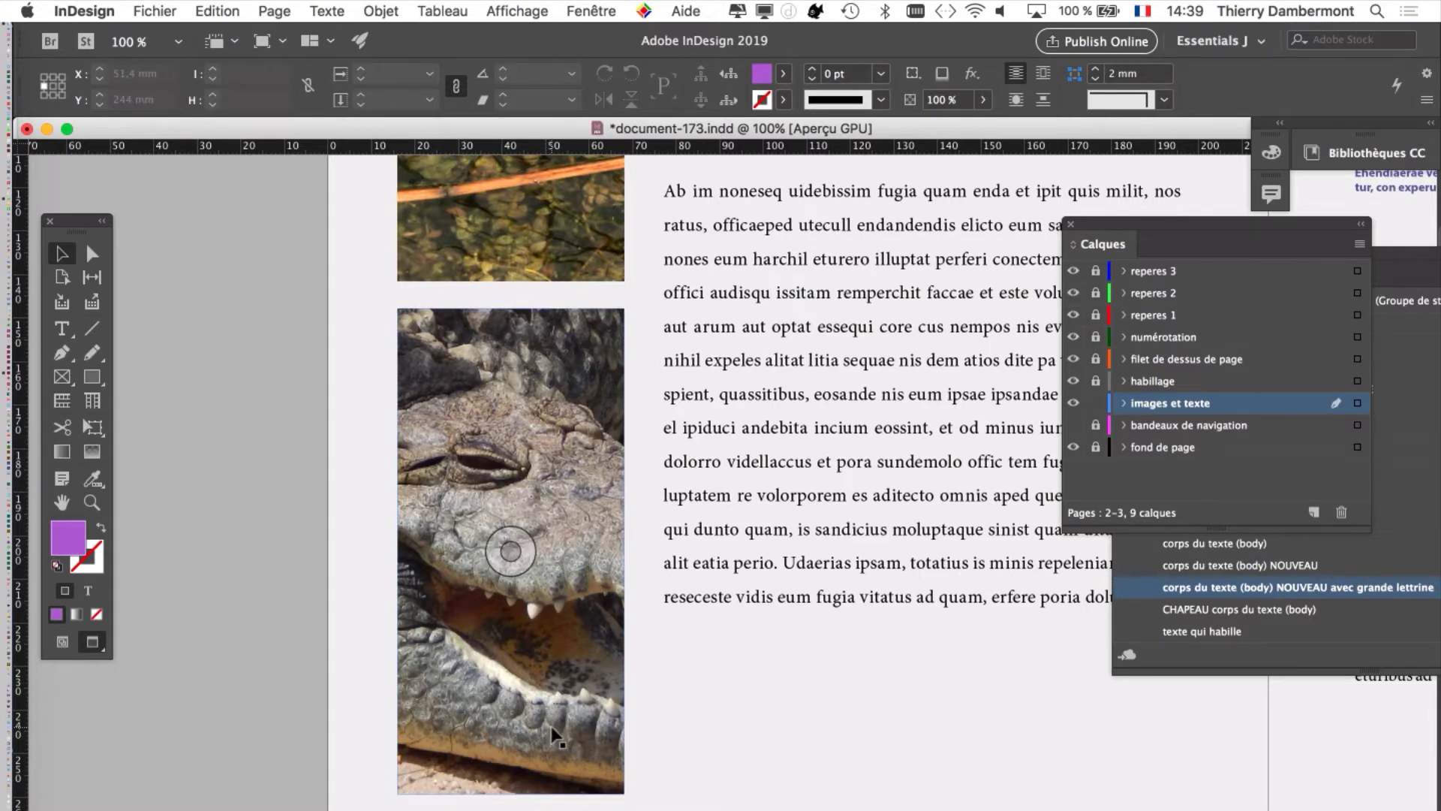
# Step: Move the upper alligator photo down inside its frame to bring the eye closer to the middle
pyautogui.scroll(5, 593, 618)
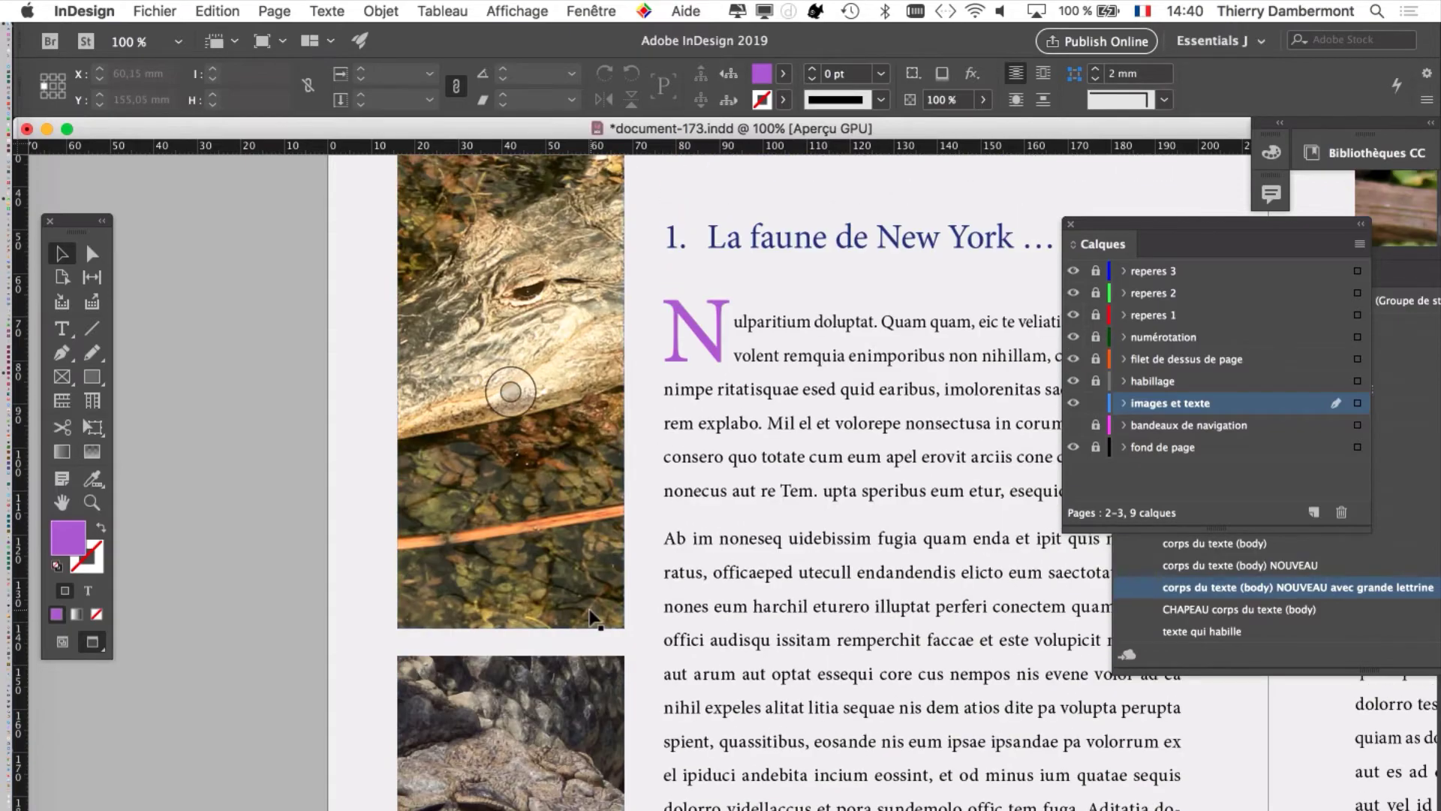
pyautogui.scroll(2, 593, 618)
pyautogui.moveTo(517, 481); pyautogui.dragTo(525, 572)
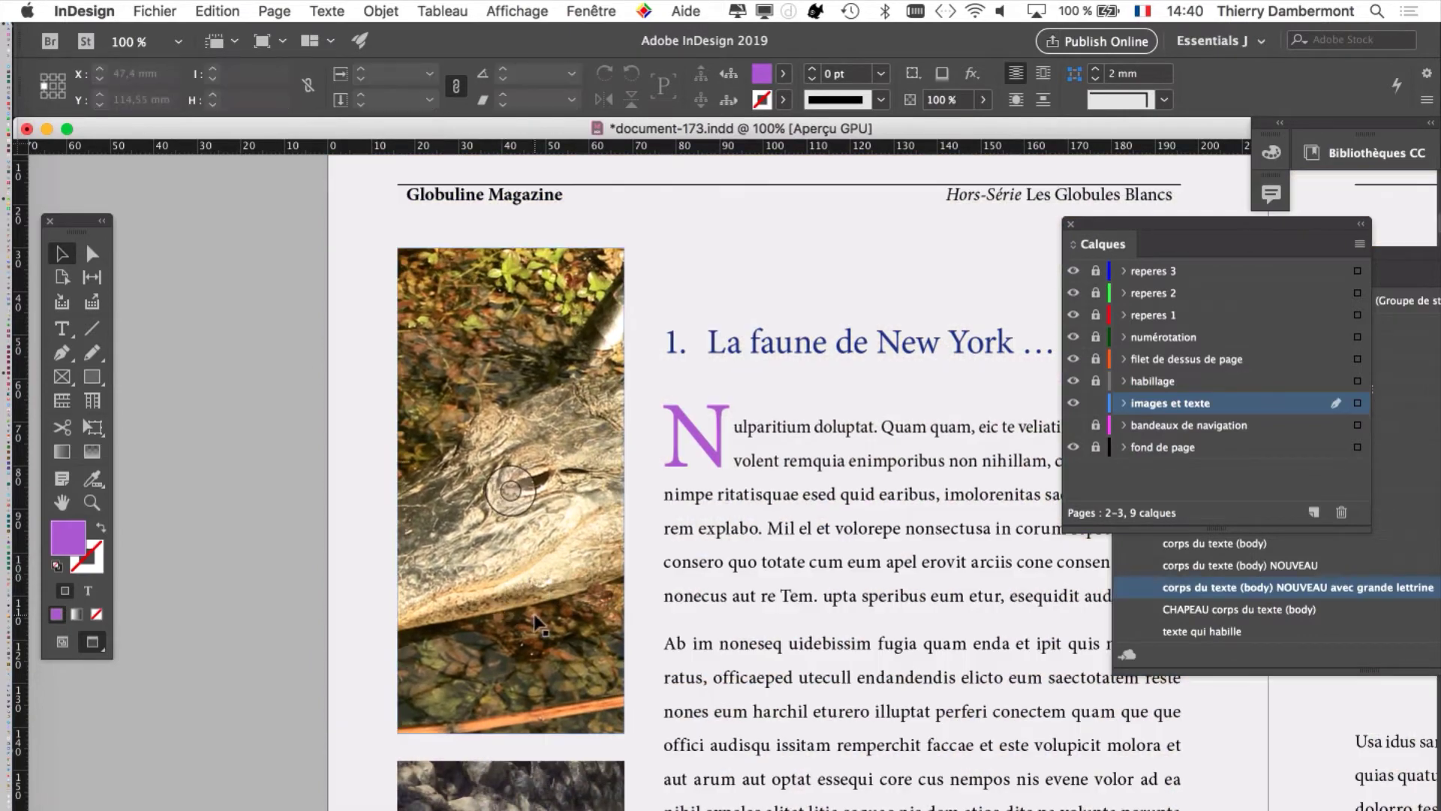
# Step: Move the Calques panel clear of page 3 and examine how far the page 3 crocodile photo extends beyond its frame
pyautogui.press('super+minus')
pyautogui.press('super+minus')
pyautogui.press('super+minus')
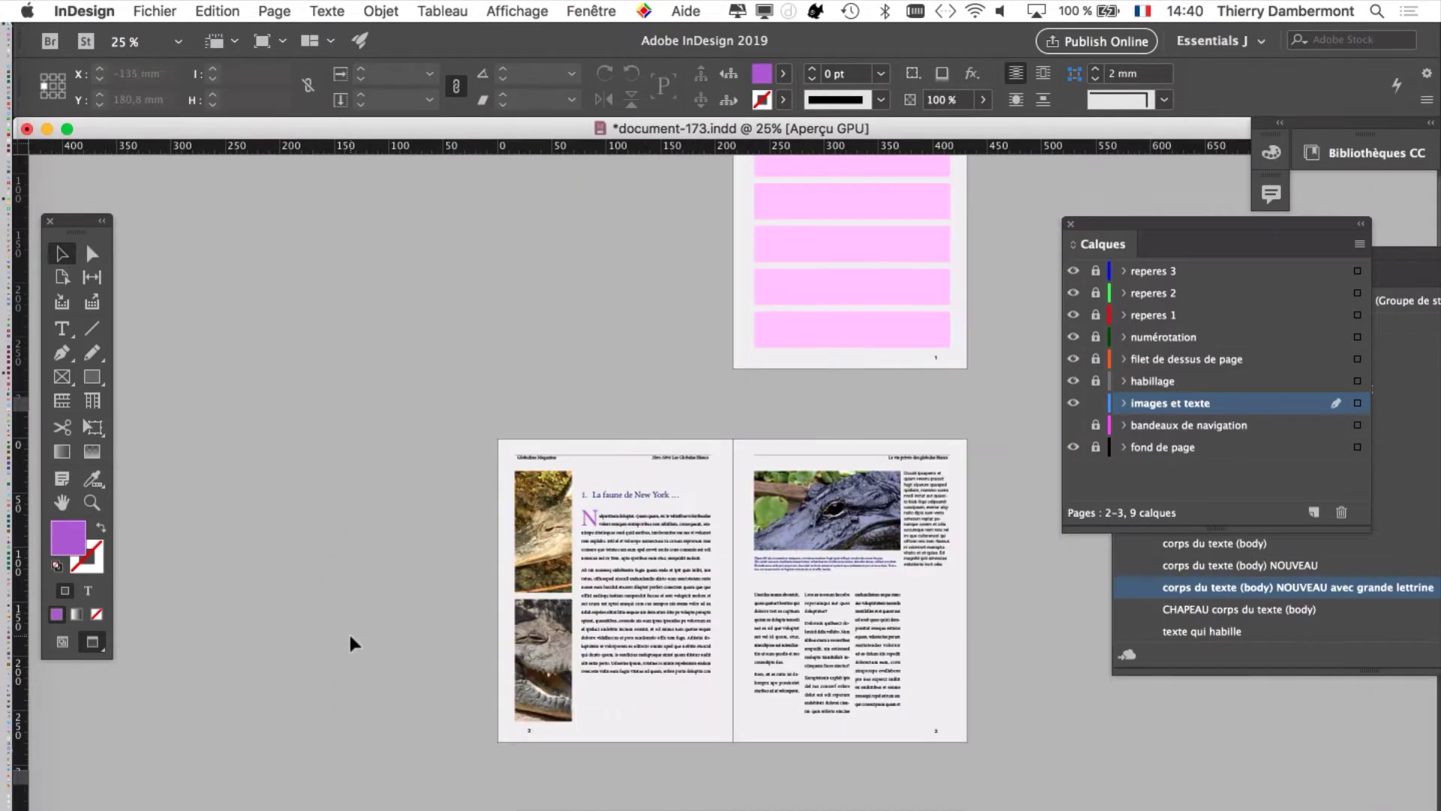
pyautogui.press('super+equal')
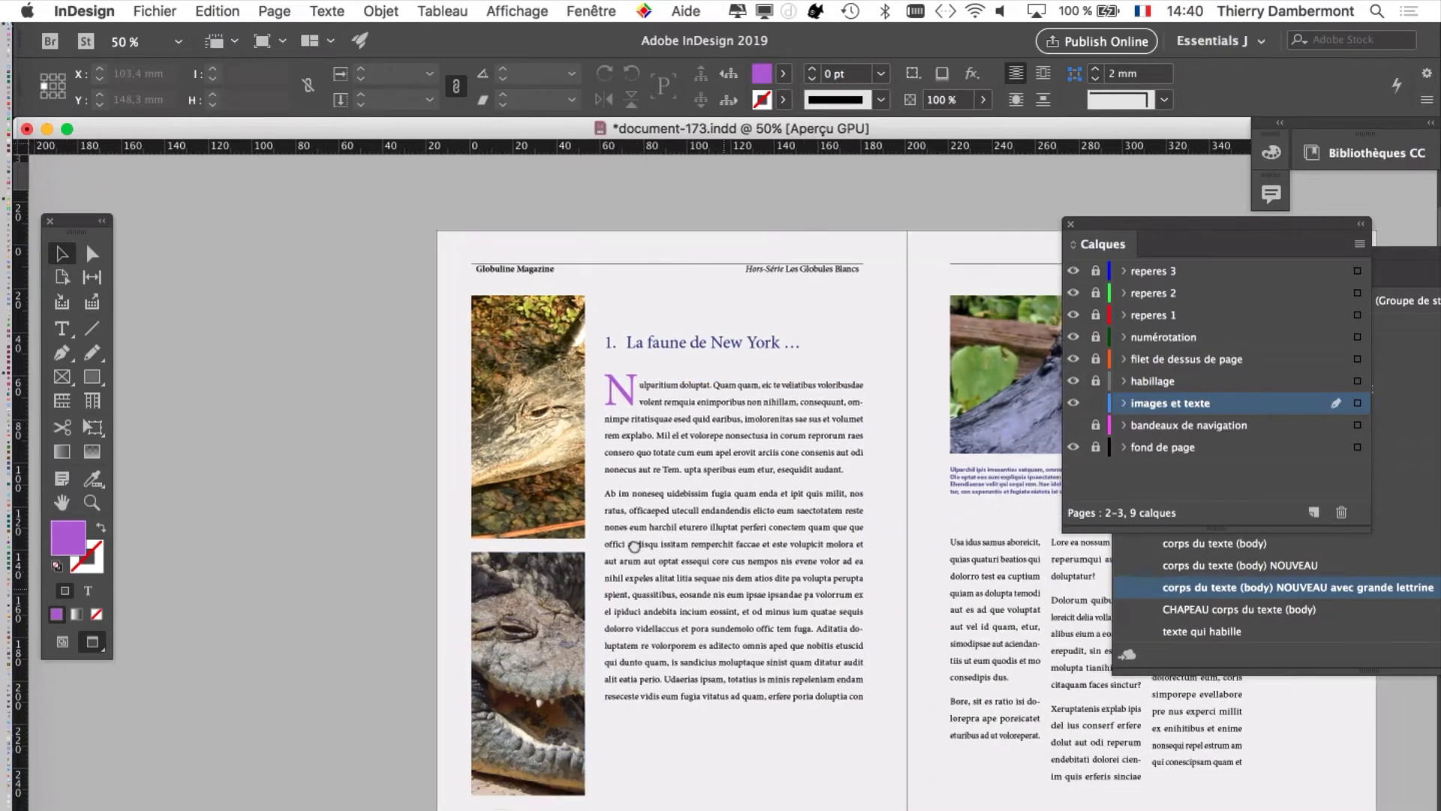
pyautogui.moveTo(634, 546); pyautogui.dragTo(525, 511)
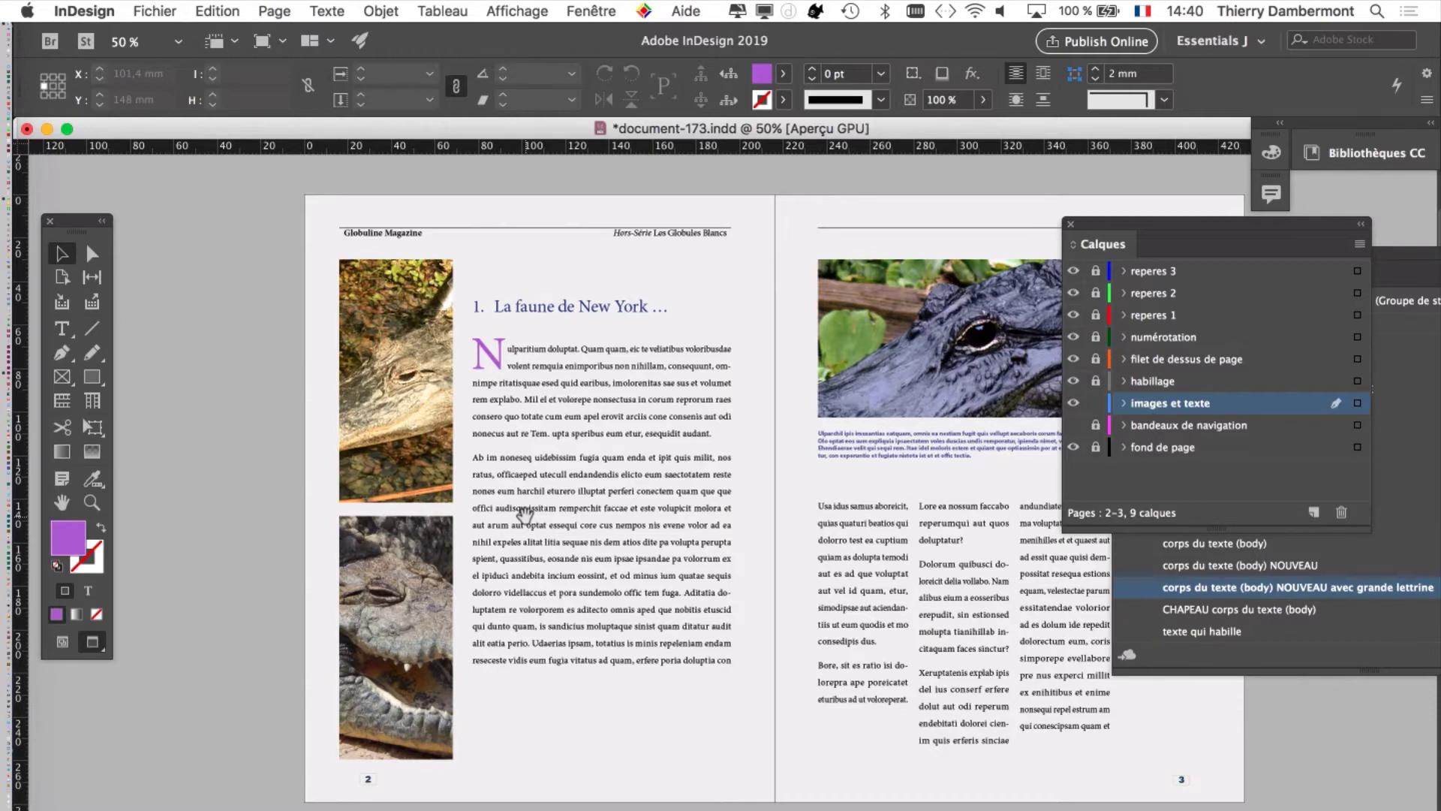
pyautogui.moveTo(1102, 243); pyautogui.dragTo(1029, 625)
pyautogui.click(973, 345)
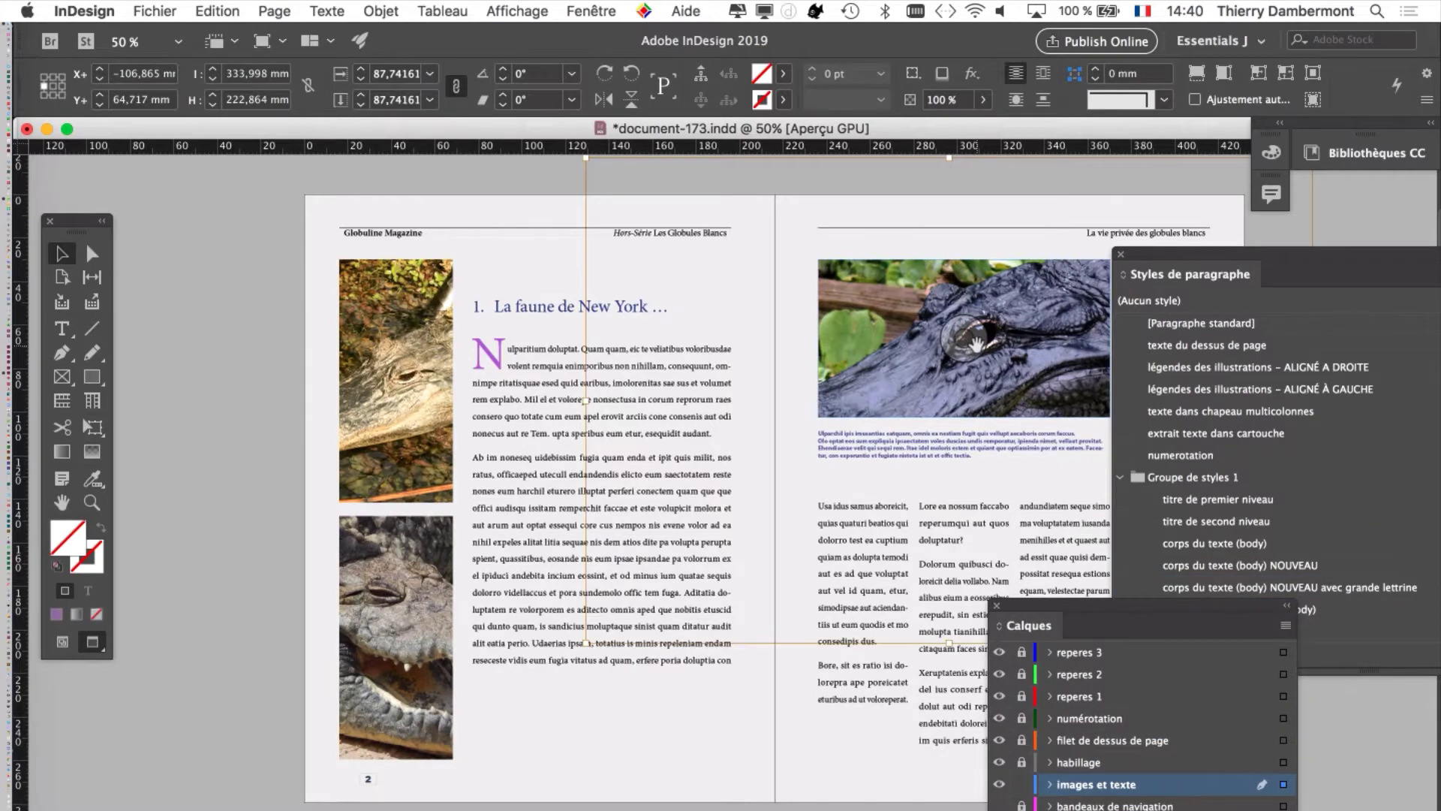
pyautogui.press('super+minus')
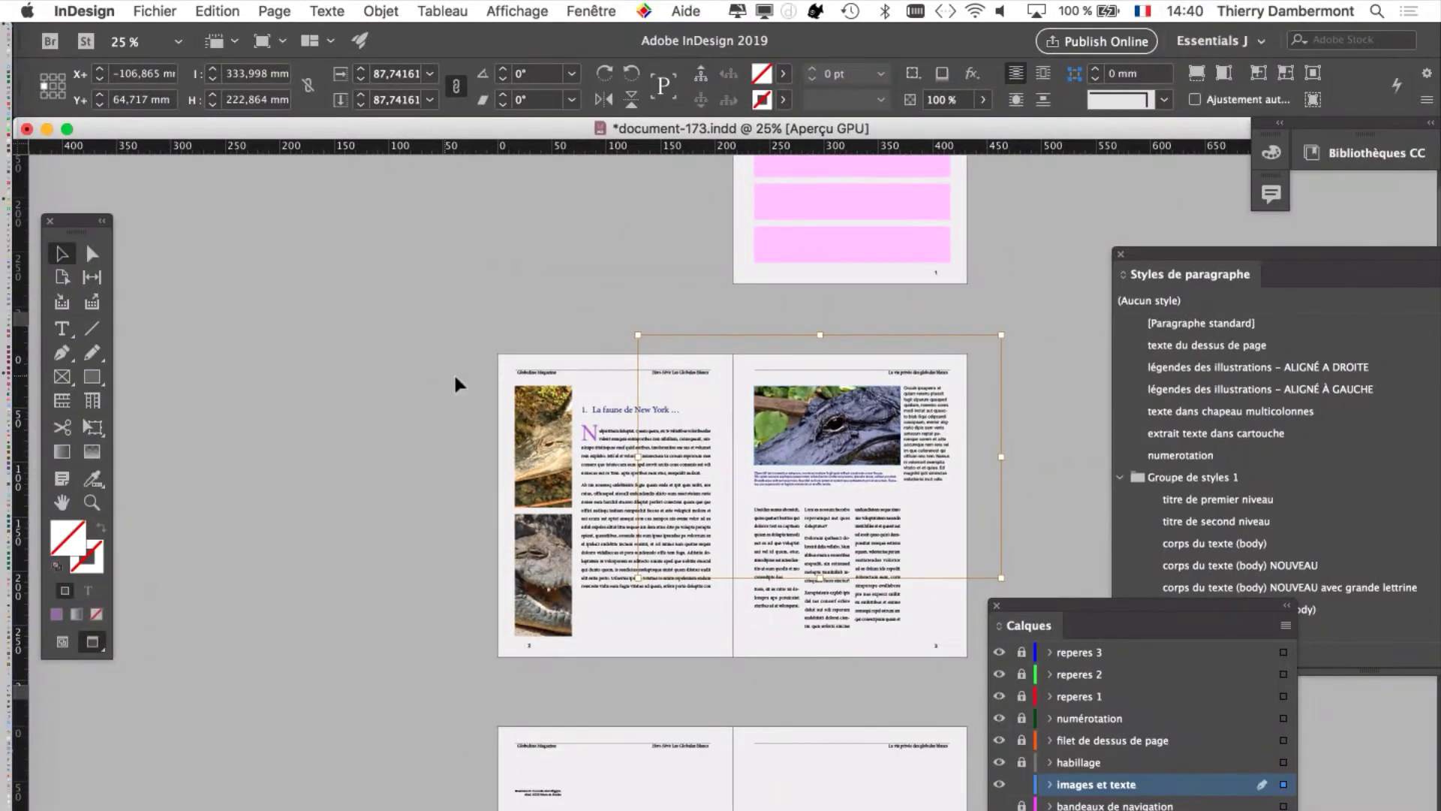
pyautogui.click(457, 505)
pyautogui.press('super+equal')
pyautogui.hscroll(5, 670, 555)
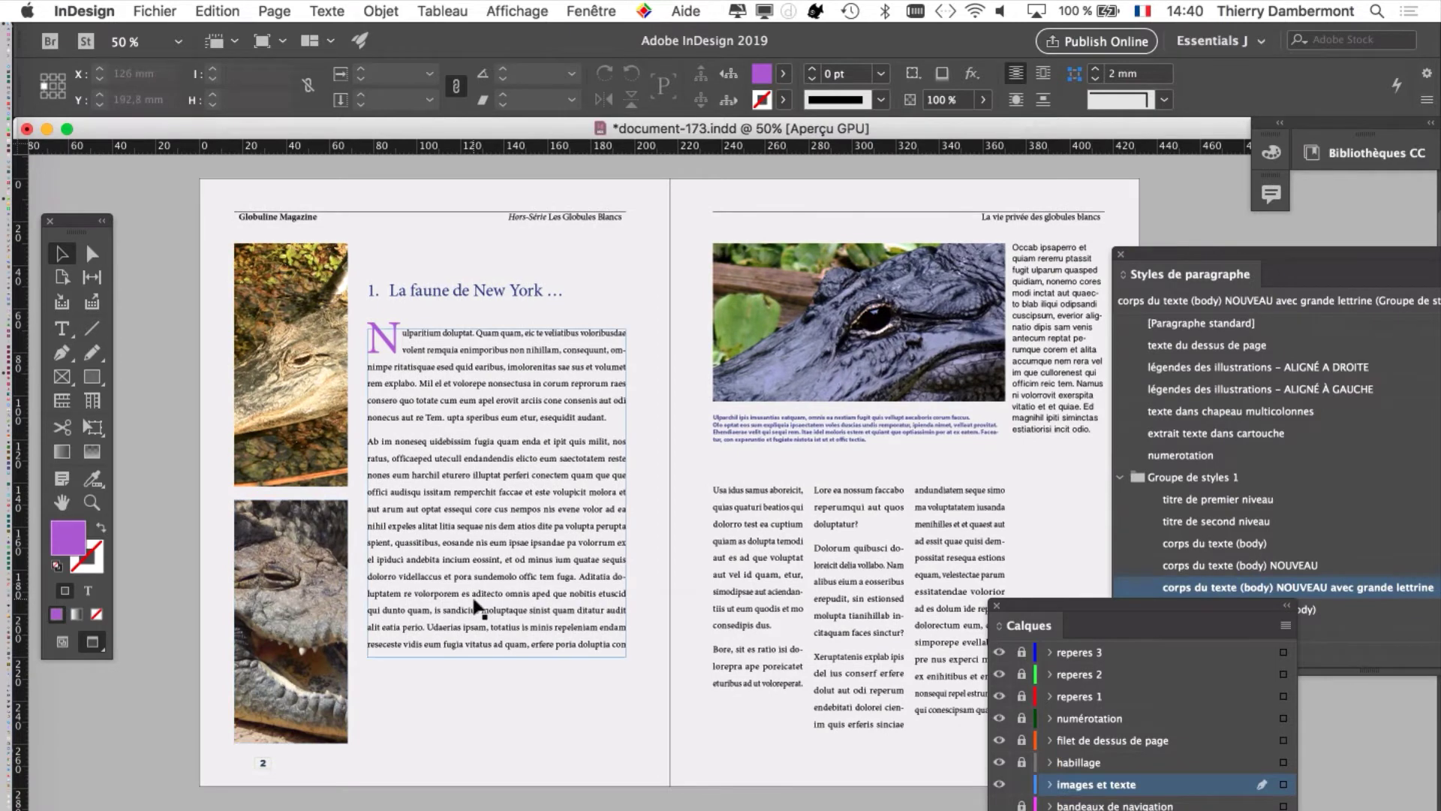
# Step: Select the upper alligator photo on page 2 inside its frame and show its link information in an enlarged Liens panel
pyautogui.click(290, 366)
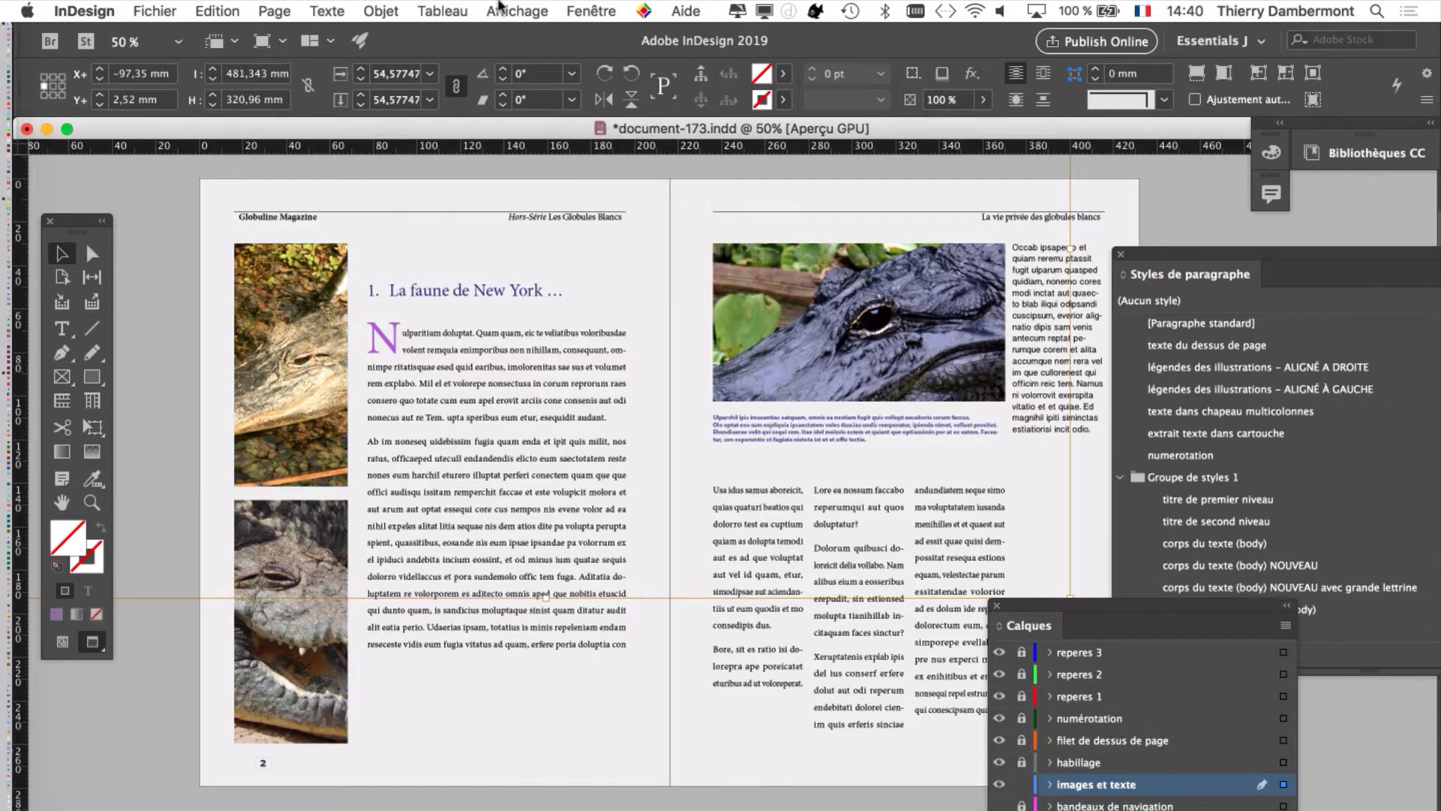
pyautogui.click(574, 7)
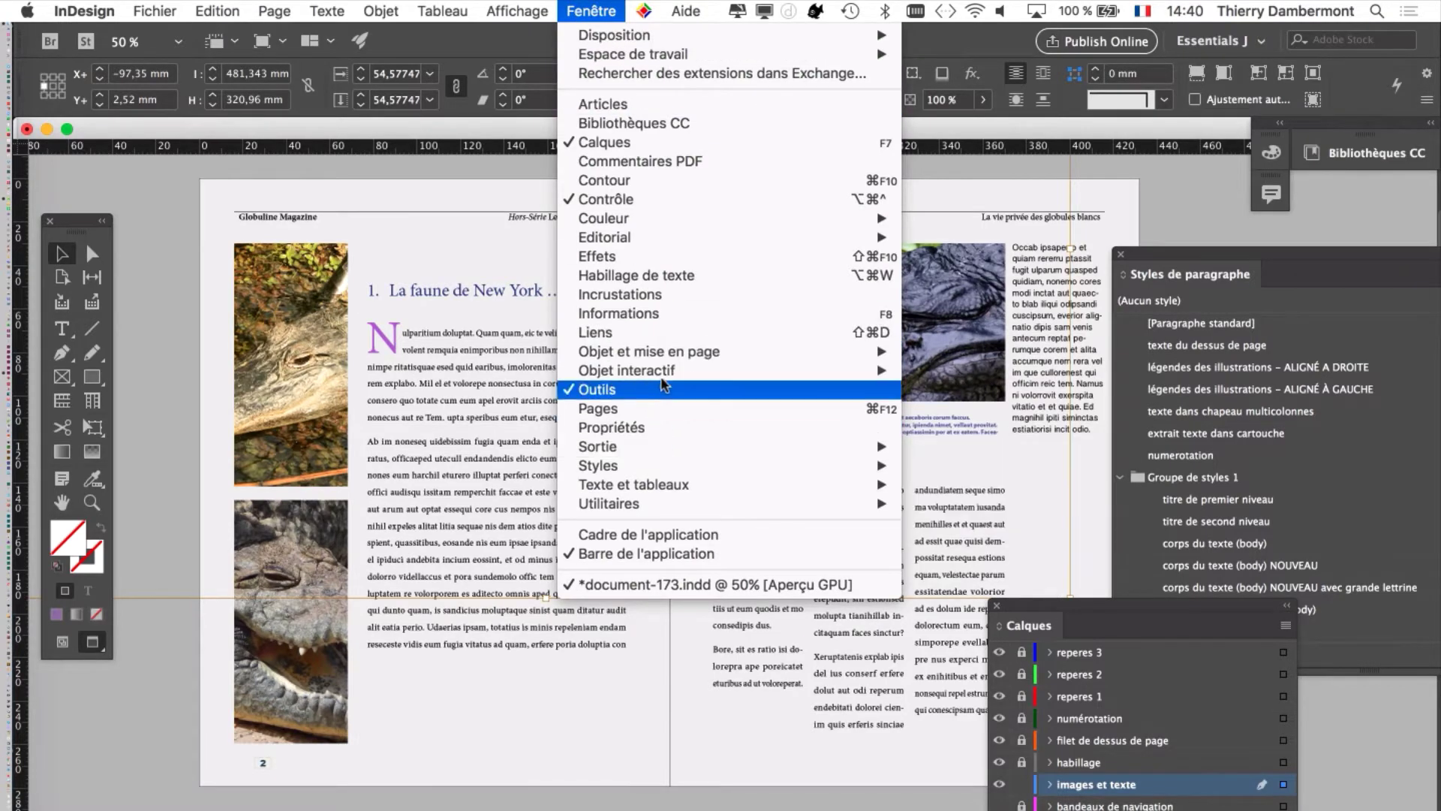
pyautogui.click(661, 334)
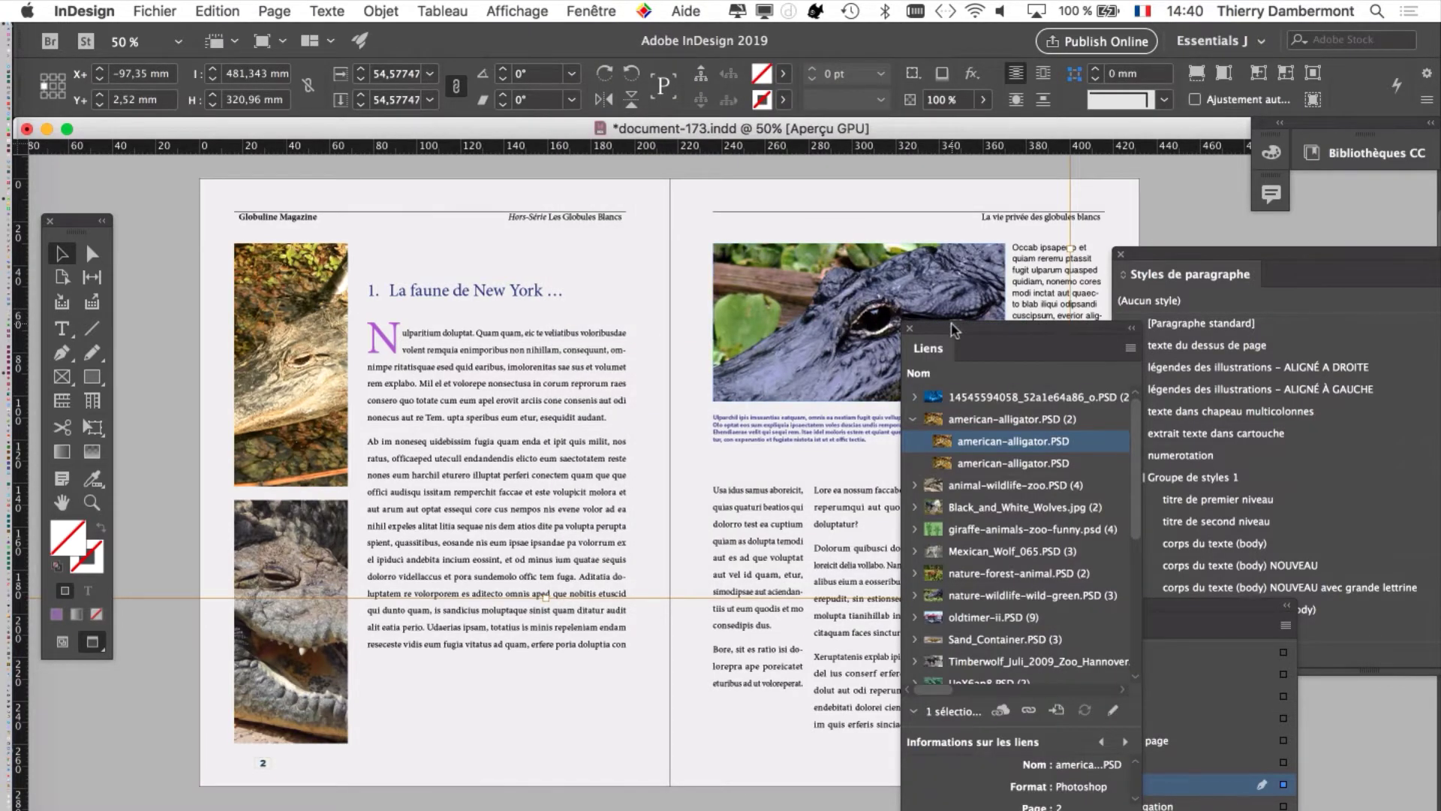
pyautogui.moveTo(953, 331); pyautogui.dragTo(678, 39)
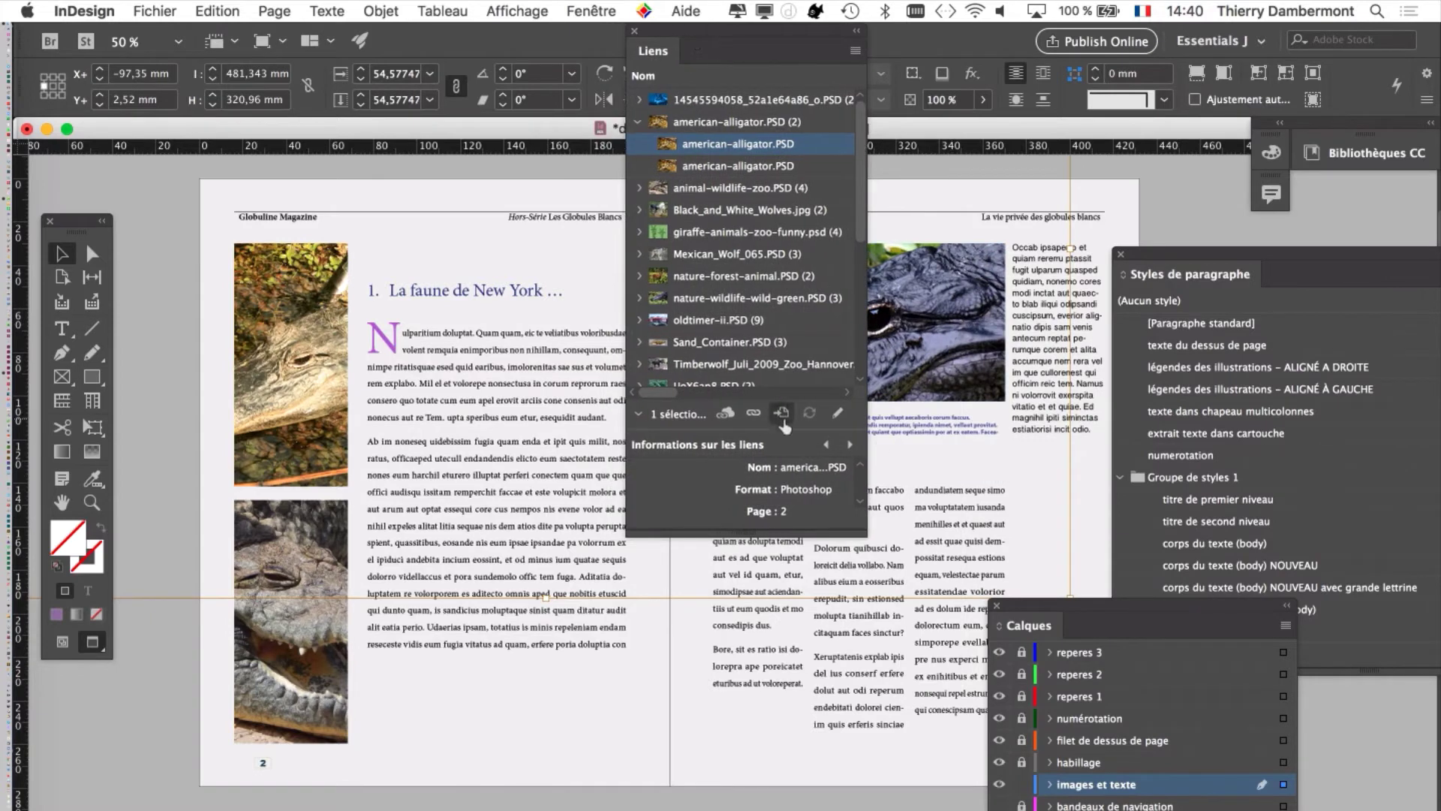
pyautogui.moveTo(781, 421); pyautogui.dragTo(784, 200)
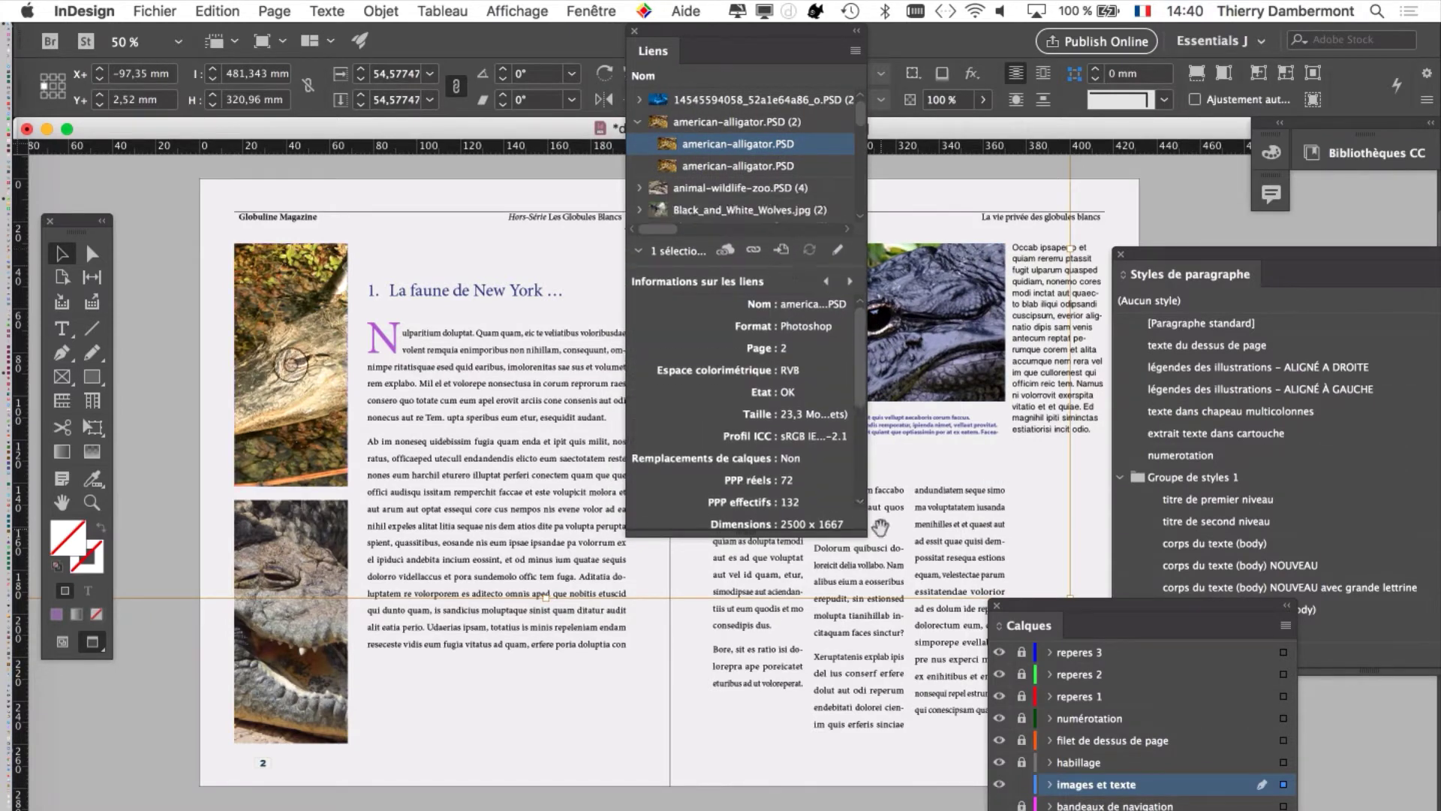
pyautogui.moveTo(865, 532); pyautogui.dragTo(916, 648)
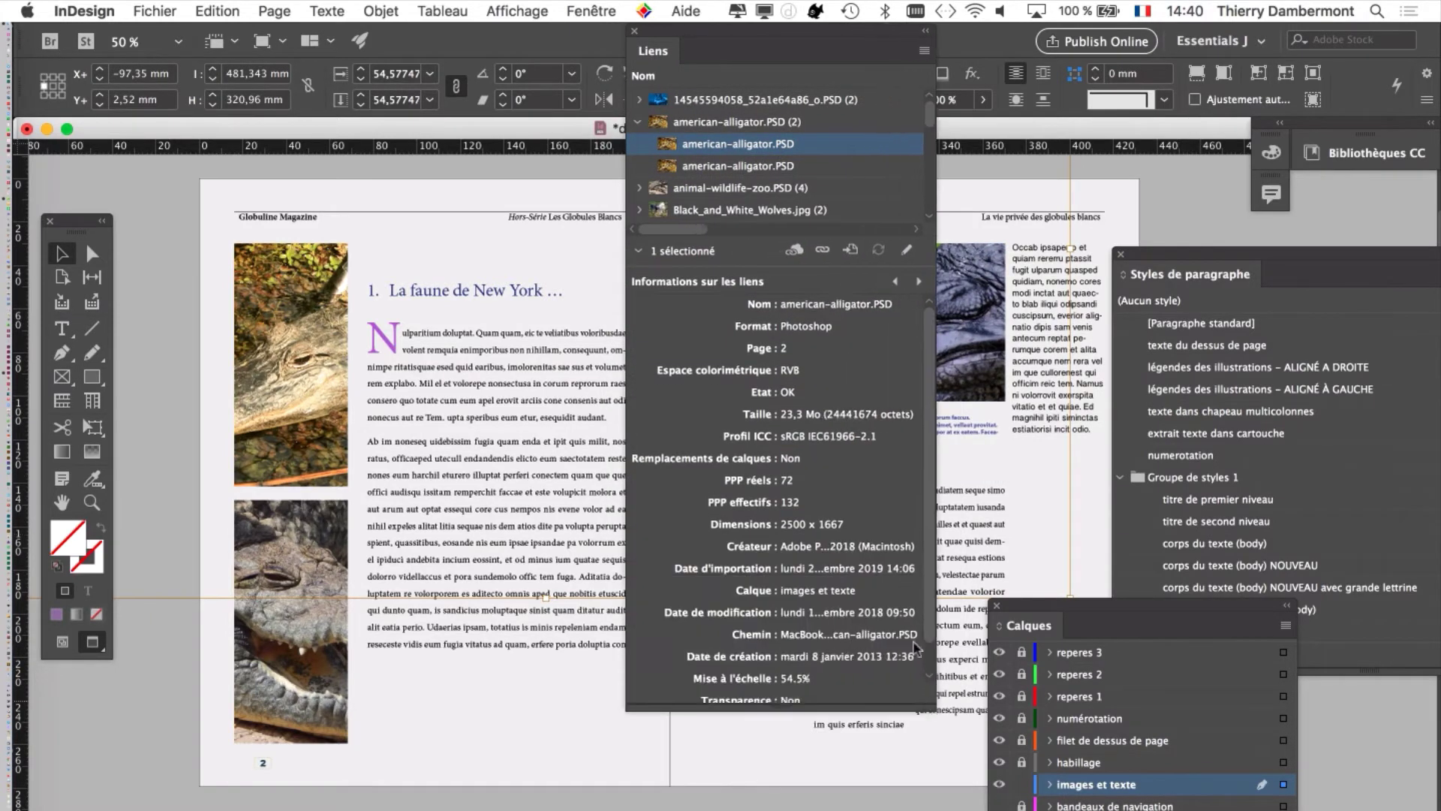
pyautogui.click(639, 251)
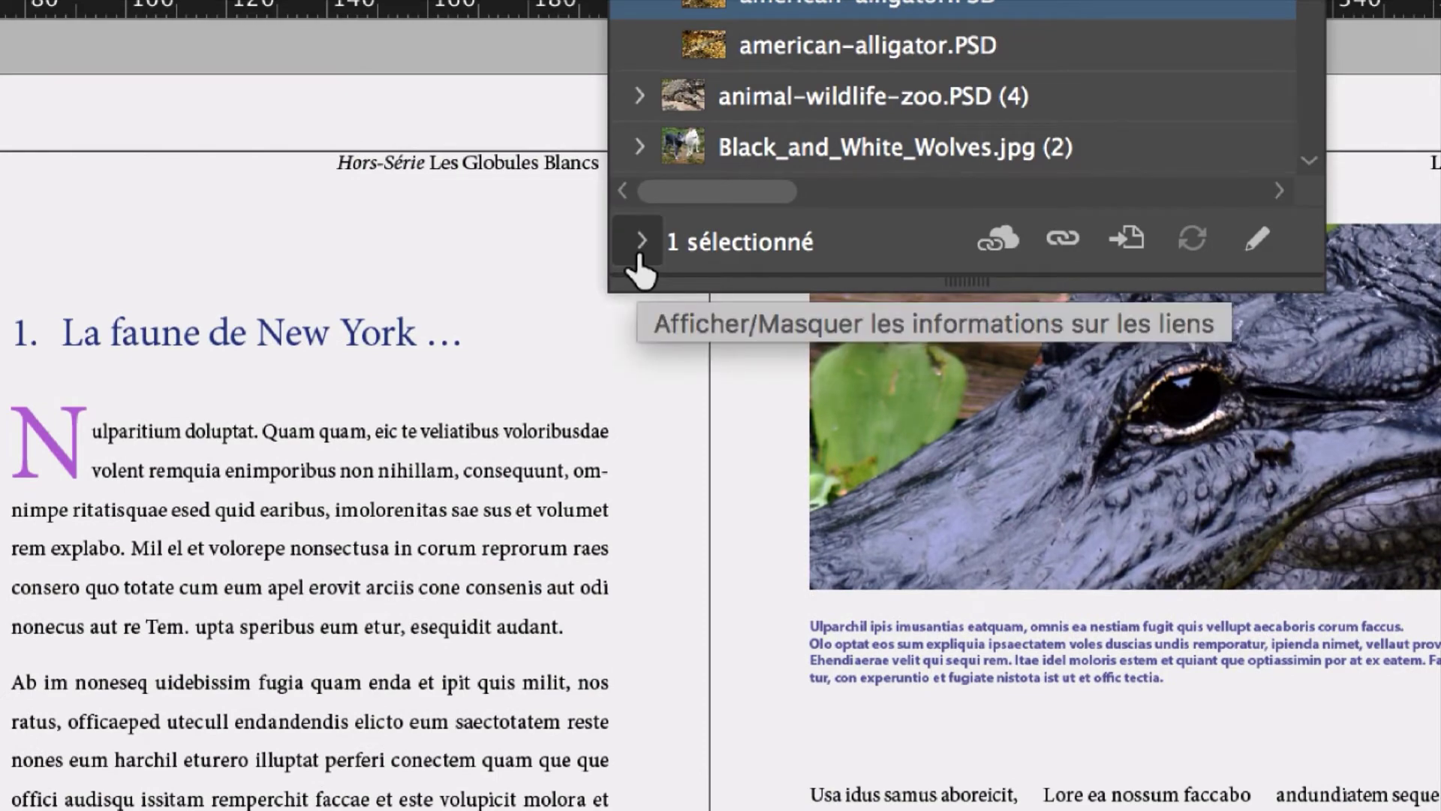
pyautogui.click(638, 253)
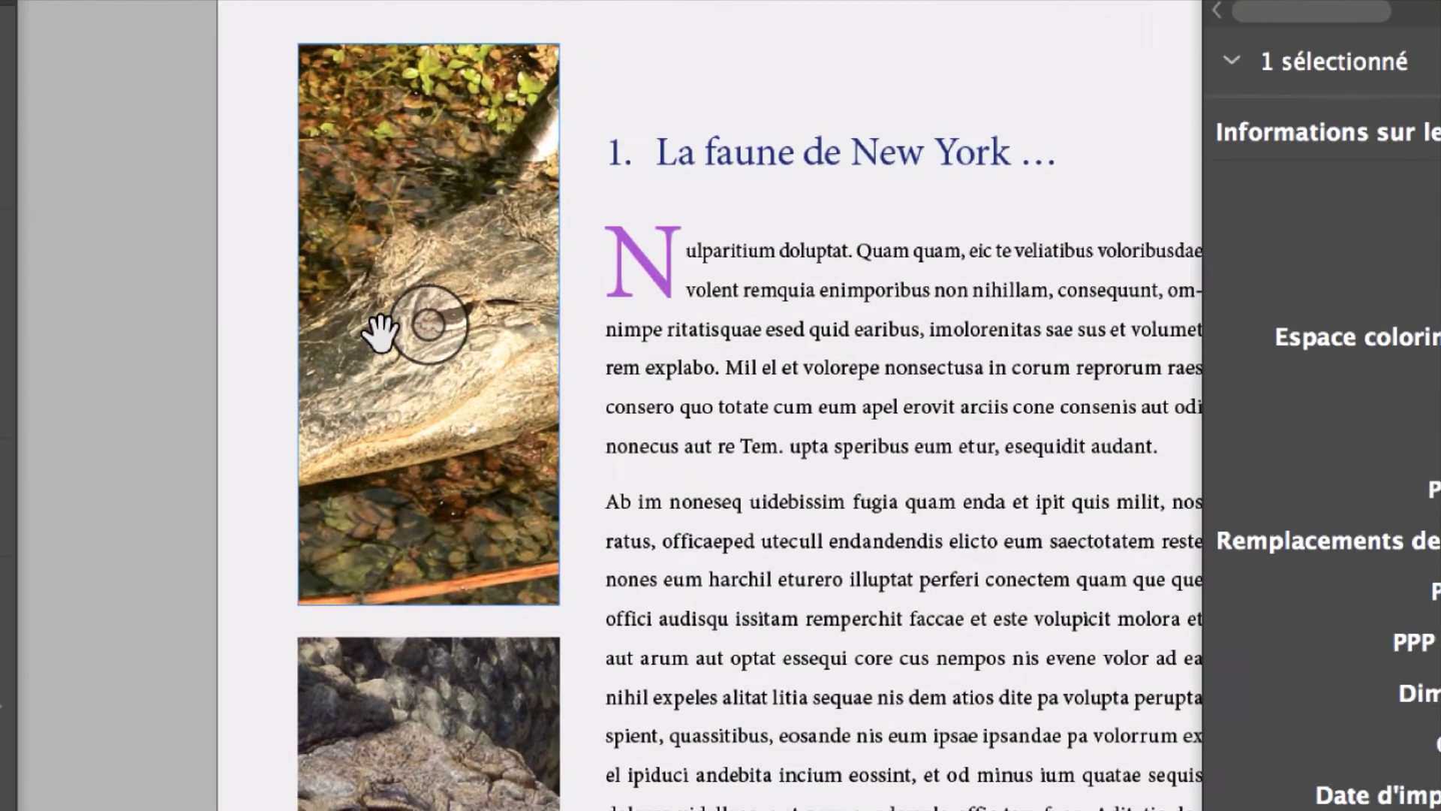
# Step: Move the Liens panel clear of the spread and examine how far the upper alligator photo extends beyond its frame
pyautogui.click(384, 325)
pyautogui.press('super+minus')
pyautogui.press('super+minus')
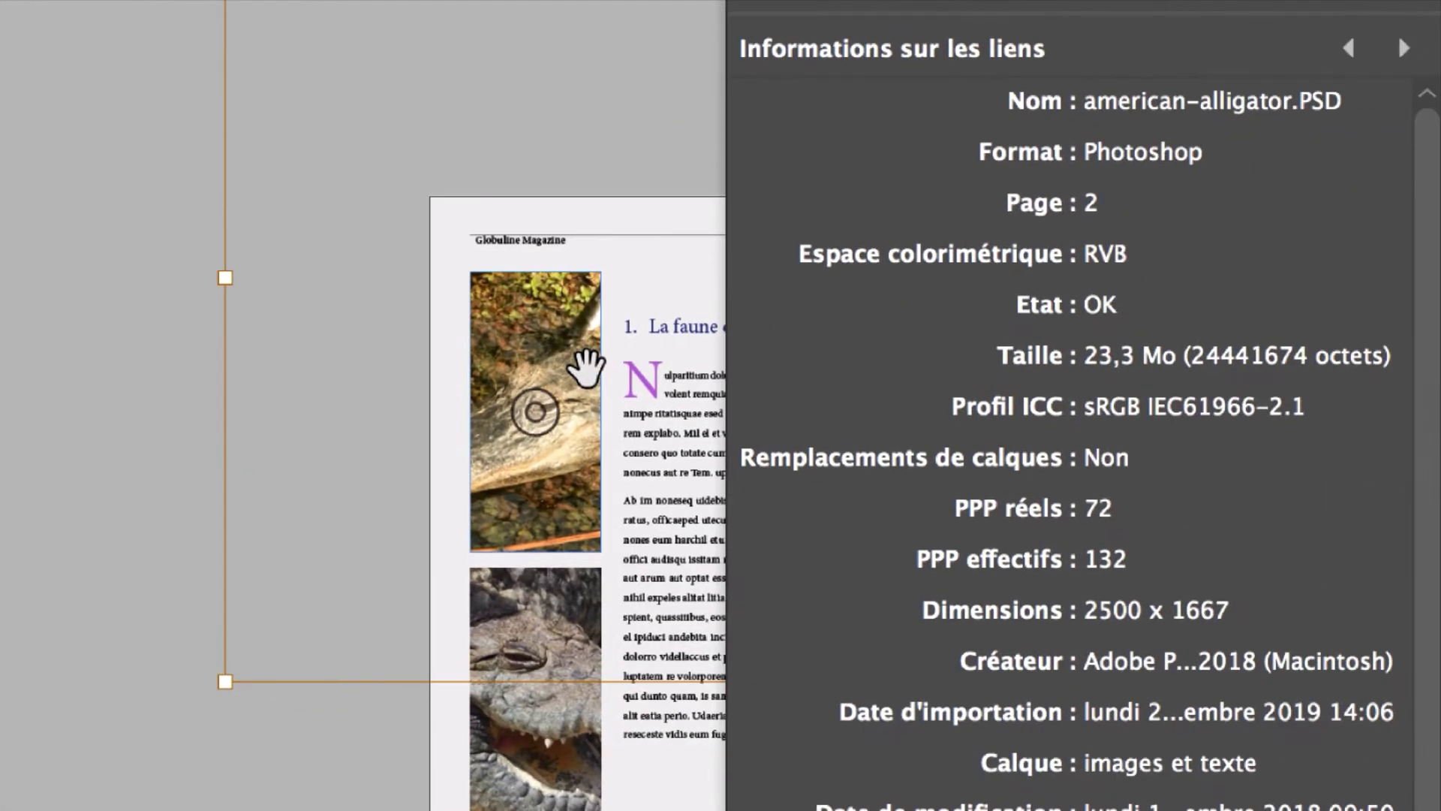
pyautogui.press('super+minus')
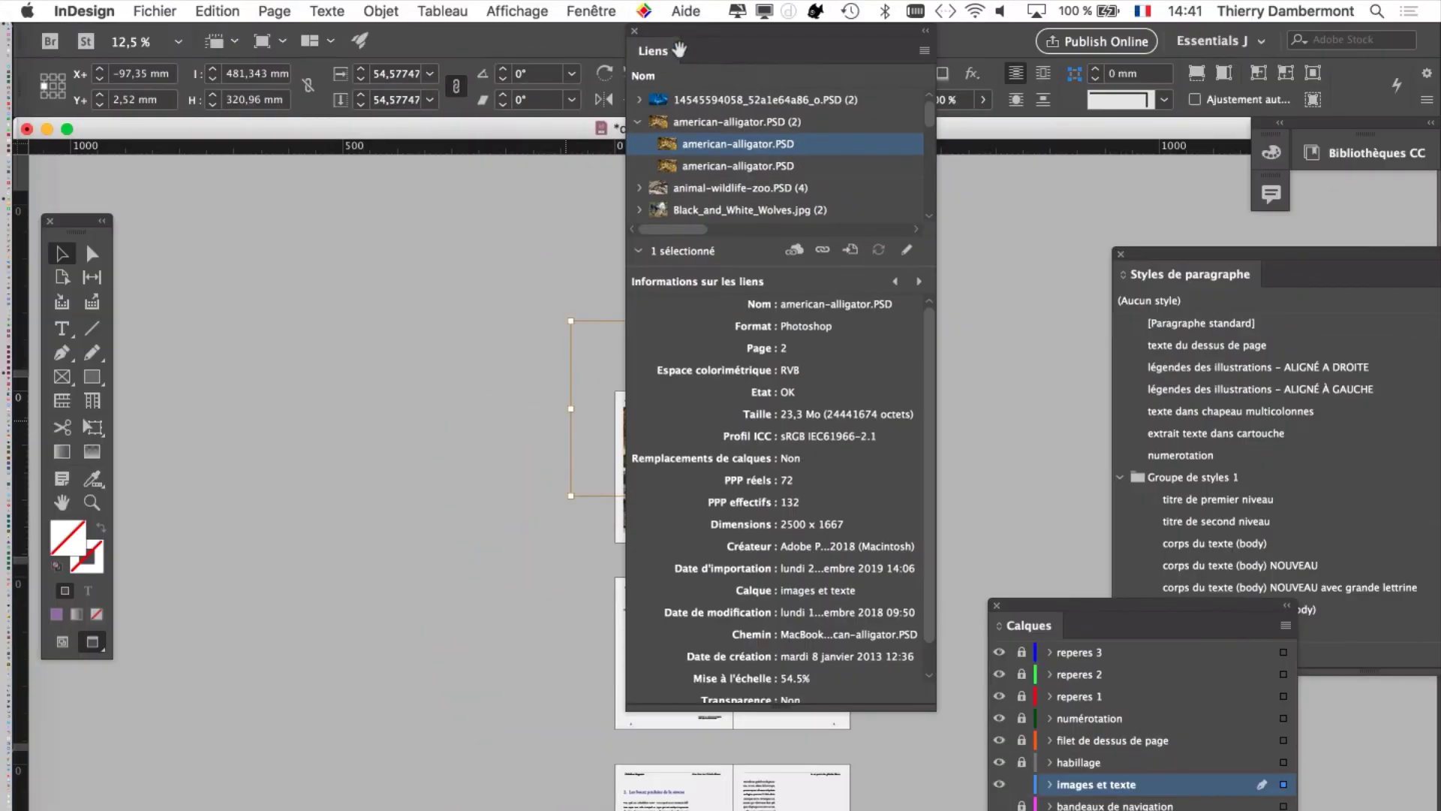
pyautogui.press('super+minus')
pyautogui.moveTo(739, 45); pyautogui.dragTo(1027, 105)
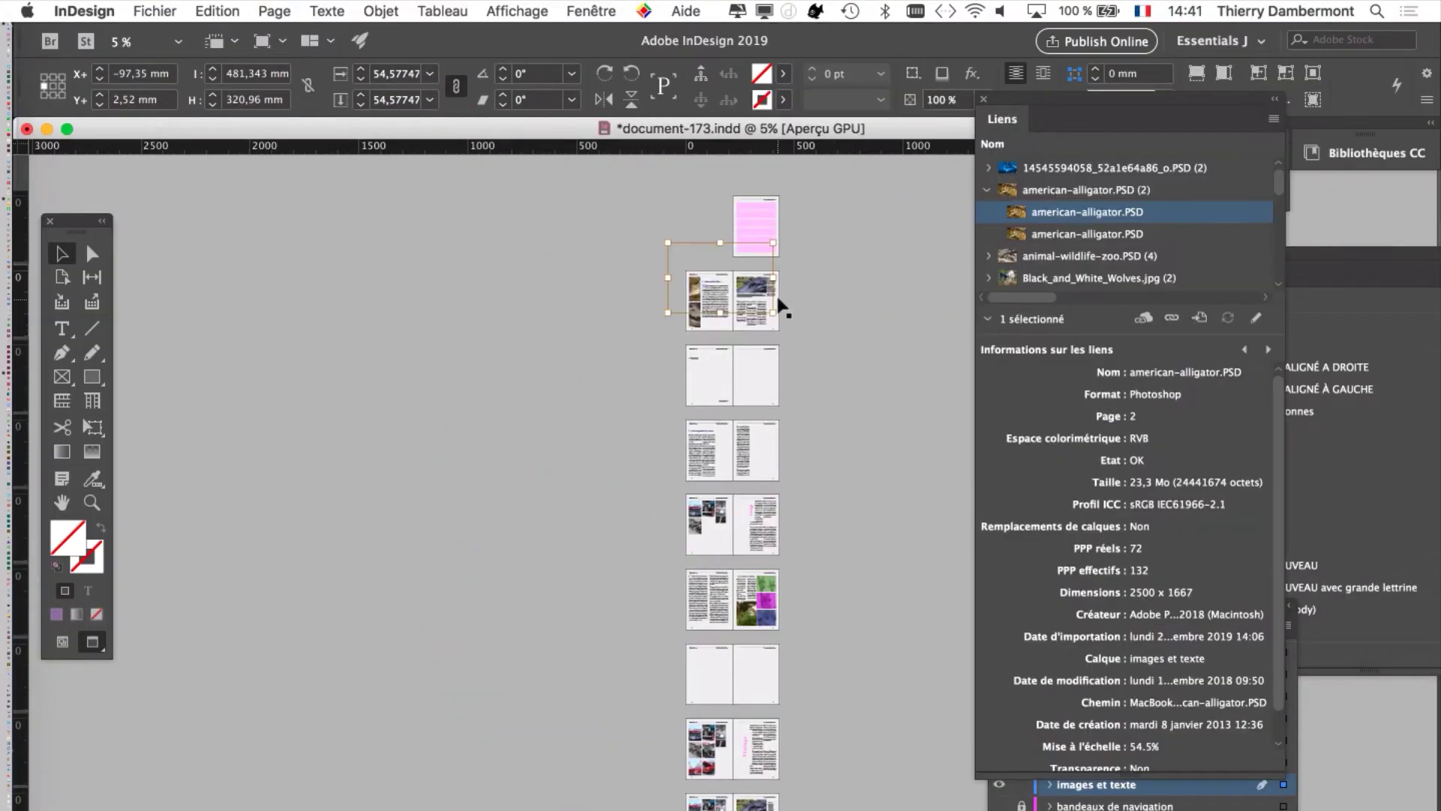
pyautogui.press('super+equal')
pyautogui.press('super+equal')
pyautogui.press('super+equal')
pyautogui.press('super+equal')
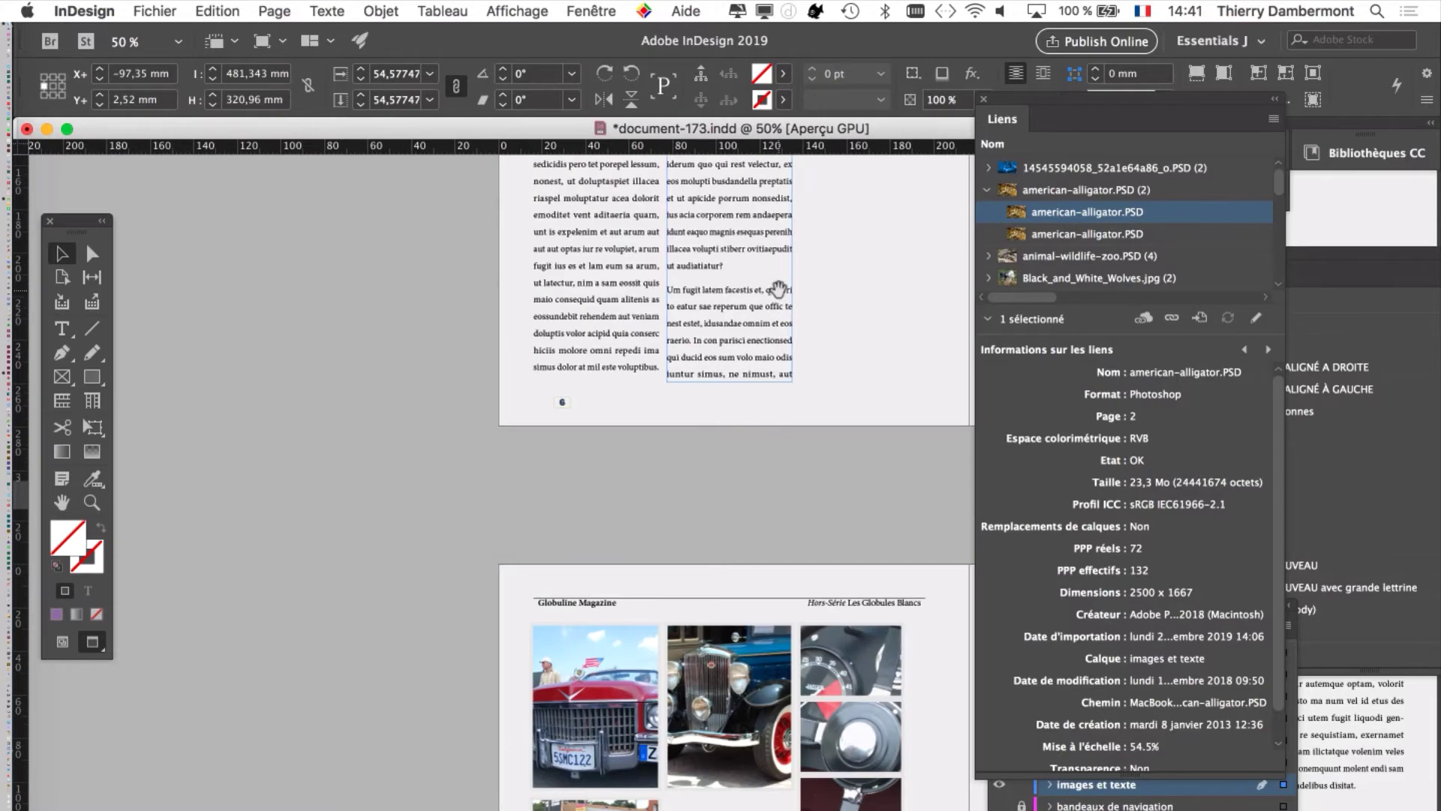
pyautogui.scroll(15, 672, 535)
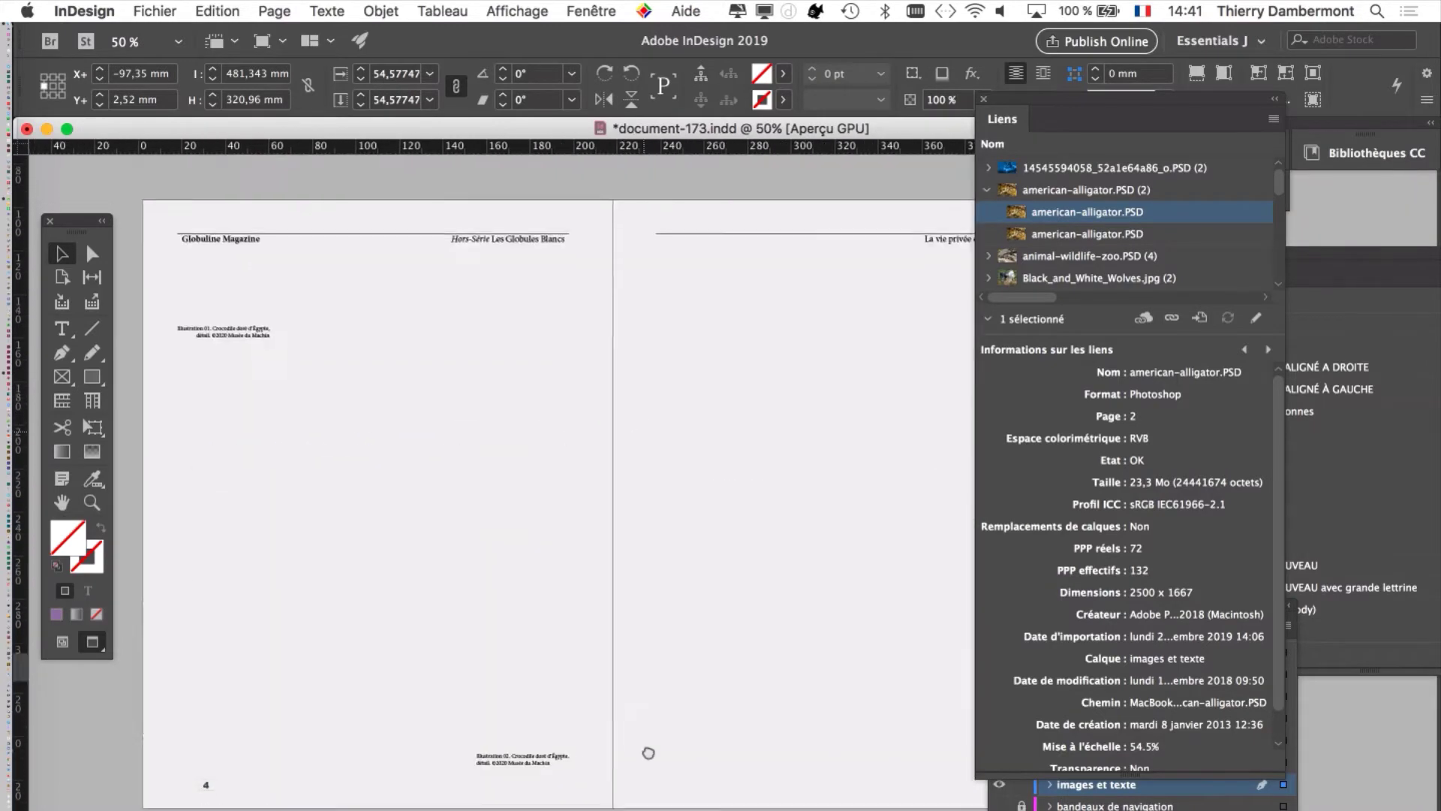
pyautogui.scroll(10, 592, 566)
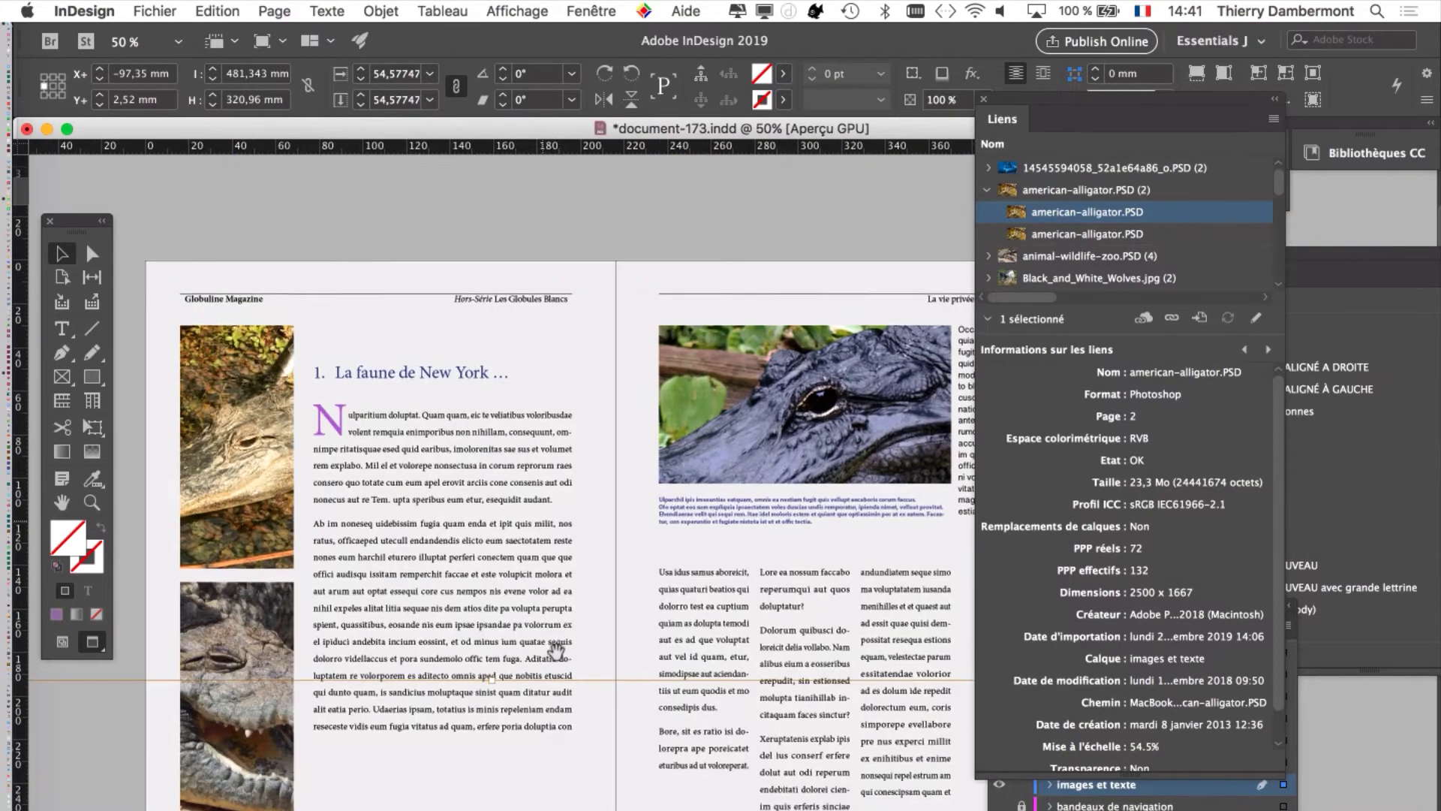
pyautogui.scroll(-2, 491, 536)
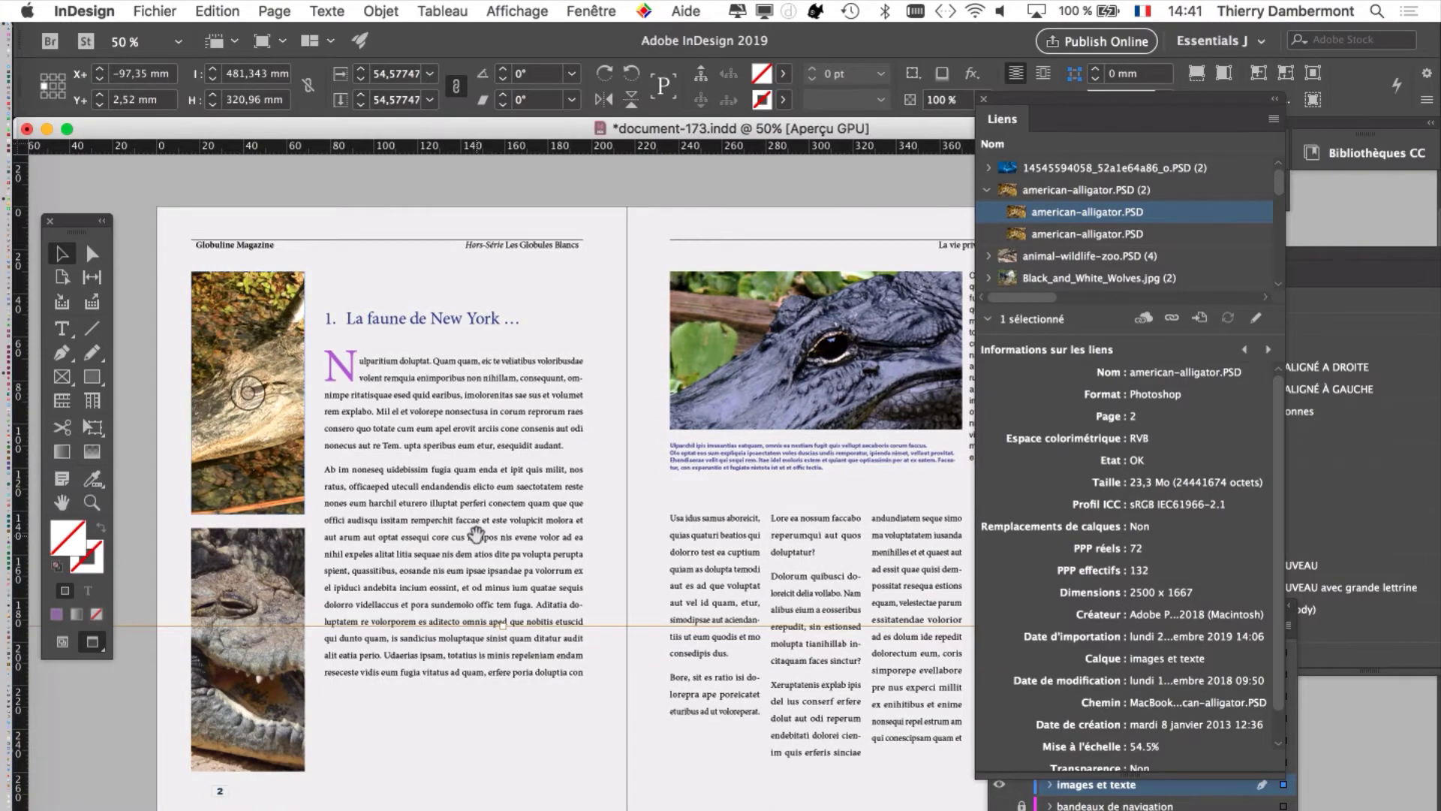
pyautogui.press('super+minus')
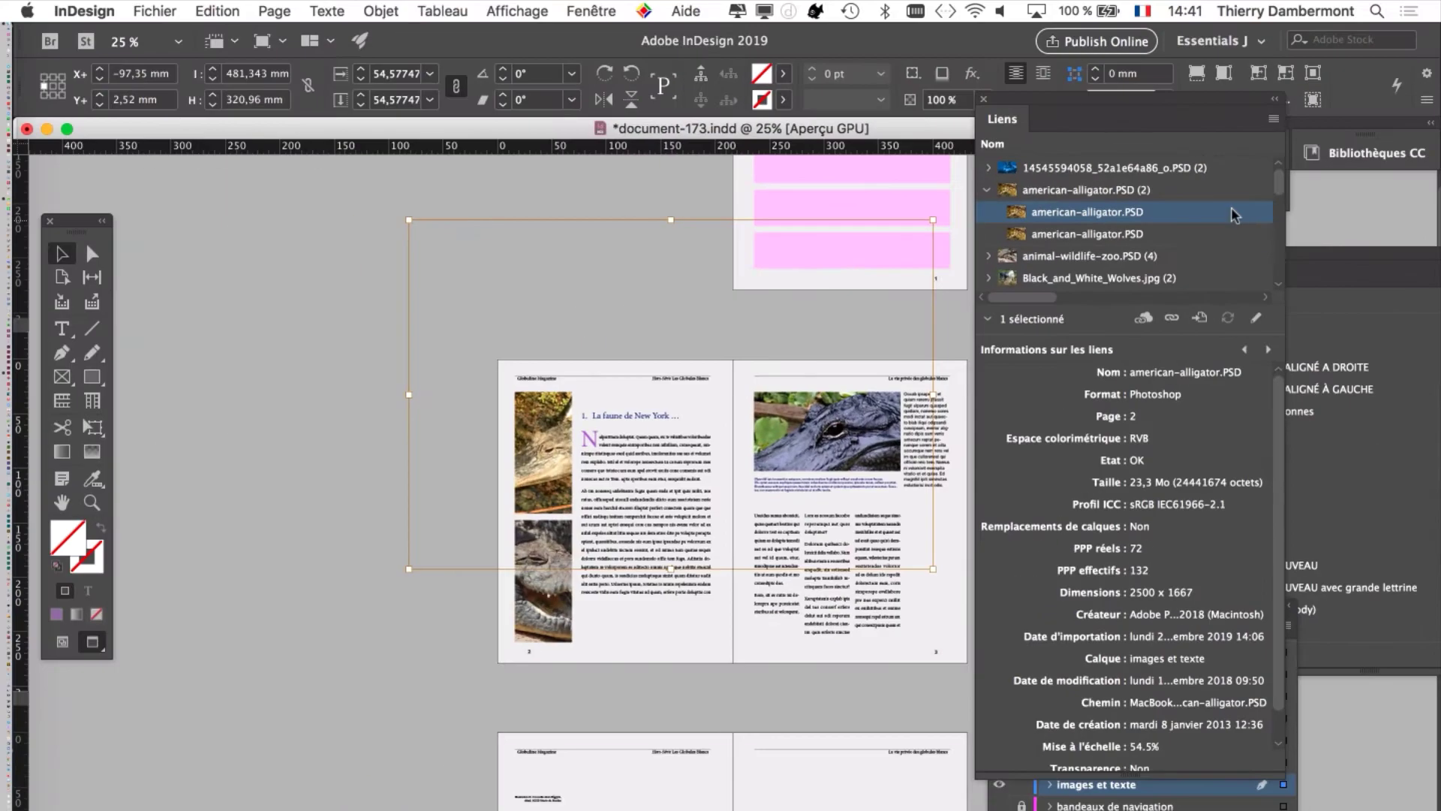
# Step: Widen the Liens panel to read the alligator photo's complete link details, including its effective resolution, scale and file path
pyautogui.moveTo(1068, 103); pyautogui.dragTo(878, 83)
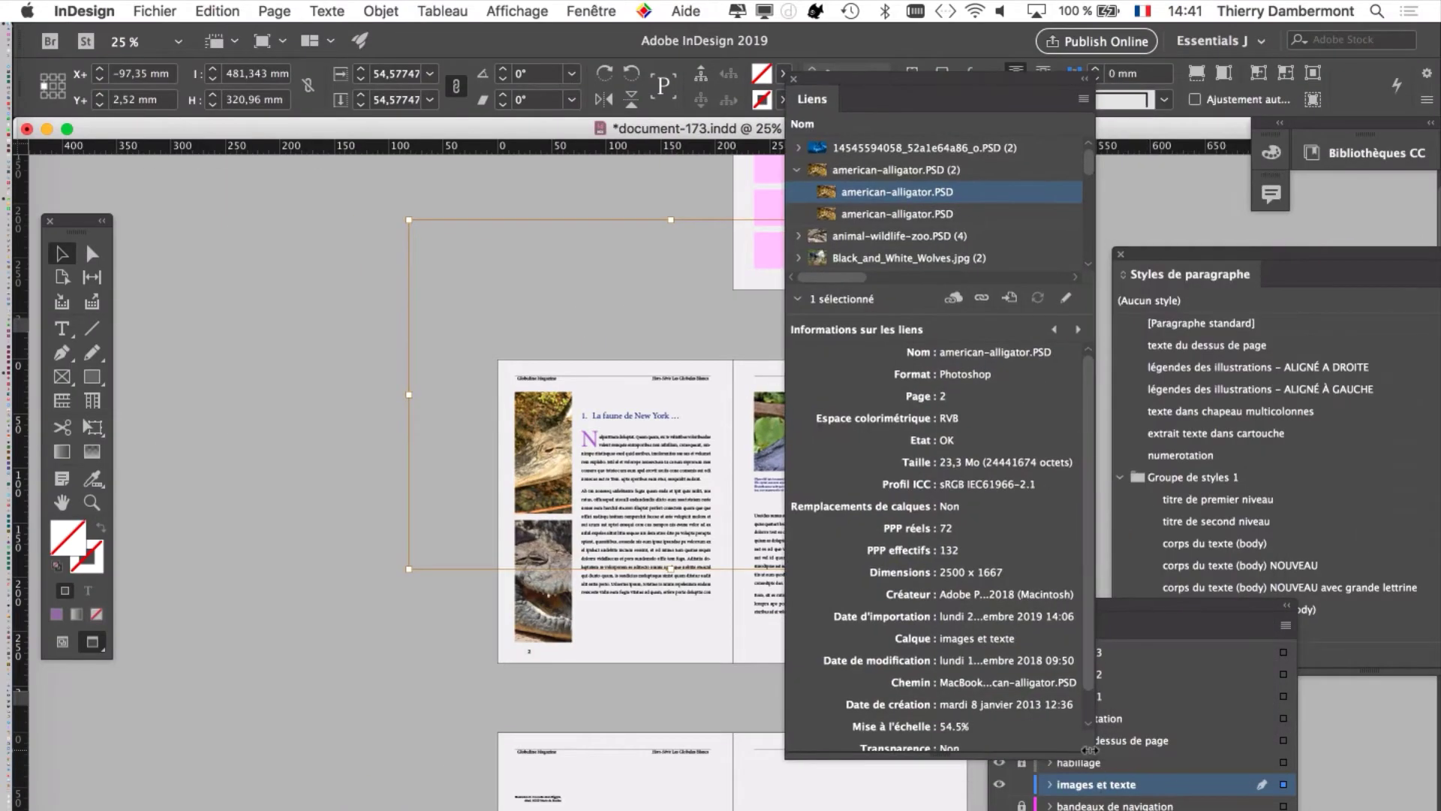
pyautogui.moveTo(1087, 751); pyautogui.dragTo(1377, 808)
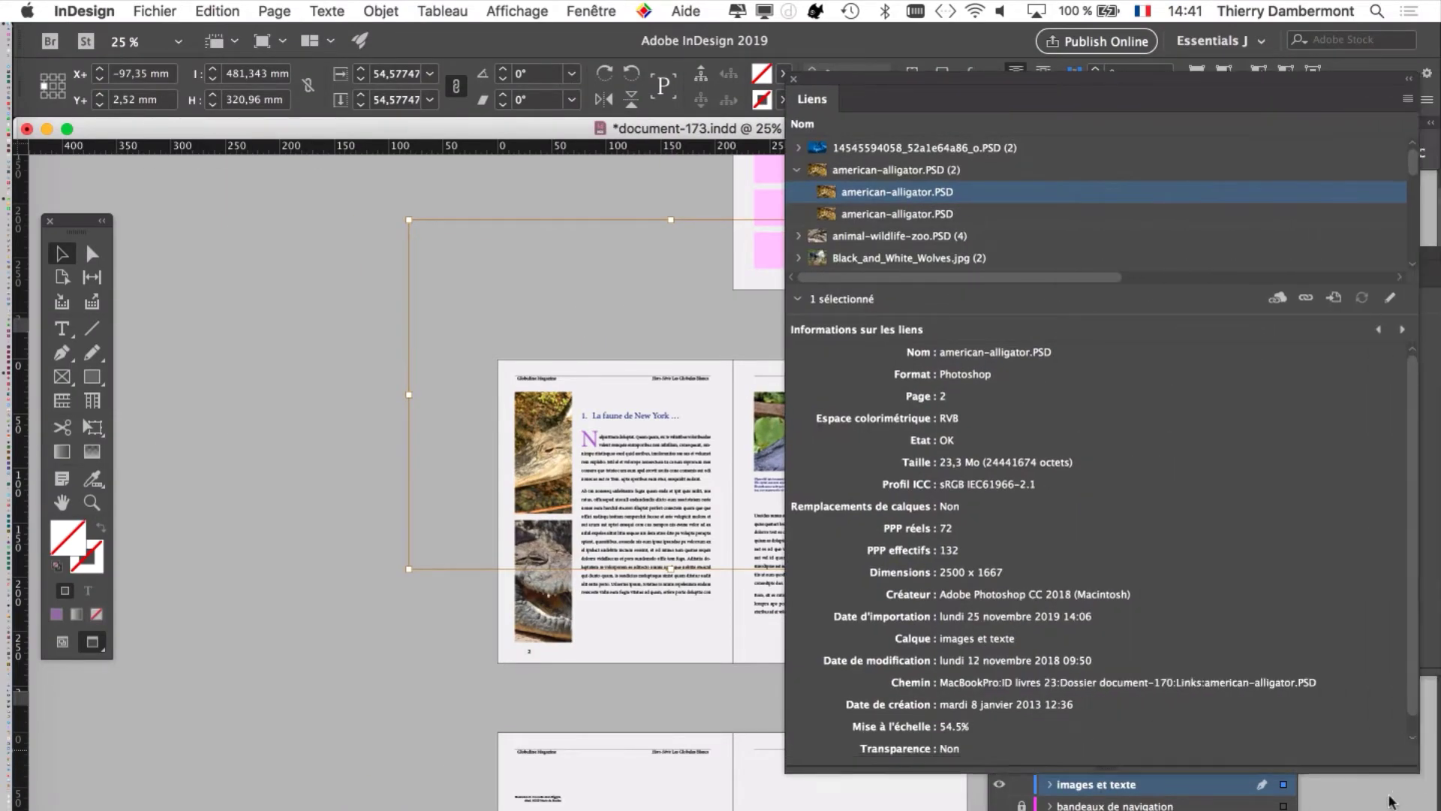
pyautogui.moveTo(1119, 290); pyautogui.dragTo(1139, 338)
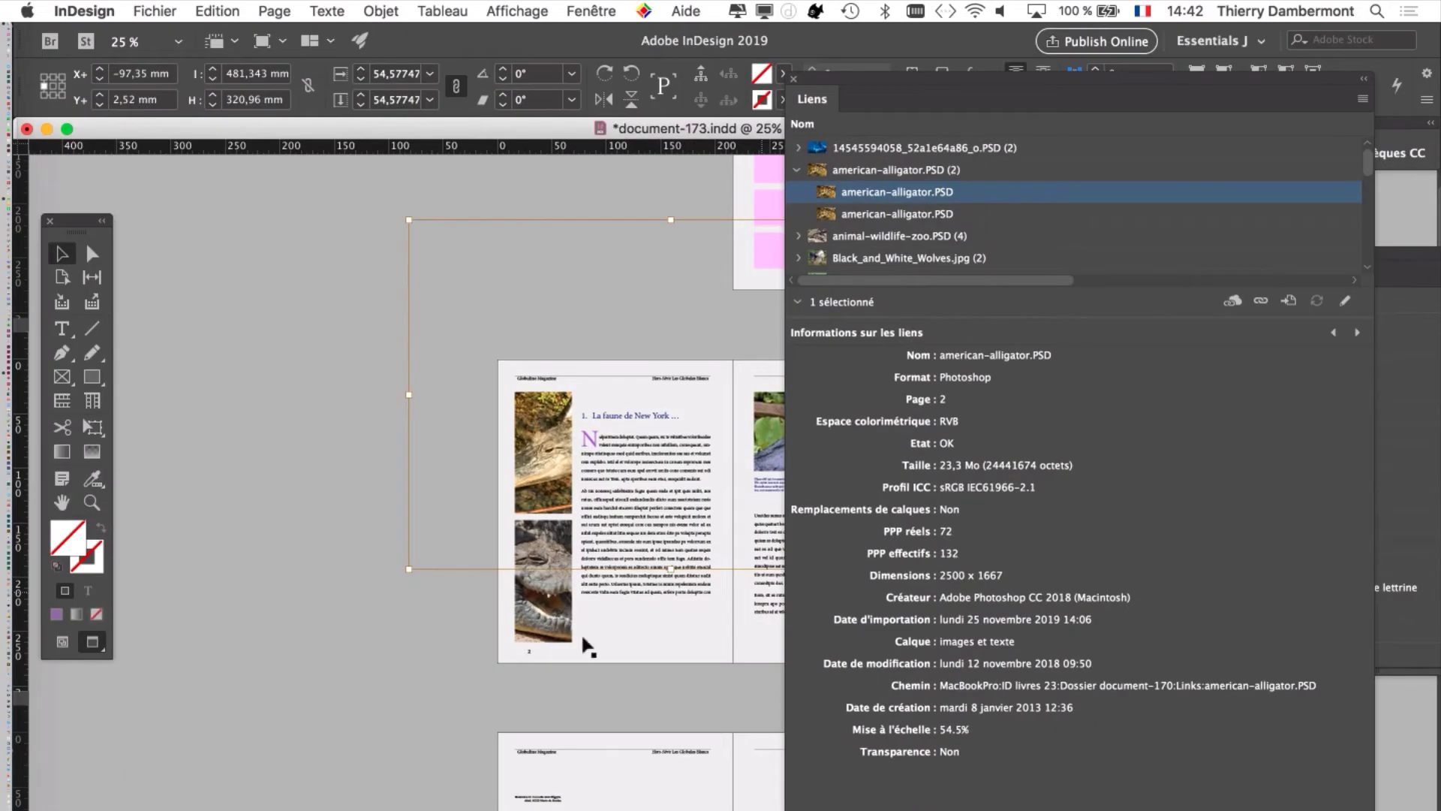
# Step: Select the lower crocodile photo on page 2 inside its frame and examine its link information
pyautogui.press('super+equal')
pyautogui.press('super+equal')
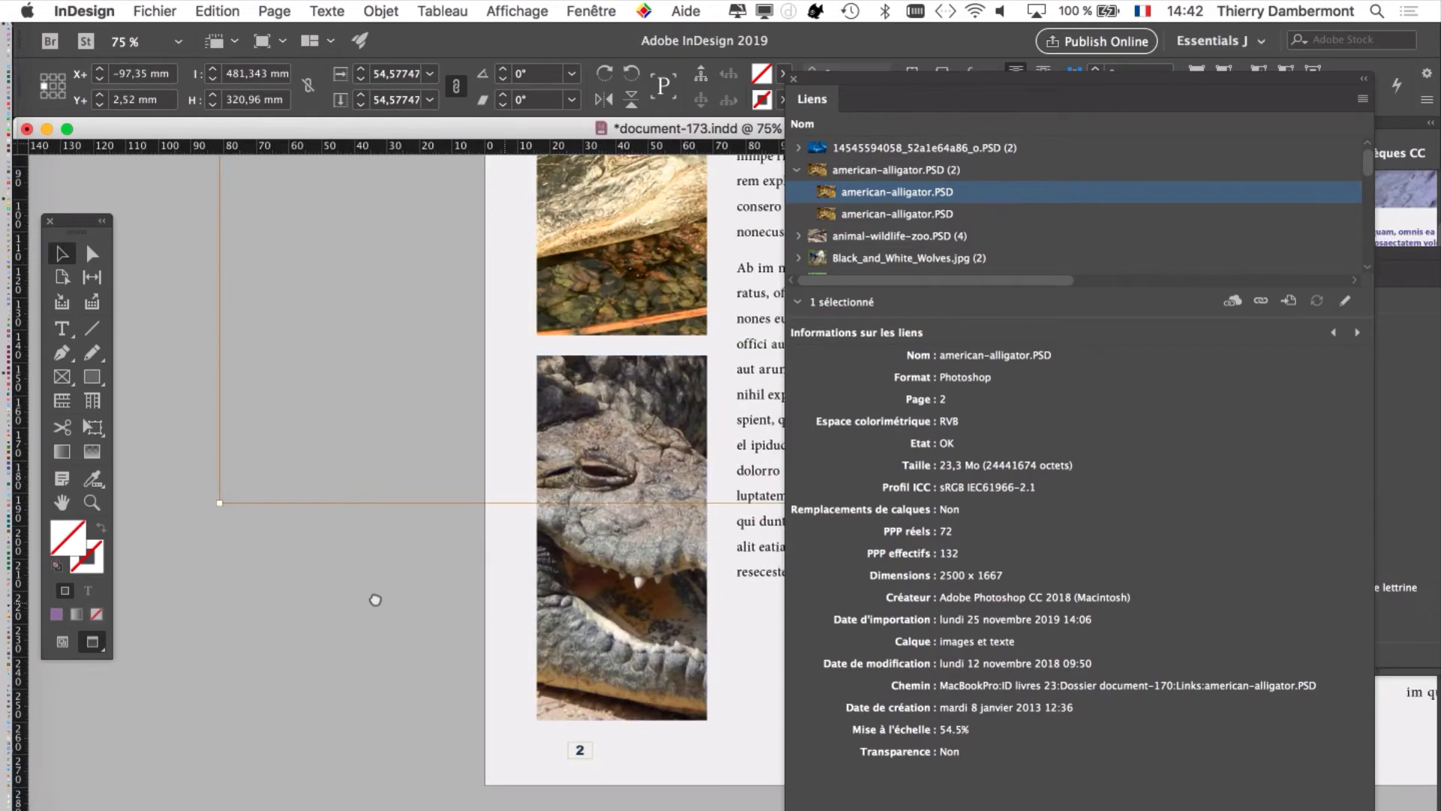
pyautogui.hscroll(3, 420, 585)
pyautogui.click(482, 525)
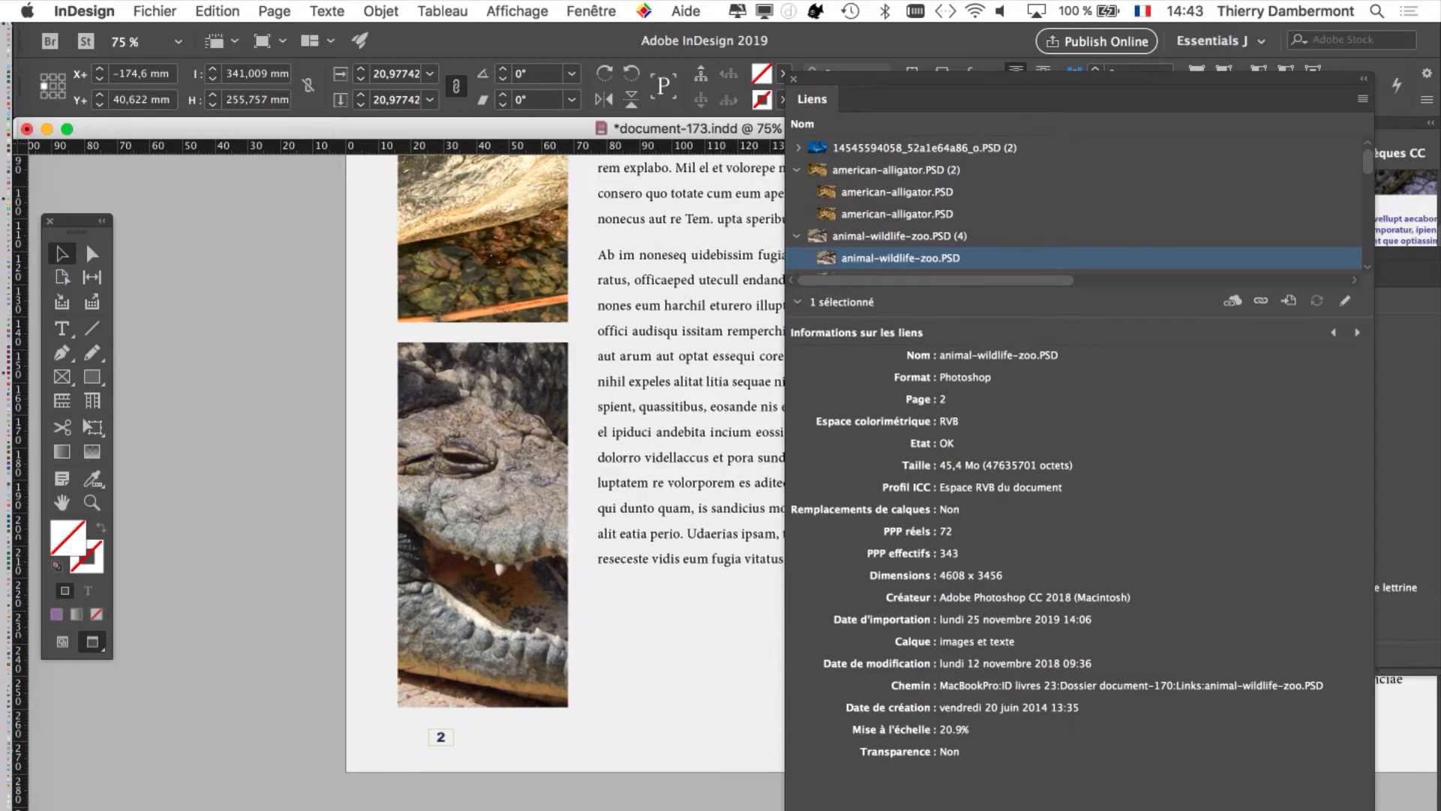
# Step: Shrink the Liens panel, move it aside and view how far the lower crocodile photo extends beyond its frame
pyautogui.moveTo(1372, 807); pyautogui.dragTo(1081, 705)
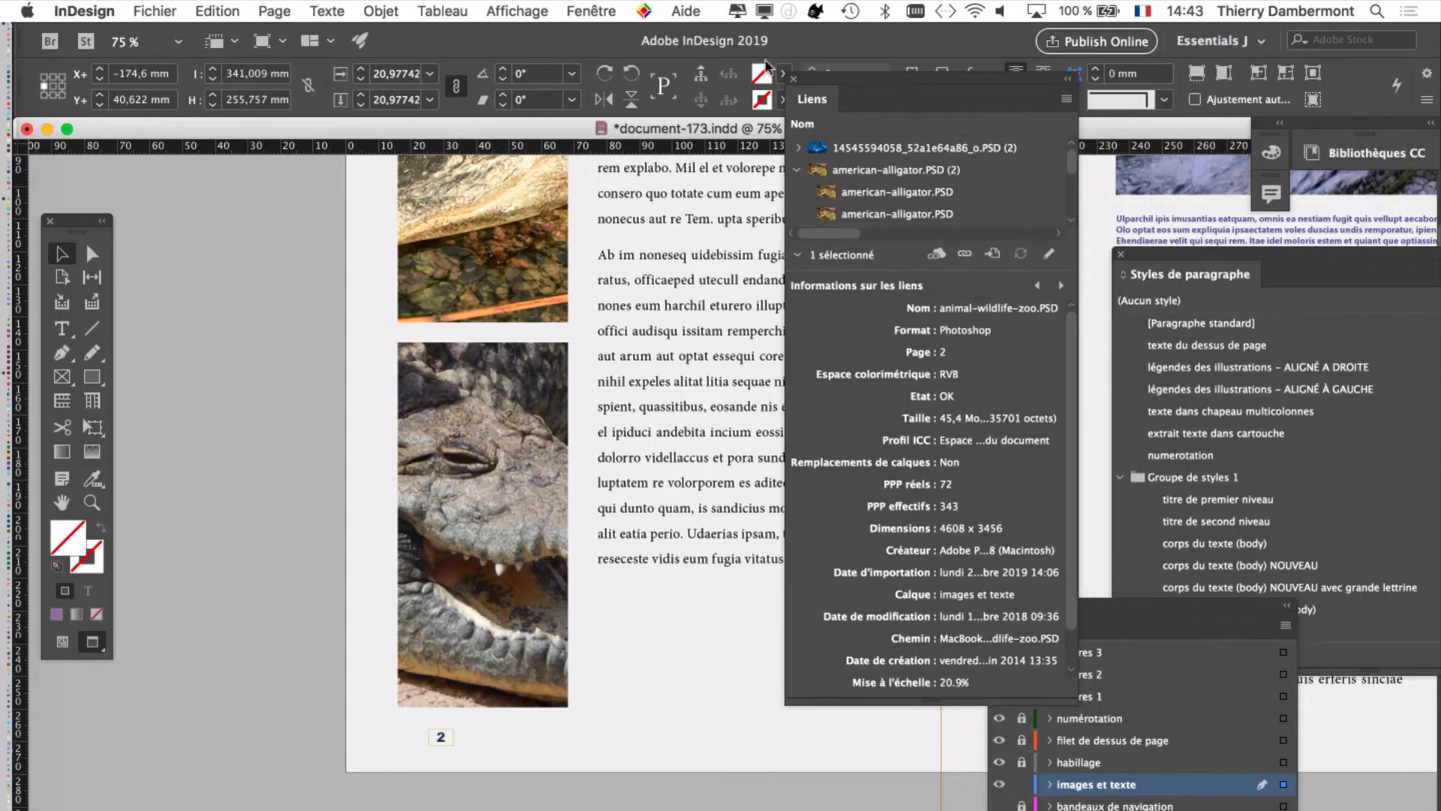
pyautogui.moveTo(847, 84); pyautogui.dragTo(994, 207)
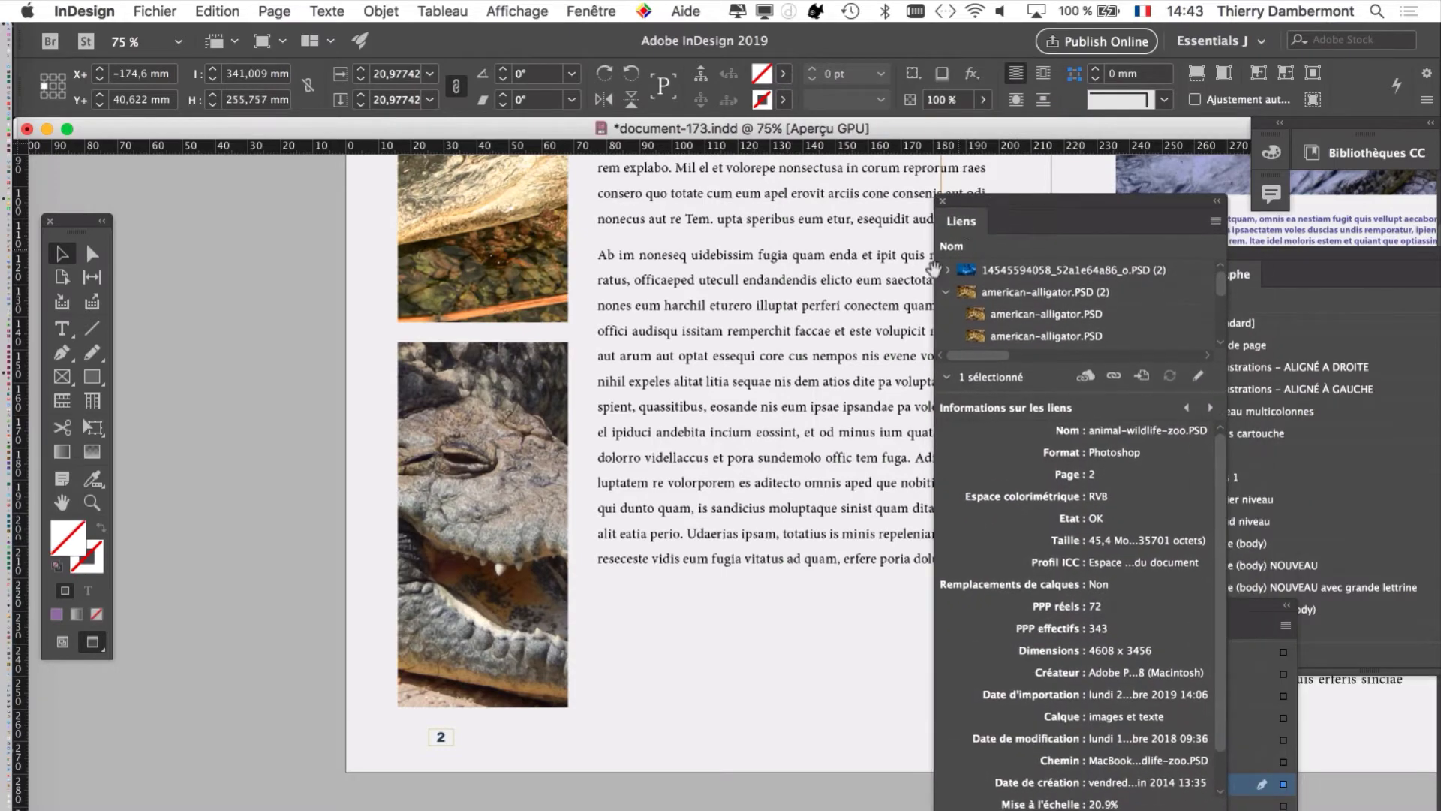
pyautogui.press('super+minus')
pyautogui.press('super+minus')
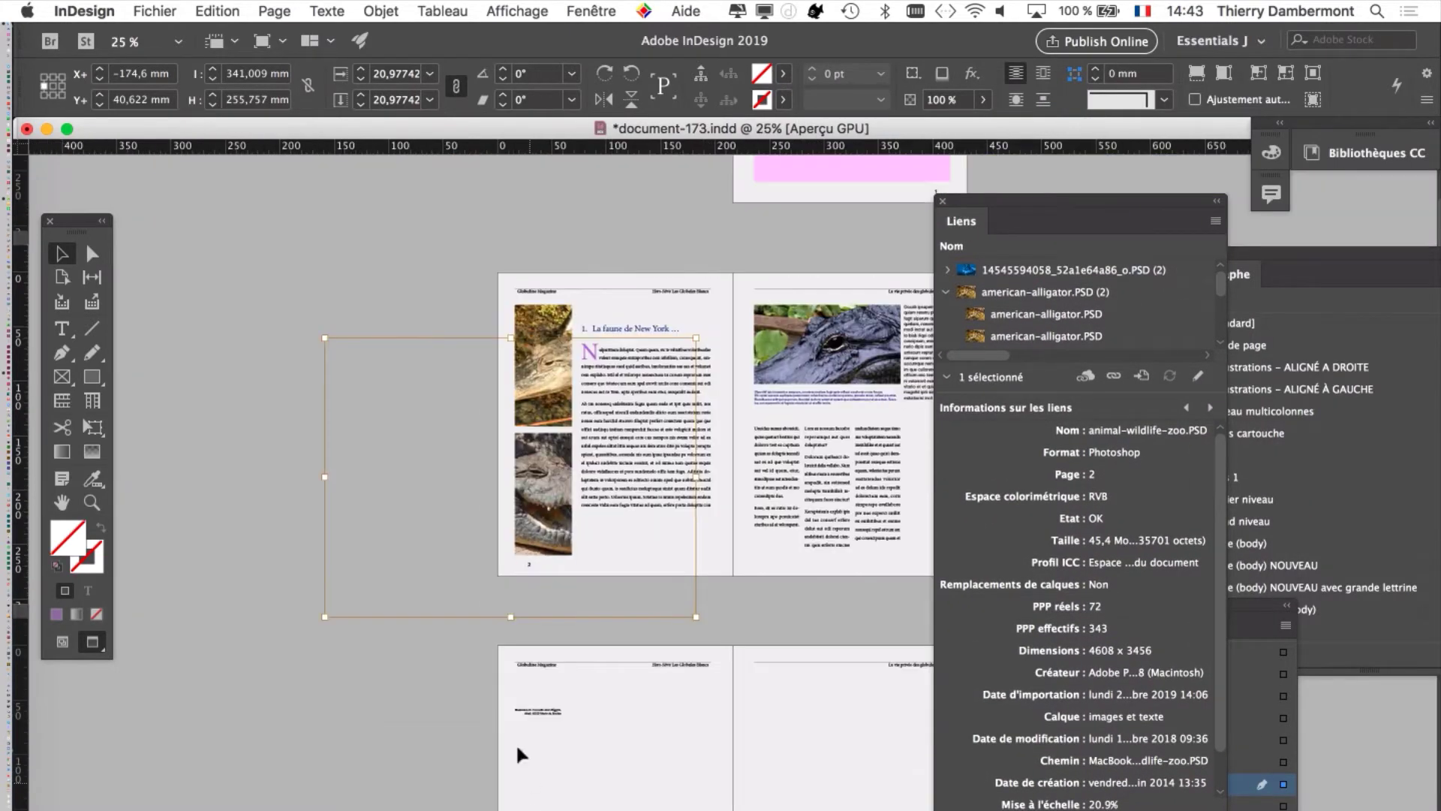
# Step: Deselect the crocodile photo and close the Liens, paragraph styles and Calques panels to clear the spread on pages 2–3
pyautogui.click(490, 676)
pyautogui.press('super+equal')
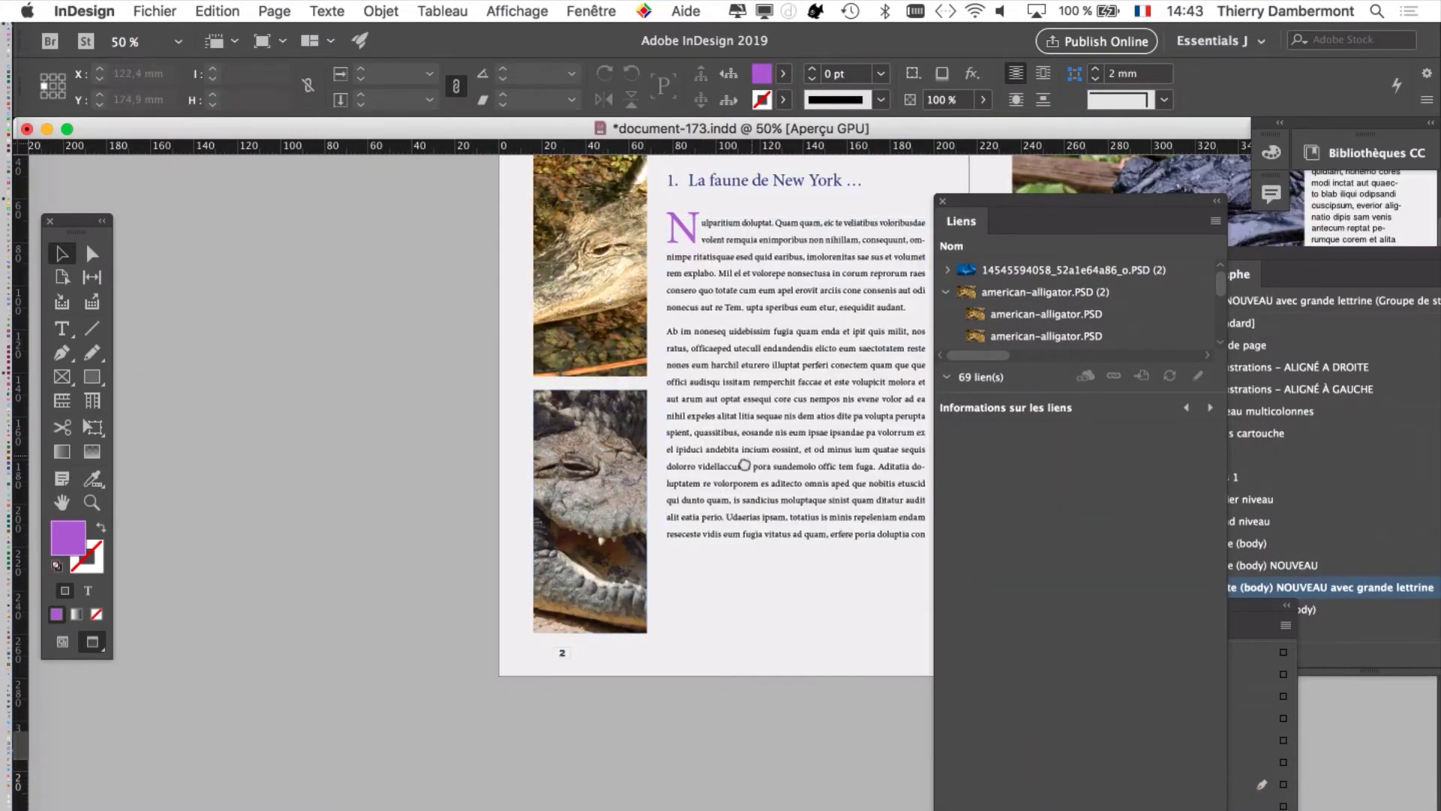
pyautogui.moveTo(746, 460); pyautogui.dragTo(453, 584)
pyautogui.moveTo(571, 567); pyautogui.dragTo(571, 499)
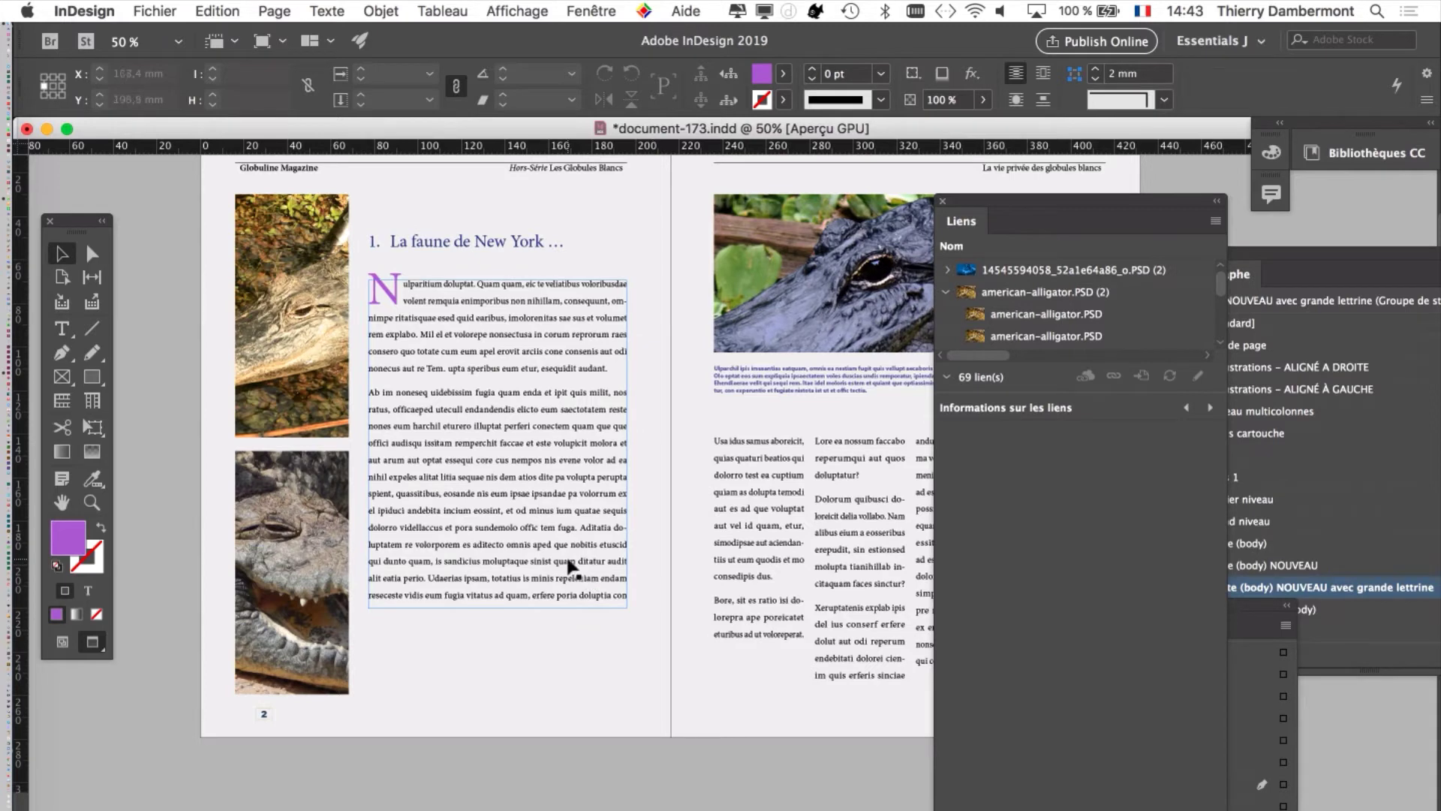
pyautogui.click(943, 202)
pyautogui.click(1121, 255)
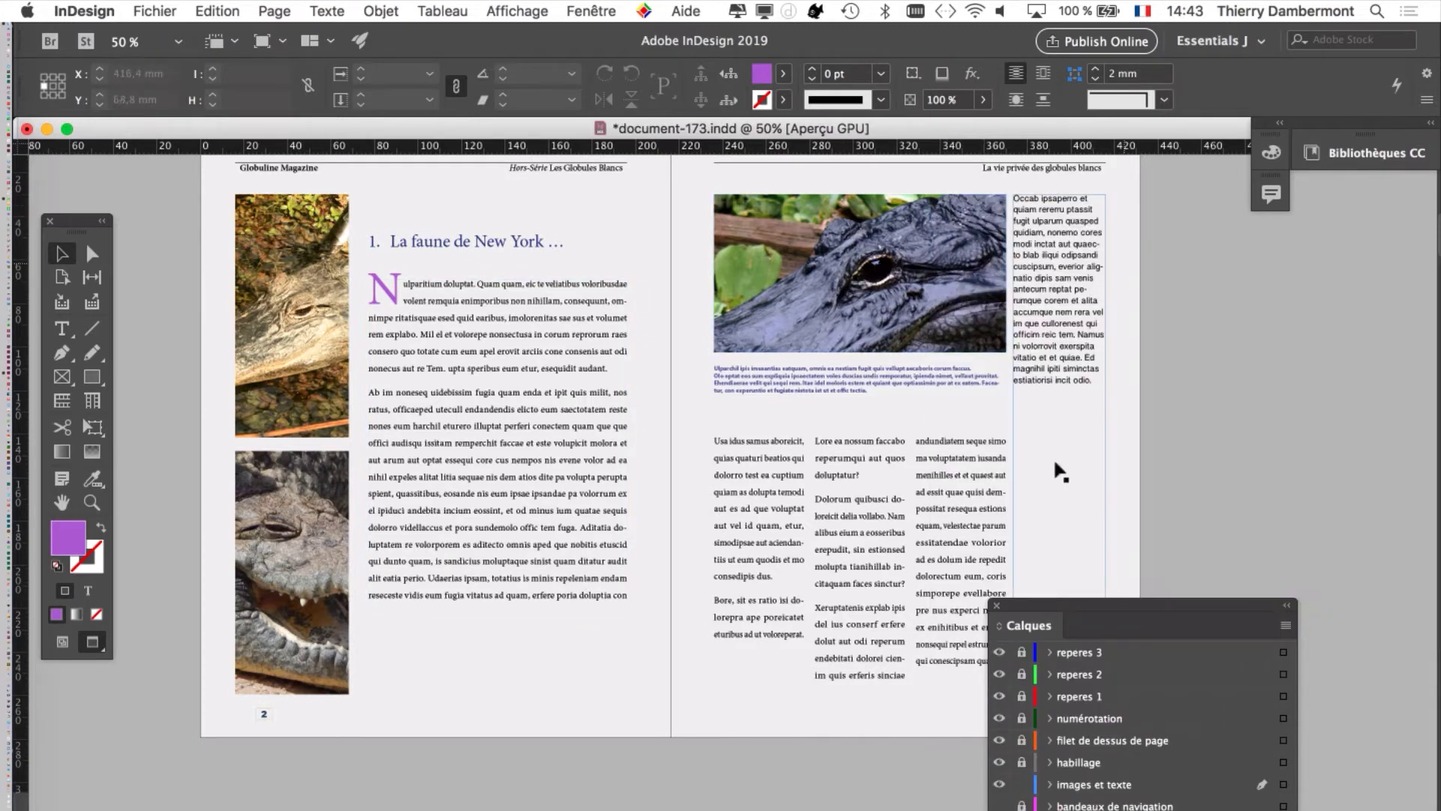
pyautogui.click(997, 605)
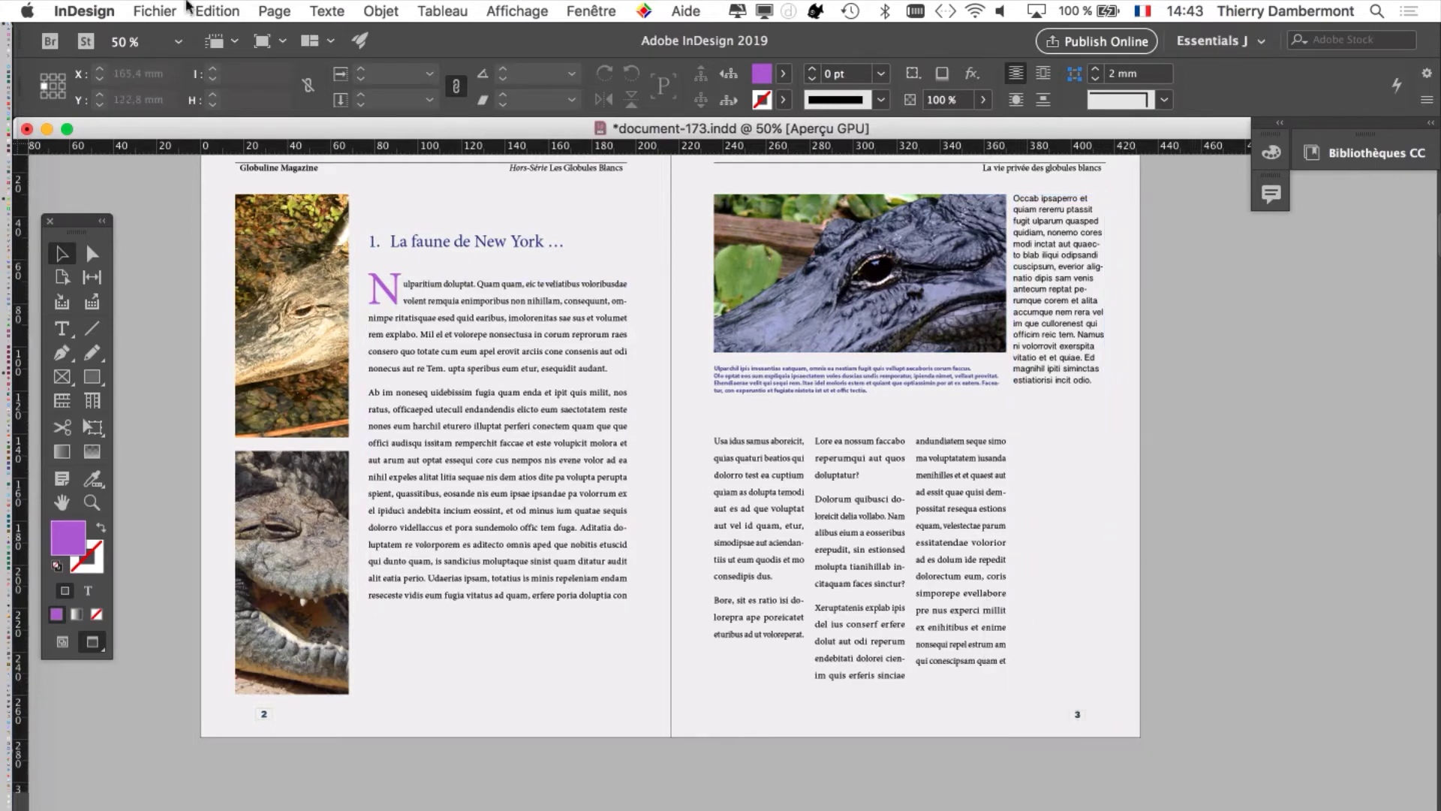
# Step: Save the document as document-174.indd in the Dossier document-170 folder
pyautogui.click(158, 11)
pyautogui.click(240, 162)
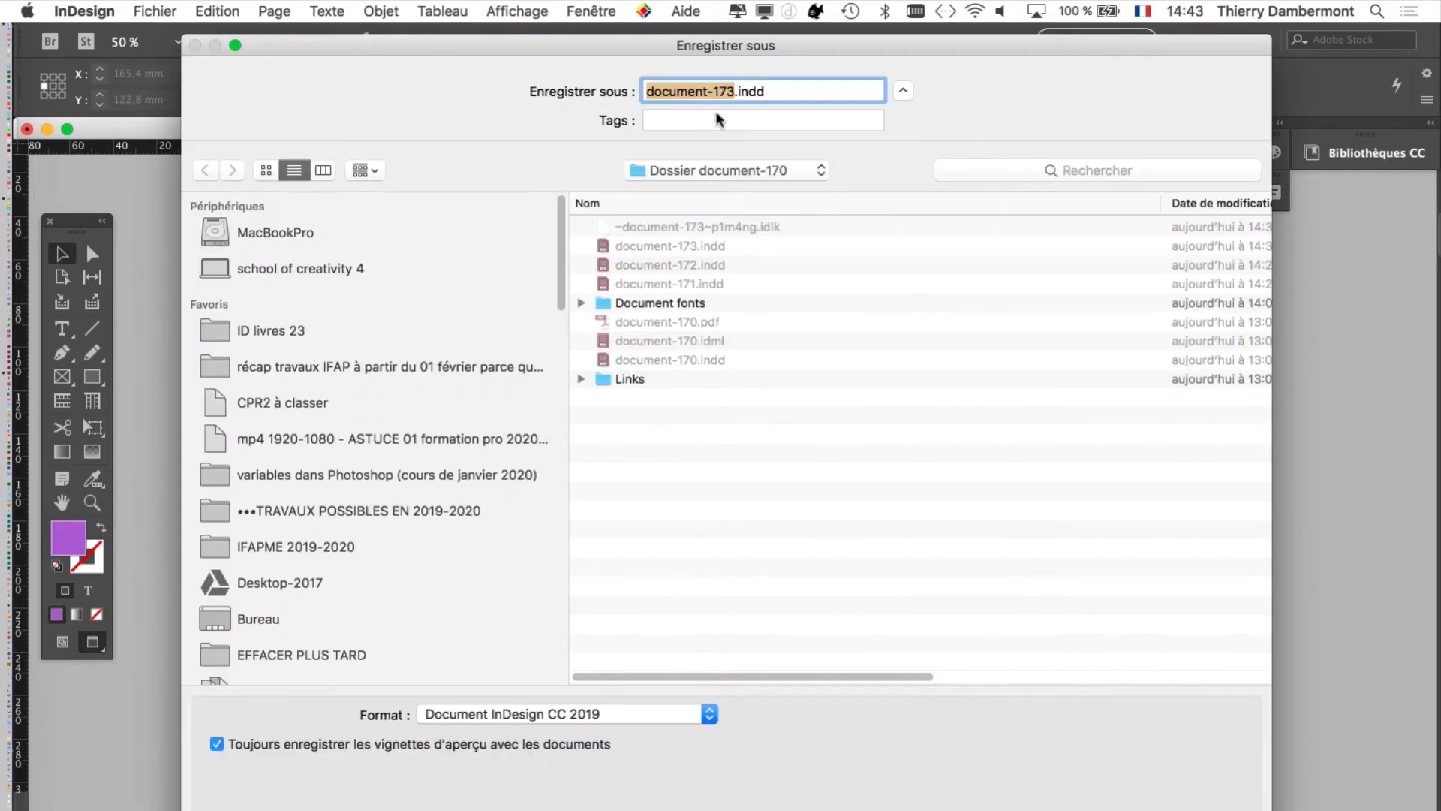
pyautogui.click(730, 91)
pyautogui.moveTo(735, 91); pyautogui.dragTo(730, 95)
pyautogui.write('2')
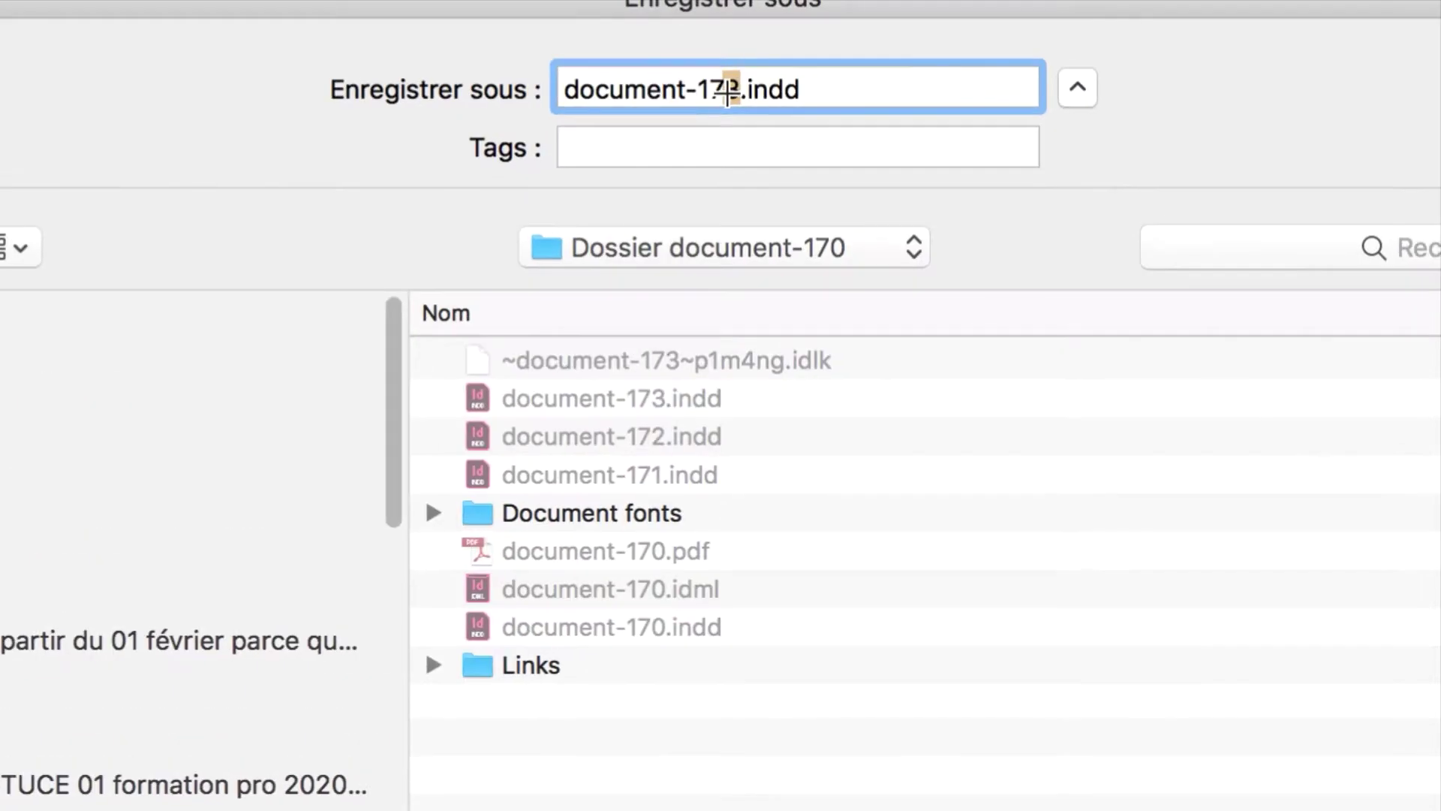
pyautogui.write('4')
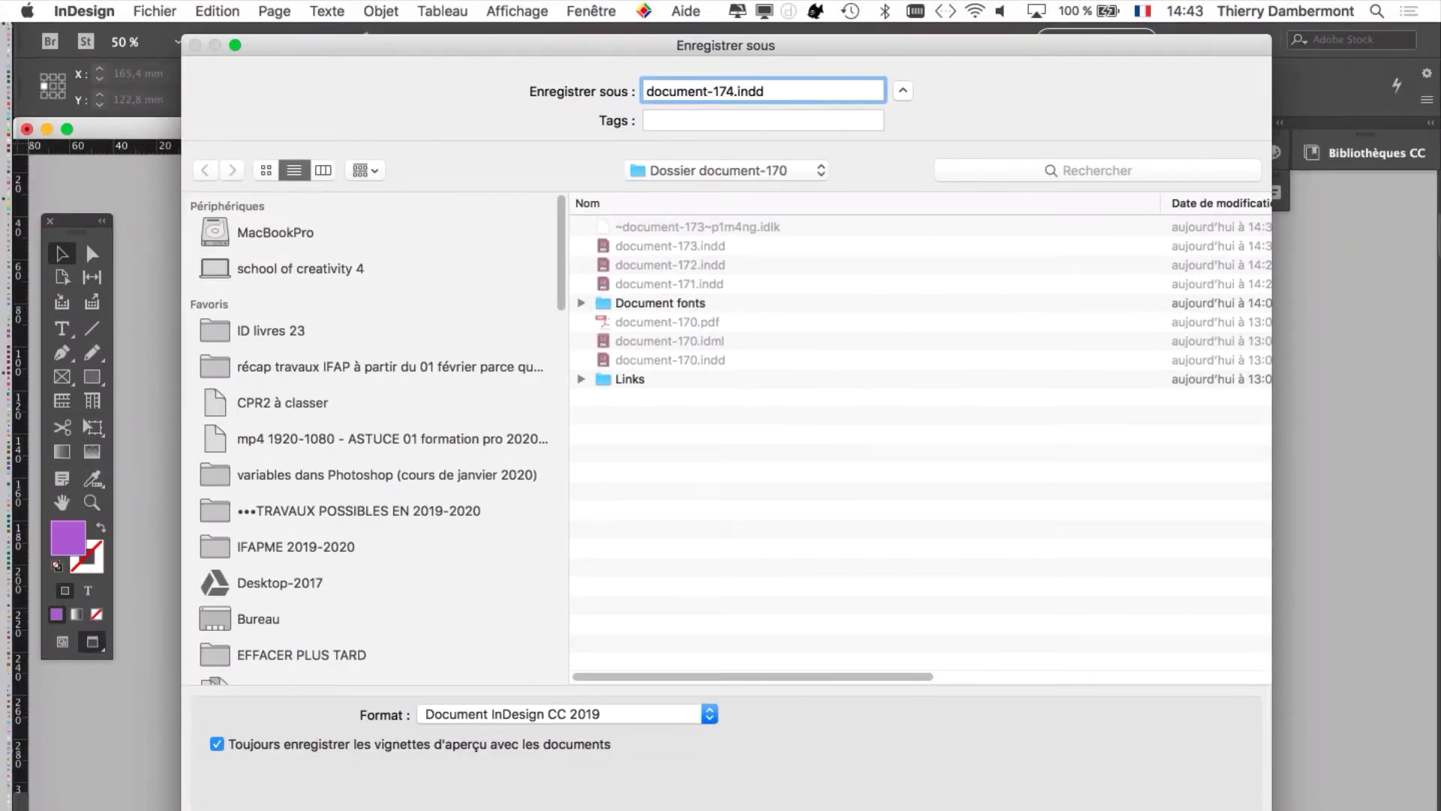
pyautogui.press('Return')
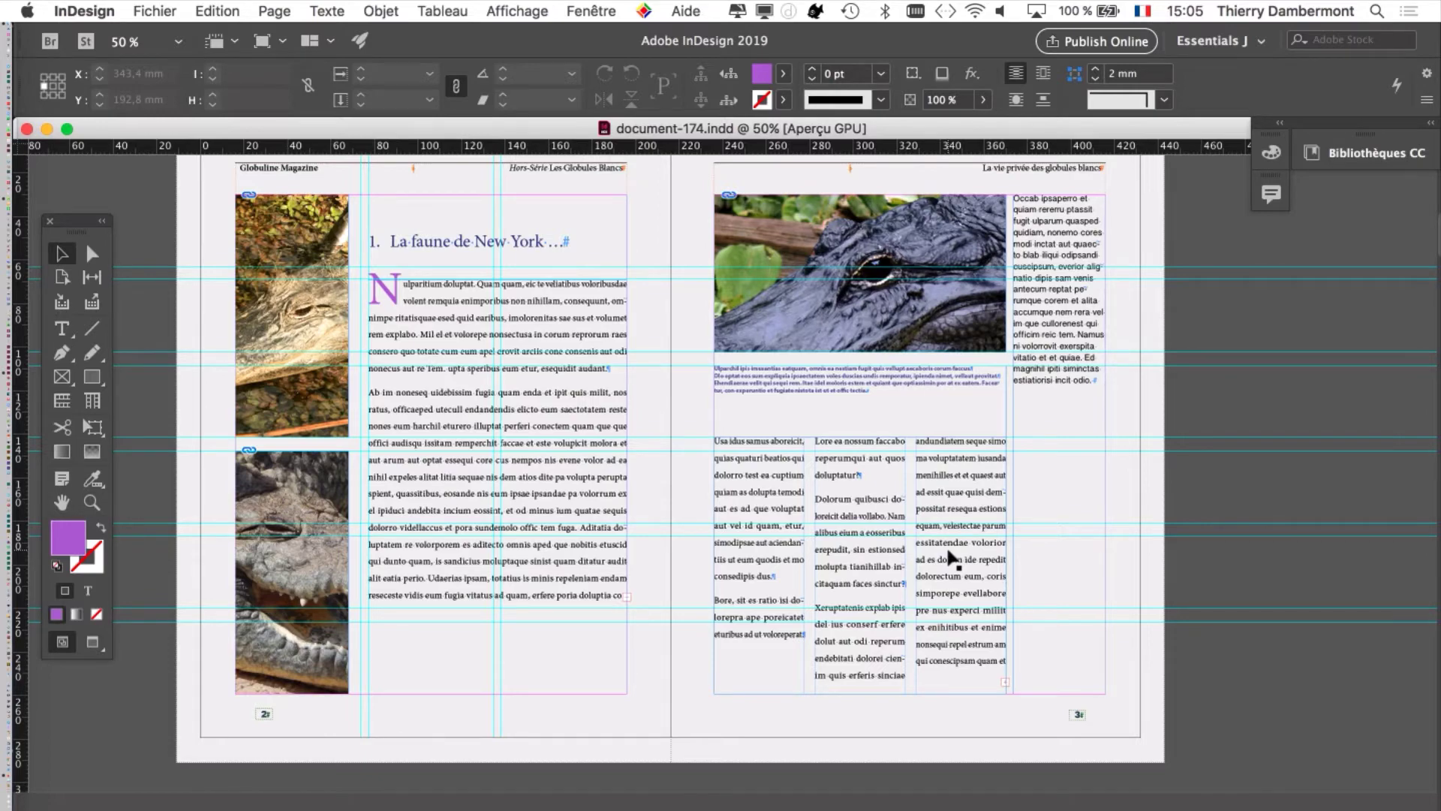
# Step: Examine the body text and empty areas in the lower part of pages 2 and 3 at 75%
pyautogui.scroll(1, 951, 558)
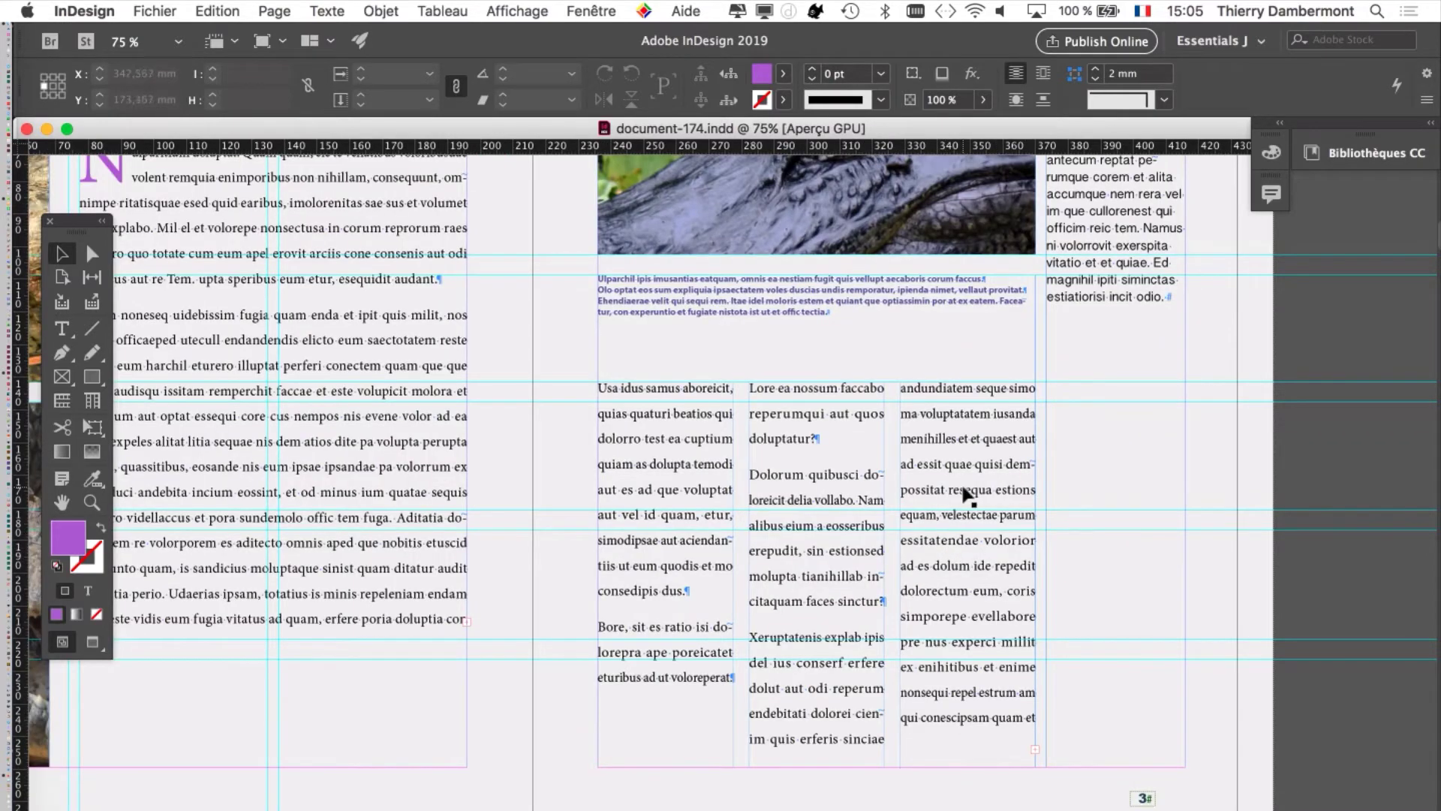
pyautogui.moveTo(702, 583); pyautogui.dragTo(1040, 386)
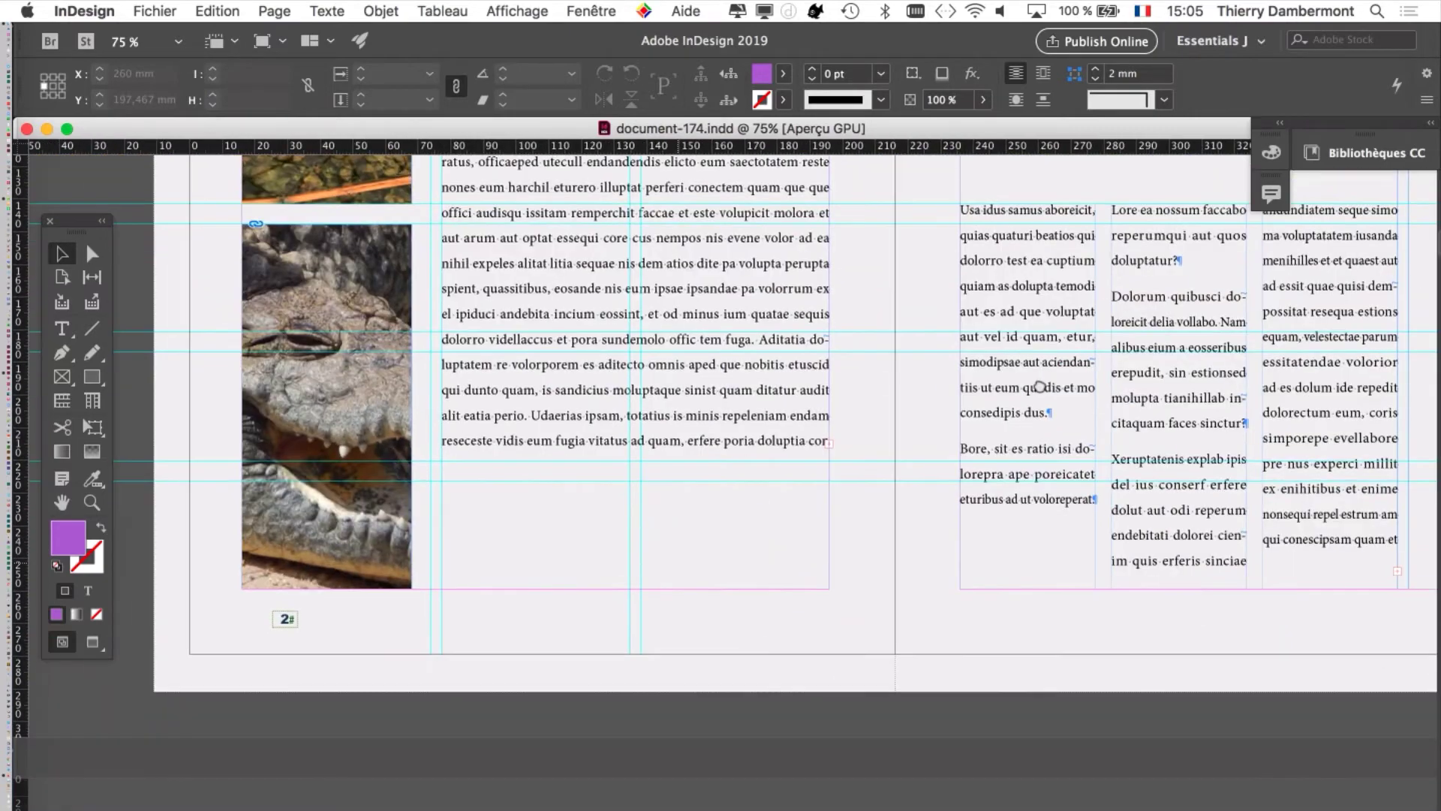
pyautogui.hscroll(5, 657, 487)
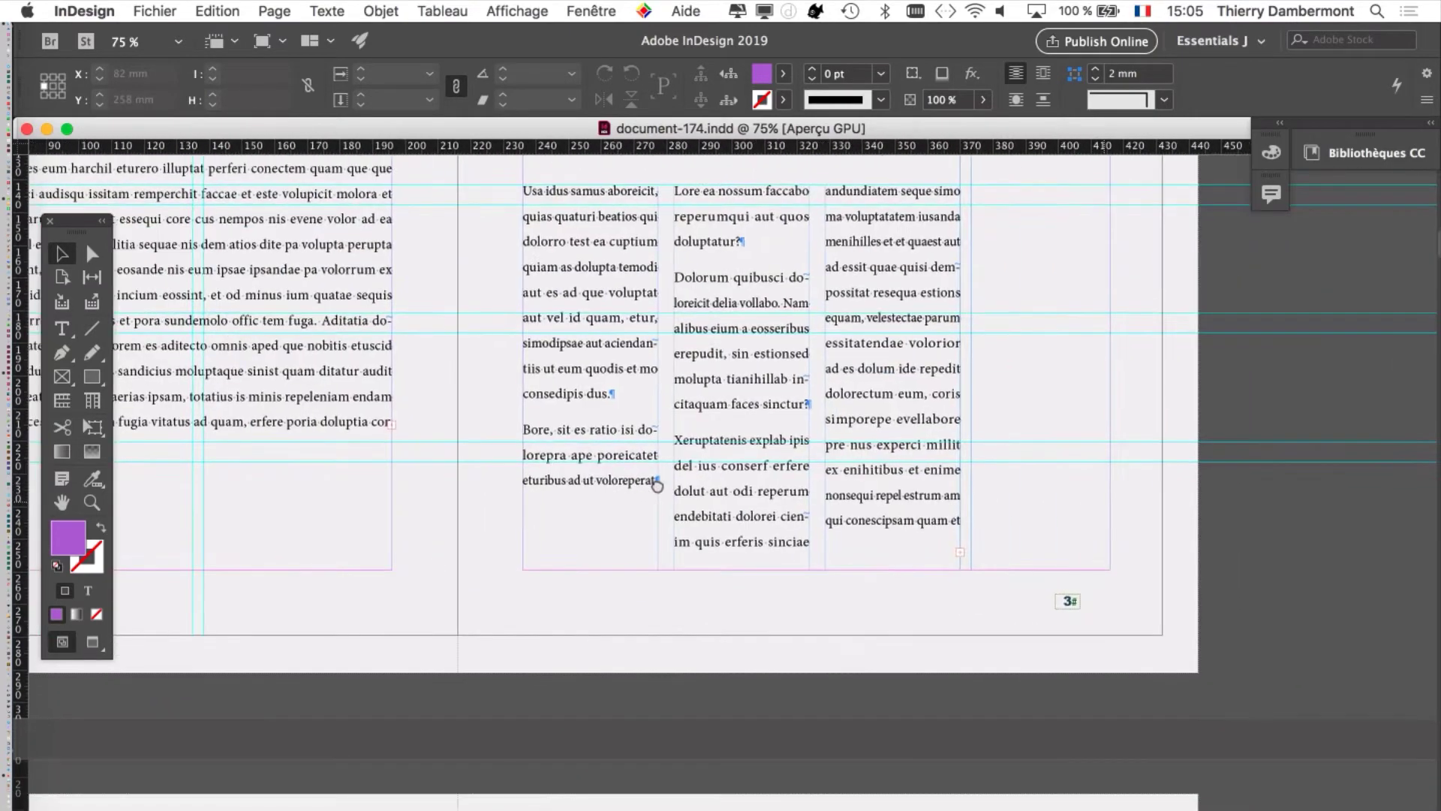
pyautogui.hscroll(1, 657, 486)
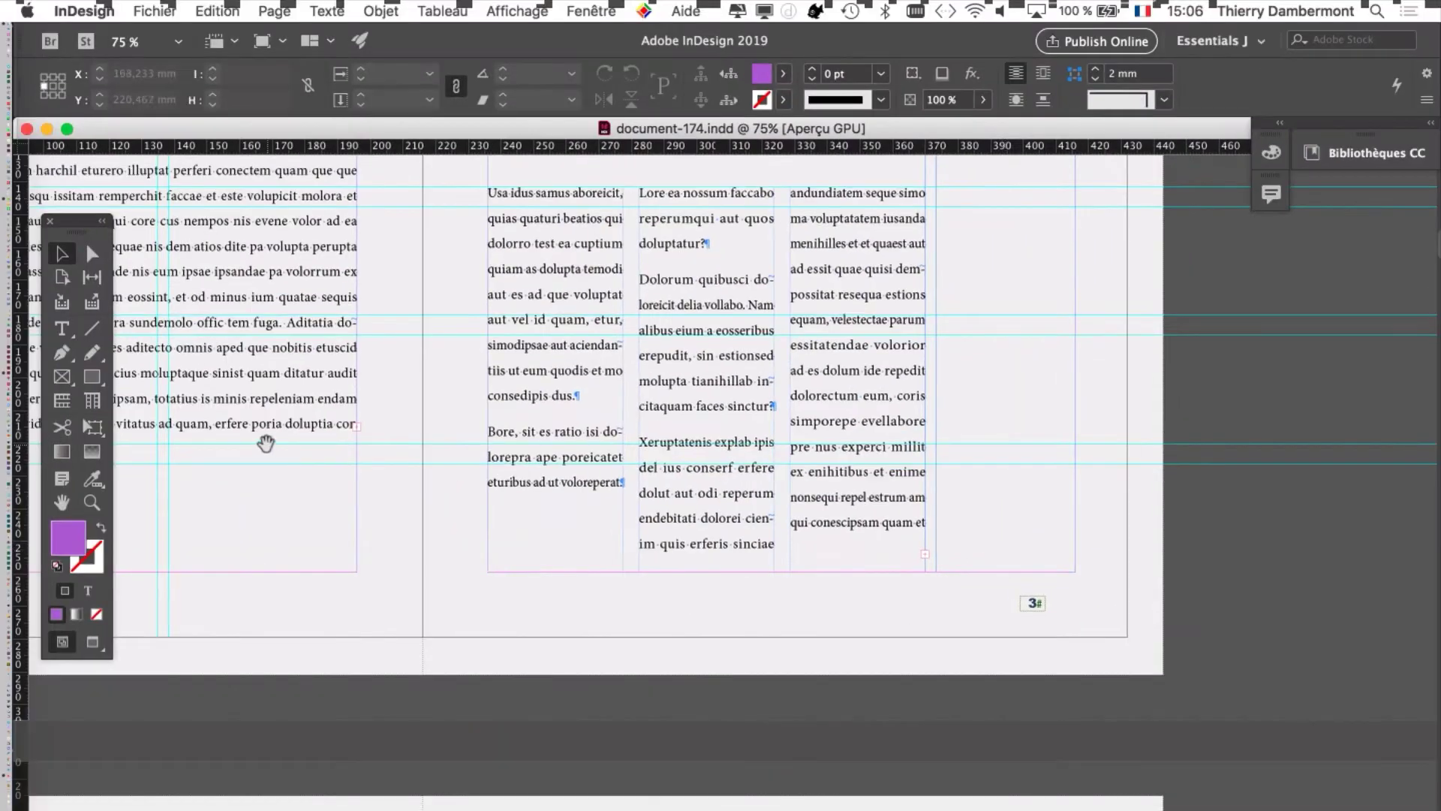
pyautogui.hscroll(-5, 886, 466)
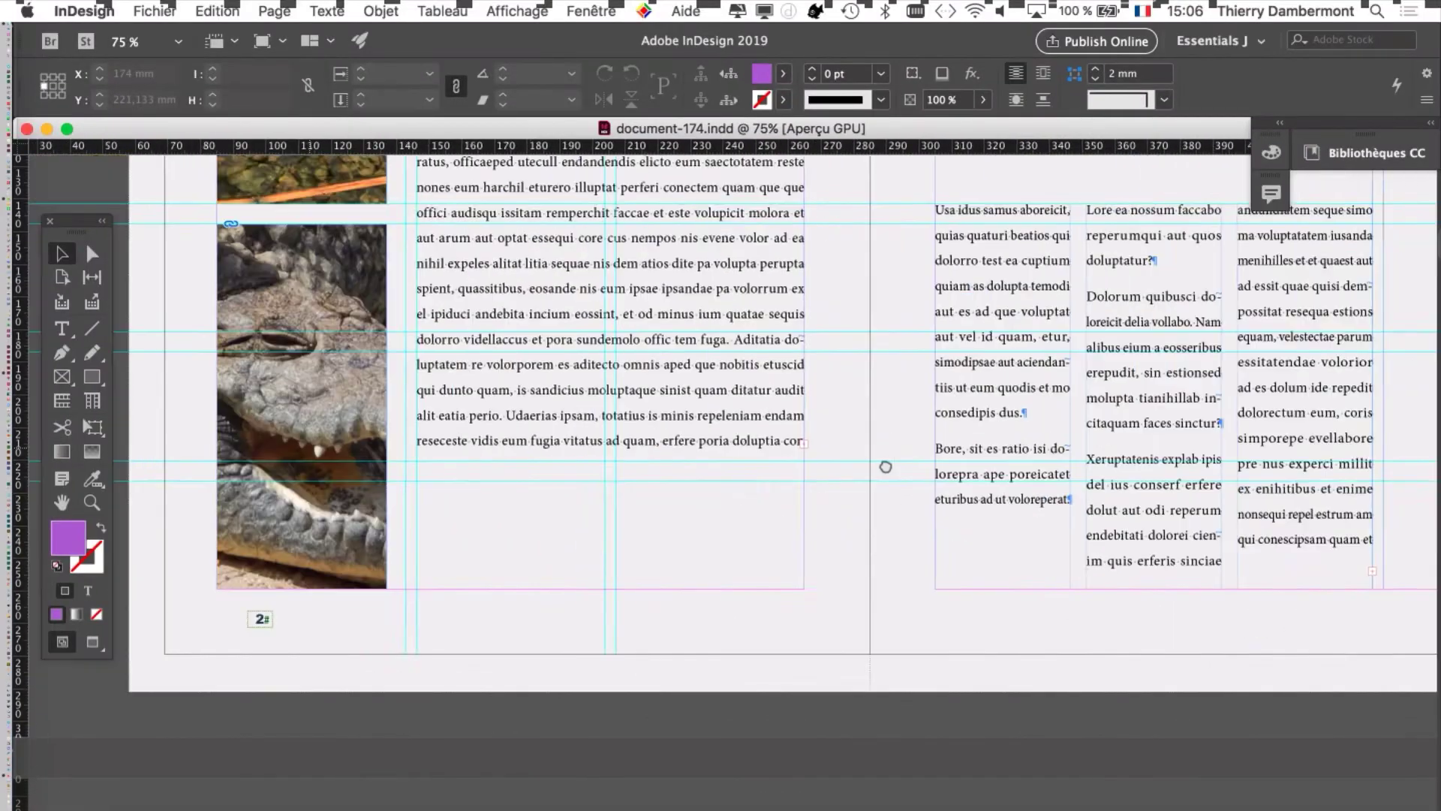
pyautogui.hscroll(-3, 886, 466)
pyautogui.scroll(-1, 886, 466)
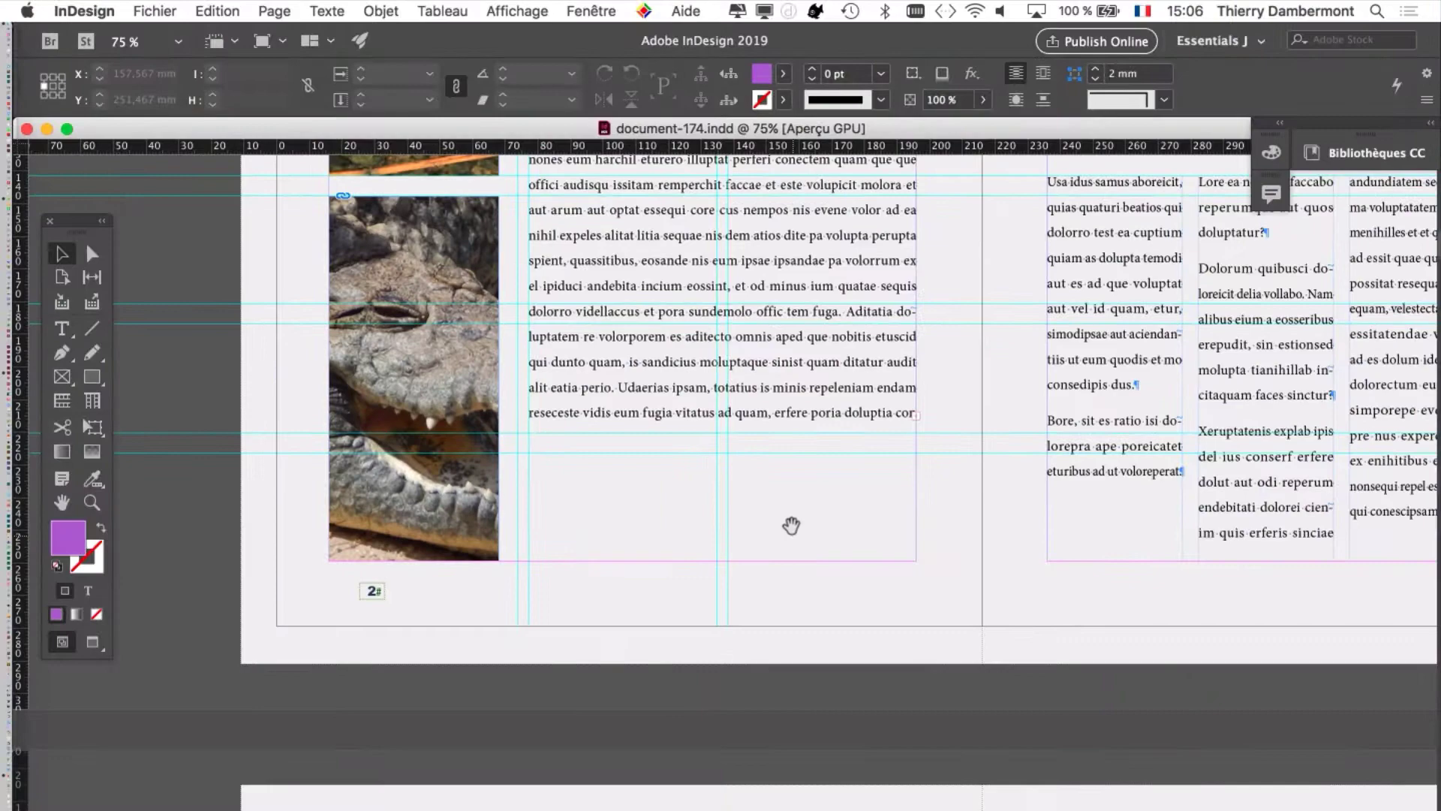
pyautogui.moveTo(596, 515); pyautogui.dragTo(90, 672)
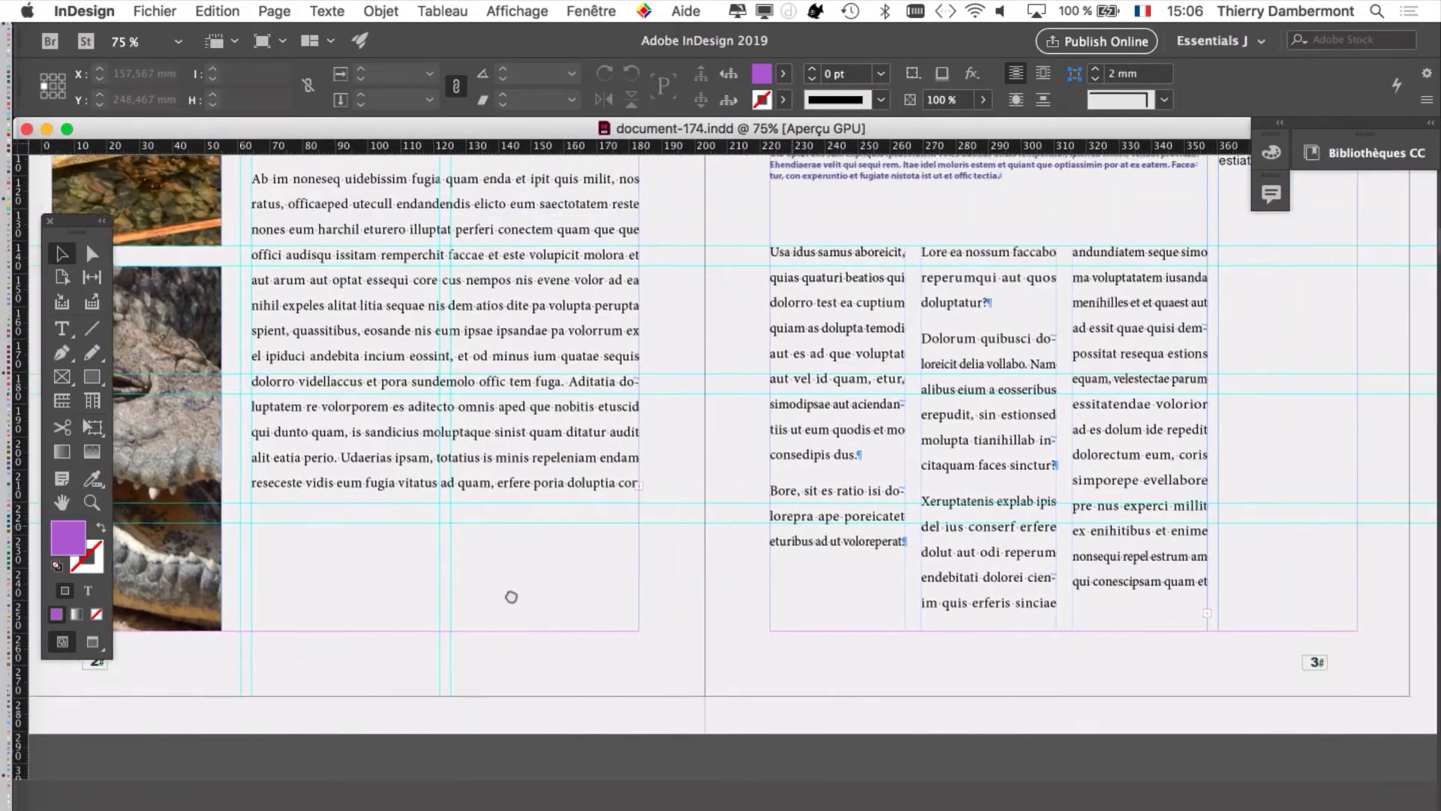
# Step: Display the document's page overview, inspect the left page of B-Master and the right page of C-Master, and close the overview
pyautogui.click(591, 11)
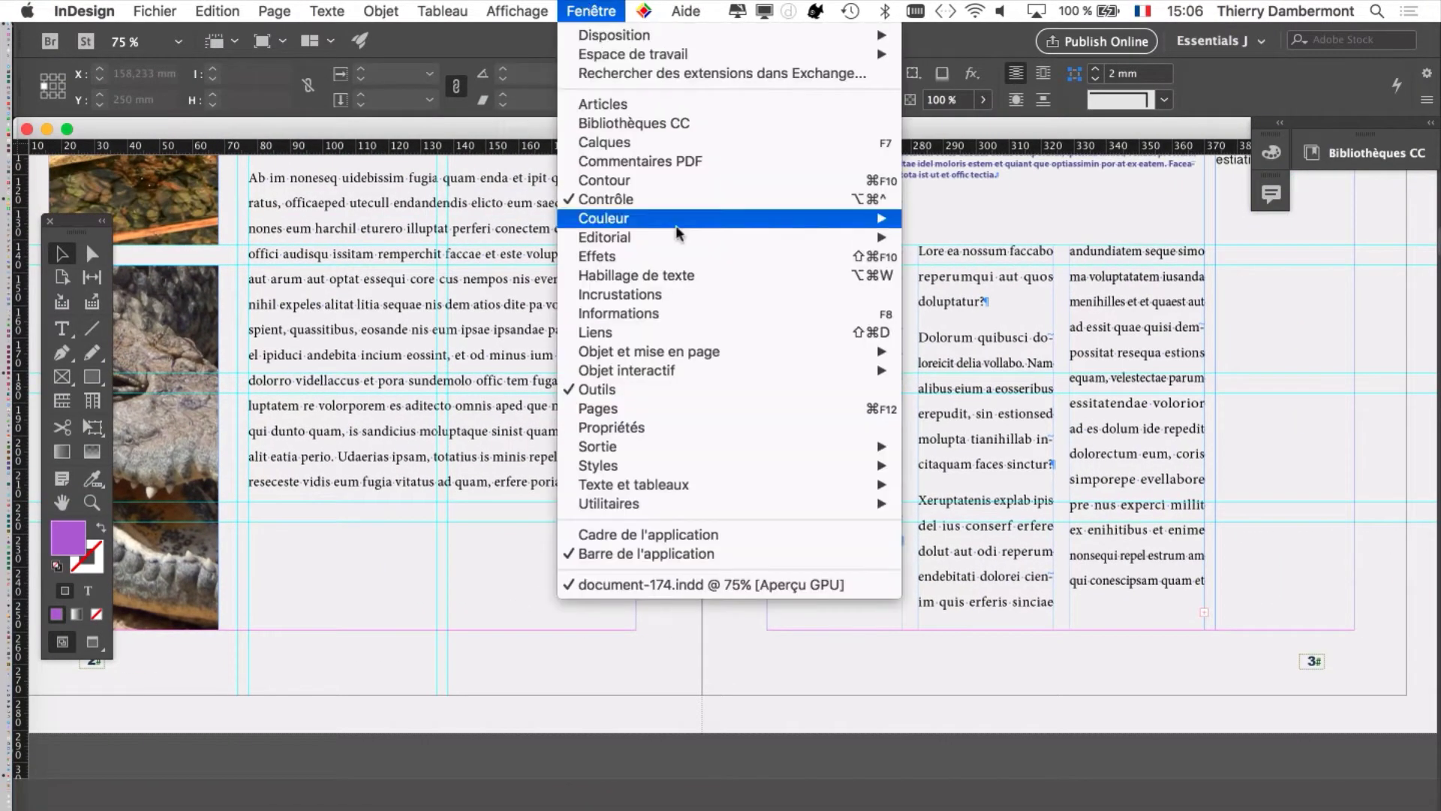
pyautogui.click(696, 414)
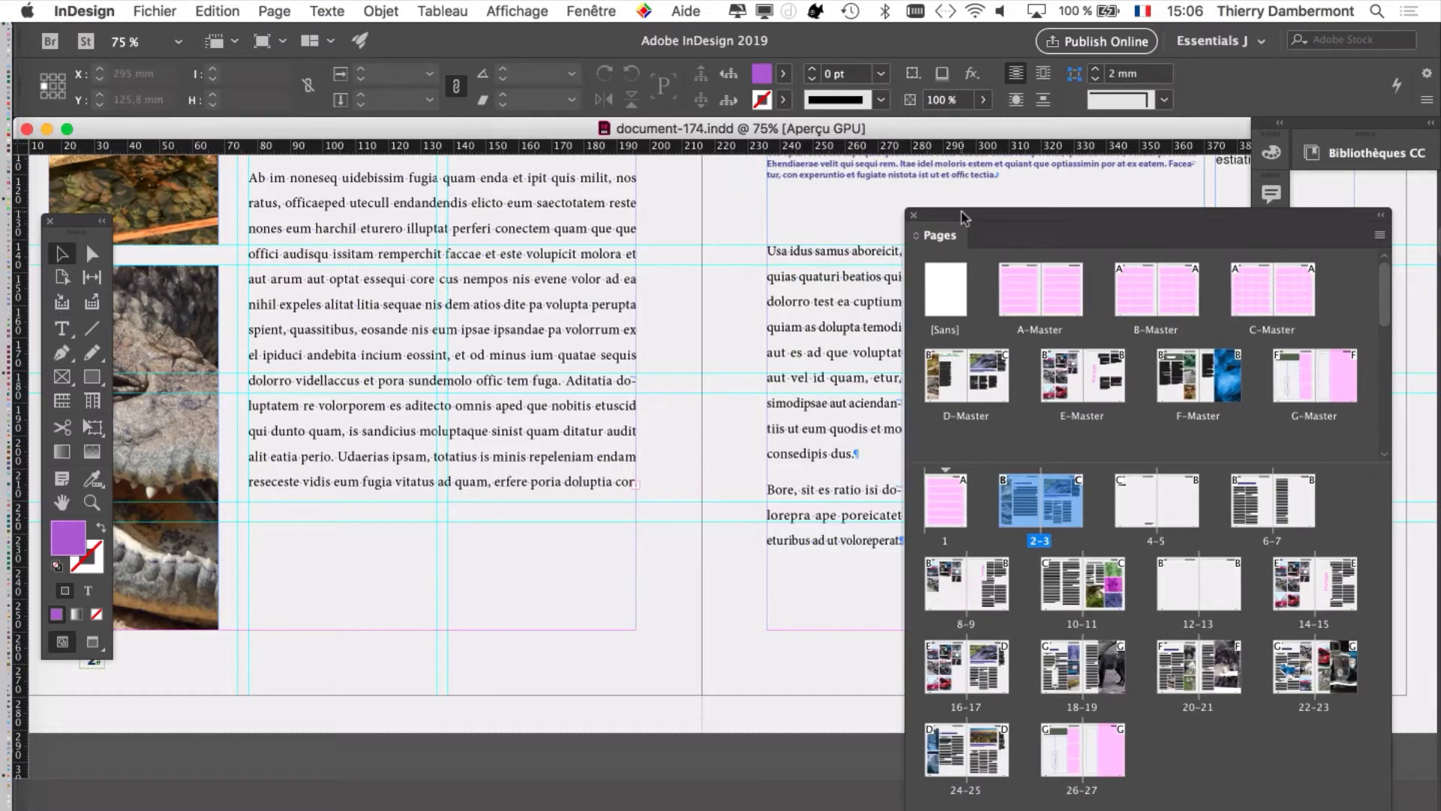
pyautogui.moveTo(962, 218); pyautogui.dragTo(883, 128)
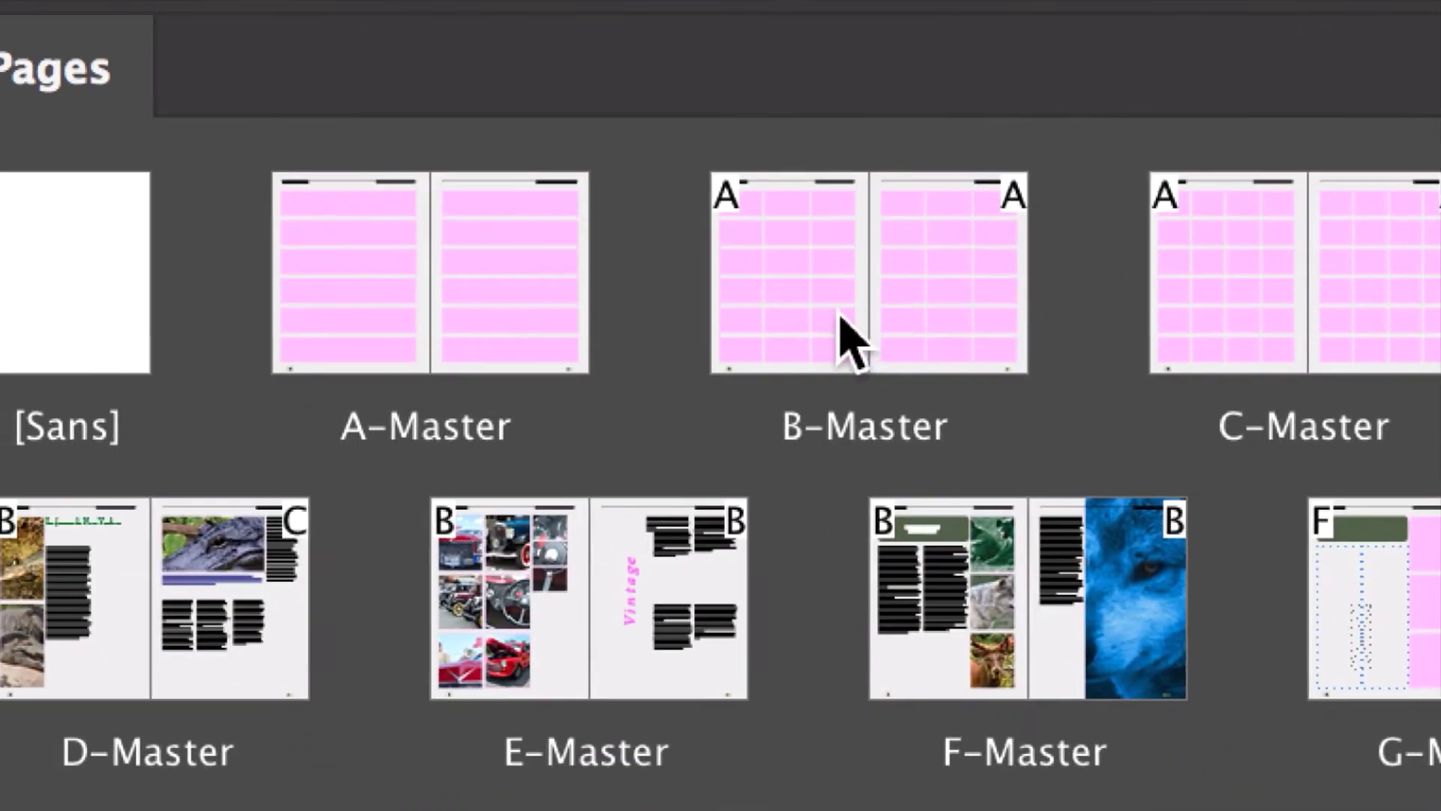
pyautogui.click(832, 341)
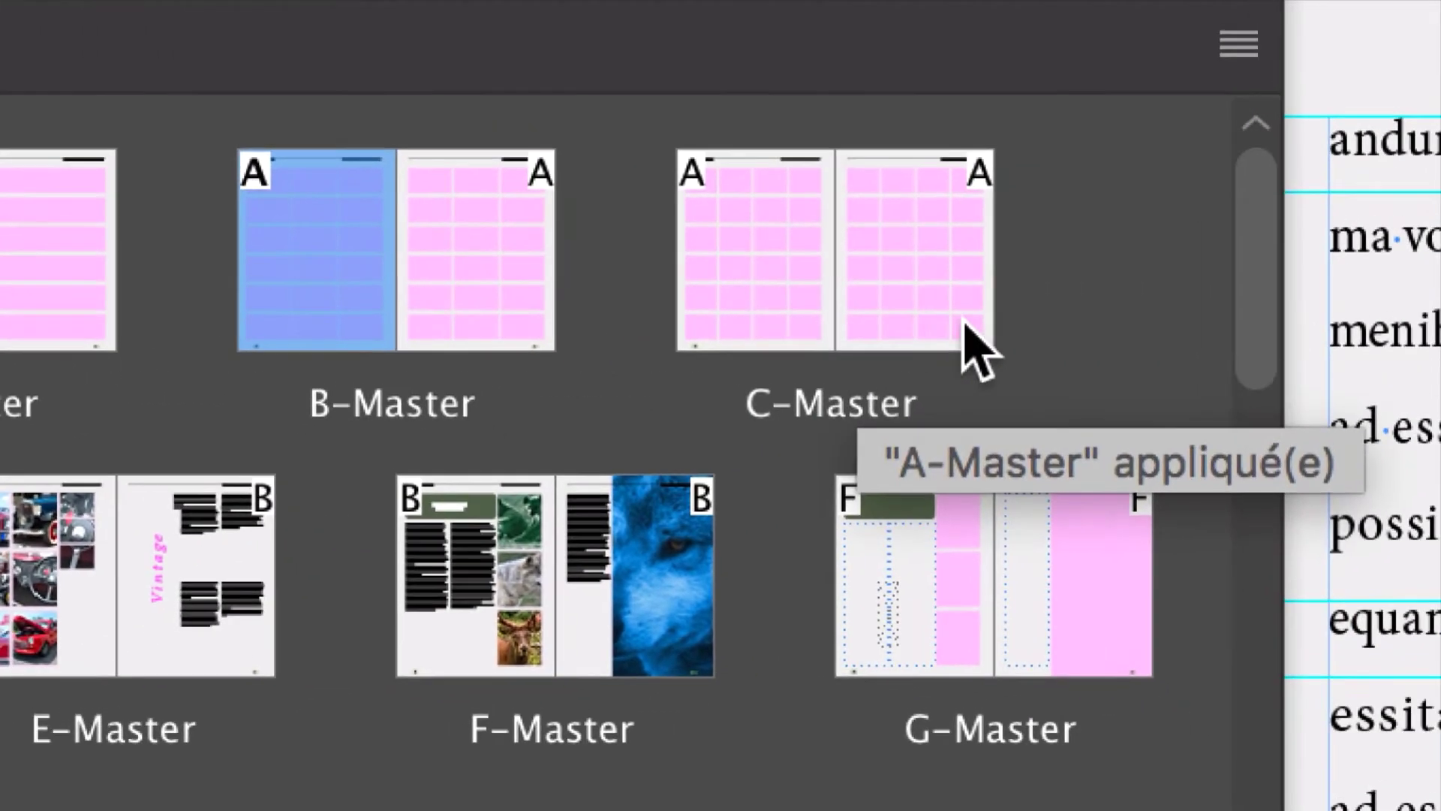
pyautogui.click(1402, 331)
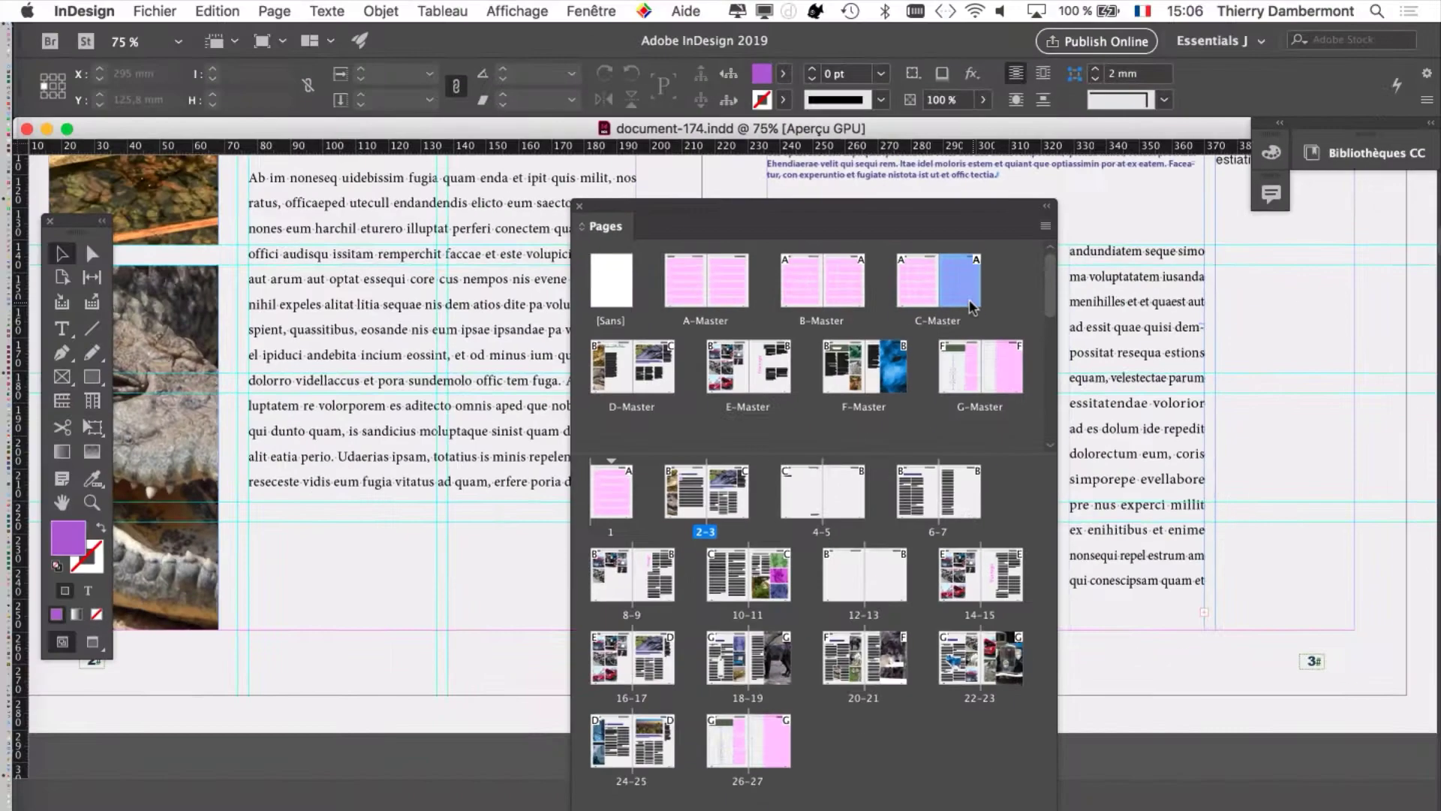
pyautogui.click(578, 207)
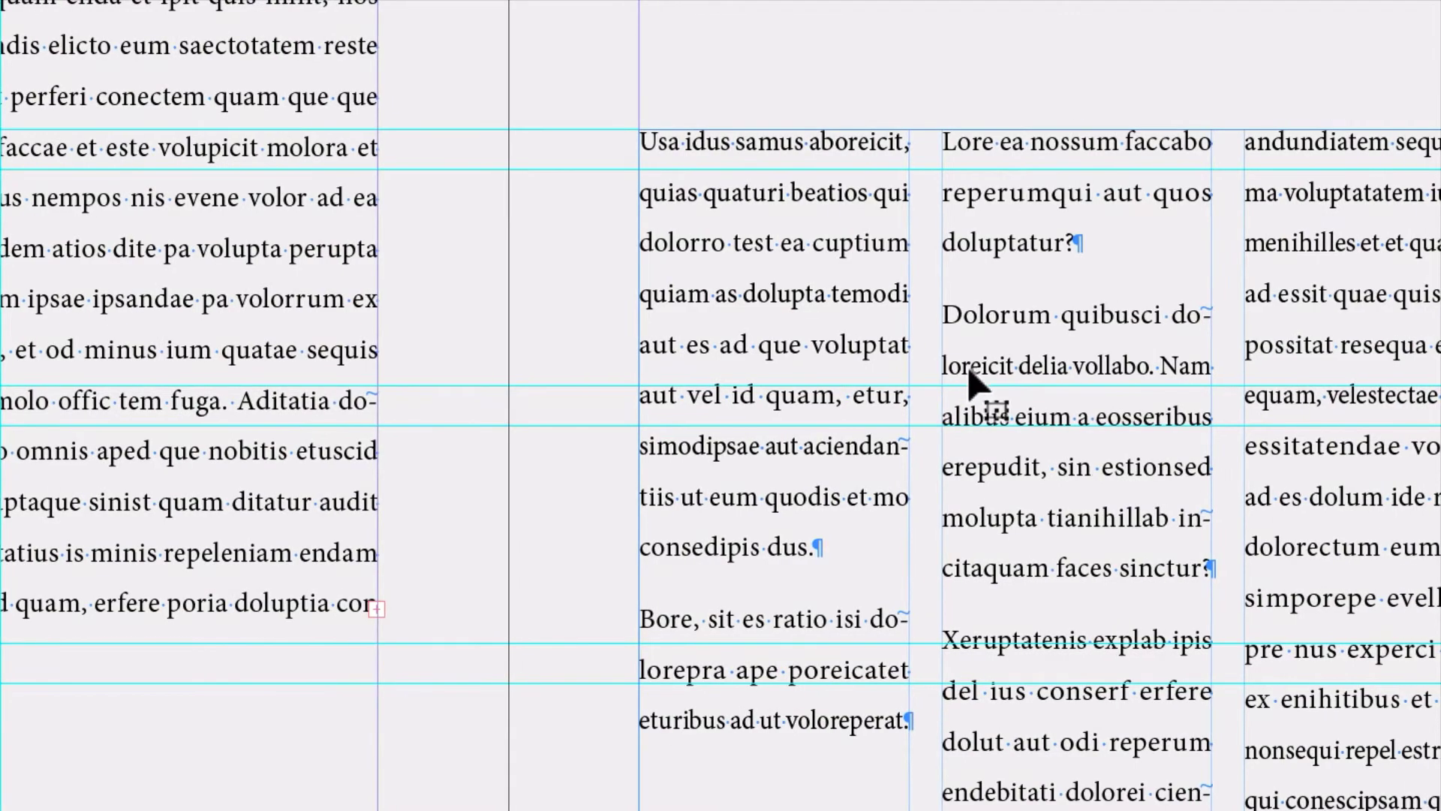
# Step: Set the three-column body text frame on page 3 to a single column in the text frame options
pyautogui.click(970, 383)
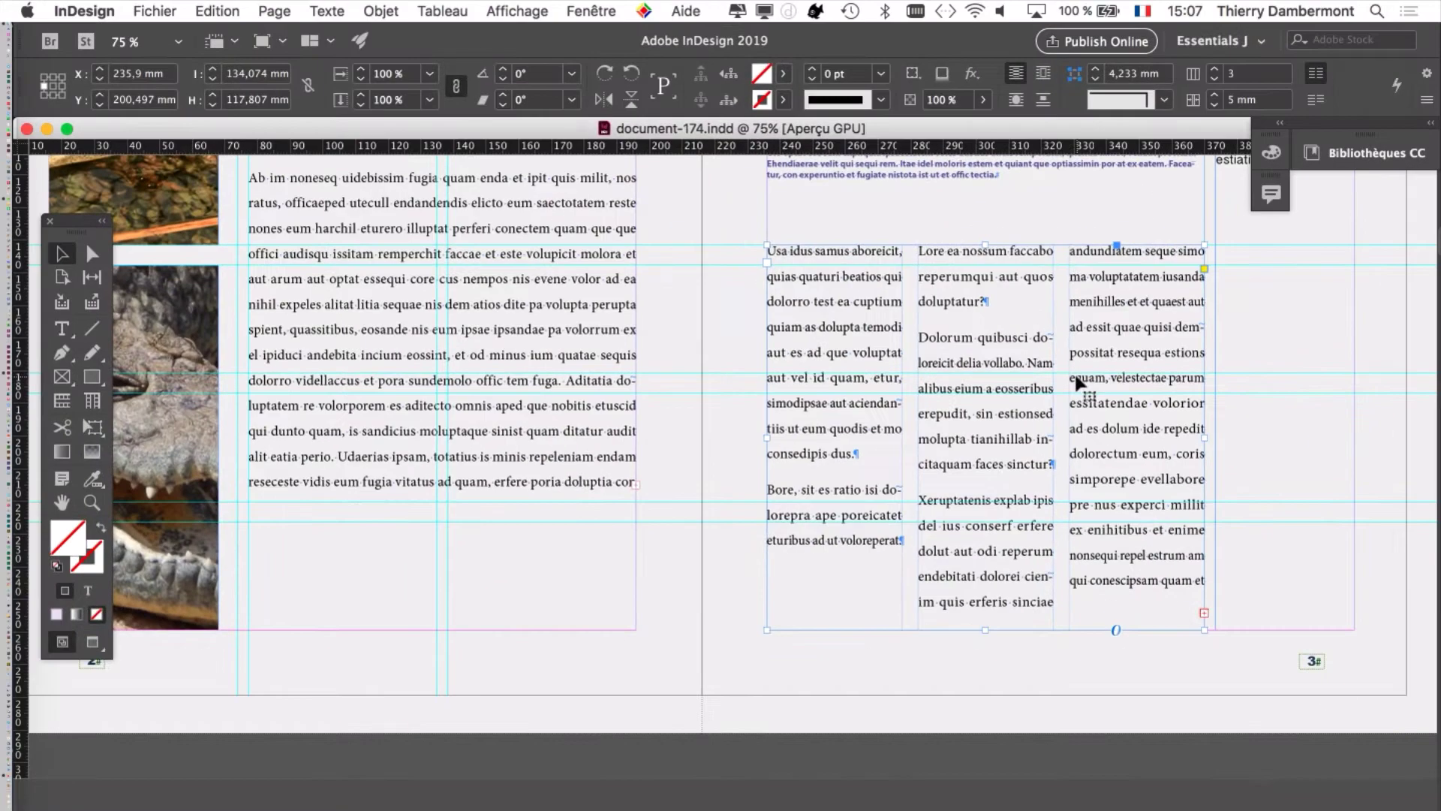
pyautogui.click(381, 11)
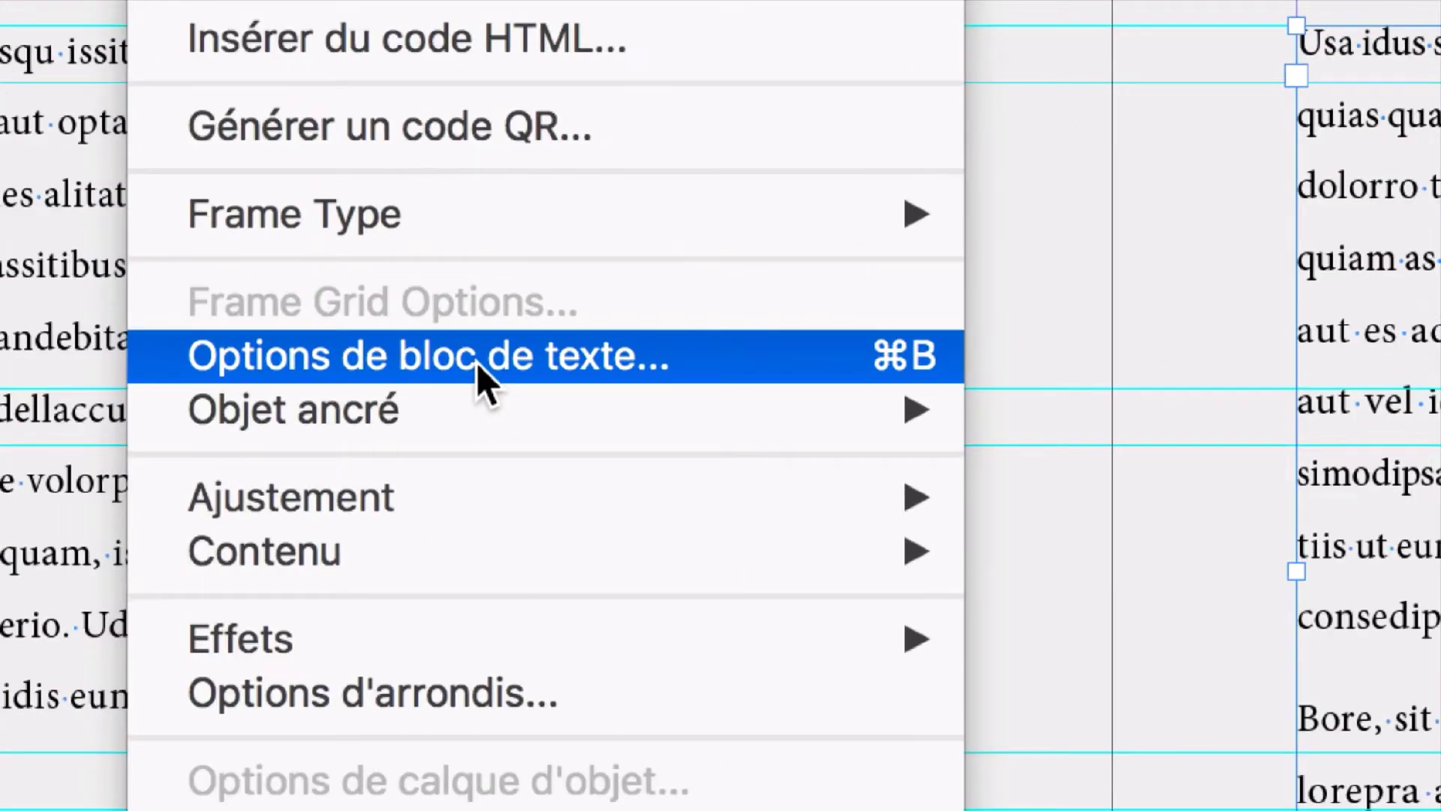
pyautogui.press('super+b')
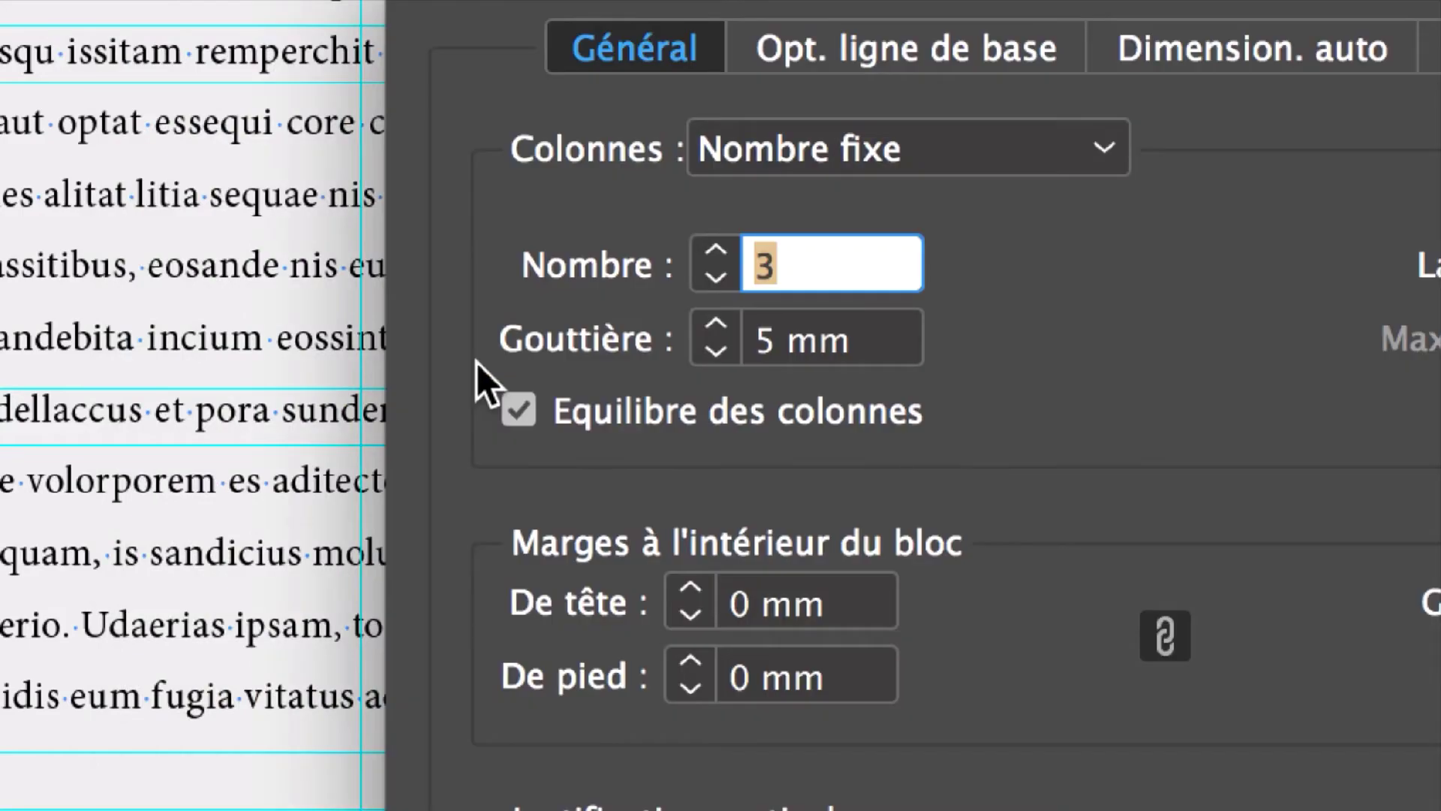
pyautogui.moveTo(367, 167); pyautogui.dragTo(279, 151)
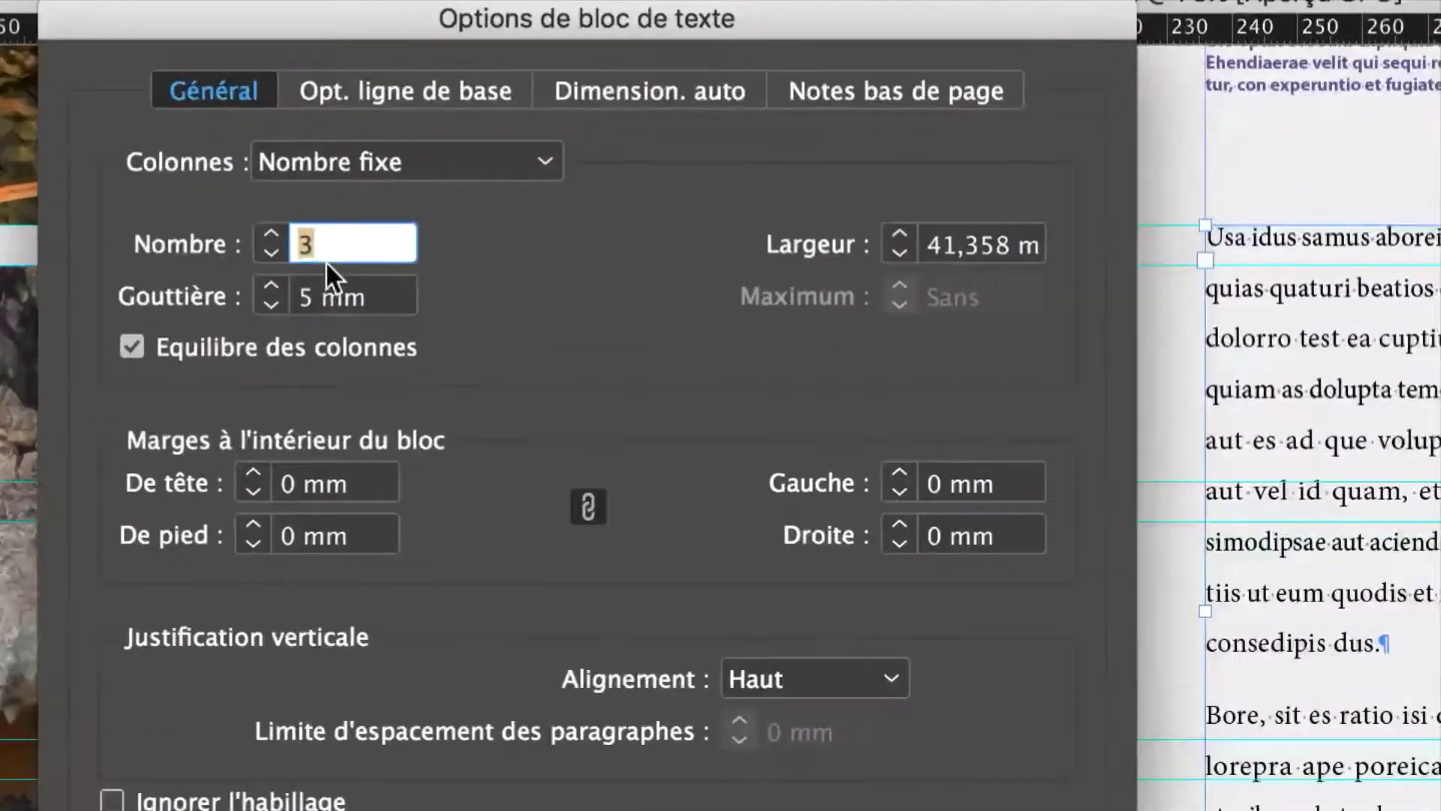
pyautogui.write('1')
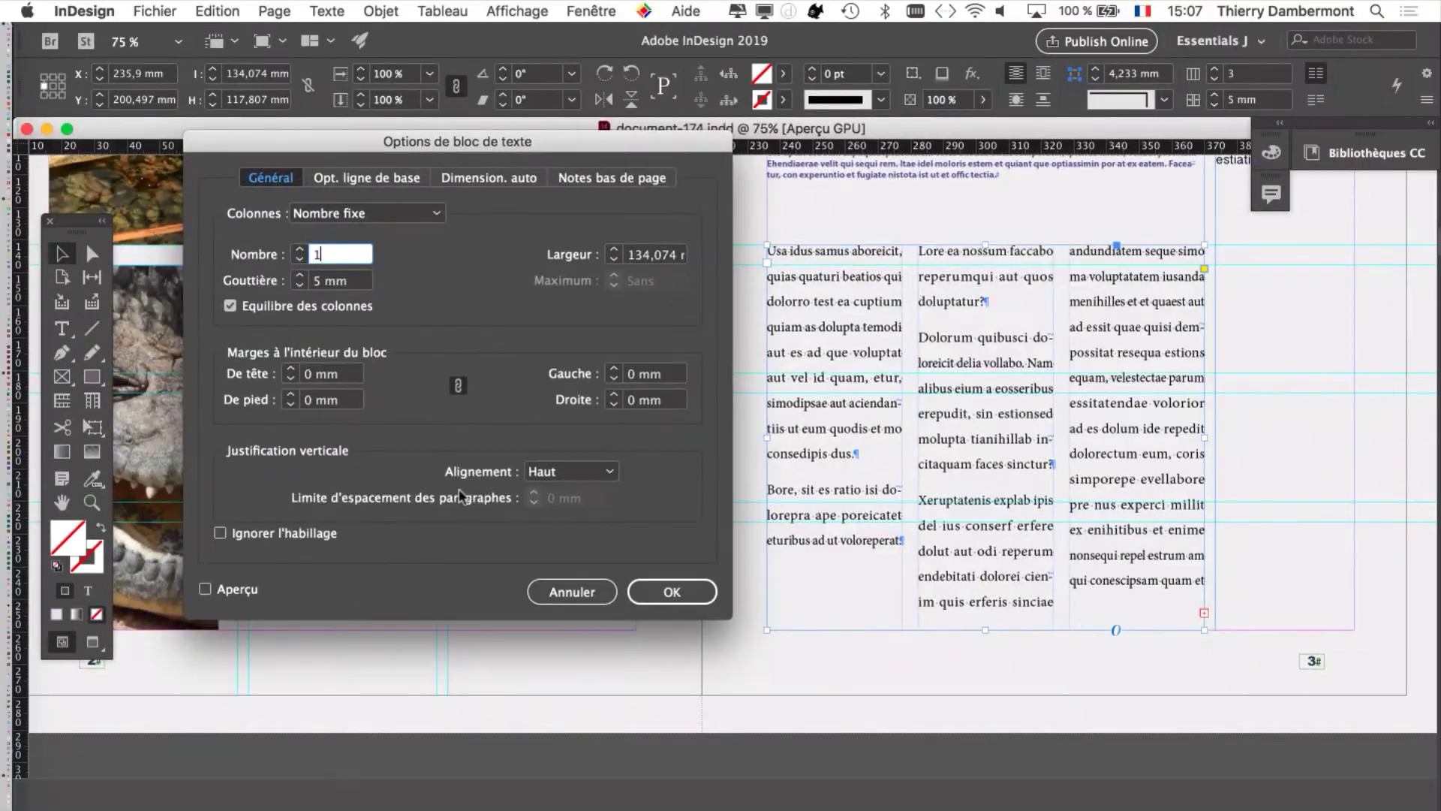
pyautogui.click(670, 591)
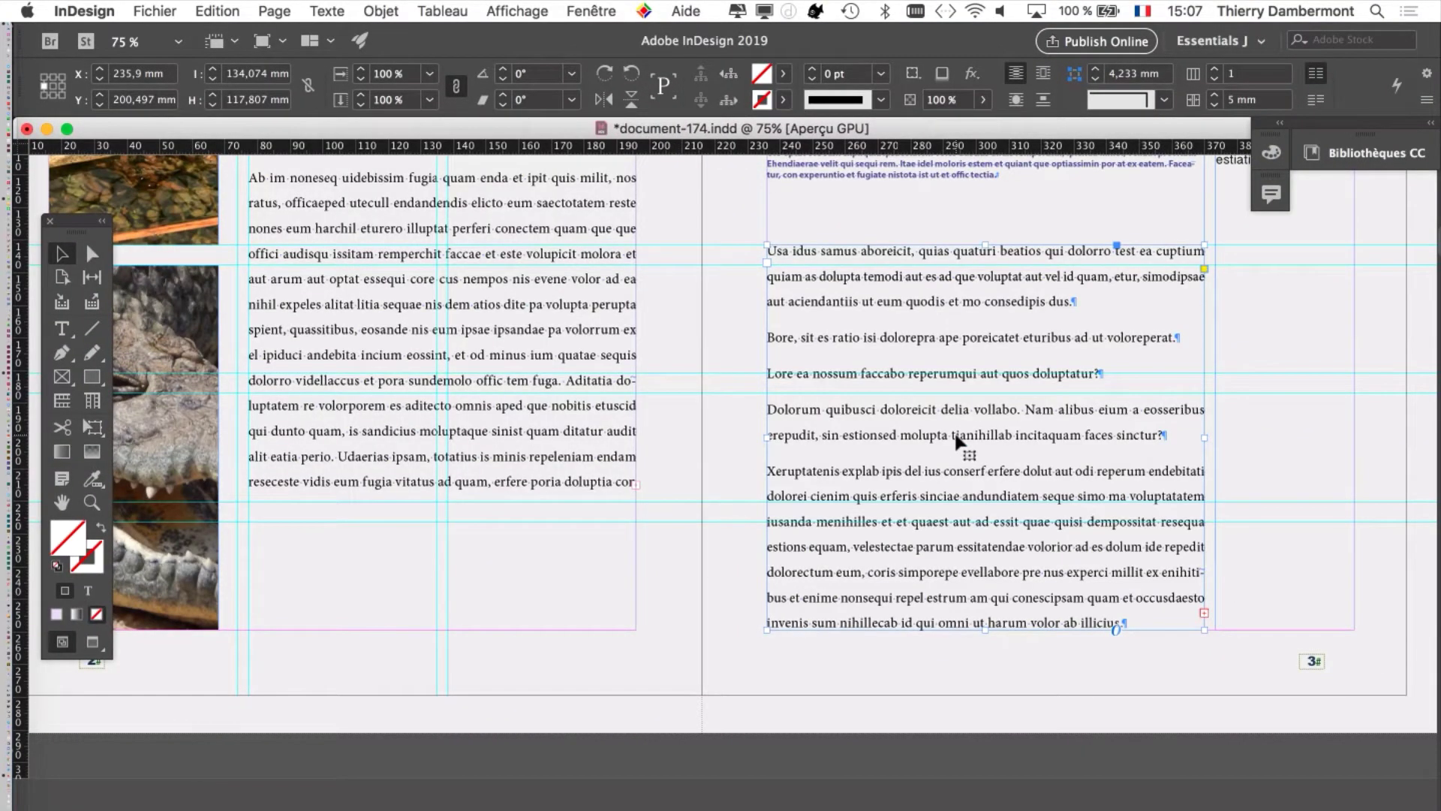
pyautogui.click(381, 11)
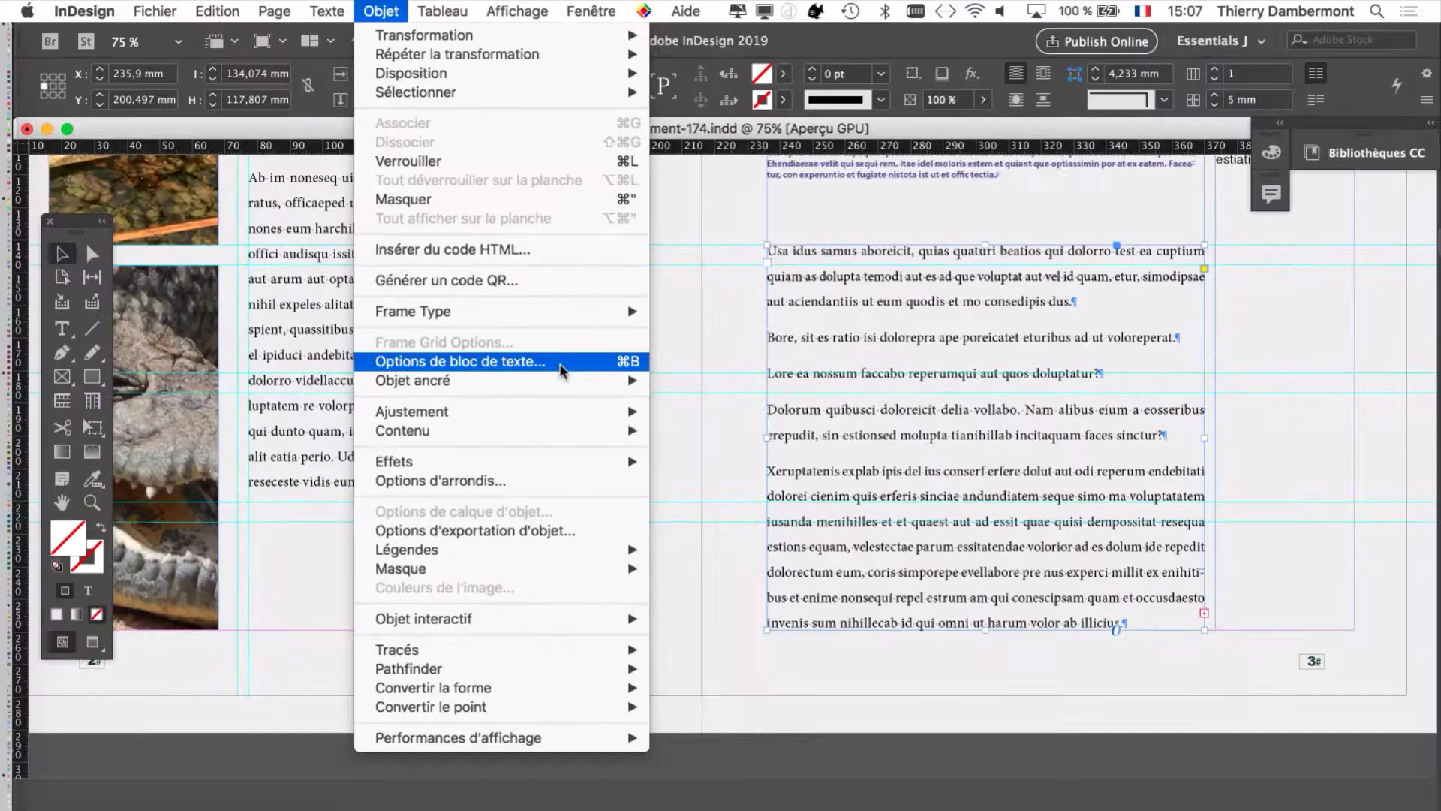
pyautogui.click(560, 364)
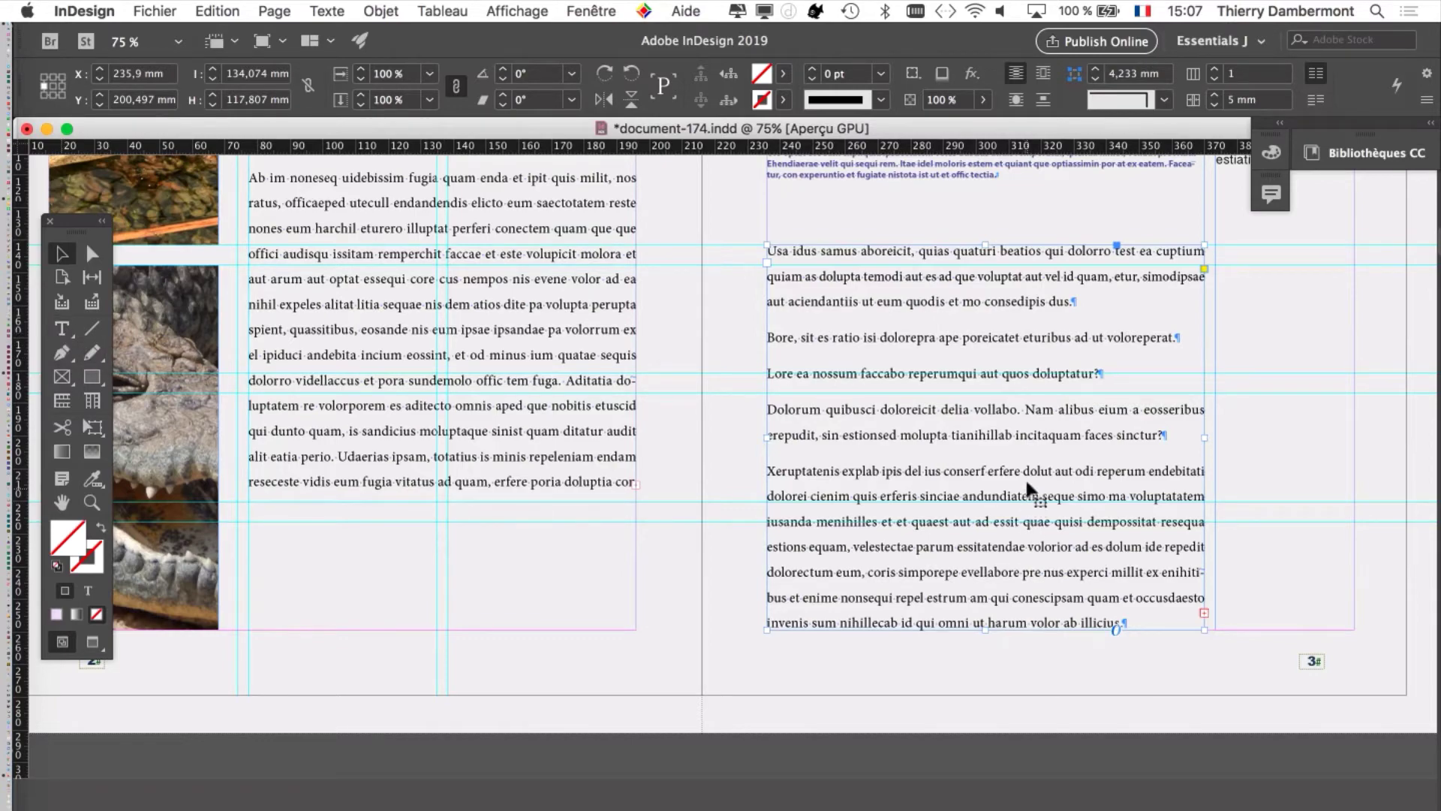
# Step: Check which paragraph style the body paragraphs on page 3 use, and close the list of paragraph styles
pyautogui.scroll(1, 1061, 427)
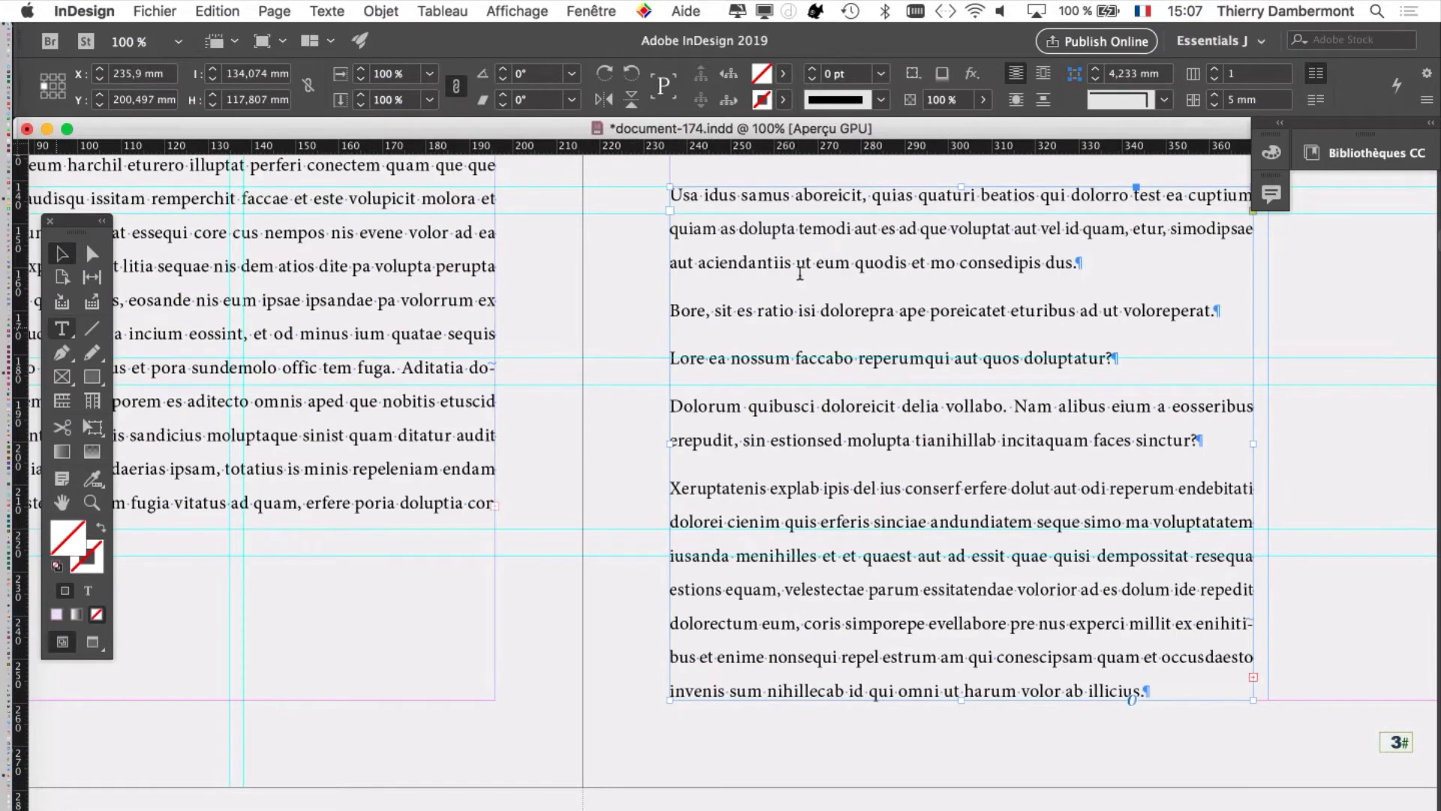
pyautogui.click(855, 228)
pyautogui.click(328, 10)
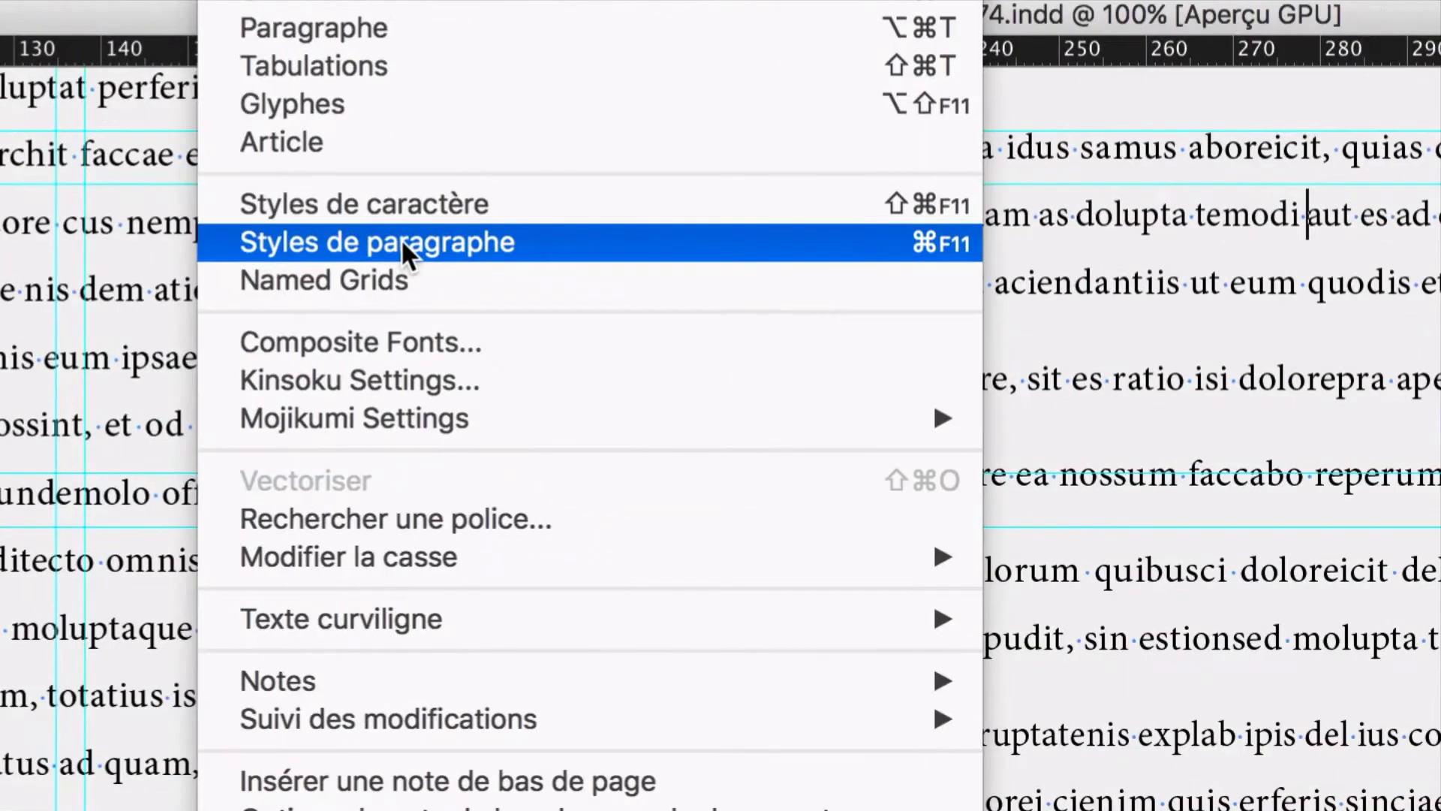
pyautogui.click(401, 239)
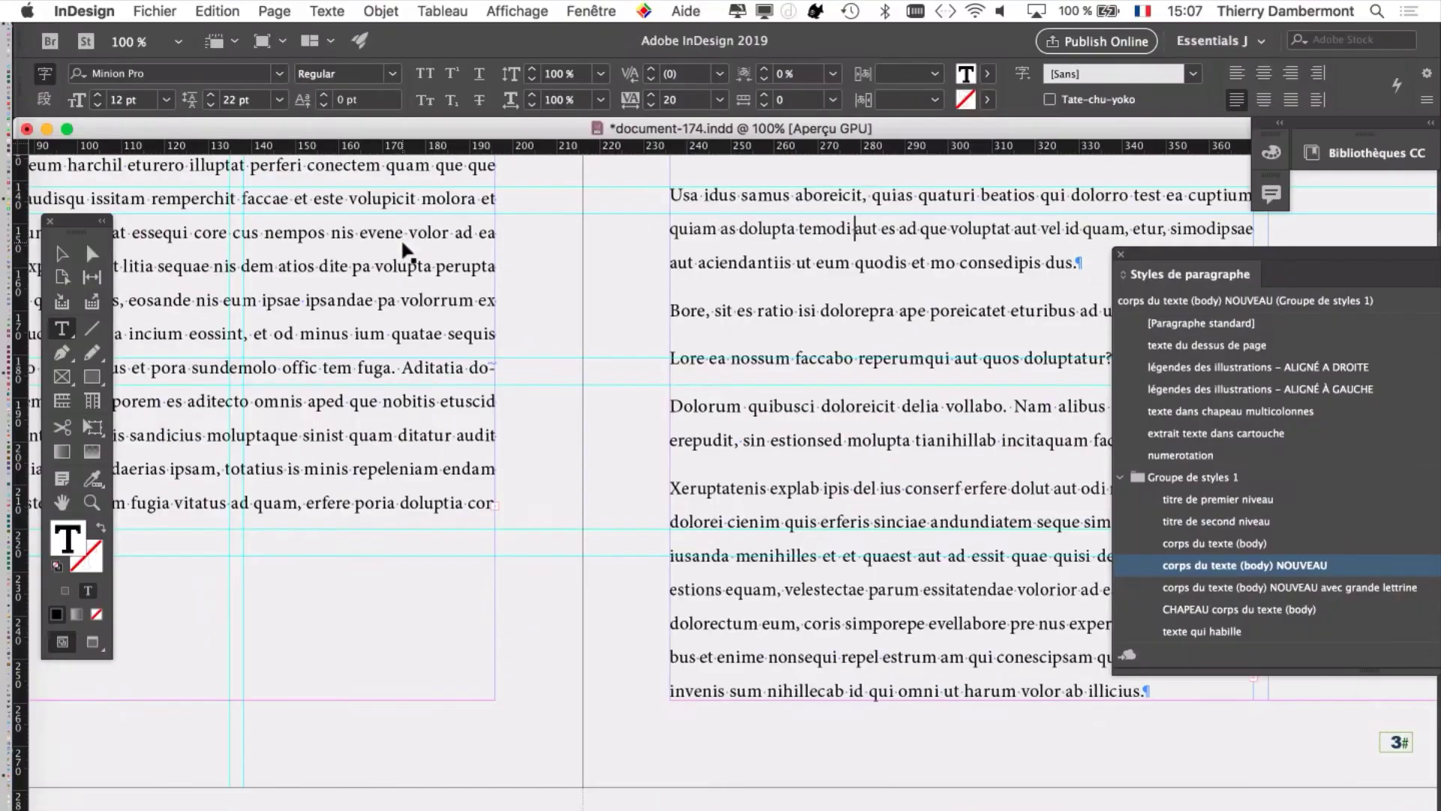
pyautogui.moveTo(1252, 259); pyautogui.dragTo(1009, 233)
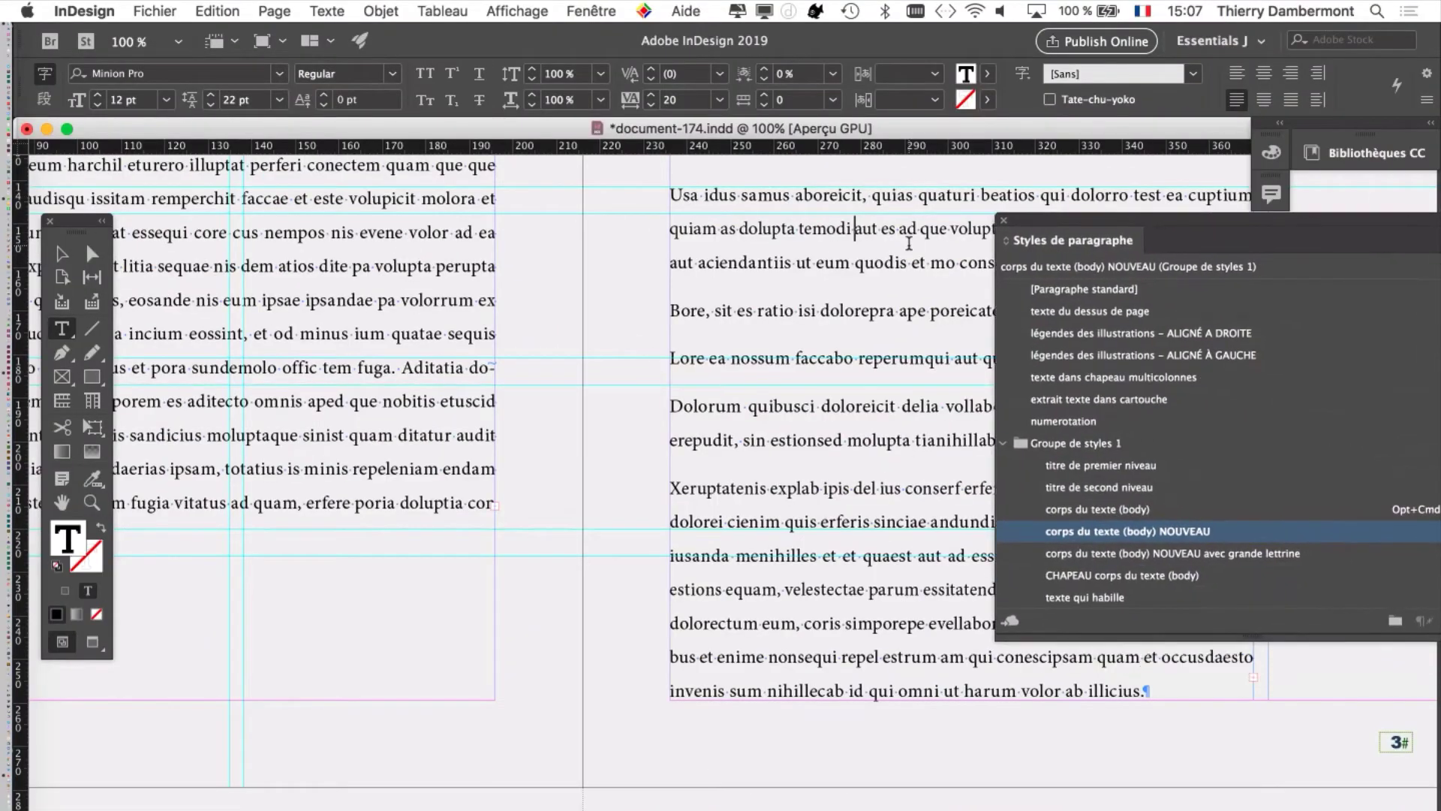
pyautogui.moveTo(1102, 219); pyautogui.dragTo(318, 154)
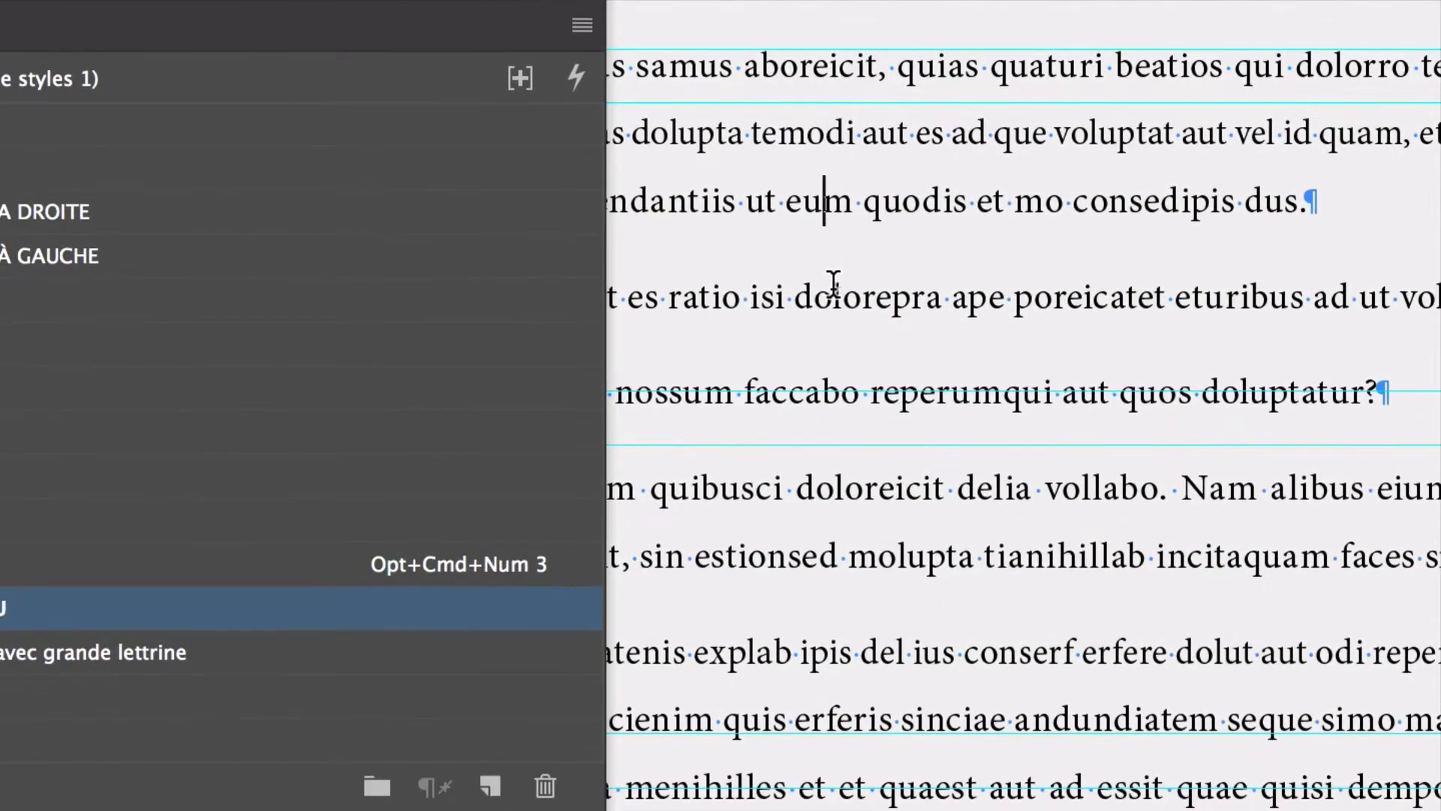
pyautogui.click(831, 285)
pyautogui.click(807, 392)
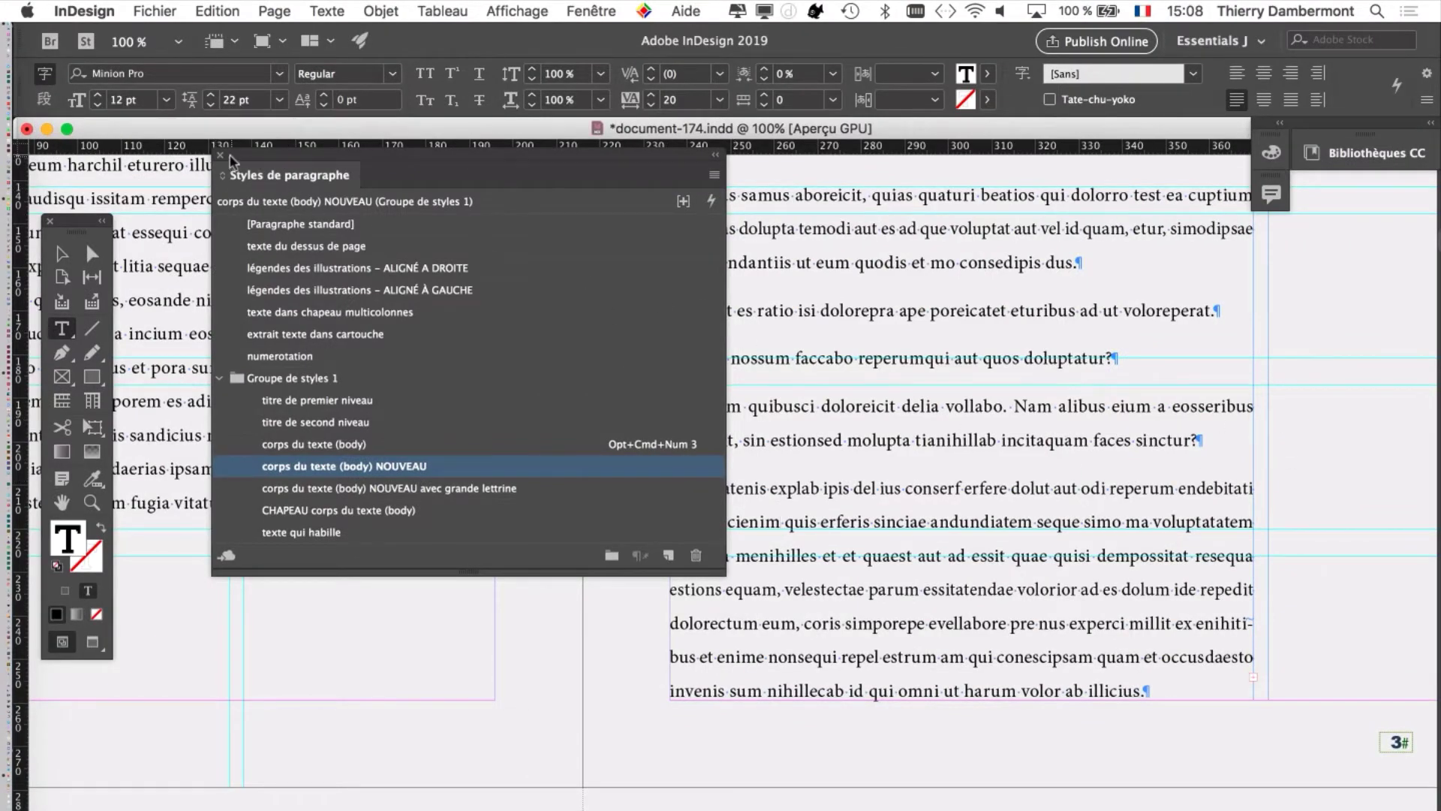
pyautogui.click(220, 156)
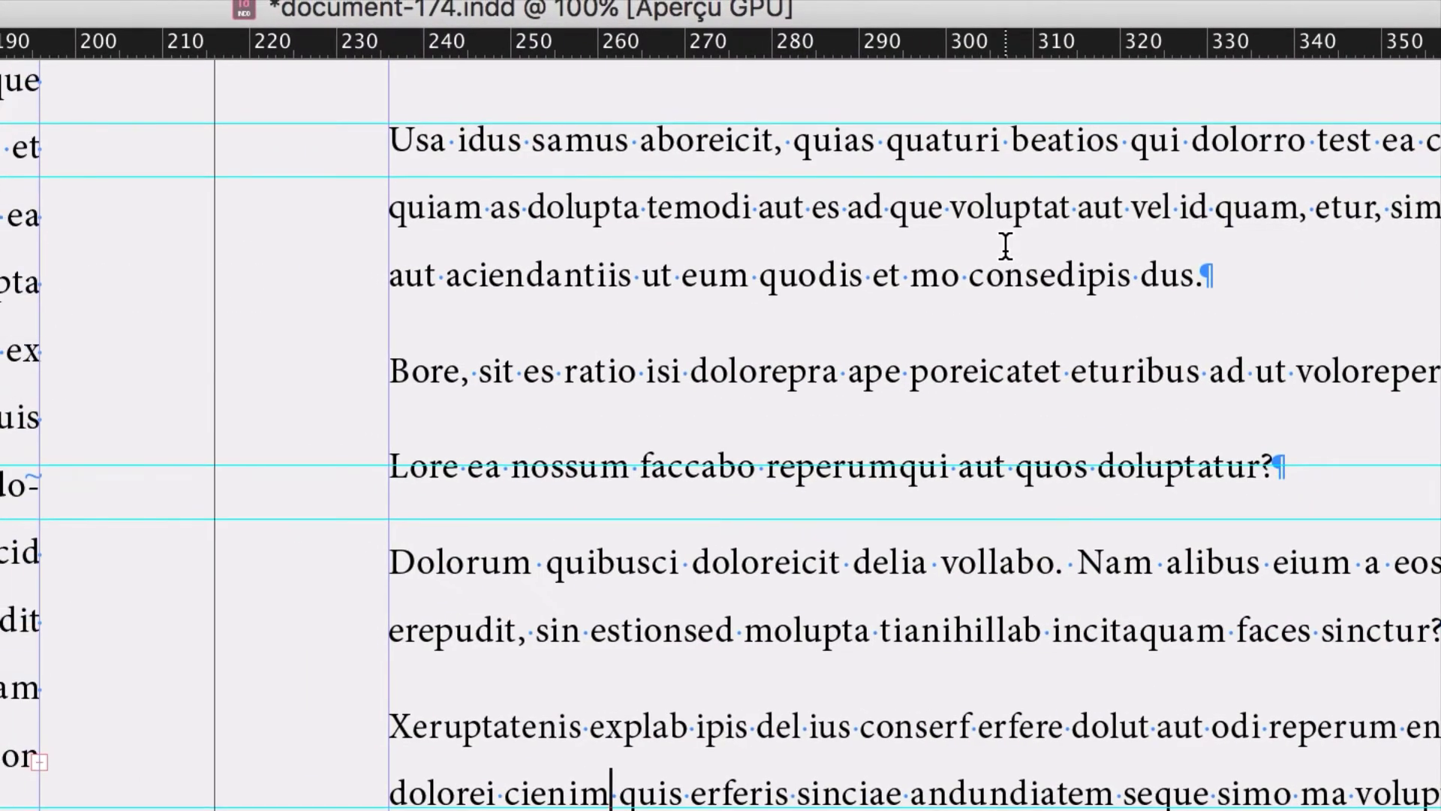
# Step: Select the page 3 body text from "que voluptat" in the first paragraph through "incitaquam" in the fourth paragraph
pyautogui.moveTo(1003, 276); pyautogui.dragTo(1424, 565)
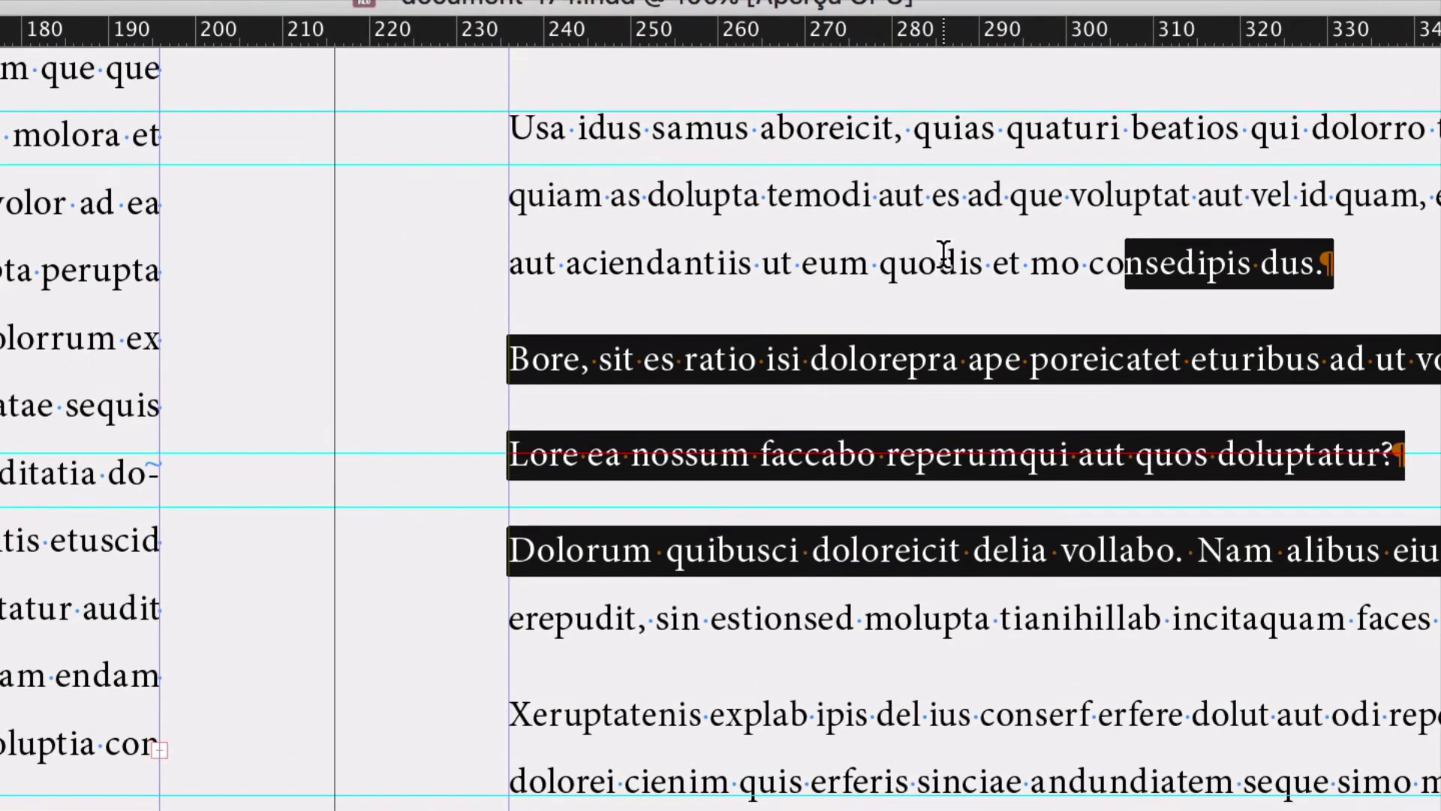
pyautogui.moveTo(903, 278); pyautogui.dragTo(1240, 428)
pyautogui.moveTo(791, 89); pyautogui.dragTo(1106, 219)
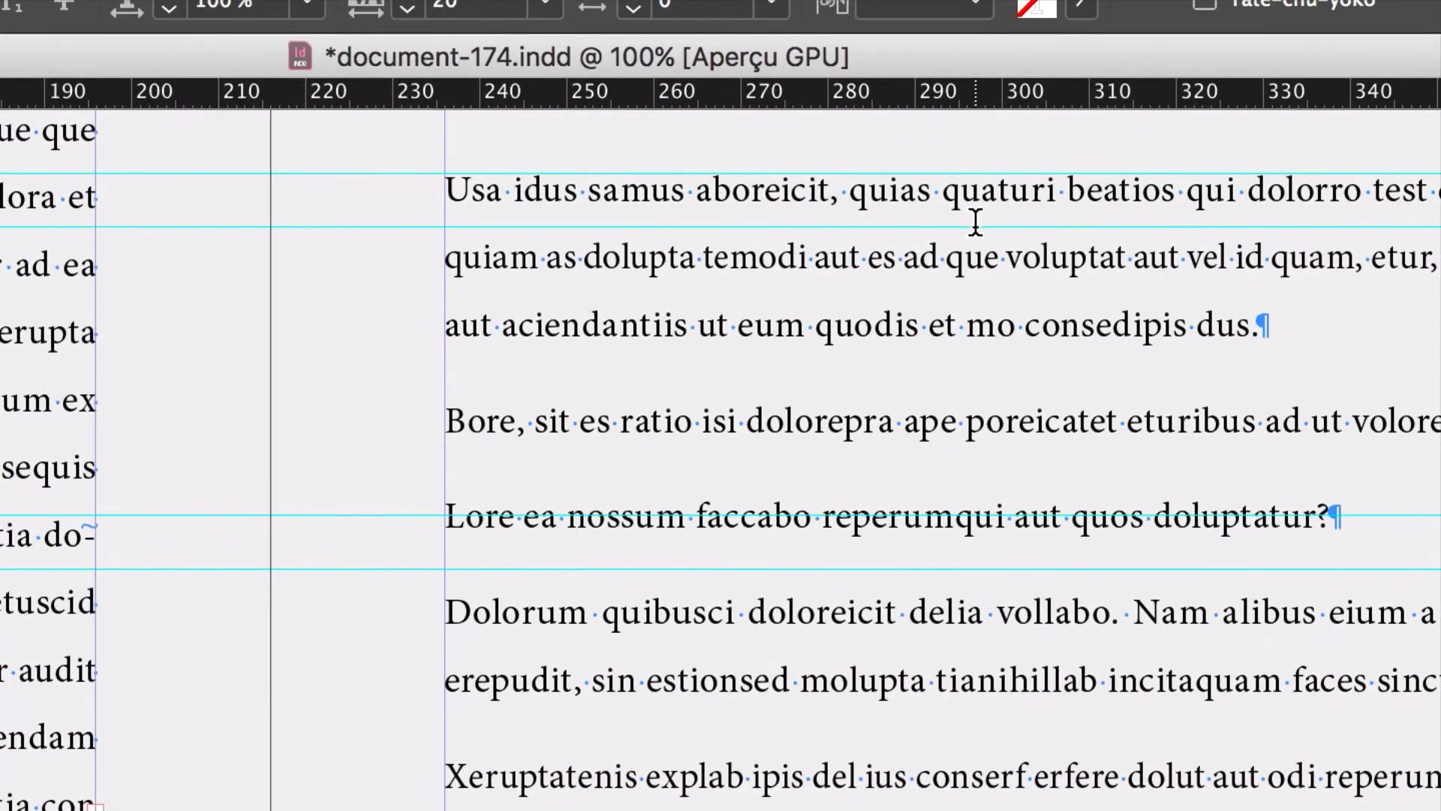
pyautogui.moveTo(1070, 277); pyautogui.dragTo(1118, 560)
pyautogui.moveTo(1085, 364); pyautogui.dragTo(1094, 363)
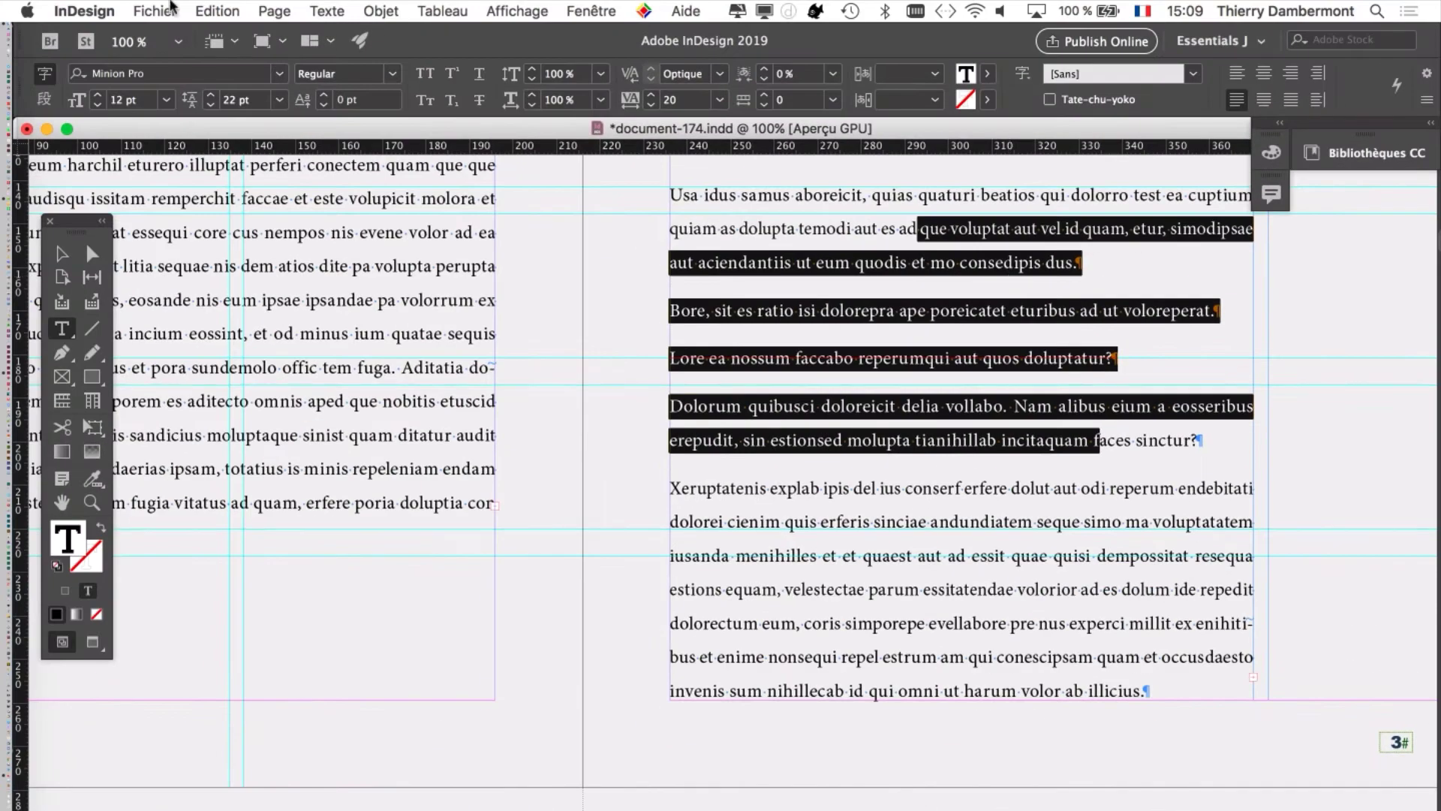
# Step: Start a text find/replace on the selected paragraphs and set the search term to the end-of-paragraph character (^p)
pyautogui.click(236, 9)
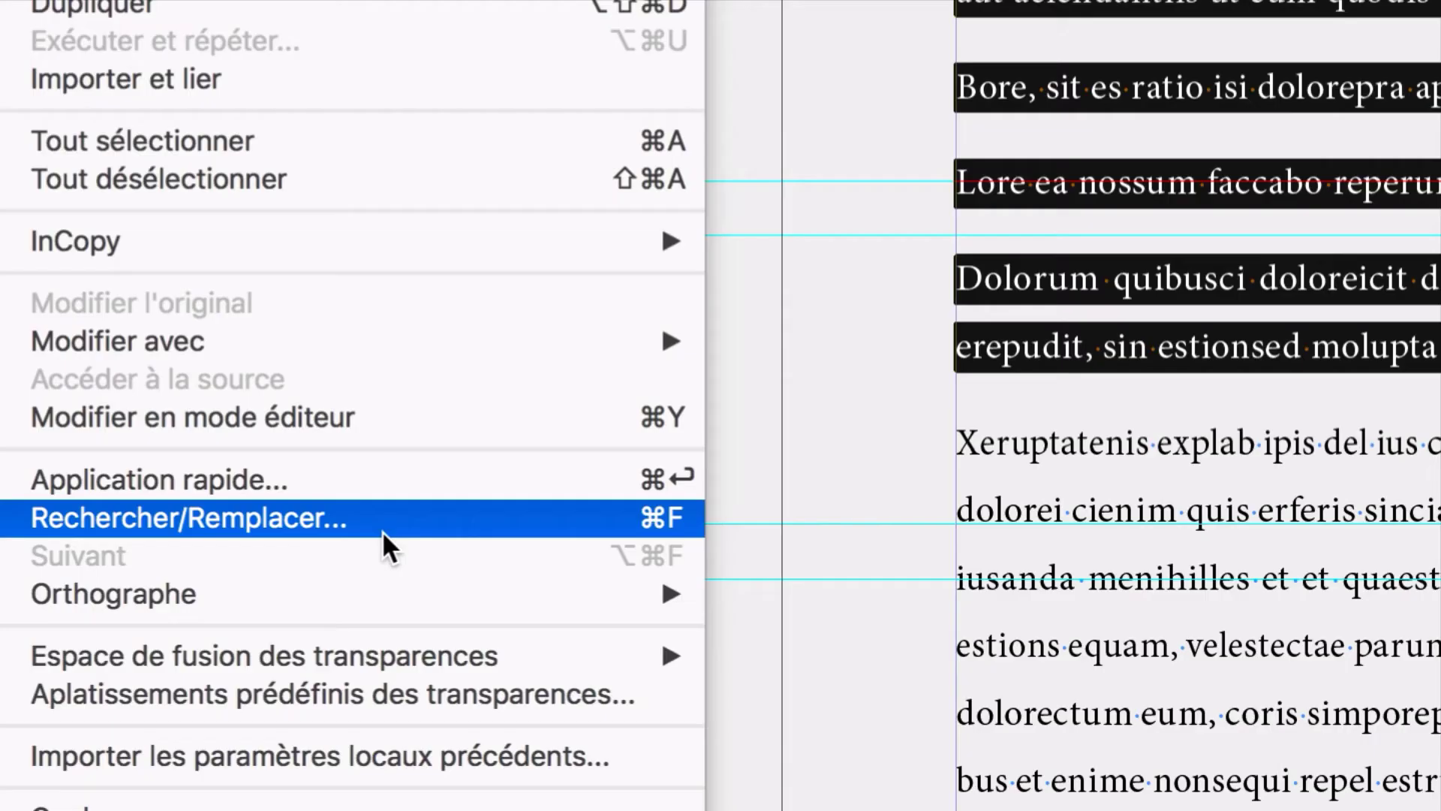
pyautogui.click(365, 526)
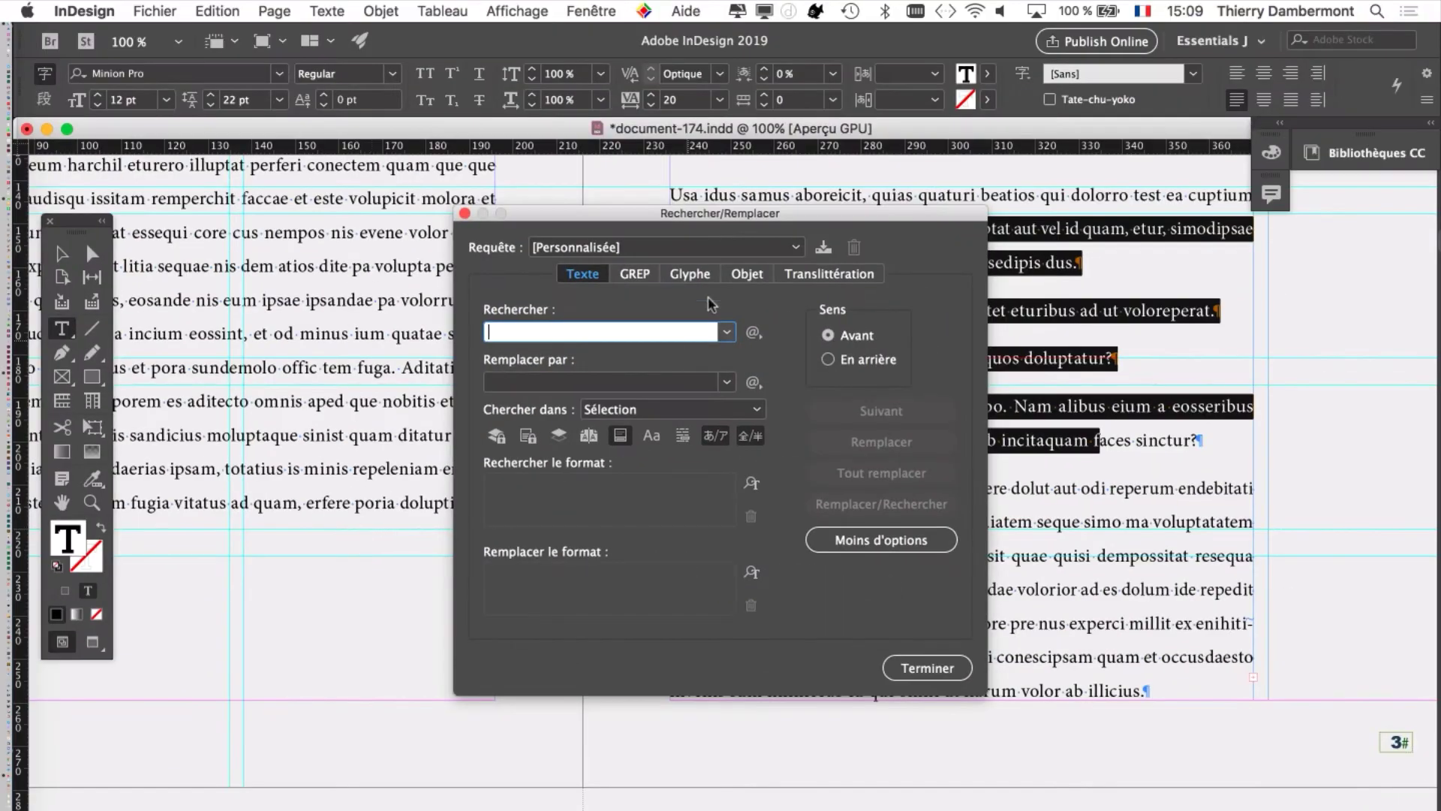
pyautogui.moveTo(624, 217); pyautogui.dragTo(362, 173)
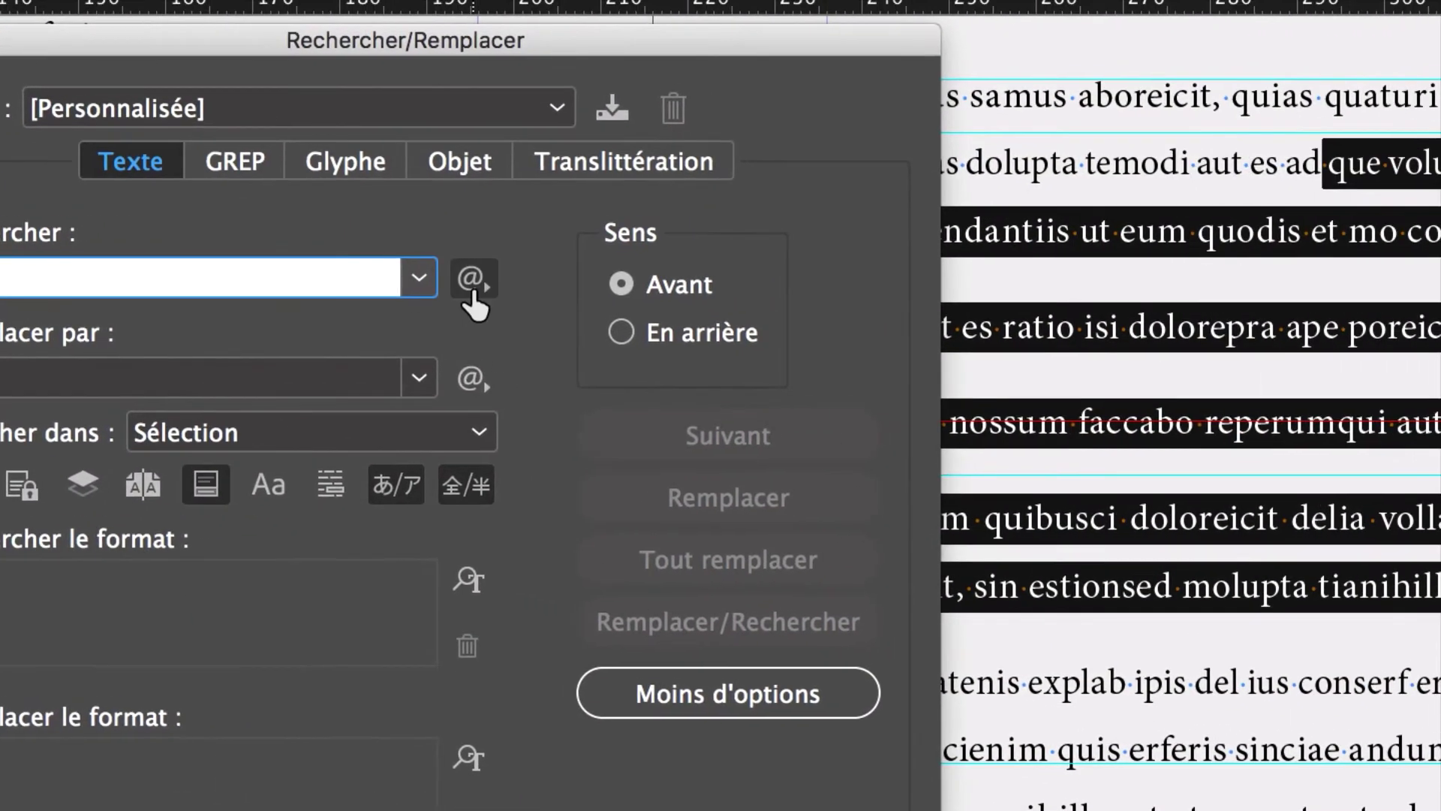
pyautogui.click(481, 285)
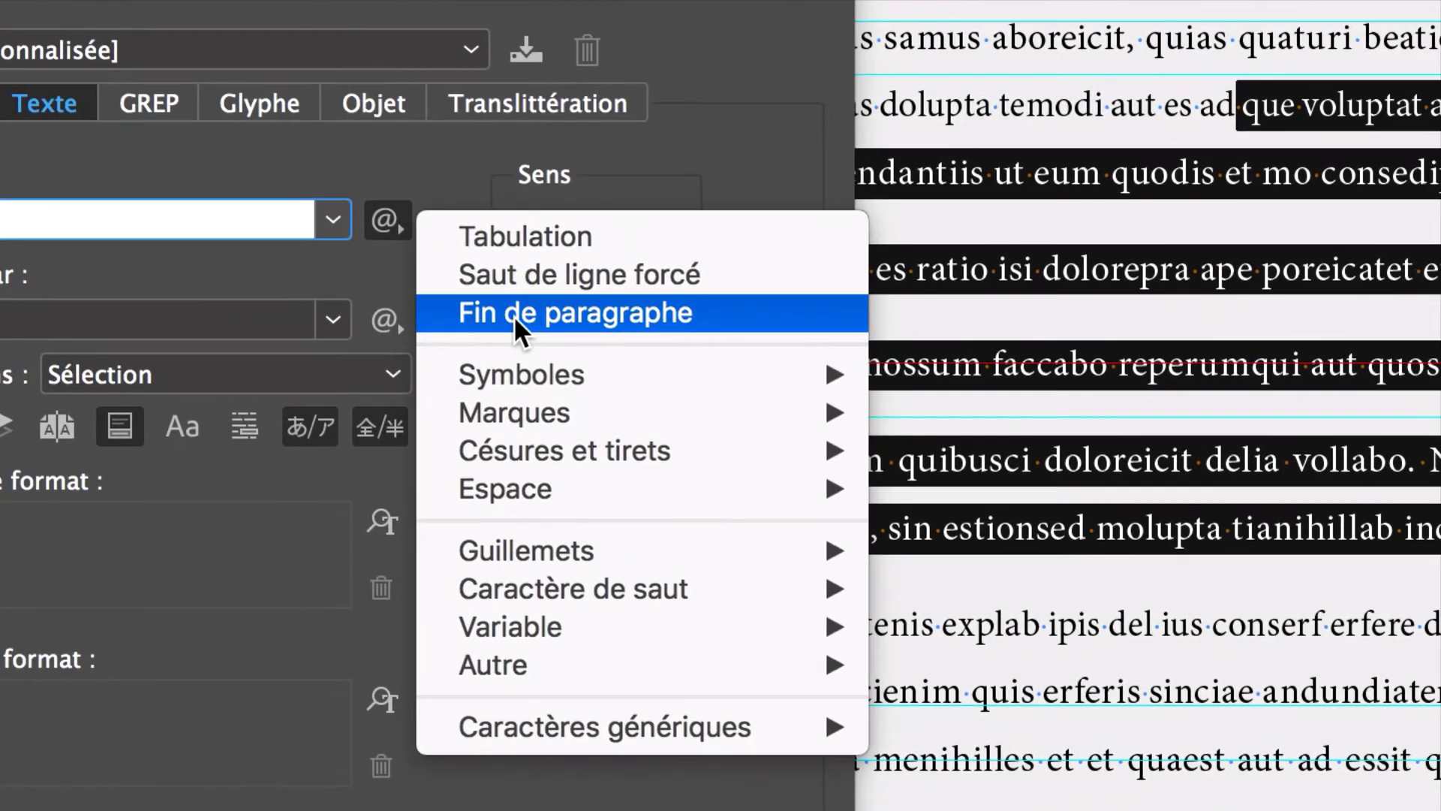
pyautogui.click(507, 316)
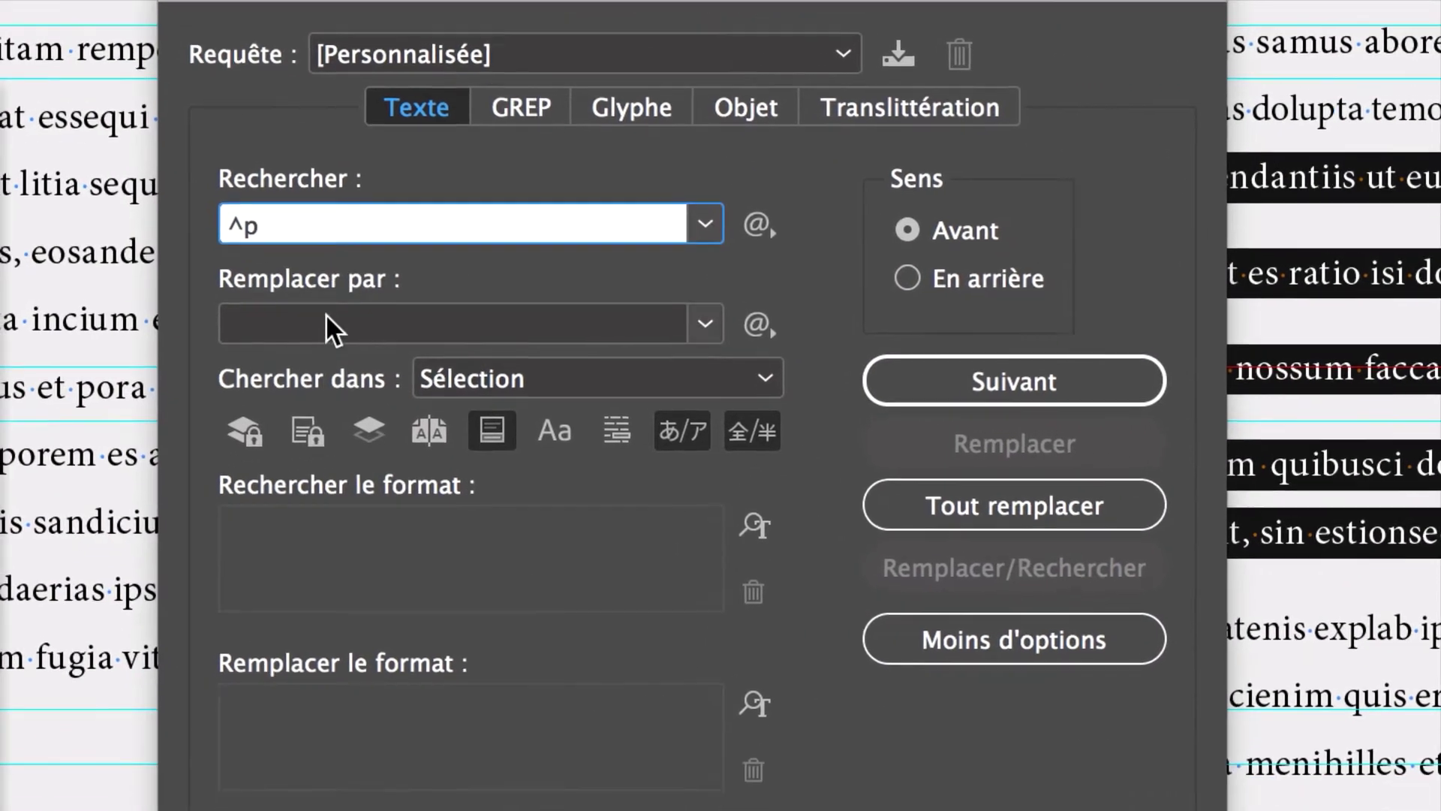
# Step: Set the replacement text to a single space and limit the search to the selection, keeping ^p as the search term
pyautogui.click(309, 381)
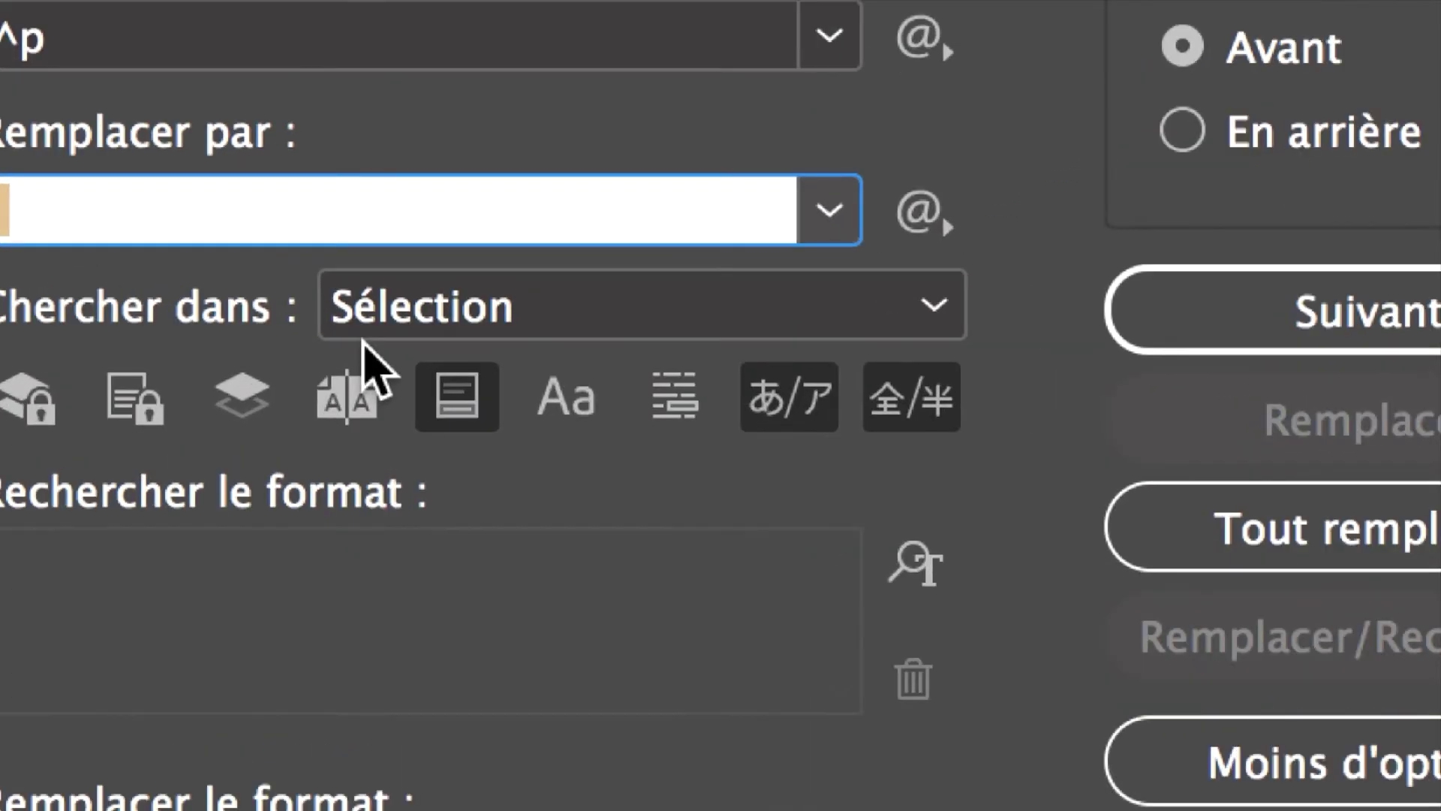
pyautogui.click(376, 329)
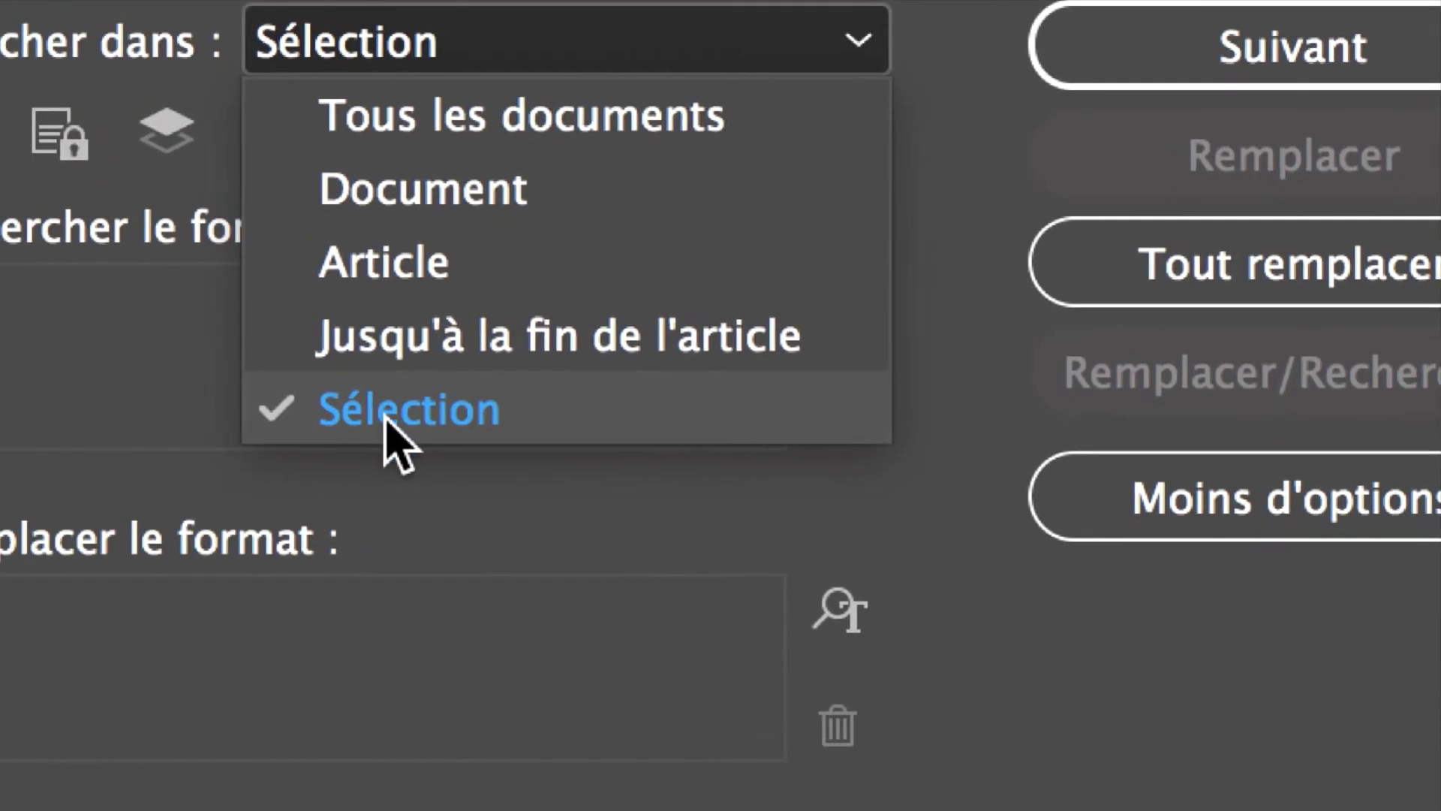
pyautogui.click(392, 424)
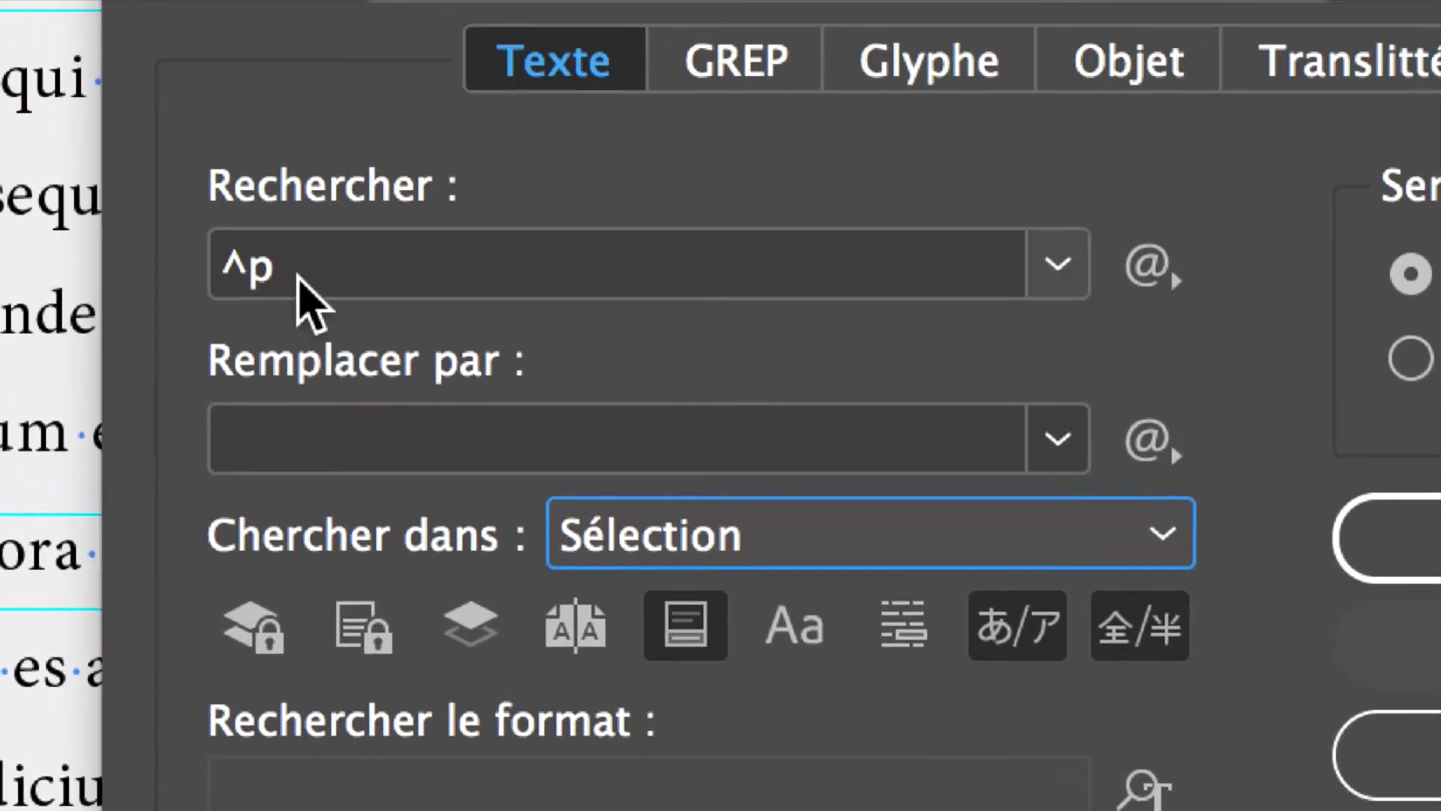
pyautogui.doubleClick(4, 60)
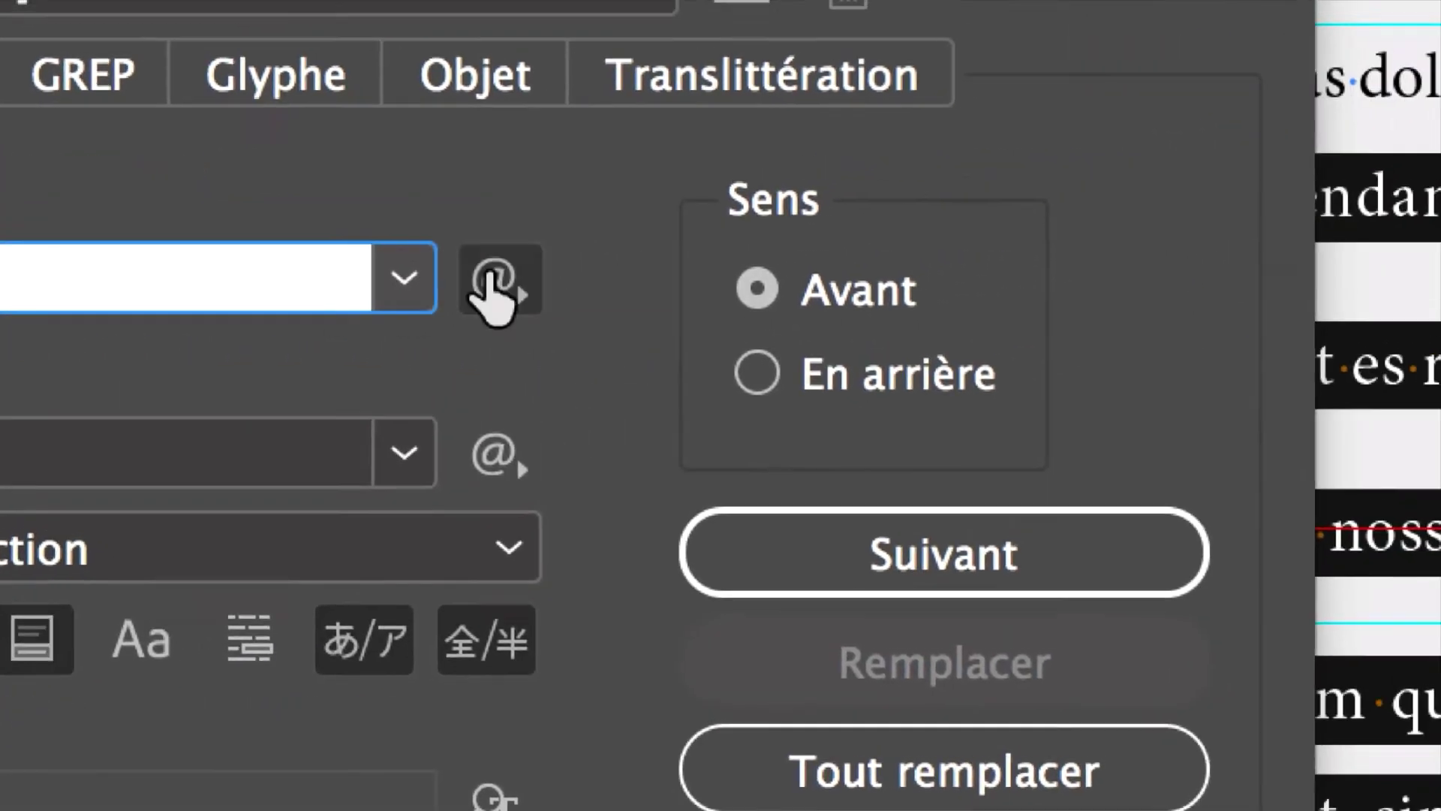
pyautogui.click(833, 259)
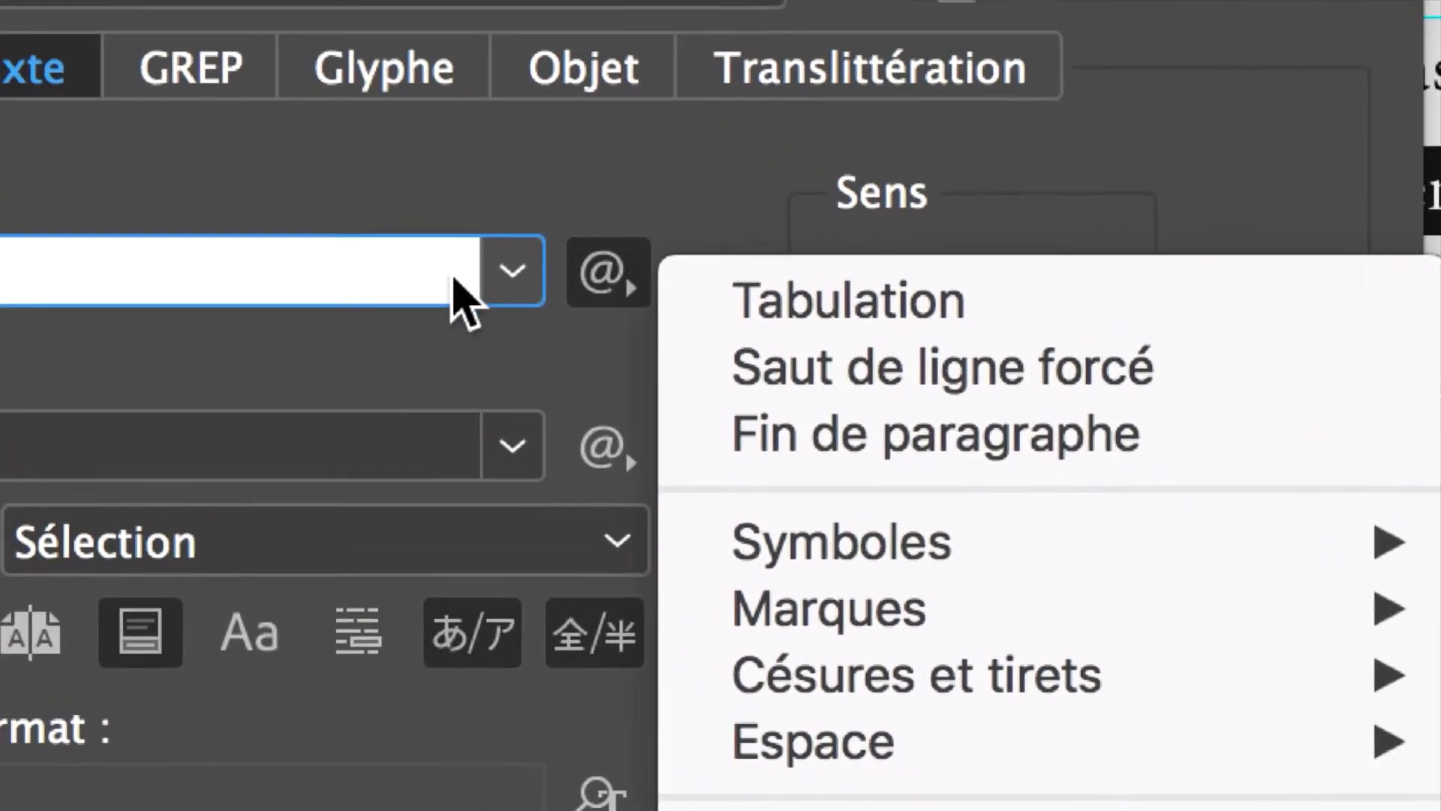
pyautogui.click(458, 300)
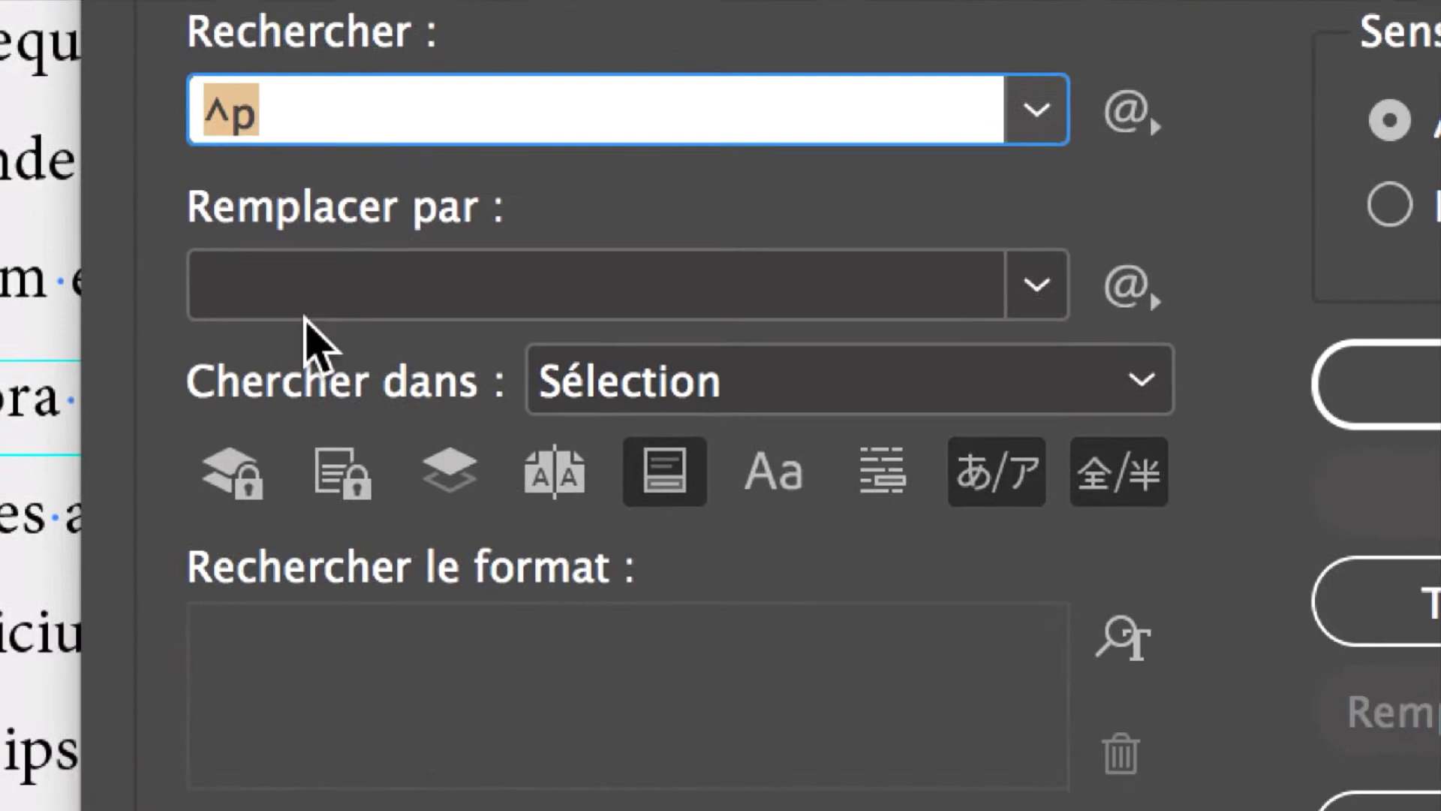
# Step: Replace all paragraph ends in the selected page 3 text with spaces, and close the find/replace dialog
pyautogui.click(297, 301)
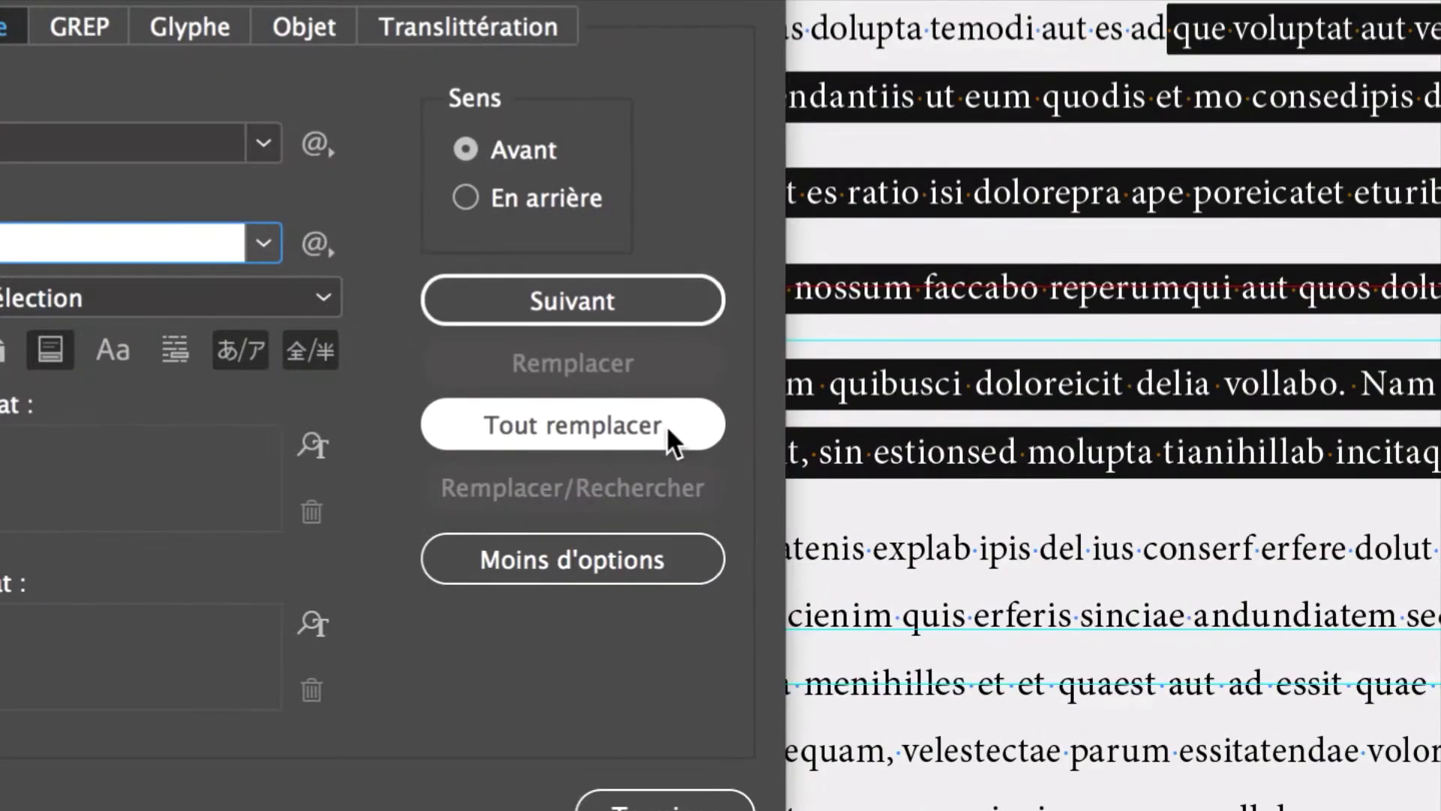
pyautogui.click(670, 433)
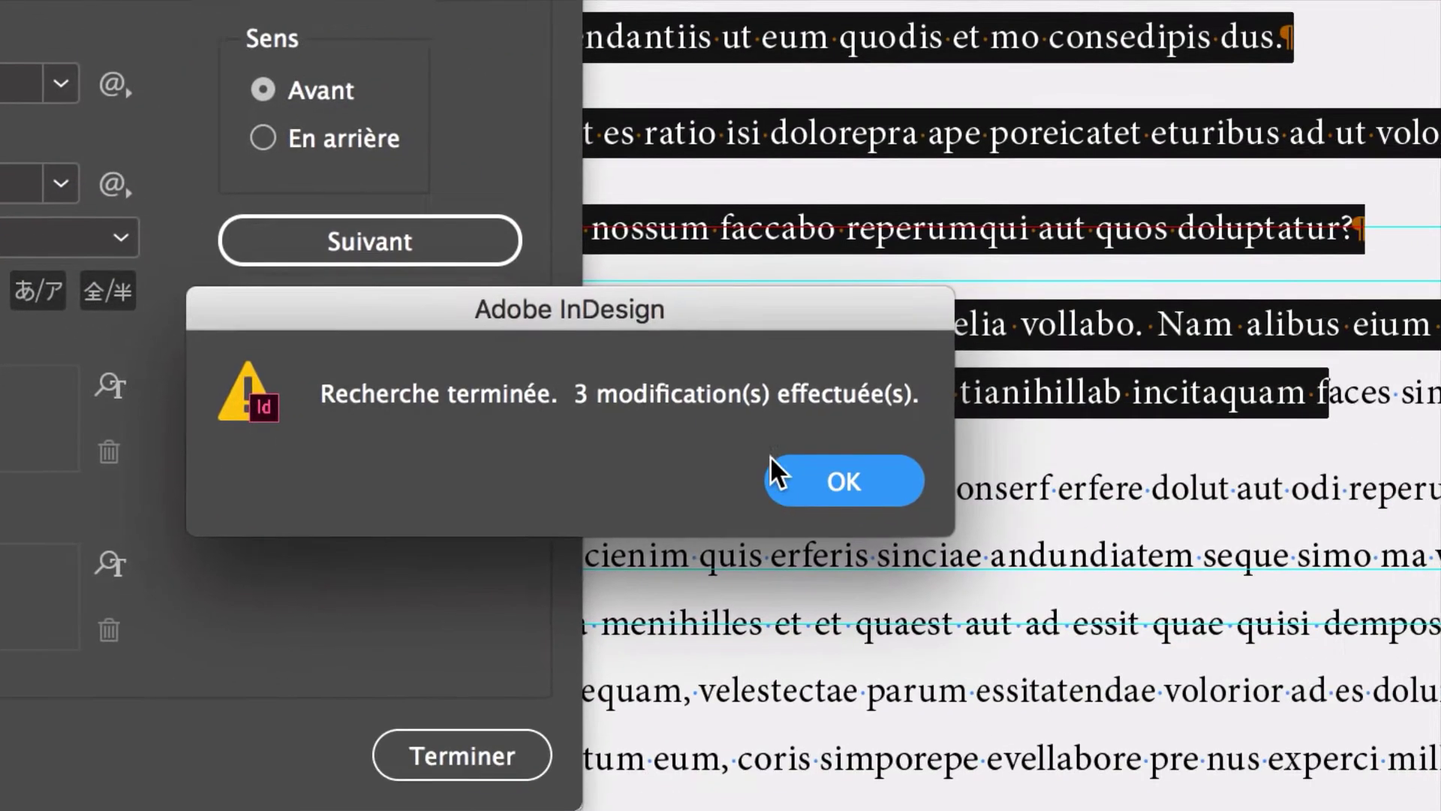
pyautogui.click(830, 479)
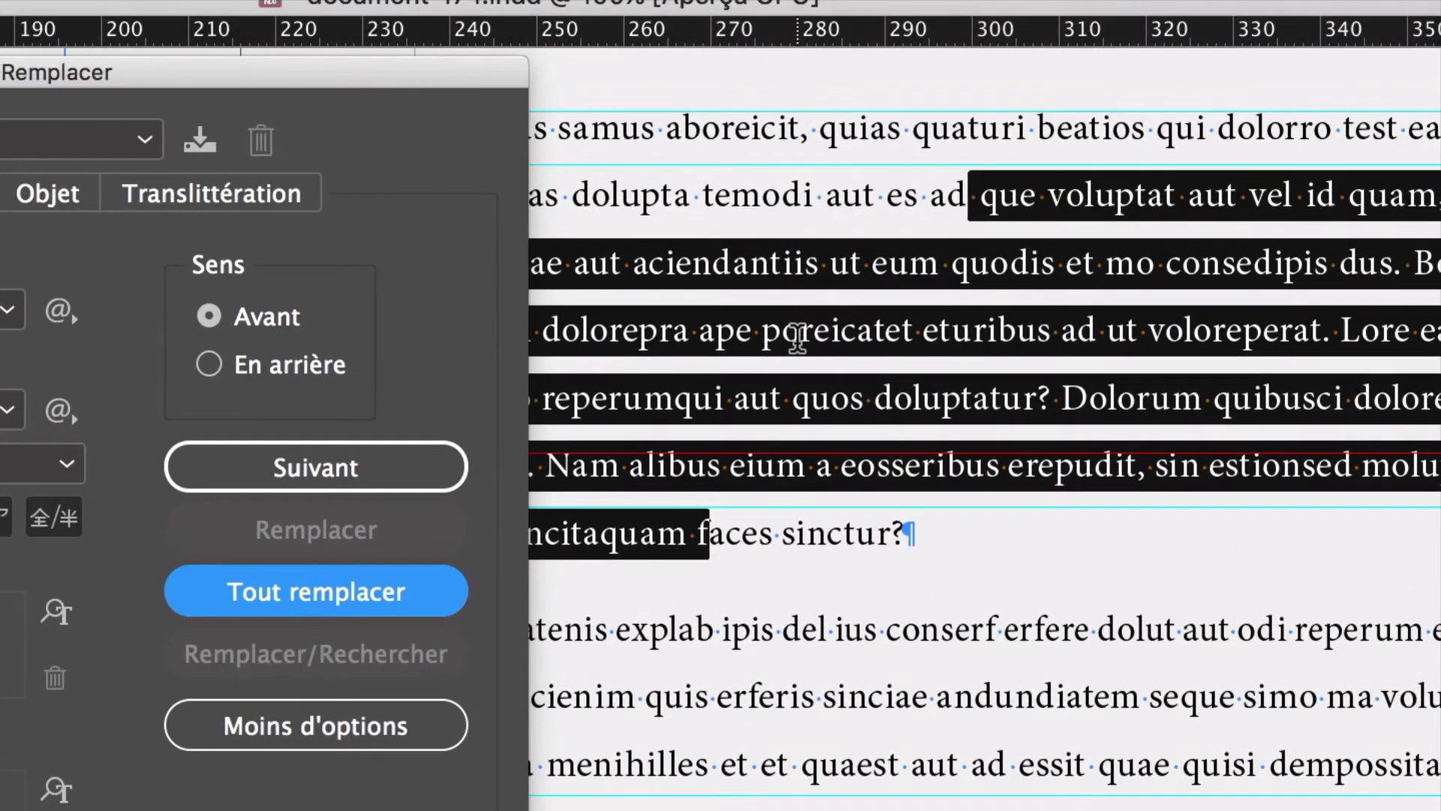
pyautogui.click(797, 338)
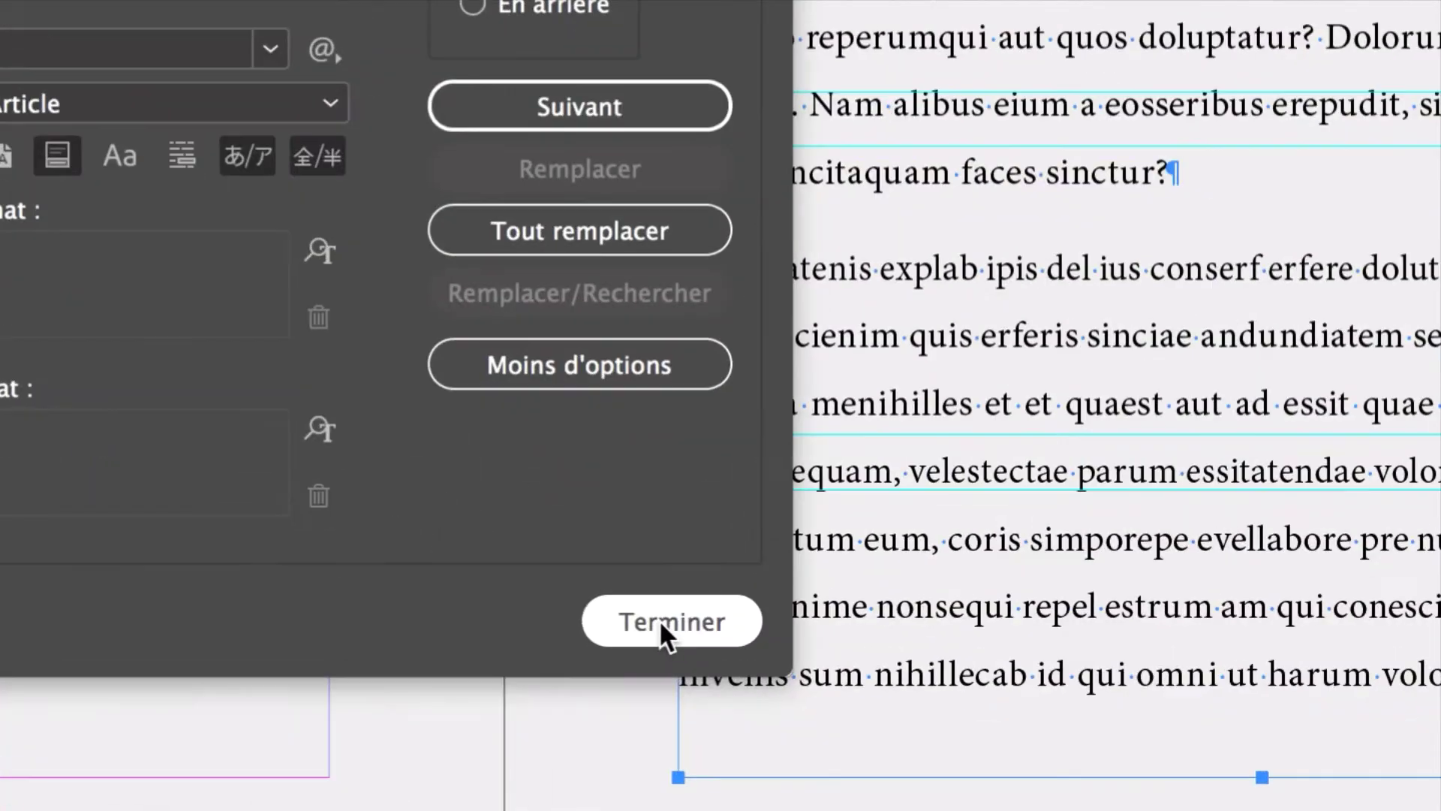
pyautogui.click(662, 625)
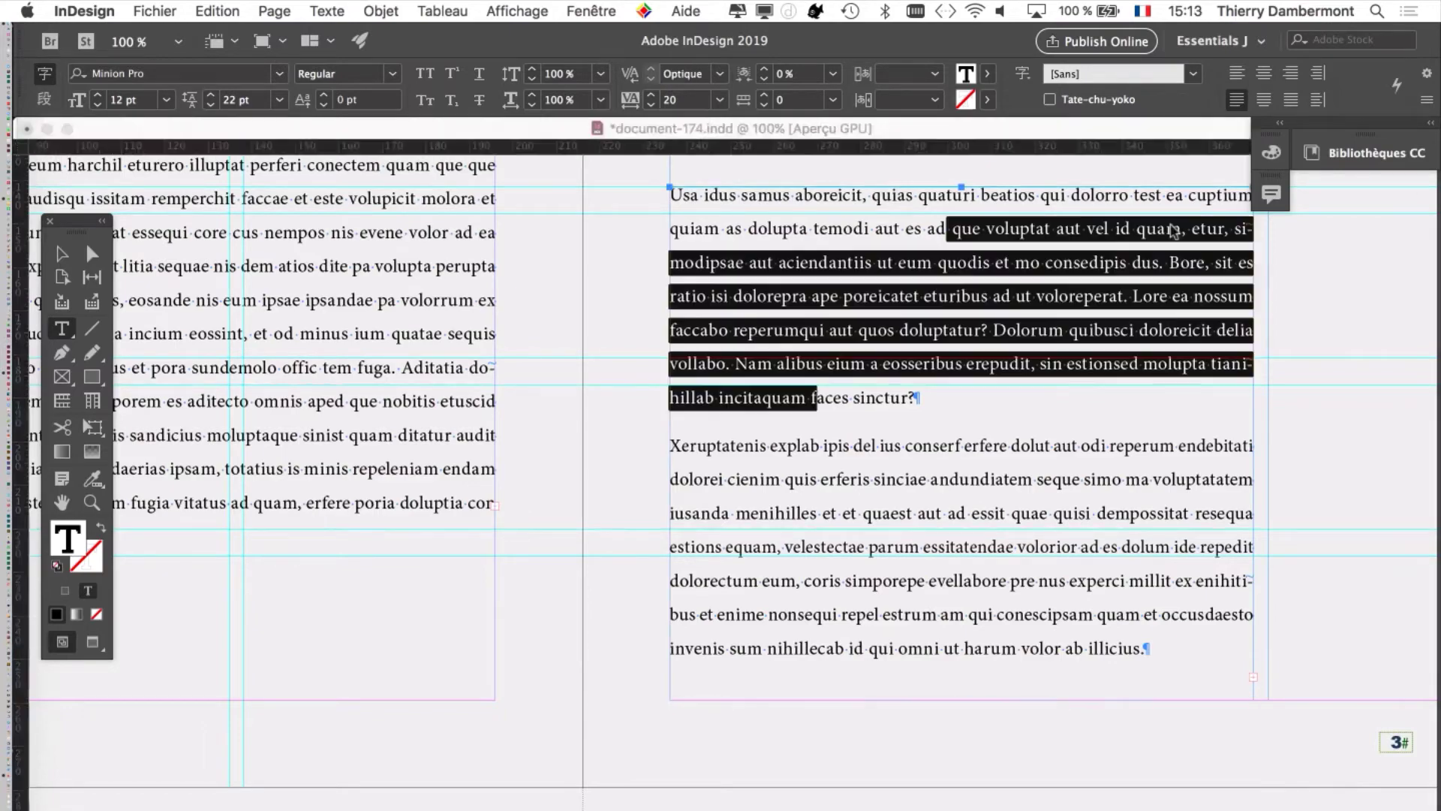
# Step: Save the document as document-175.indd in the Dossier document-170 folder
pyautogui.click(164, 12)
pyautogui.click(250, 164)
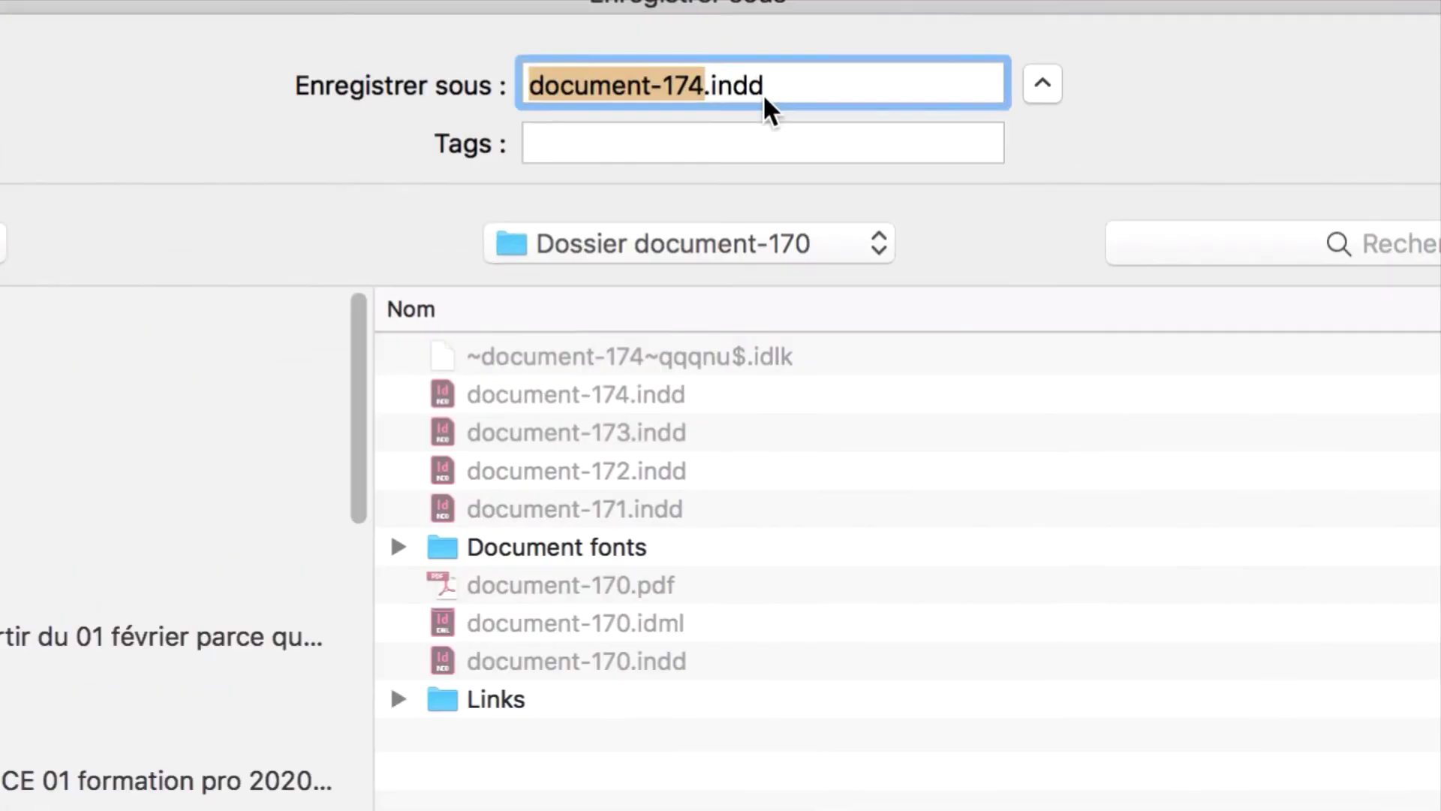
pyautogui.click(733, 91)
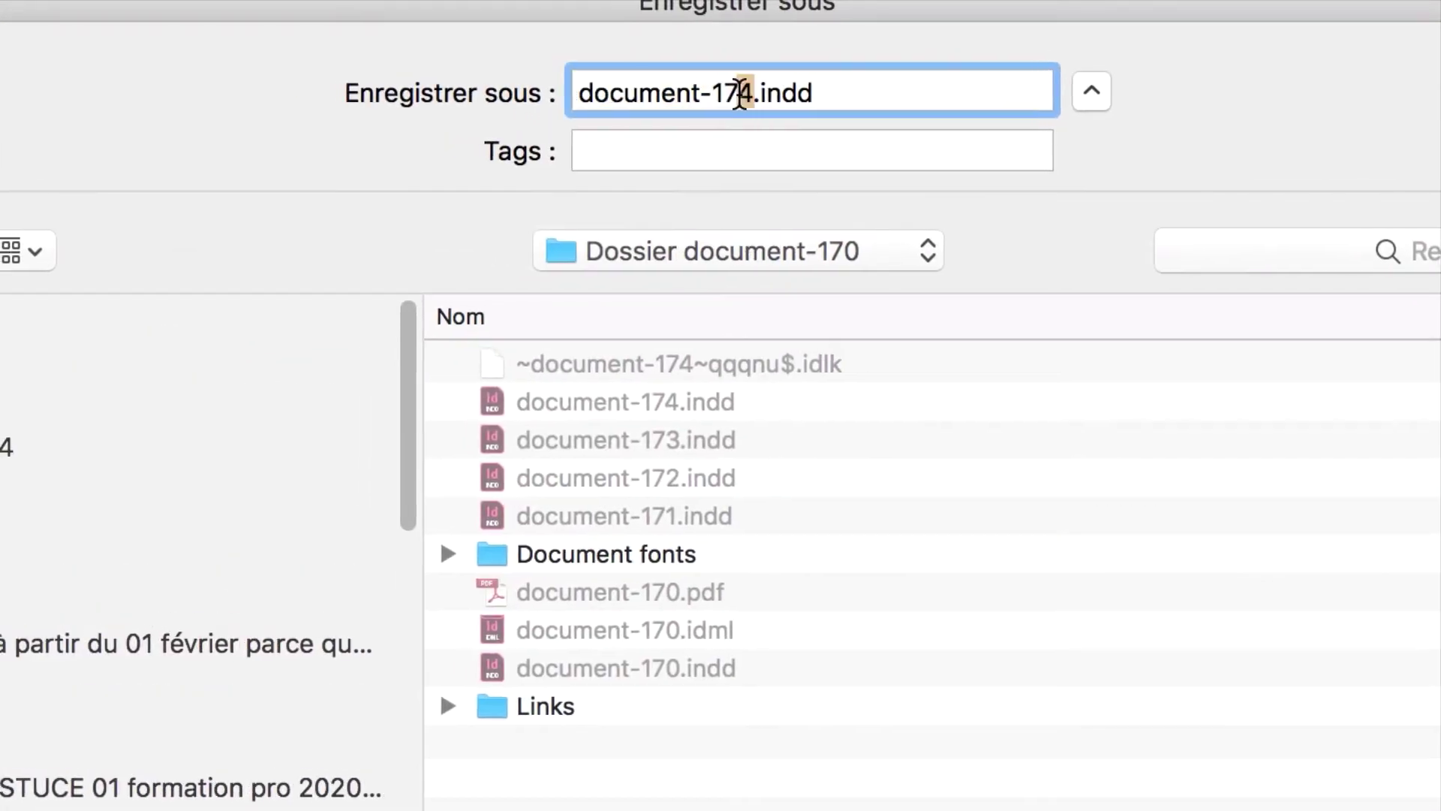
pyautogui.press('BackSpace')
pyautogui.write('5')
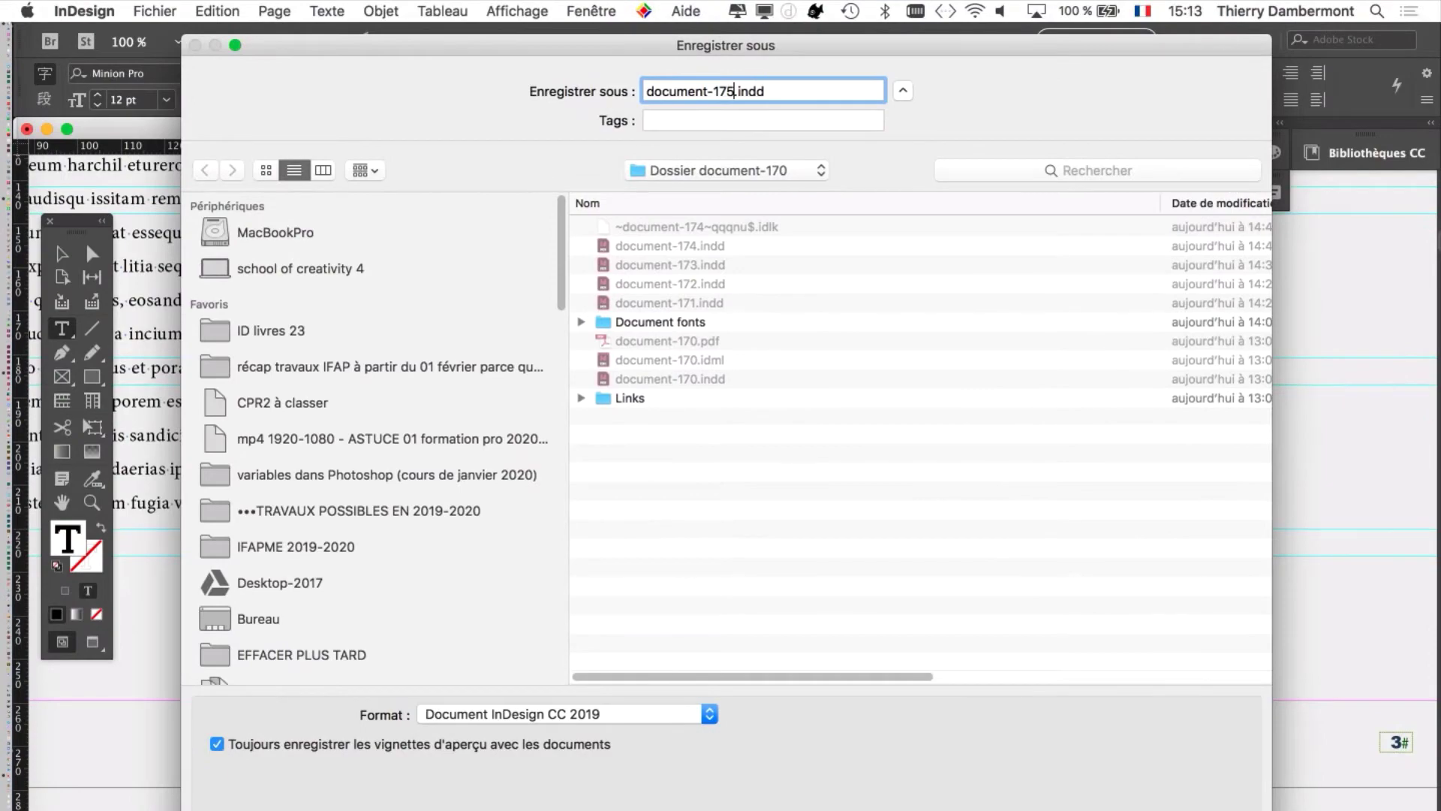
pyautogui.press('Return')
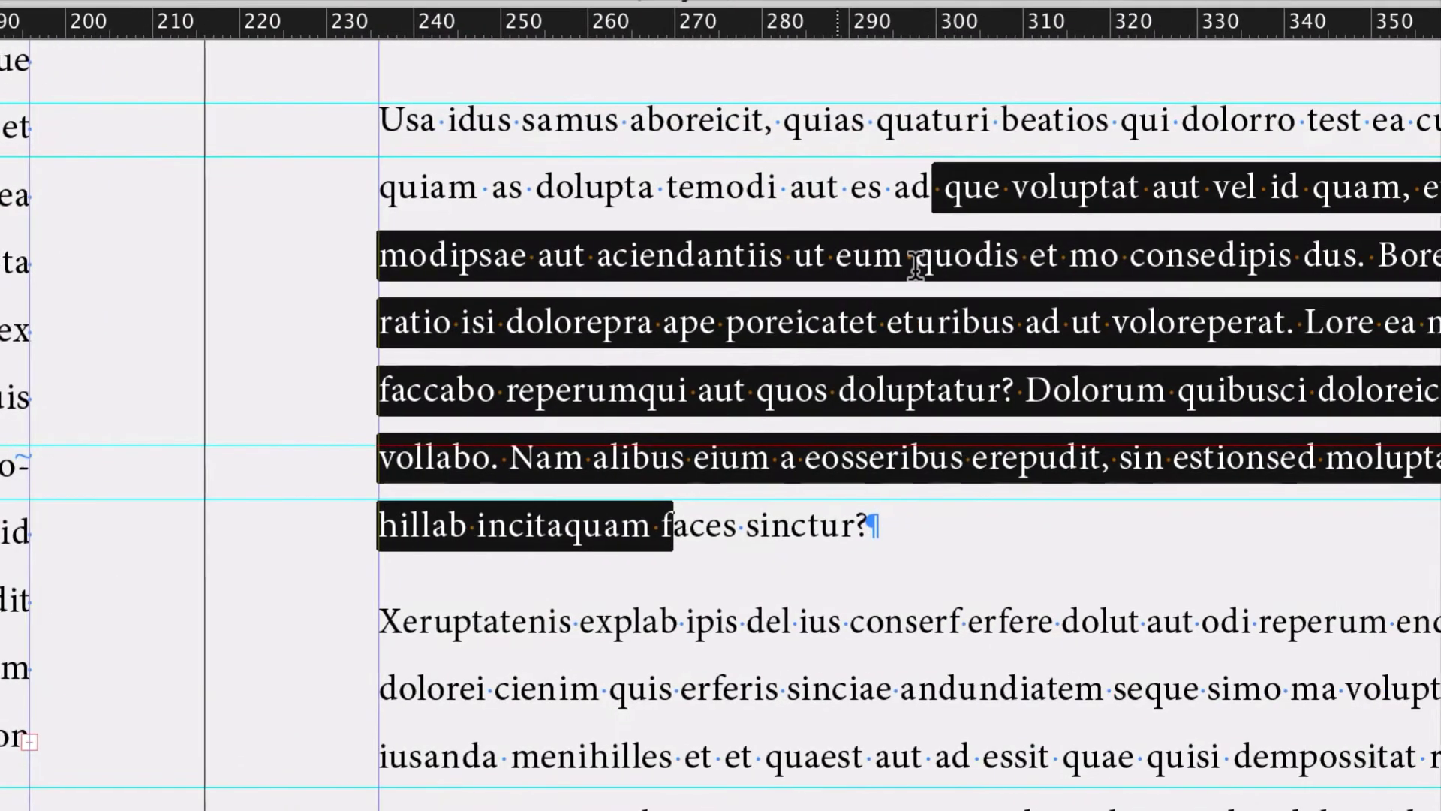
# Step: Place the text cursor in the merged first paragraph on page 3 and display the character styles, clear of that text
pyautogui.click(940, 268)
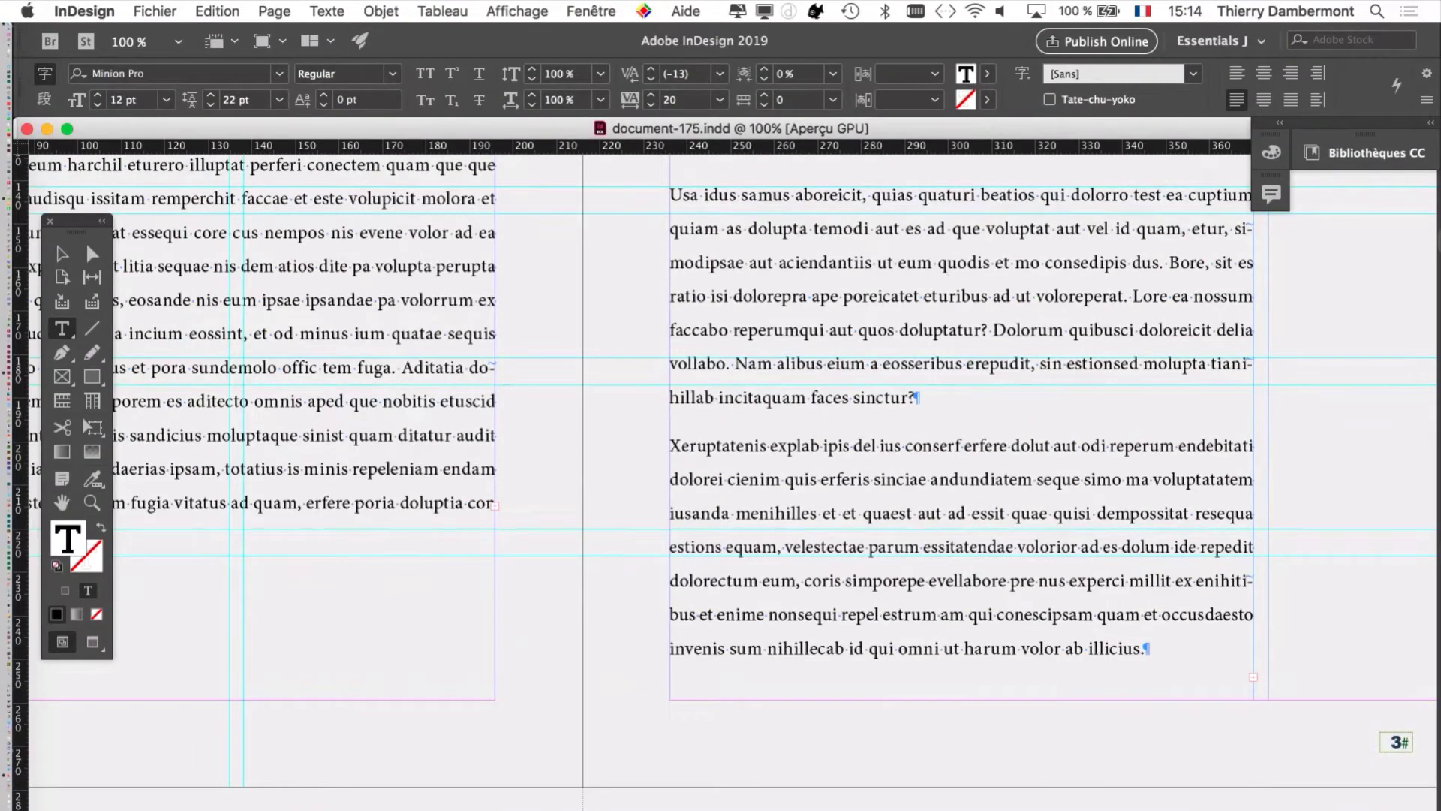
pyautogui.click(327, 11)
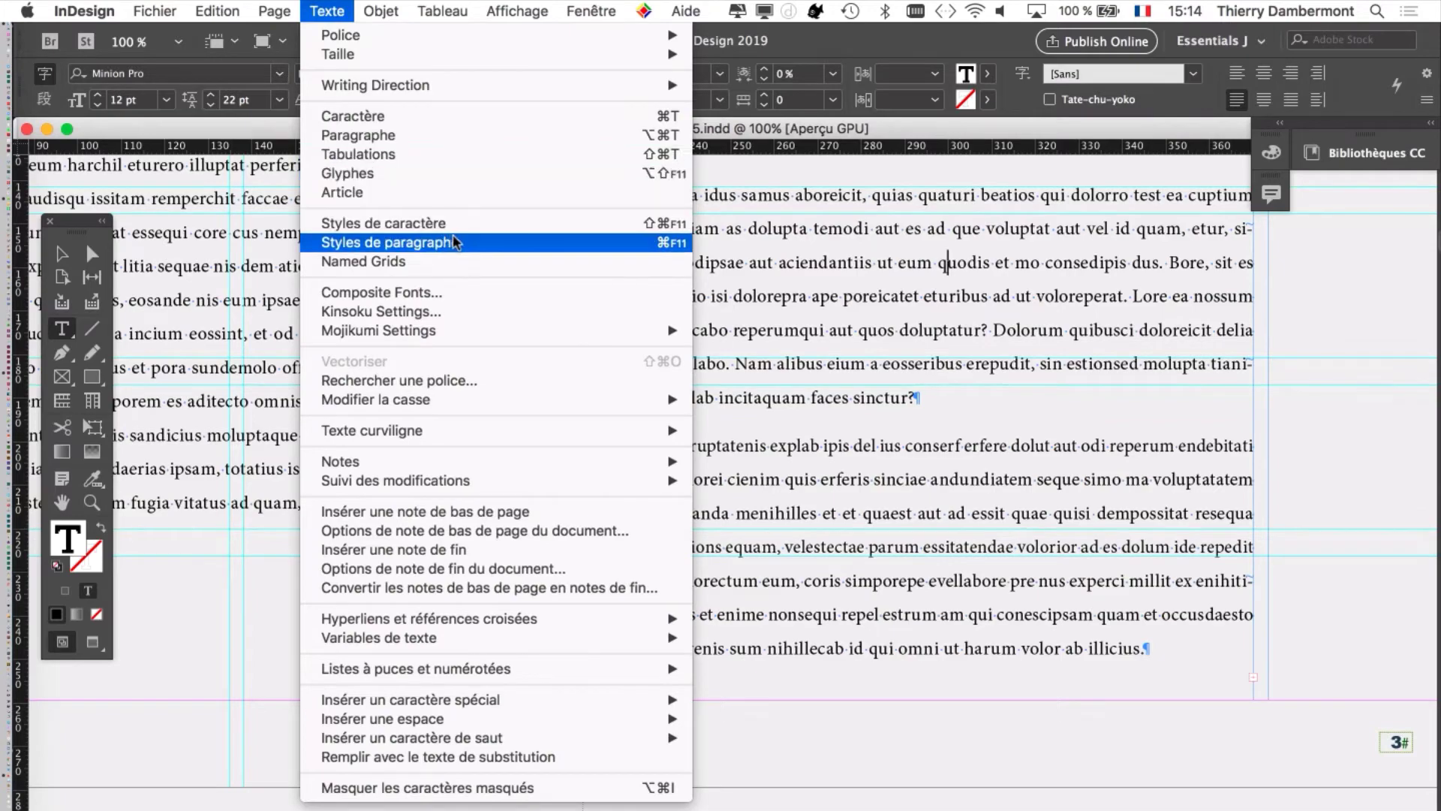
pyautogui.press('Up')
pyautogui.press('Up')
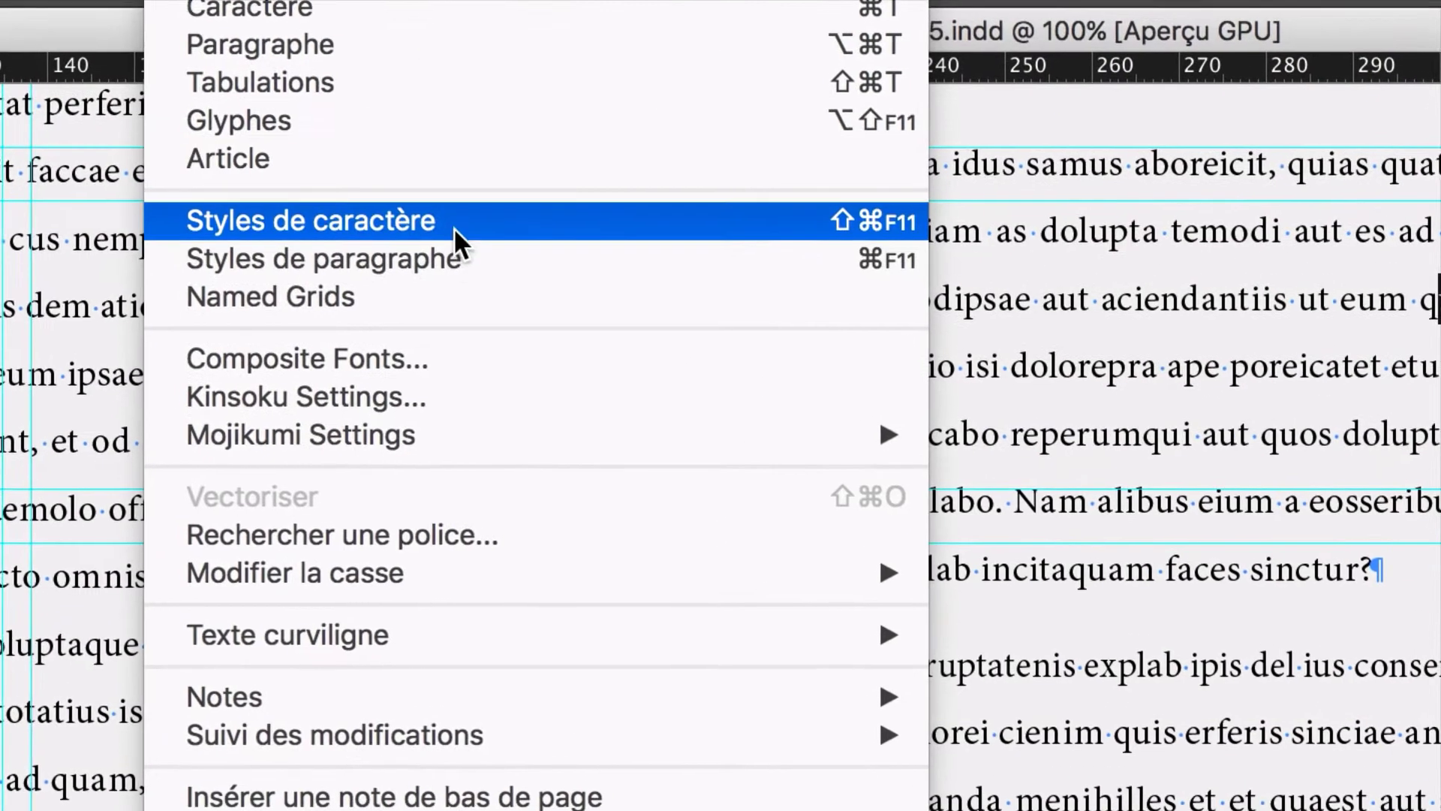
pyautogui.click(458, 224)
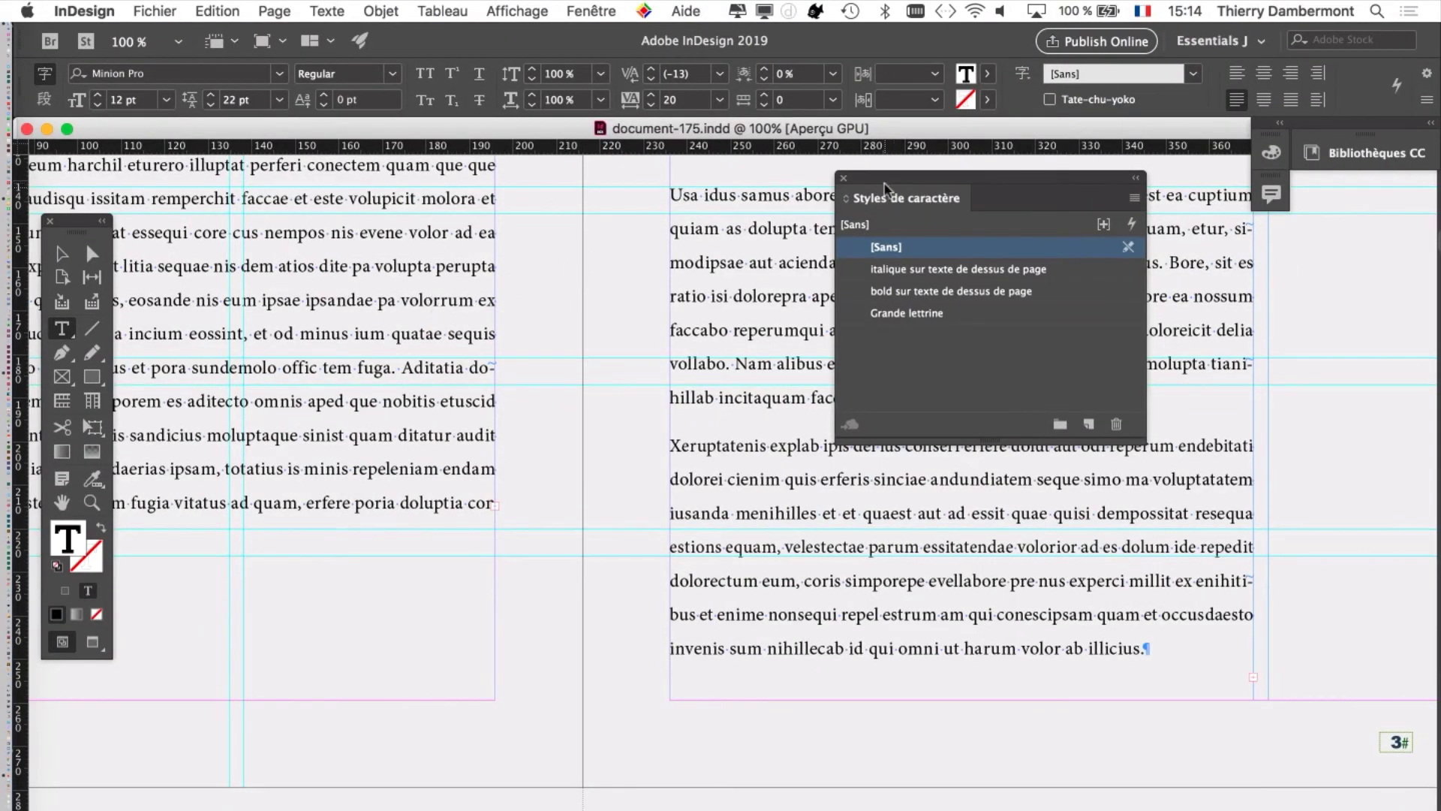
pyautogui.moveTo(891, 187); pyautogui.dragTo(337, 242)
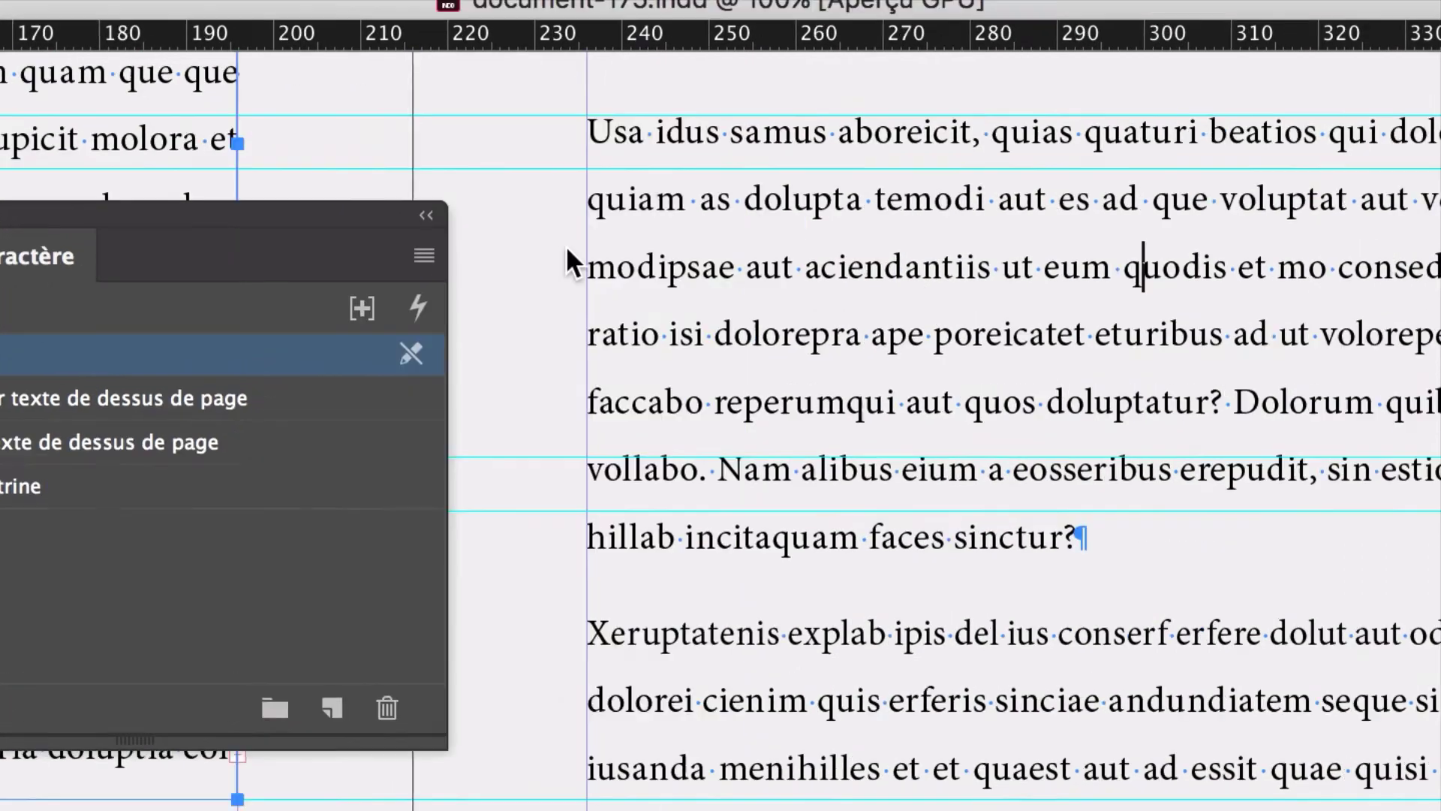
pyautogui.click(425, 255)
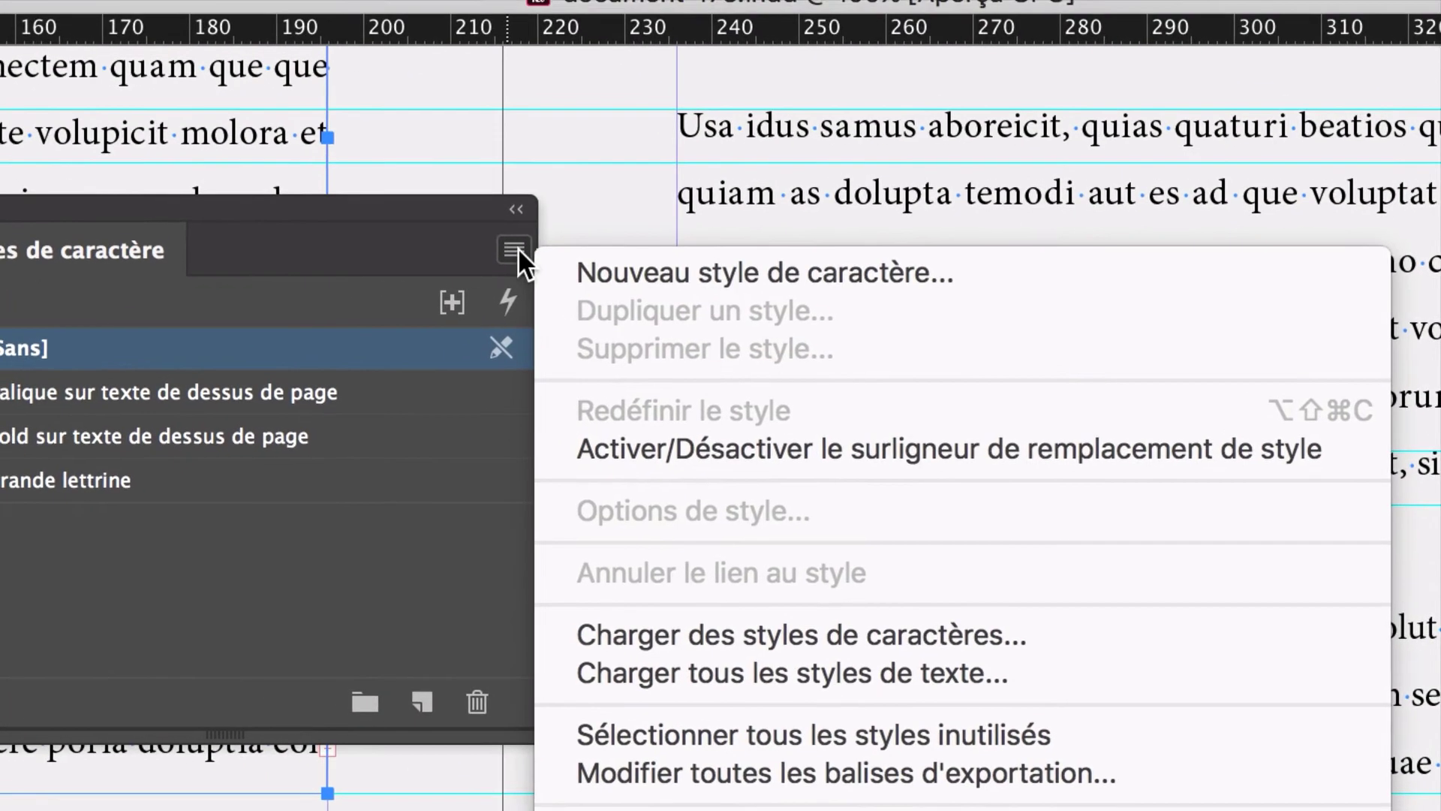
pyautogui.click(496, 241)
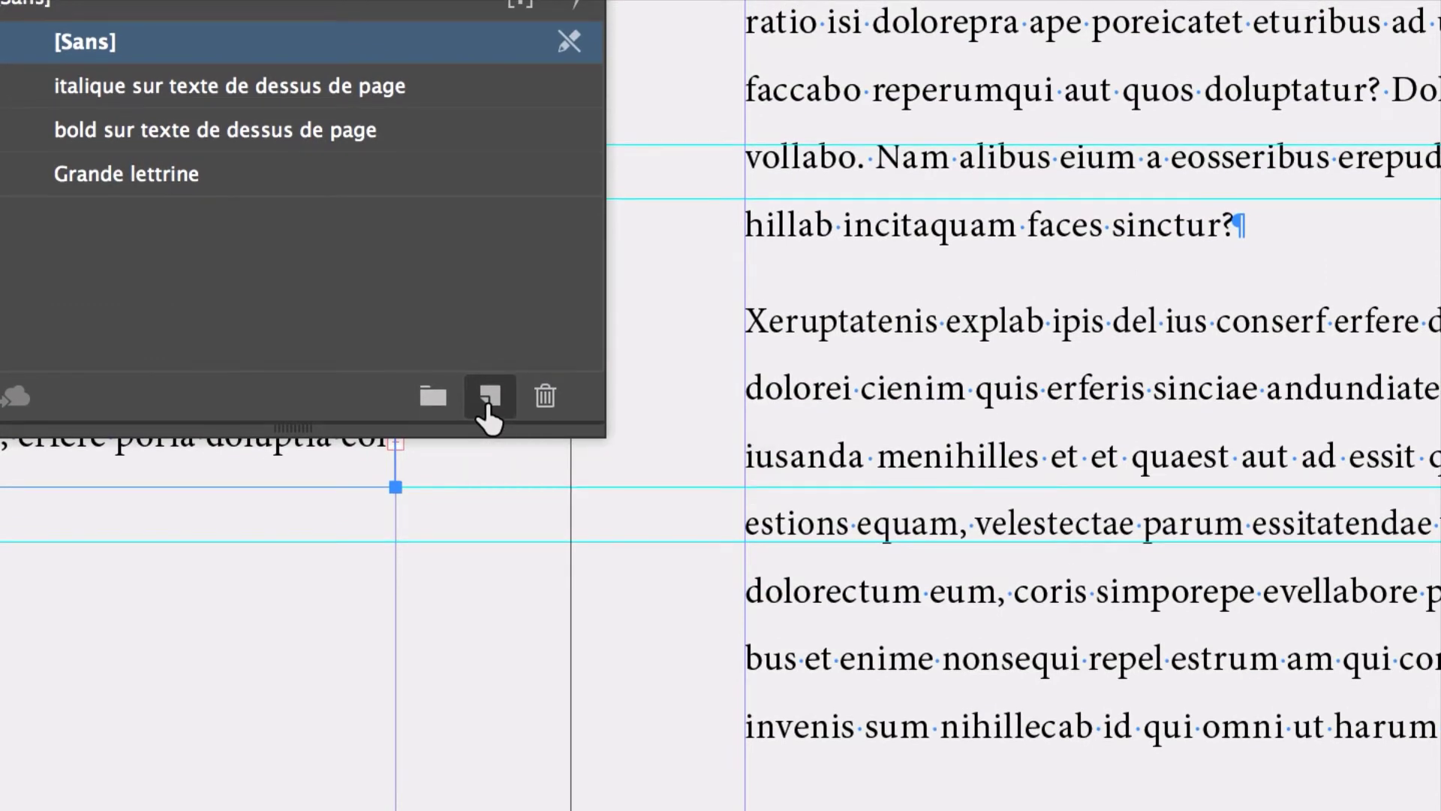
pyautogui.keyDown('alt'); pyautogui.click(486, 405); pyautogui.keyUp('alt')
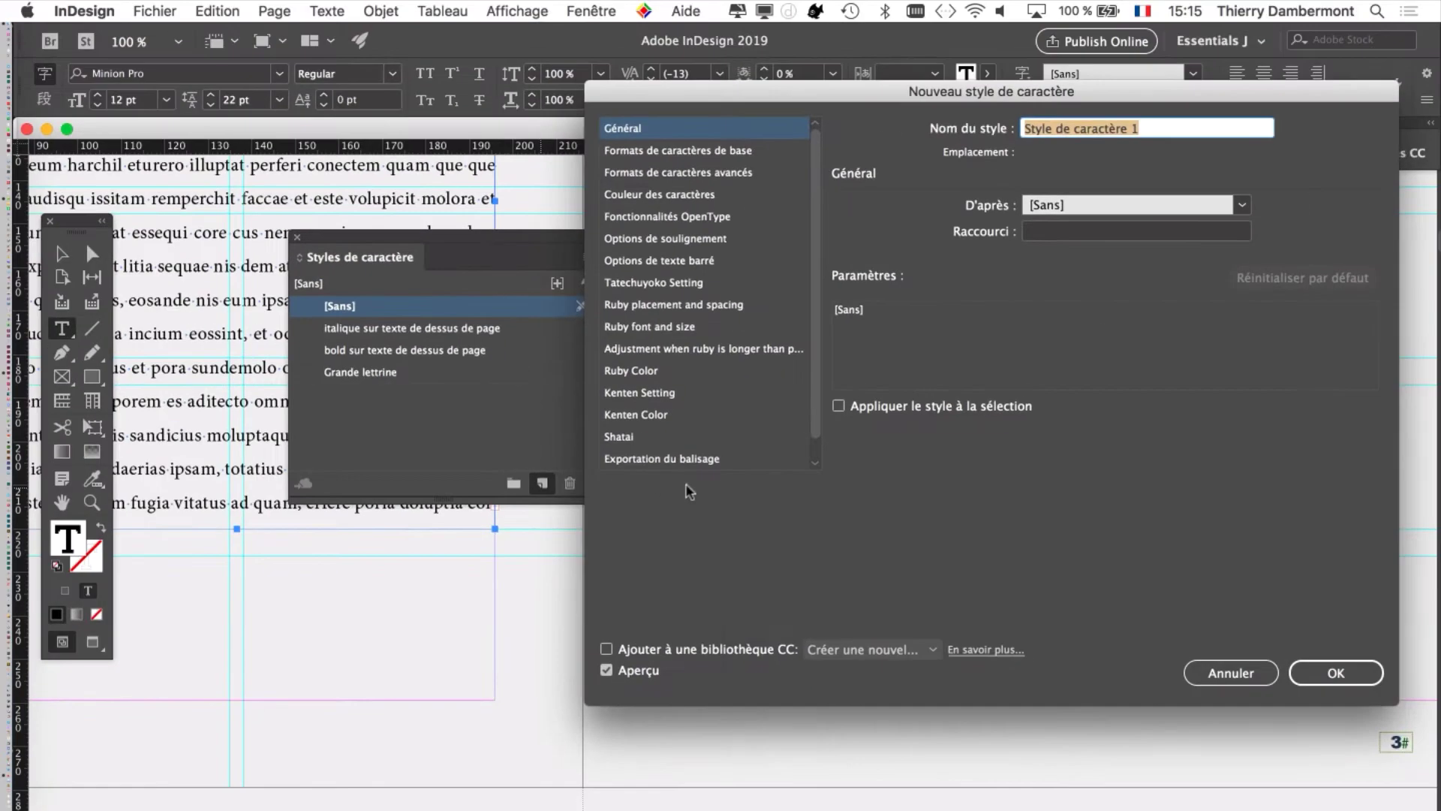
pyautogui.click(1231, 672)
# Step: Create a new character style and select it in the list of character styles
pyautogui.click(542, 482)
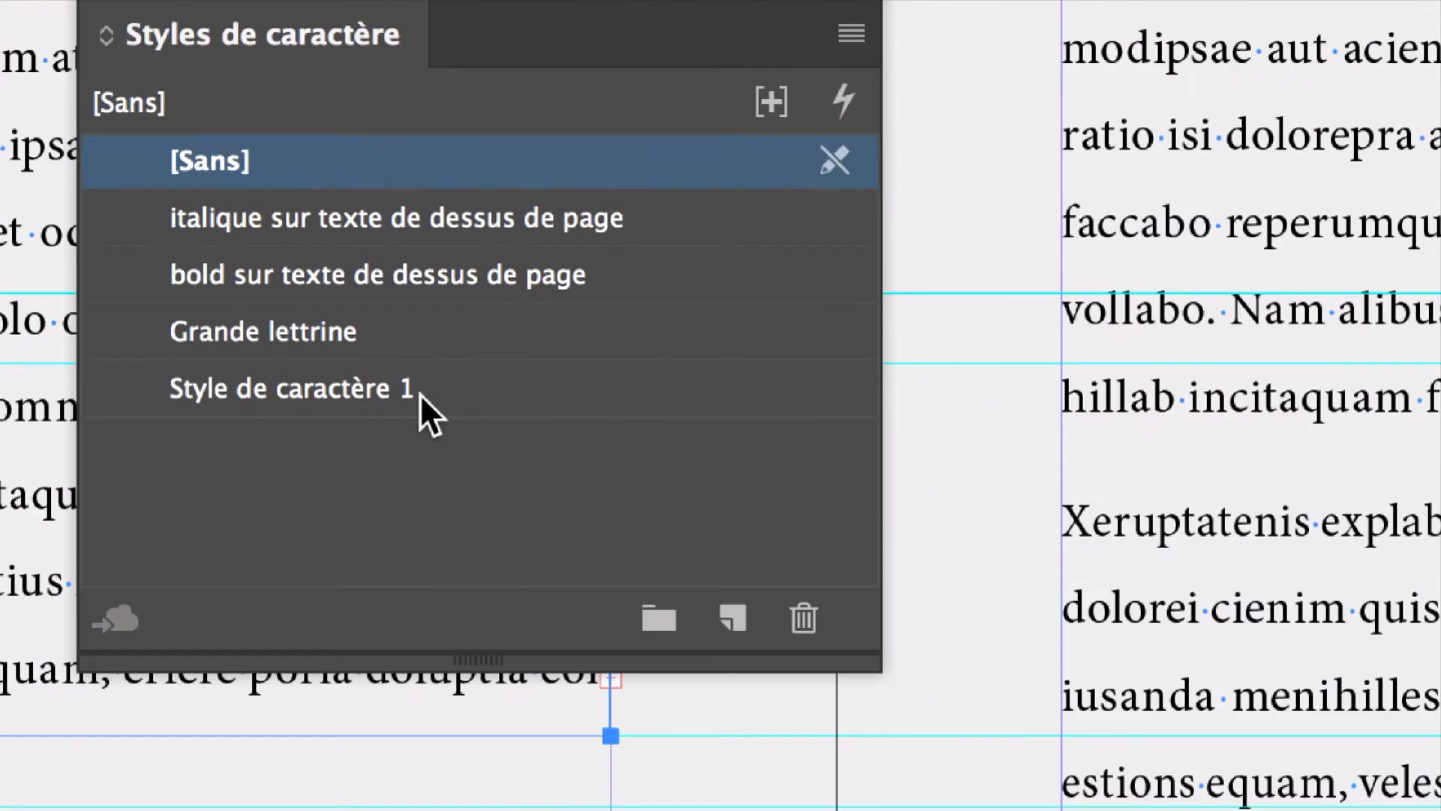
pyautogui.click(439, 395)
pyautogui.click(446, 391)
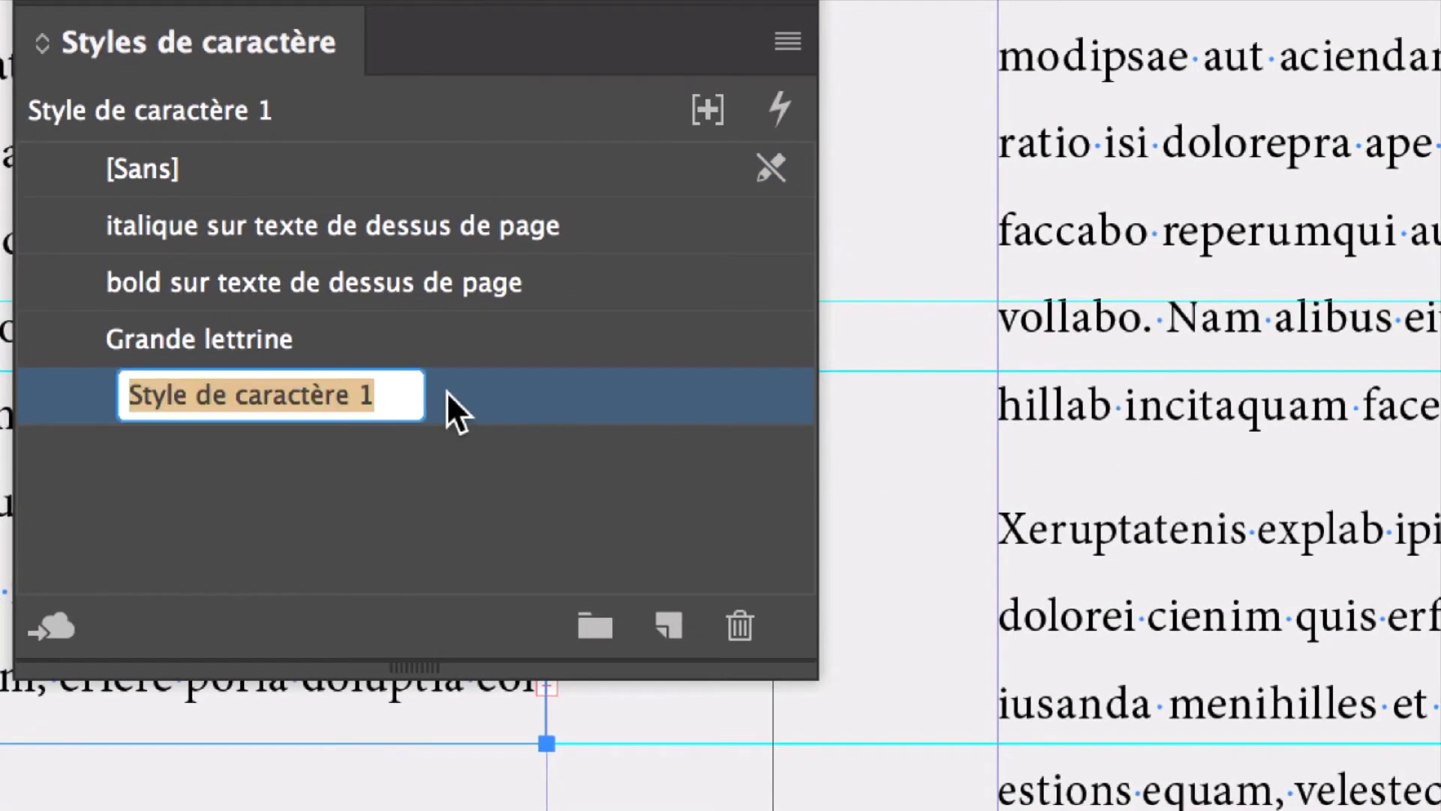
pyautogui.press('Return')
# Step: Rename the new character style as Grande lettrine (style imbriqué)
pyautogui.doubleClick(458, 390)
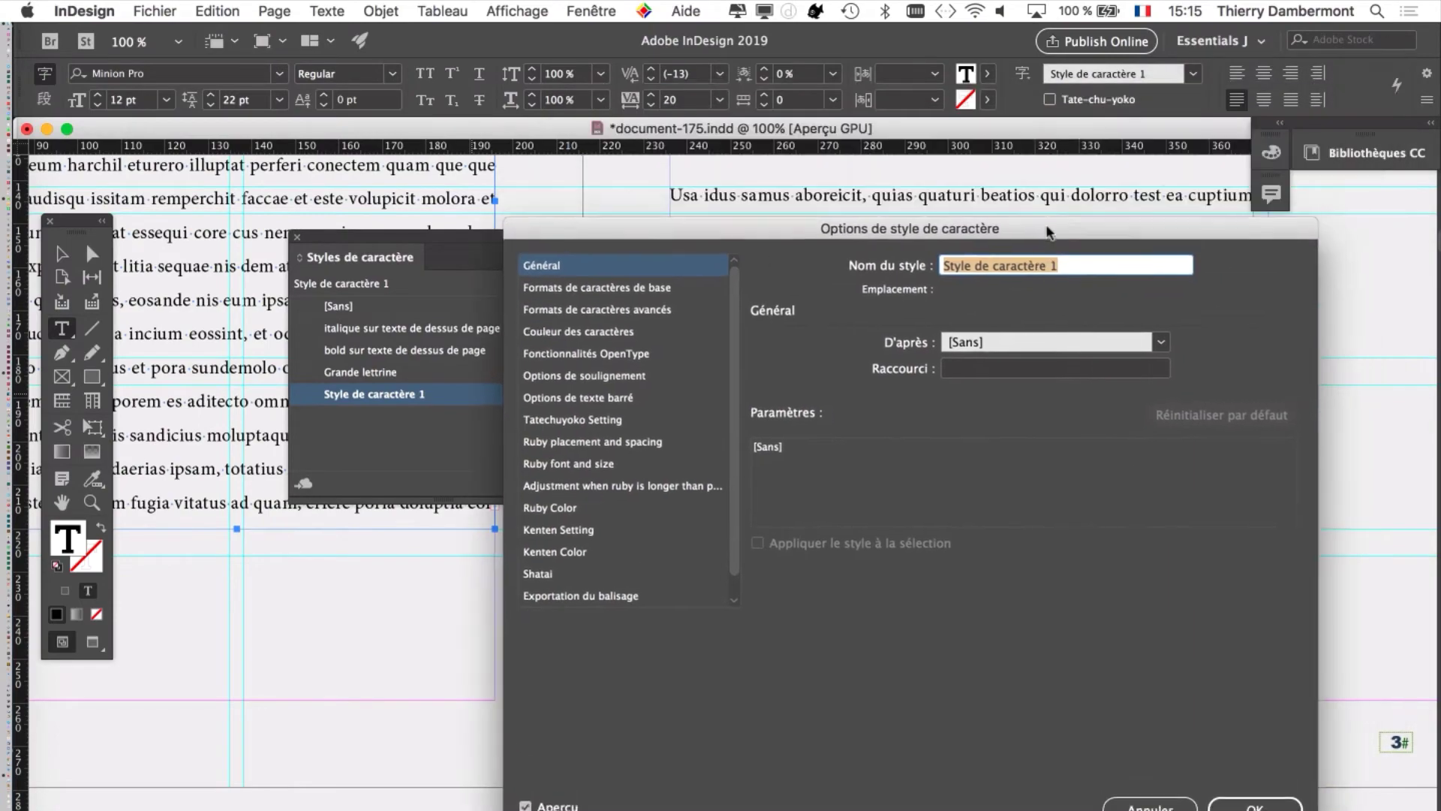
pyautogui.moveTo(1048, 231); pyautogui.dragTo(1056, 181)
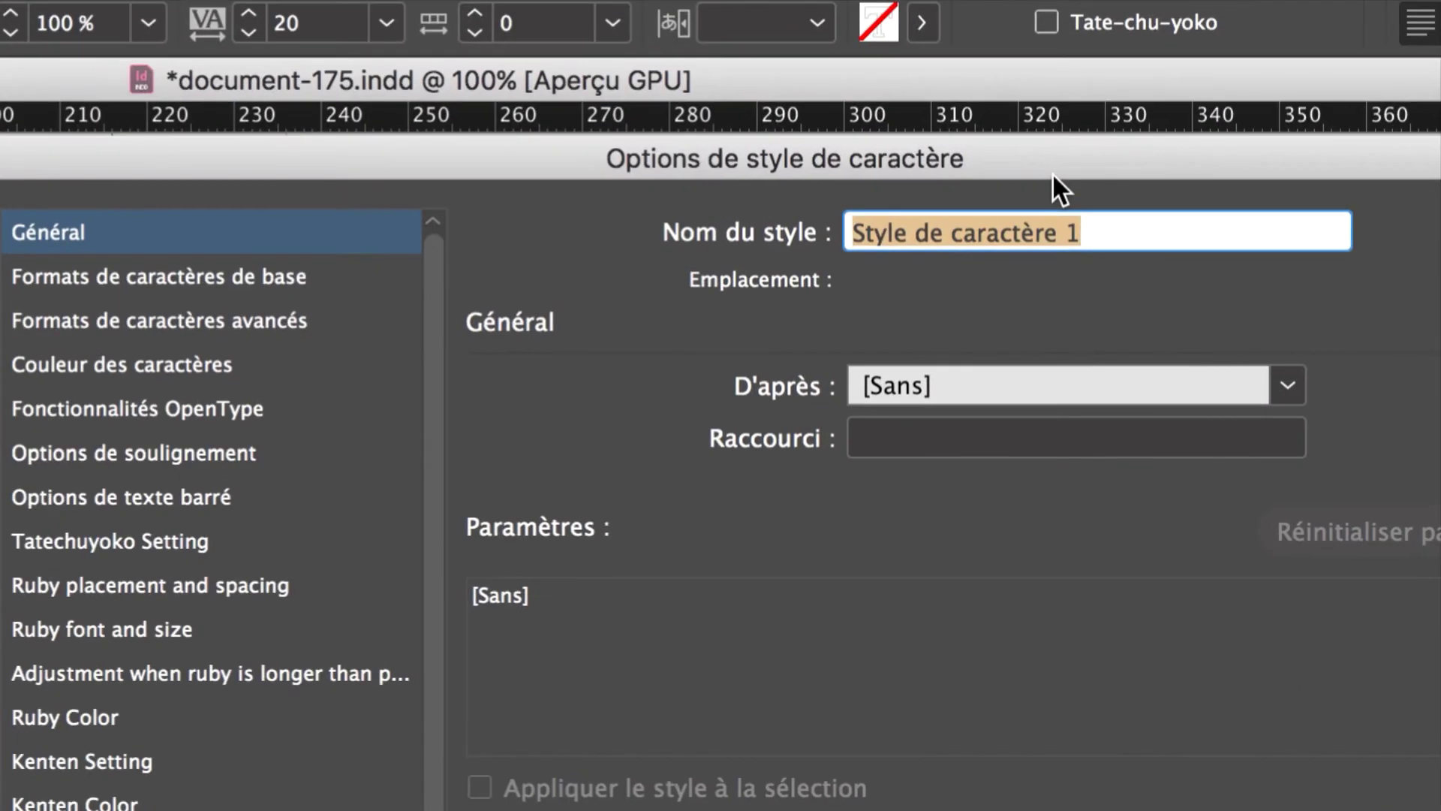
pyautogui.write('Grande lettr')
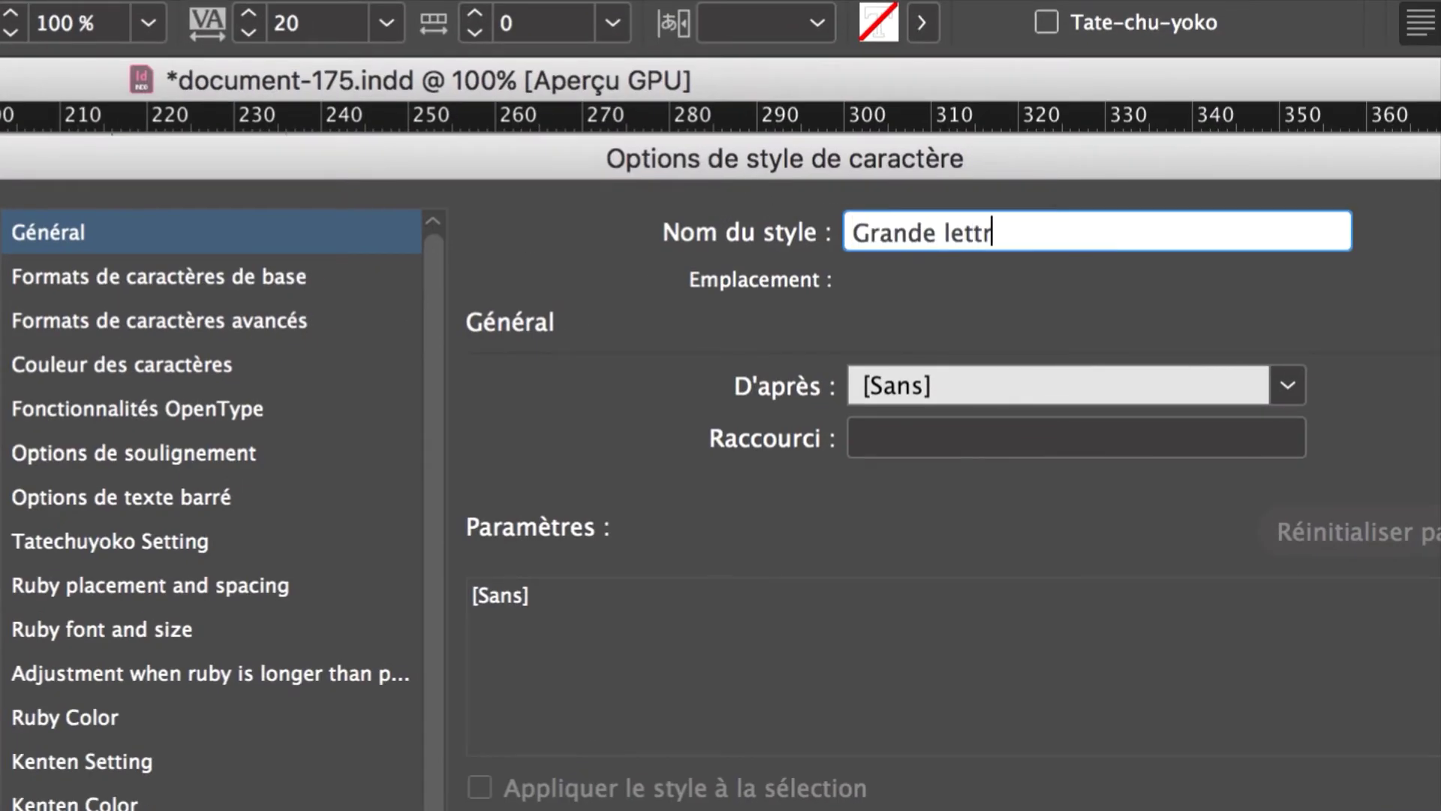
pyautogui.write('ine (sty')
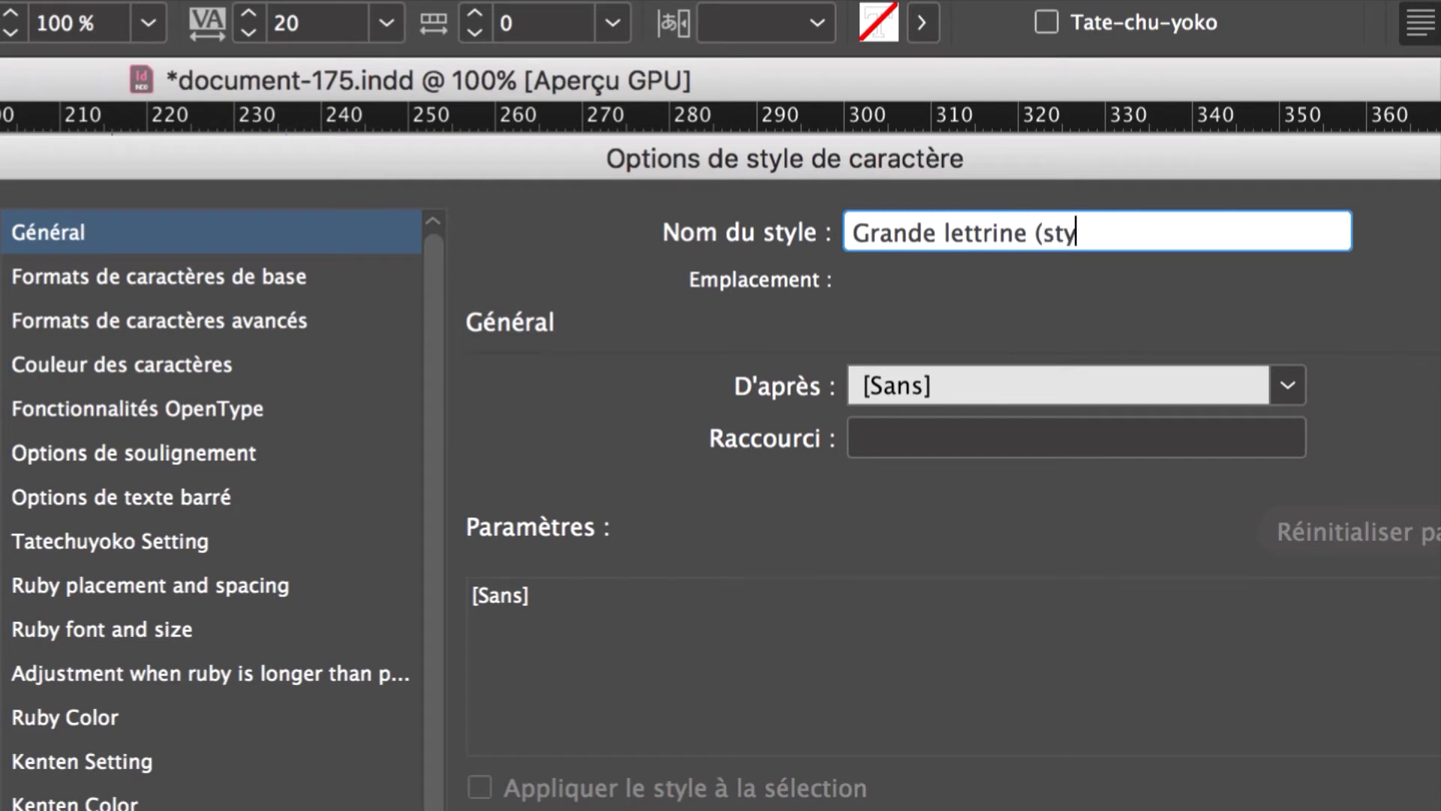
pyautogui.write('le imbr')
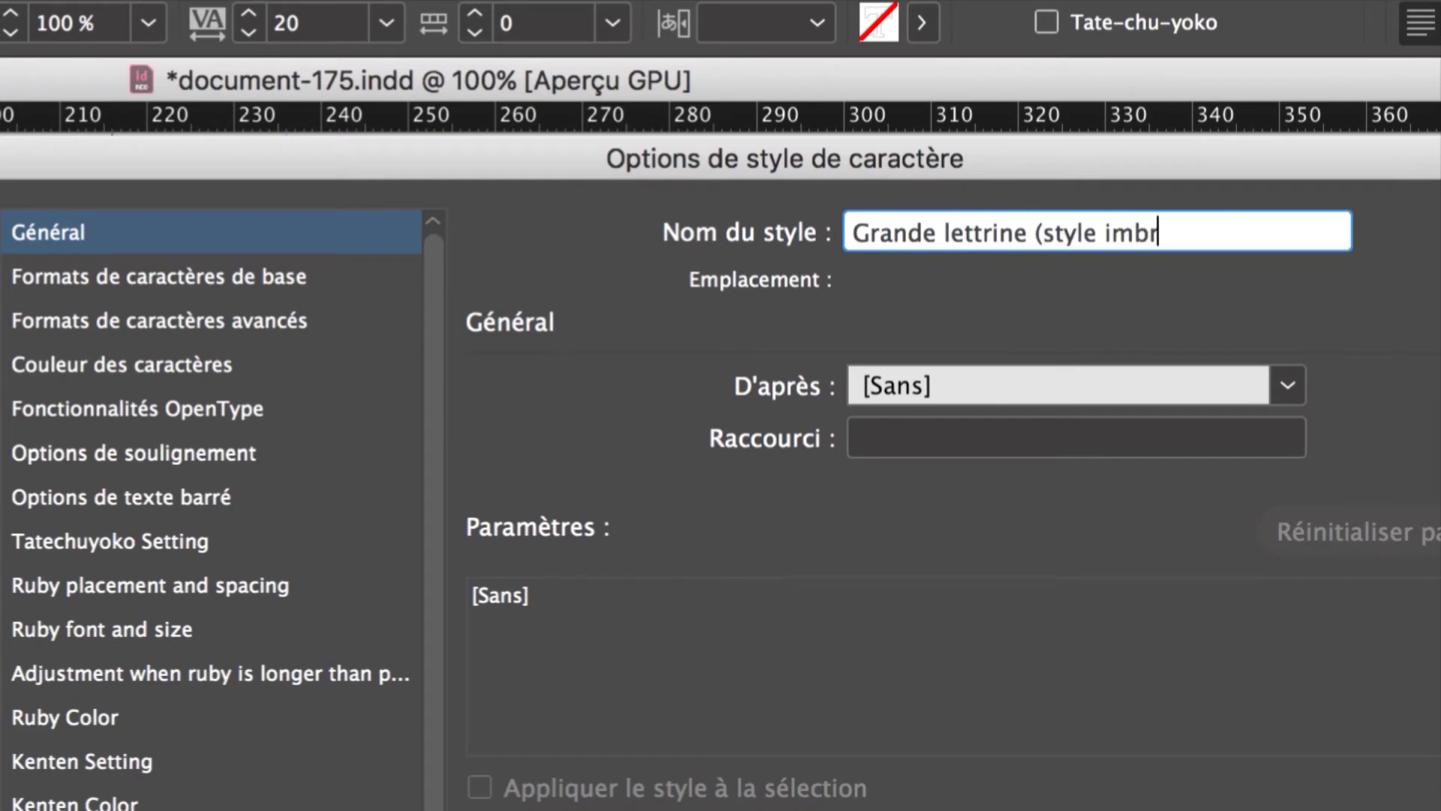
pyautogui.write('iqué)')
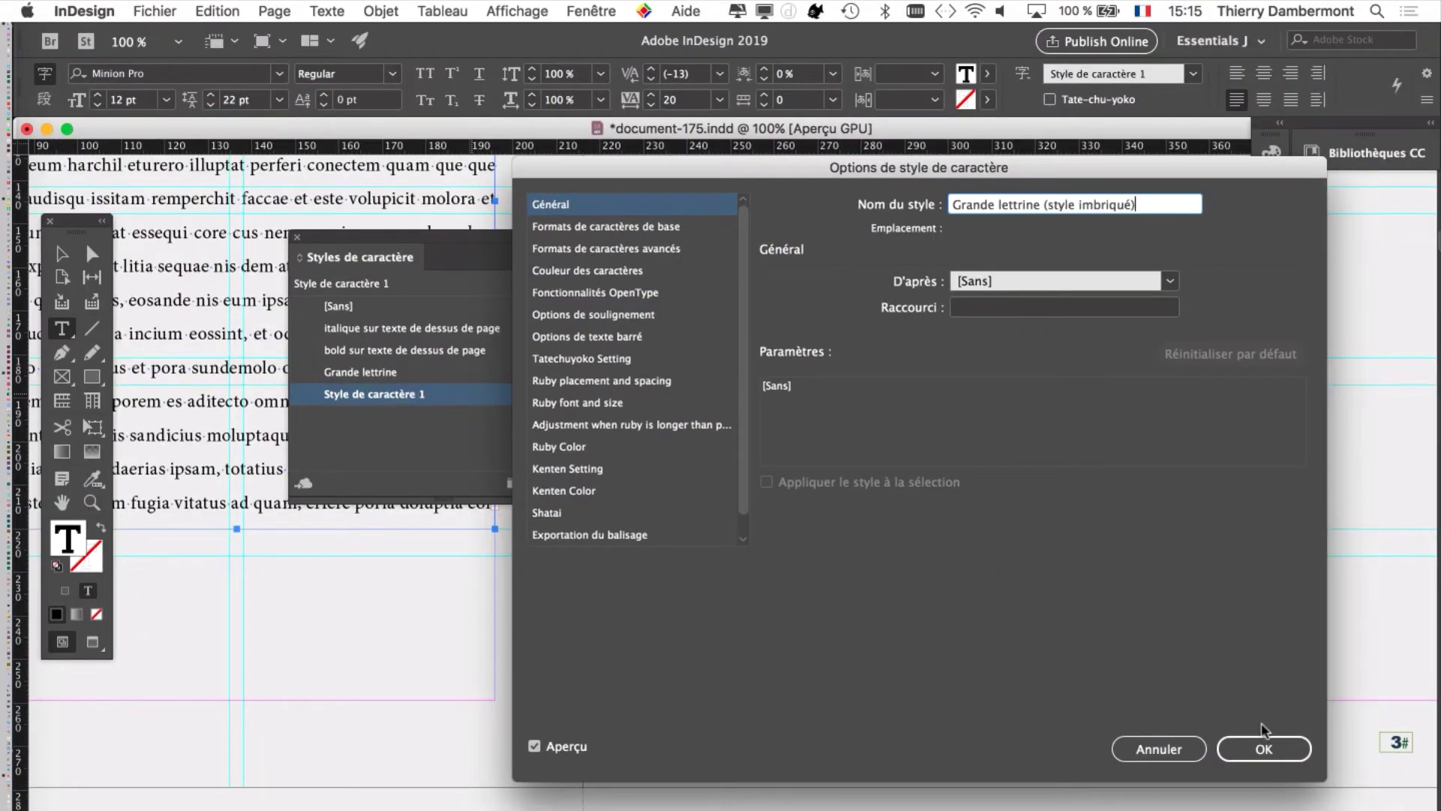
pyautogui.click(1269, 747)
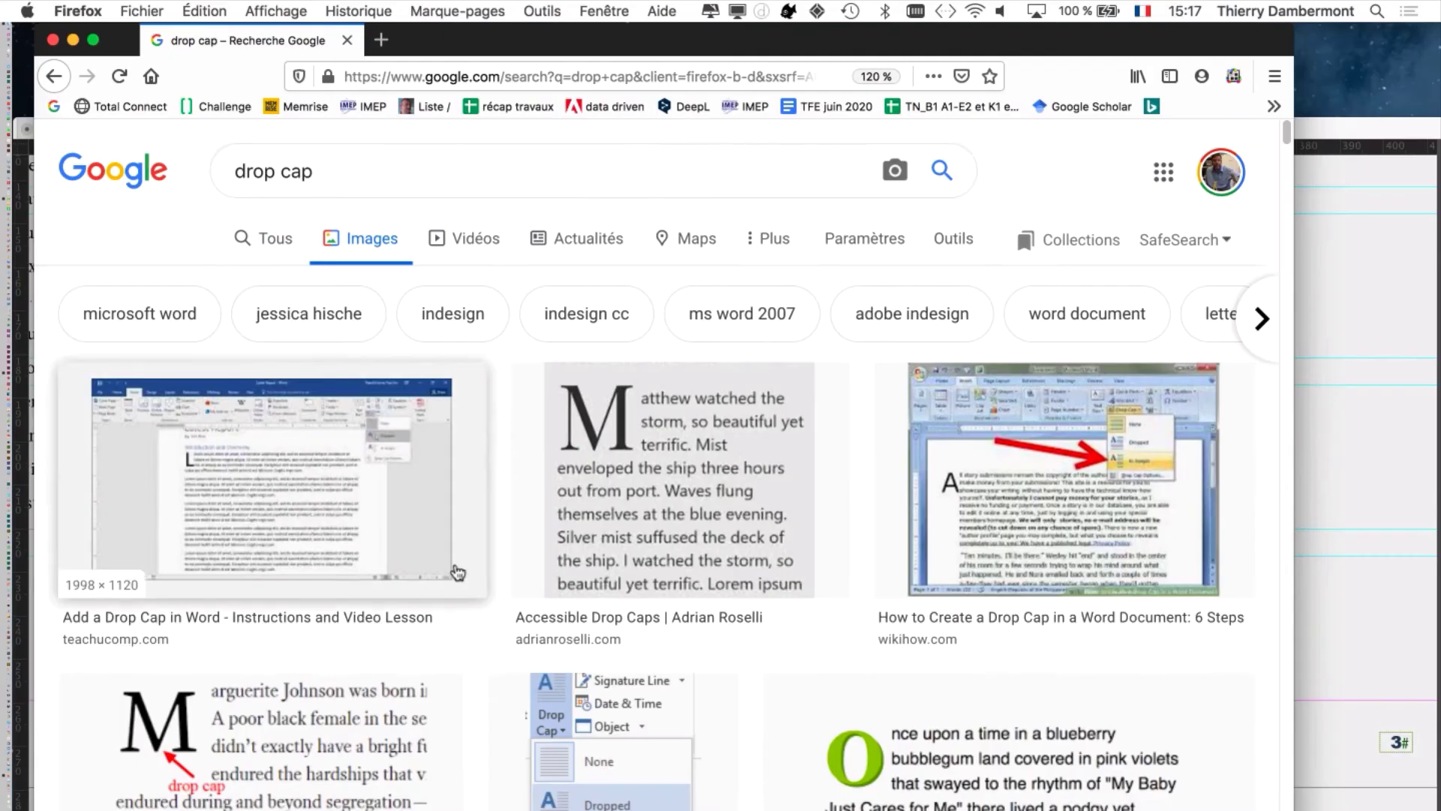
# Step: Examine the range of drop-cap designs and typographic examples in the image search results for drop cap
pyautogui.scroll(-6, 457, 573)
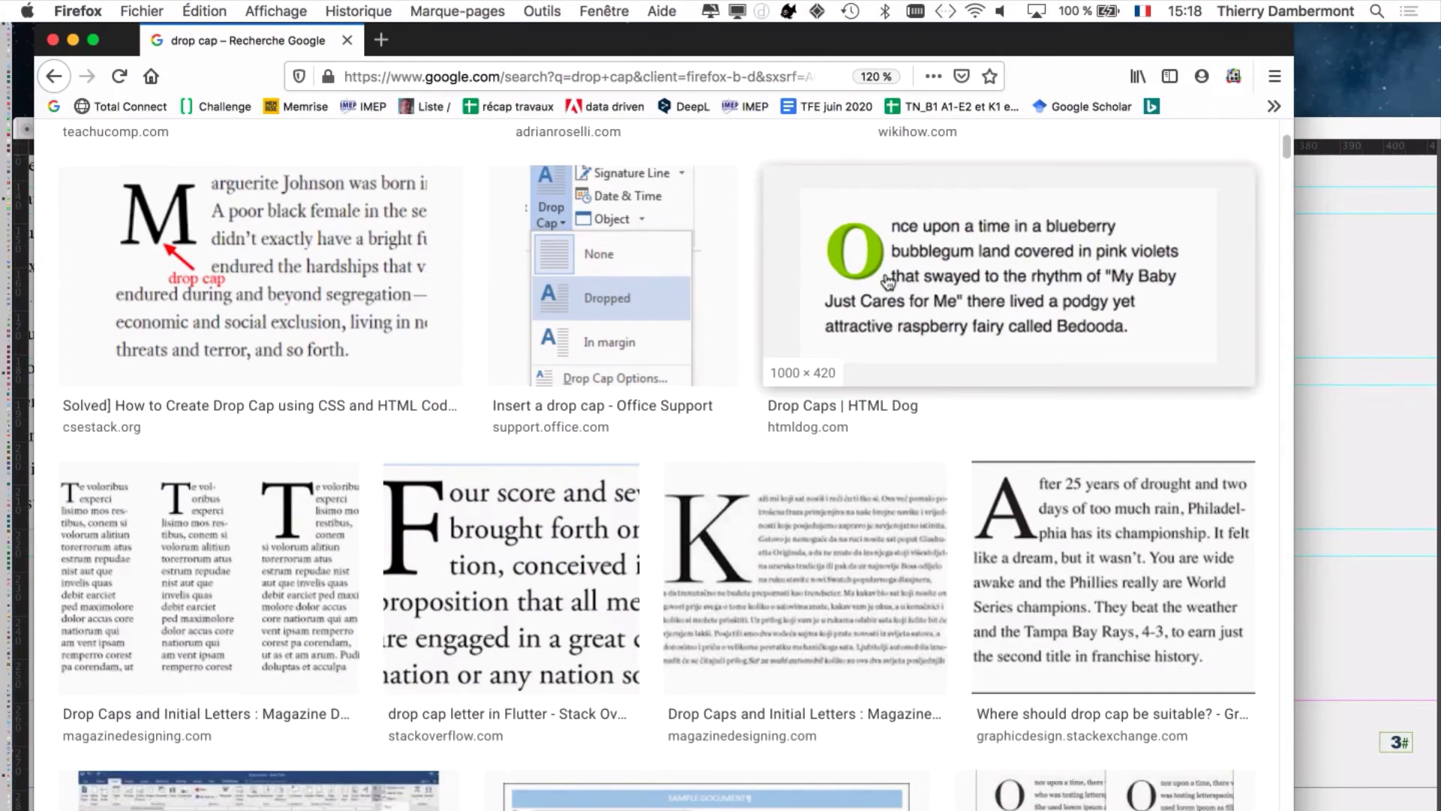
pyautogui.scroll(-5, 886, 284)
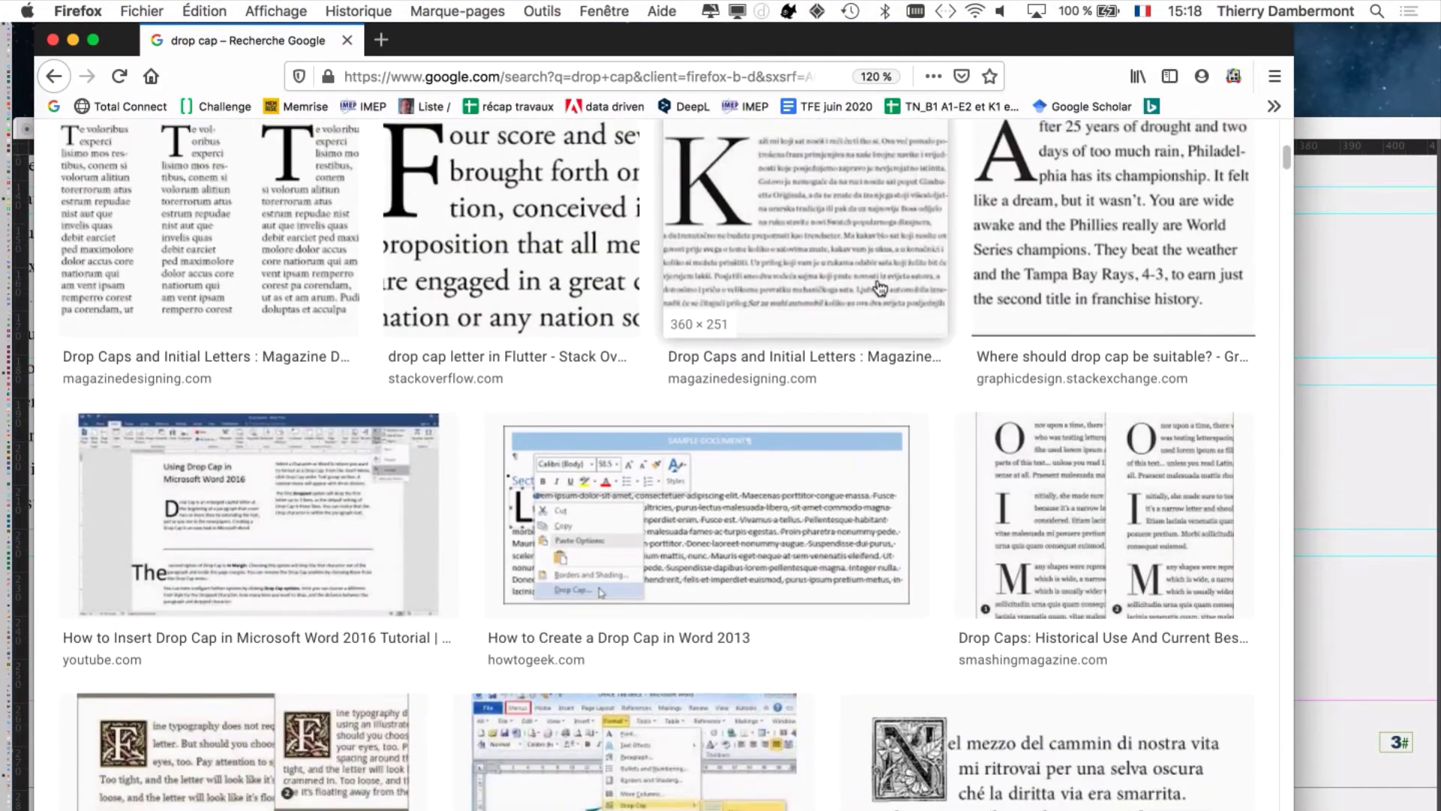
pyautogui.scroll(-15, 880, 288)
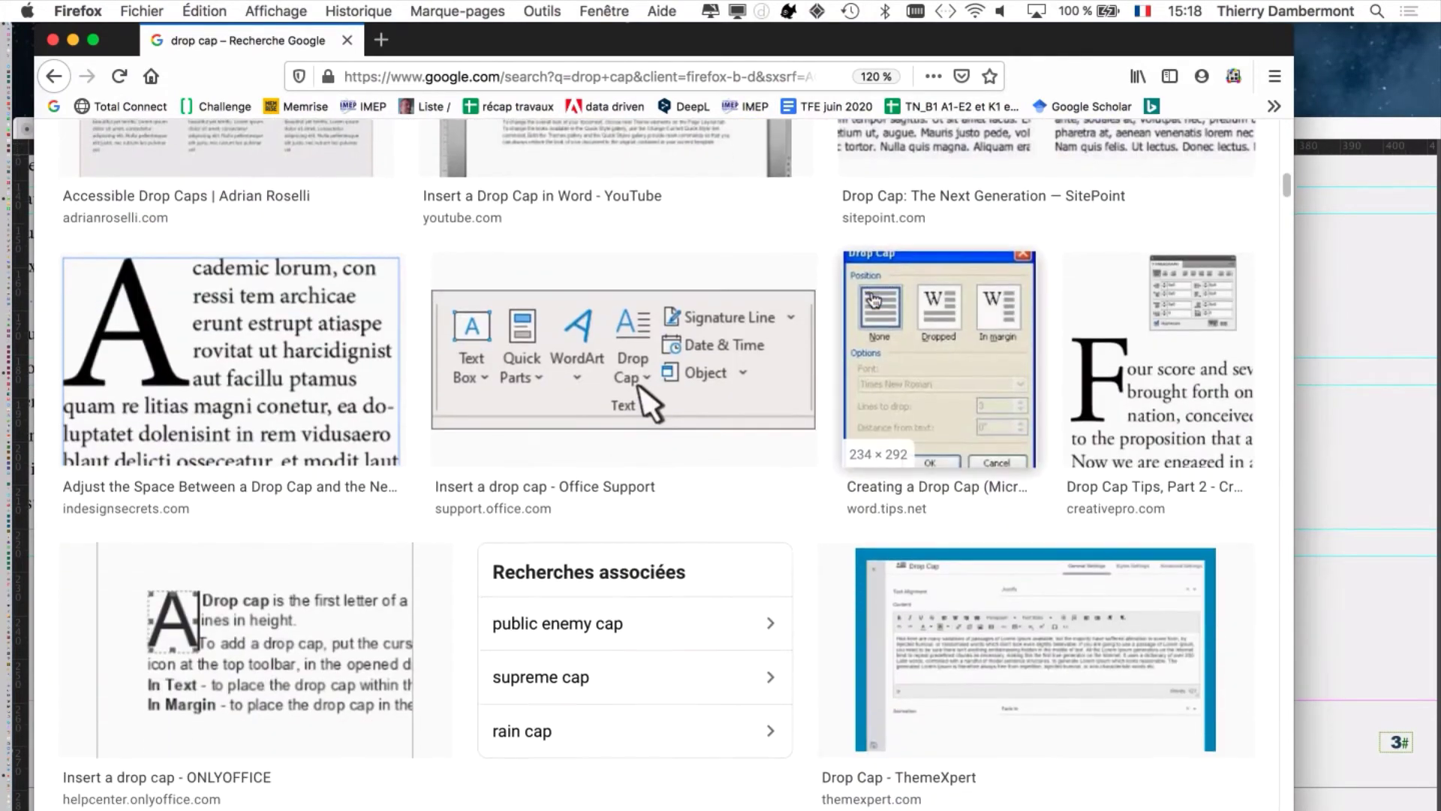
pyautogui.scroll(-2, 872, 301)
pyautogui.scroll(6, 872, 300)
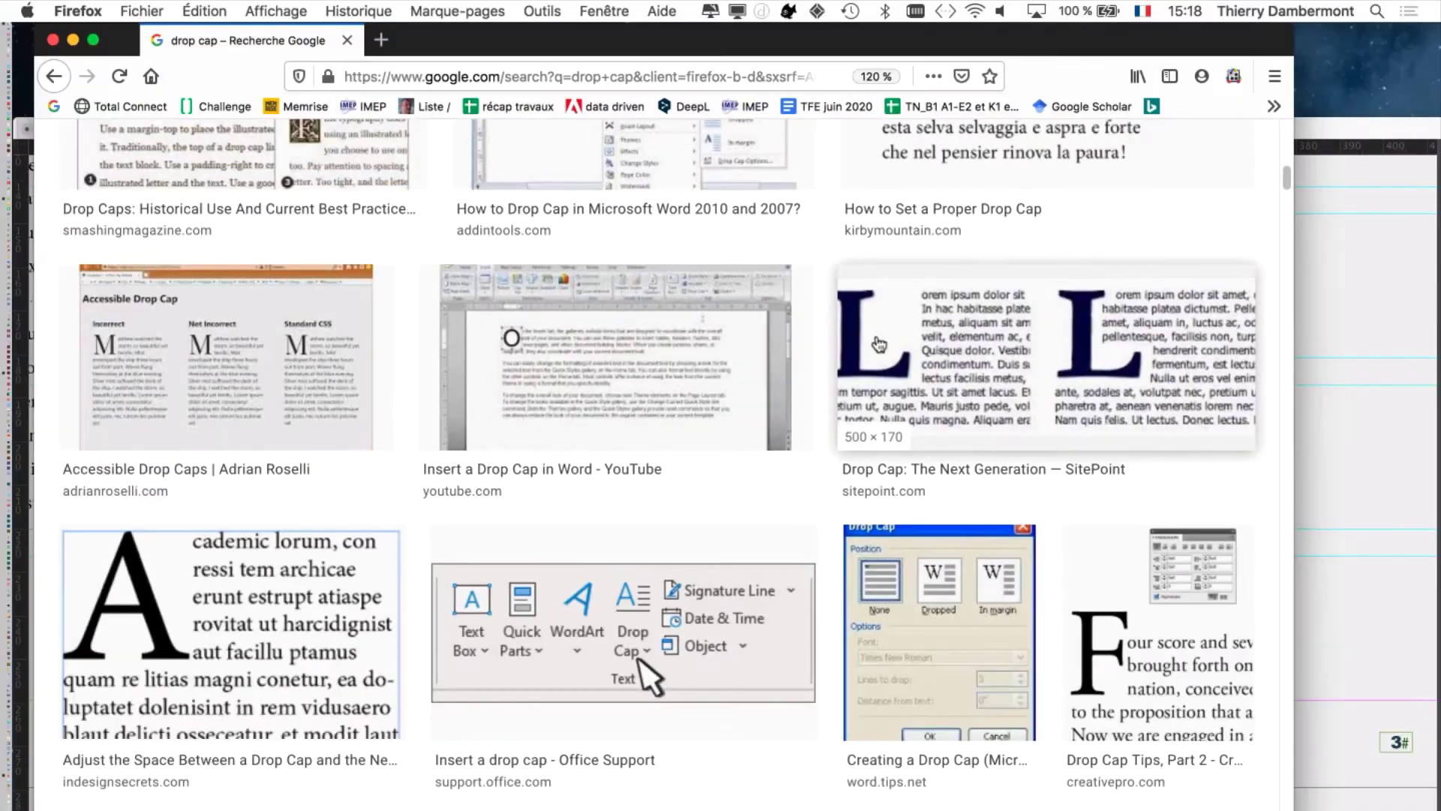
pyautogui.scroll(-6, 871, 353)
pyautogui.scroll(-6, 862, 349)
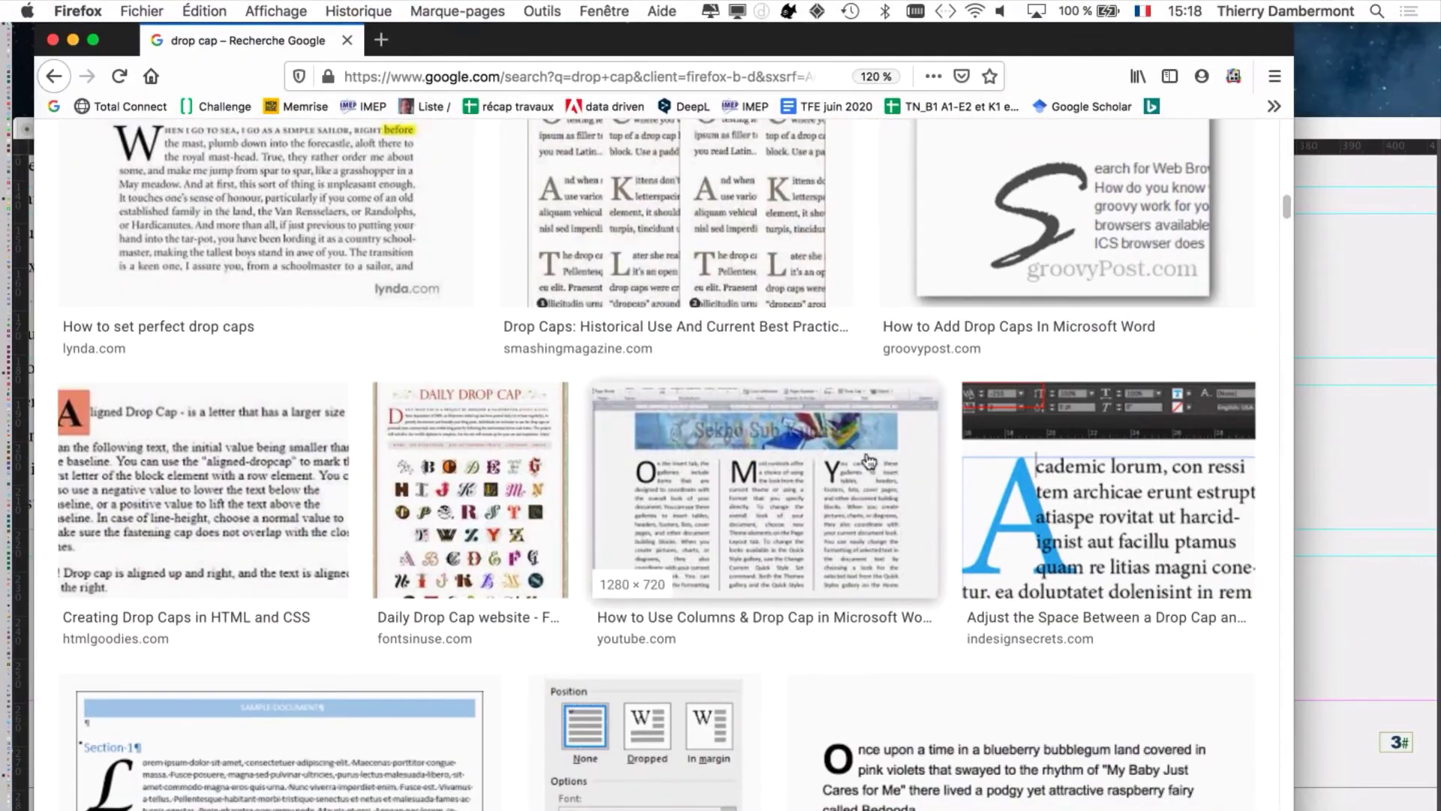
pyautogui.scroll(-2, 866, 465)
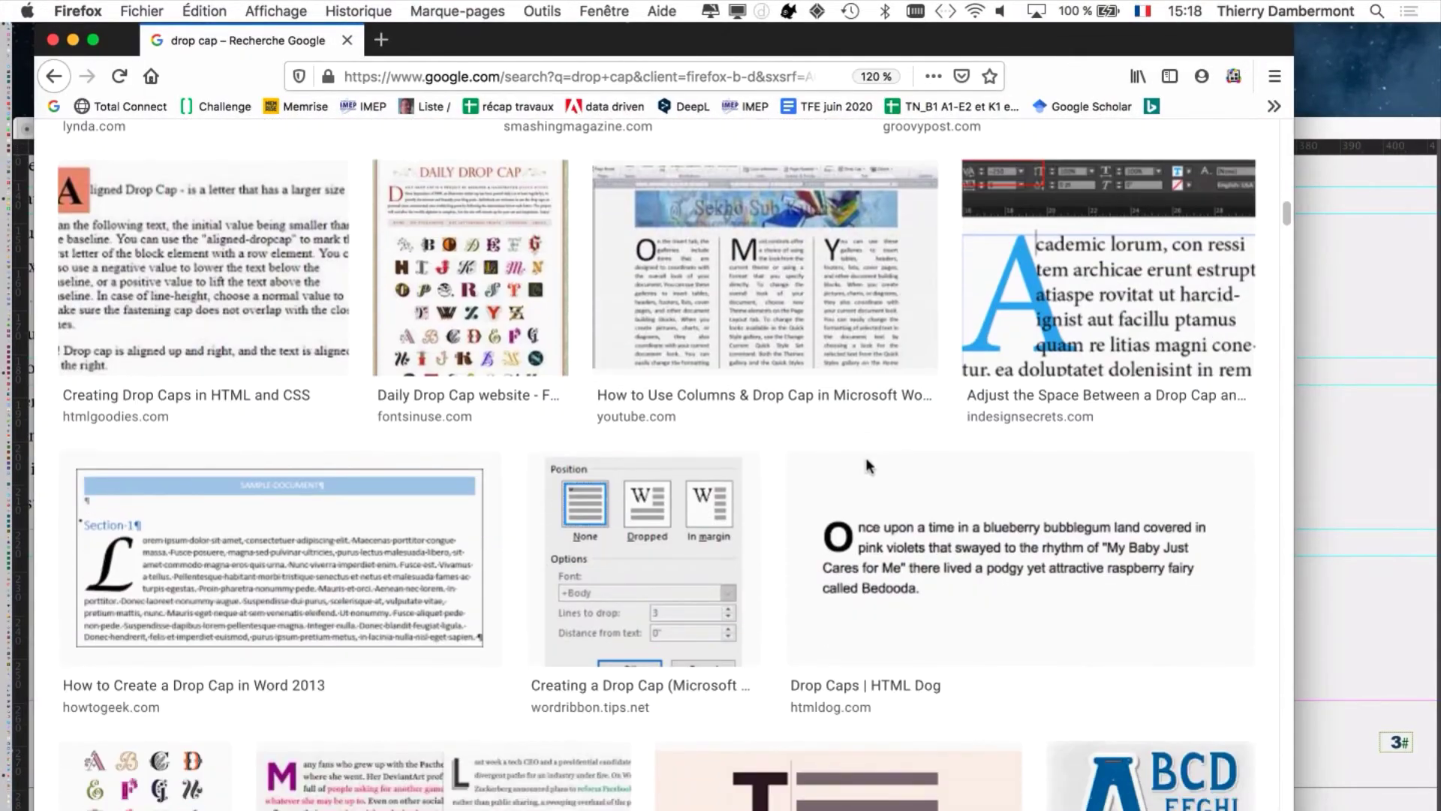
pyautogui.scroll(-7, 866, 466)
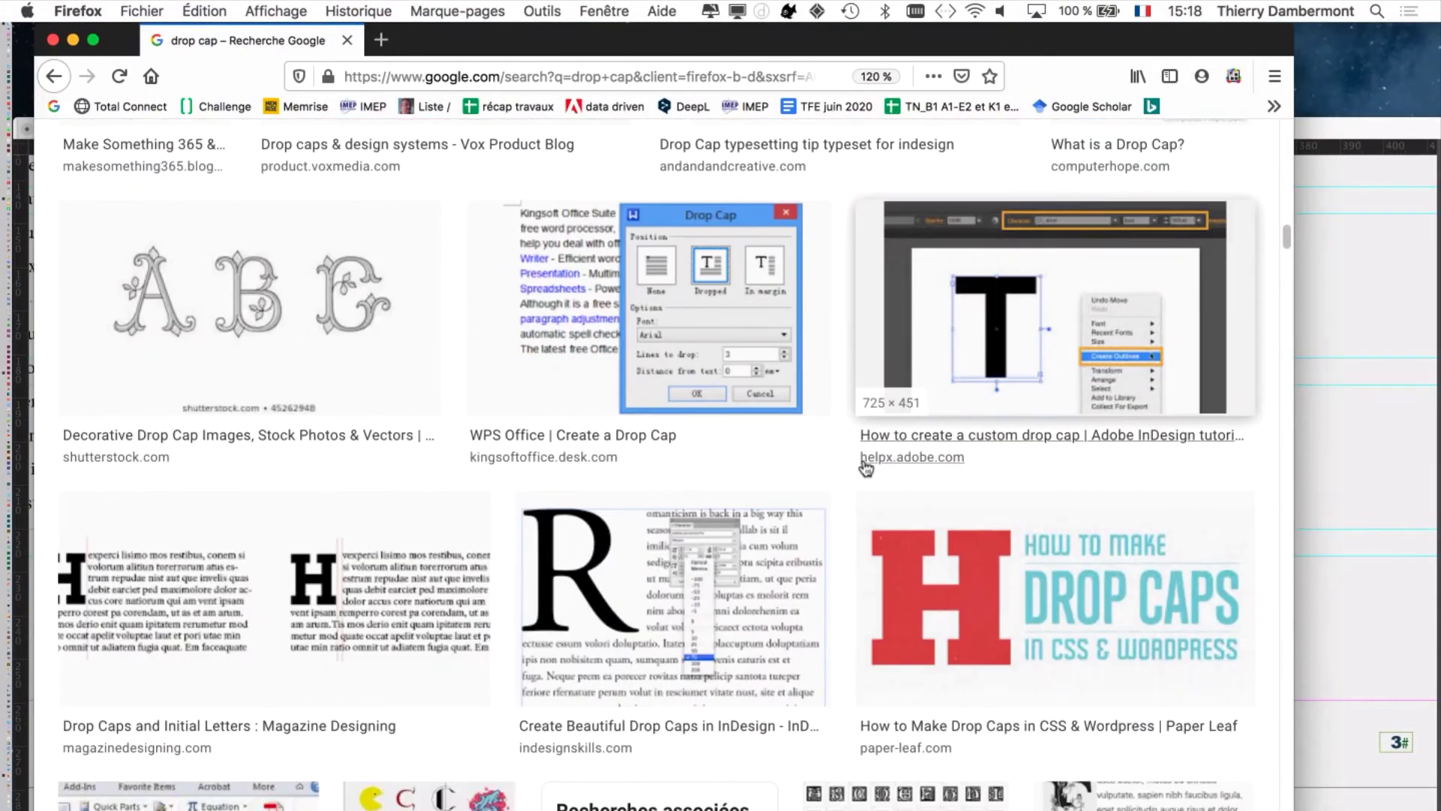
pyautogui.scroll(-6, 867, 466)
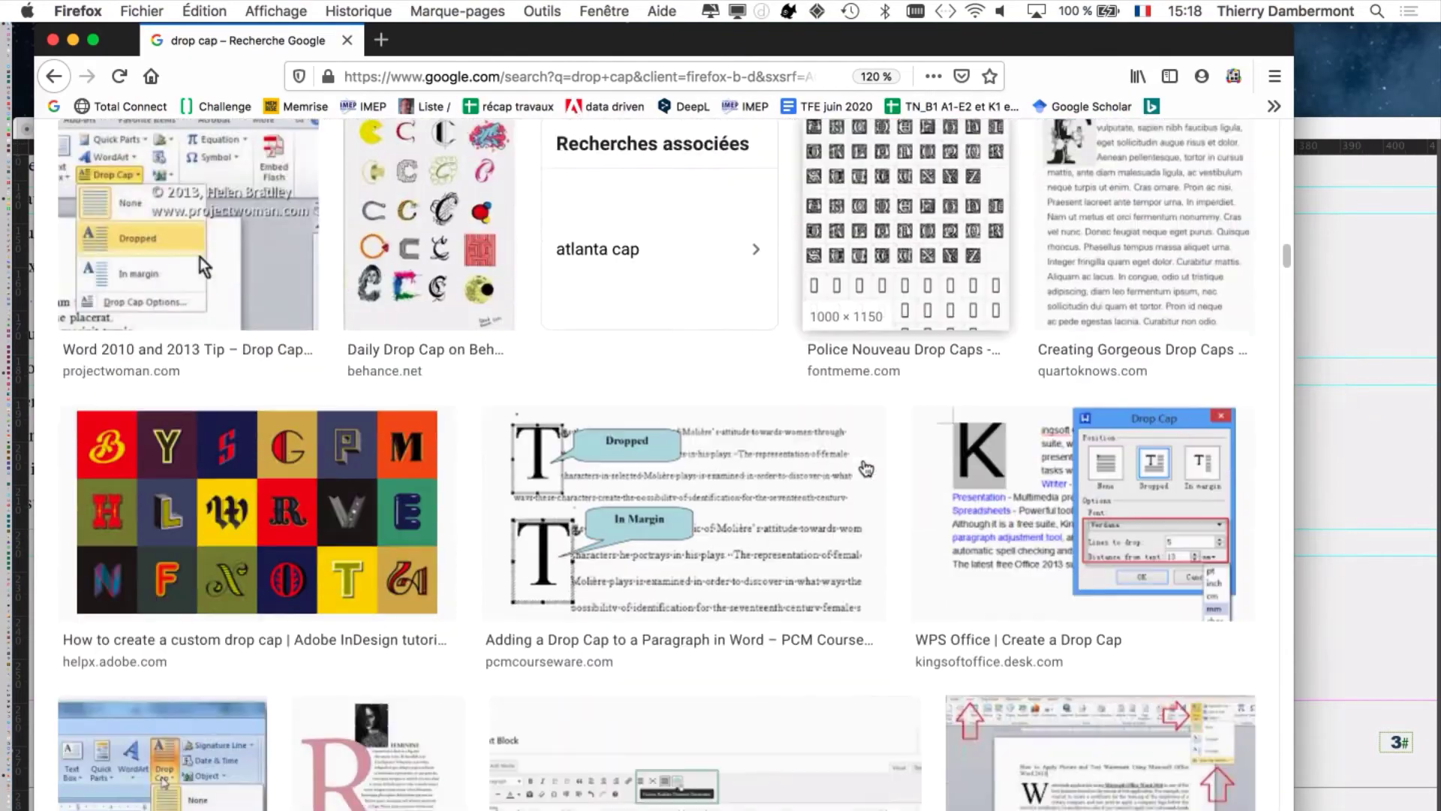
pyautogui.scroll(-7, 867, 467)
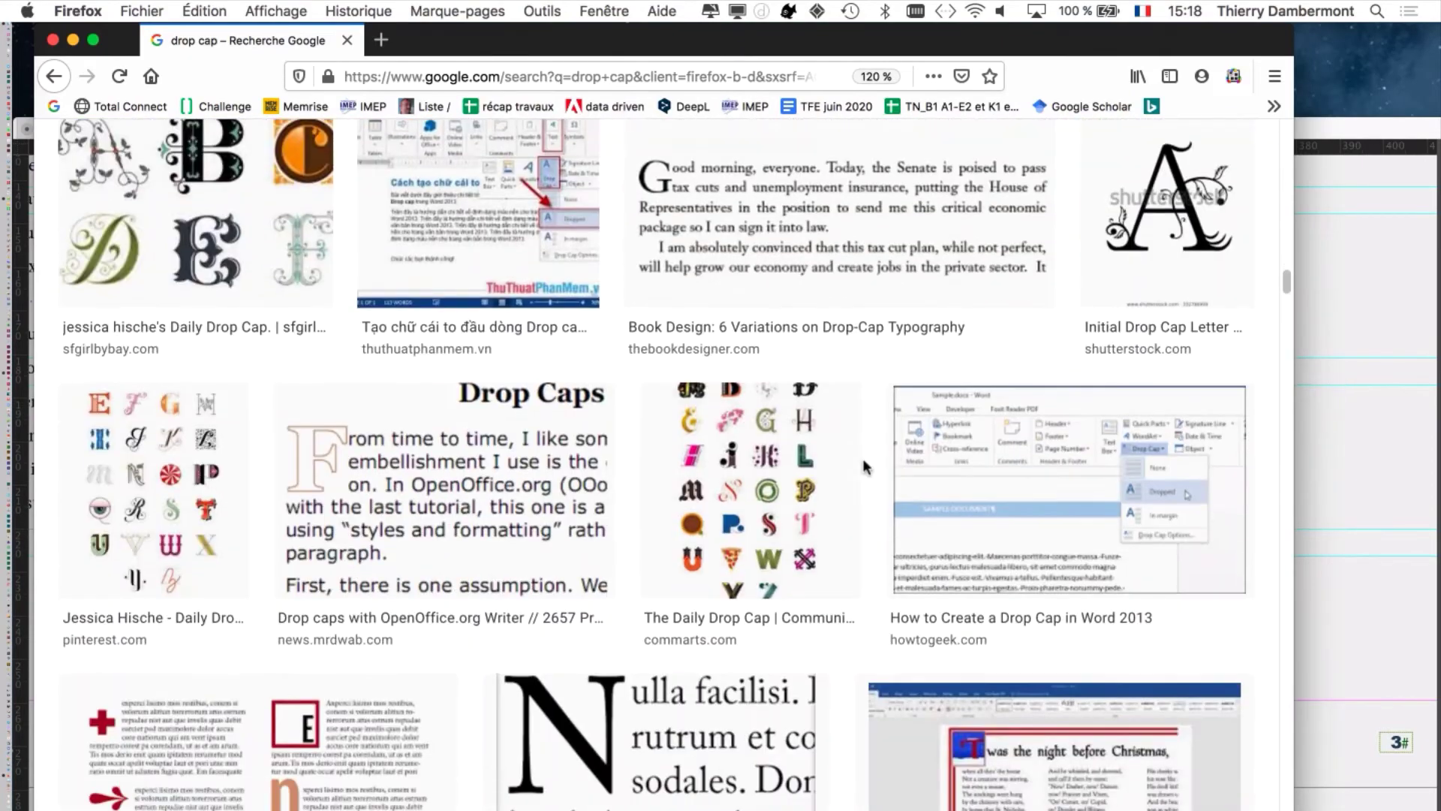
pyautogui.scroll(-2, 862, 458)
pyautogui.scroll(-3, 863, 459)
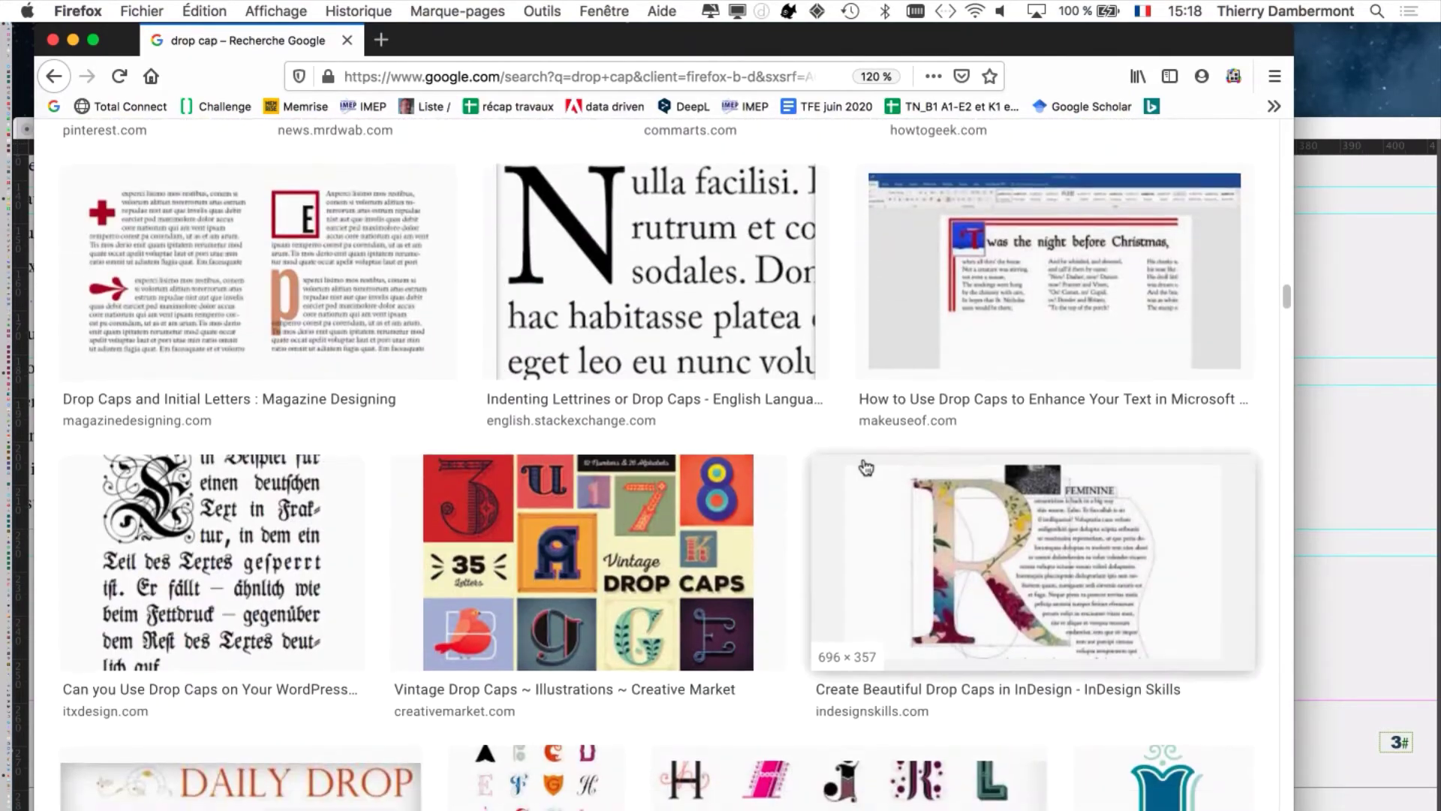
pyautogui.scroll(-5, 866, 467)
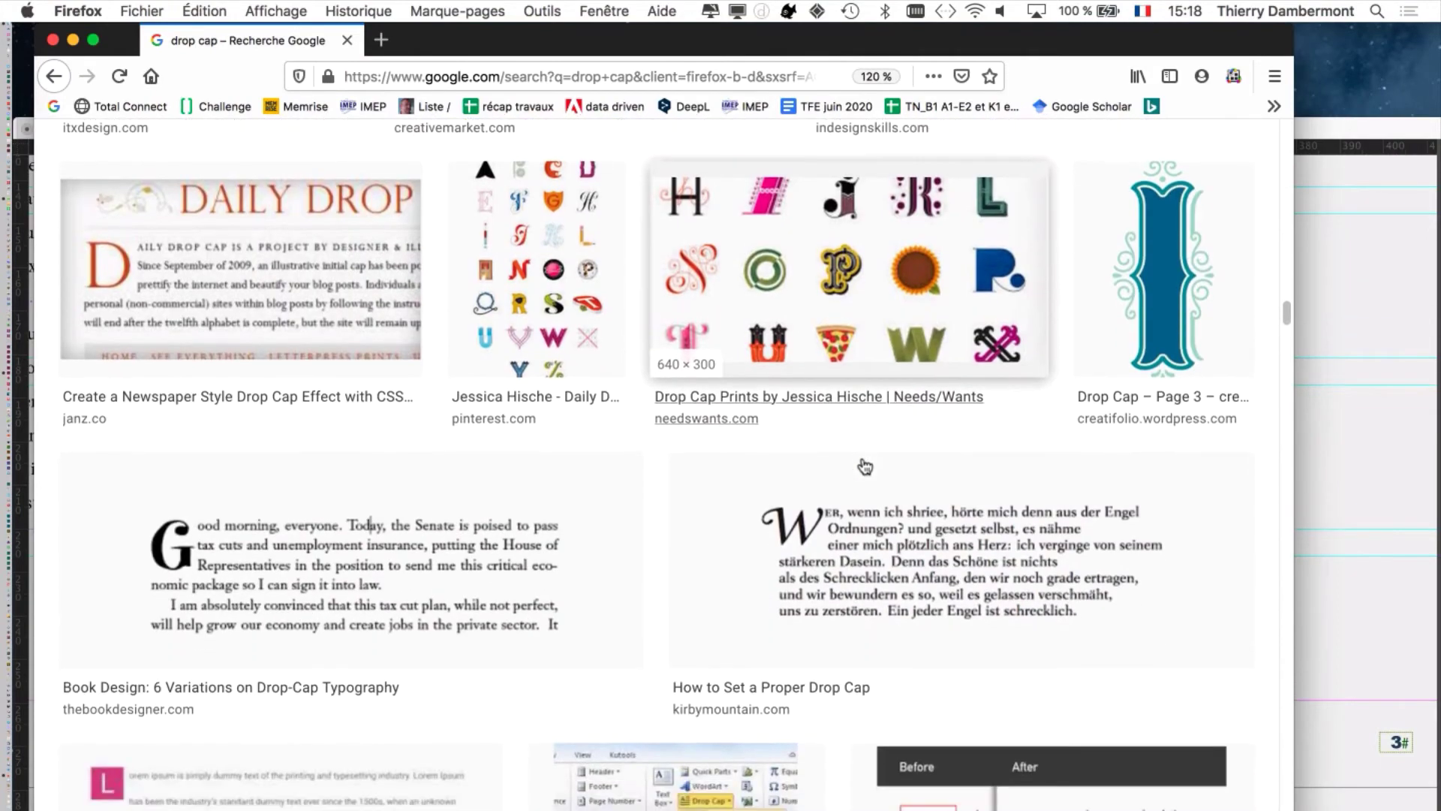
pyautogui.scroll(-4, 865, 467)
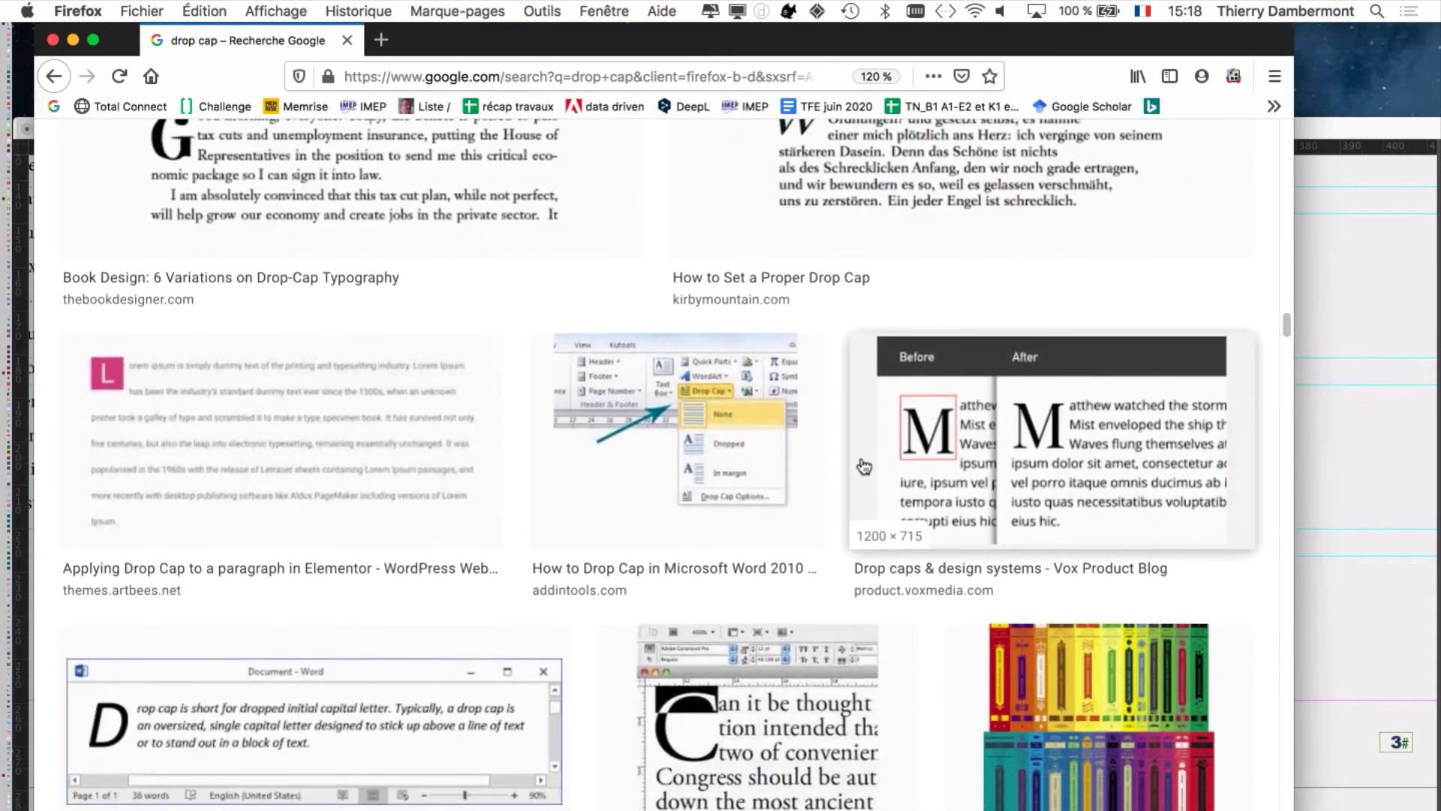
pyautogui.scroll(-6, 864, 467)
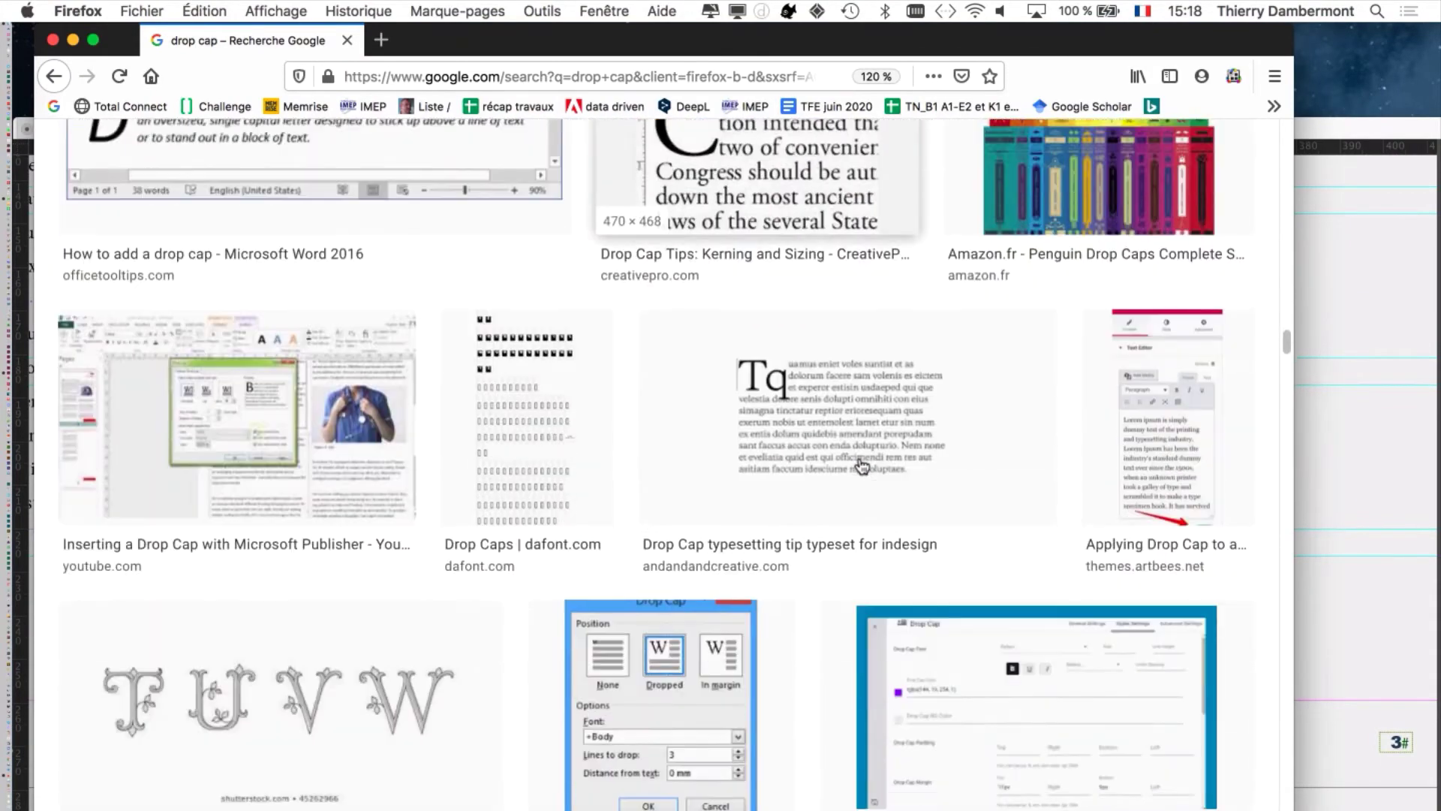
pyautogui.scroll(-8, 862, 466)
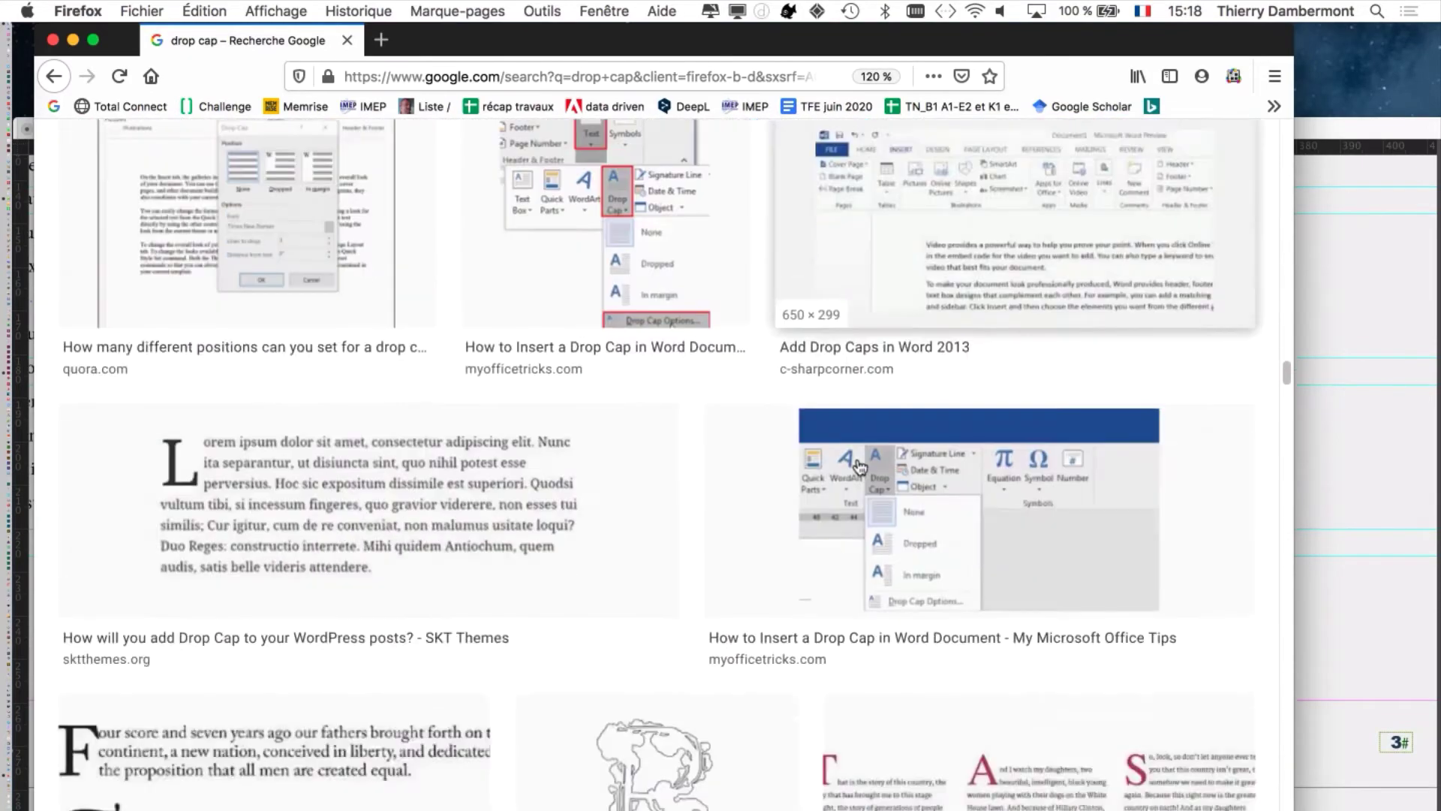
pyautogui.scroll(-10, 860, 467)
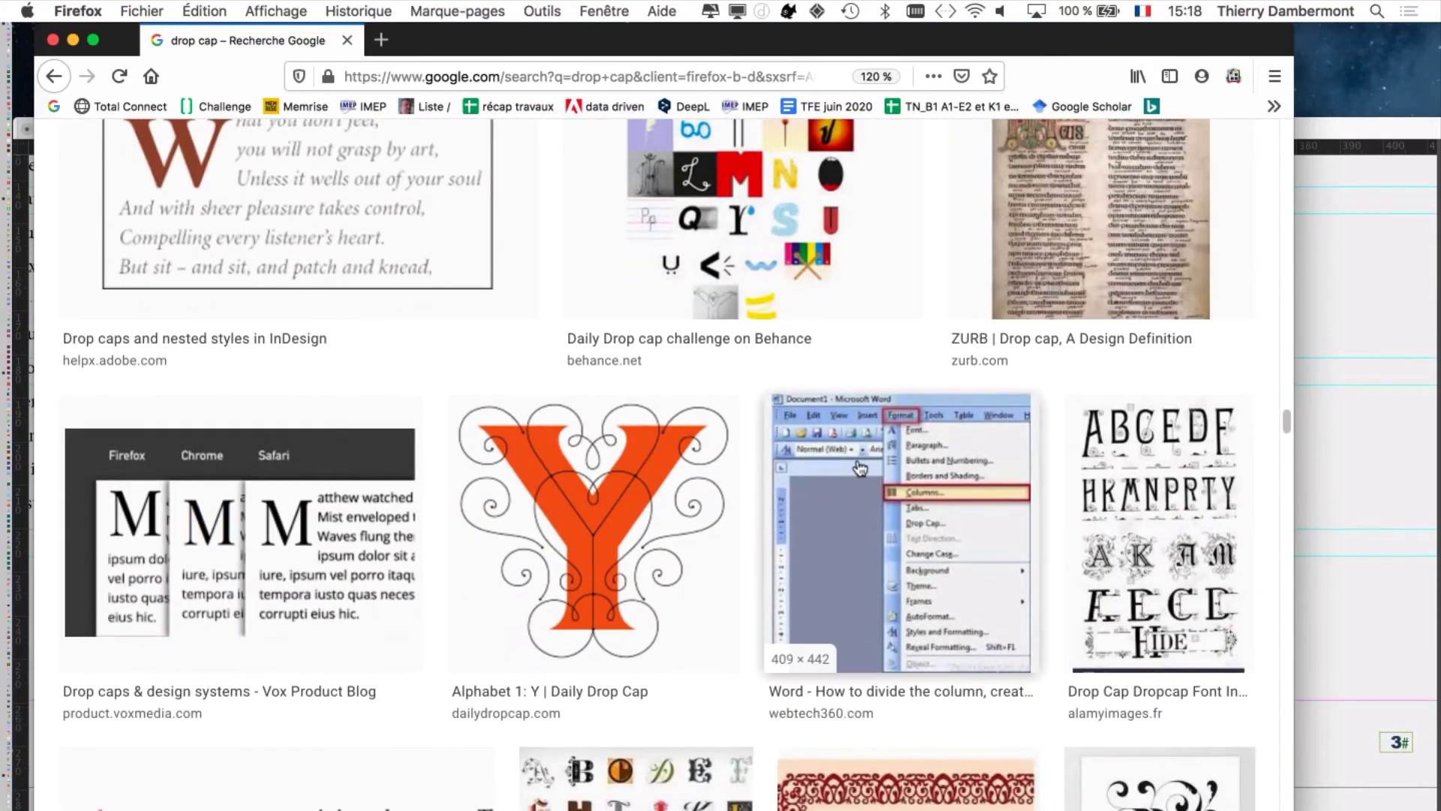
pyautogui.scroll(3, 859, 467)
# Step: Switch back to document-175.indd in InDesign and deselect everything, including page 3's text frame
pyautogui.click(1108, 401)
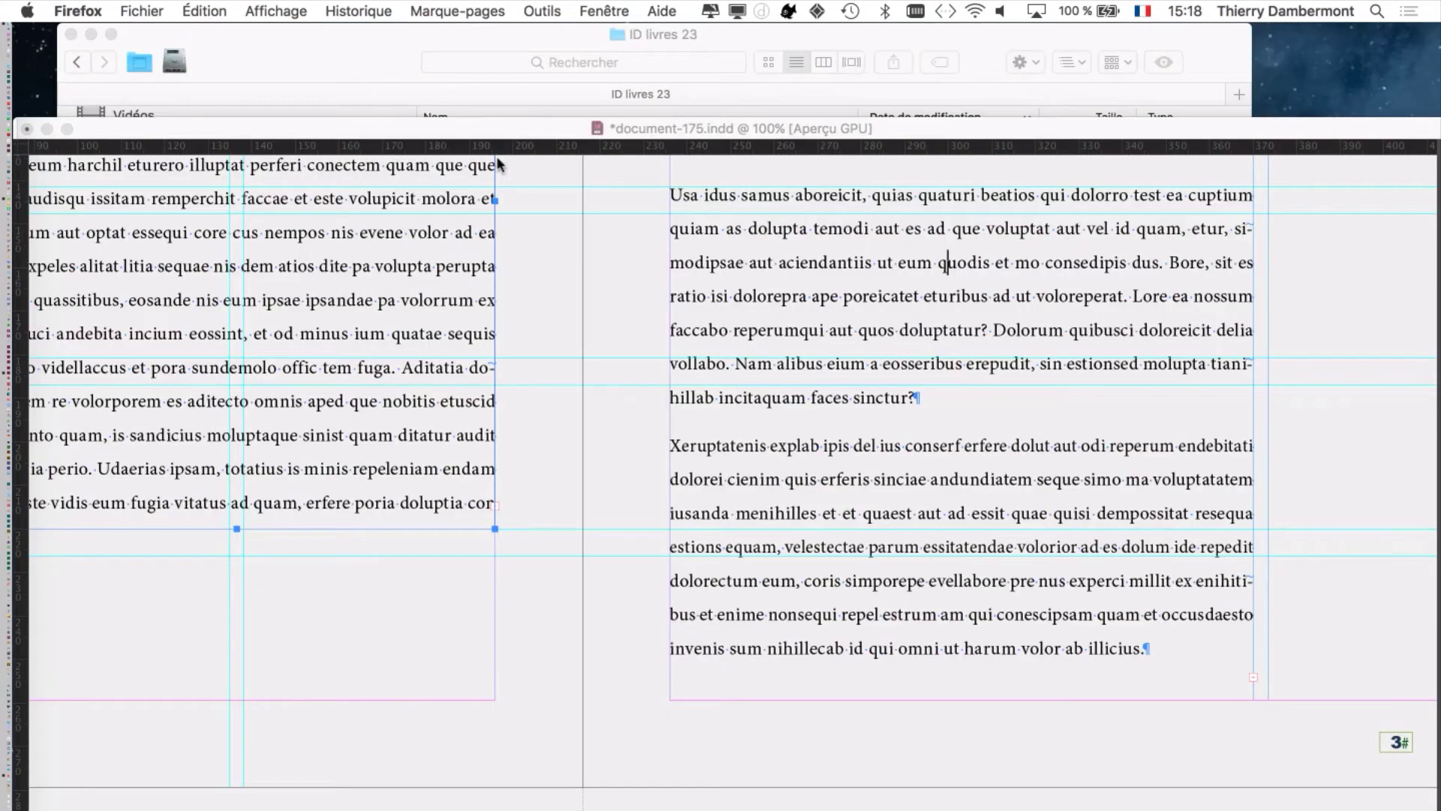
pyautogui.click(414, 134)
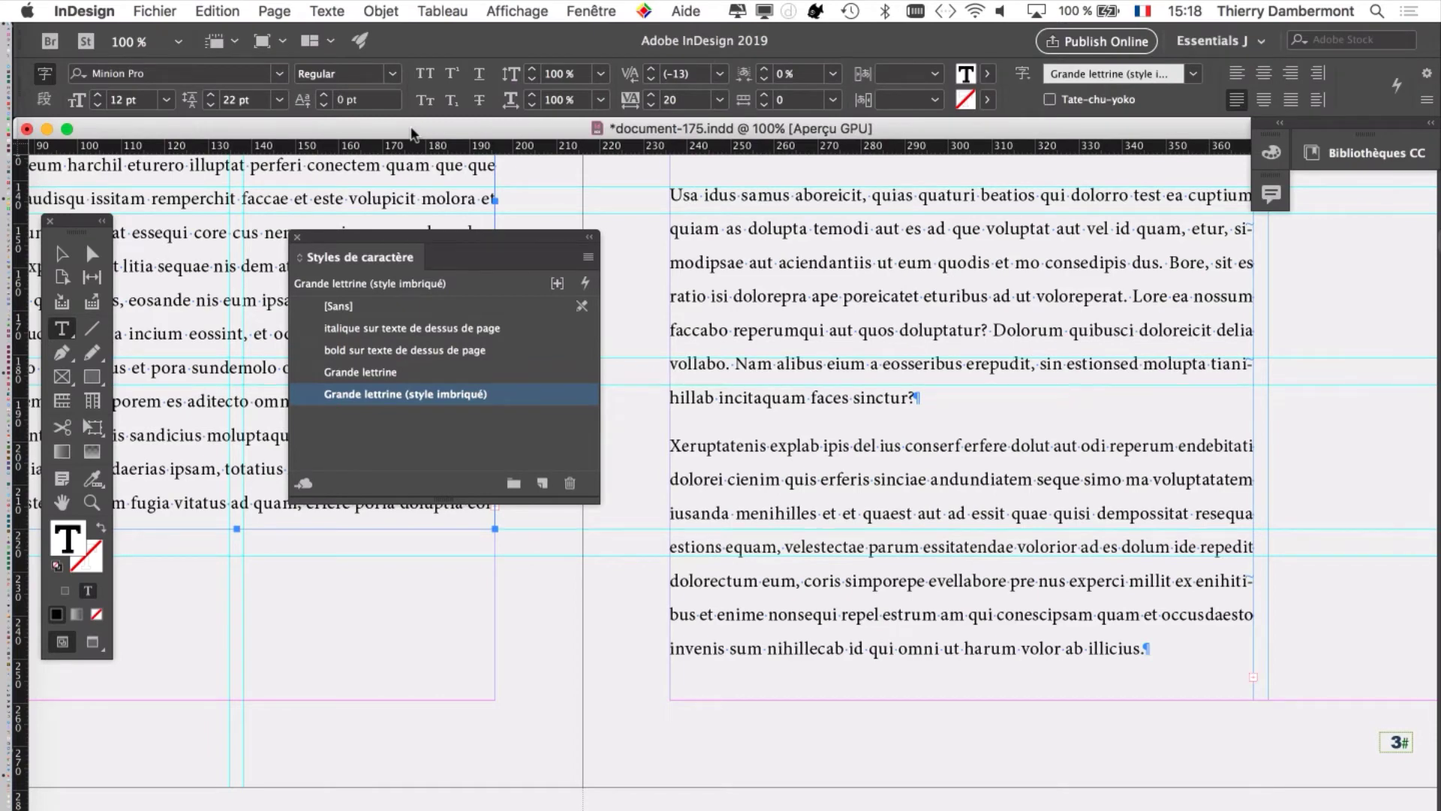
pyautogui.click(636, 308)
pyautogui.click(62, 254)
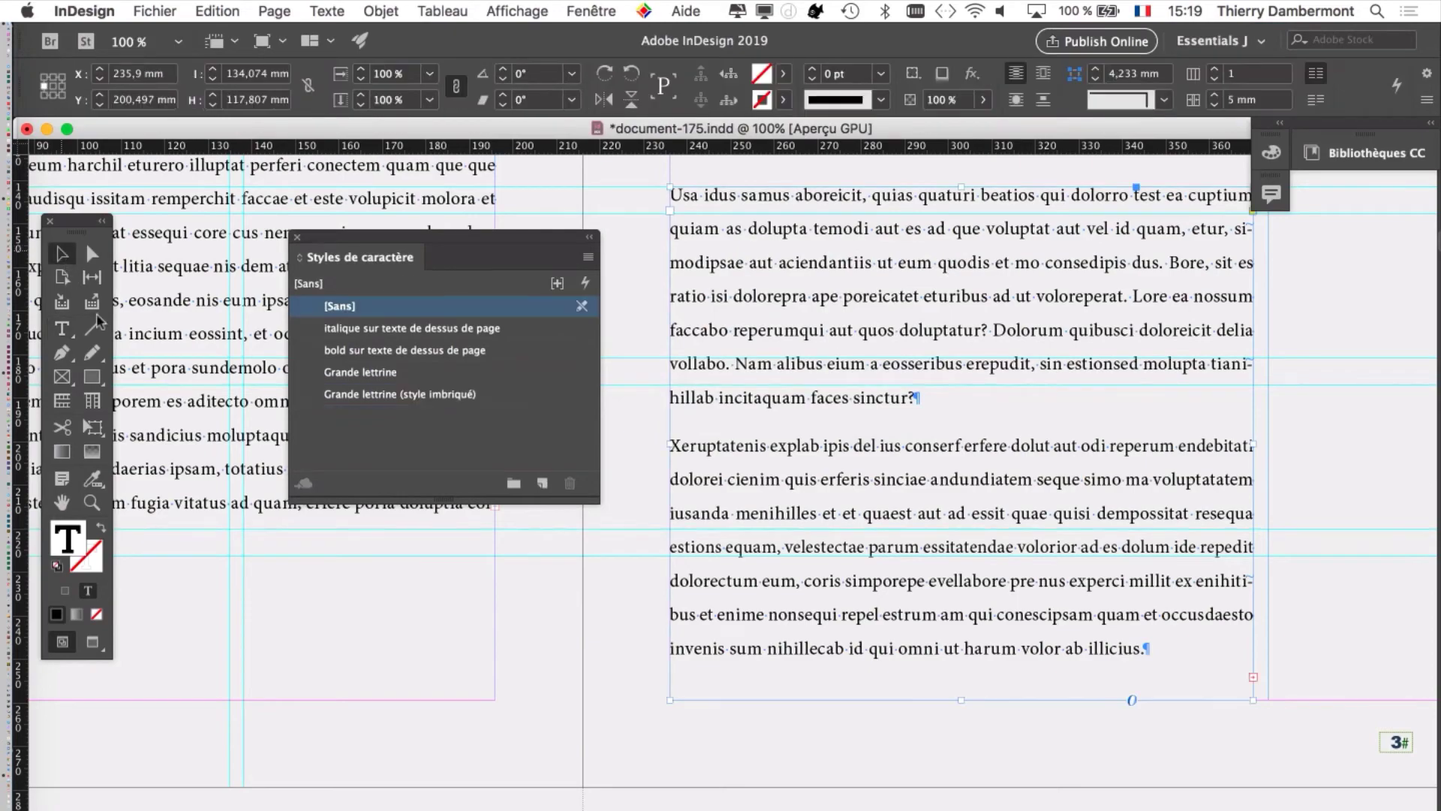
pyautogui.click(904, 739)
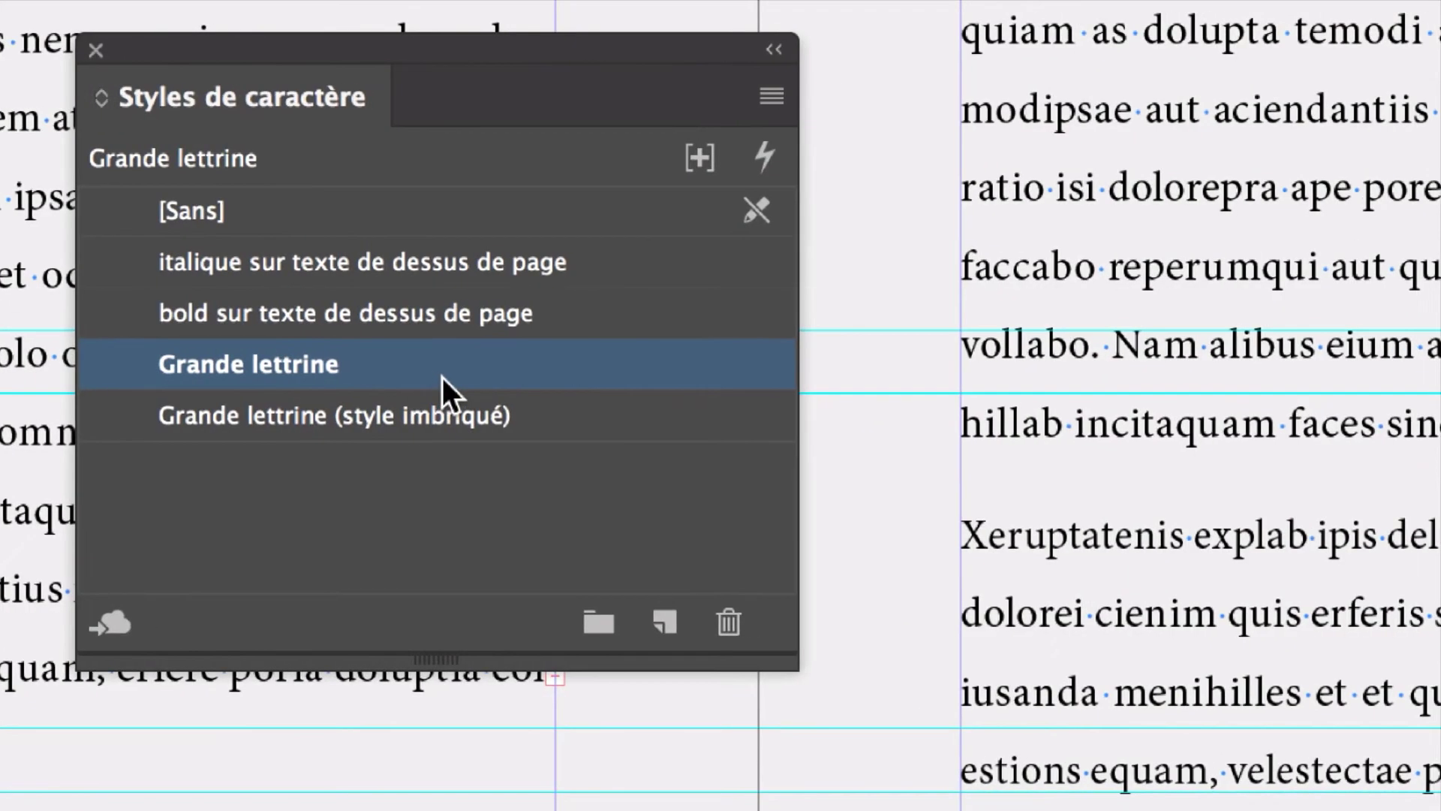
# Step: Set the font size of the Grande lettrine (style imbriqué) character style to 24 pt
pyautogui.click(473, 414)
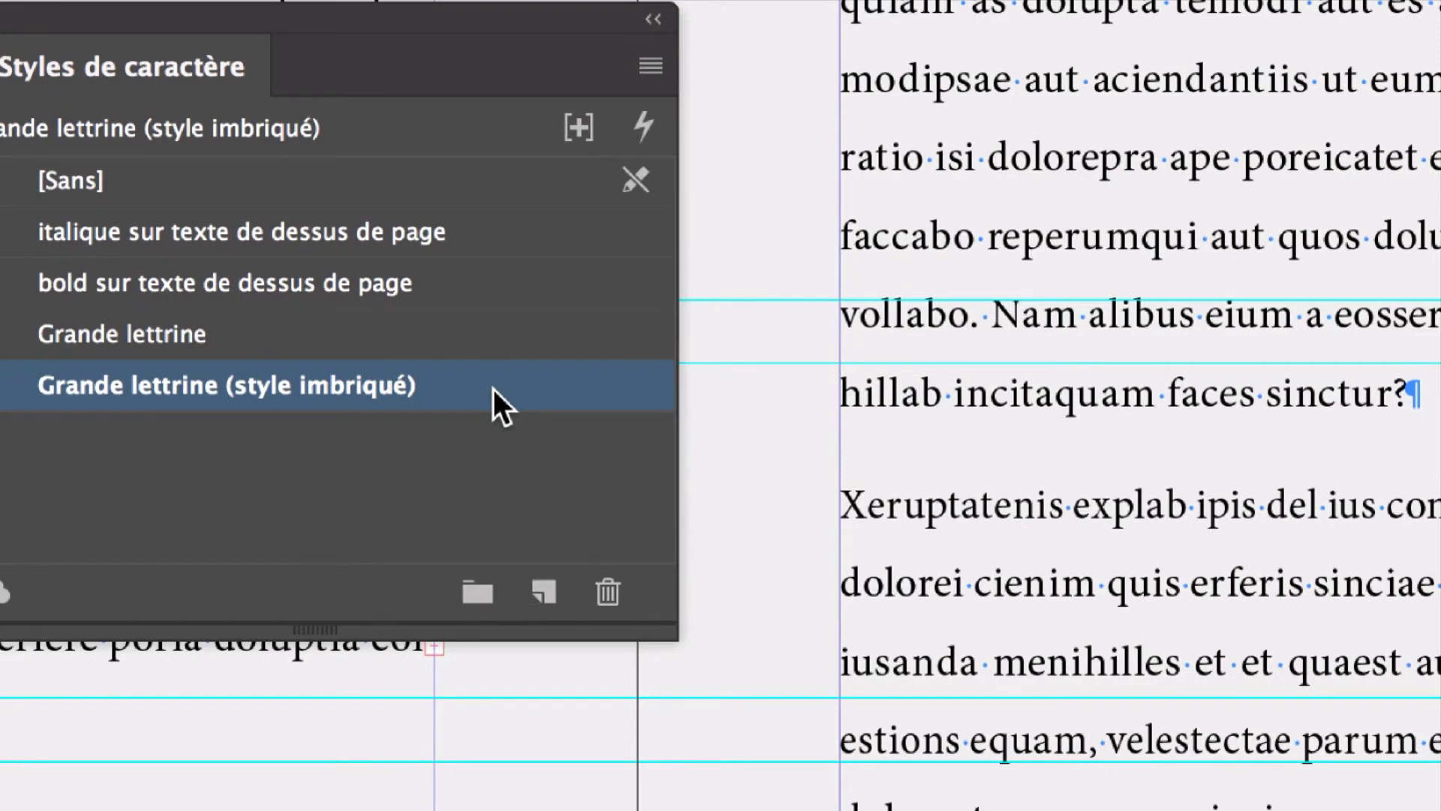
pyautogui.doubleClick(495, 389)
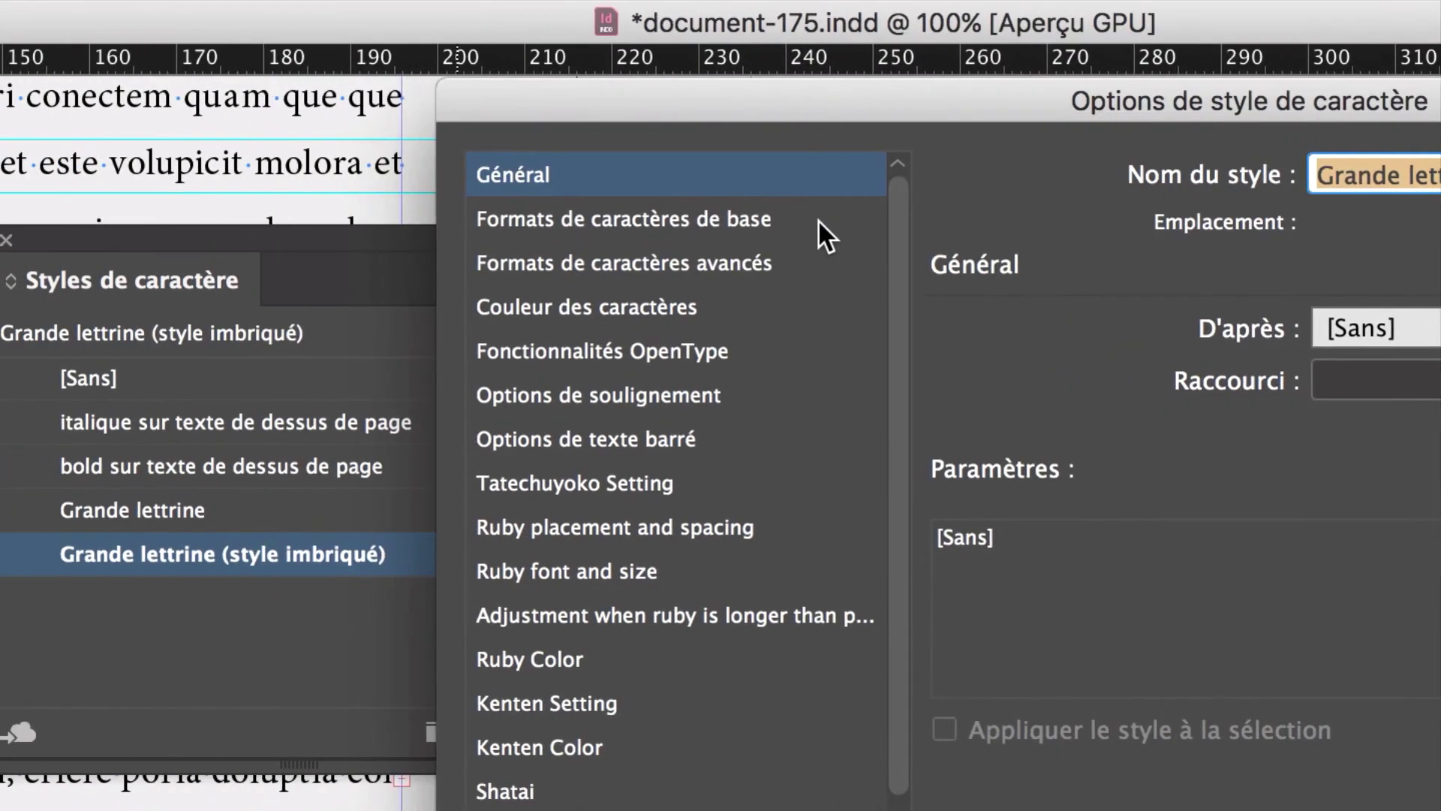
pyautogui.click(819, 221)
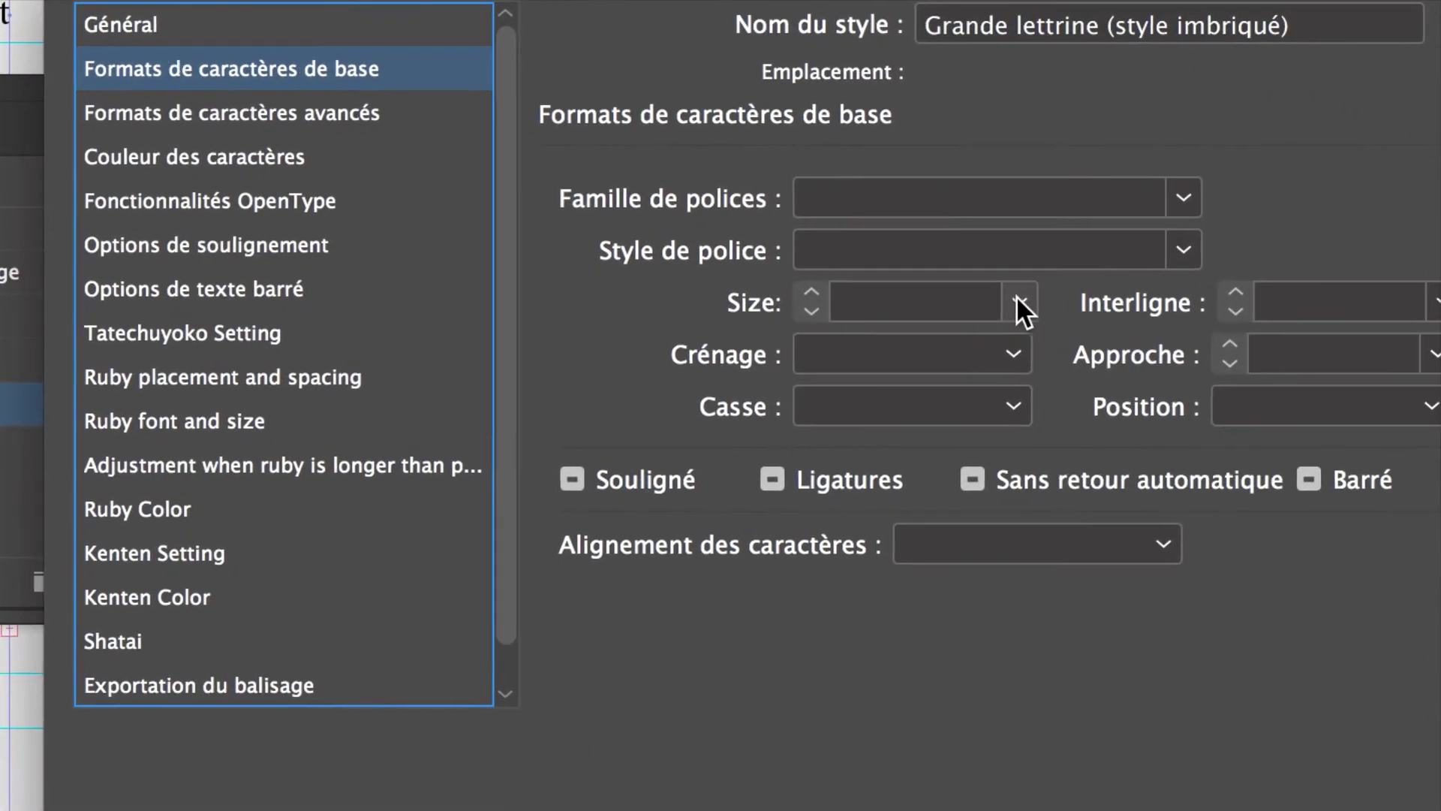
pyautogui.click(1328, 431)
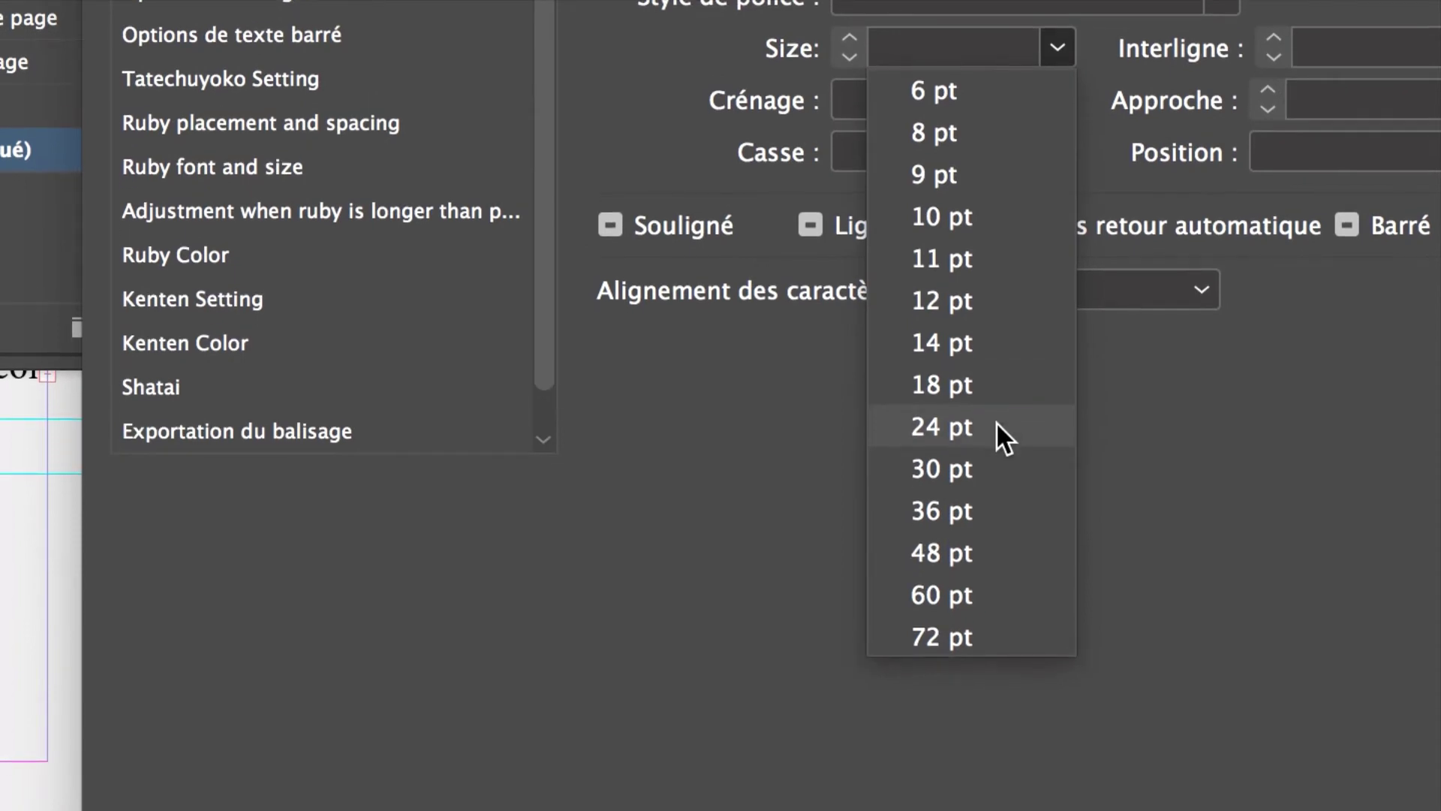
pyautogui.click(997, 421)
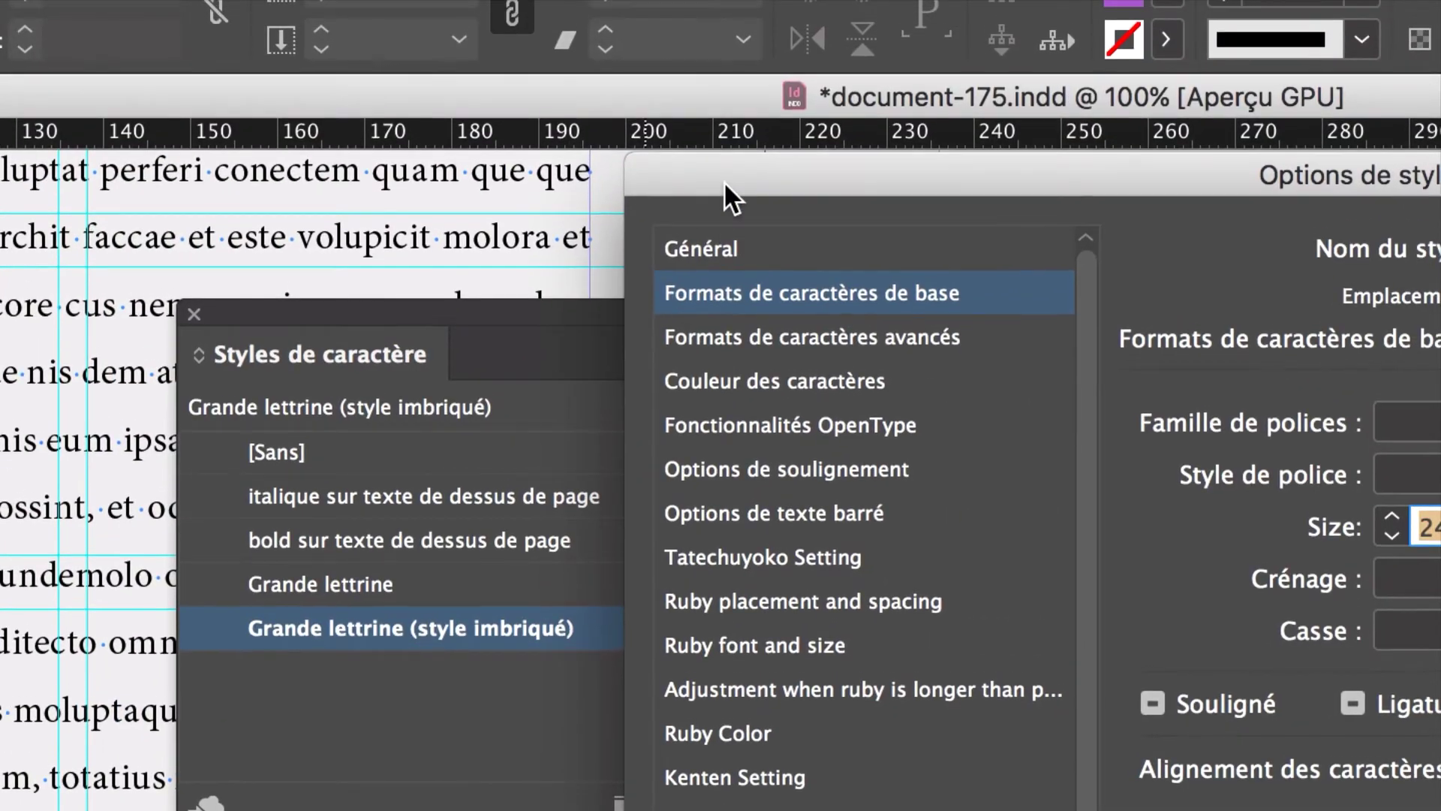
pyautogui.moveTo(901, 3); pyautogui.dragTo(1013, 18)
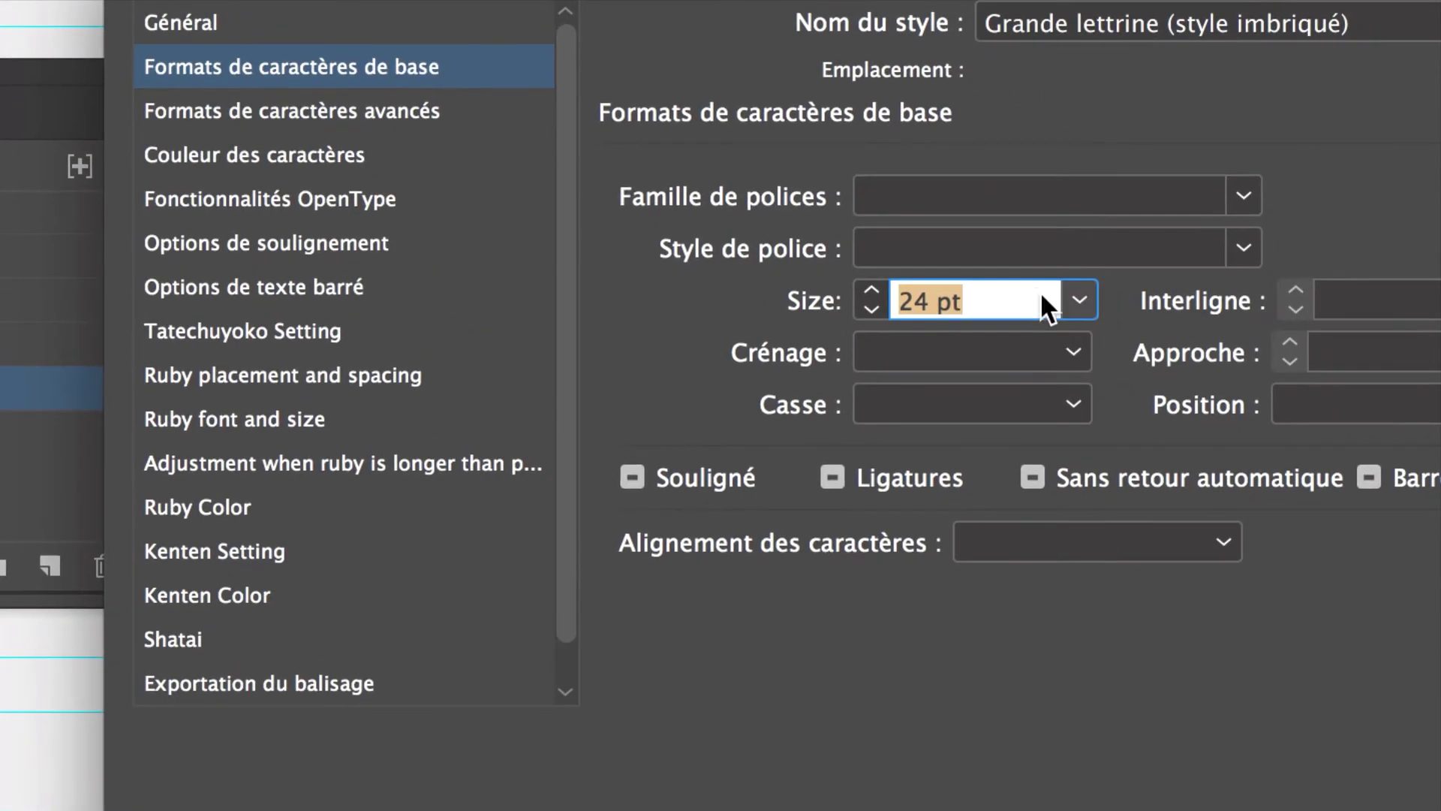
pyautogui.click(1426, 458)
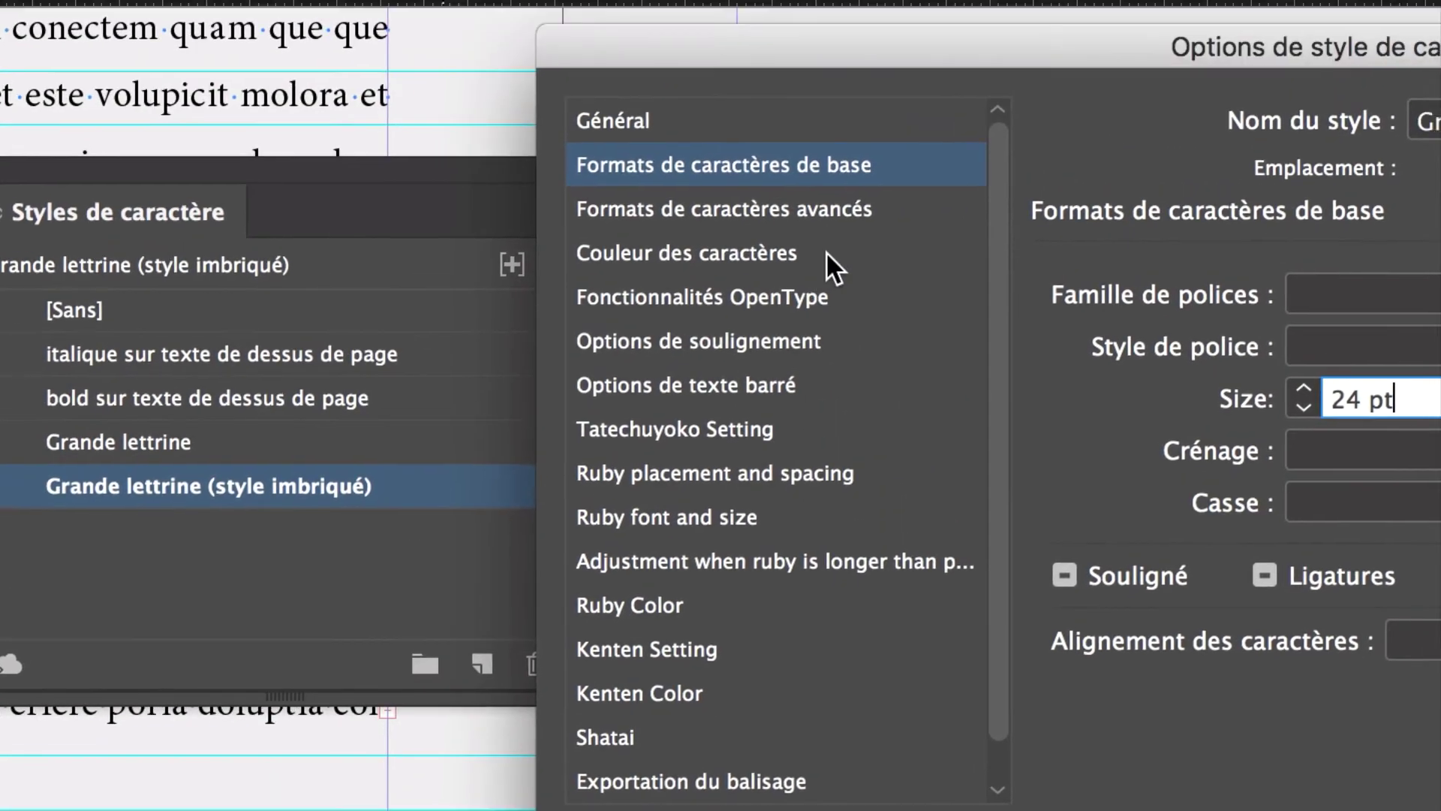
# Step: Set the character colour of Grande lettrine (style imbriqué) to the R=170 V=156 B=0 swatch and confirm the style options
pyautogui.click(825, 148)
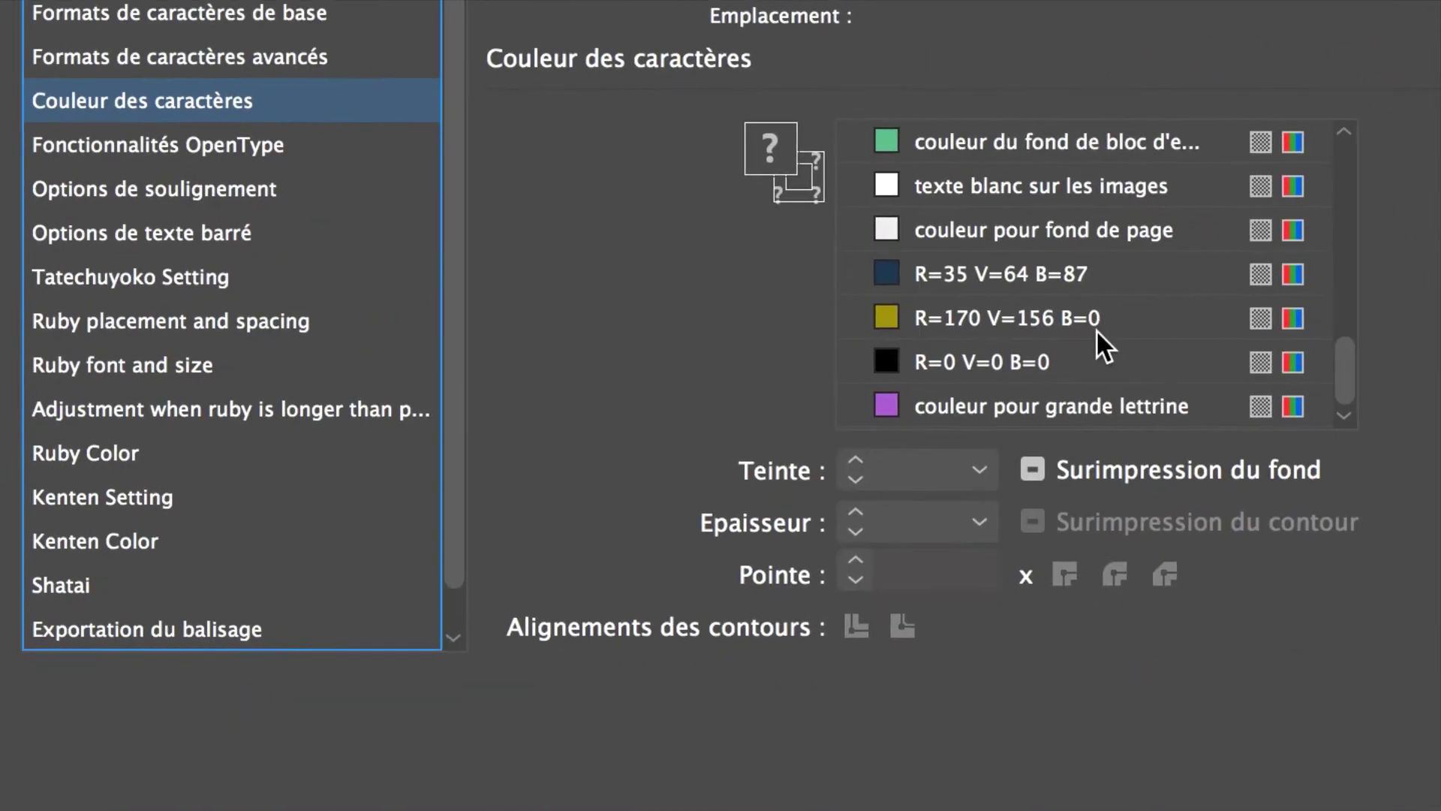
pyautogui.click(1427, 471)
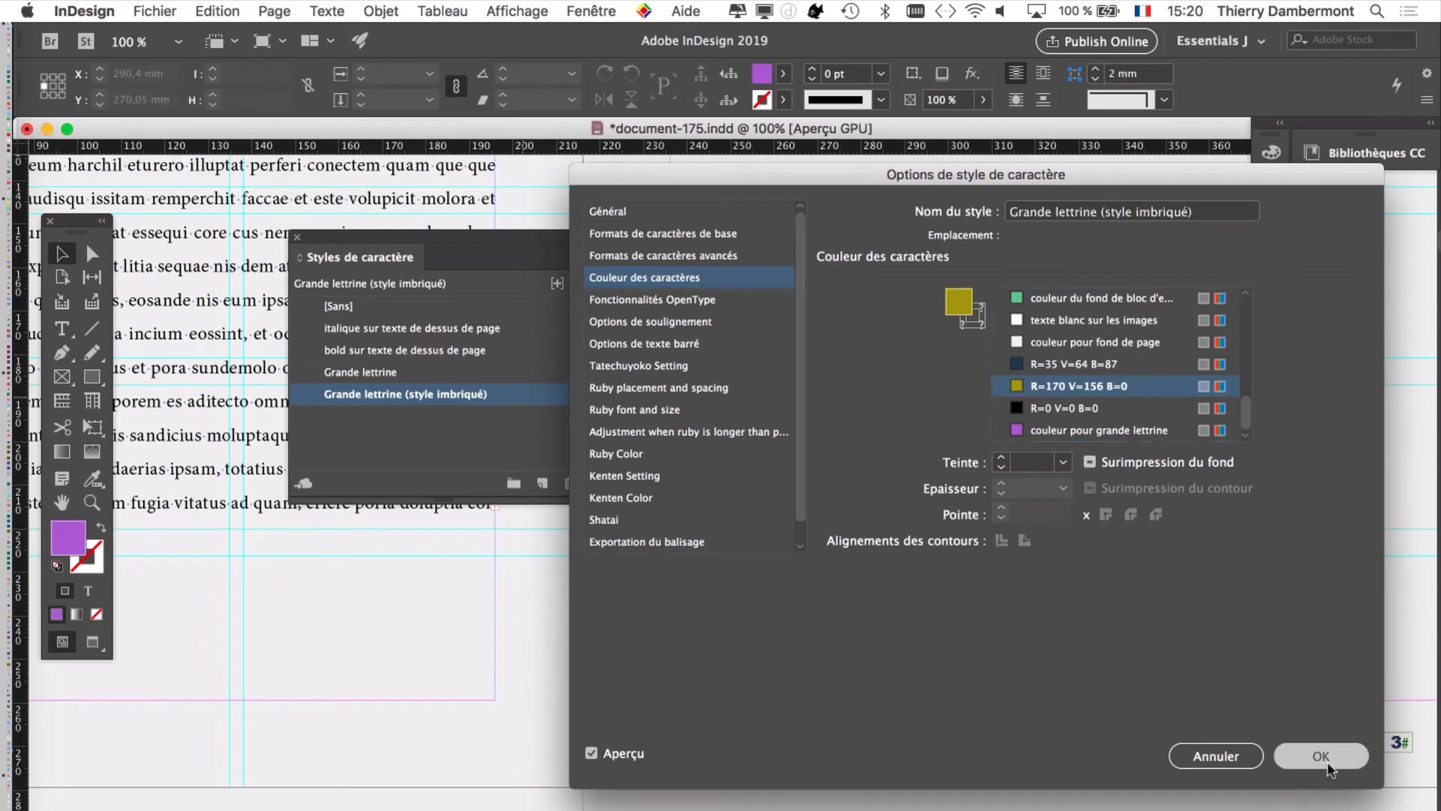
pyautogui.click(1321, 763)
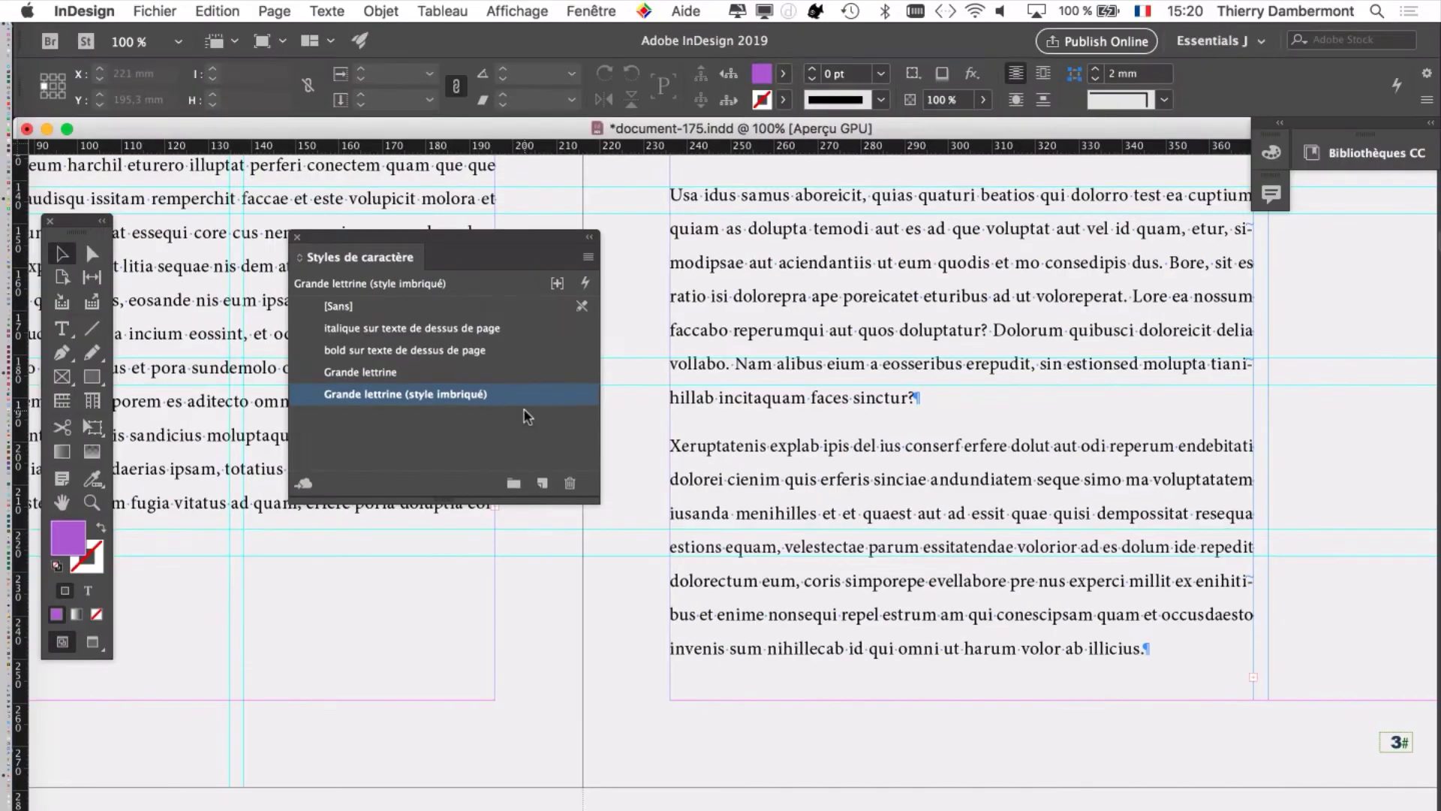
# Step: Move the character styles out of the way and place the text cursor in page 3's paragraph beginning "Usa idus samus"
pyautogui.moveTo(488, 240); pyautogui.dragTo(379, 206)
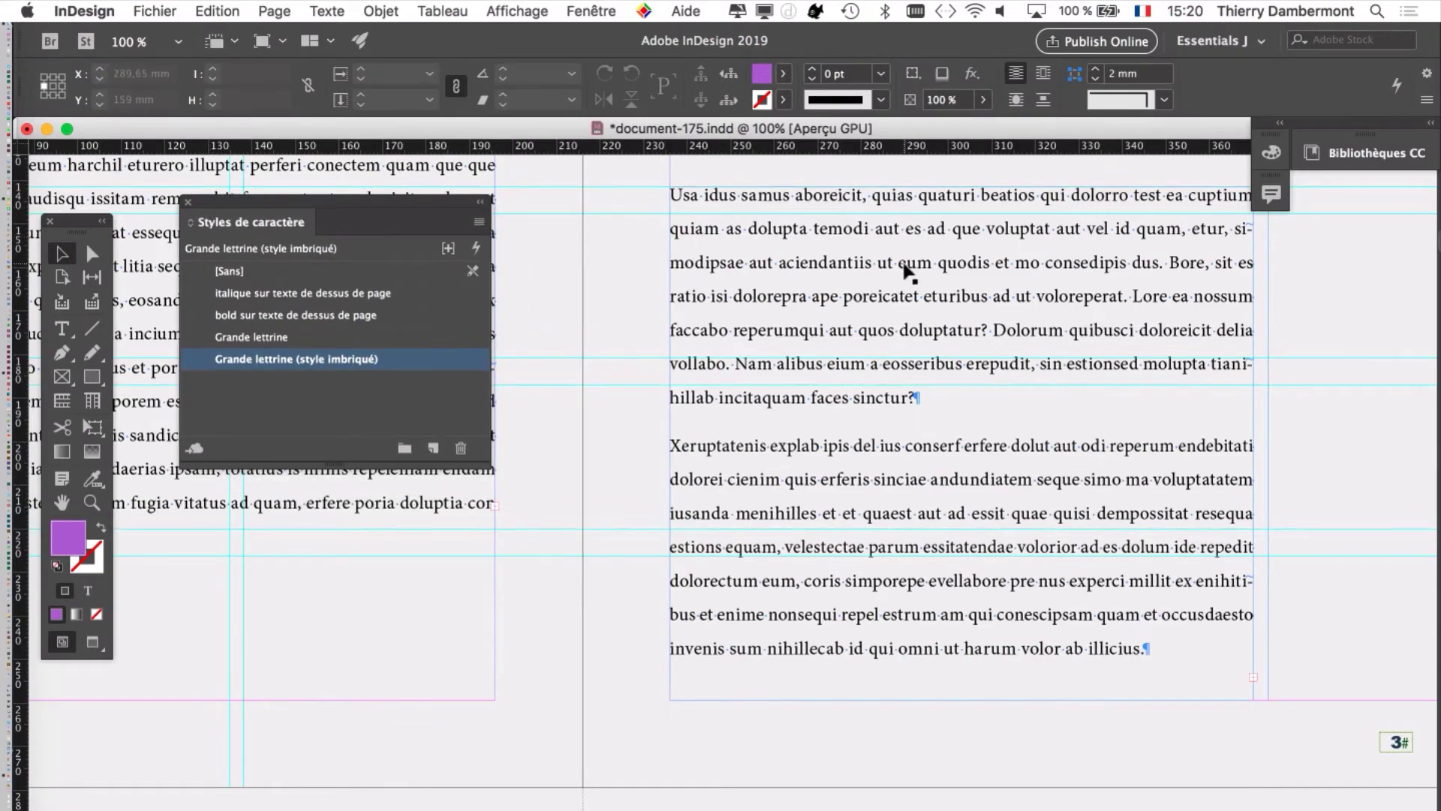
pyautogui.scroll(3, 905, 271)
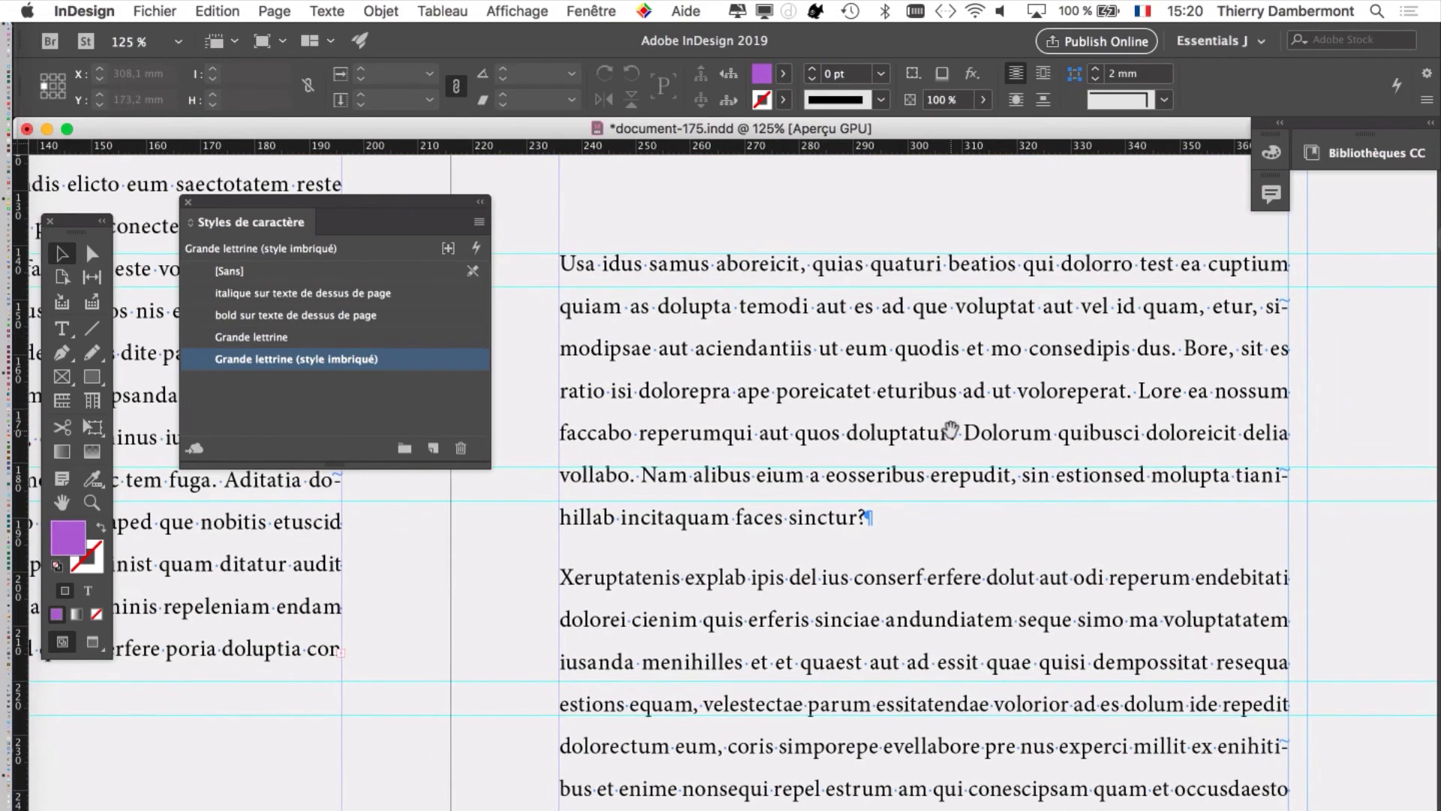
pyautogui.moveTo(330, 201); pyautogui.dragTo(305, 176)
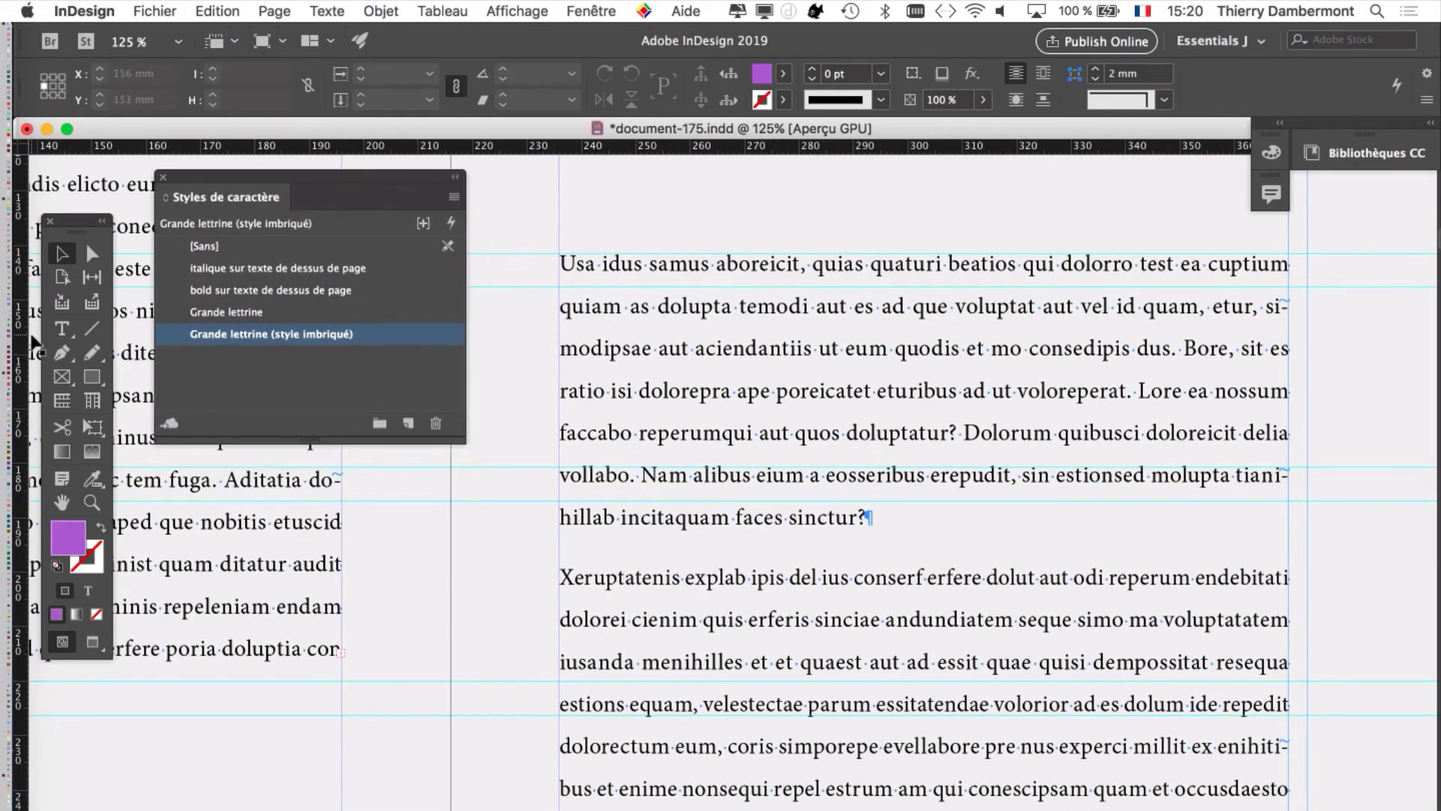
pyautogui.click(62, 328)
pyautogui.click(740, 308)
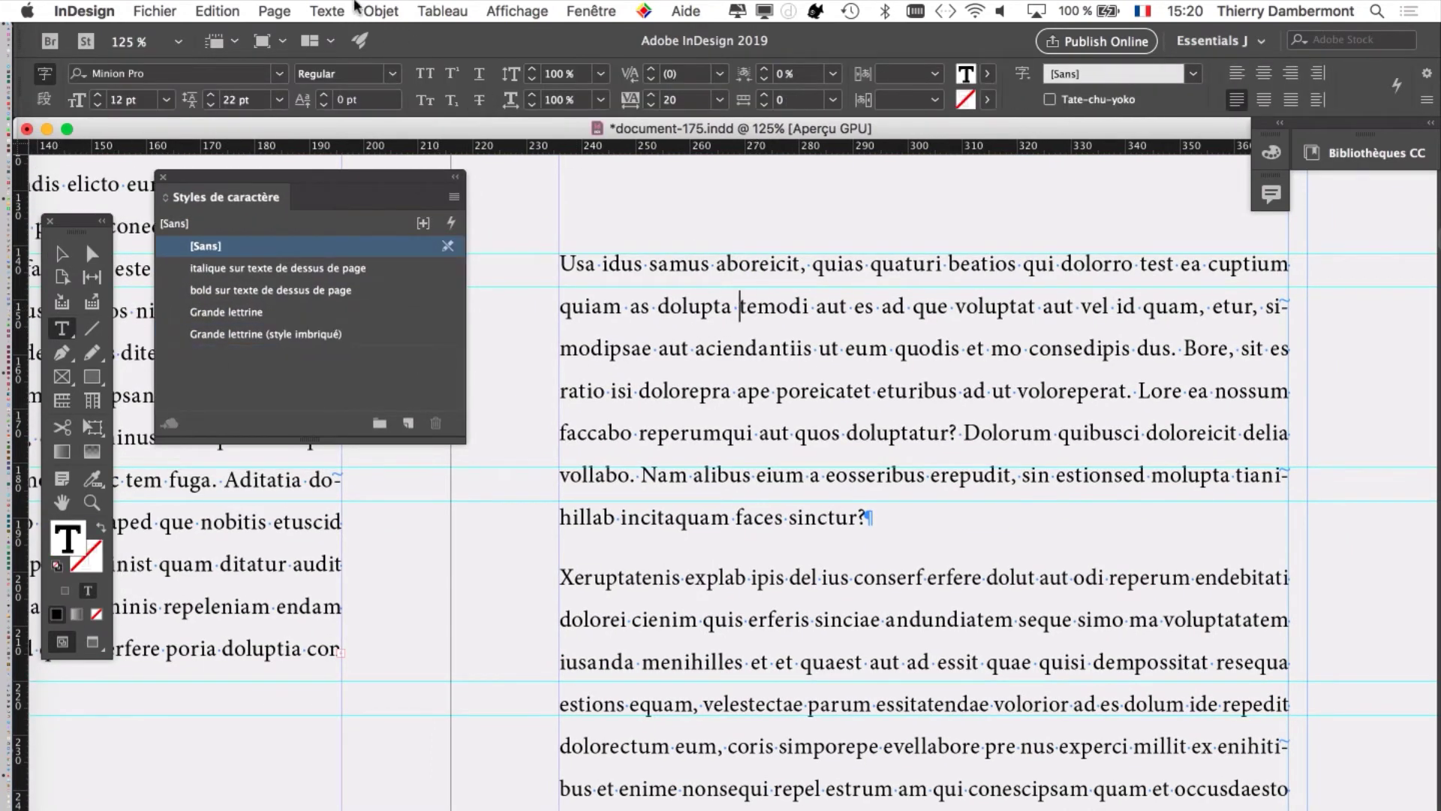
# Step: Check which paragraph style is applied to the paragraph beginning "Usa idus samus"
pyautogui.click(335, 10)
pyautogui.click(379, 243)
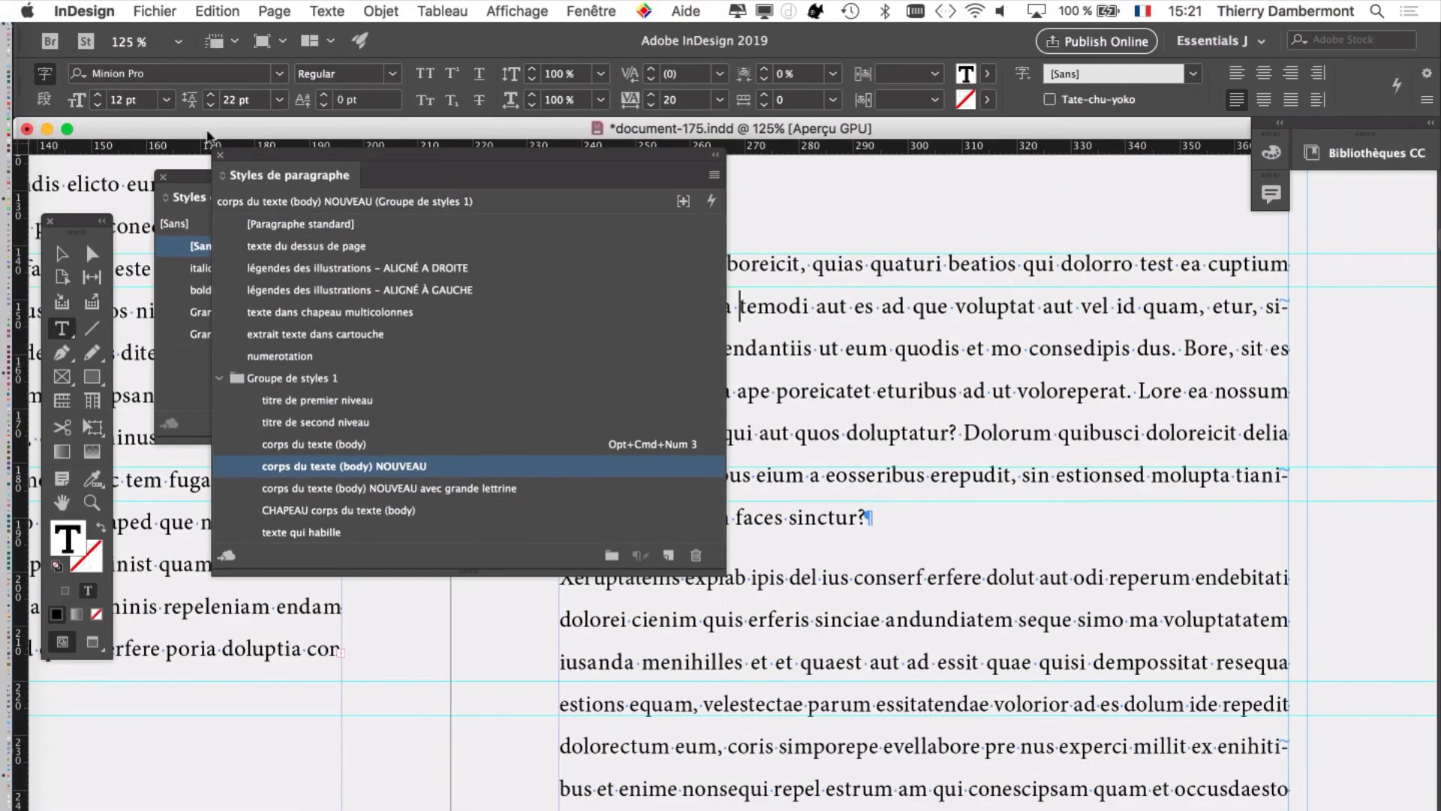
pyautogui.click(220, 157)
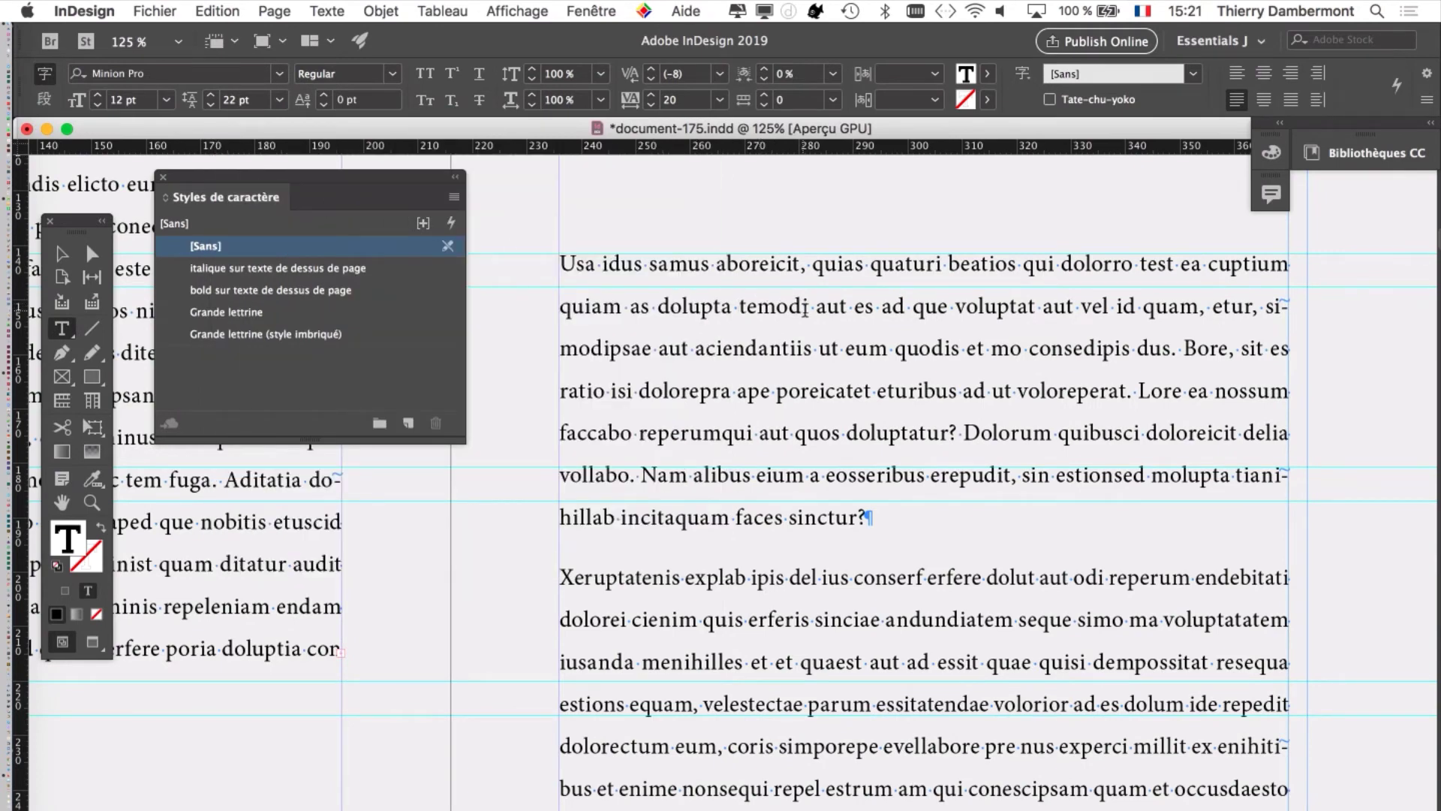
# Step: Keep the text cursor in the "Usa idus samus" paragraph and display the paragraph formatting controls beside the text
pyautogui.click(802, 307)
pyautogui.click(838, 308)
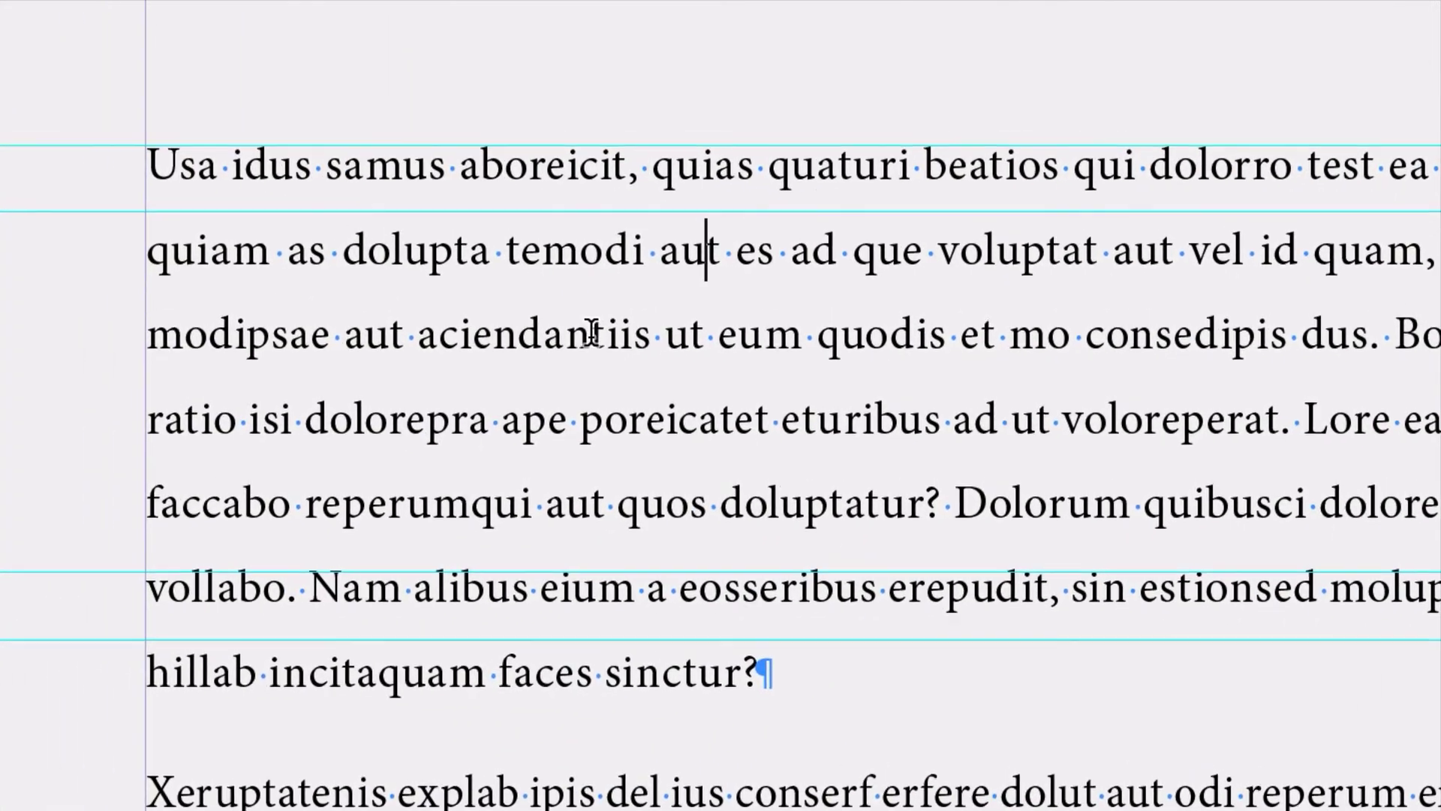
pyautogui.click(592, 332)
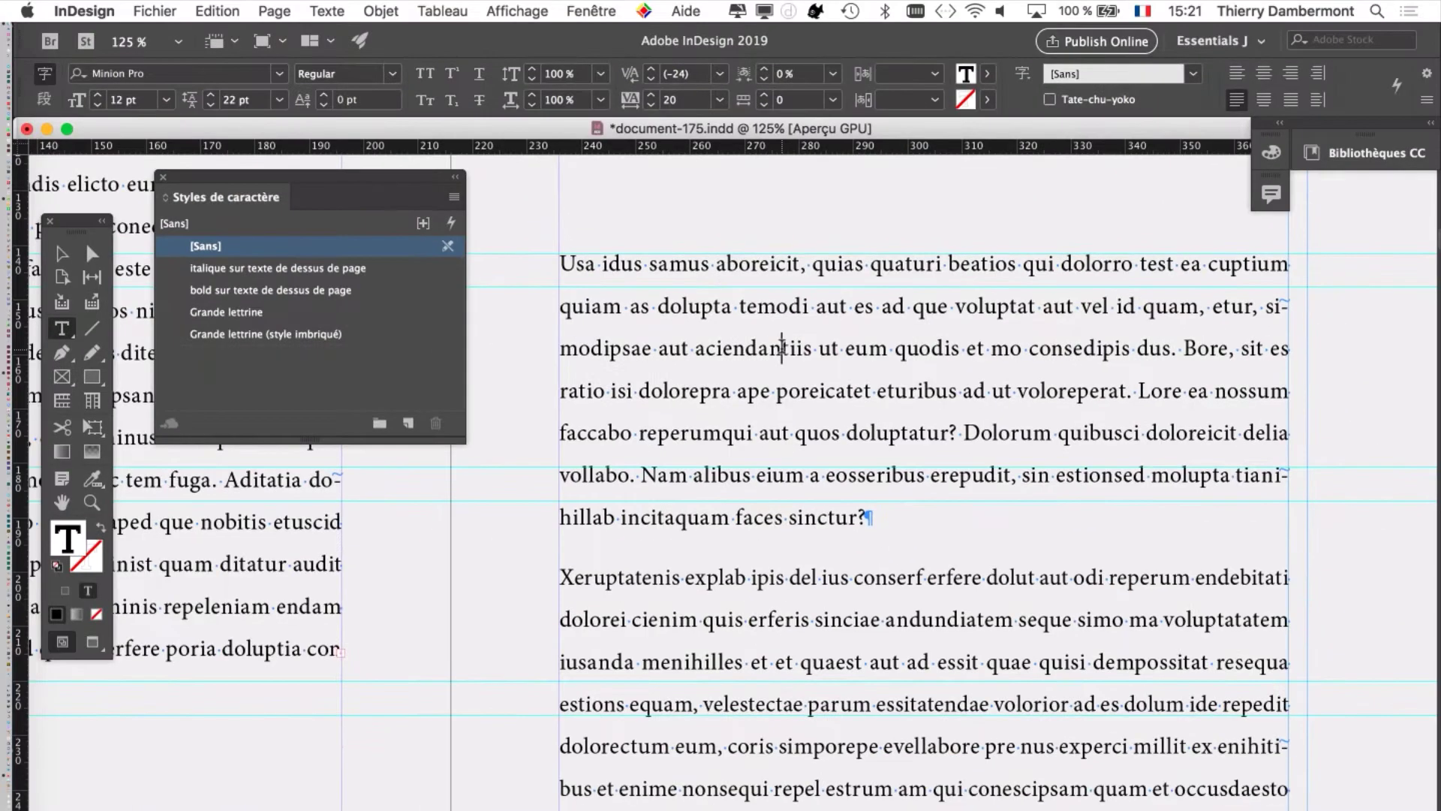
pyautogui.click(335, 13)
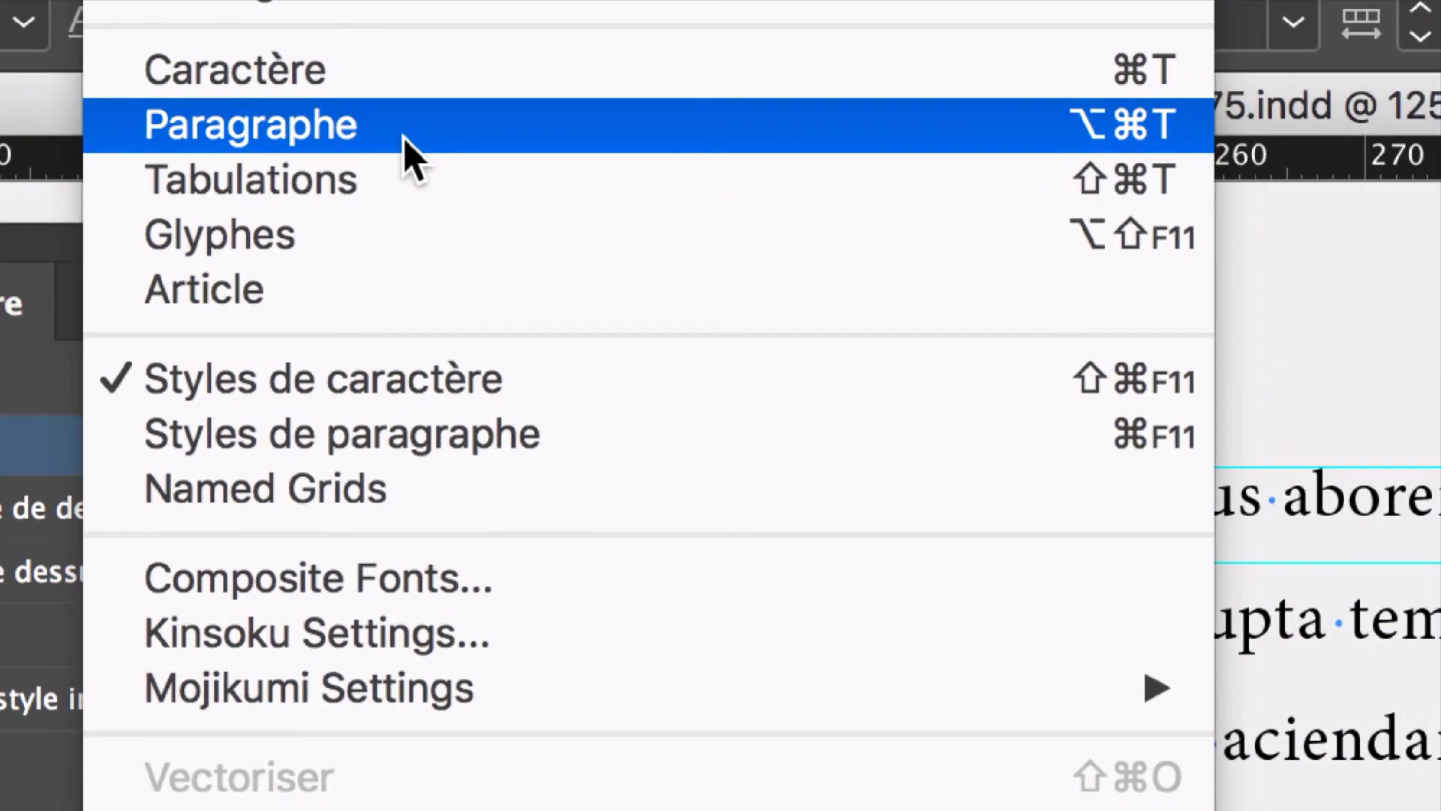
pyautogui.click(409, 146)
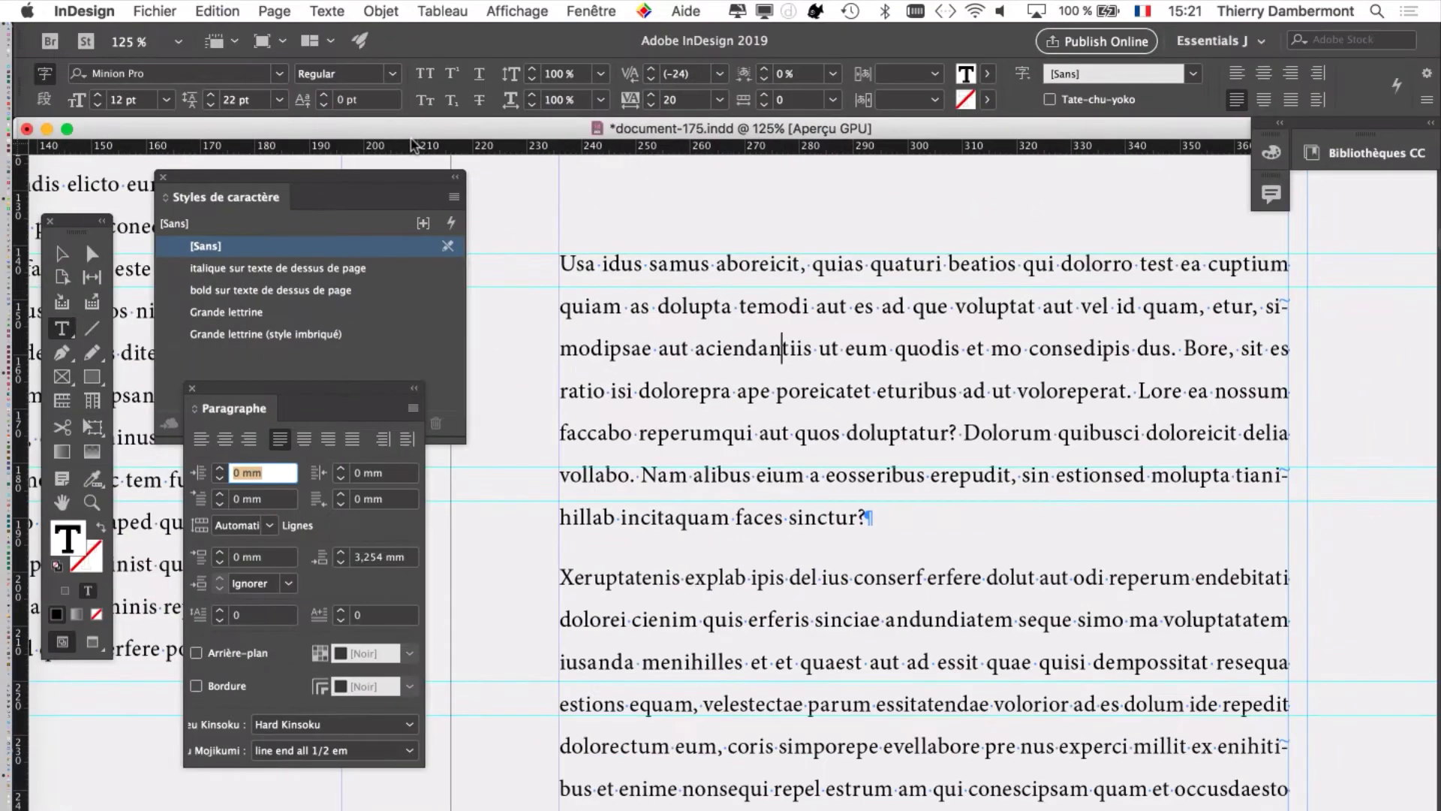
pyautogui.moveTo(320, 394); pyautogui.dragTo(1168, 285)
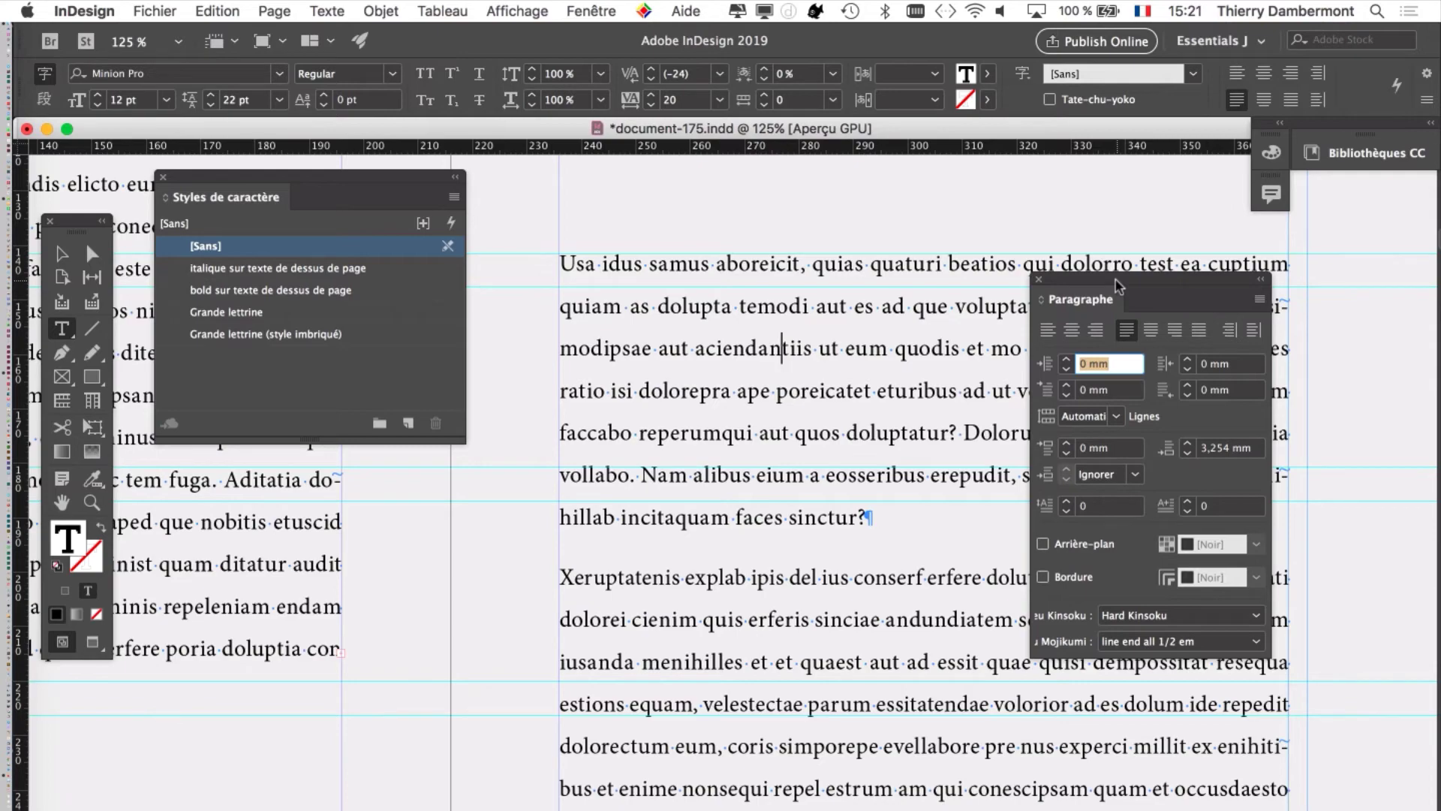
pyautogui.moveTo(1119, 286); pyautogui.dragTo(965, 206)
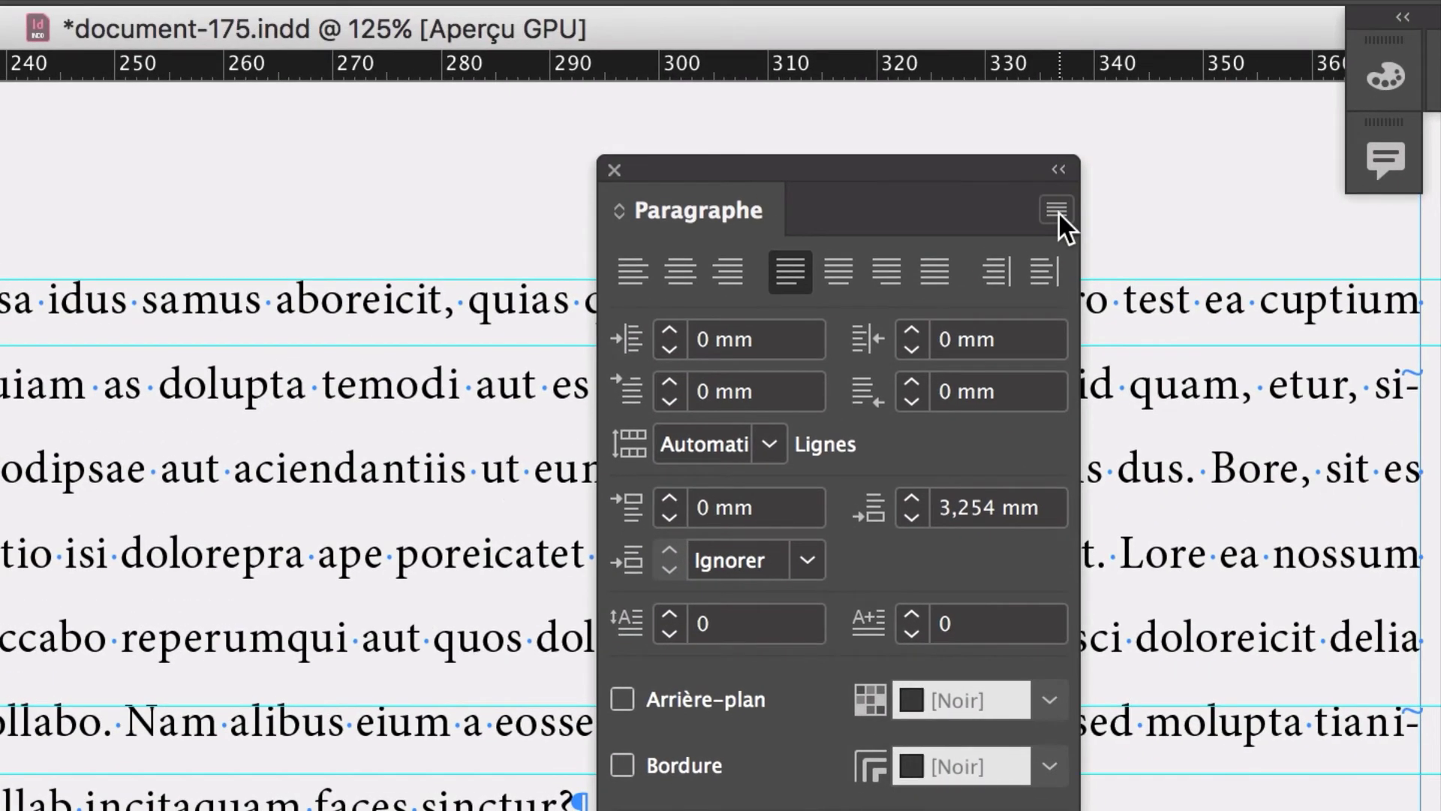
# Step: Open the drop caps and nested styles settings for the paragraph, keeping the start of its text in view
pyautogui.click(1049, 192)
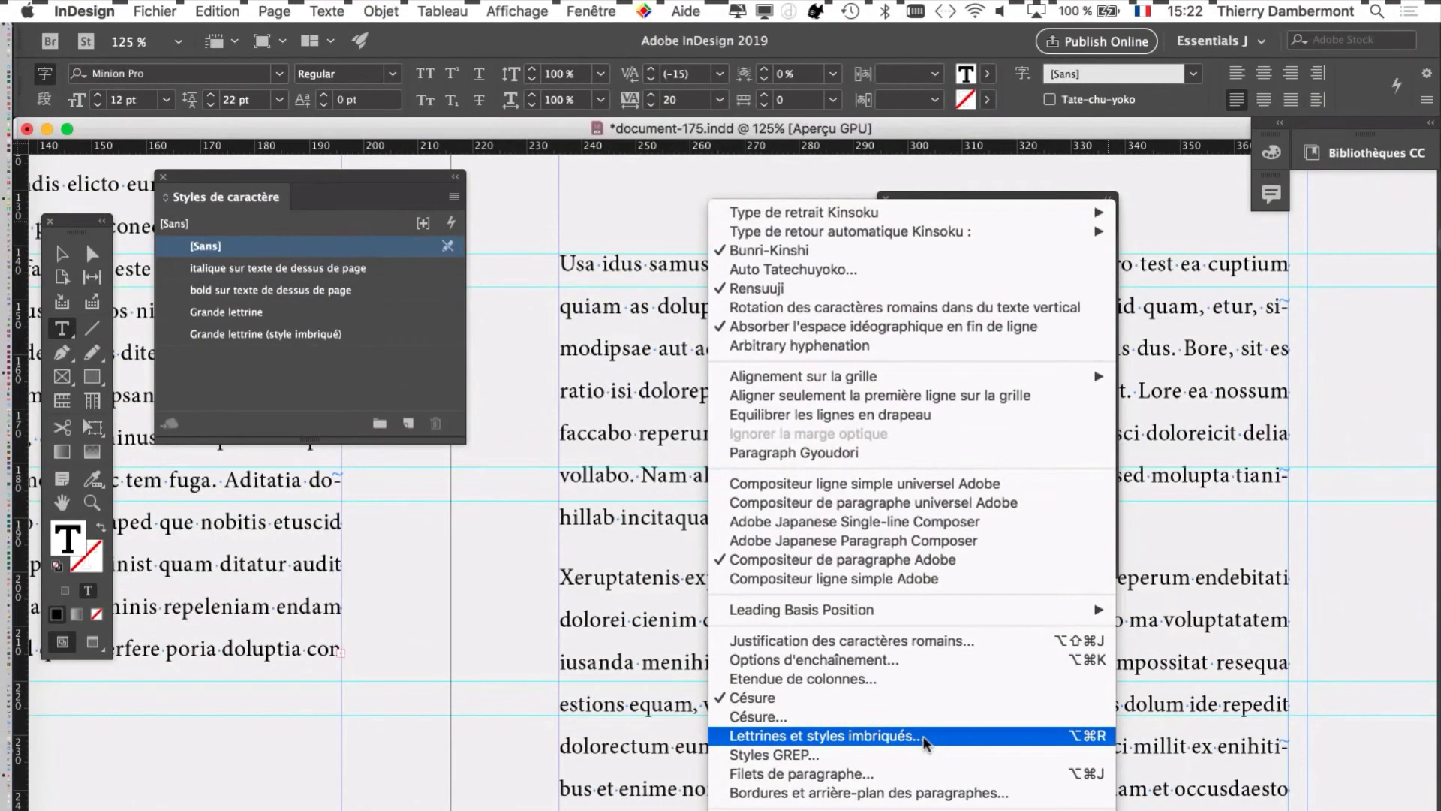
pyautogui.click(926, 742)
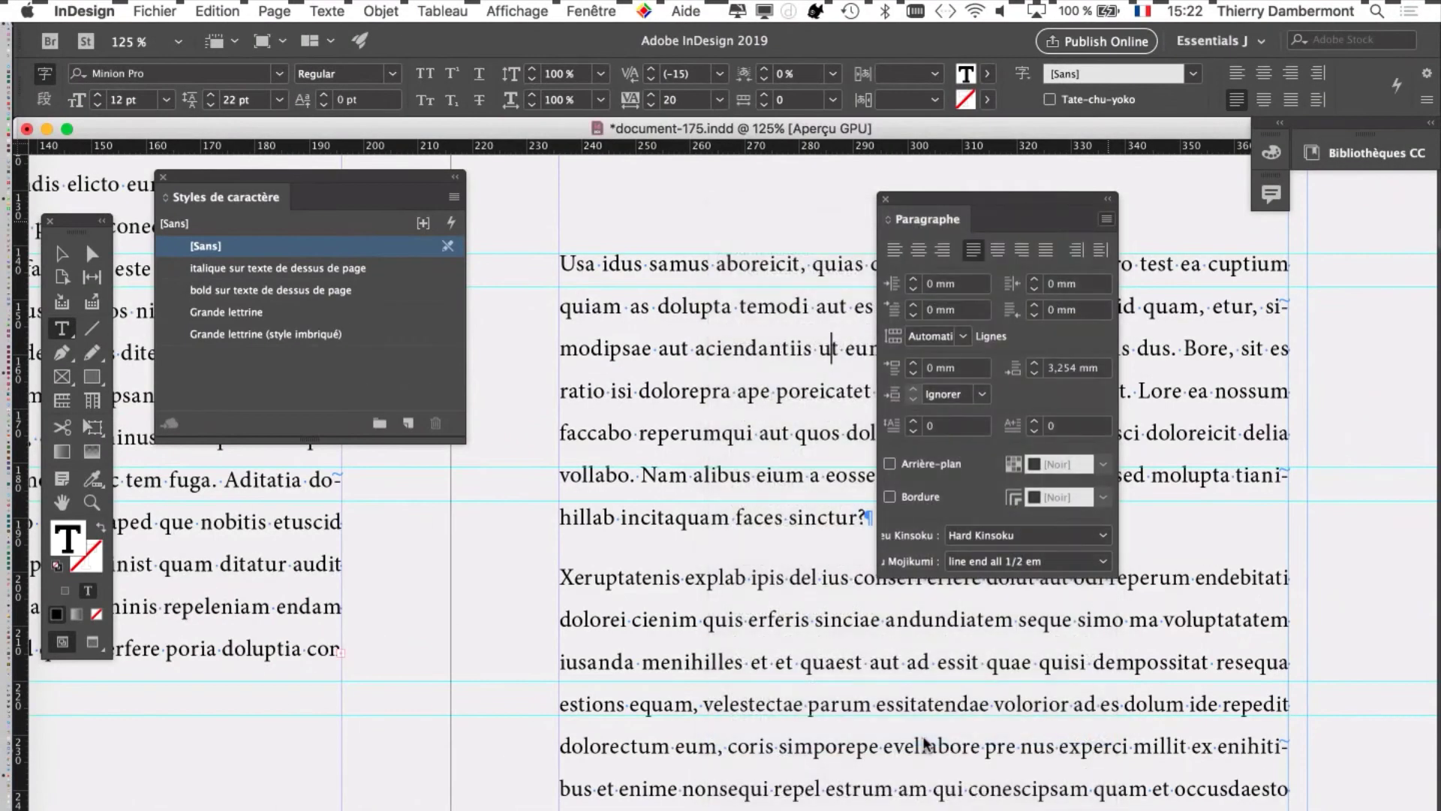
pyautogui.moveTo(502, 76); pyautogui.dragTo(1172, 79)
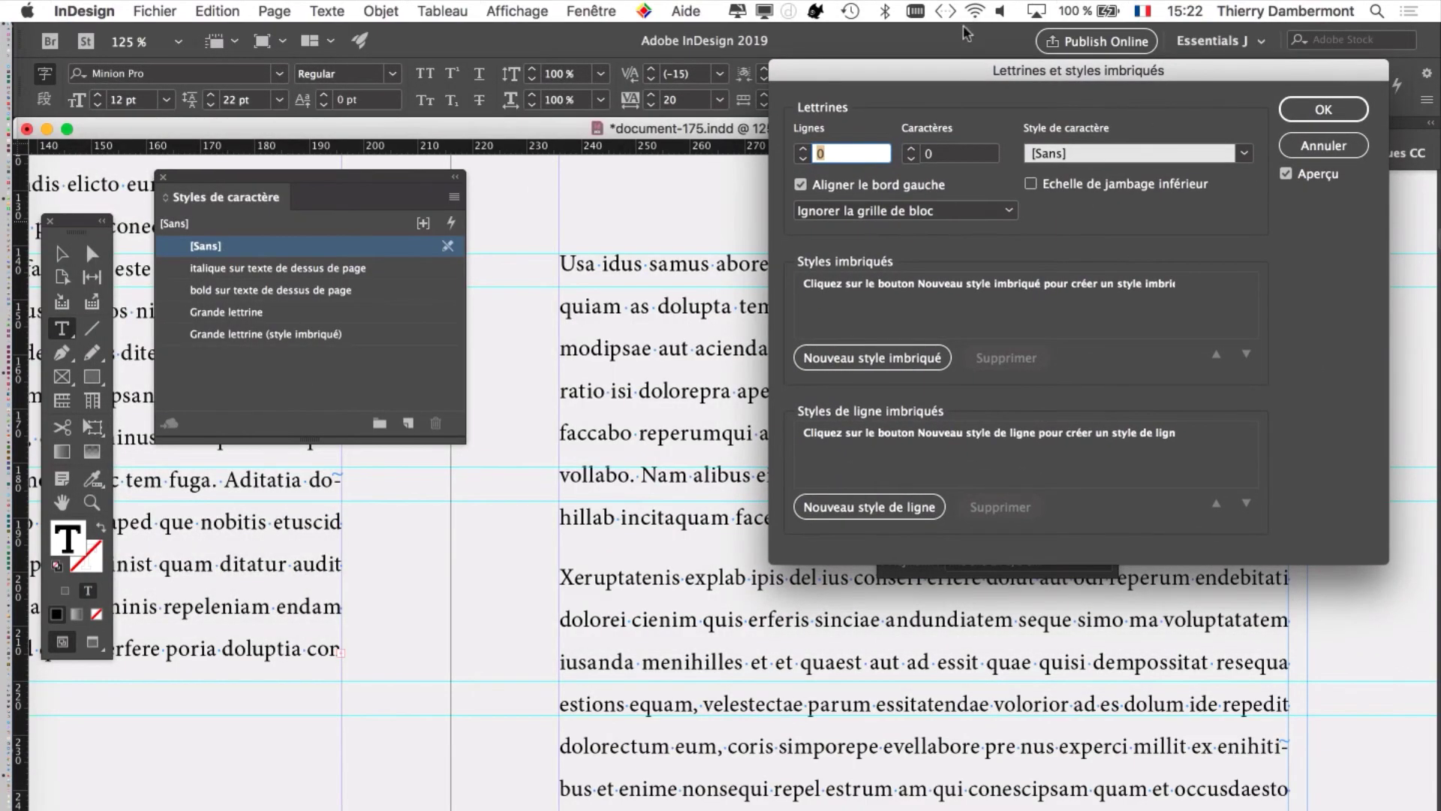
pyautogui.moveTo(954, 73); pyautogui.dragTo(894, 148)
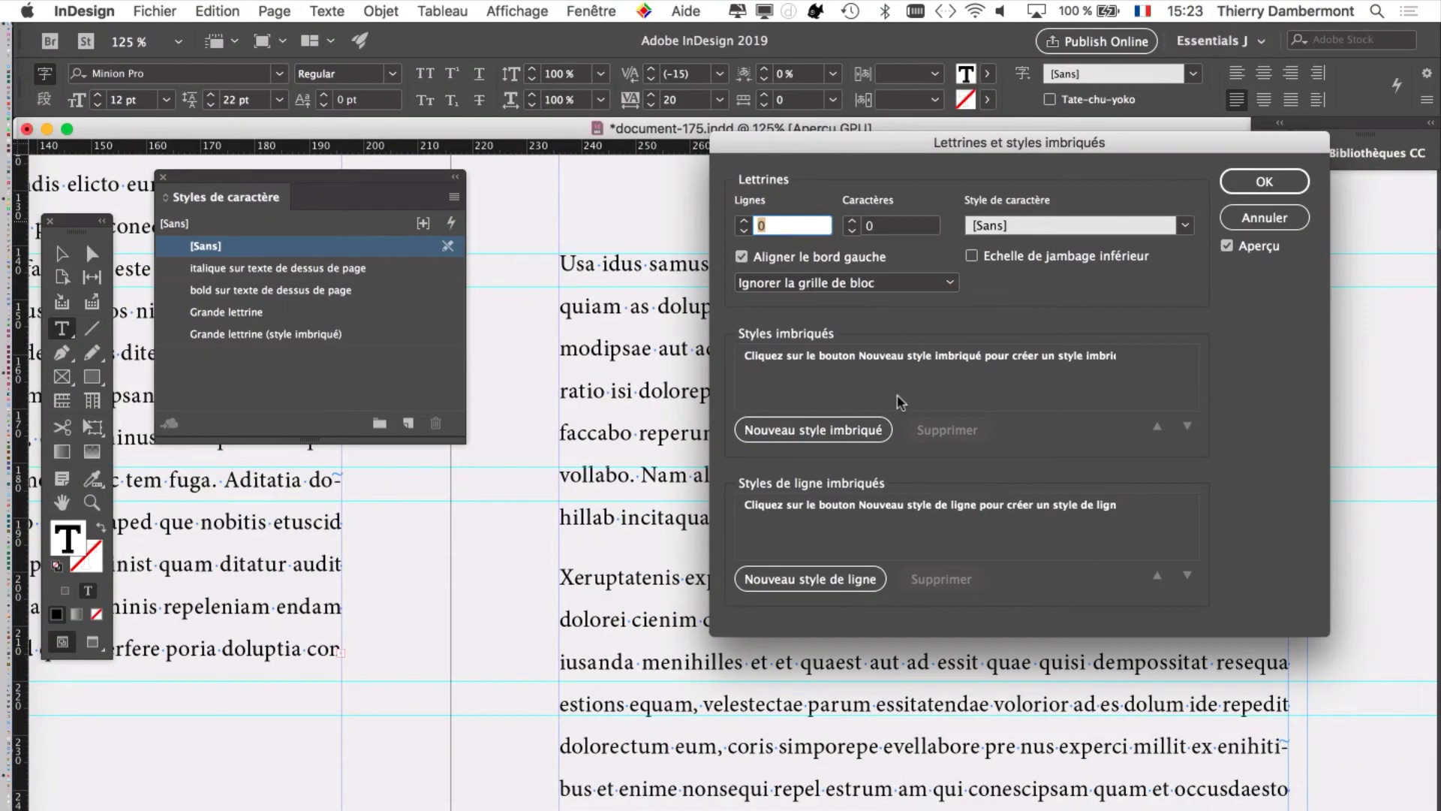
pyautogui.moveTo(932, 152); pyautogui.dragTo(1018, 51)
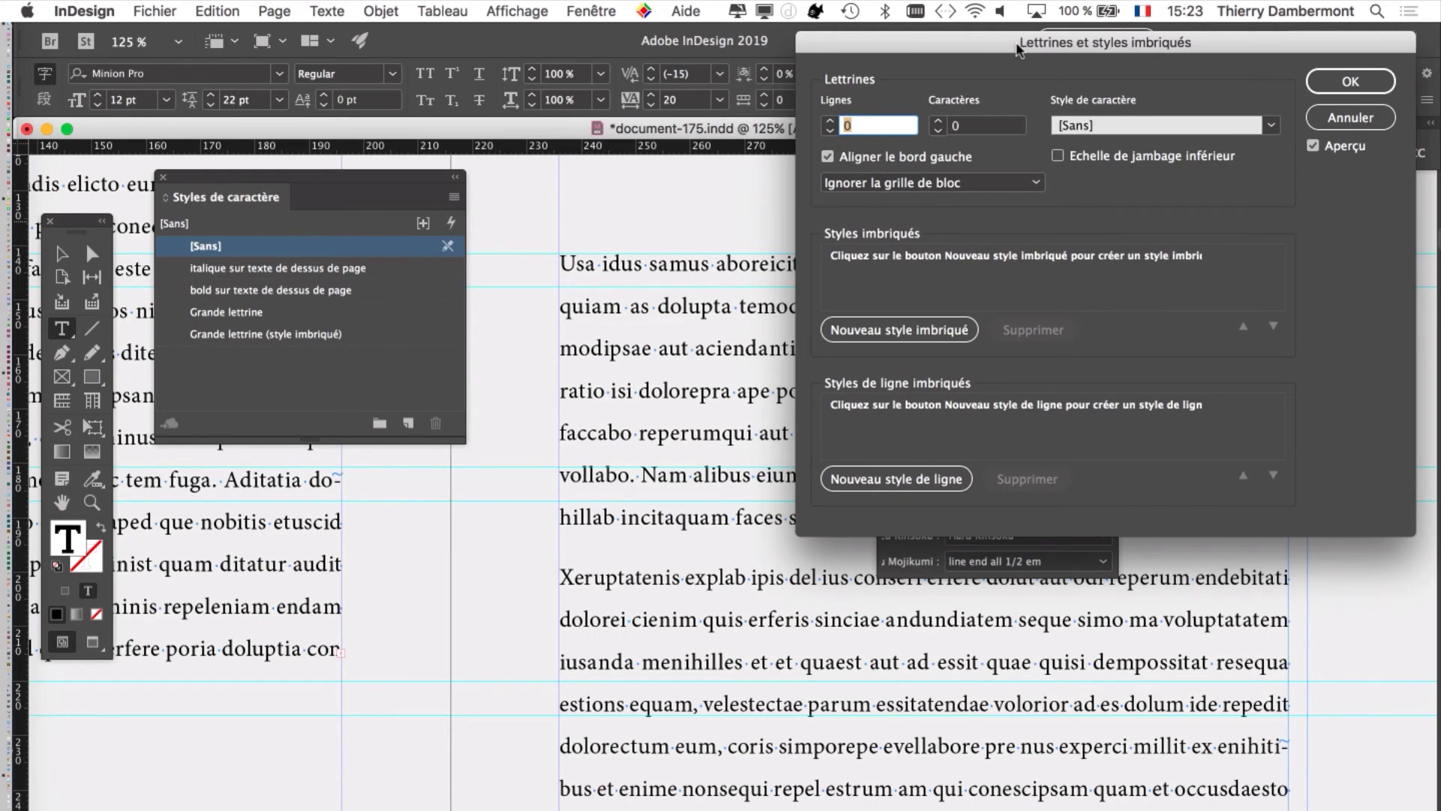
pyautogui.moveTo(875, 42); pyautogui.dragTo(839, 67)
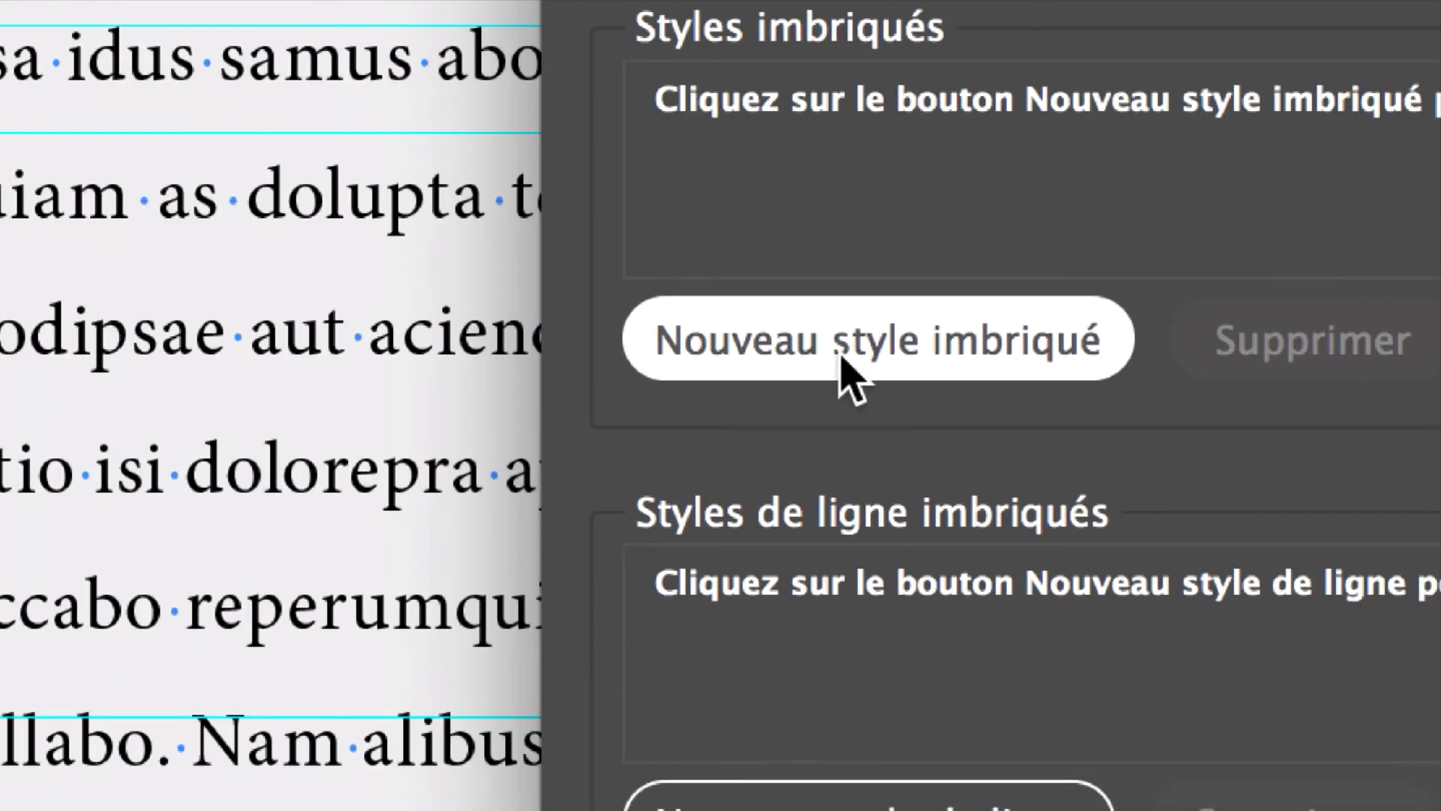
# Step: Add a nested style to the paragraph that uses the Grande lettrine (style imbriqué) character style
pyautogui.click(875, 372)
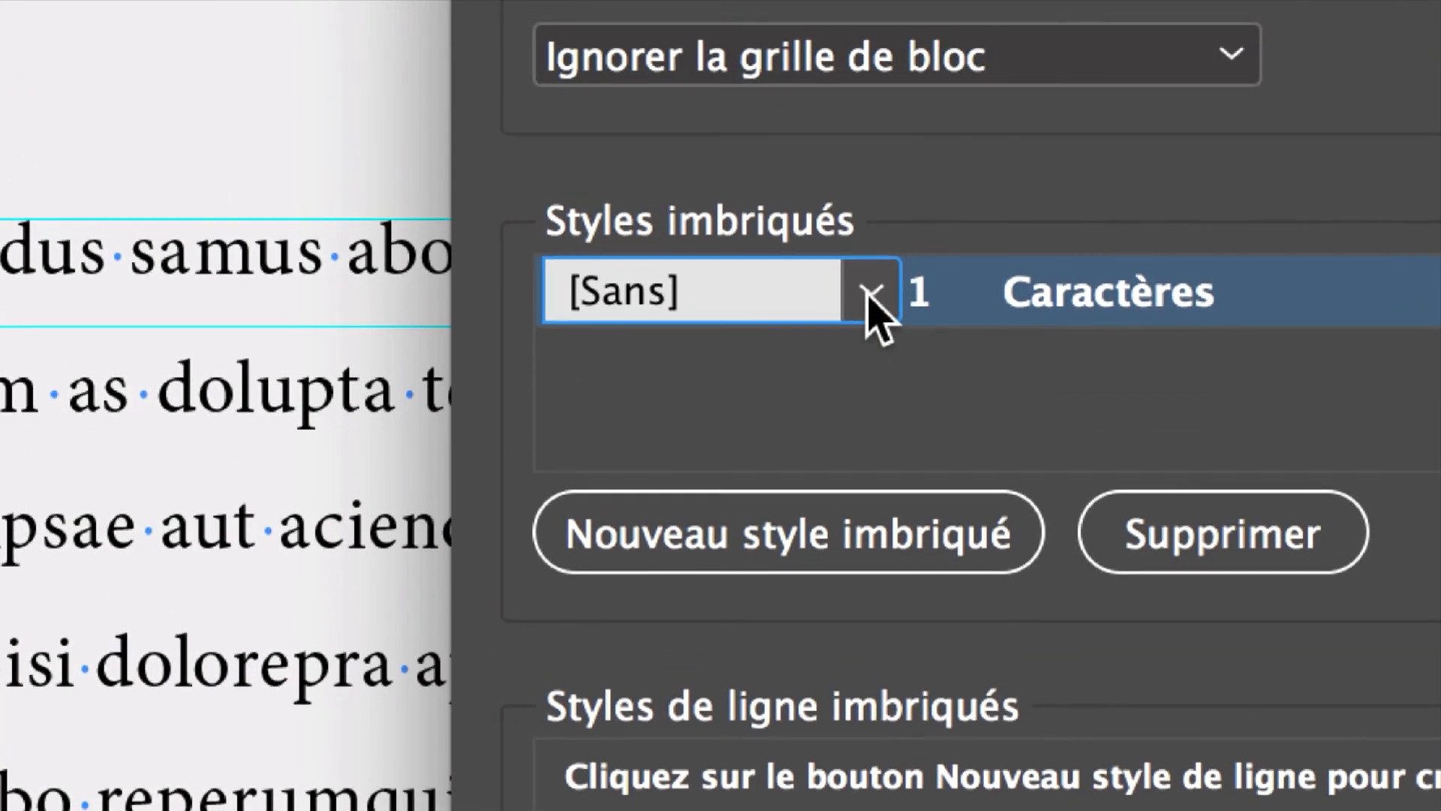
pyautogui.click(872, 292)
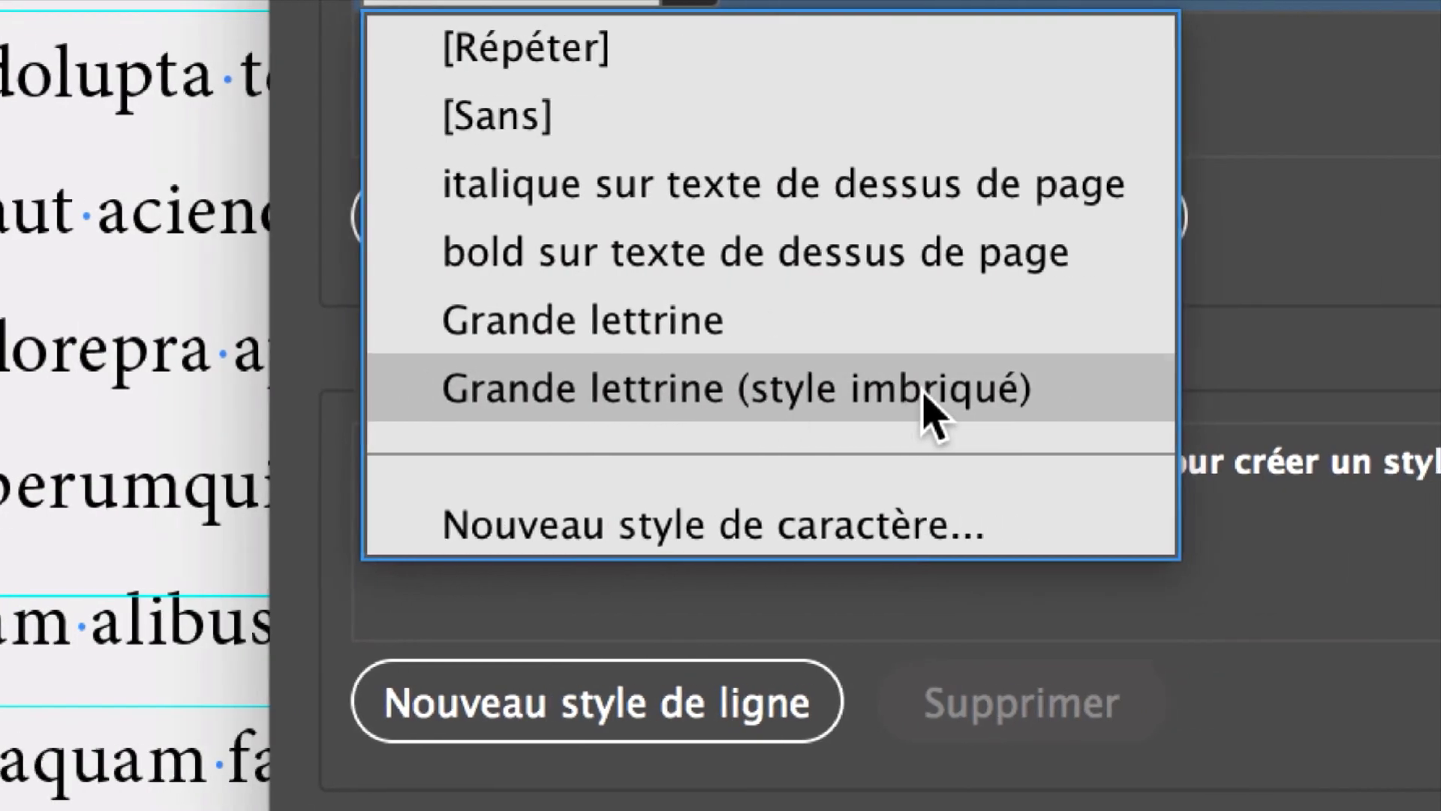
pyautogui.click(1003, 387)
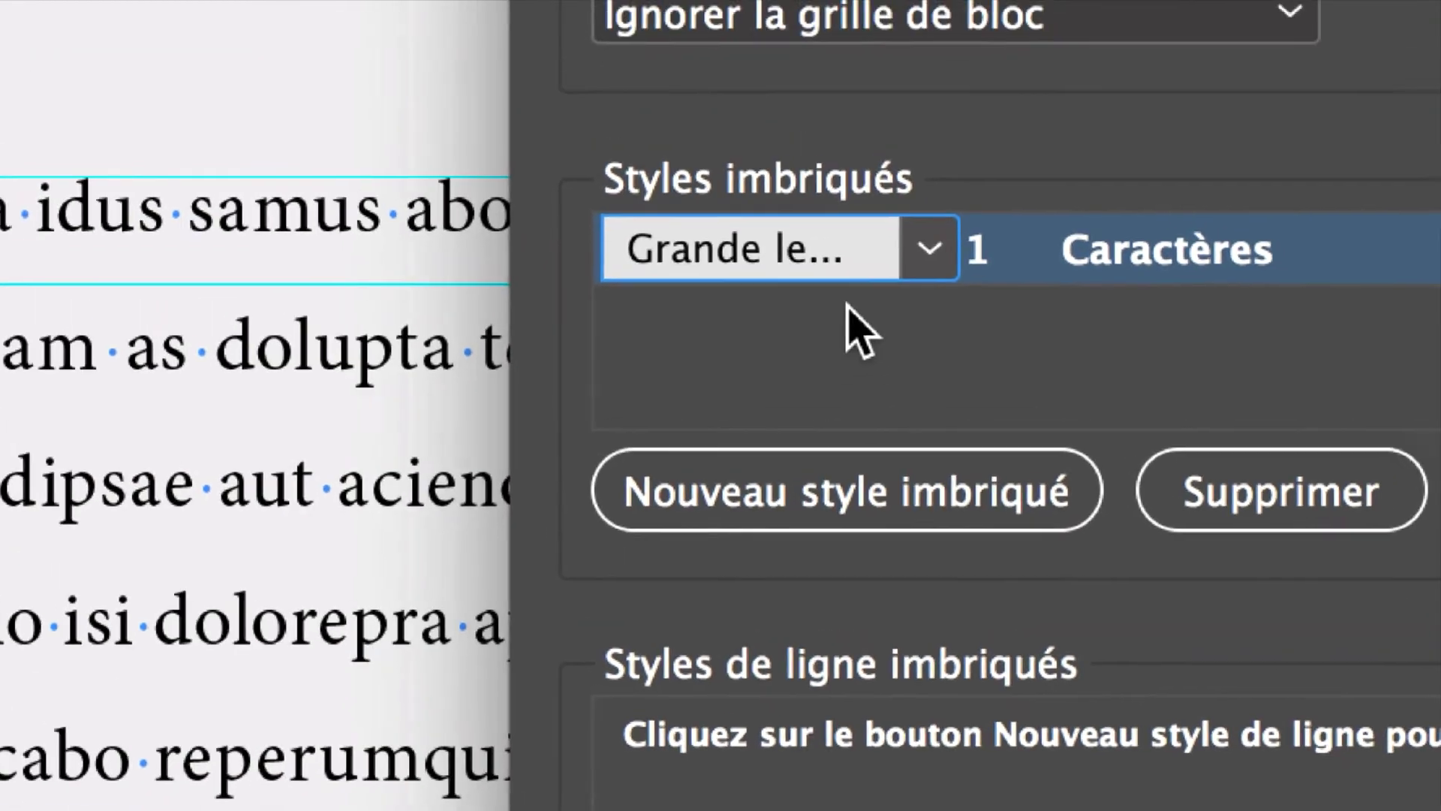
pyautogui.click(665, 6)
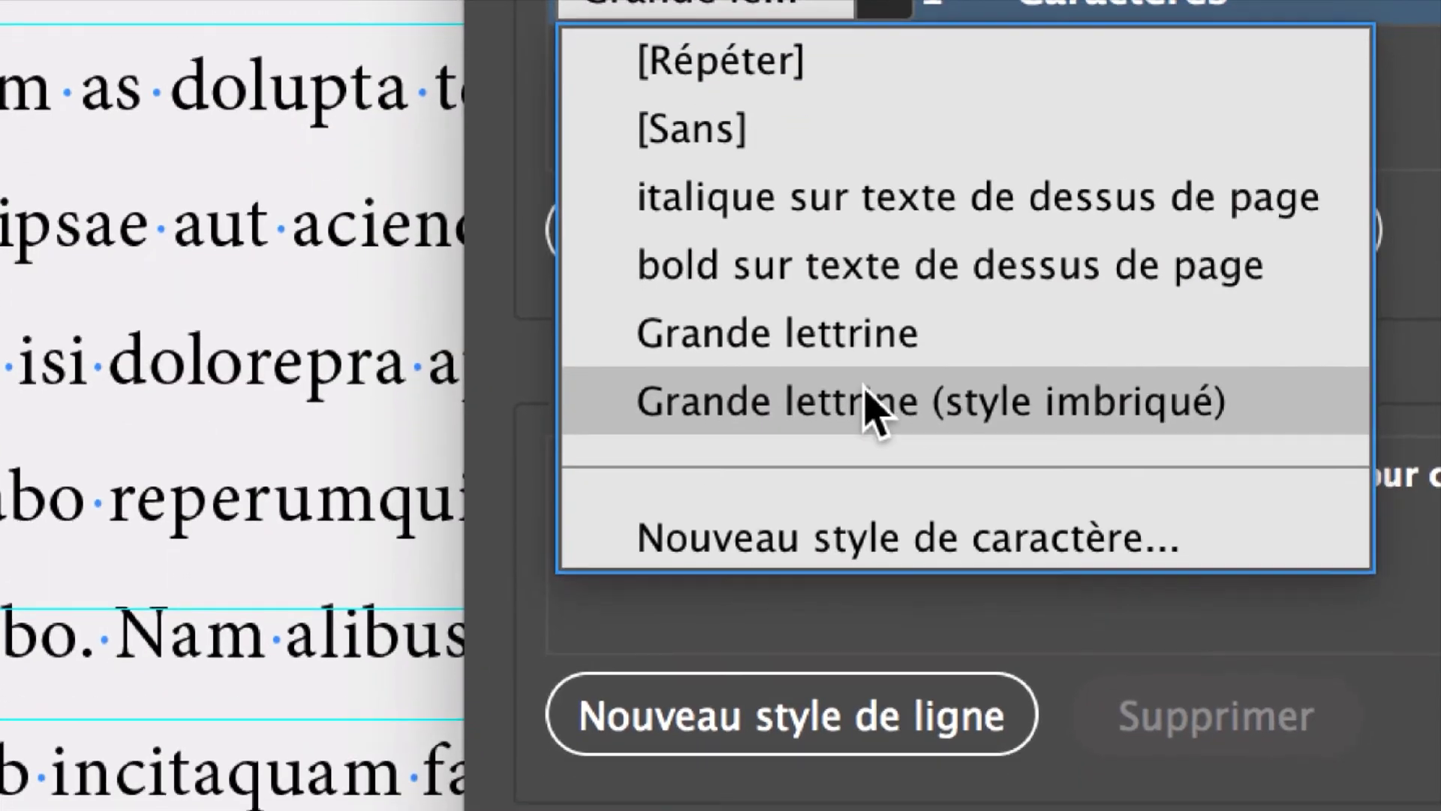
pyautogui.click(810, 513)
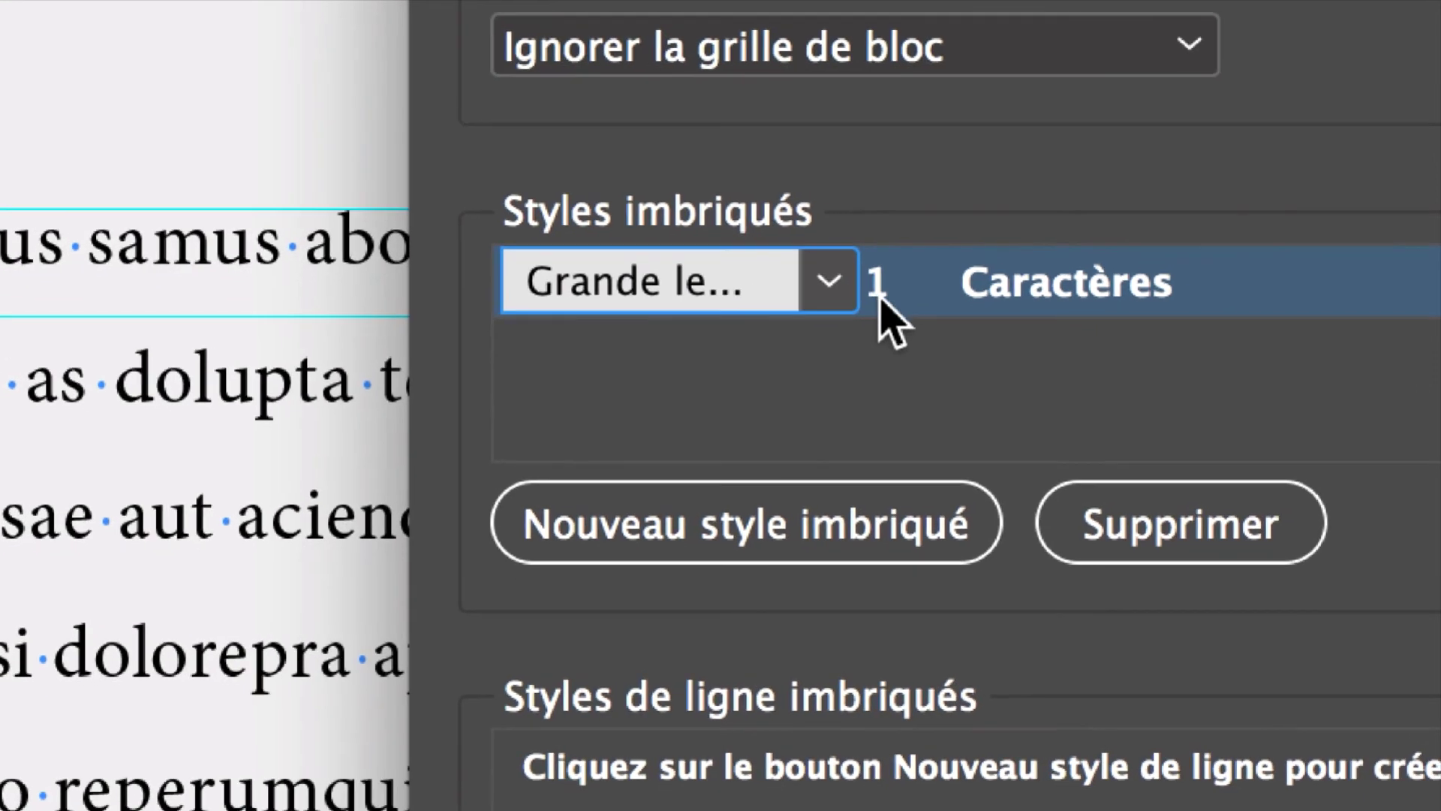
# Step: Keep the nested style's range at 1 Caractères with the sur option and apply the settings to the paragraph
pyautogui.click(881, 299)
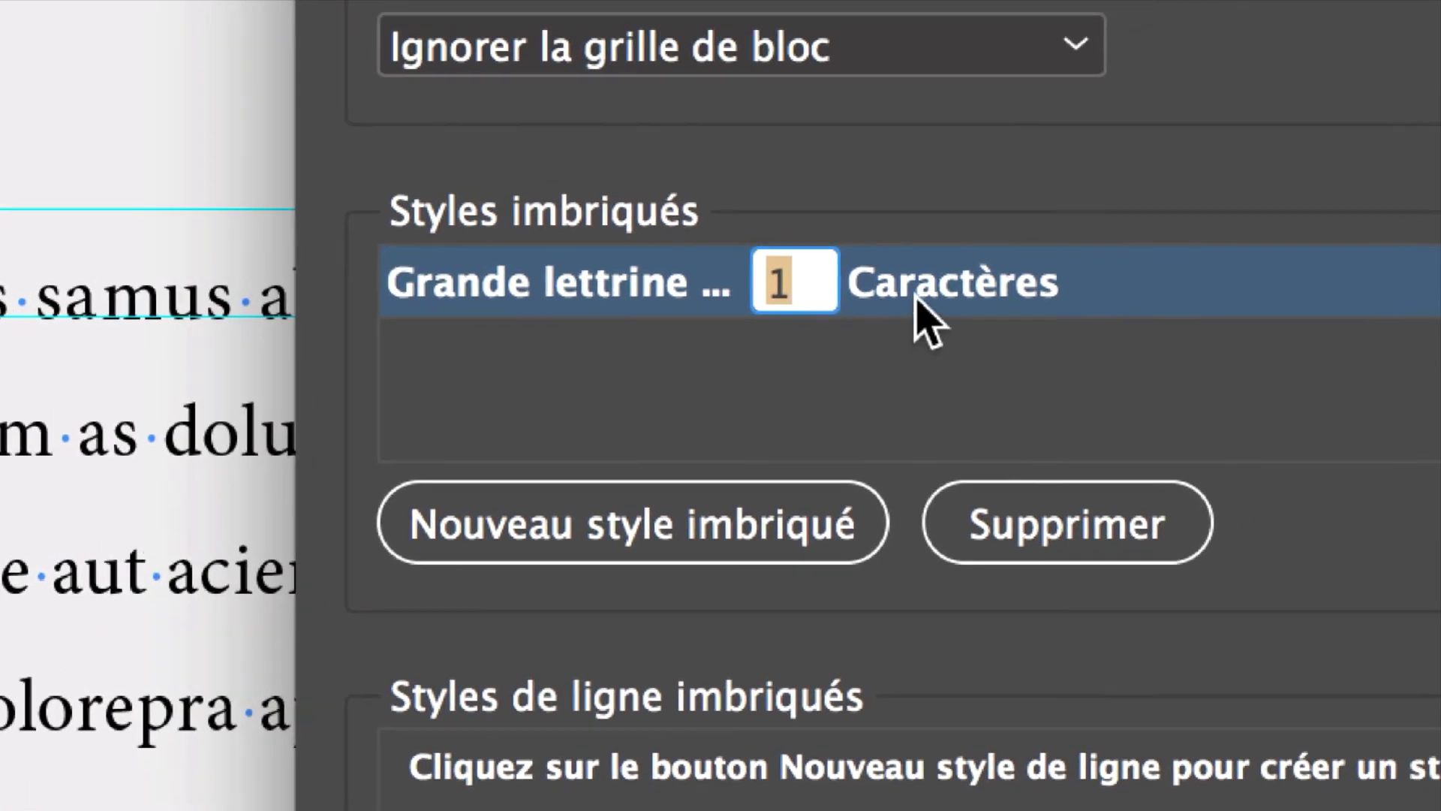
pyautogui.click(1006, 296)
pyautogui.click(777, 300)
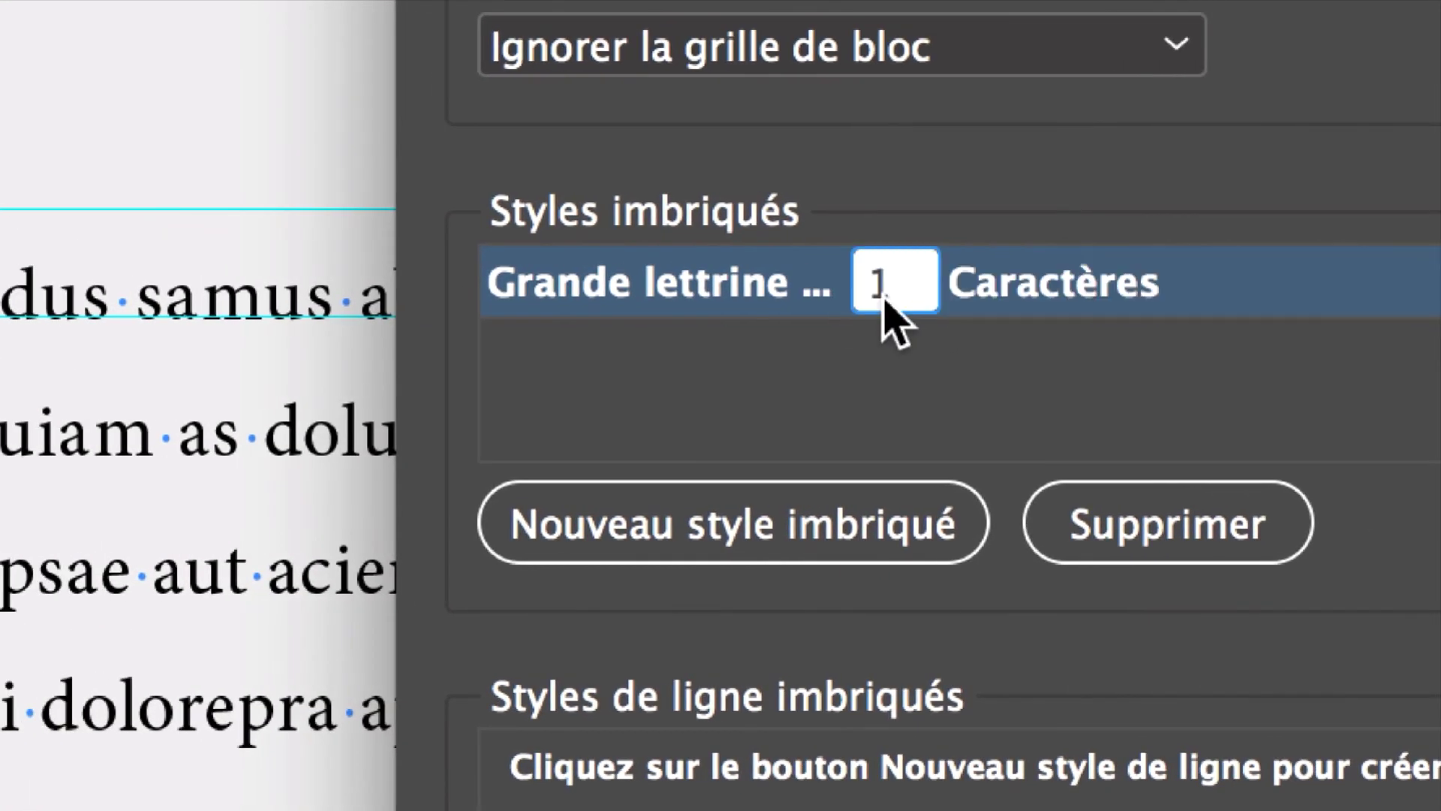
pyautogui.click(1007, 300)
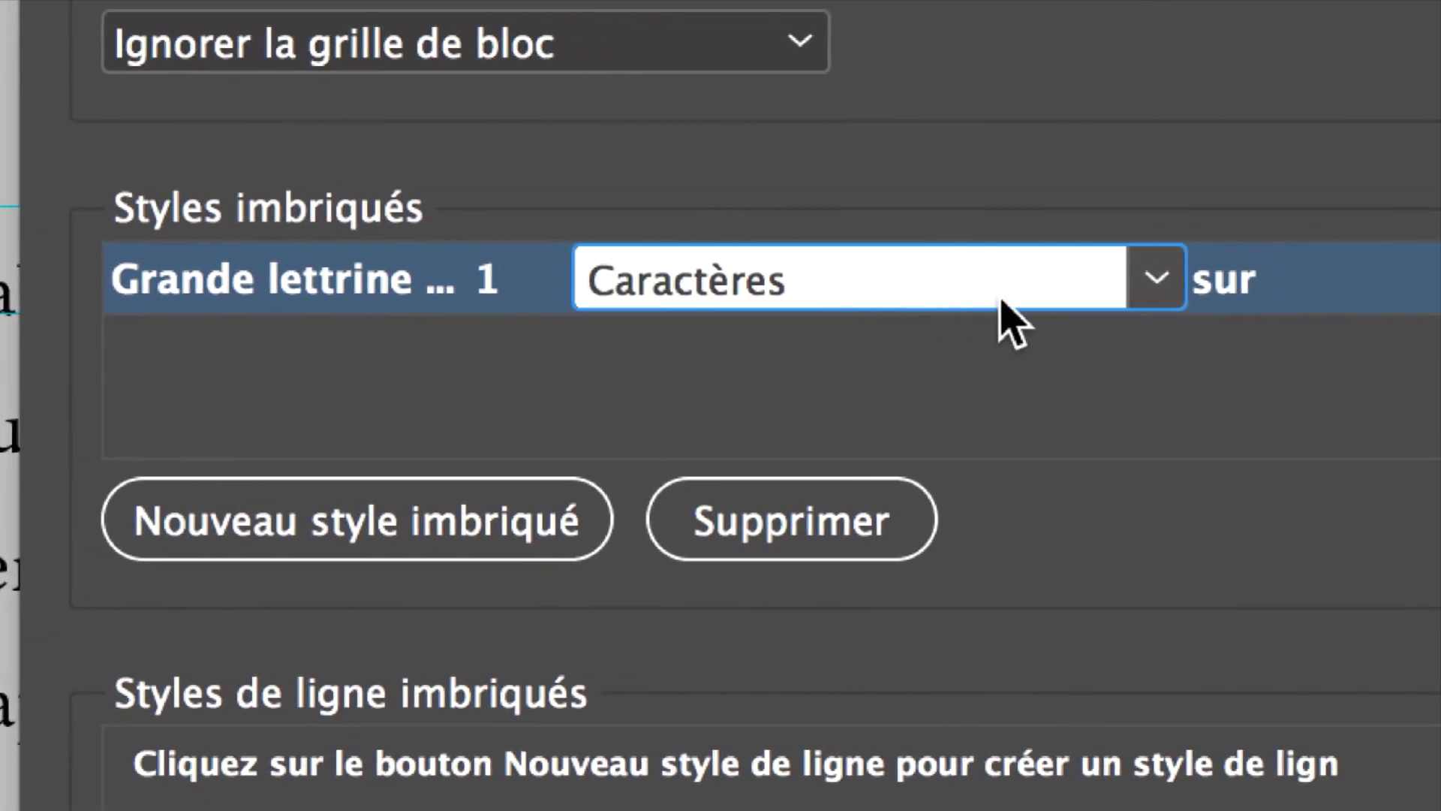
pyautogui.click(1156, 279)
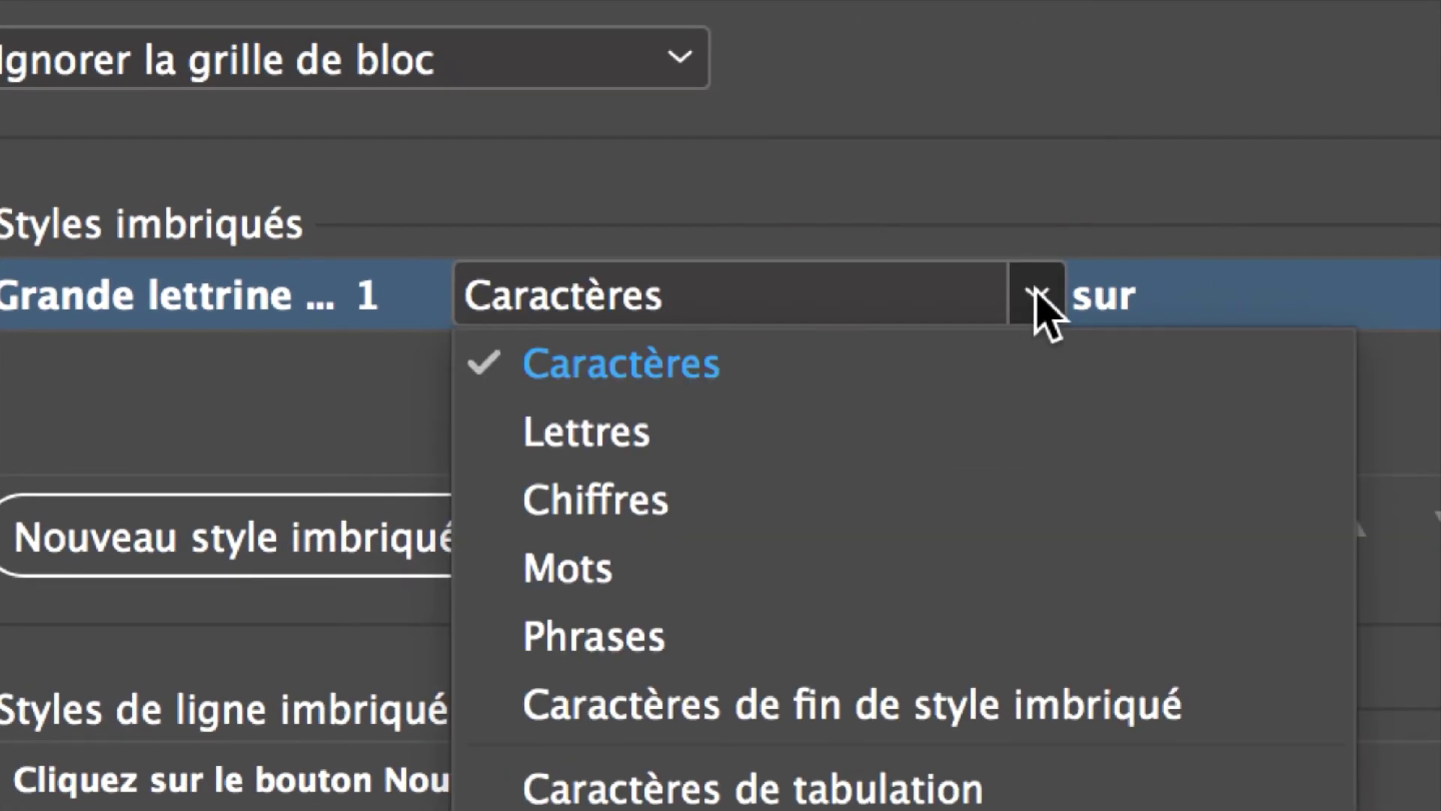
pyautogui.click(927, 312)
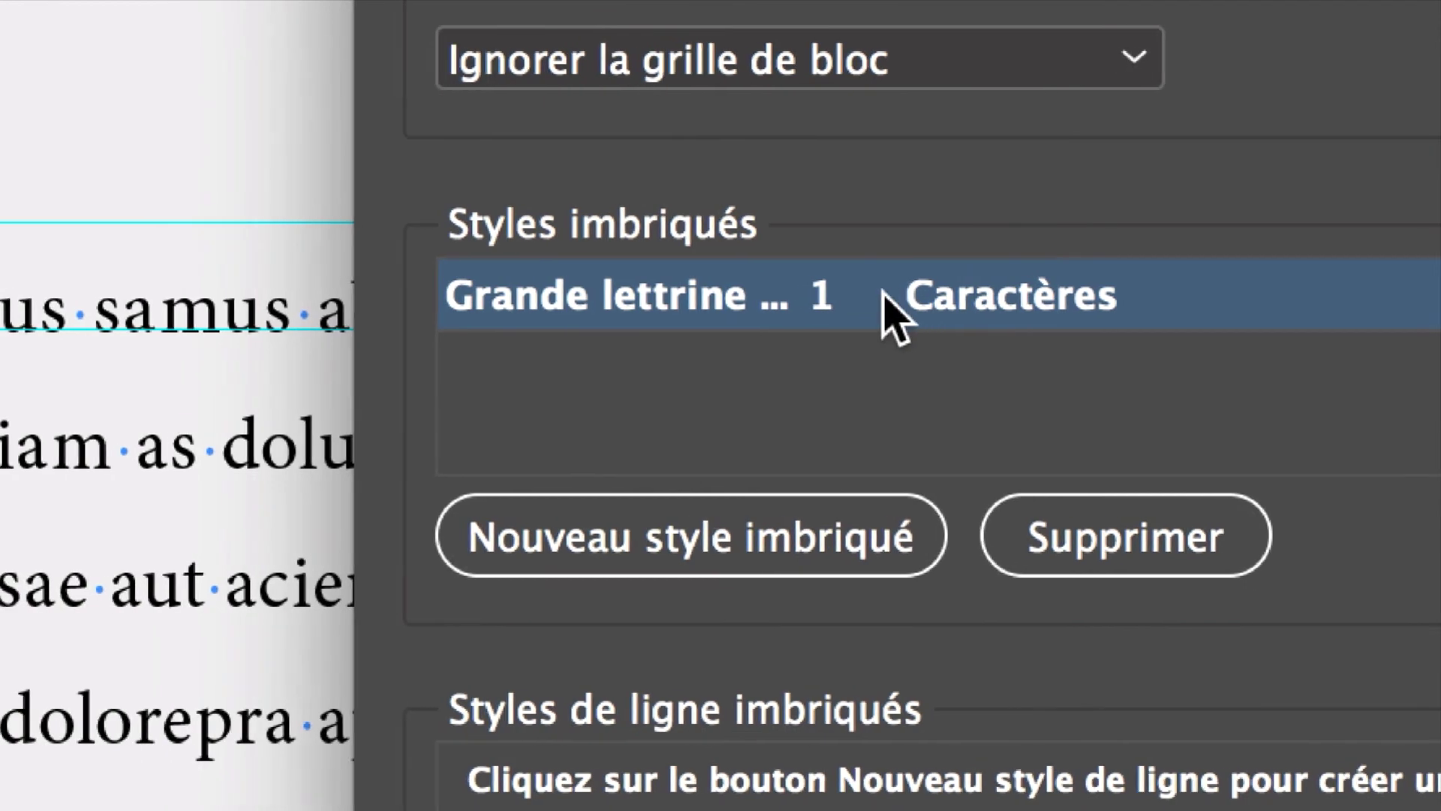
pyautogui.click(871, 312)
pyautogui.click(976, 301)
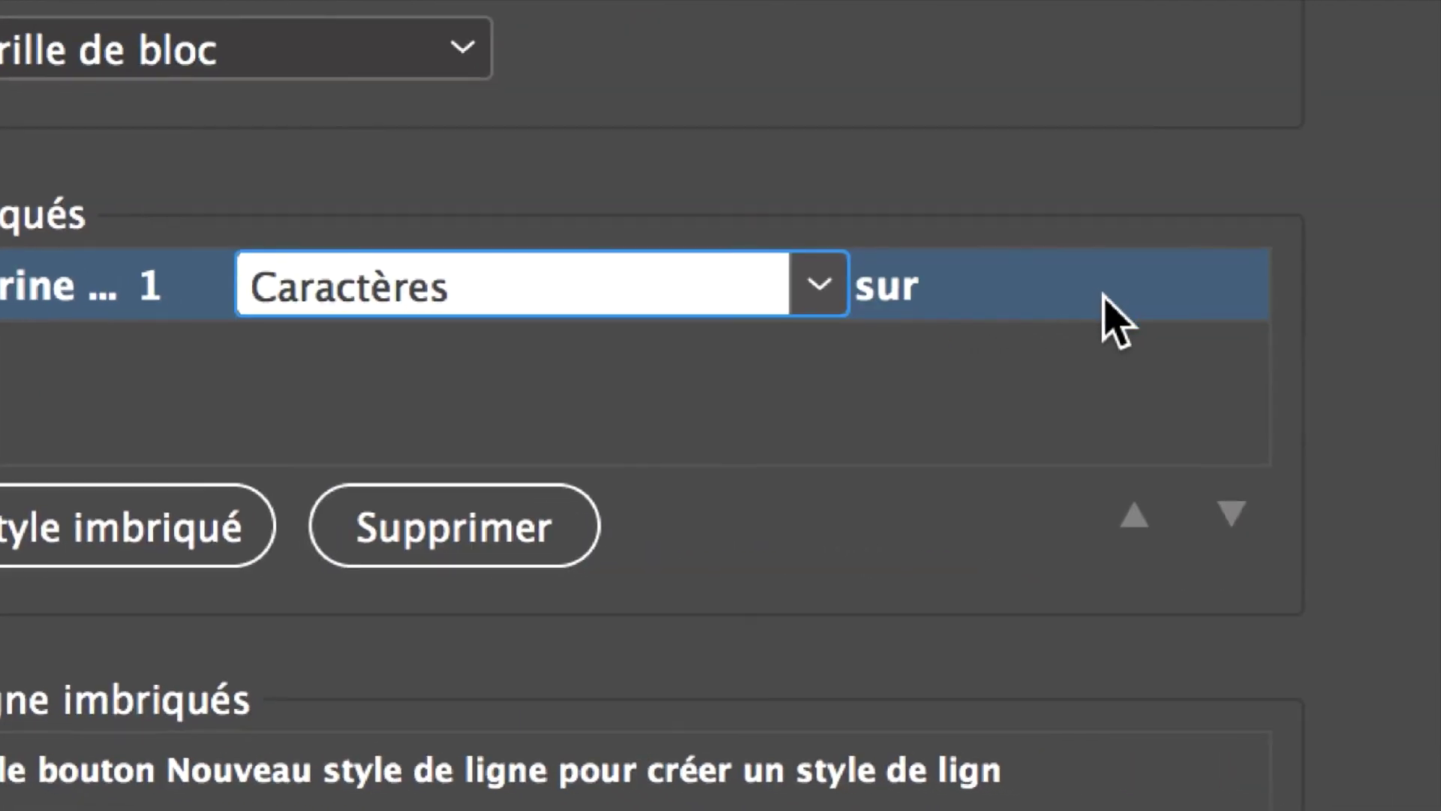
pyautogui.click(1081, 381)
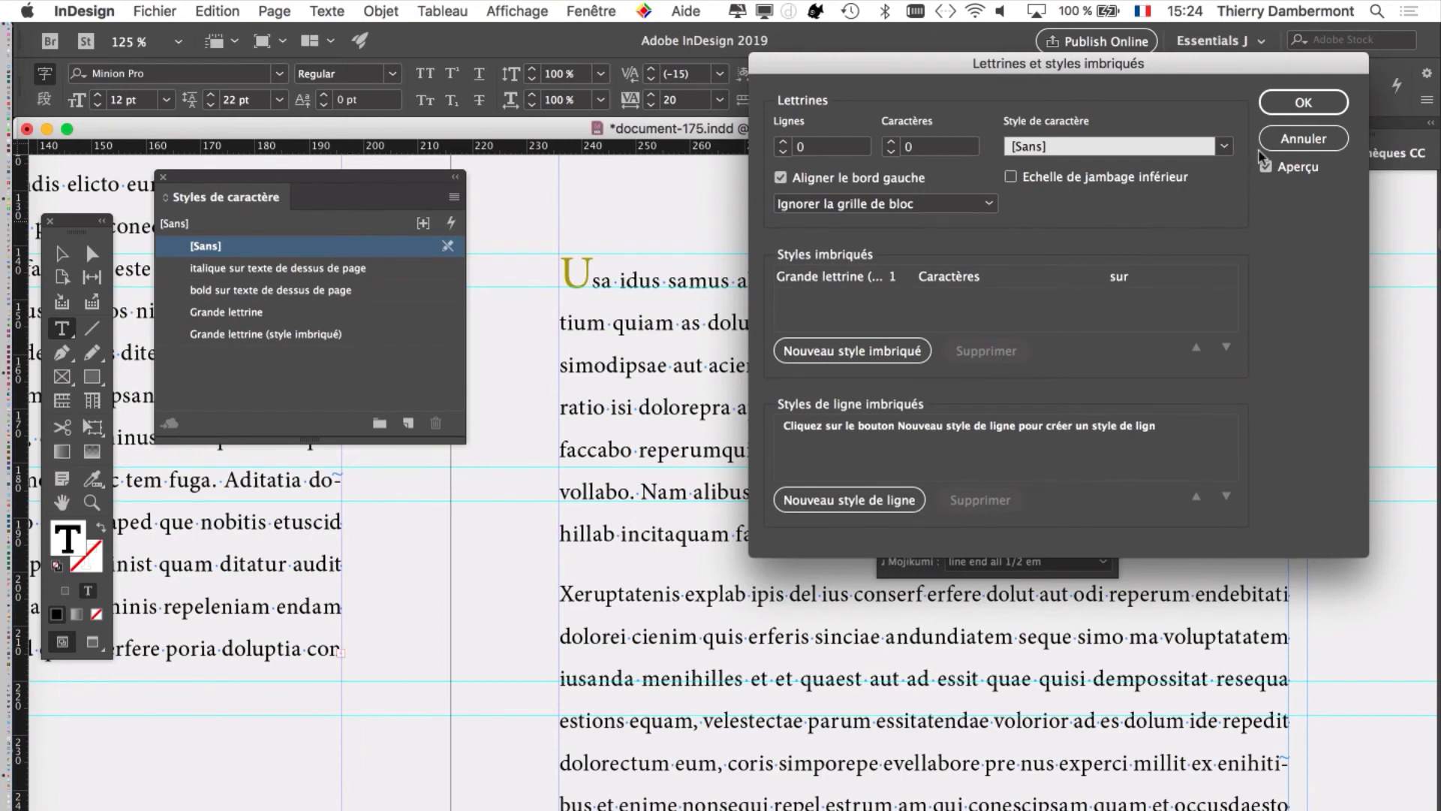
pyautogui.click(1285, 109)
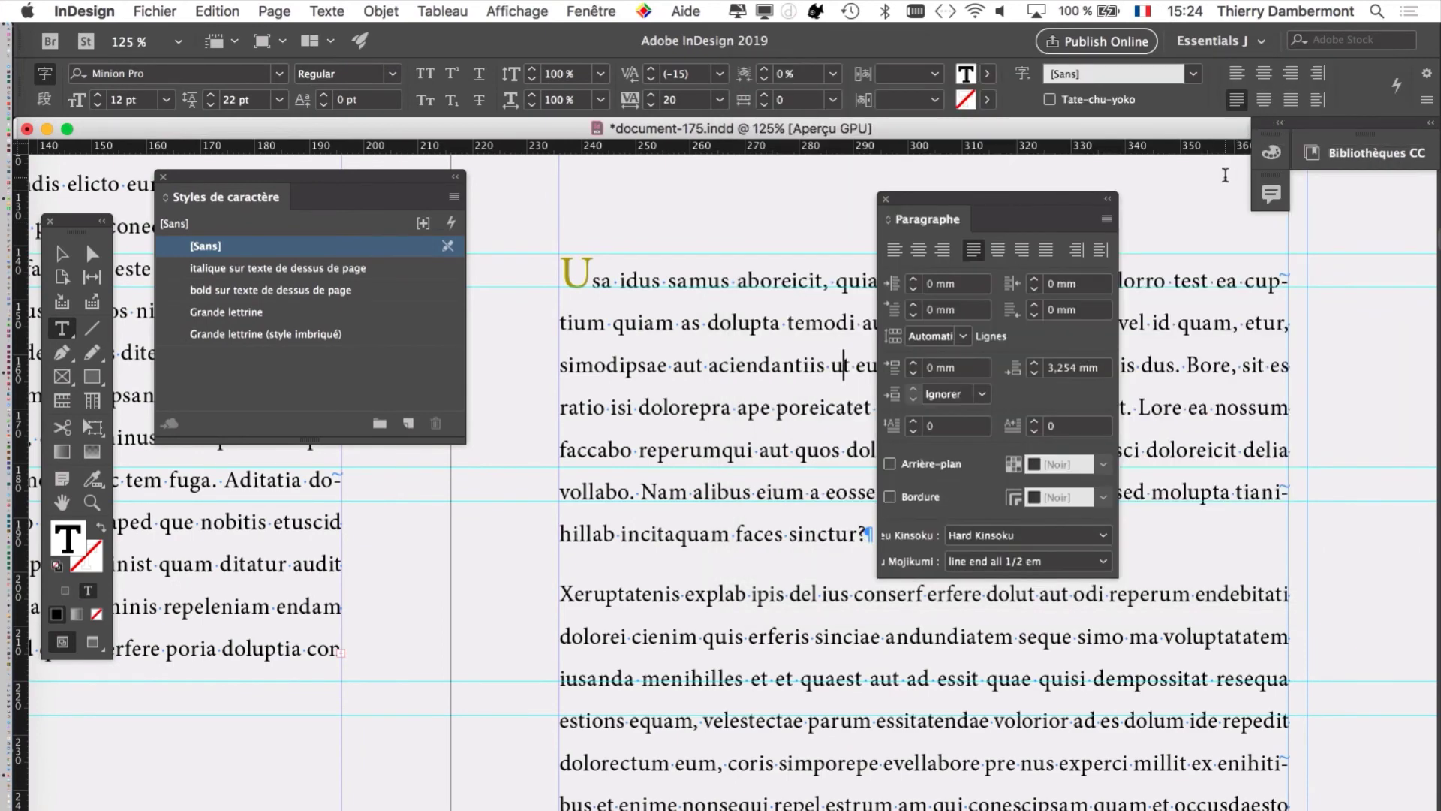
# Step: Save the document as a new version named document-176.indd in the Dossier document-170 folder
pyautogui.click(155, 10)
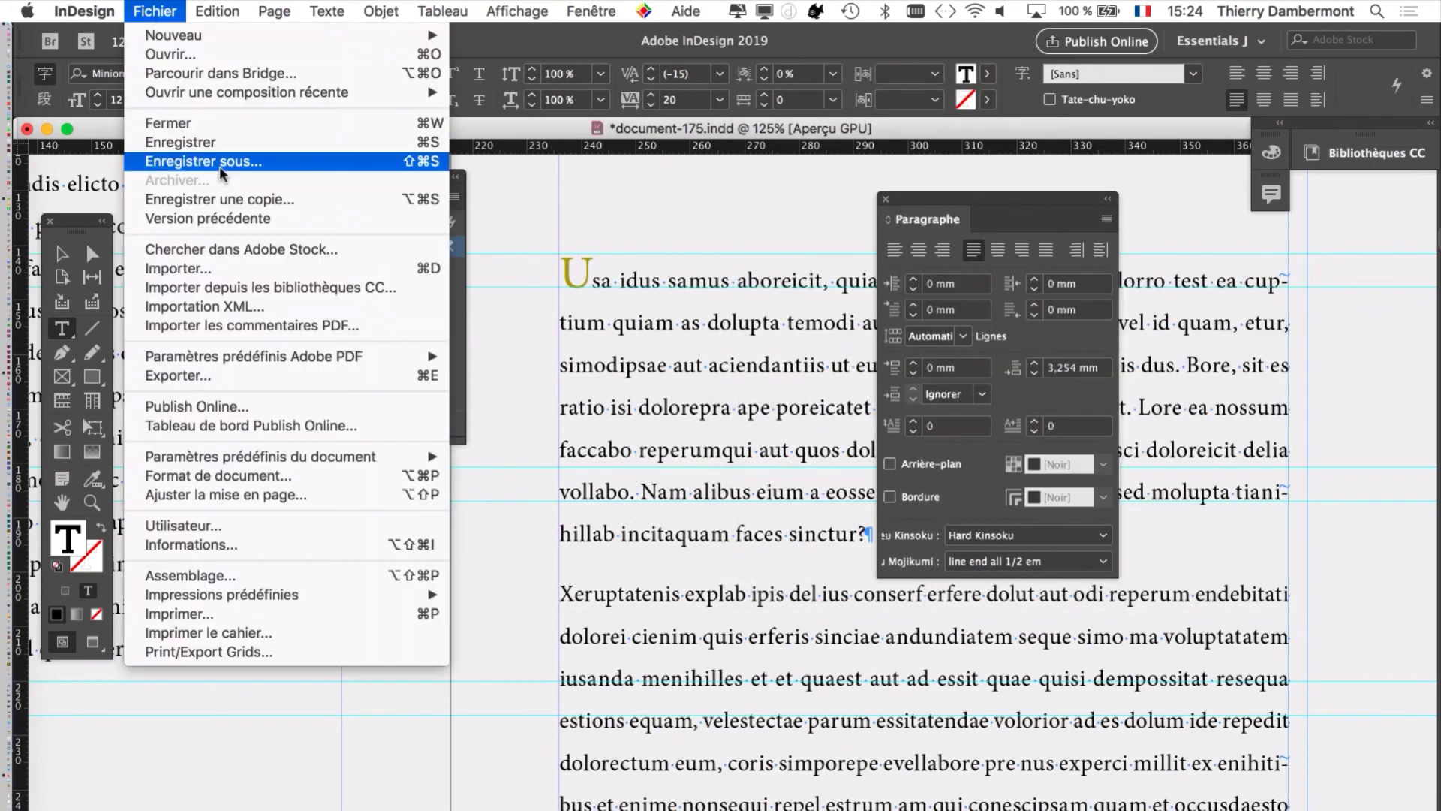
pyautogui.click(228, 162)
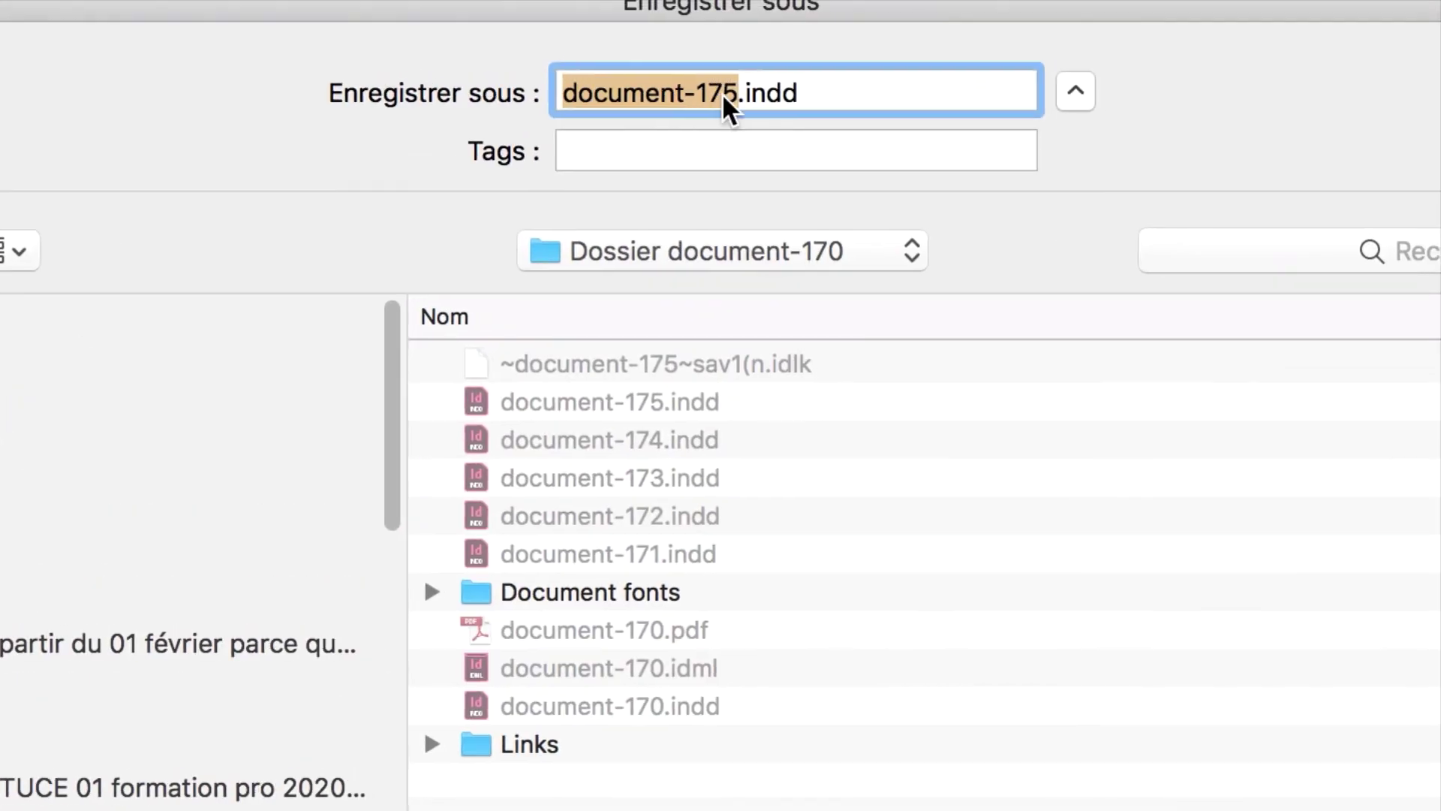
pyautogui.click(726, 94)
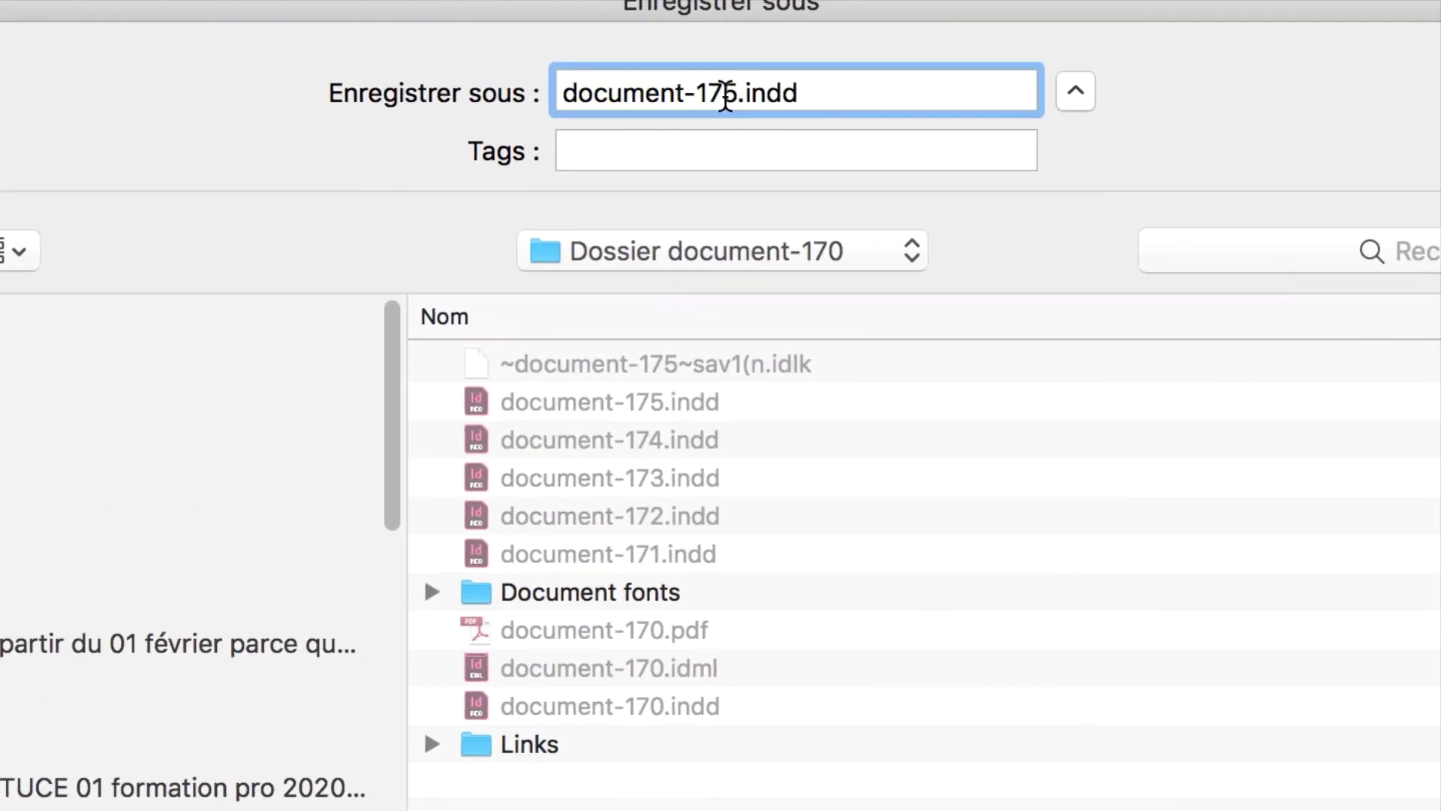
pyautogui.hotkey('shift', 'Right')
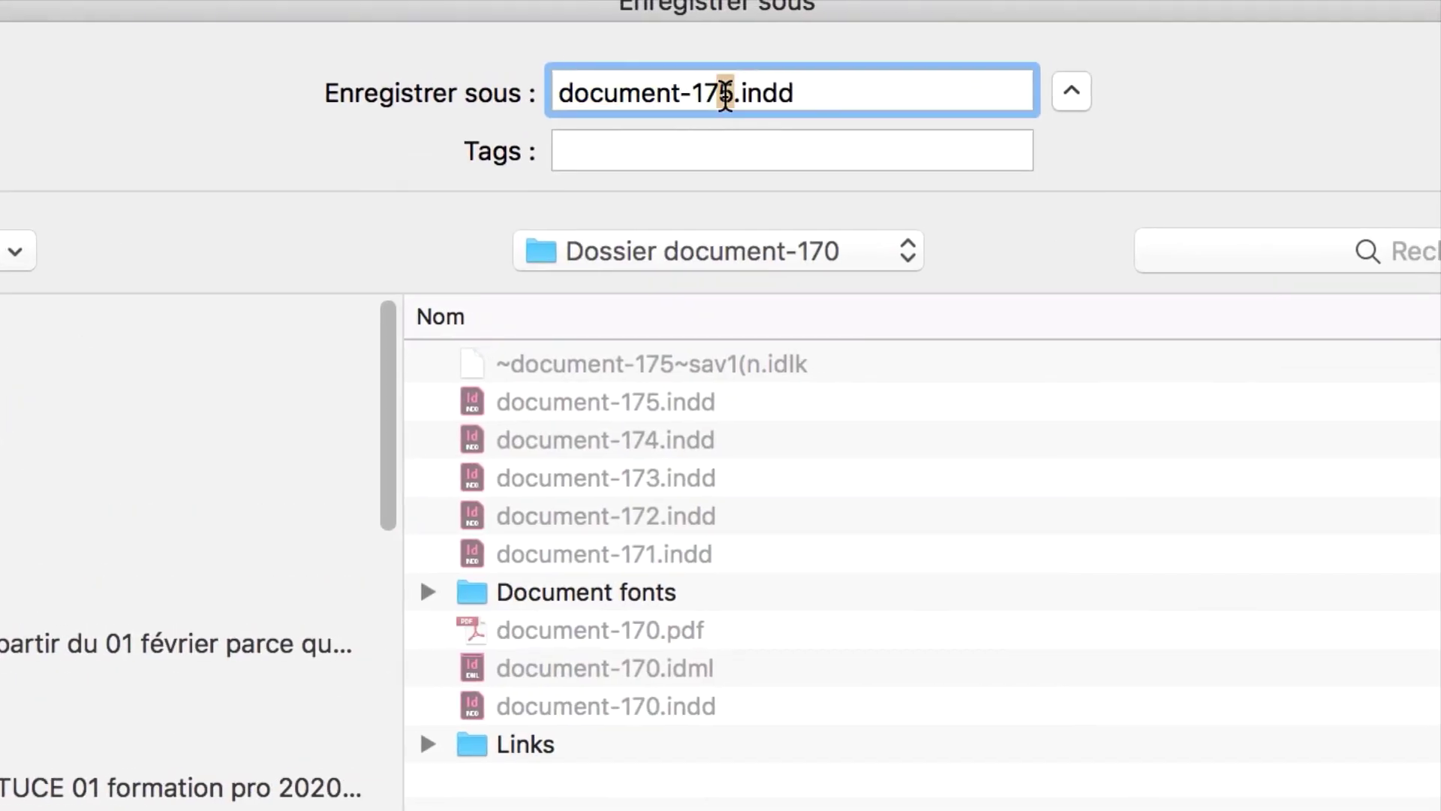
pyautogui.write('6')
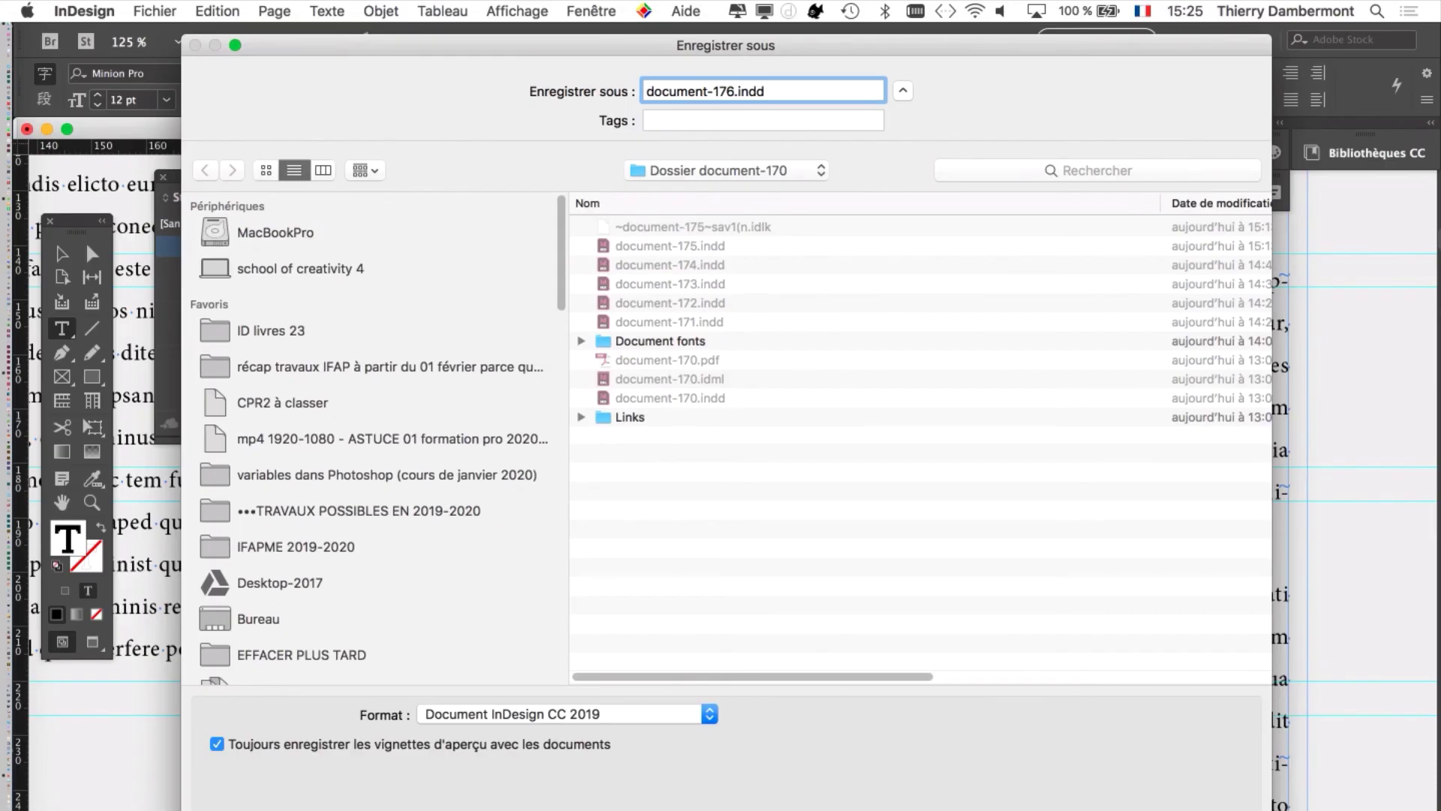
pyautogui.press('Return')
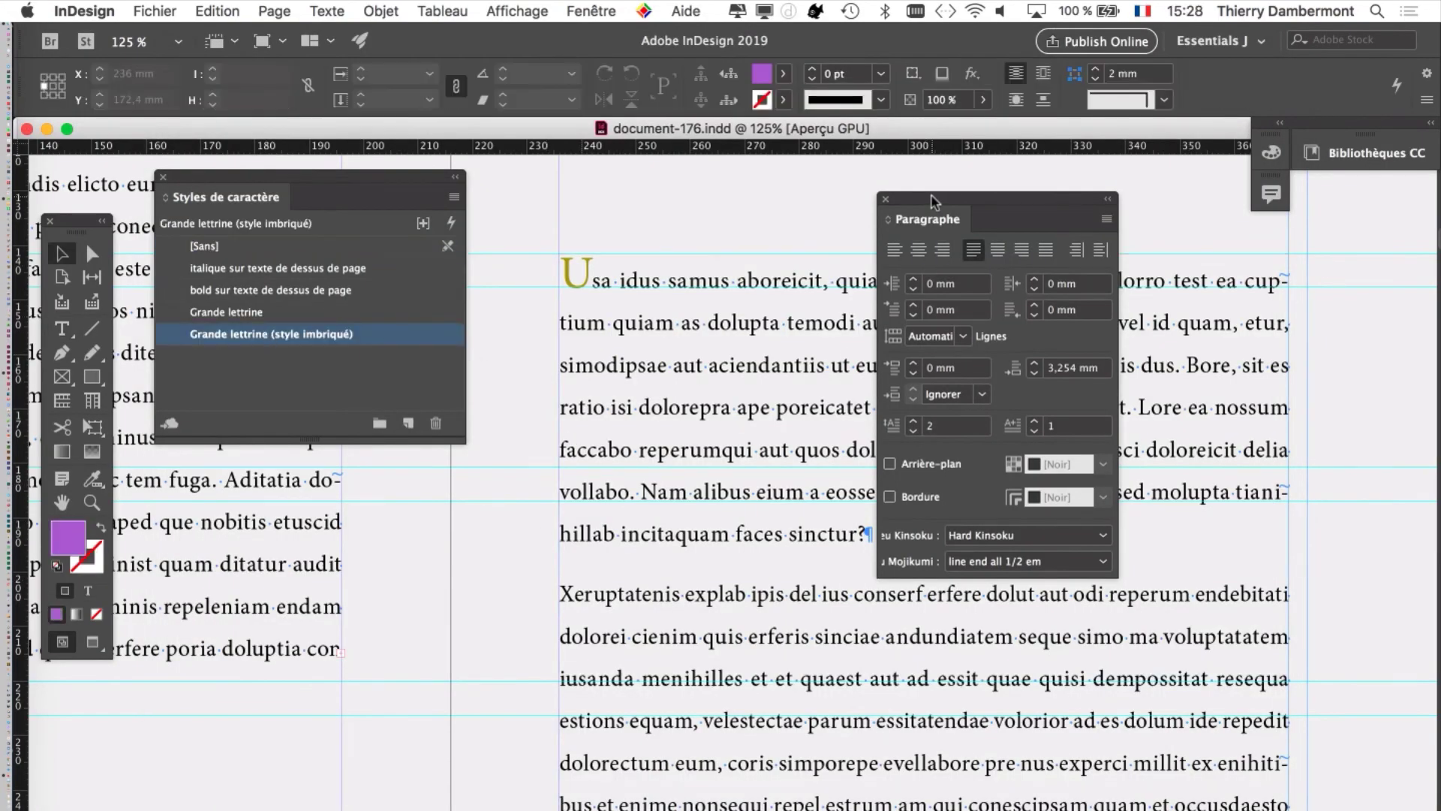
# Step: Apply the Grande lettrine (style imbriqué) character style to page 3's whole body text frame and keep the paragraph controls clear of it
pyautogui.moveTo(931, 193); pyautogui.dragTo(1071, 264)
pyautogui.click(811, 365)
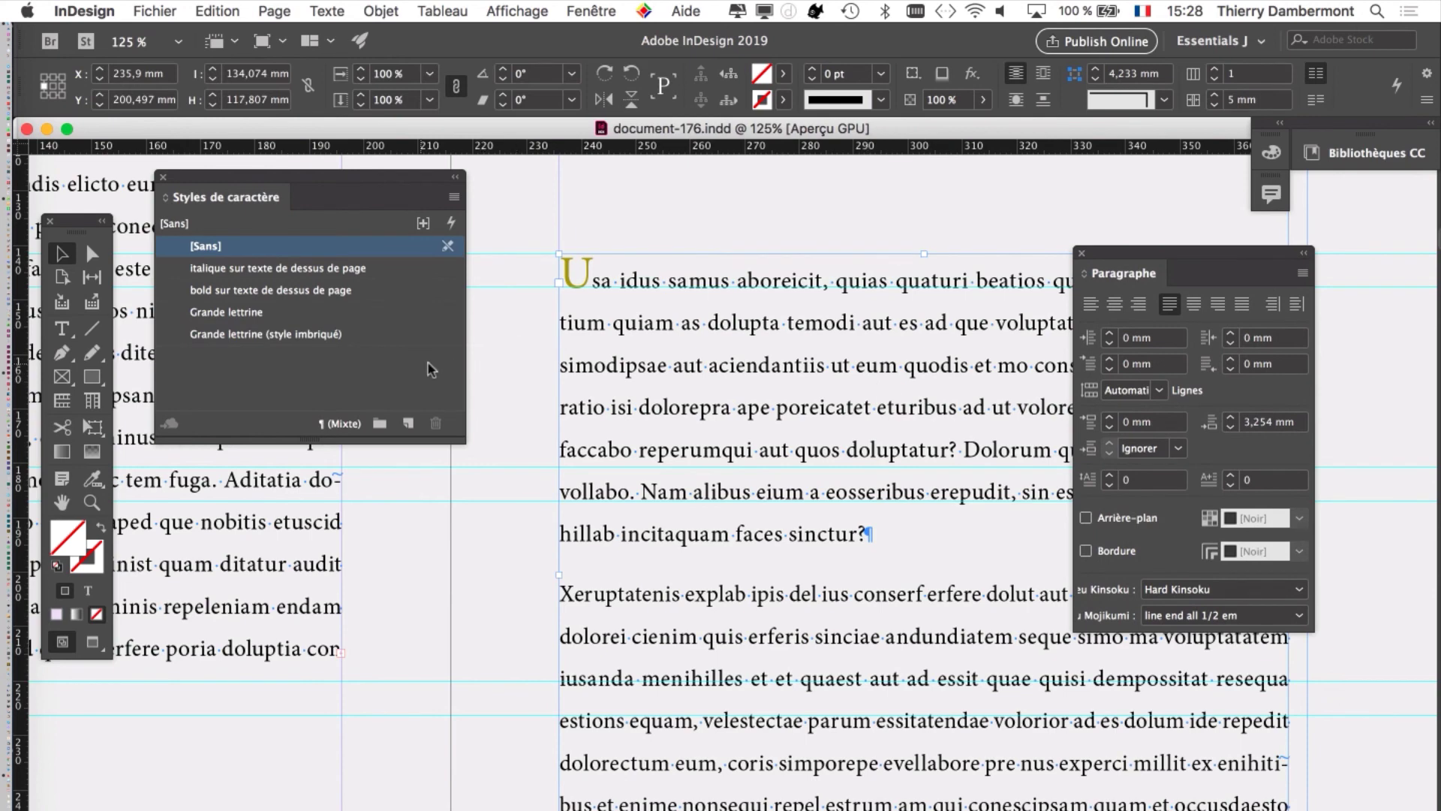
pyautogui.click(378, 342)
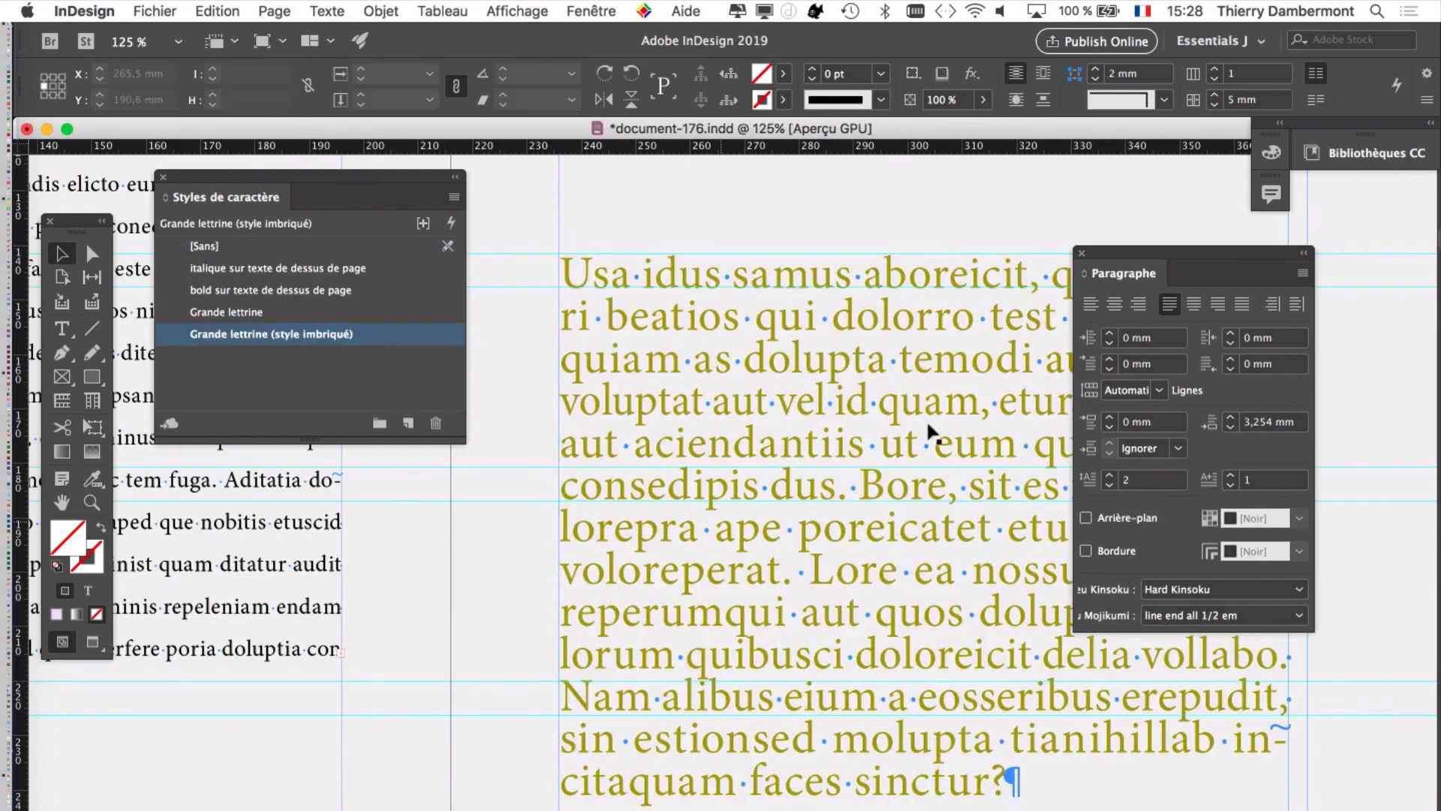
pyautogui.moveTo(1107, 260); pyautogui.dragTo(1299, 448)
# Step: Select page 3's body text frame and reset its character style to [Sans]
pyautogui.click(627, 308)
pyautogui.press('super+minus')
pyautogui.press('super+minus')
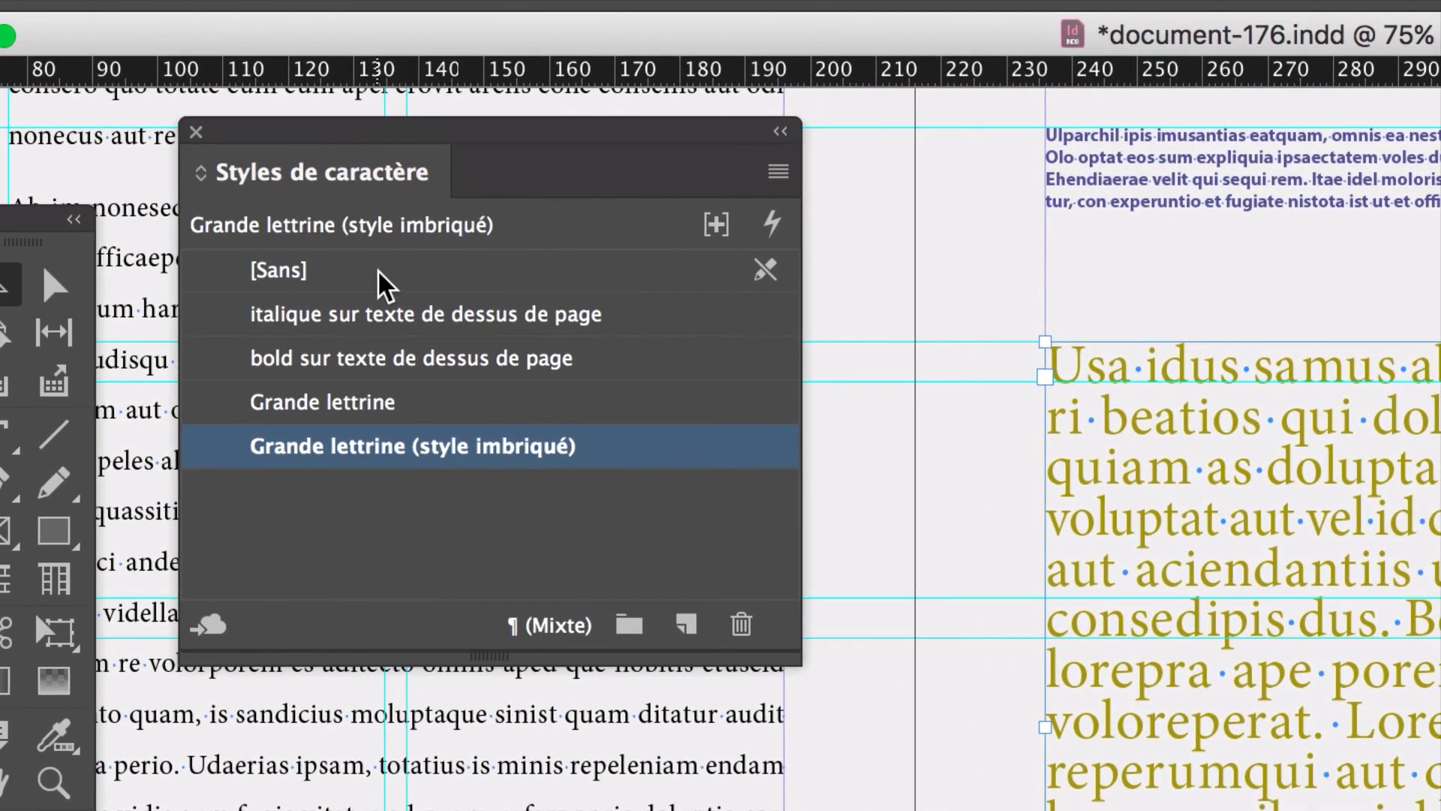
pyautogui.click(378, 270)
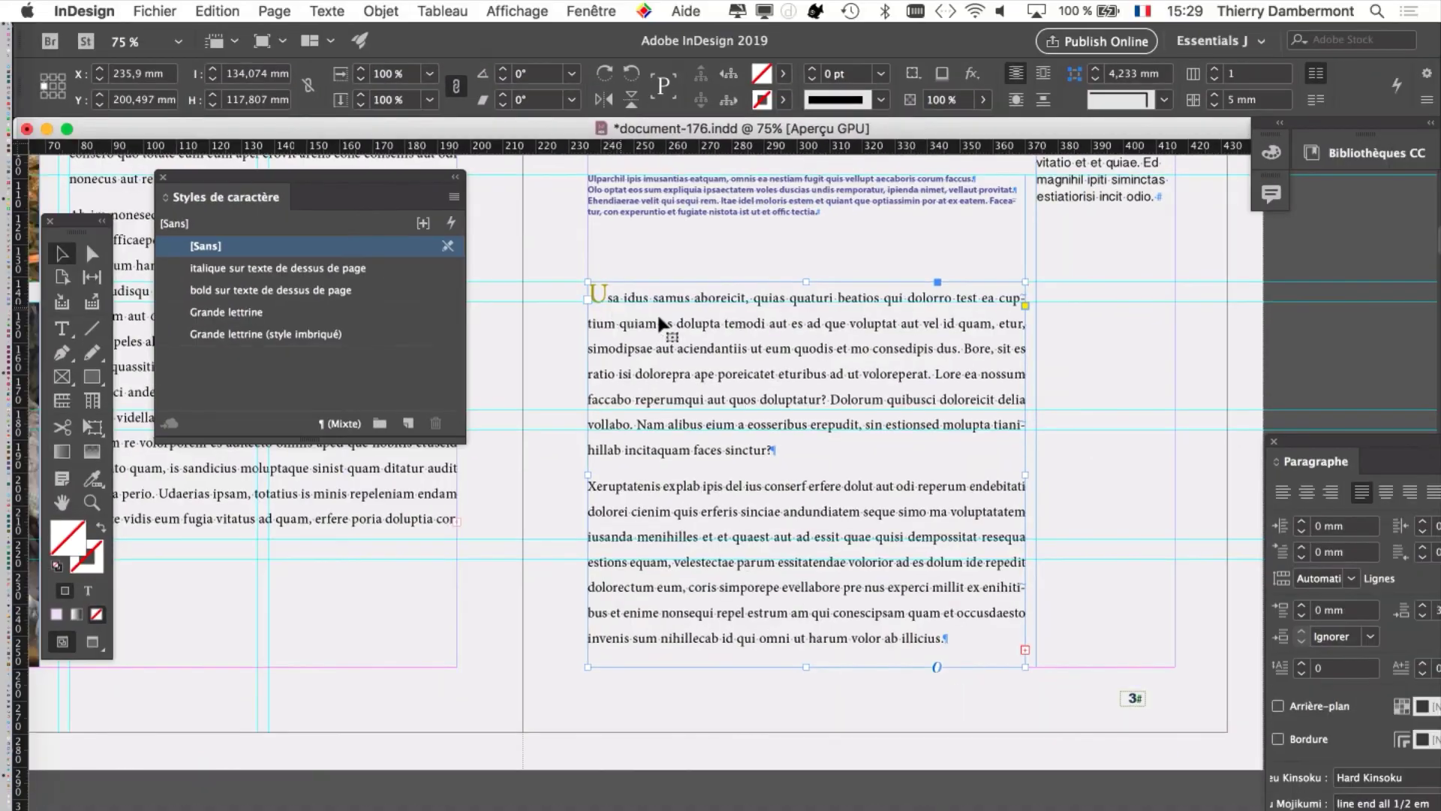
# Step: Examine the drop caps and nested styles settings for the whole selected text frame, and close them without changes
pyautogui.moveTo(1298, 424); pyautogui.dragTo(1062, 201)
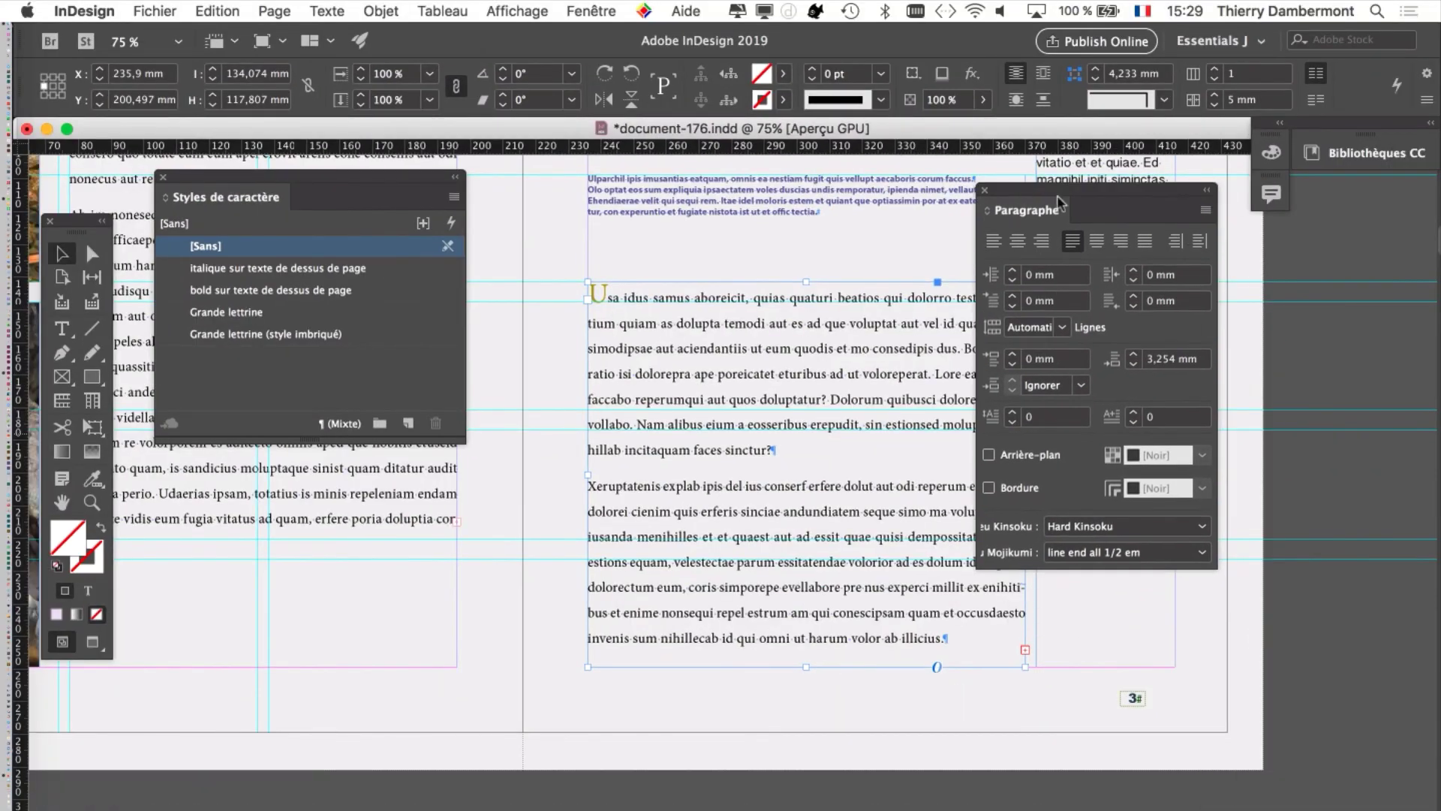
pyautogui.click(1203, 214)
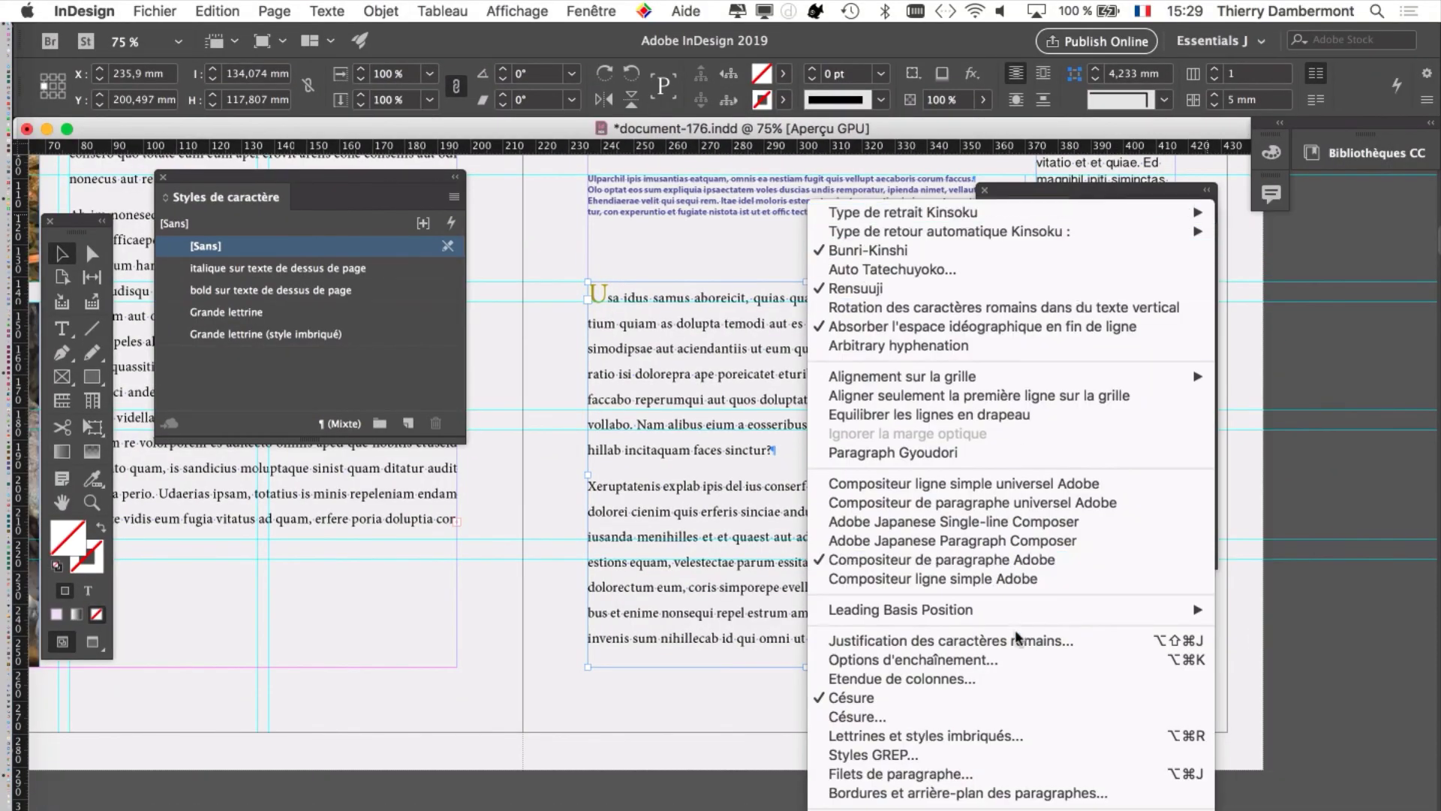
pyautogui.click(1013, 736)
pyautogui.moveTo(871, 65); pyautogui.dragTo(876, 286)
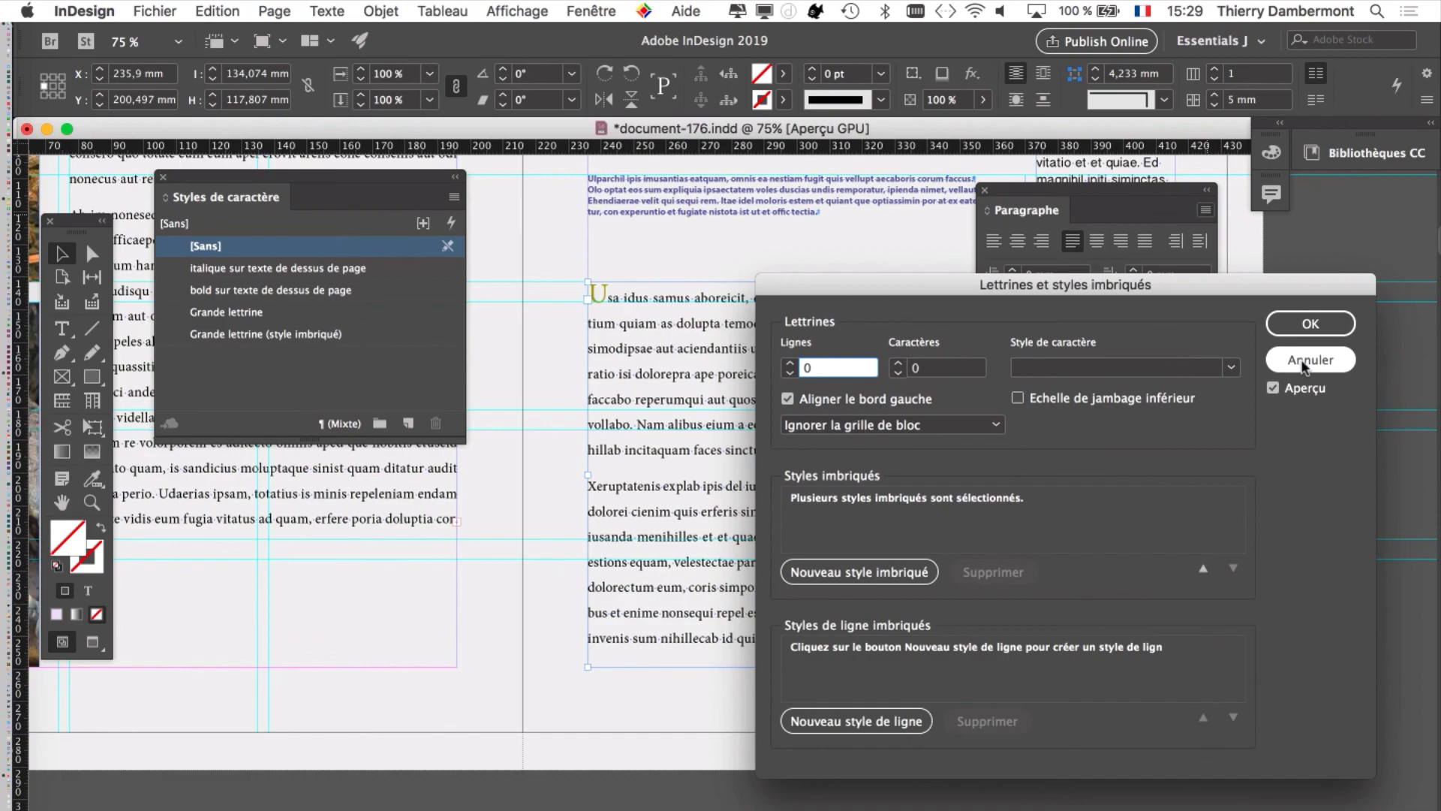
pyautogui.click(1310, 361)
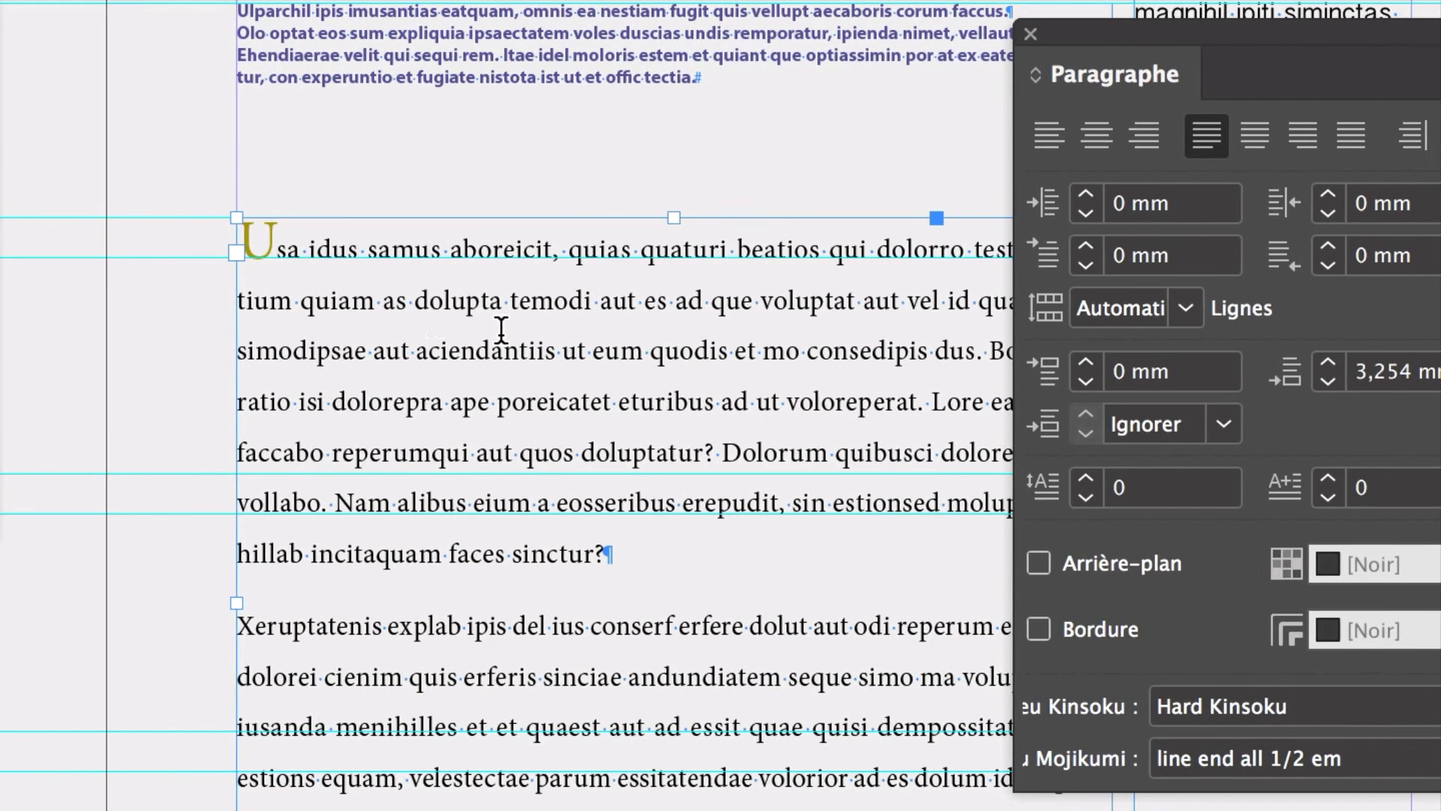
# Step: Place the text cursor in the "Usa idus samus" paragraph and review its nested styles settings without changing them
pyautogui.click(1340, 363)
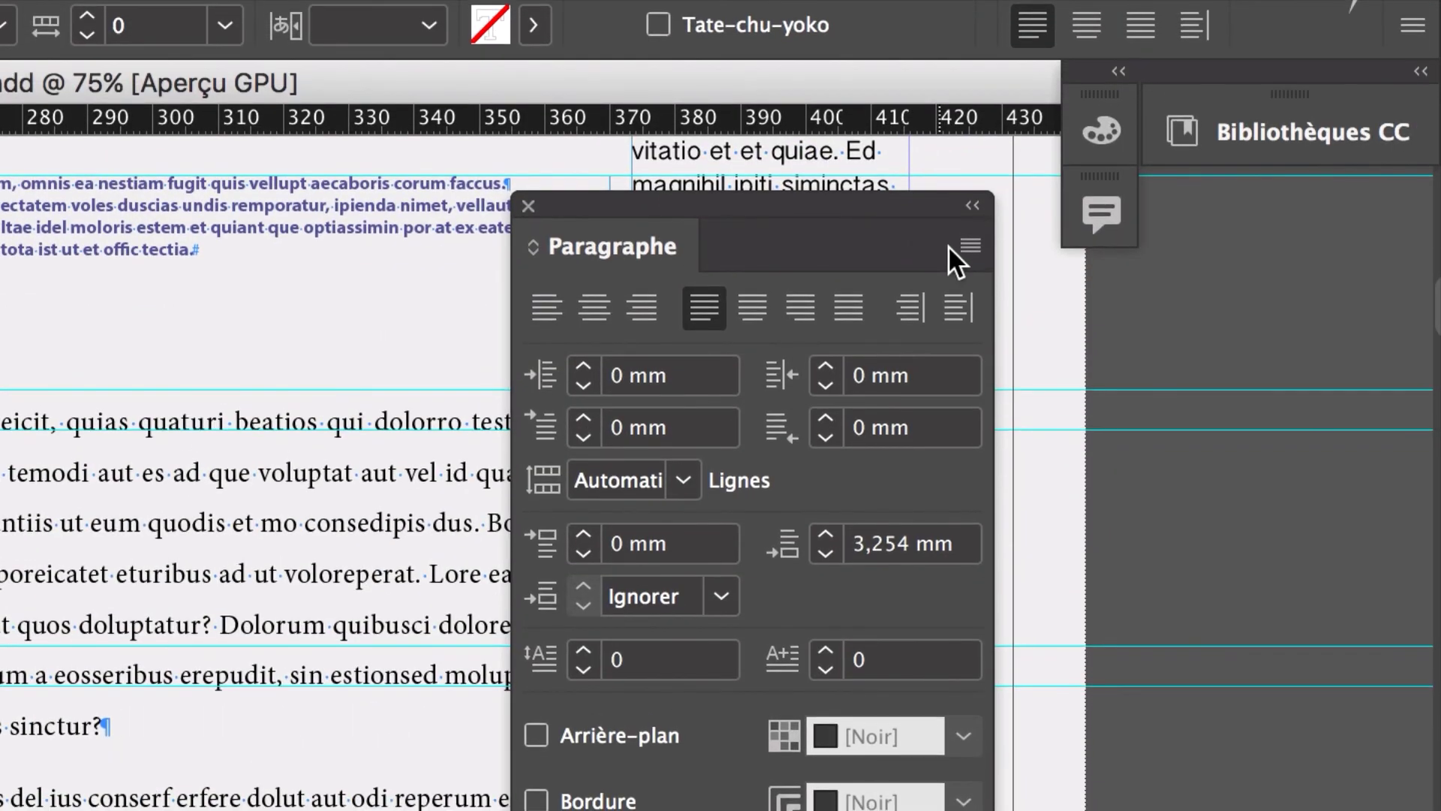
pyautogui.click(1437, 65)
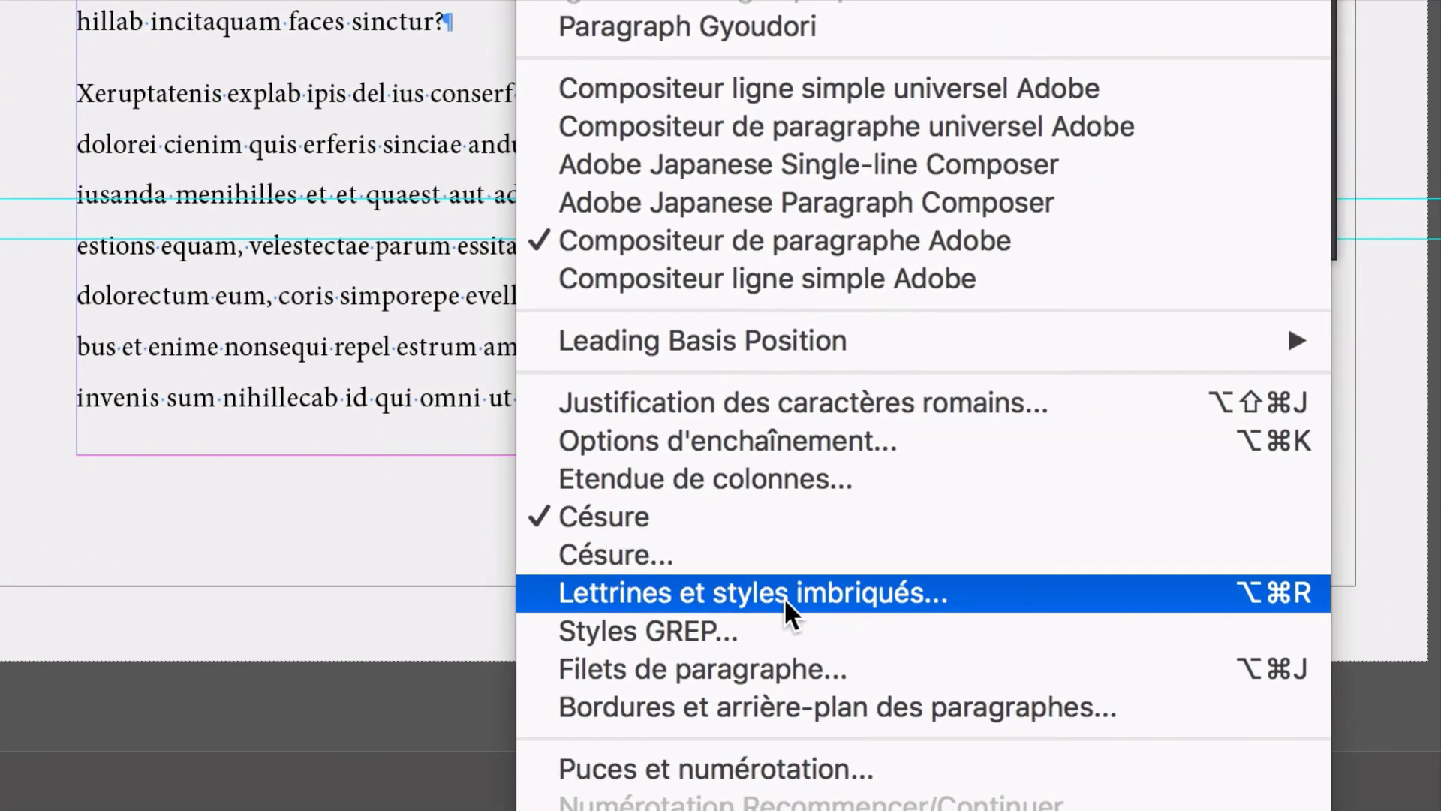
pyautogui.click(788, 690)
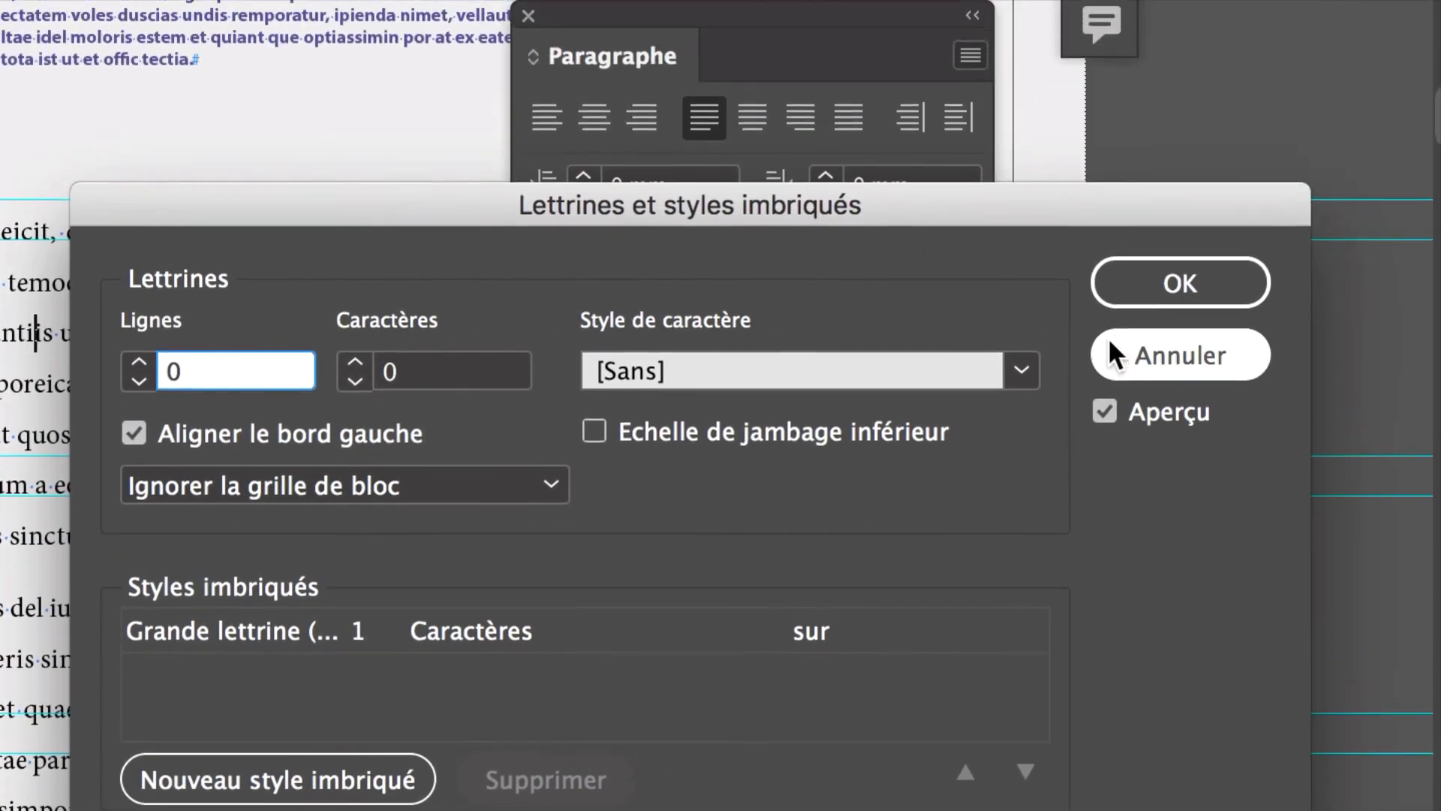
pyautogui.click(1201, 156)
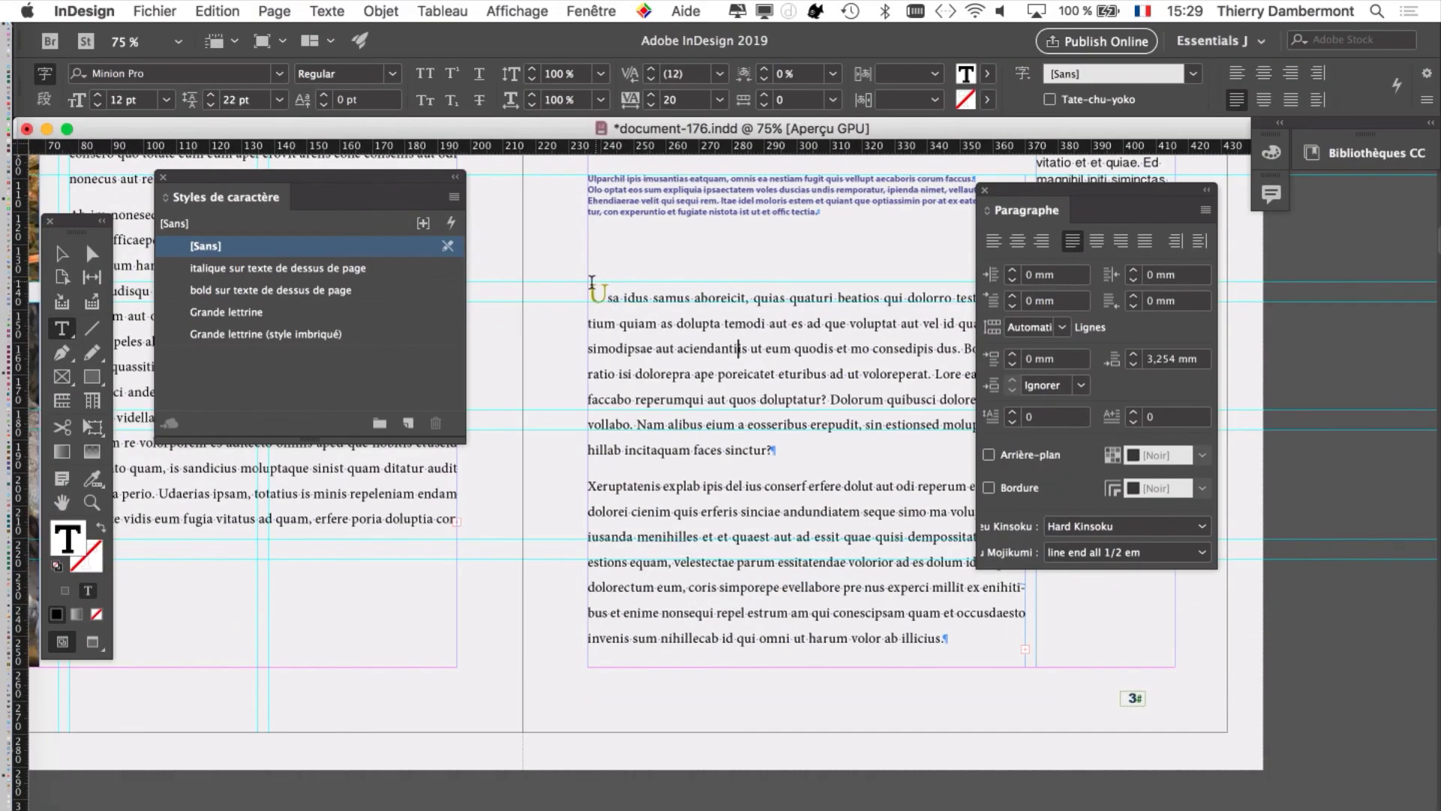
# Step: Uncover the body text, select its frame as an object and apply the Grande lettrine (style imbriqué) character style to it
pyautogui.moveTo(1085, 278); pyautogui.dragTo(1270, 346)
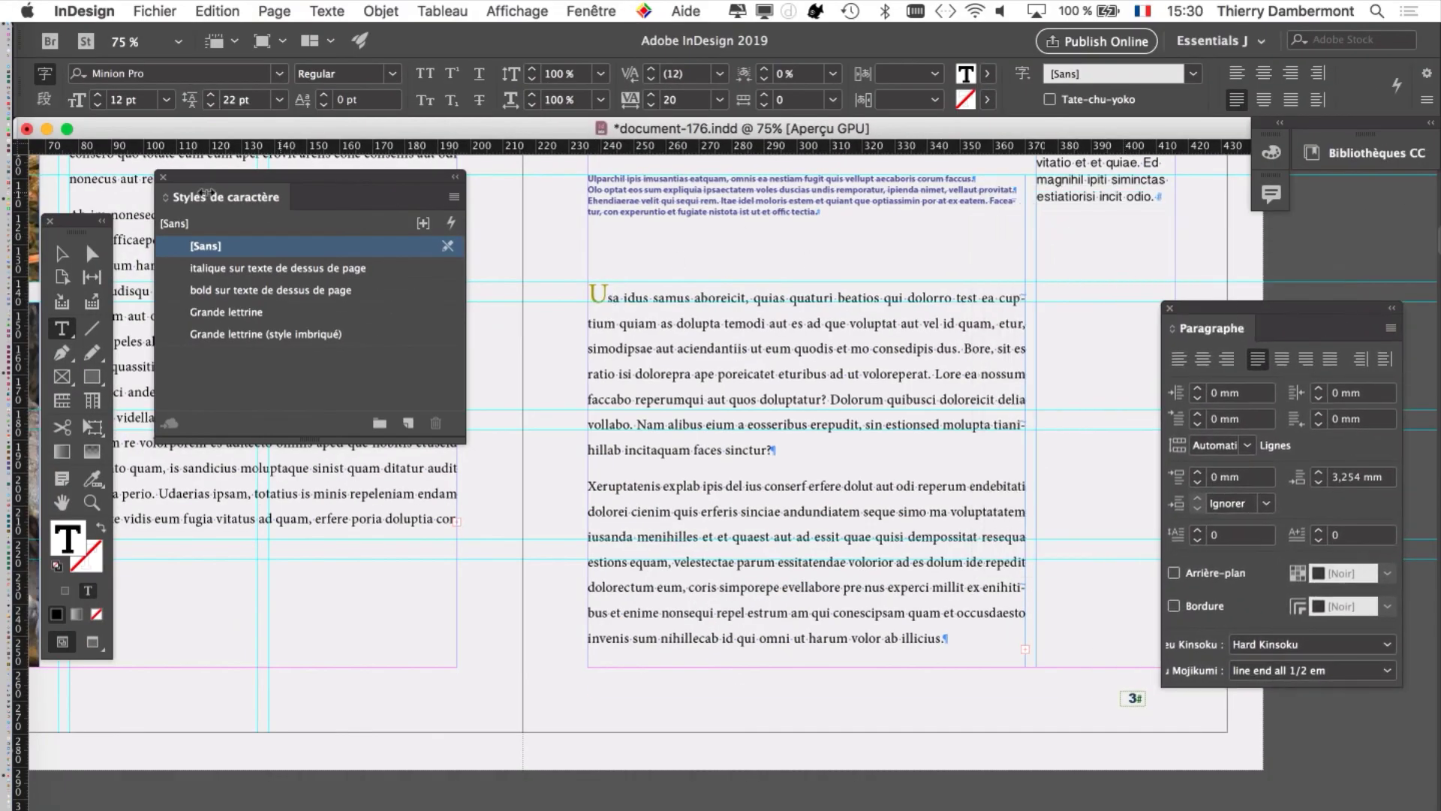
pyautogui.click(62, 253)
pyautogui.click(728, 391)
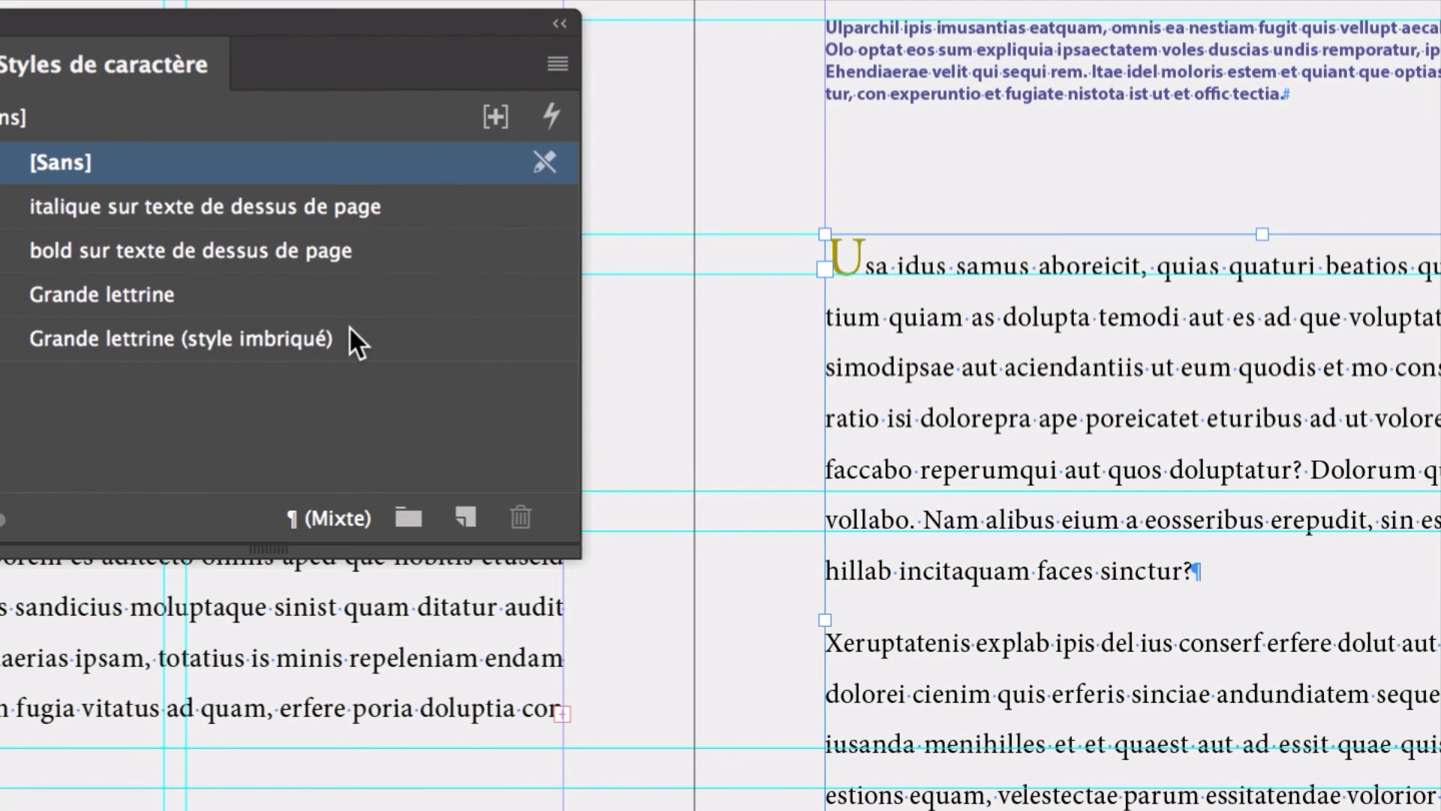
pyautogui.click(350, 330)
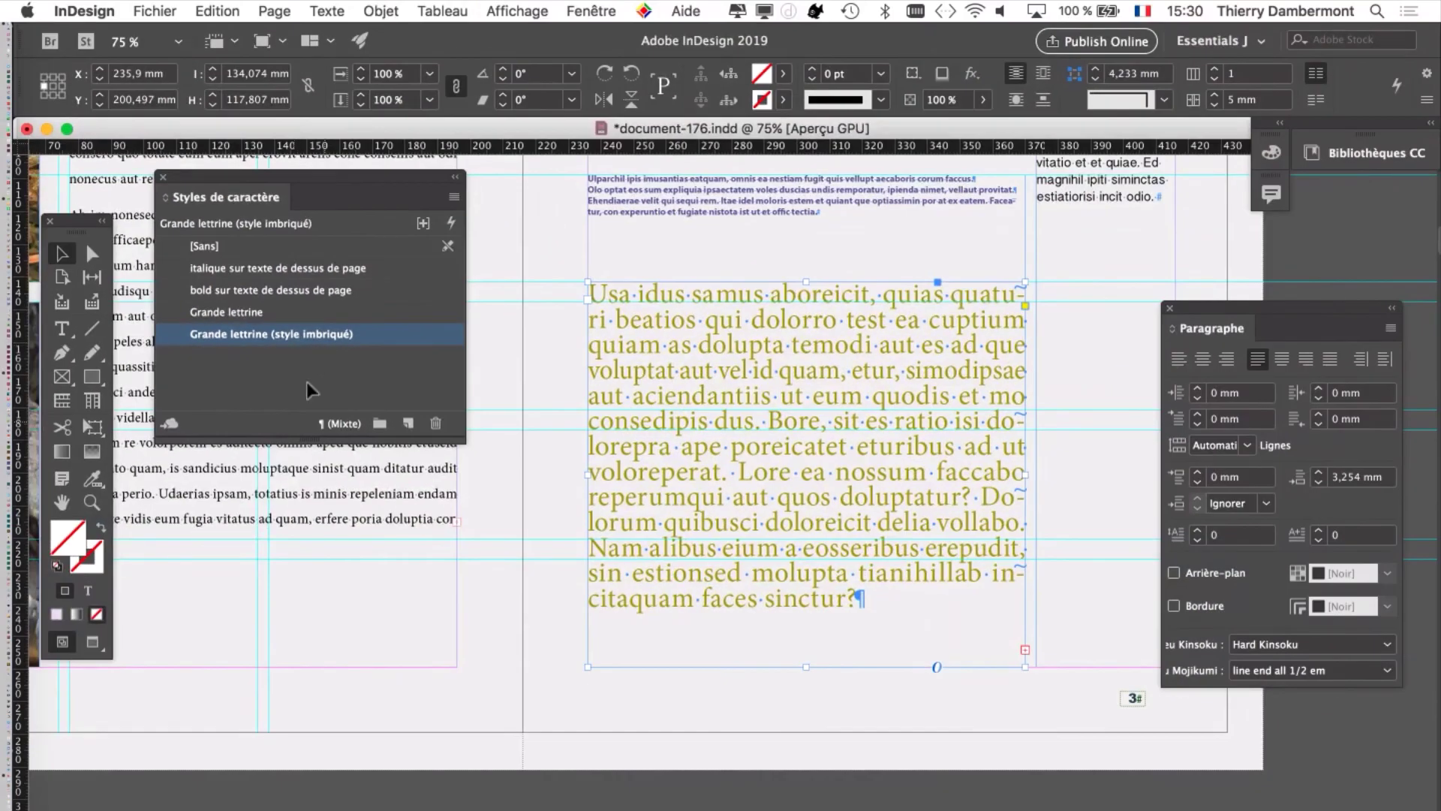
# Step: Deselect the text frame, undo the last character style application and move the paragraph controls farther from the text
pyautogui.click(797, 683)
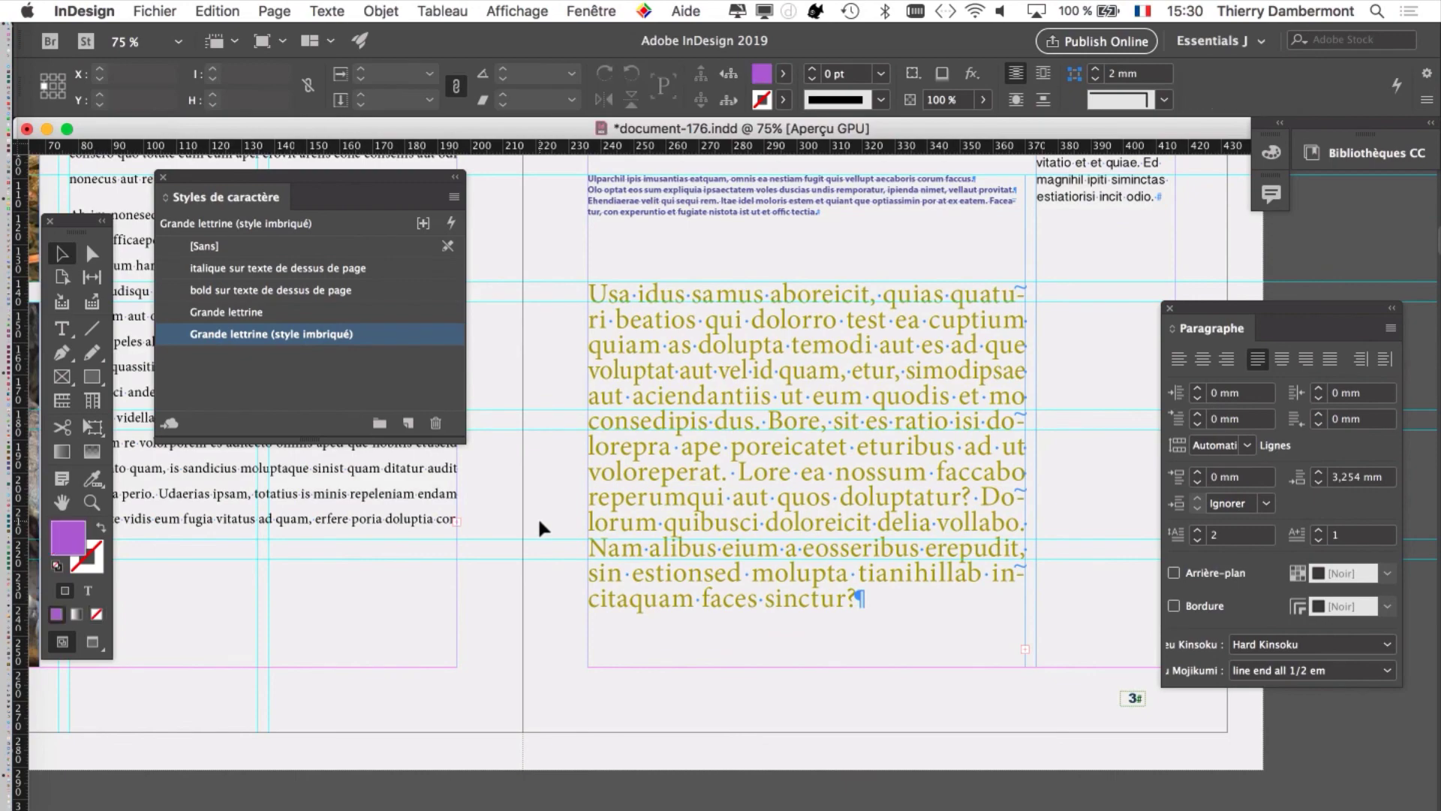
pyautogui.click(217, 10)
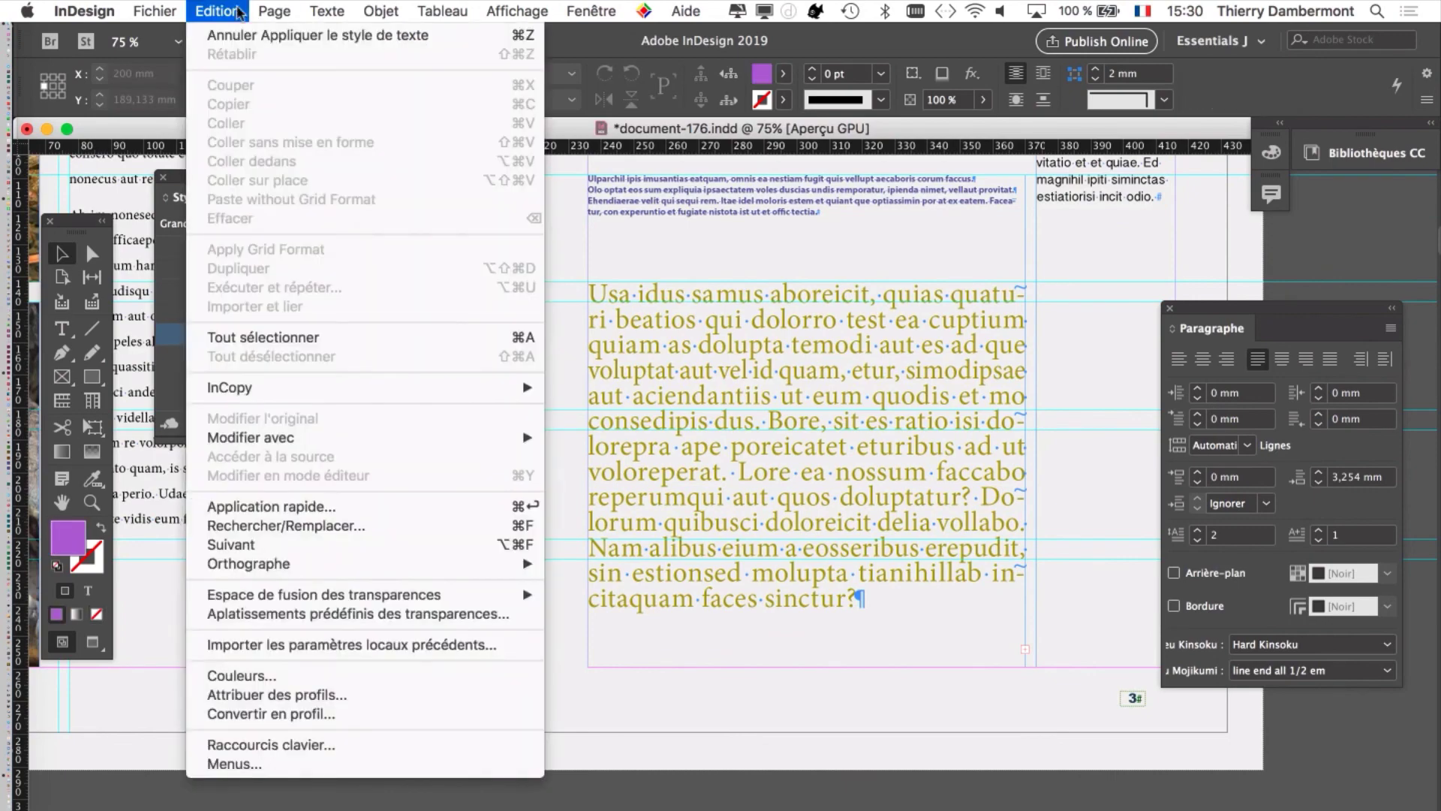
pyautogui.click(240, 42)
pyautogui.press('super+shift+z')
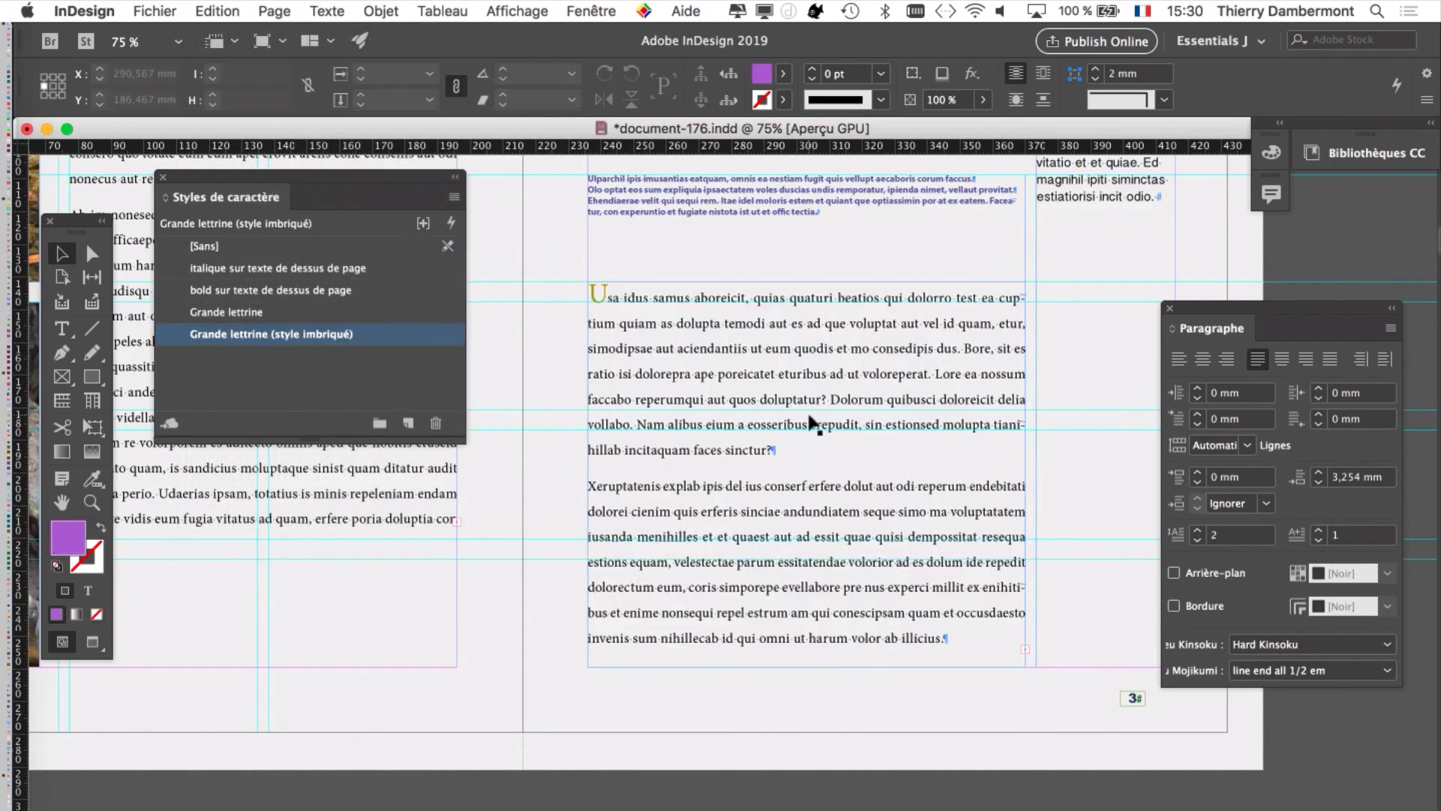
pyautogui.moveTo(1211, 311); pyautogui.dragTo(1278, 311)
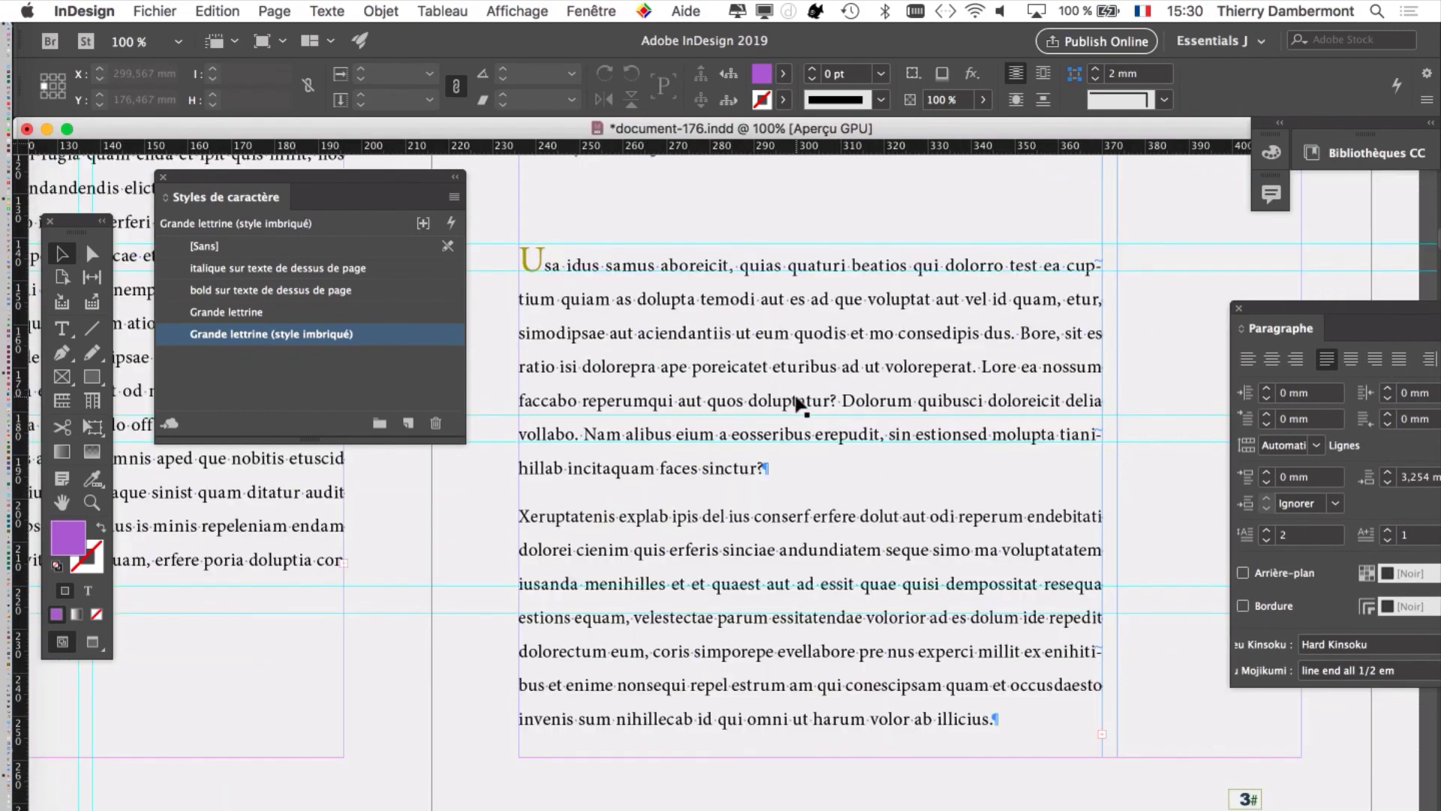